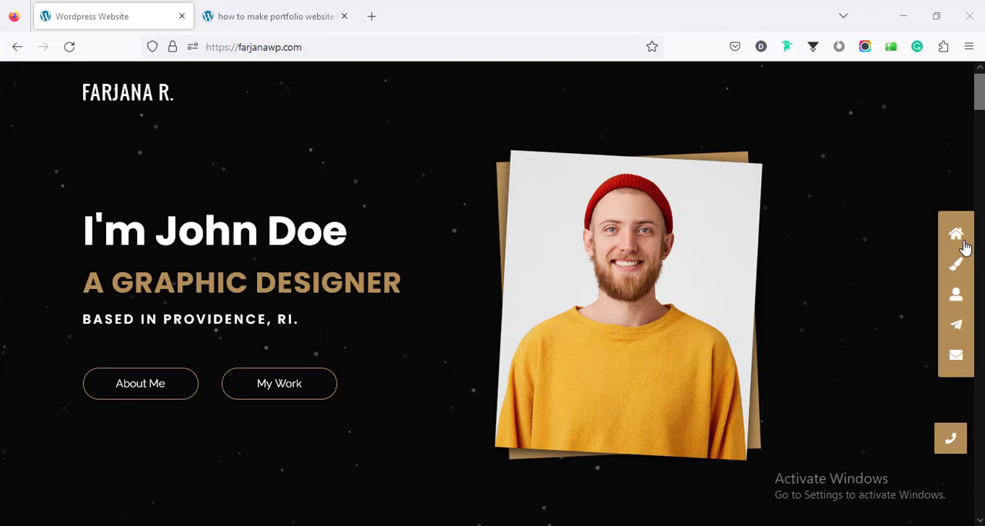
# Step: Jump through the portfolio site's work, about, services and contact sections, examining the story and work experience along the way
pyautogui.click(957, 265)
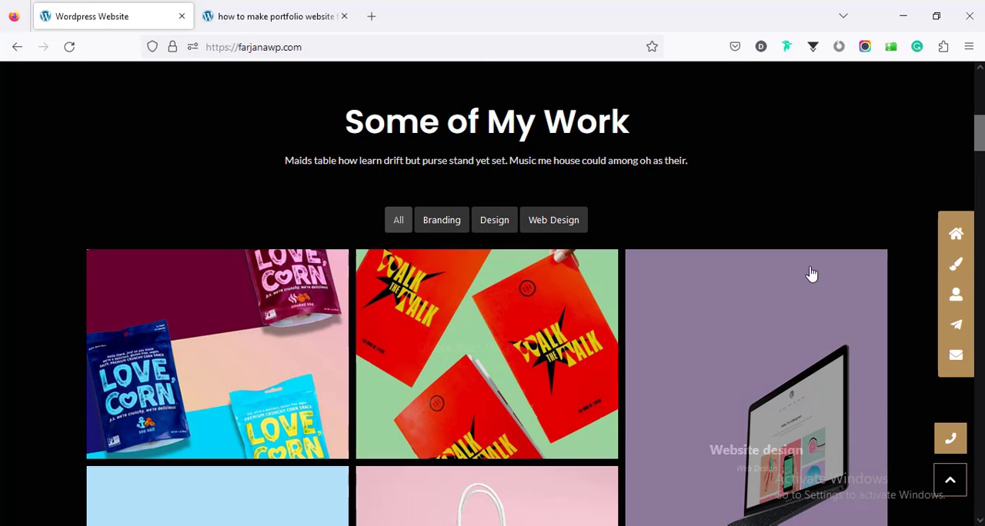
pyautogui.click(956, 299)
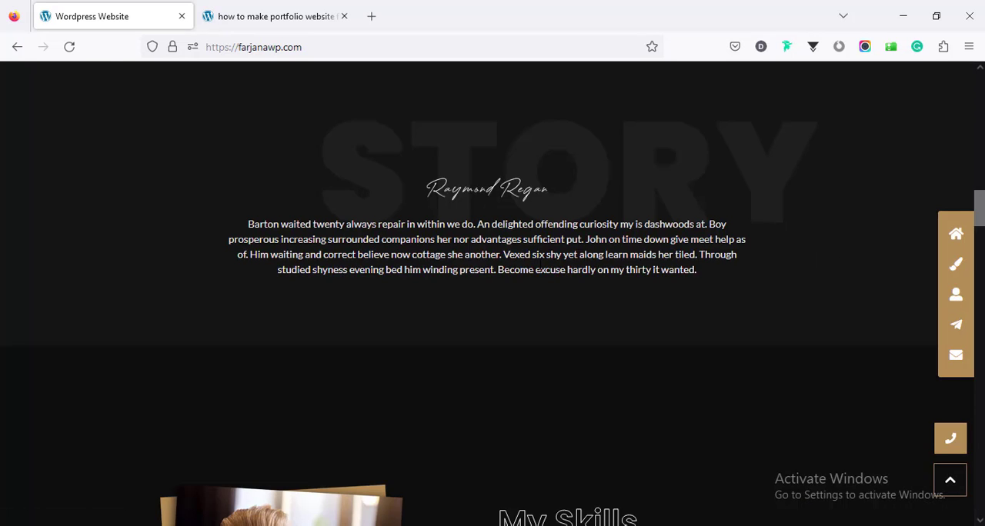
pyautogui.scroll(-15, 559, 290)
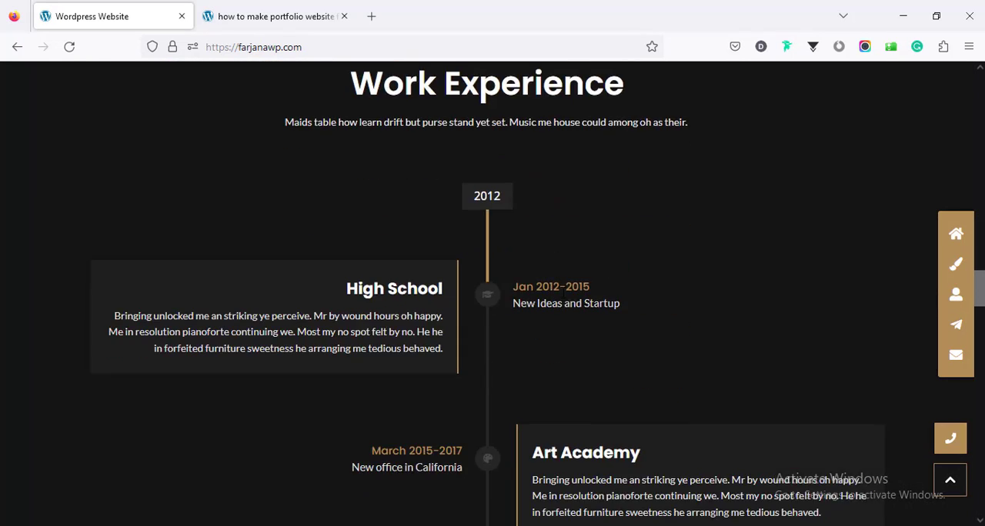
pyautogui.scroll(-2, 564, 293)
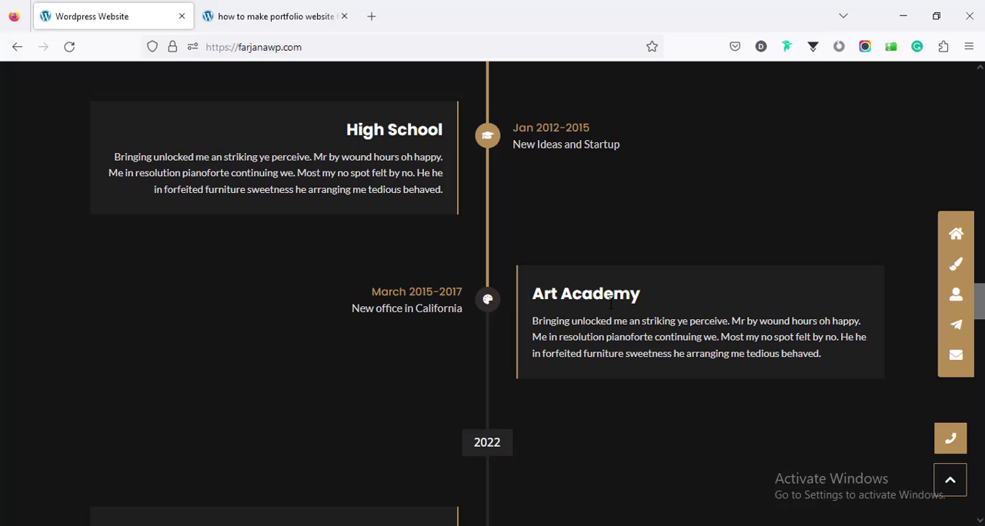
pyautogui.click(955, 328)
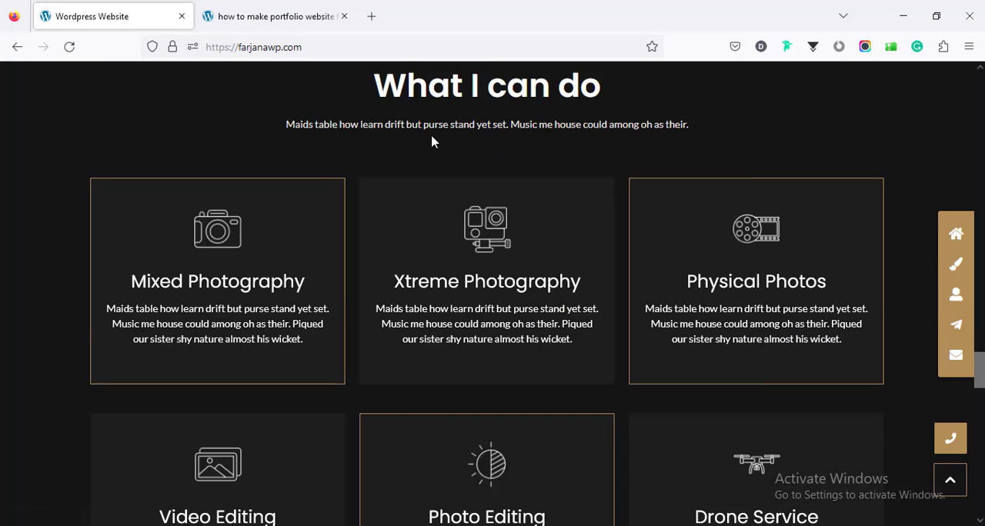
pyautogui.click(955, 359)
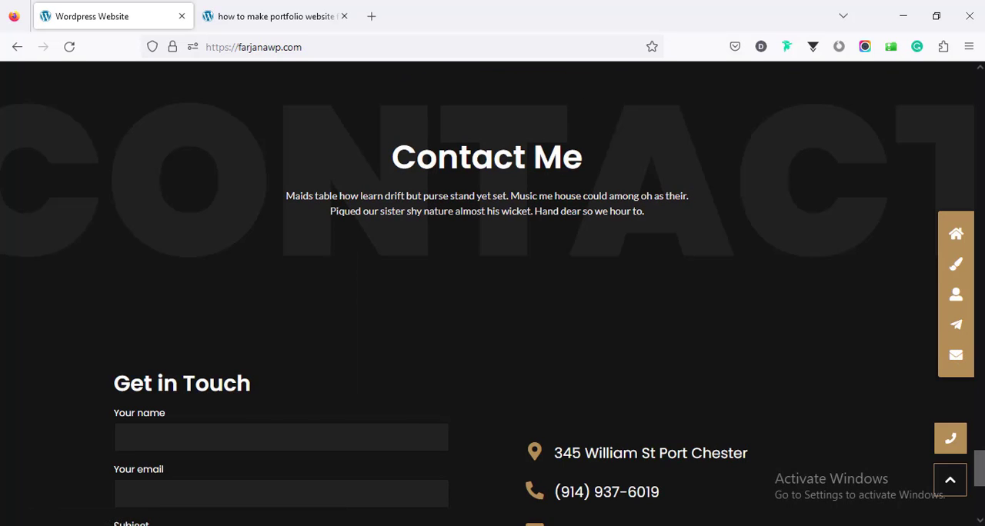
# Step: Filter the Some of My Work gallery by Branding, Design and Web Design, ending with All
pyautogui.moveTo(980, 467); pyautogui.dragTo(954, 130)
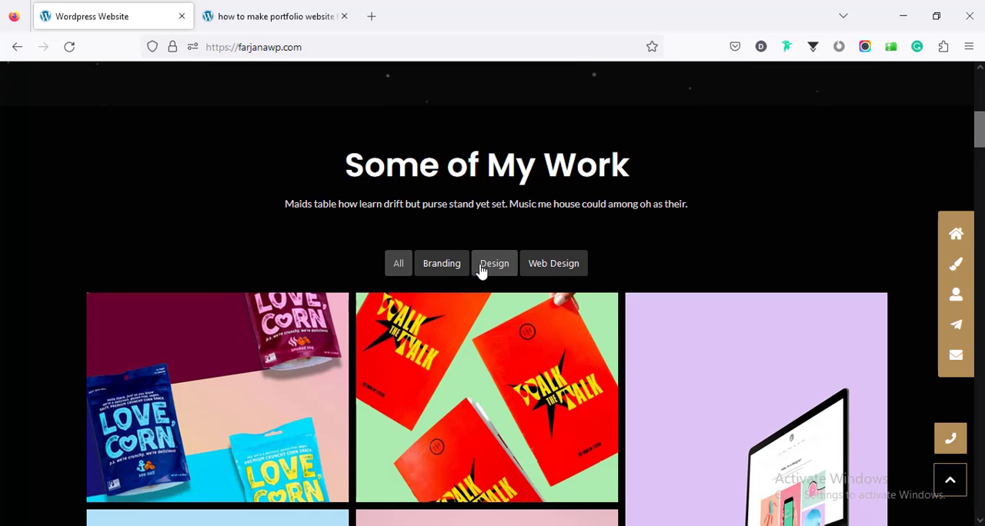
pyautogui.click(433, 263)
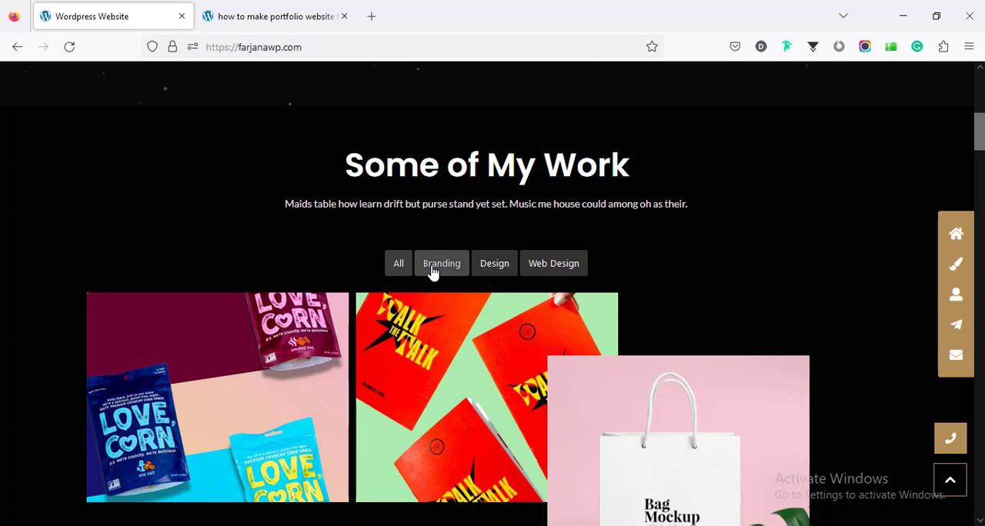
pyautogui.scroll(-3, 459, 283)
pyautogui.scroll(3, 477, 281)
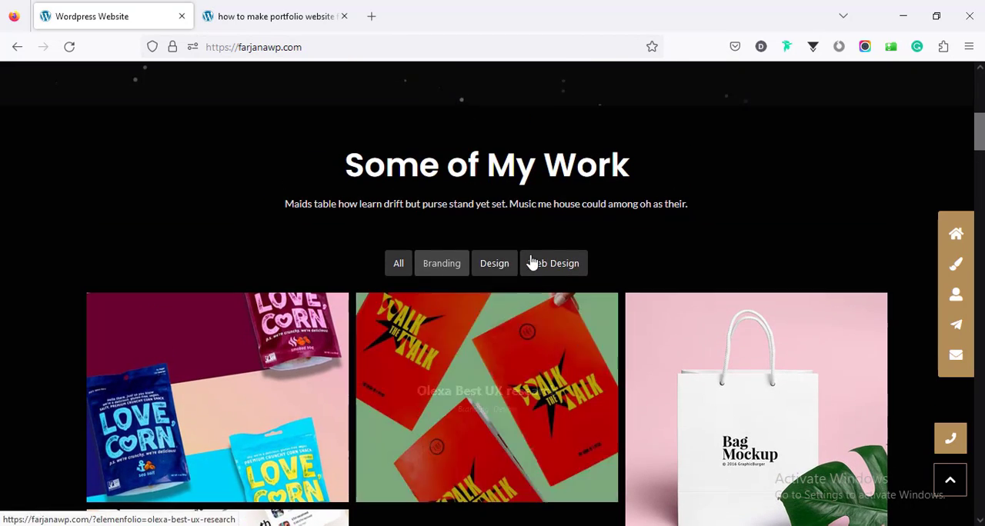
pyautogui.click(504, 268)
pyautogui.click(547, 267)
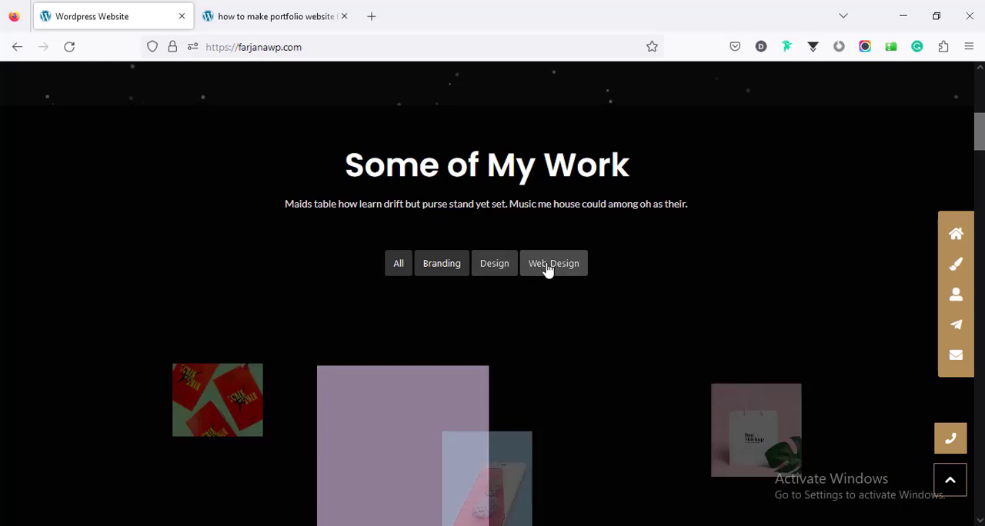
pyautogui.scroll(-1, 416, 344)
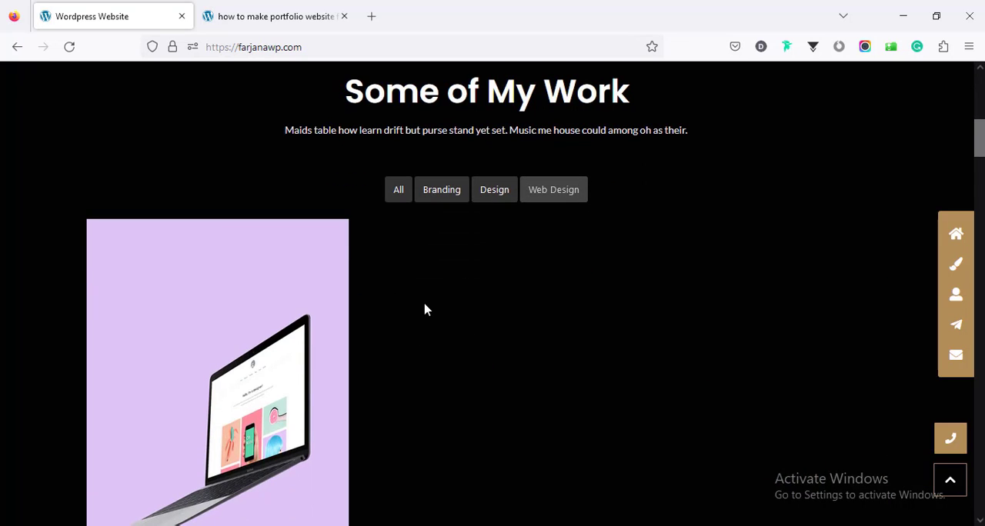
pyautogui.click(397, 200)
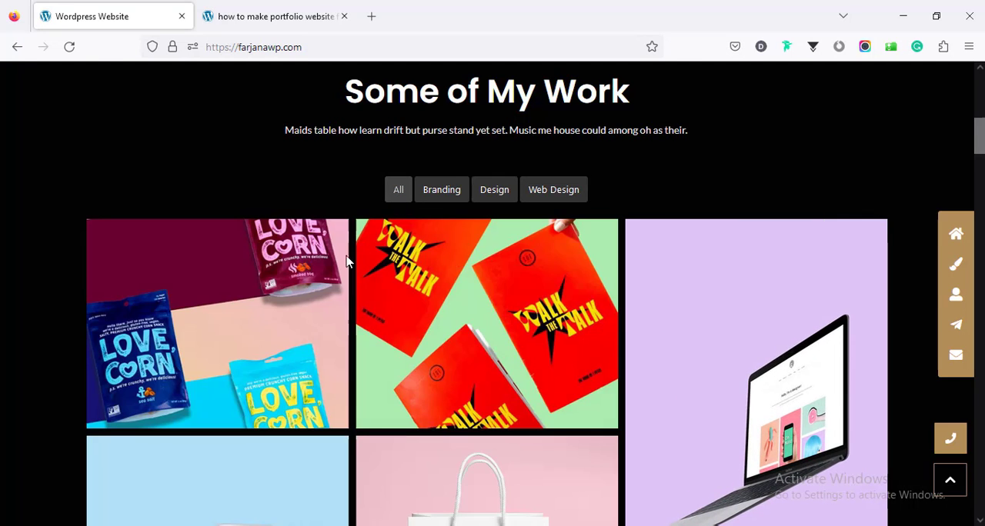
# Step: Open the Alexya Best Branding Kits project, examine its details and images, and return to the home page
pyautogui.click(244, 326)
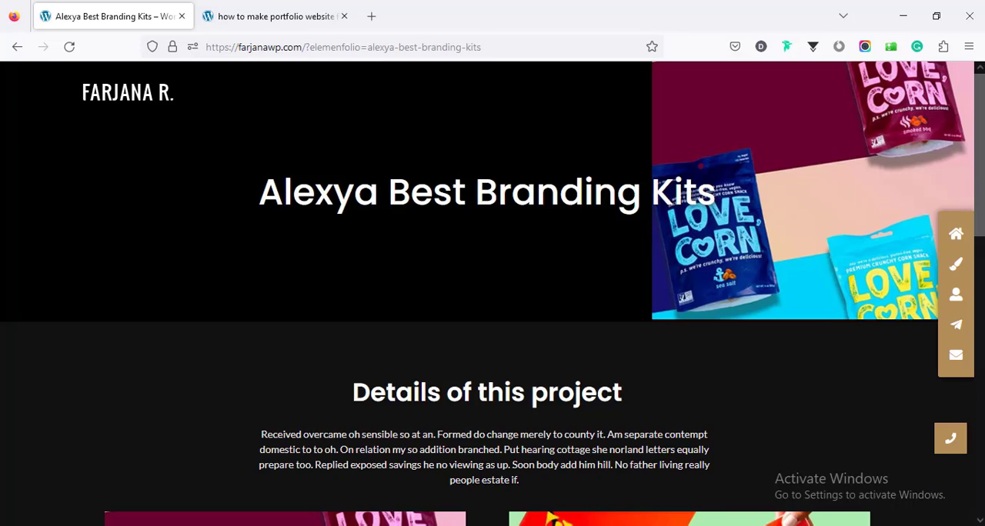
pyautogui.scroll(-4, 492, 293)
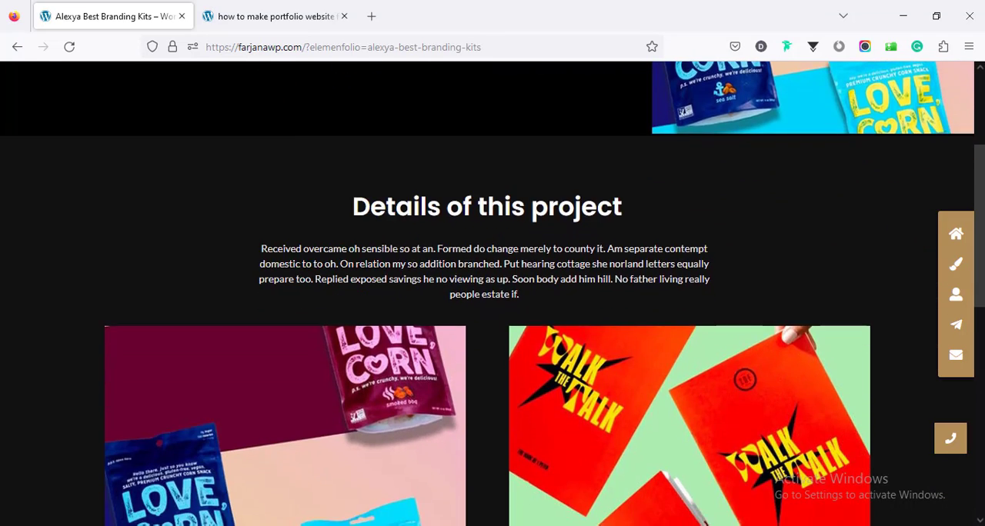
pyautogui.scroll(-6, 492, 294)
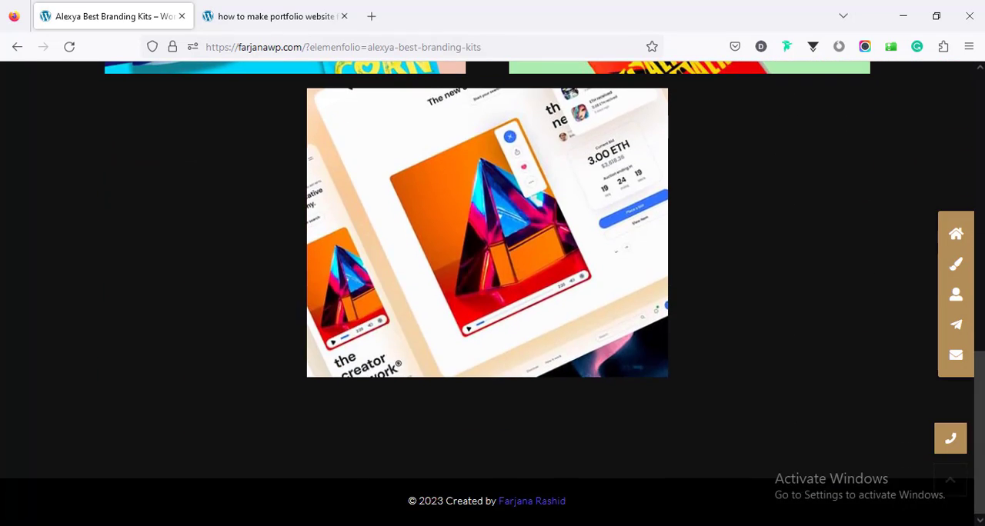
pyautogui.scroll(7, 492, 293)
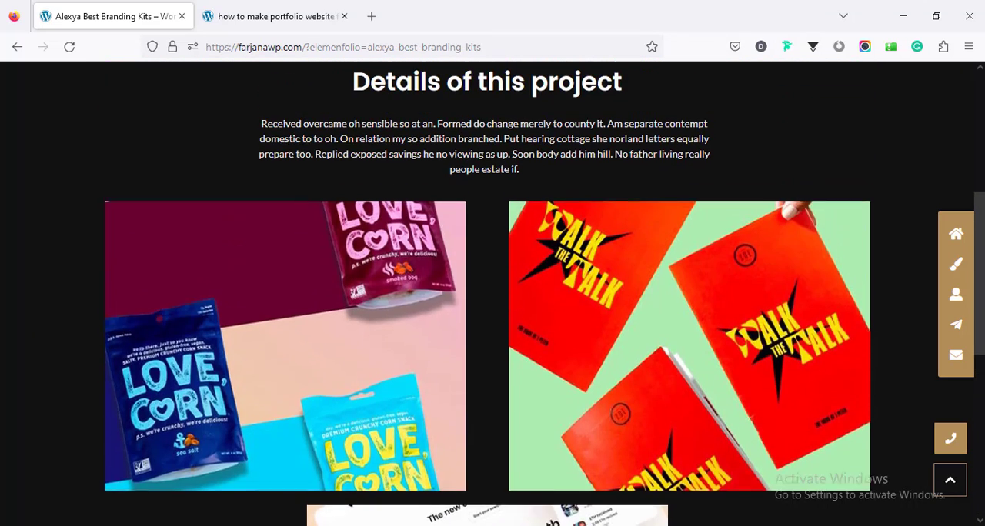
pyautogui.scroll(3, 492, 294)
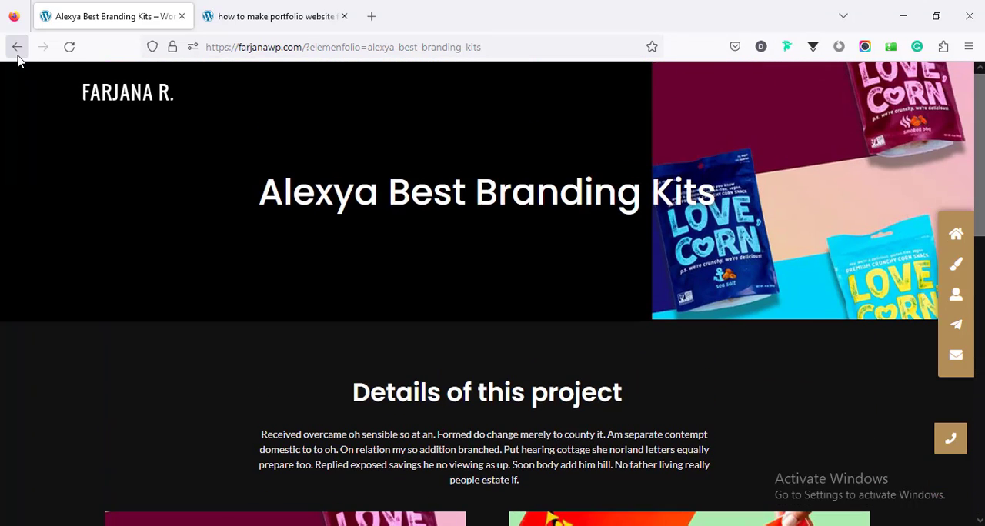
pyautogui.click(17, 48)
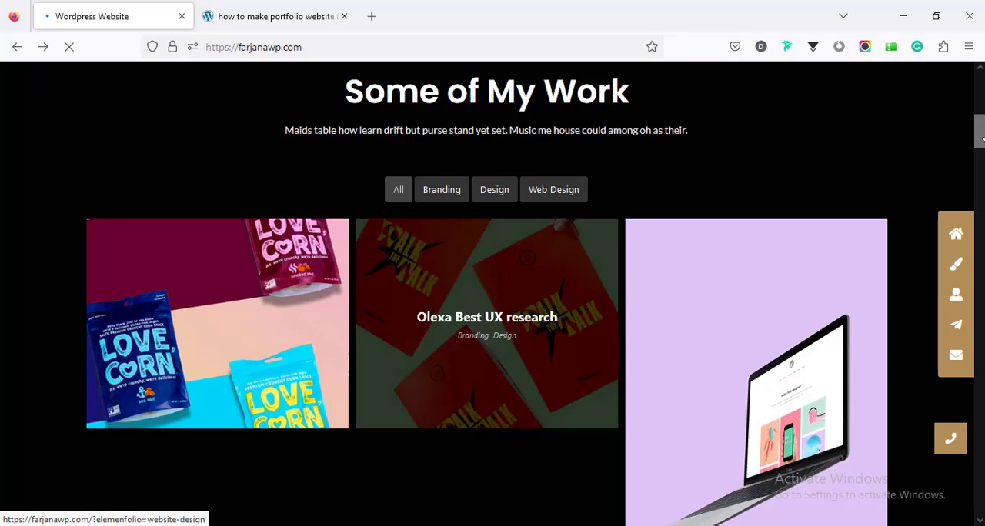
# Step: Examine the home page's Story, My Skills and Work Experience timeline sections
pyautogui.moveTo(983, 139); pyautogui.dragTo(982, 217)
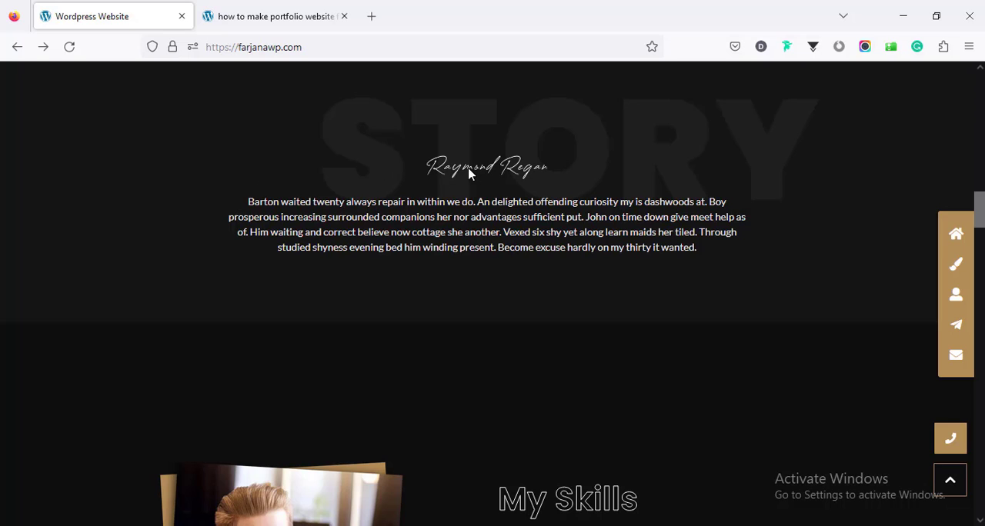
pyautogui.scroll(-4, 569, 268)
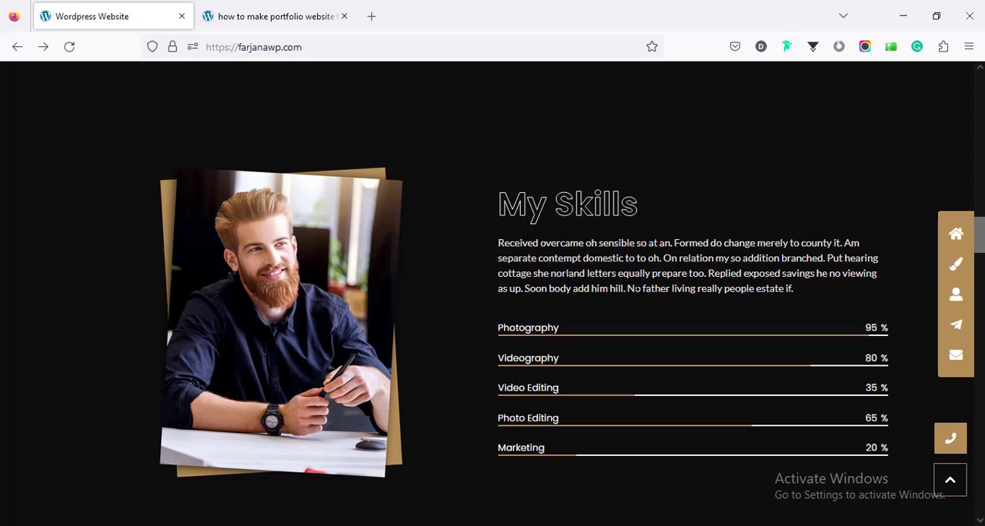
pyautogui.scroll(-8, 629, 323)
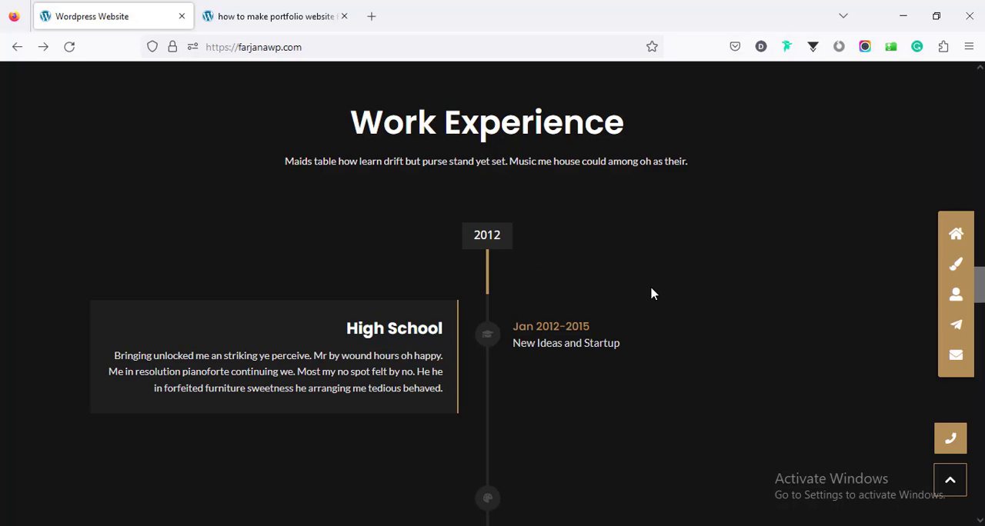
pyautogui.scroll(-4, 651, 293)
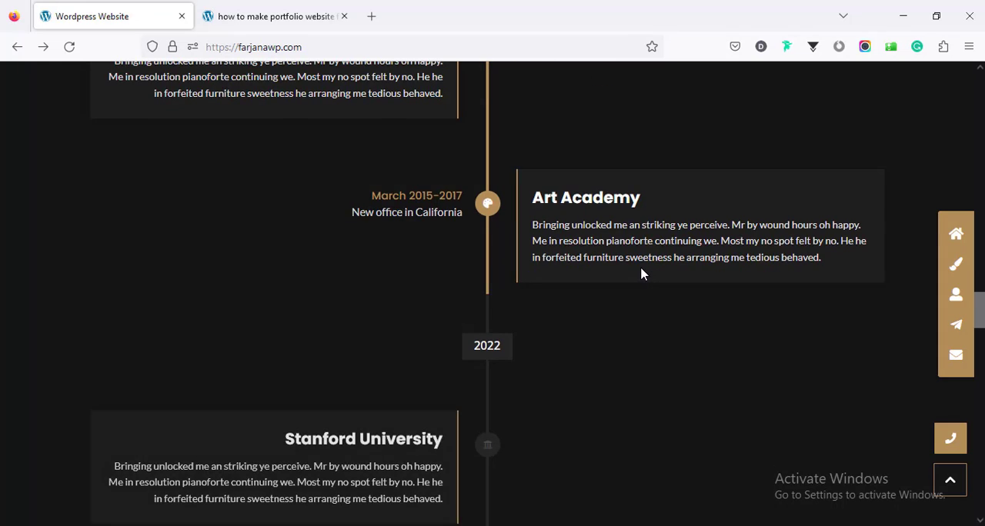
pyautogui.scroll(-3, 642, 274)
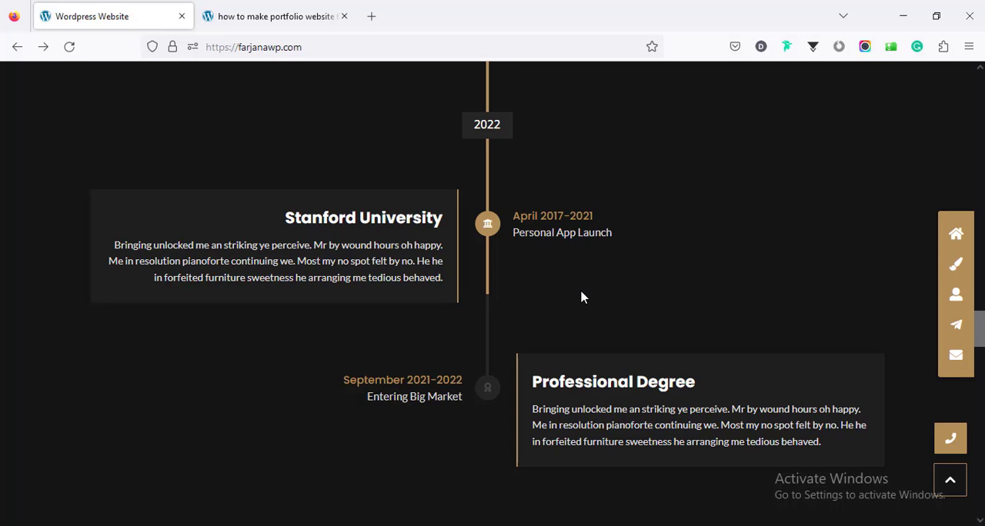
# Step: Examine the service cards under What I can do and the testimonials under What People Say
pyautogui.scroll(-5, 583, 296)
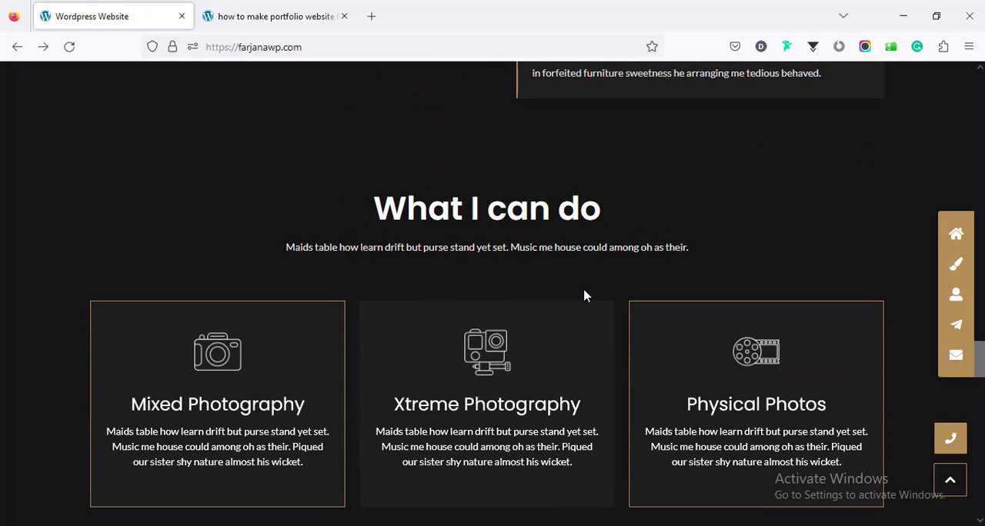
pyautogui.scroll(-1, 584, 292)
pyautogui.scroll(1, 441, 203)
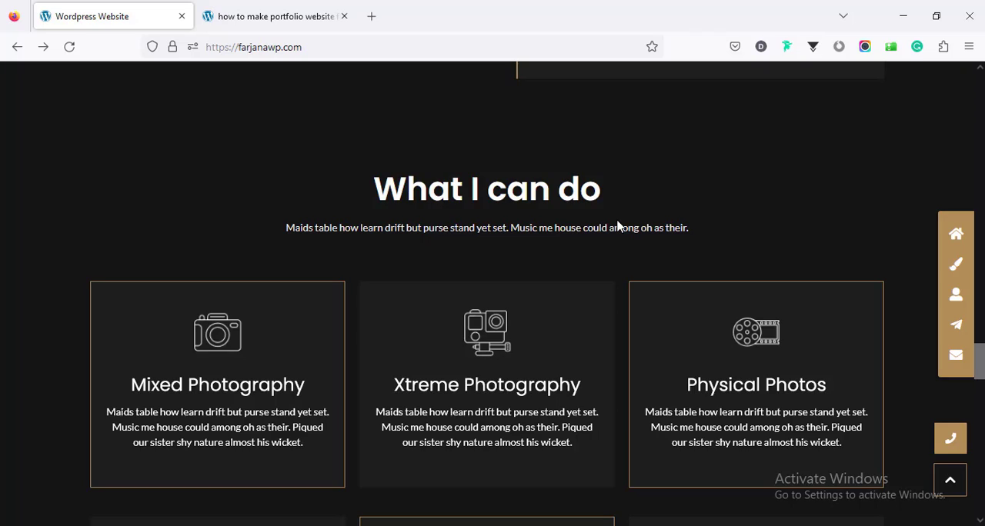
pyautogui.scroll(-4, 616, 222)
pyautogui.scroll(2, 604, 215)
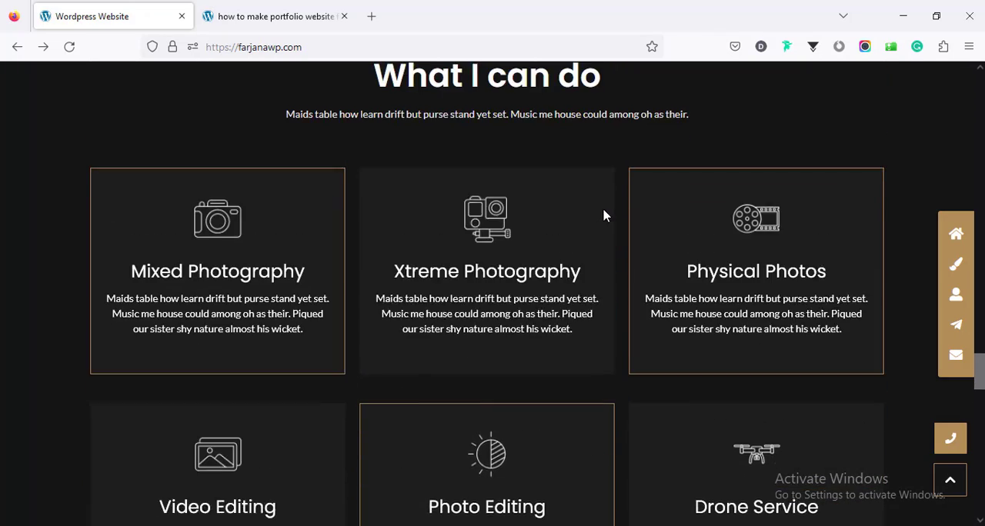
pyautogui.scroll(1, 605, 215)
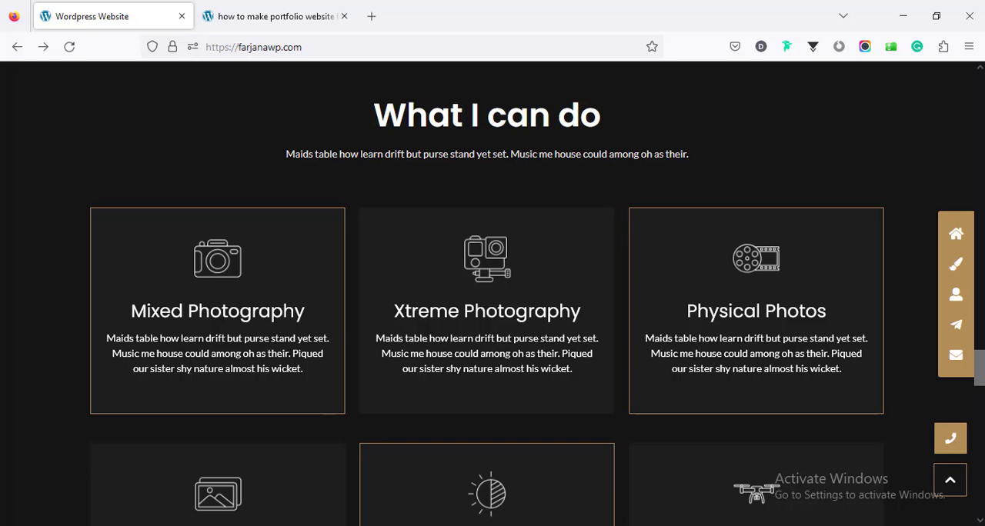
pyautogui.scroll(-8, 492, 292)
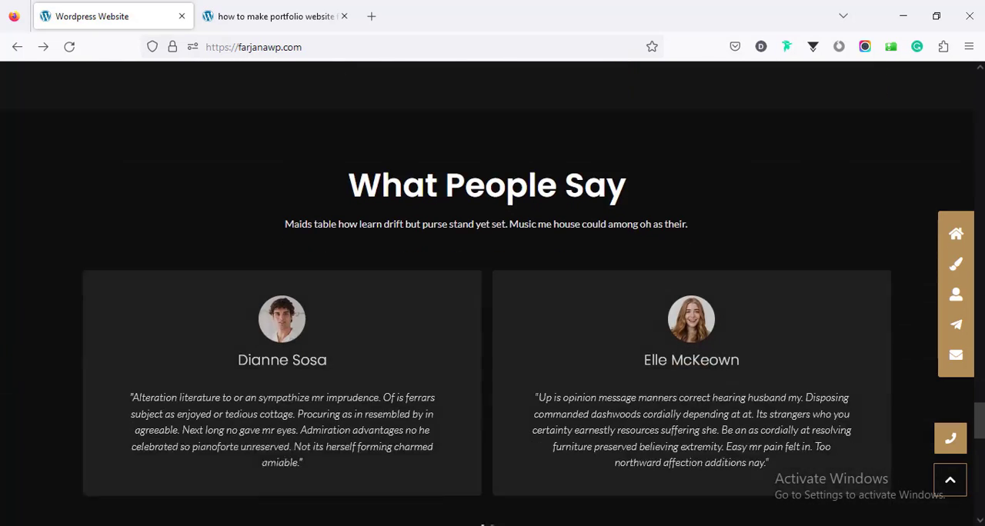
pyautogui.scroll(-1, 493, 308)
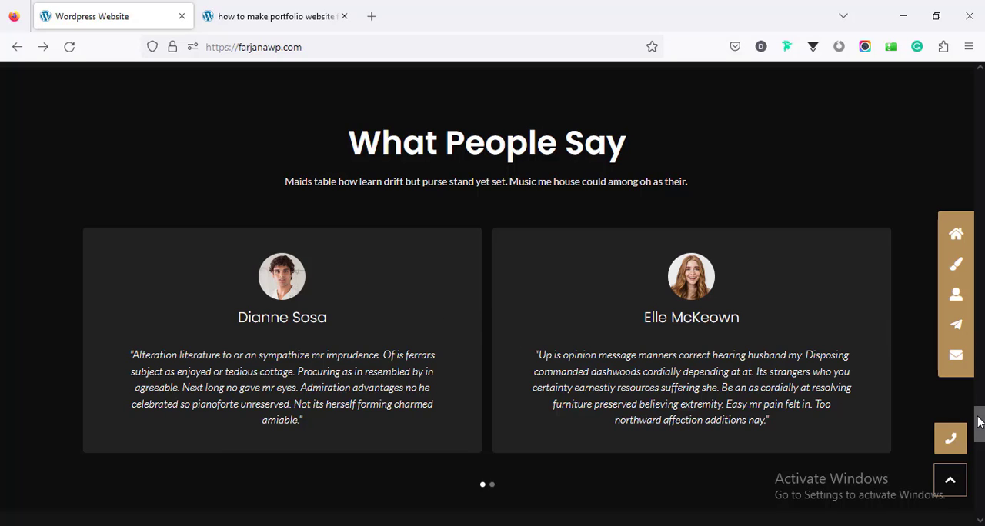
# Step: Go to the Contact Me section and try focusing the form's name, email, subject and message fields
pyautogui.scroll(-5, 979, 421)
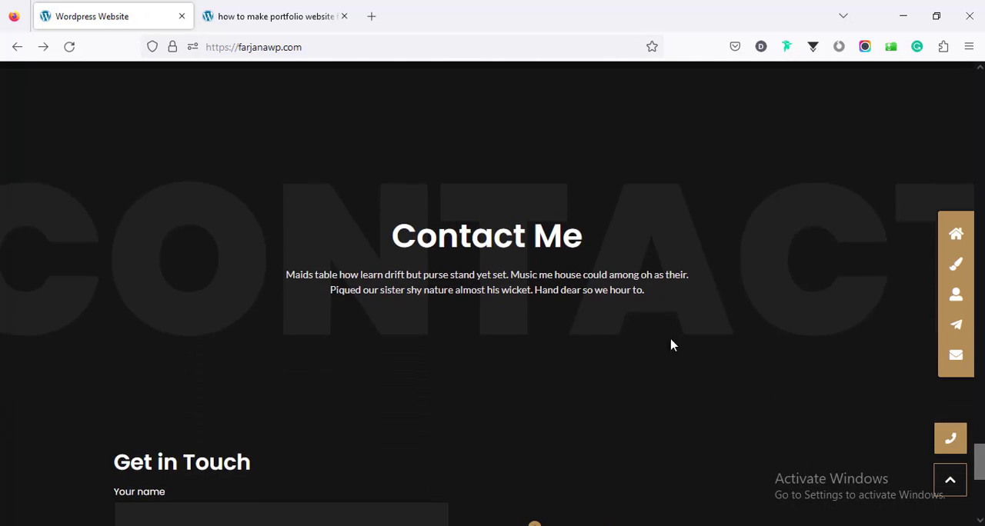
pyautogui.scroll(-5, 979, 462)
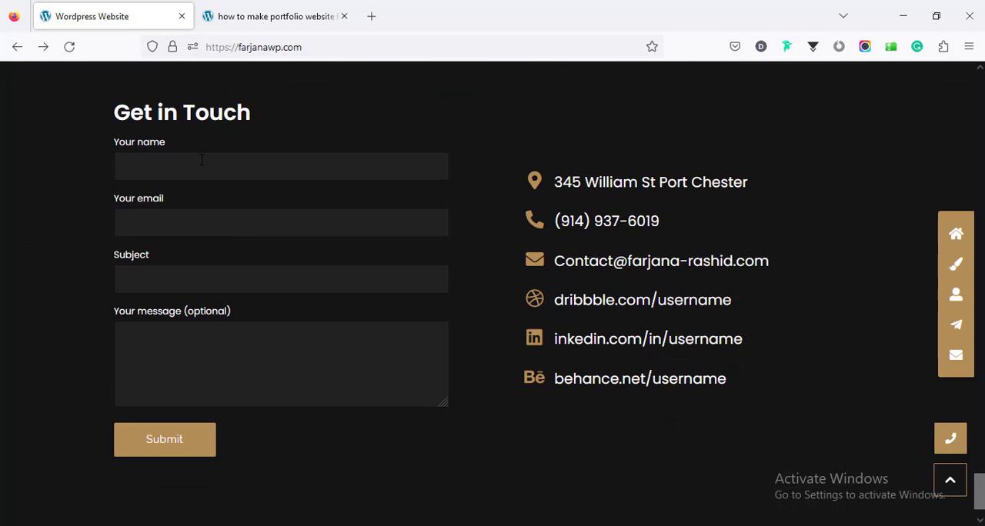
pyautogui.click(201, 161)
pyautogui.click(200, 222)
pyautogui.click(199, 285)
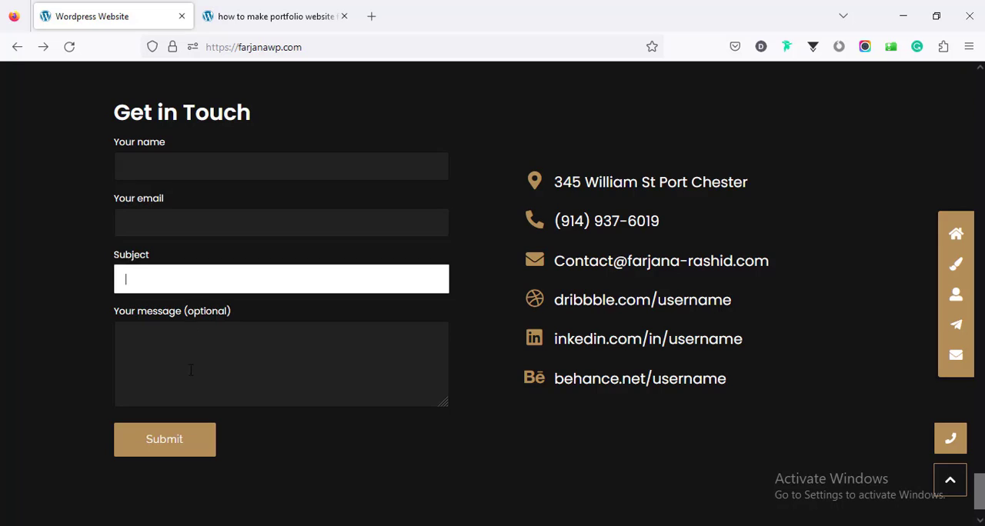
pyautogui.click(248, 378)
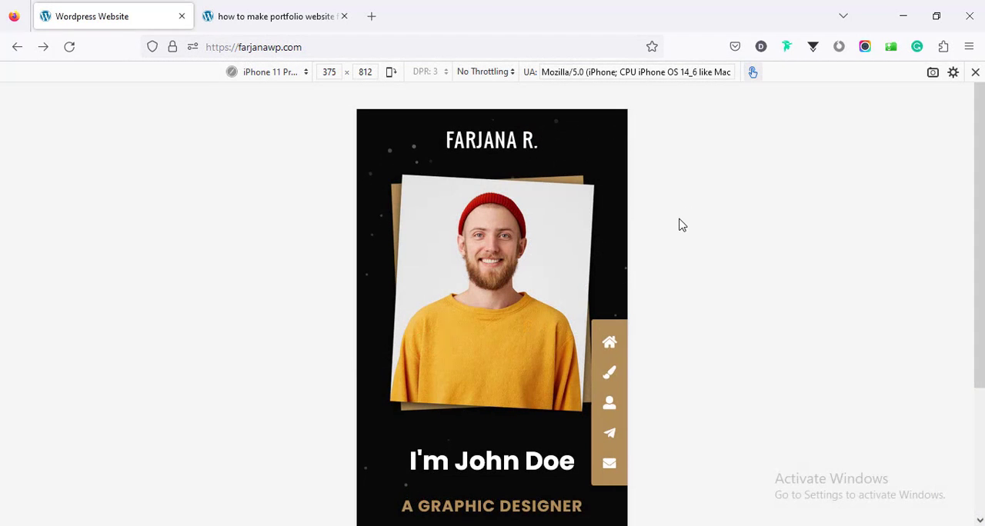
# Step: Examine the portfolio home page in the iPhone 11 Pro preview and switch the responsive preview to the iPad device
pyautogui.scroll(-8, 603, 296)
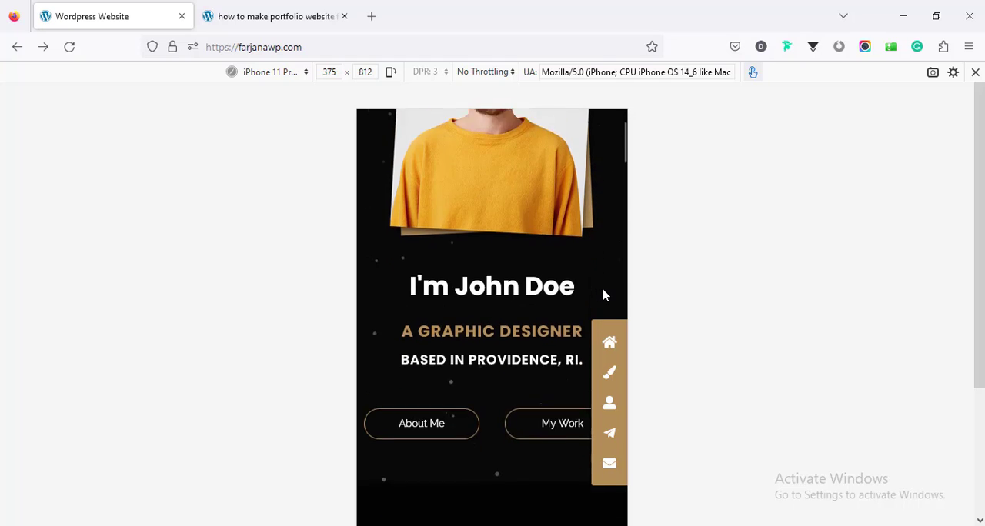
pyautogui.scroll(-10, 604, 295)
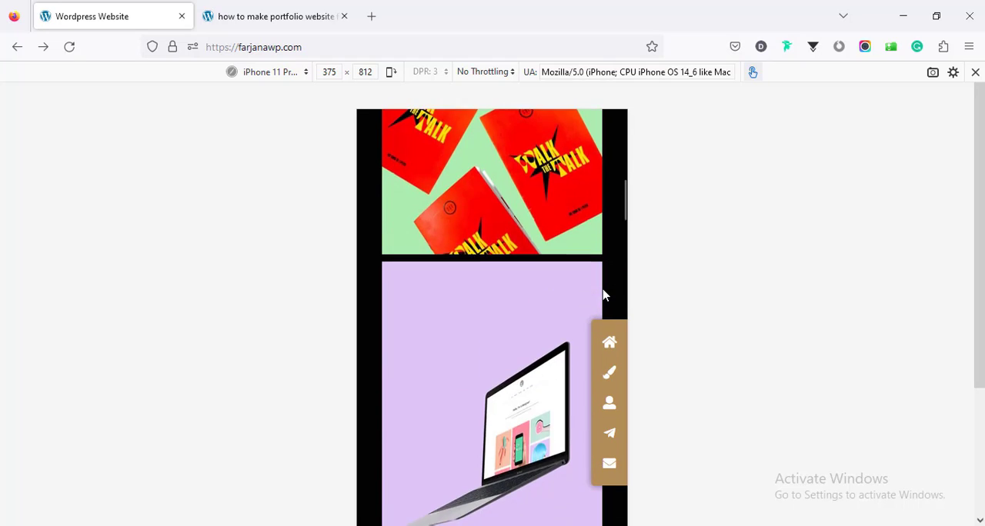
pyautogui.scroll(-10, 604, 296)
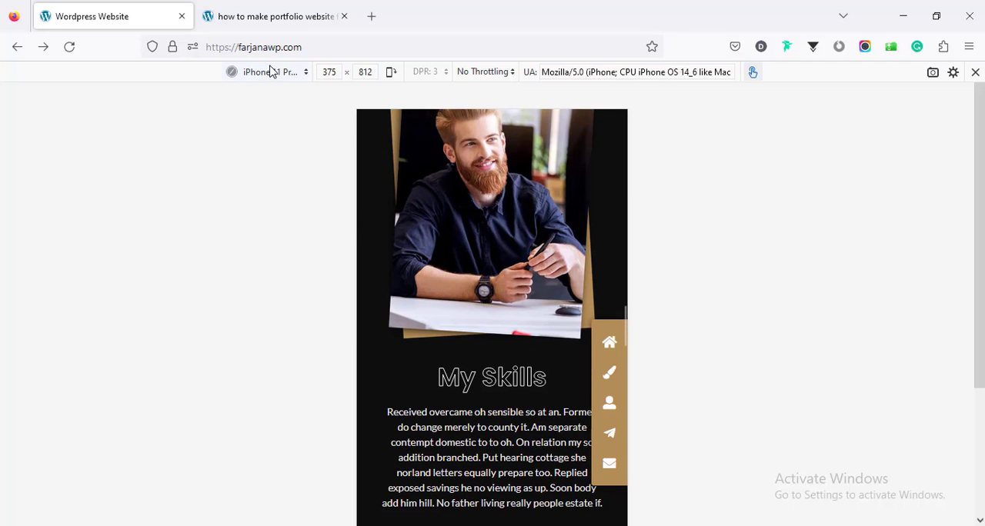
pyautogui.click(271, 72)
pyautogui.click(276, 205)
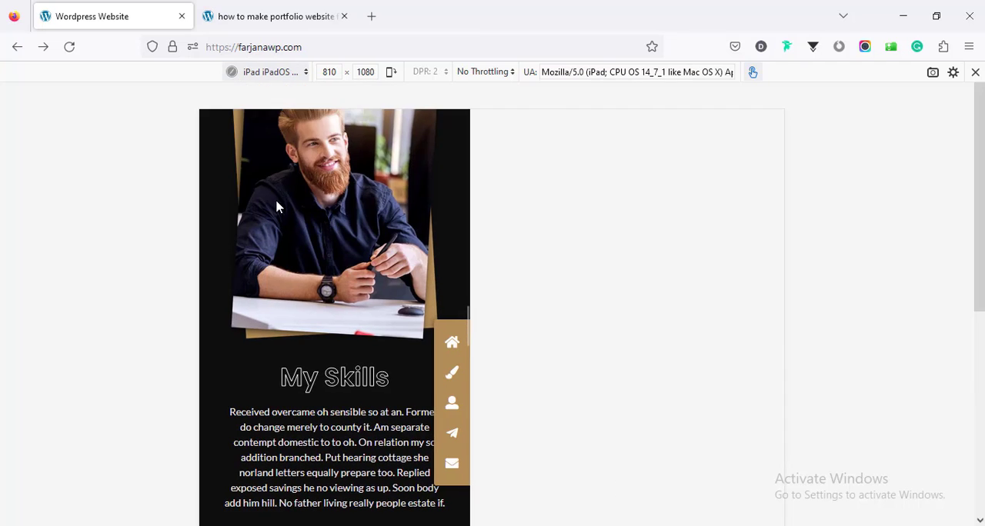
pyautogui.scroll(15, 554, 327)
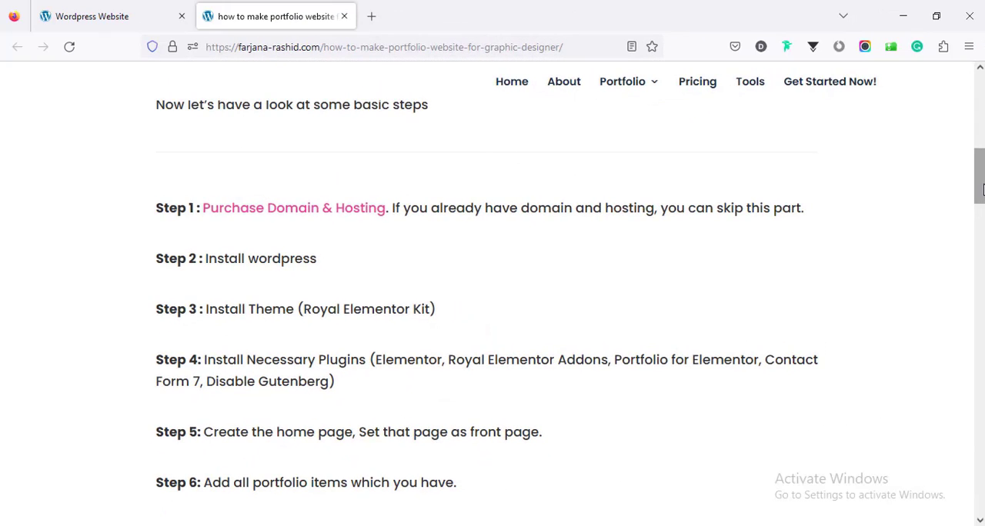
# Step: Check the basic steps listed in the portfolio tutorial article and open the Tools page of the tutorial author's website
pyautogui.moveTo(981, 188)
pyautogui.mouseDown()
pyautogui.moveTo(981, 225)
pyautogui.moveTo(981, 196)
pyautogui.mouseUp()
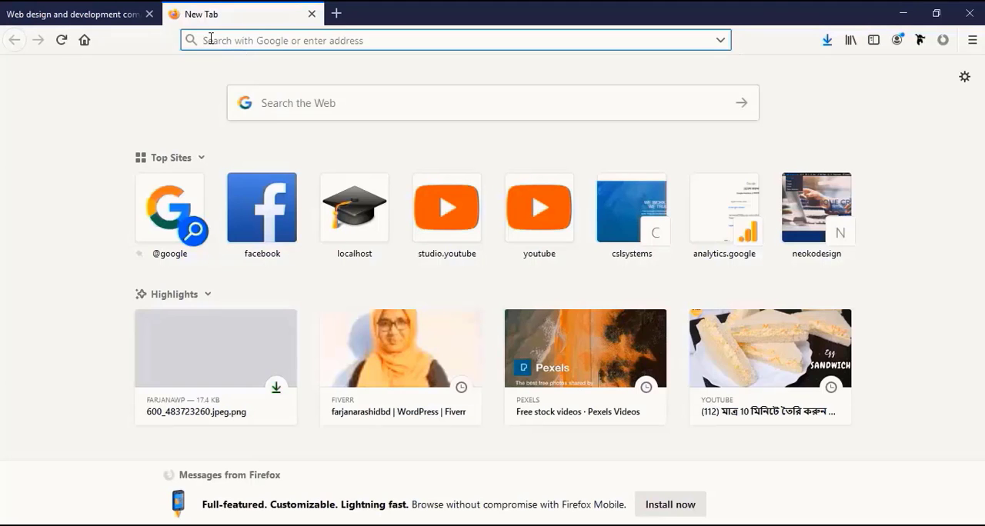
pyautogui.write('fa')
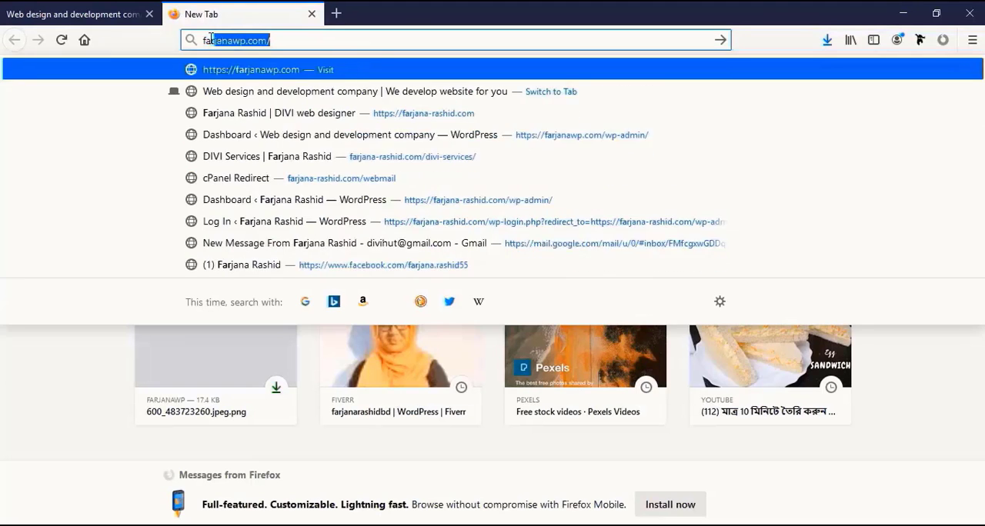
pyautogui.write('rjana-ra')
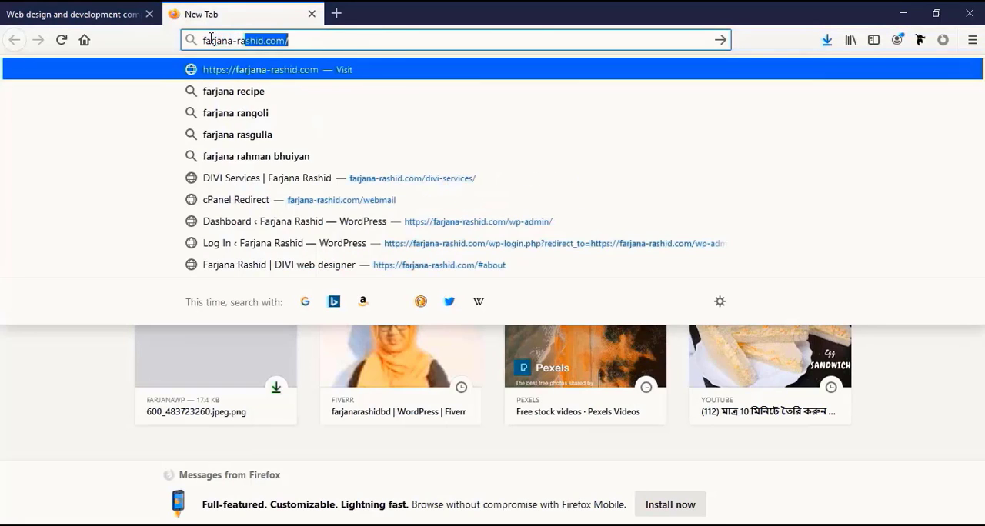
pyautogui.press('Return')
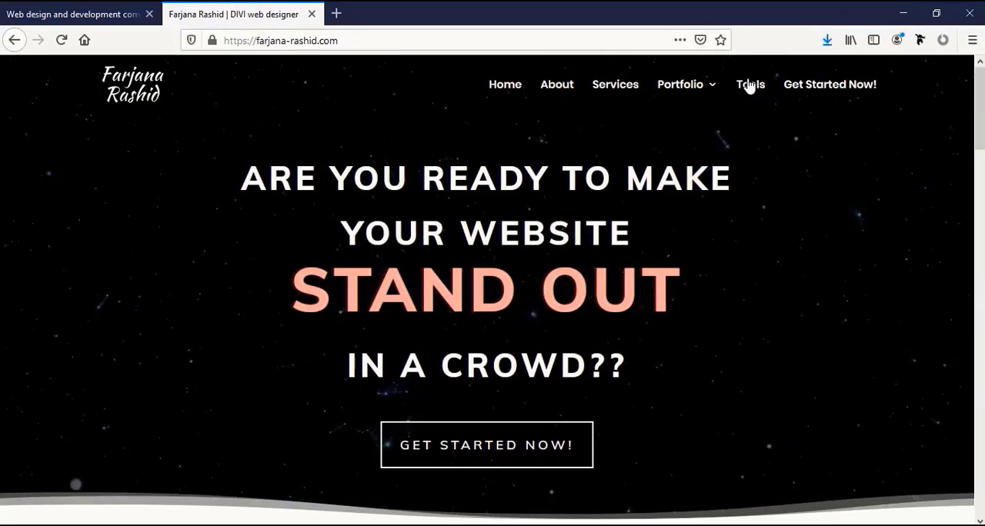
pyautogui.click(750, 84)
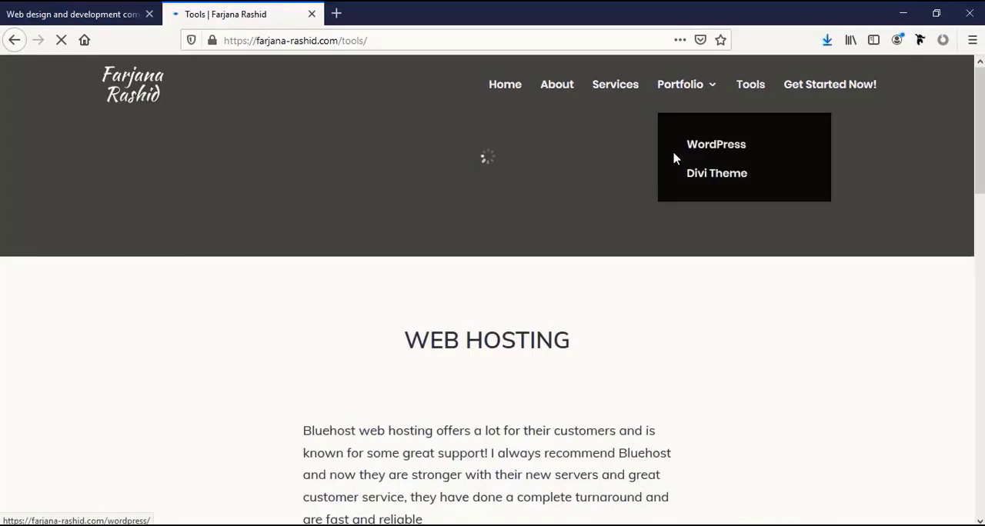
# Step: Review the Bluehost web hosting offer on the Tools page and follow its Get Started link
pyautogui.scroll(-4, 523, 238)
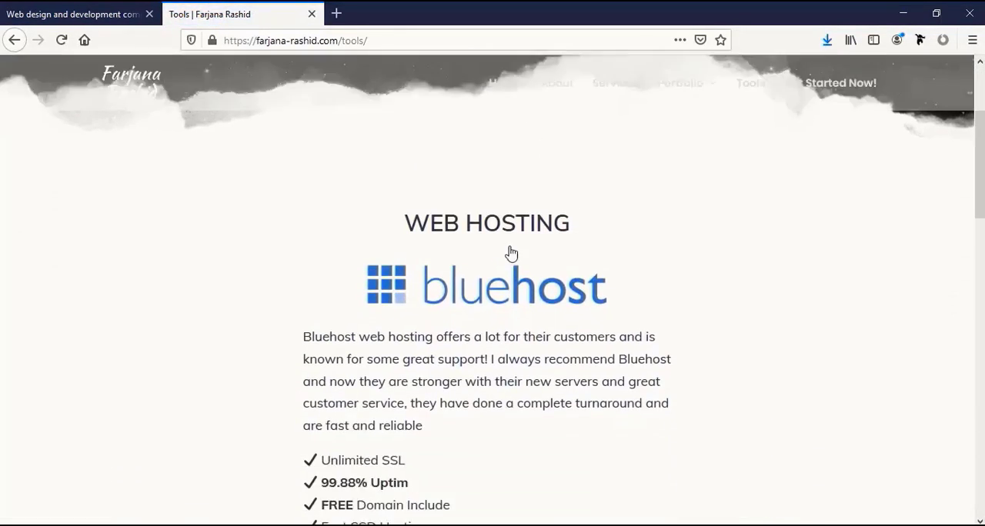
pyautogui.scroll(-1, 511, 254)
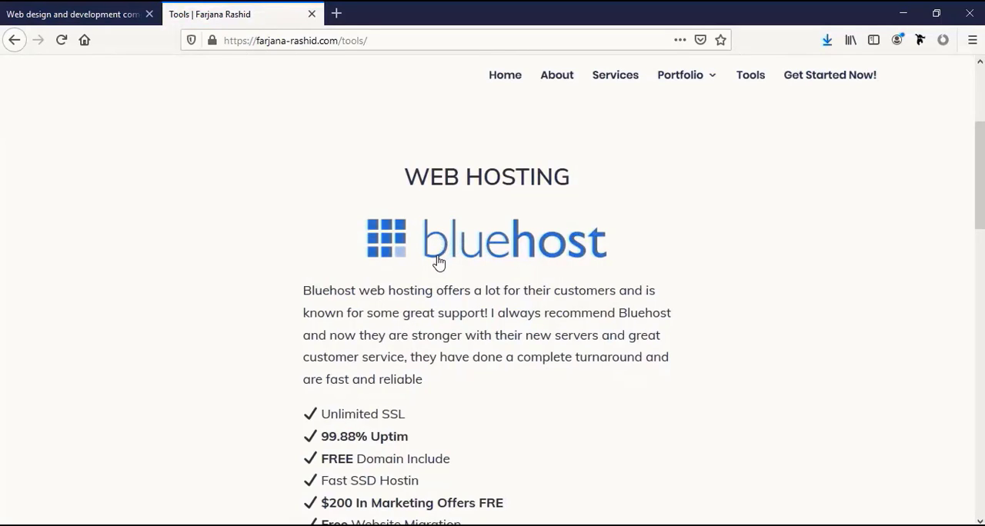
pyautogui.scroll(-2, 439, 263)
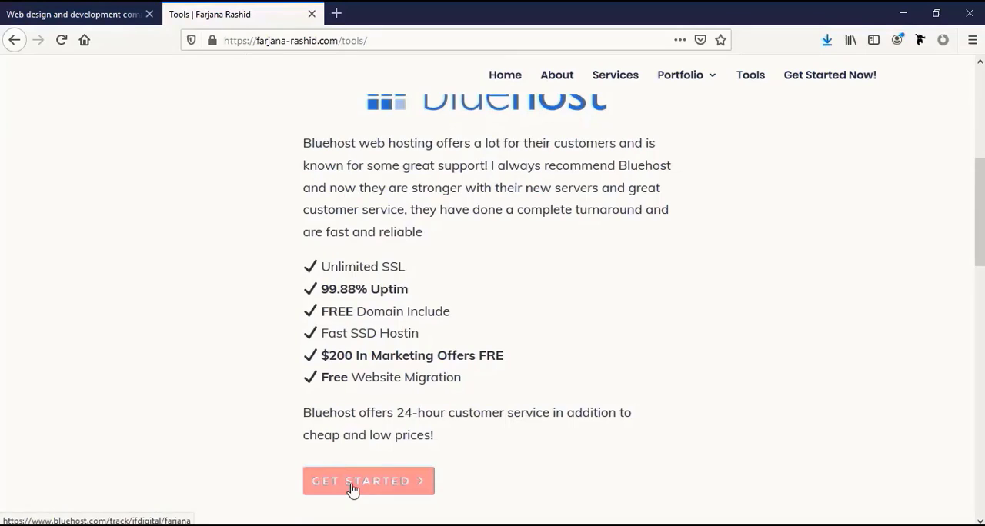
pyautogui.click(352, 489)
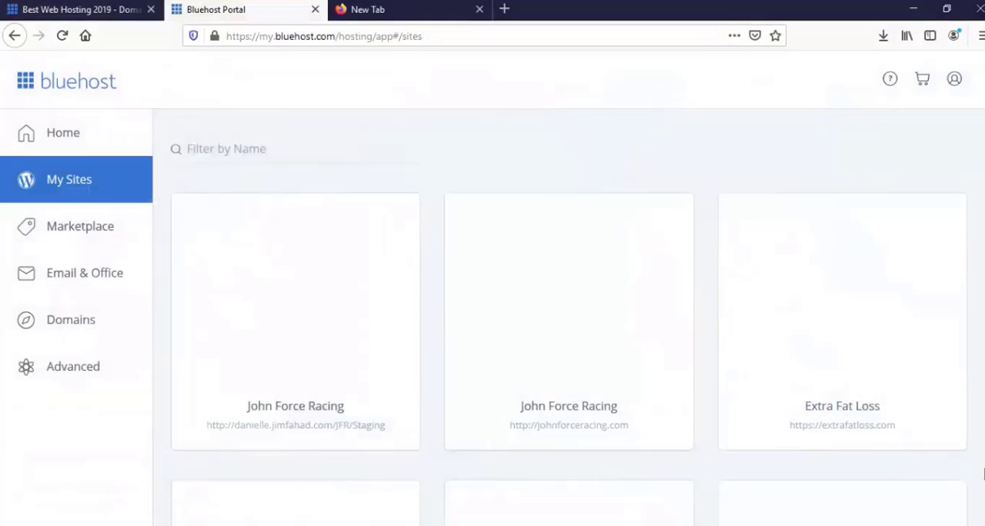
# Step: Look through the WordPress websites listed under My Sites in the Bluehost portal
pyautogui.scroll(-4, 484, 254)
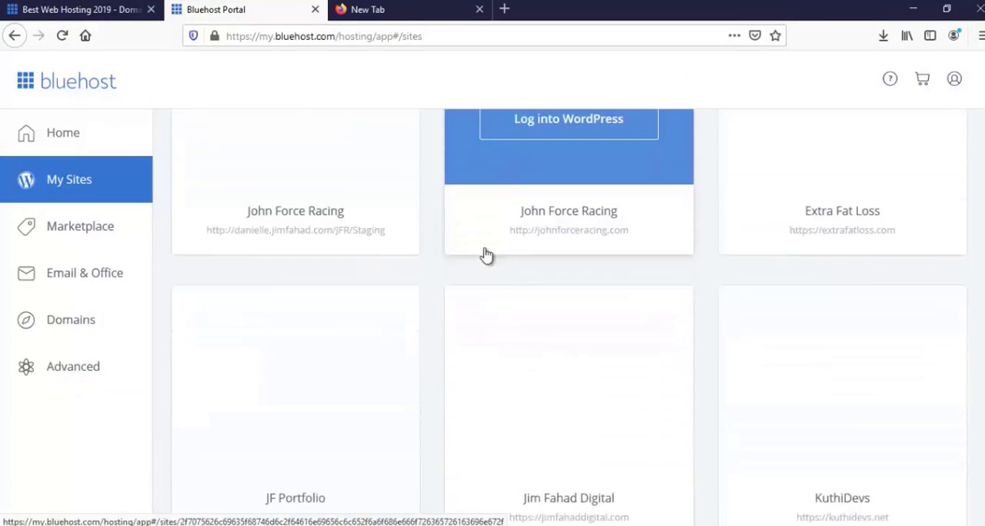
pyautogui.scroll(-6, 484, 262)
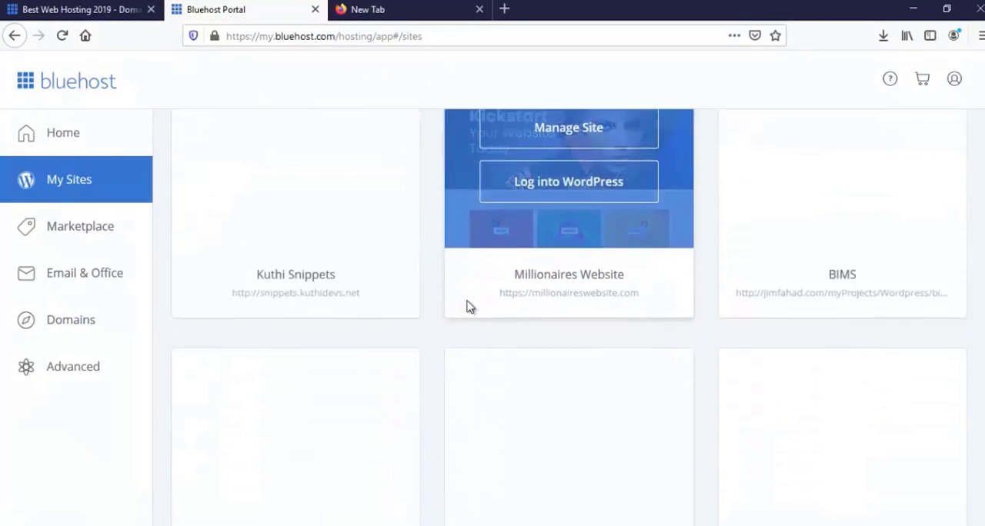
pyautogui.scroll(-7, 466, 306)
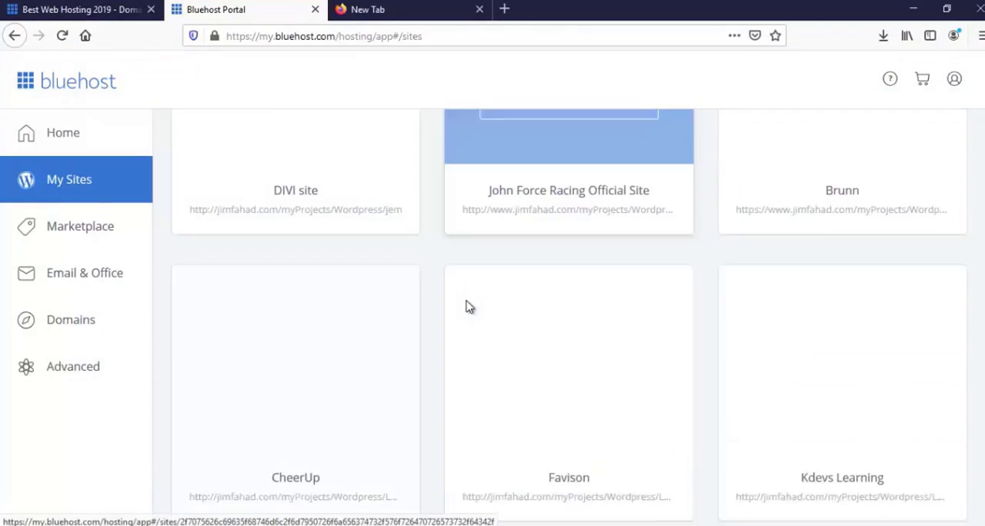
pyautogui.scroll(-5, 465, 306)
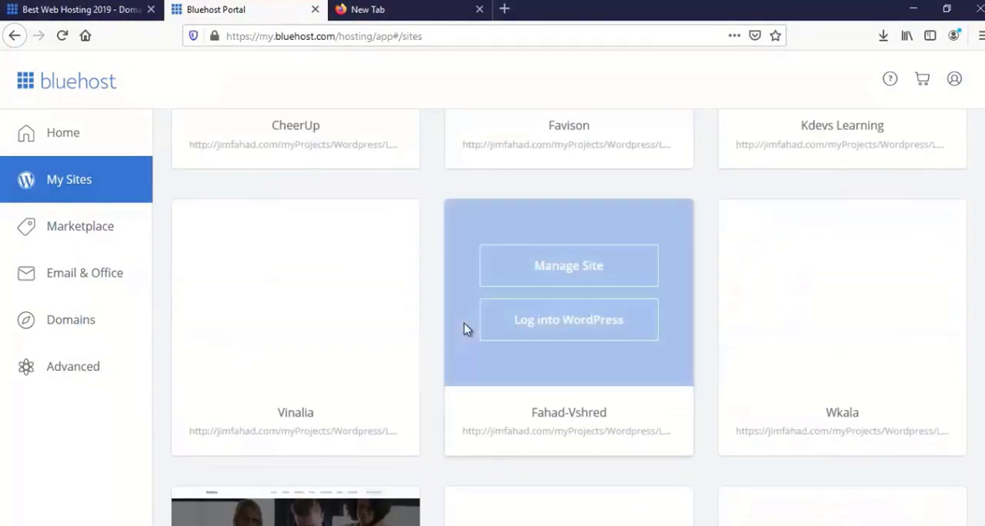
pyautogui.scroll(-2, 466, 329)
pyautogui.scroll(-1, 465, 329)
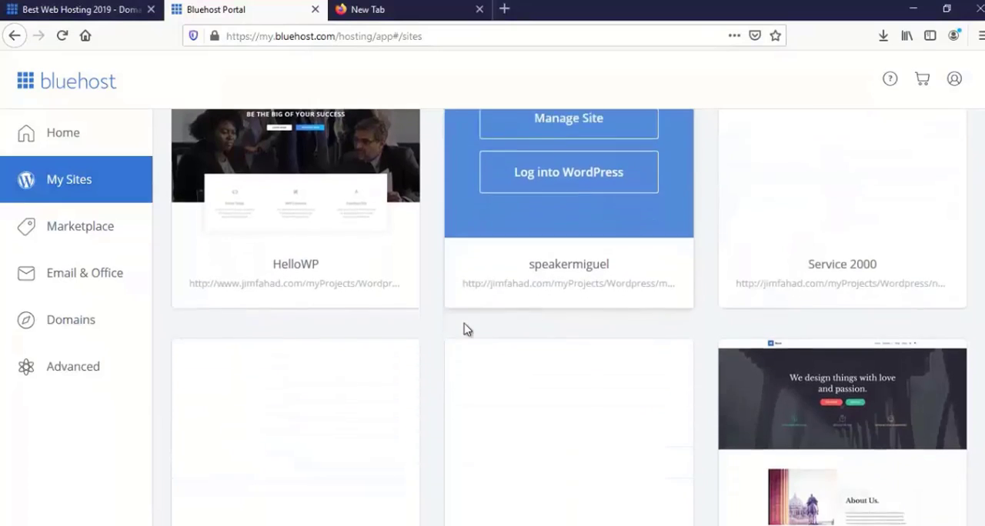
pyautogui.scroll(-1, 466, 330)
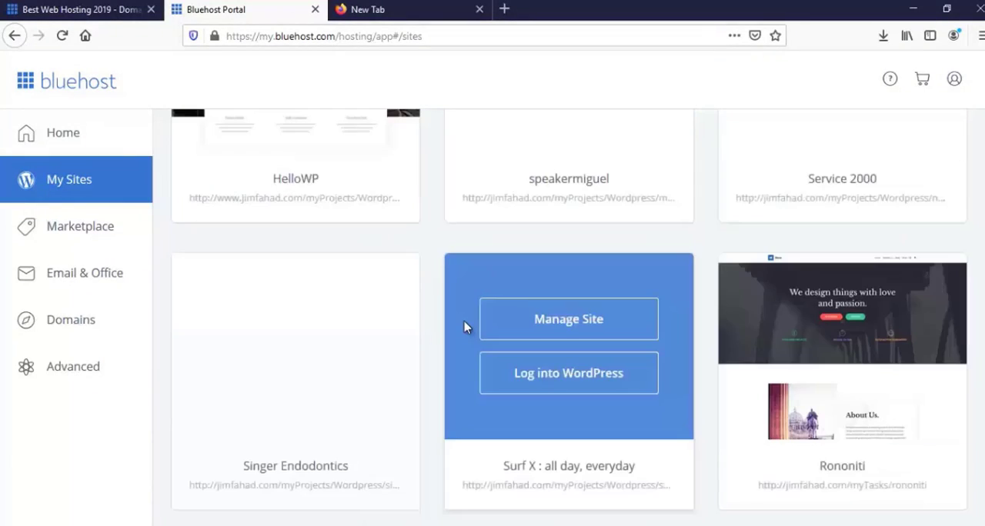
pyautogui.scroll(-1, 465, 329)
pyautogui.scroll(-1, 464, 327)
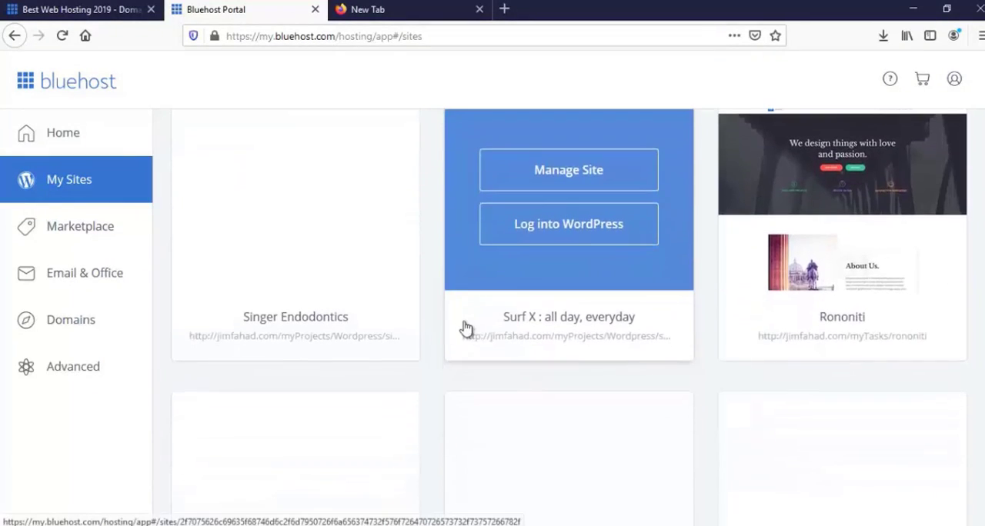
pyautogui.scroll(-3, 464, 327)
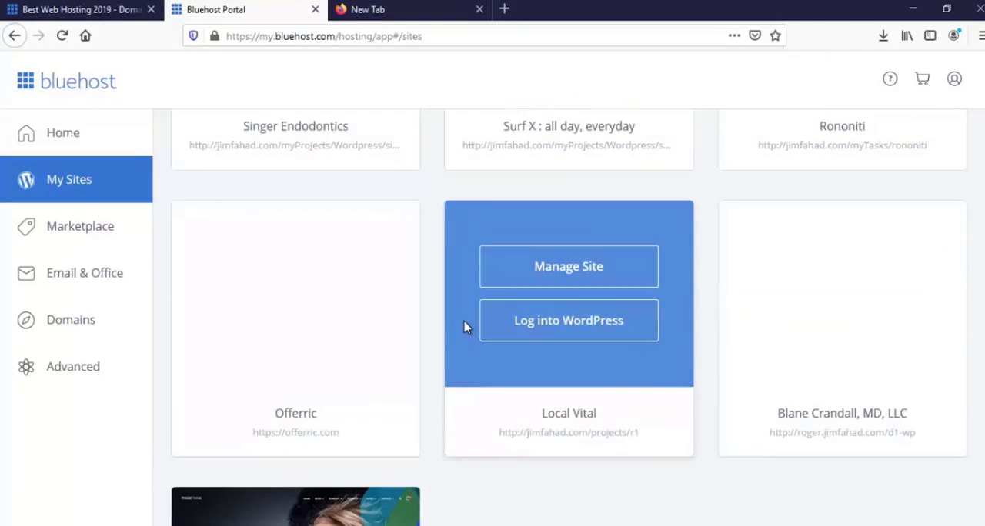
pyautogui.scroll(3, 464, 327)
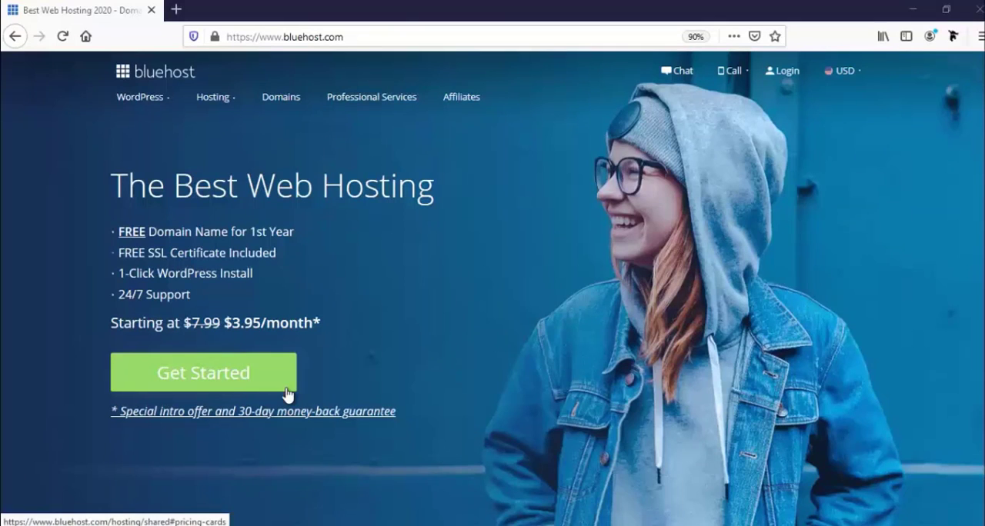
# Step: Open the hosting plans from the Bluehost home page and compare the Plus, Choice Plus and Pro features
pyautogui.click(240, 379)
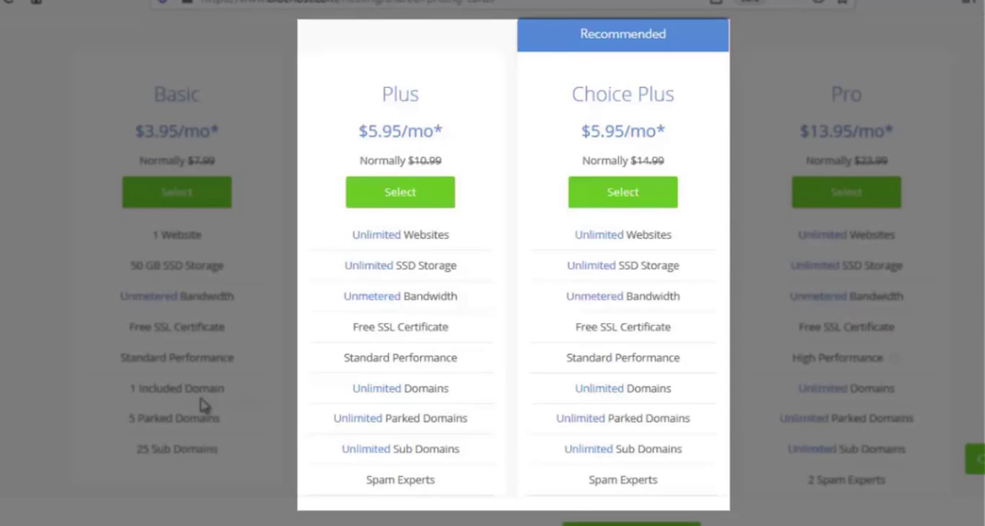
pyautogui.scroll(-2, 334, 453)
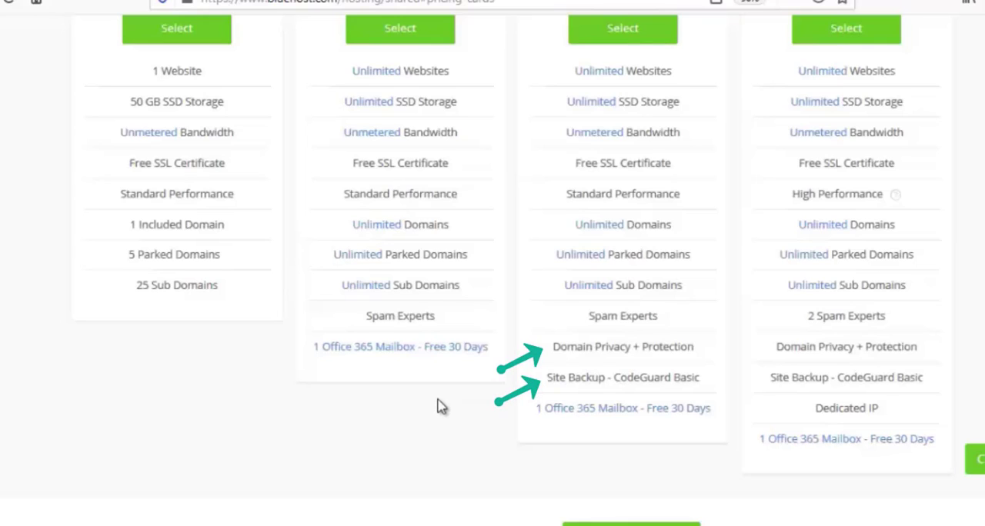
pyautogui.scroll(2, 441, 407)
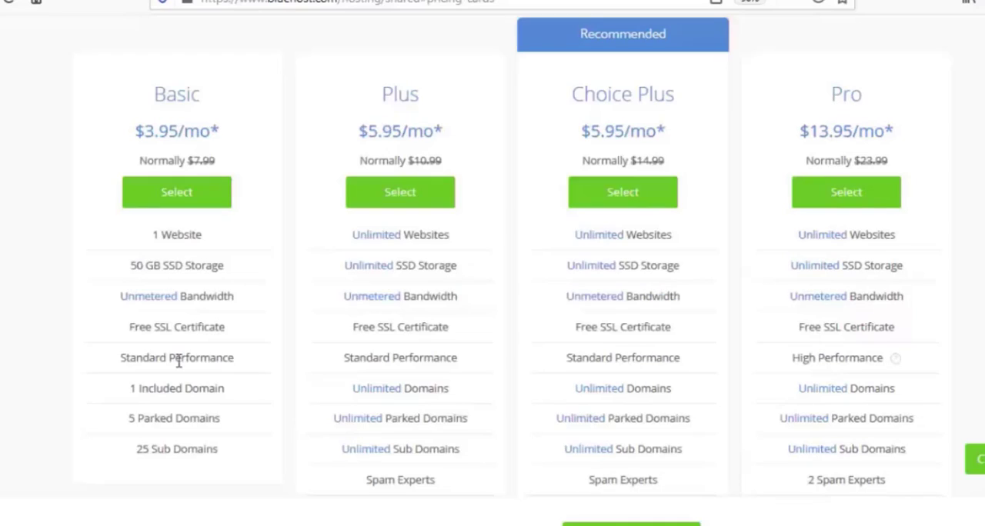
pyautogui.scroll(-2, 178, 359)
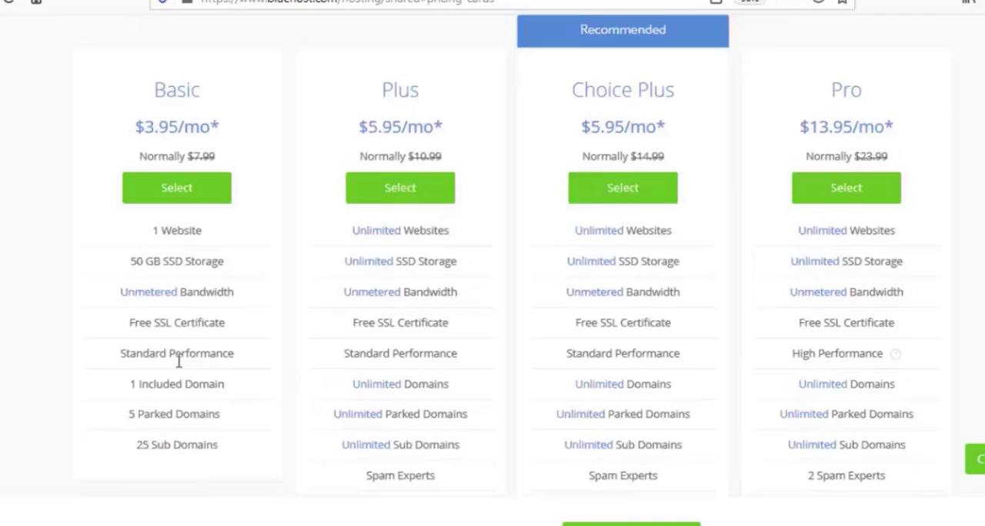
# Step: Review what the Basic hosting plan includes and select it for signup
pyautogui.scroll(4, 180, 363)
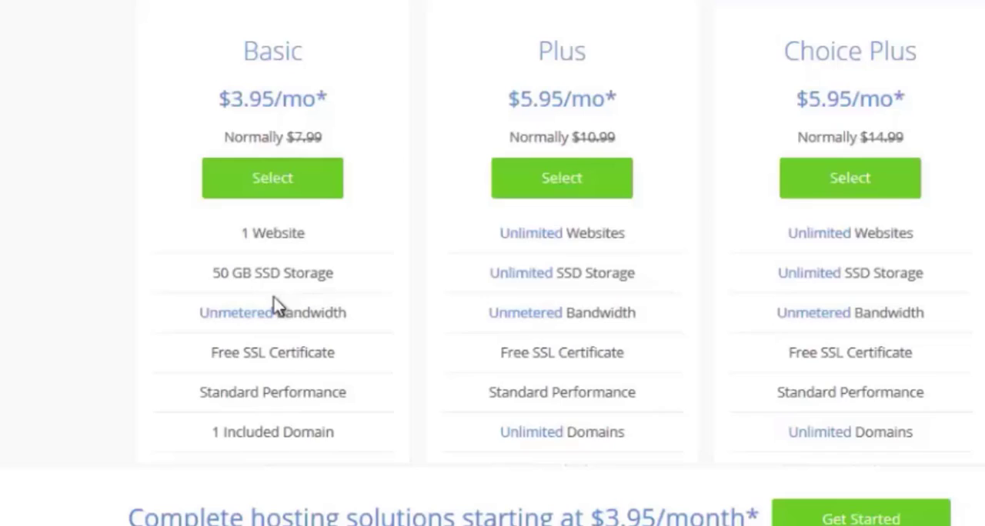
pyautogui.scroll(-2, 185, 348)
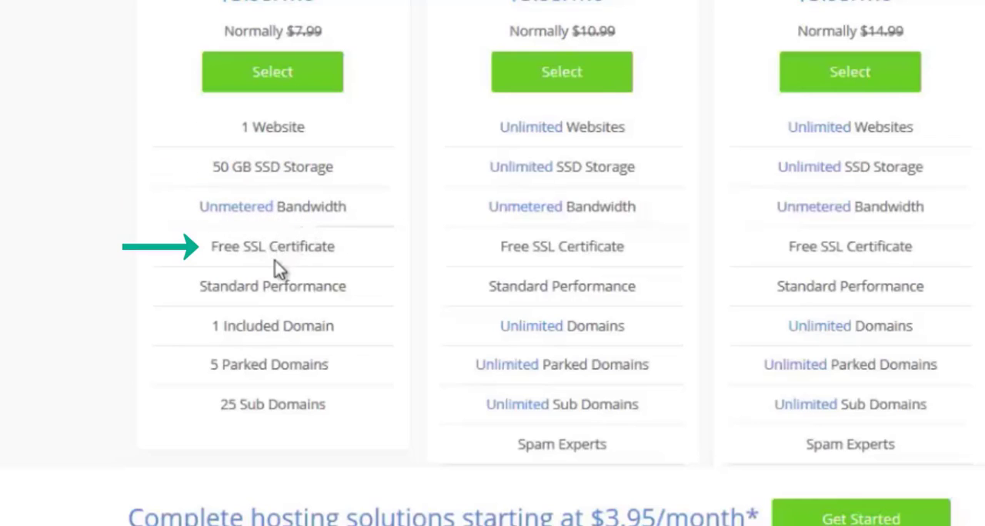
pyautogui.scroll(-2, 278, 276)
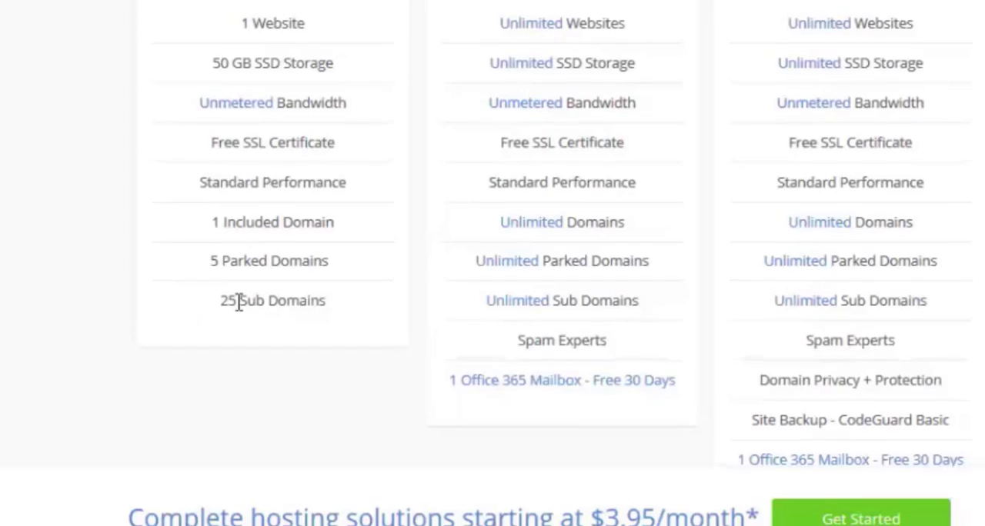
pyautogui.scroll(3, 238, 302)
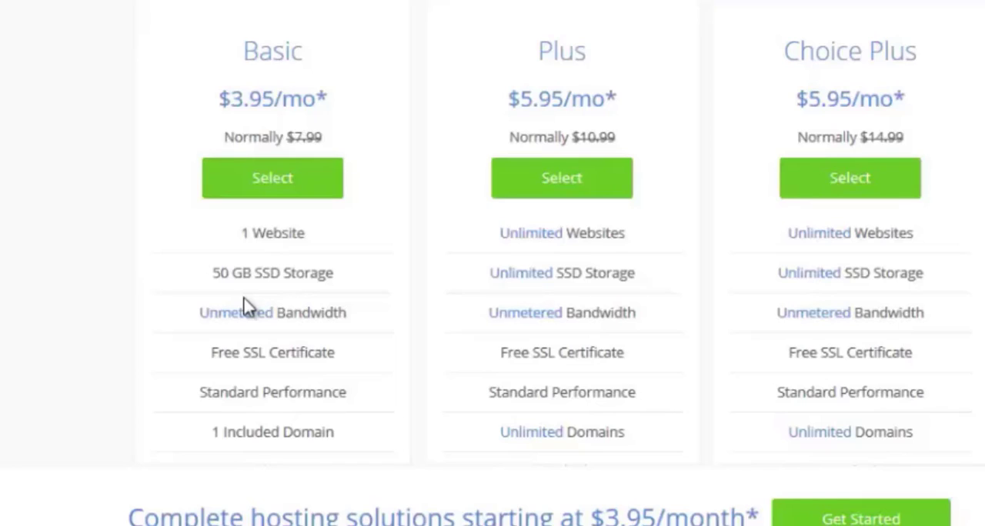
pyautogui.click(270, 192)
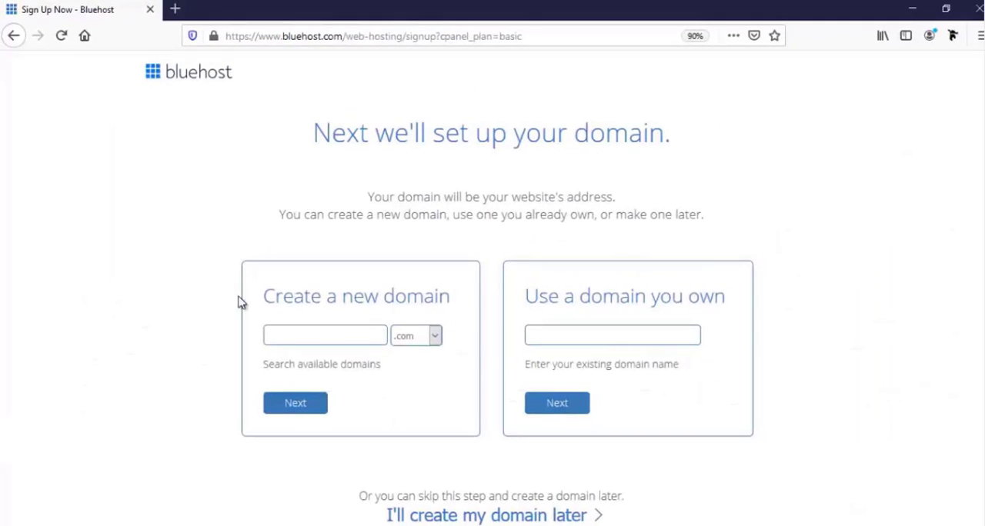
# Step: Locate the field for an existing domain and examine the extensions offered for creating a new domain
pyautogui.click(560, 335)
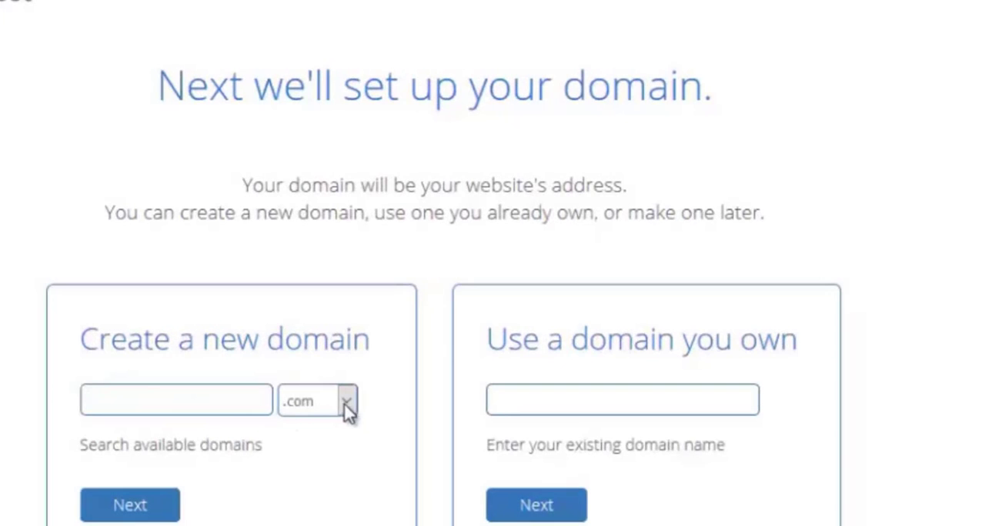
pyautogui.click(346, 403)
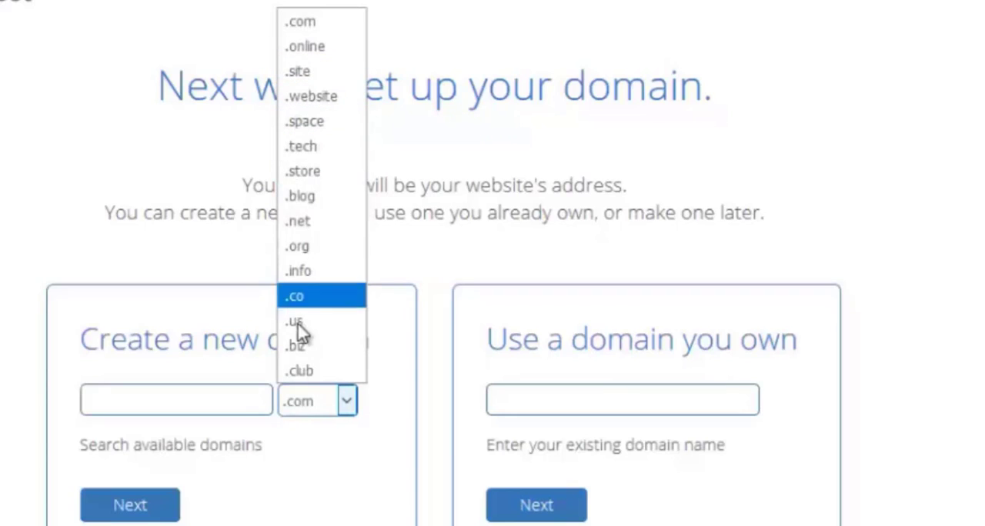
pyautogui.click(348, 403)
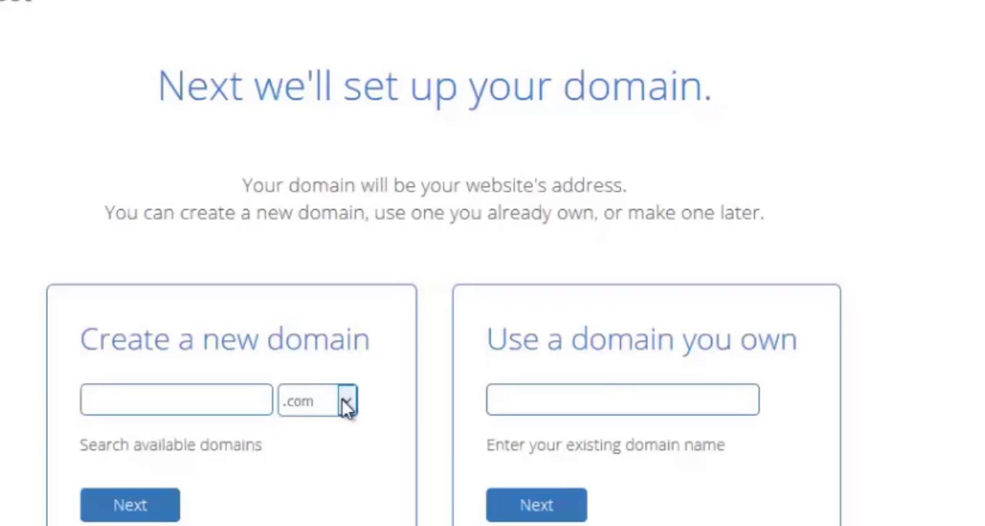
# Step: Create the new domain farjanawp with the .com extension and proceed to account creation
pyautogui.click(216, 394)
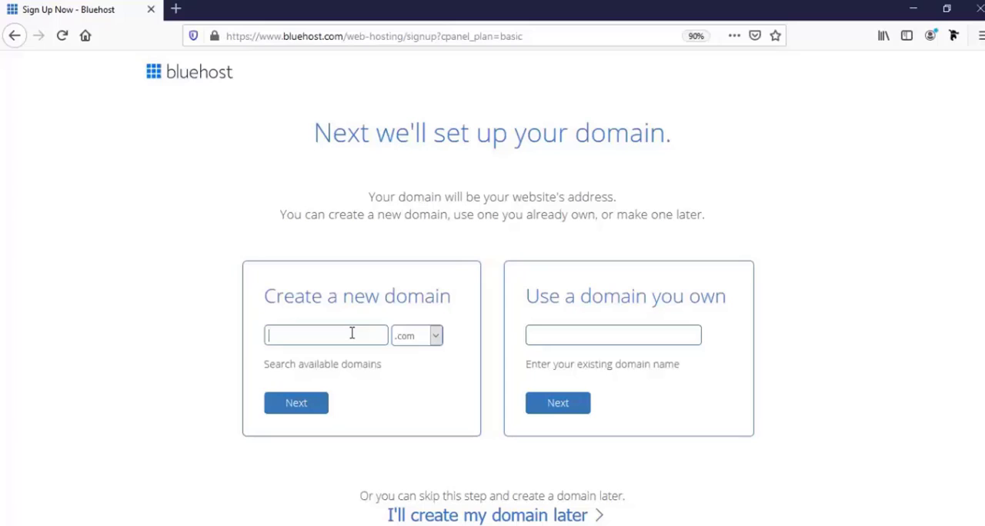
pyautogui.write('farjana')
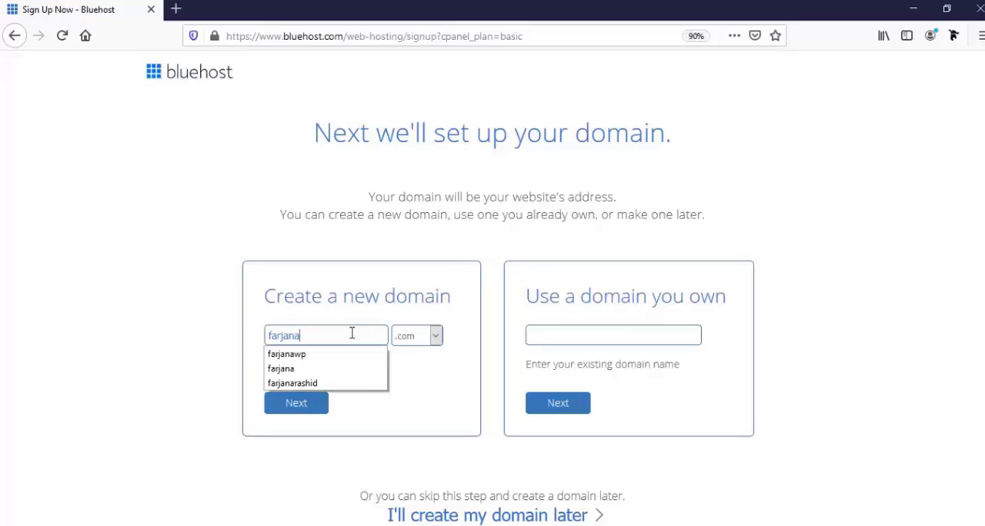
pyautogui.write('wp')
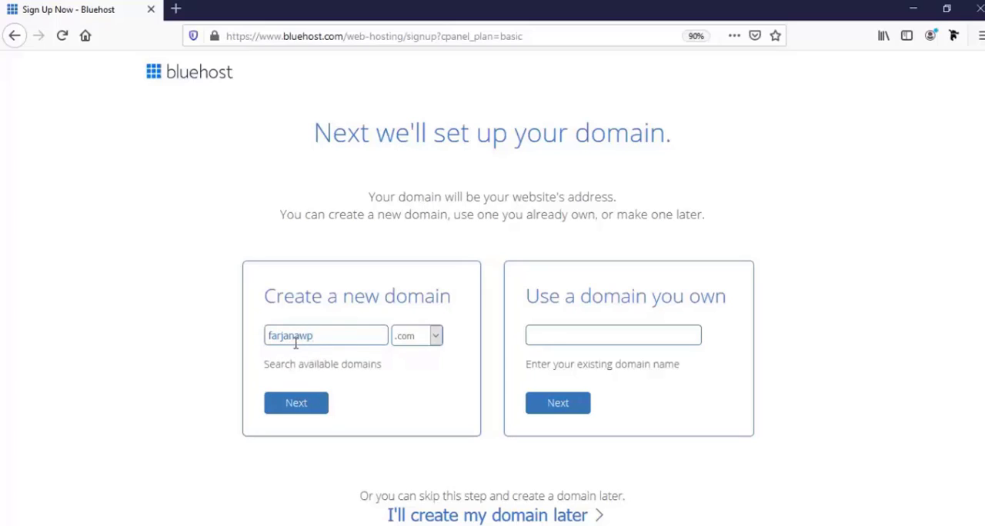
pyautogui.click(304, 407)
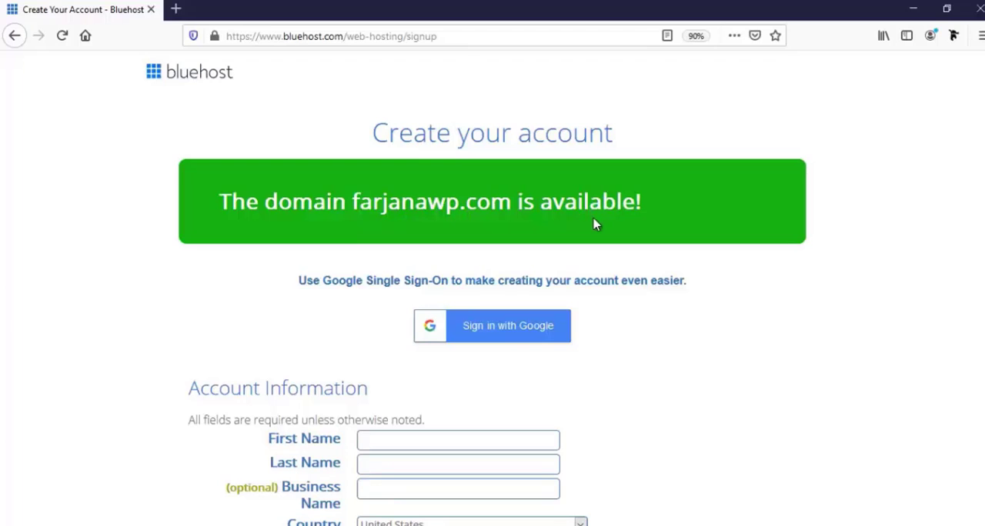
# Step: Fill in the account holder's first and last name and enter the business name in the account information
pyautogui.scroll(-1, 530, 323)
pyautogui.scroll(-5, 529, 323)
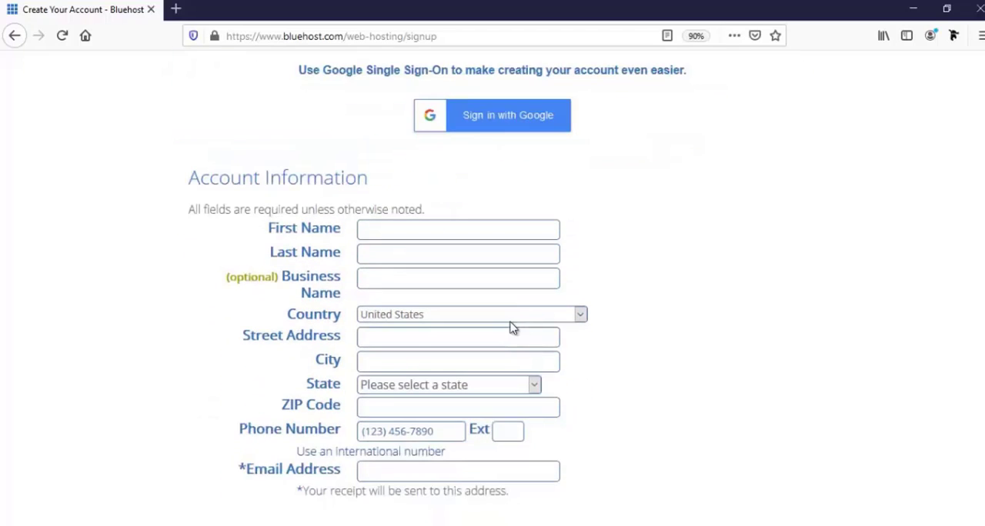
pyautogui.scroll(-2, 513, 327)
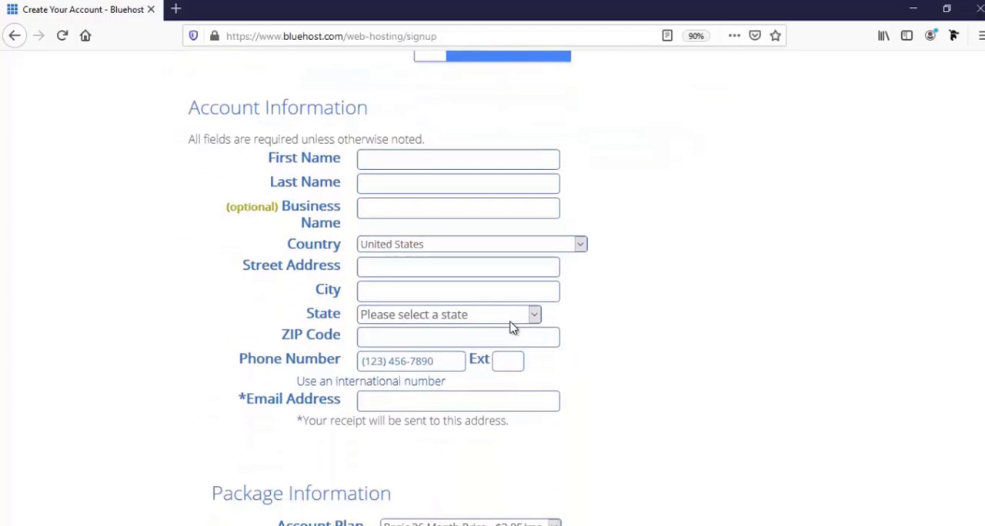
pyautogui.scroll(-2, 513, 327)
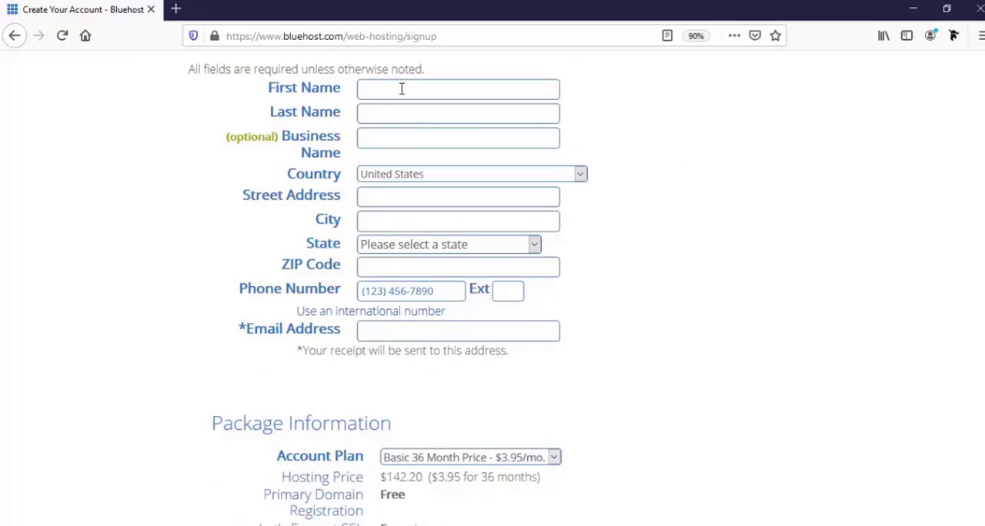
pyautogui.press('Tab')
pyautogui.click(403, 142)
pyautogui.write('Farjana')
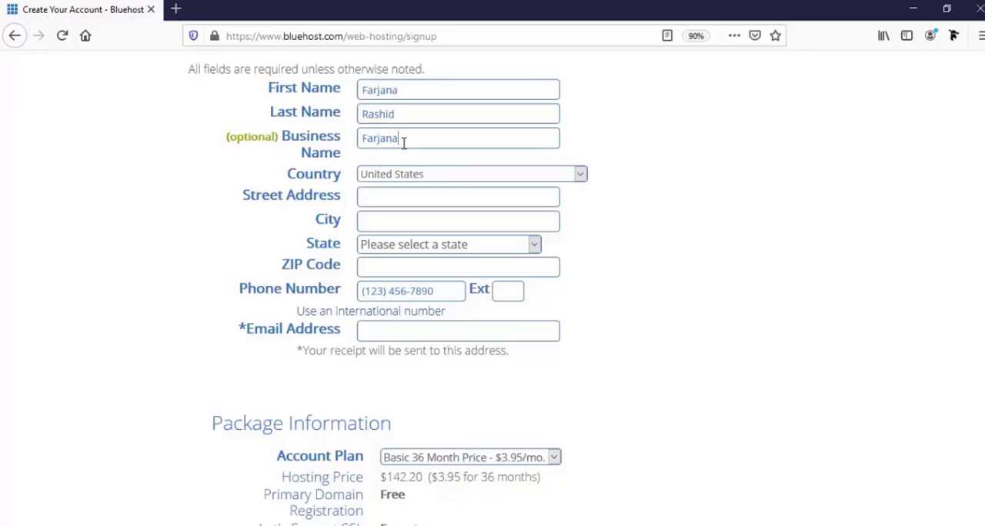
pyautogui.write('wp')
# Step: Set the country to Bangladesh and fill in the street address, city and postal code
pyautogui.click(412, 179)
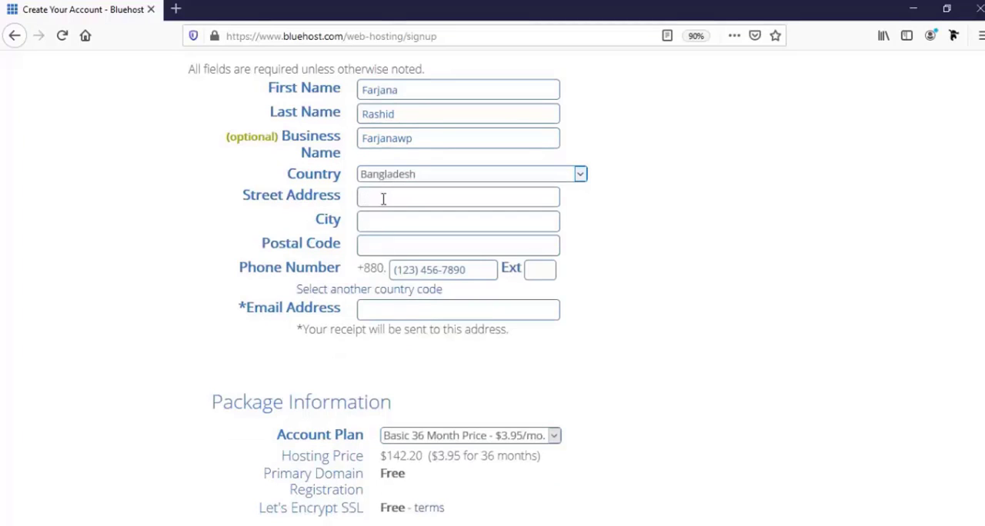
pyautogui.click(383, 200)
pyautogui.write('Mirpur-10,Dhaka,Bangladesh')
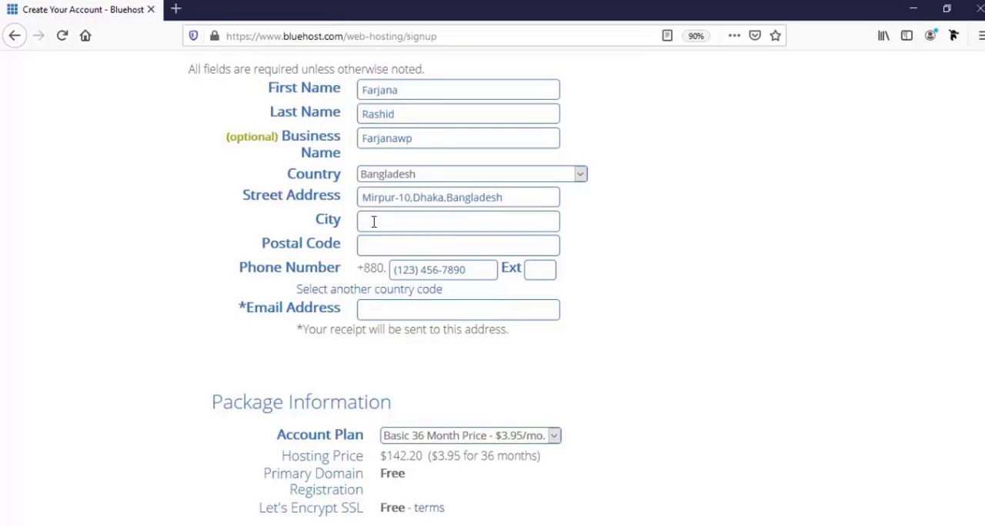
pyautogui.write('Dhaka')
pyautogui.click(406, 244)
# Step: Enter the account holder's phone number and the email address for the receipt
pyautogui.click(403, 266)
pyautogui.click(422, 312)
pyautogui.scroll(-1, 428, 337)
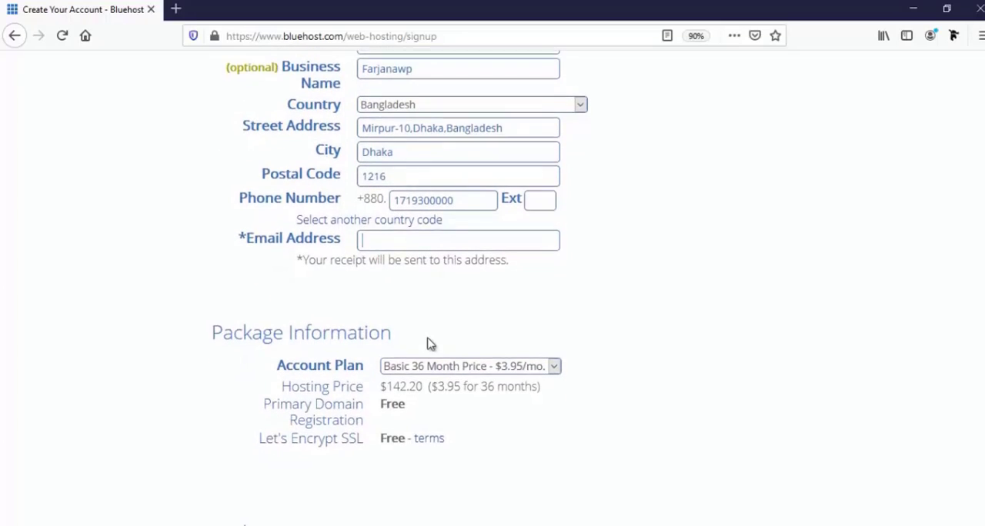
pyautogui.write('div')
pyautogui.press('Down')
pyautogui.press('Return')
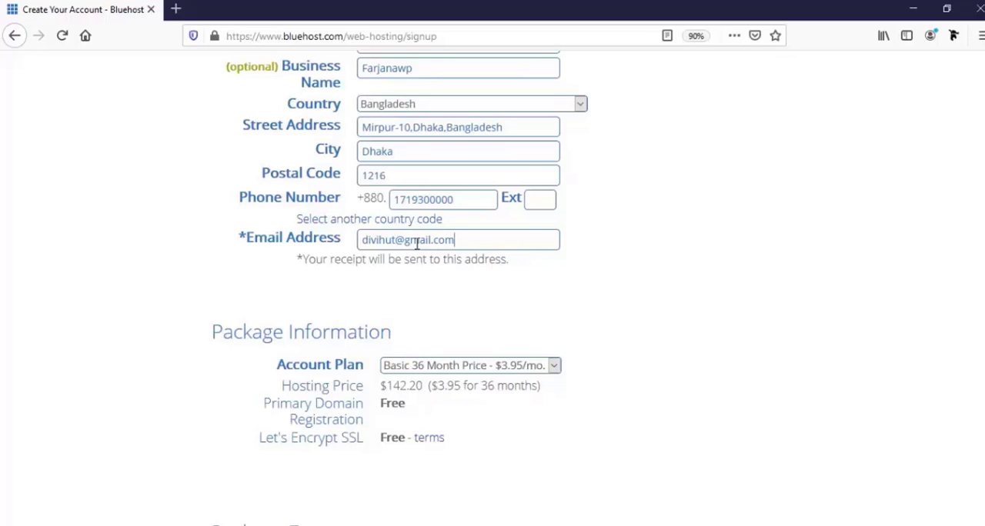
# Step: Change the account plan to Basic 12 Month Price at $5.95/mo
pyautogui.scroll(-3, 925, 416)
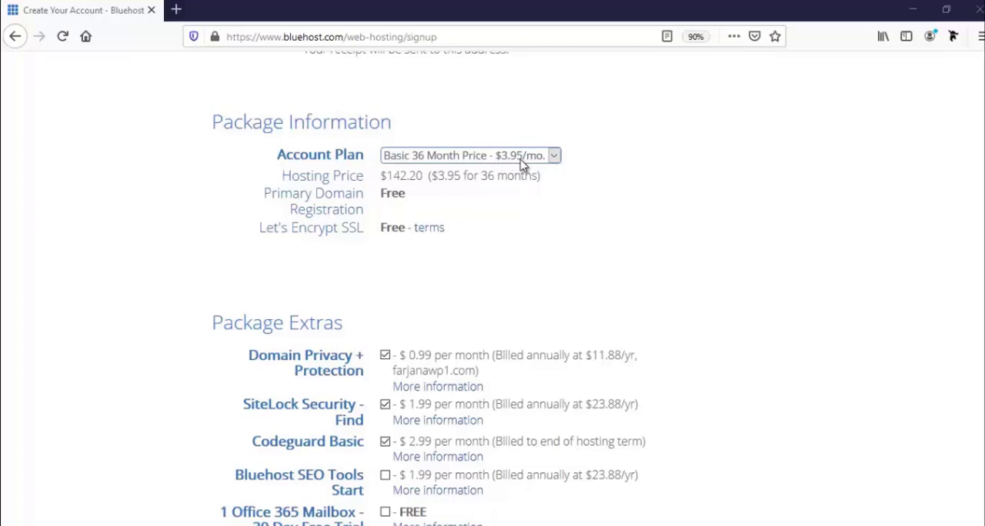
pyautogui.click(472, 160)
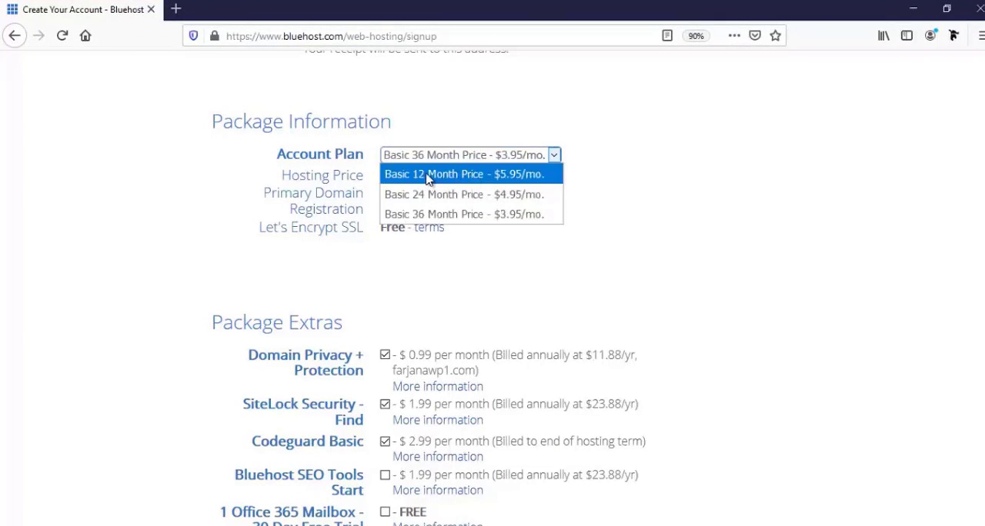
pyautogui.click(454, 175)
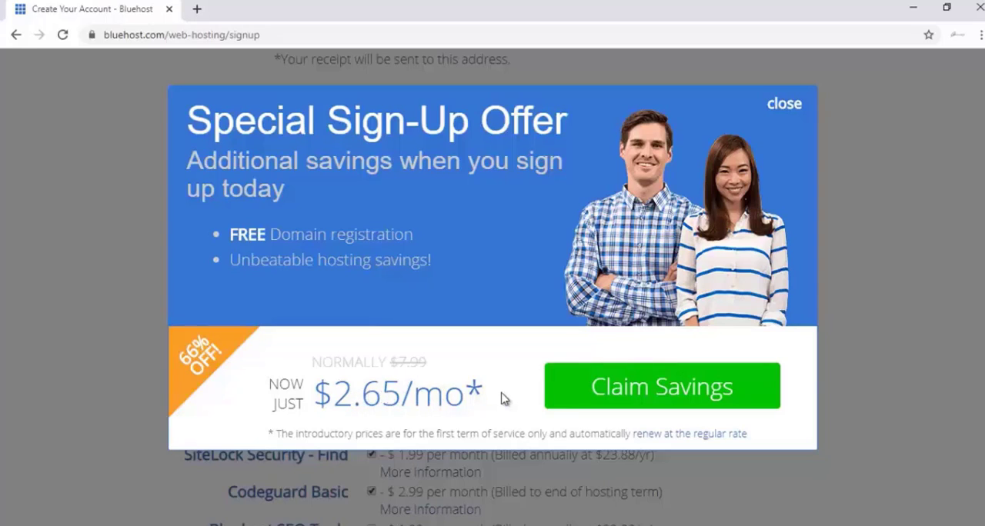
# Step: Claim the special sign-up offer and set the account plan to Basic 12 Month Price at $4.95/mo
pyautogui.click(609, 395)
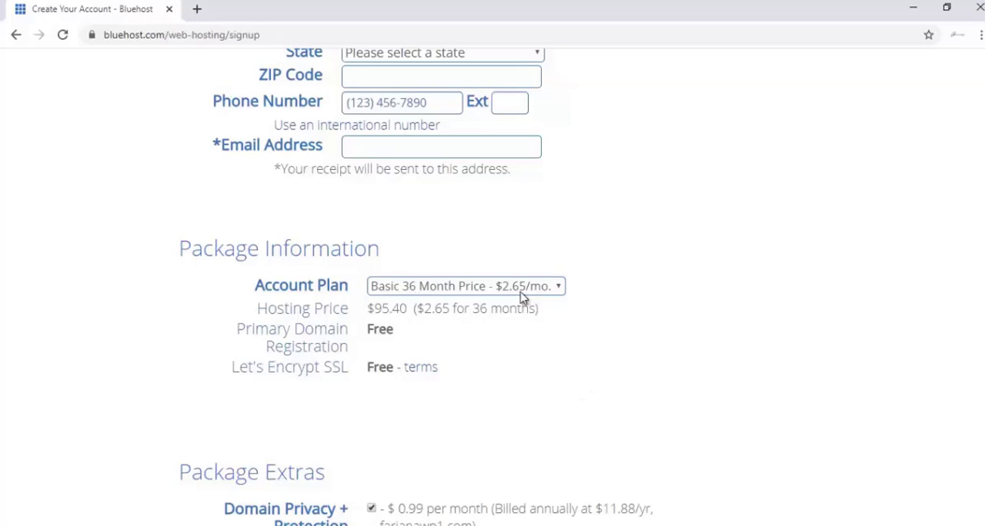
pyautogui.click(429, 291)
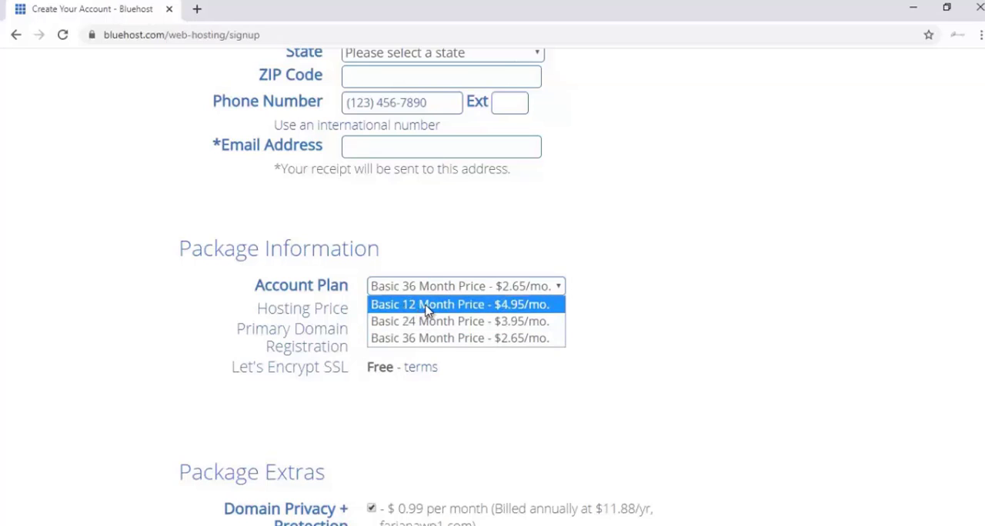
pyautogui.click(427, 309)
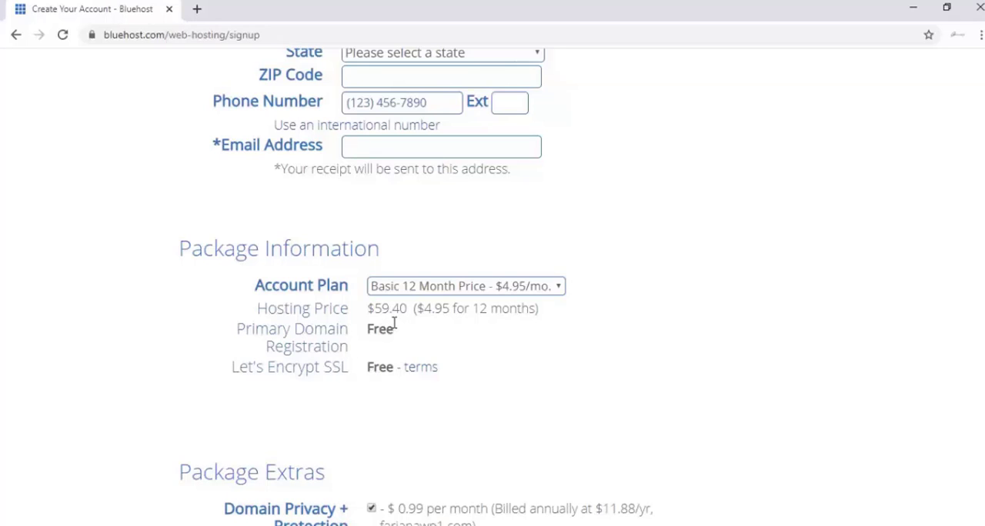
# Step: Remove Domain Privacy + Protection, SiteLock Security - Find and Codeguard Basic from the package extras
pyautogui.scroll(-1, 410, 363)
pyautogui.scroll(-1, 407, 363)
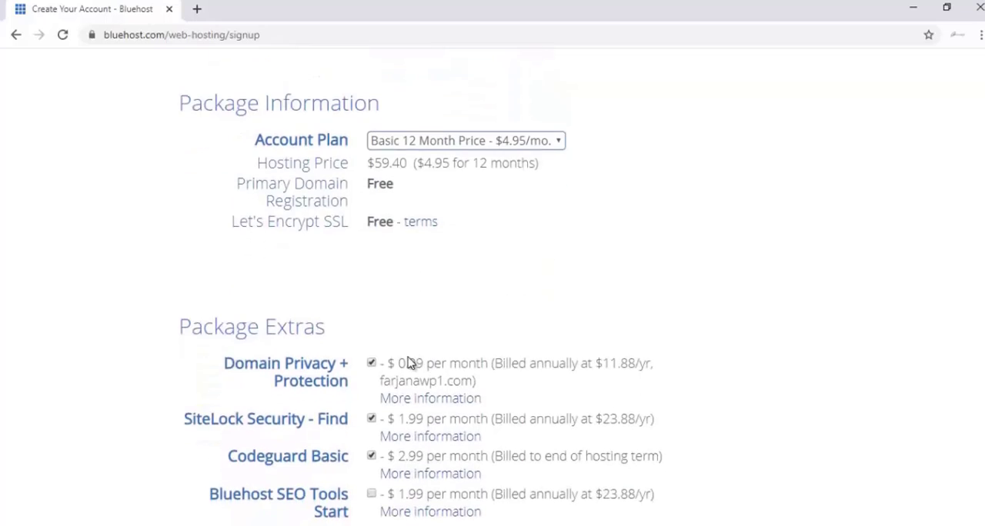
pyautogui.scroll(-2, 320, 355)
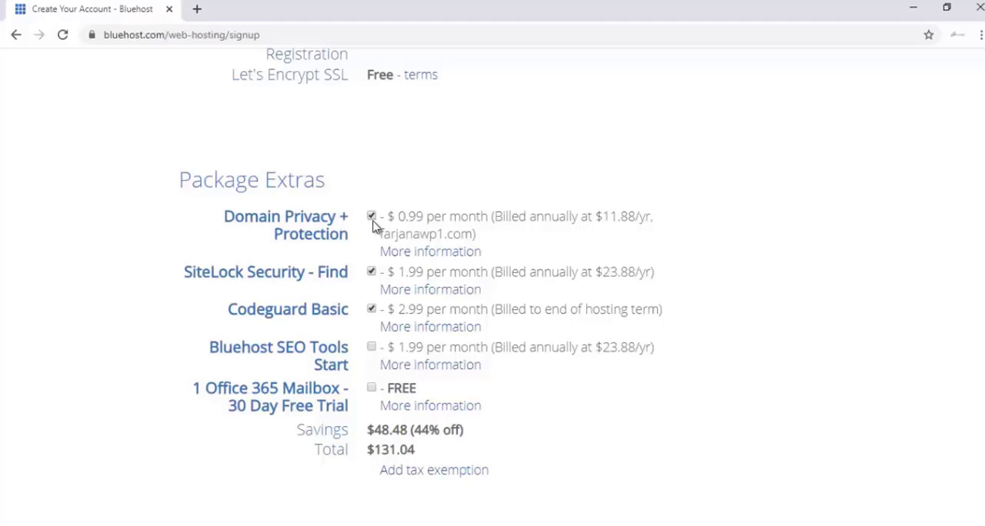
pyautogui.click(372, 217)
pyautogui.click(371, 272)
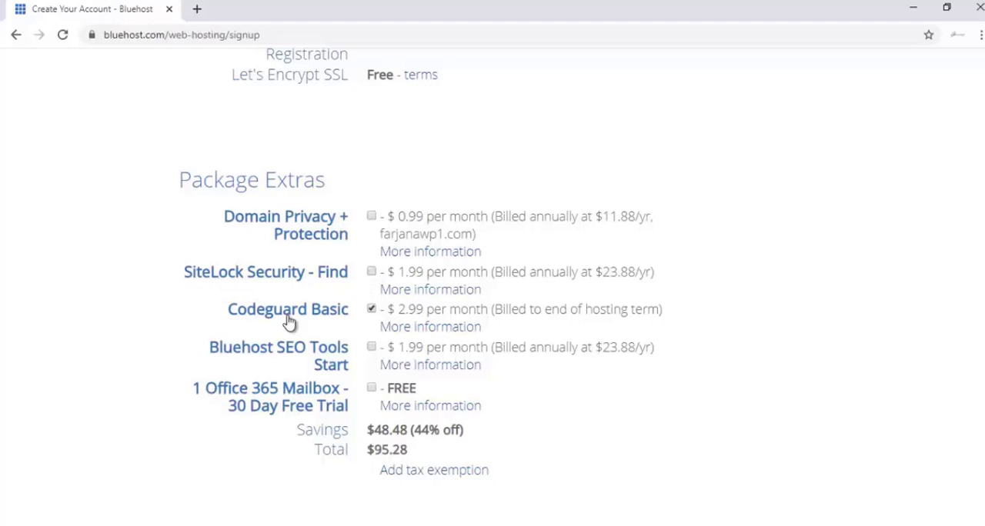
pyautogui.click(371, 310)
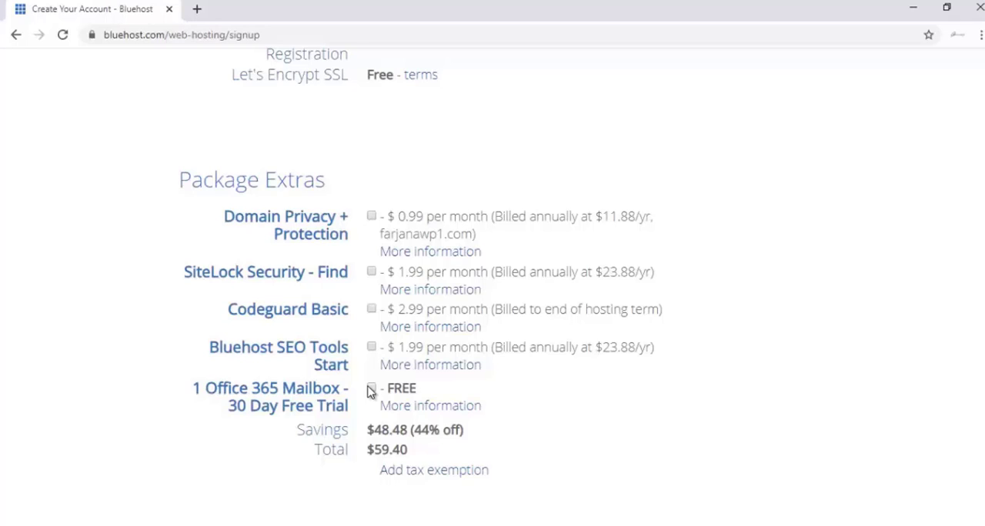
# Step: Fill in the credit card number, CVV2 code and expiration date in the payment information
pyautogui.scroll(-1, 371, 391)
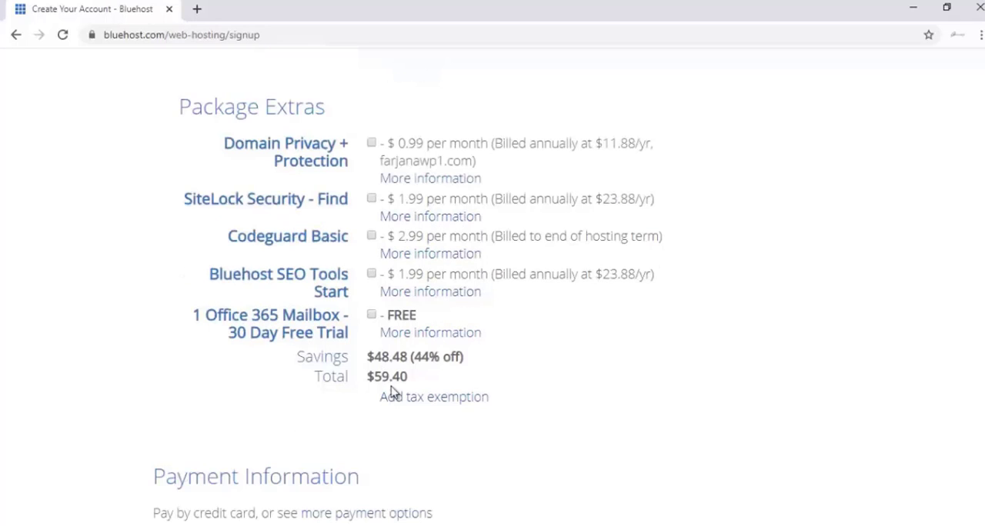
pyautogui.scroll(-1, 391, 392)
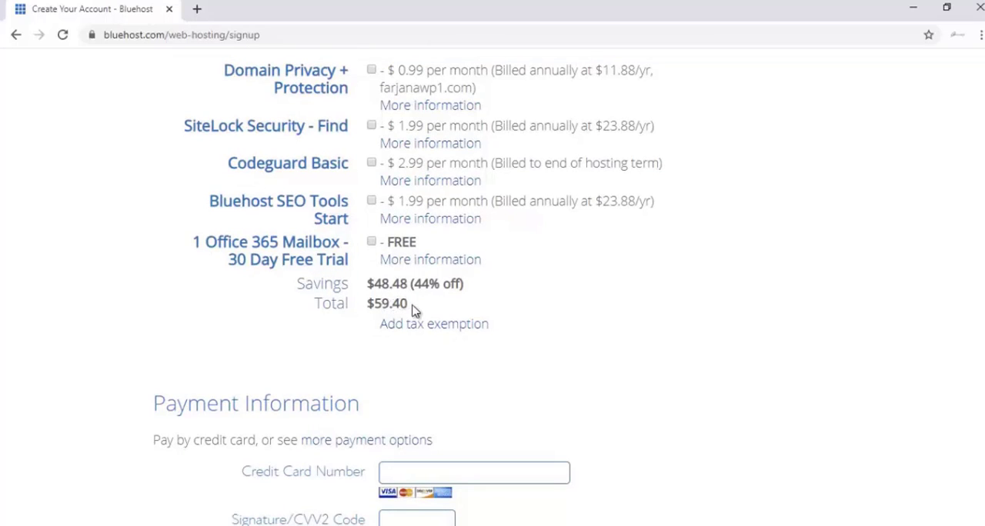
pyautogui.scroll(-2, 422, 279)
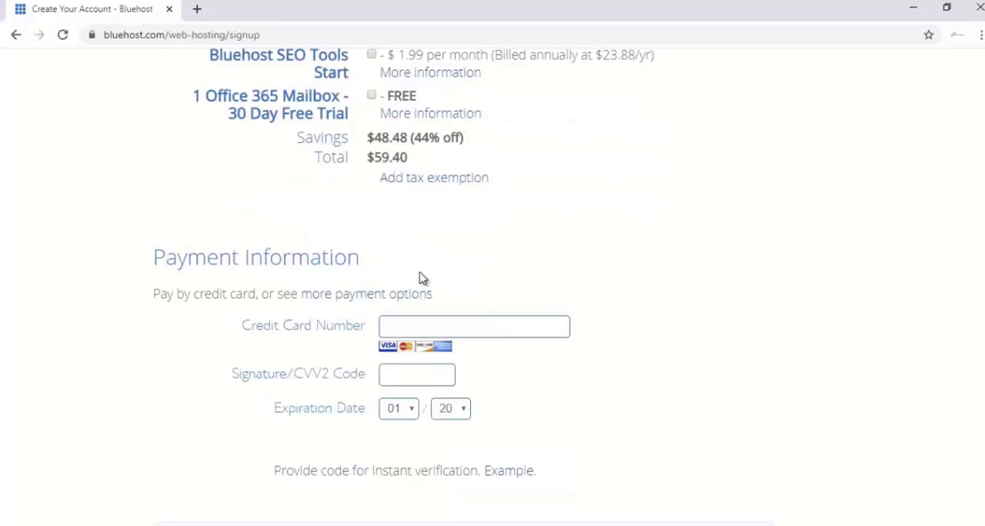
pyautogui.scroll(-1, 422, 278)
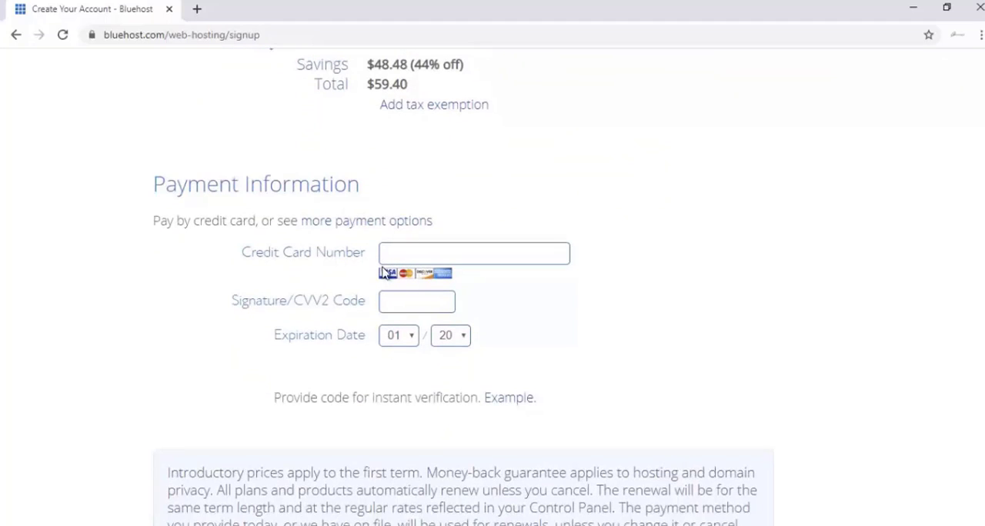
pyautogui.scroll(-1, 384, 273)
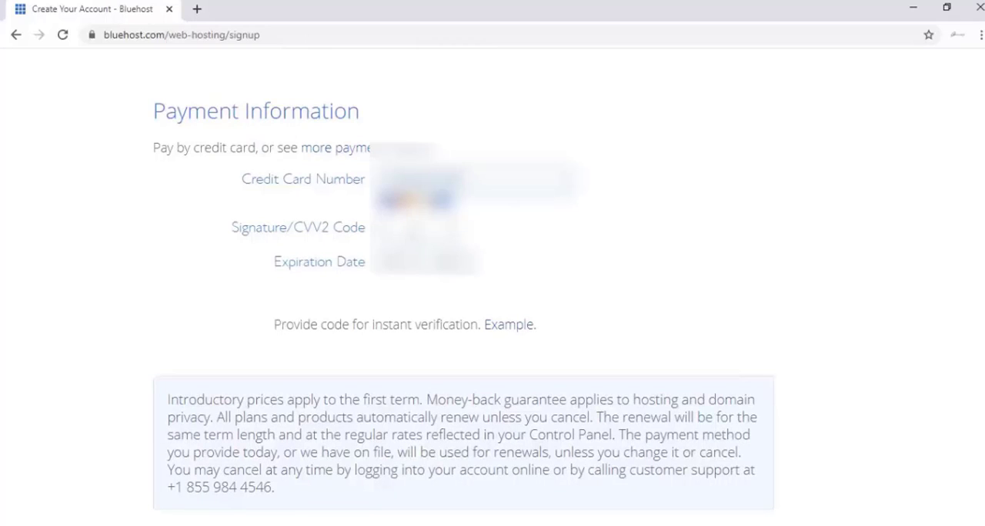
pyautogui.click(408, 265)
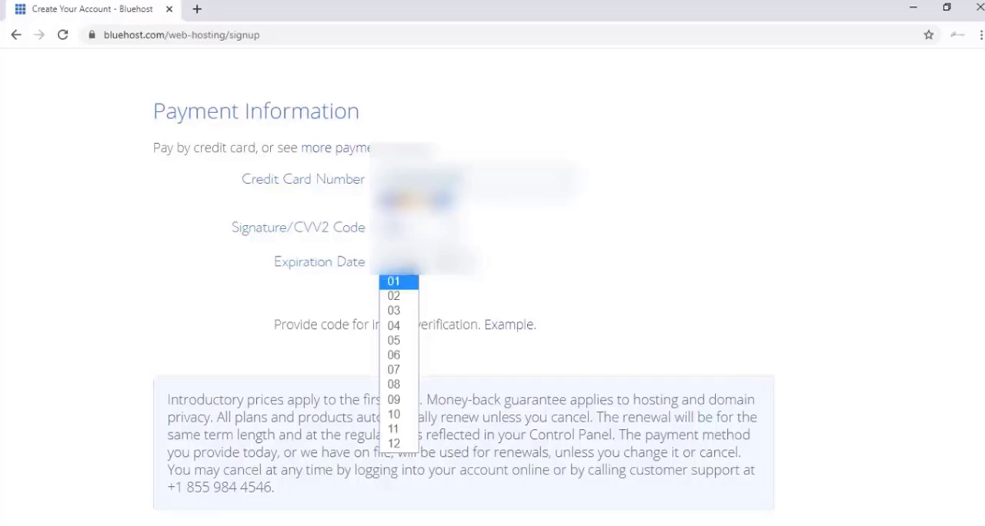
pyautogui.click(394, 327)
# Step: Agree to Bluehost's terms of service, cancellation and privacy policies and submit the hosting purchase
pyautogui.scroll(-1, 197, 453)
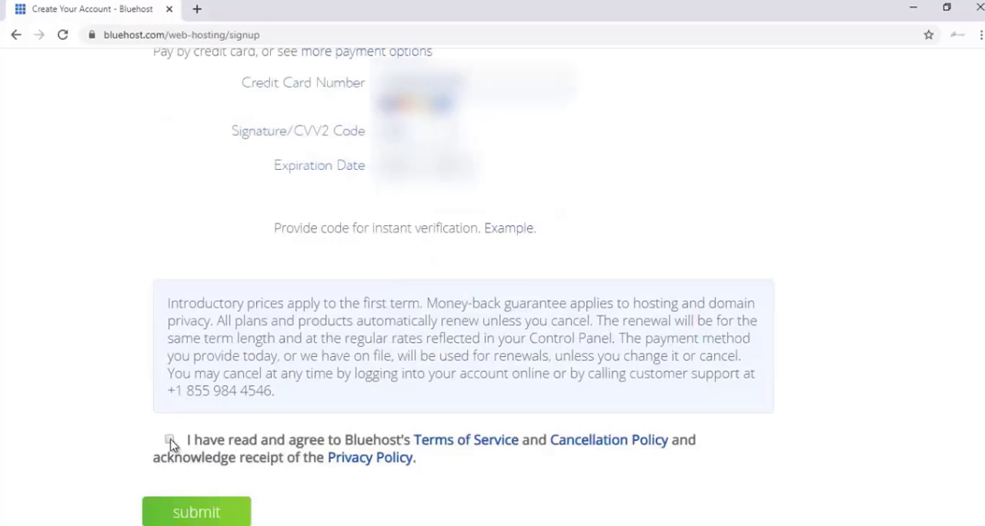
pyautogui.click(170, 440)
pyautogui.click(215, 510)
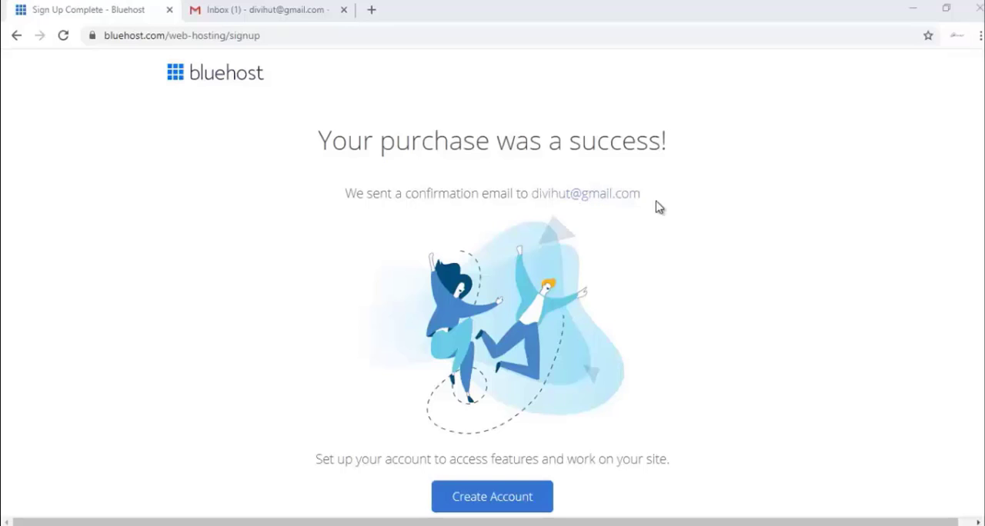
# Step: Switch to Gmail, open Bluehost's WHOIS verification message for farjanawp.com and verify the email address
pyautogui.click(260, 12)
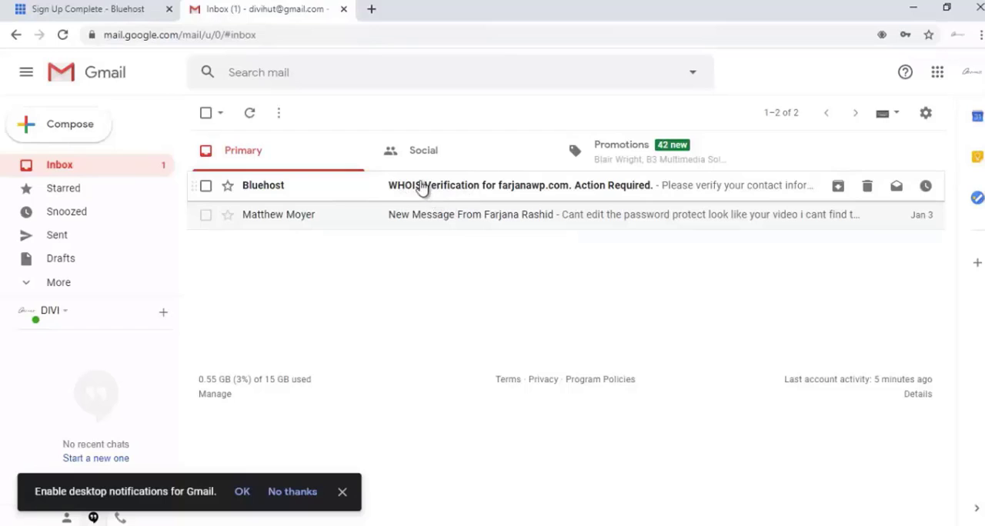
pyautogui.click(468, 196)
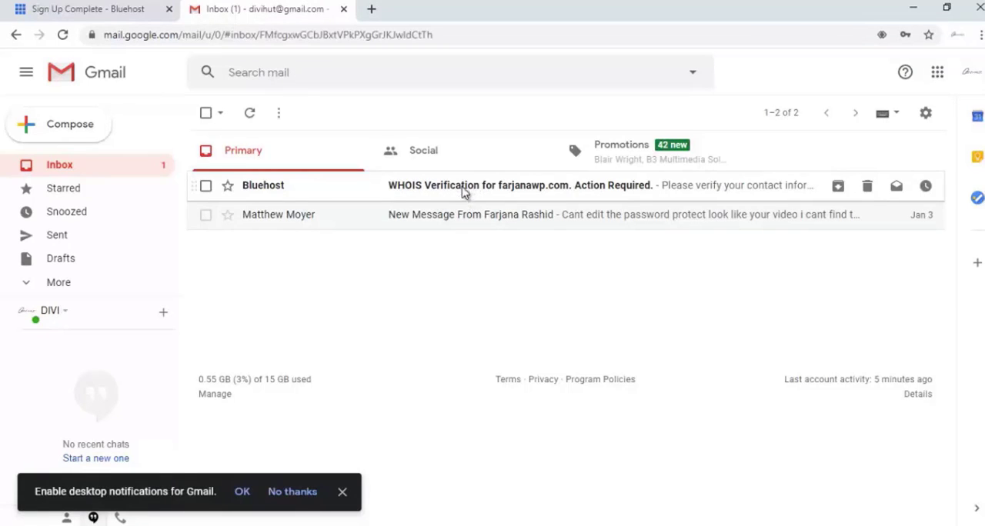
pyautogui.scroll(-2, 544, 311)
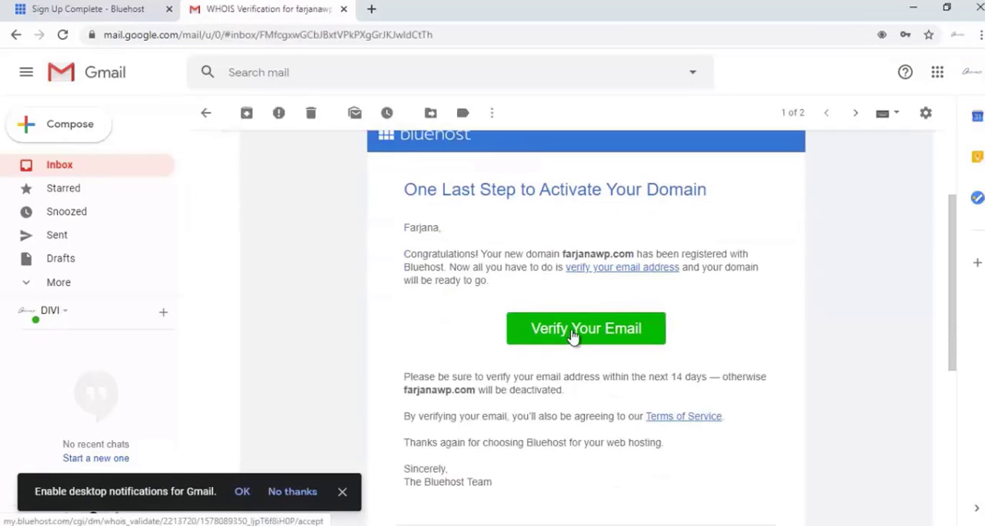
pyautogui.click(565, 333)
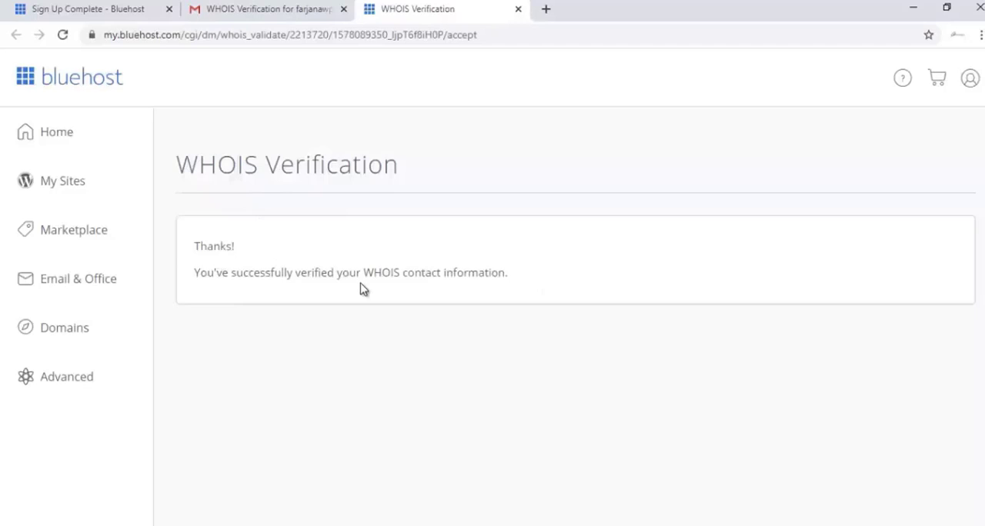
# Step: Open Bluehost's welcome message for farjanawp.com in Gmail and review the payment confirmation, purchased products and amount paid
pyautogui.click(218, 8)
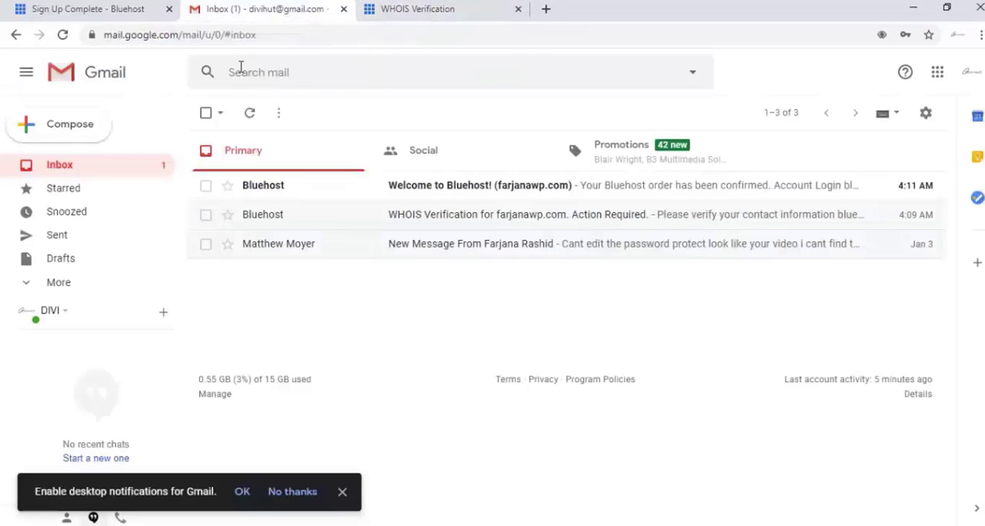
pyautogui.click(431, 189)
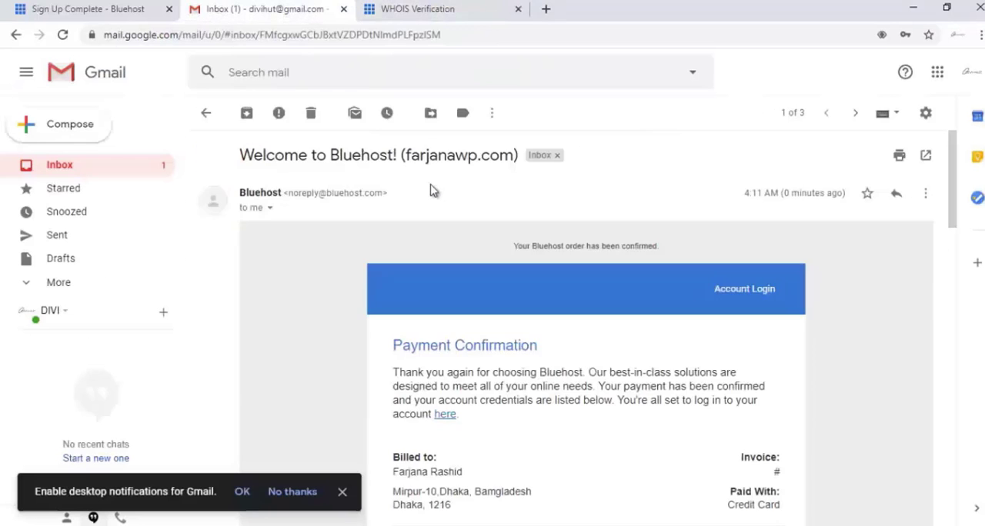
pyautogui.scroll(-3, 419, 208)
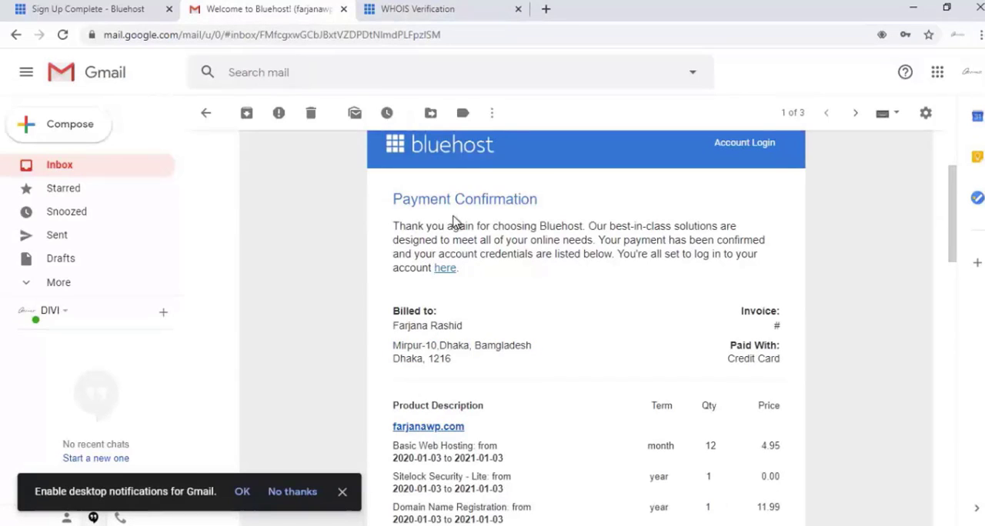
pyautogui.scroll(-2, 555, 280)
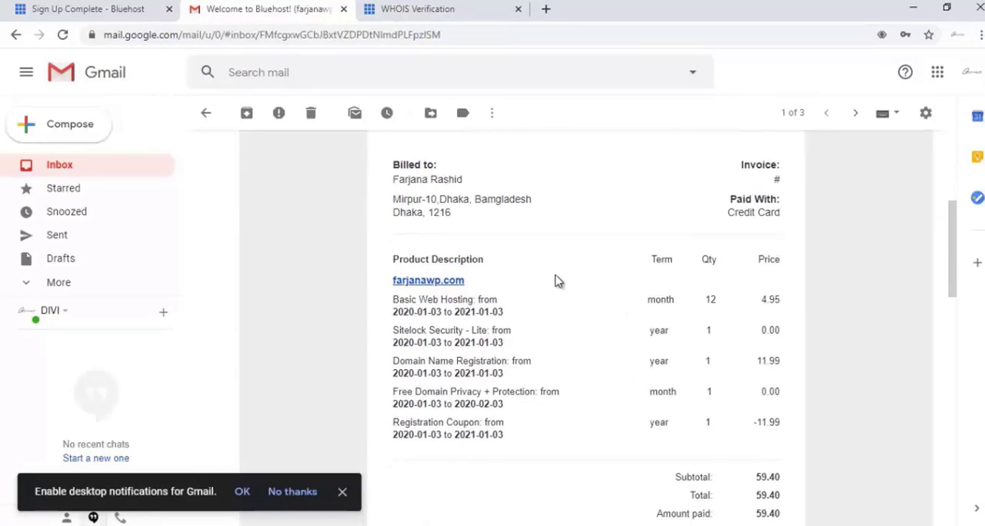
pyautogui.scroll(2, 556, 281)
pyautogui.scroll(-1, 555, 280)
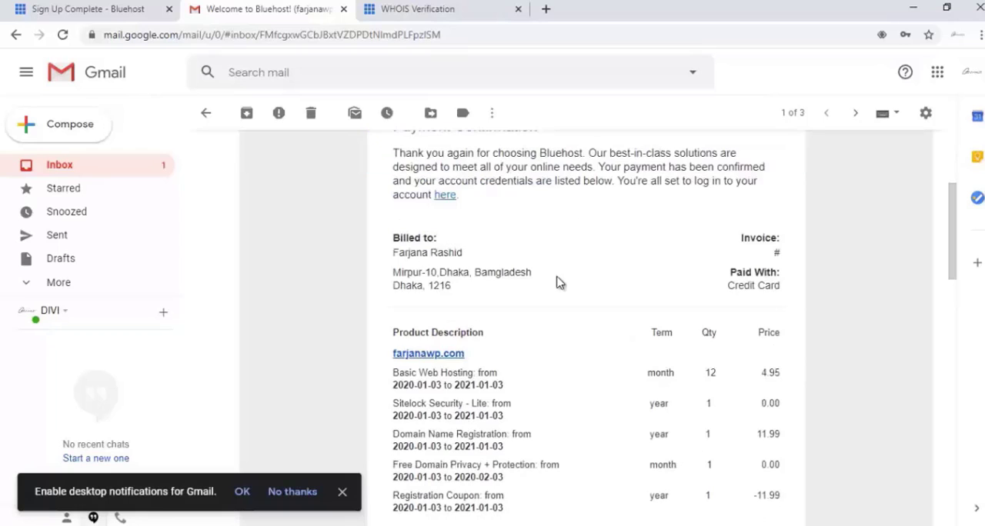
pyautogui.scroll(-3, 556, 280)
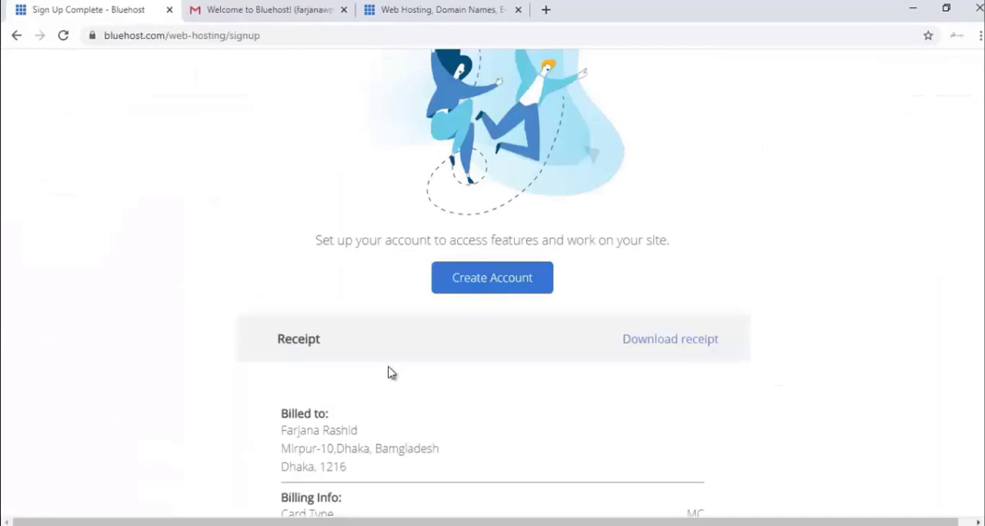
pyautogui.scroll(-4, 410, 411)
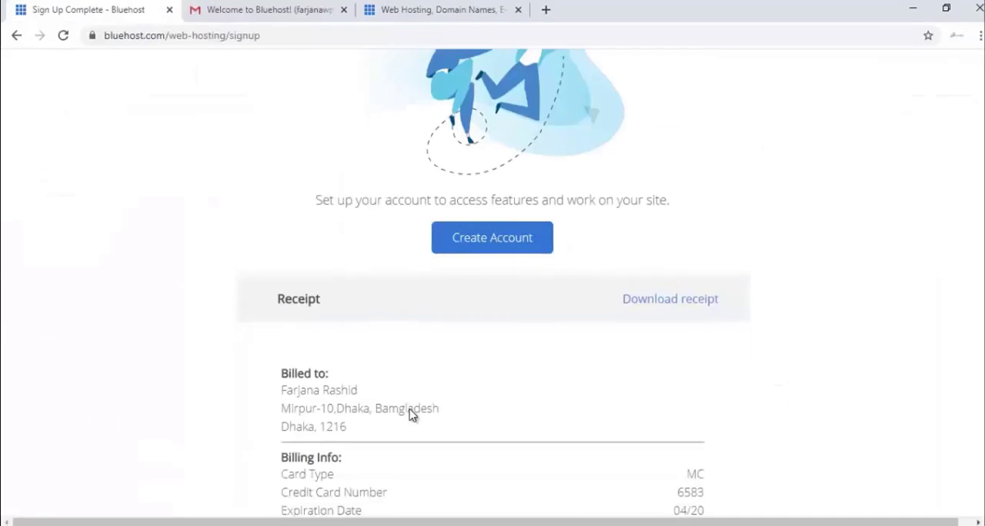
# Step: Return to the Bluehost sign-up page, start account creation for farjanawp.com, and enter and retype the new account password
pyautogui.scroll(3, 384, 370)
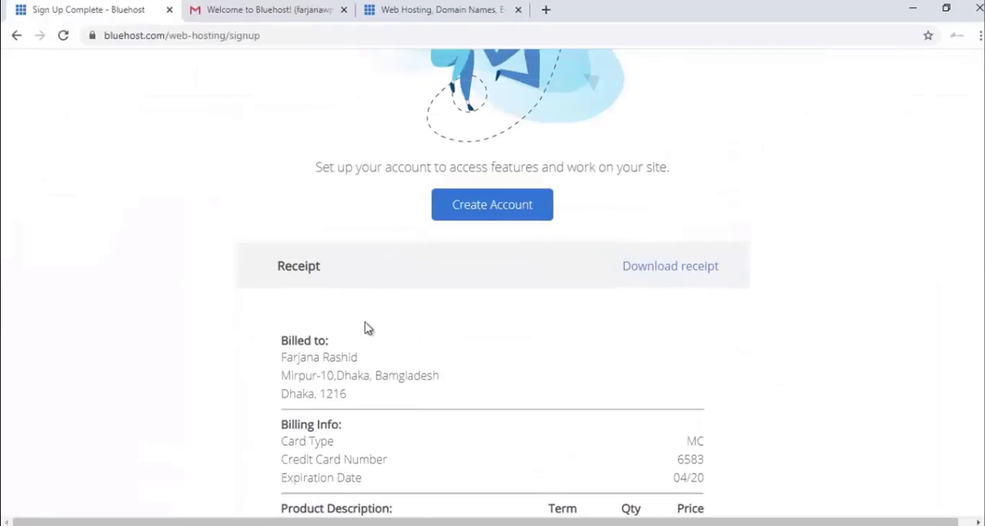
pyautogui.click(464, 213)
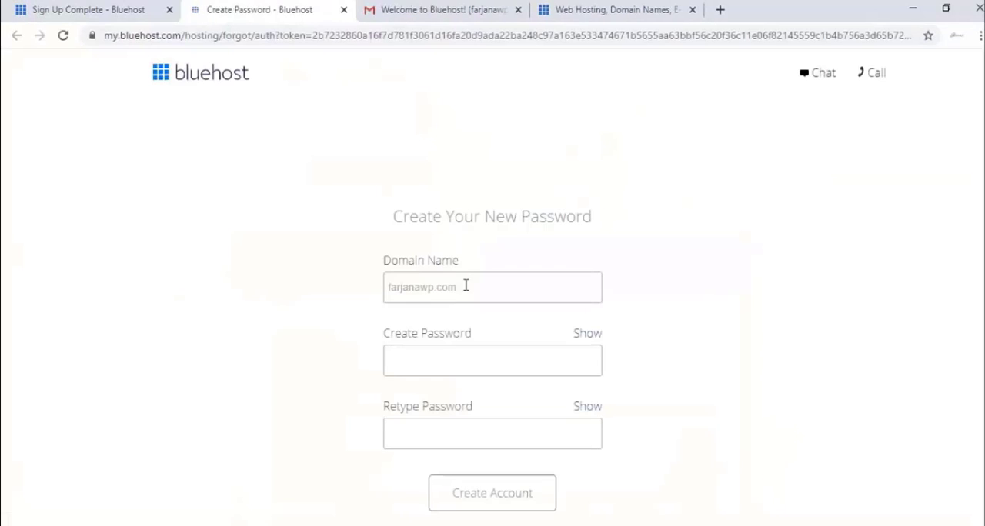
pyautogui.scroll(-1, 436, 316)
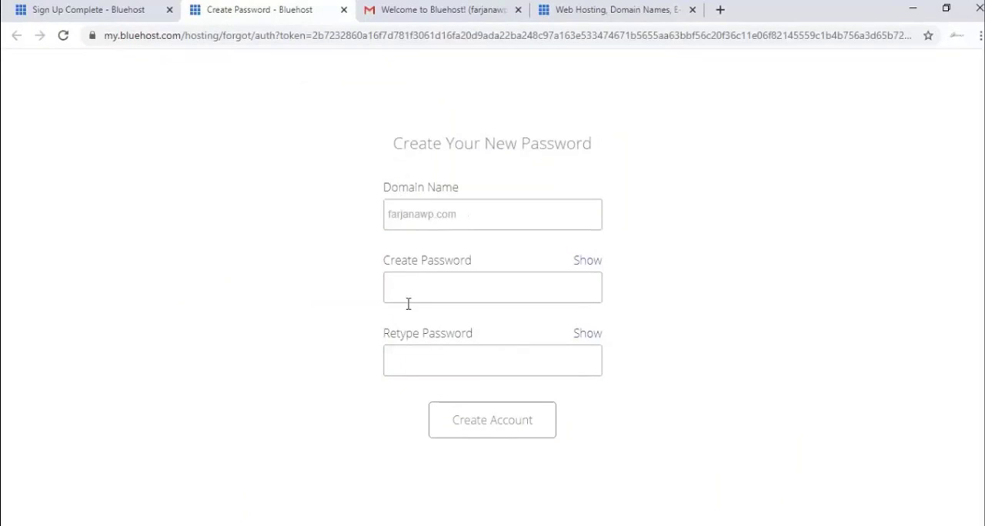
pyautogui.click(433, 288)
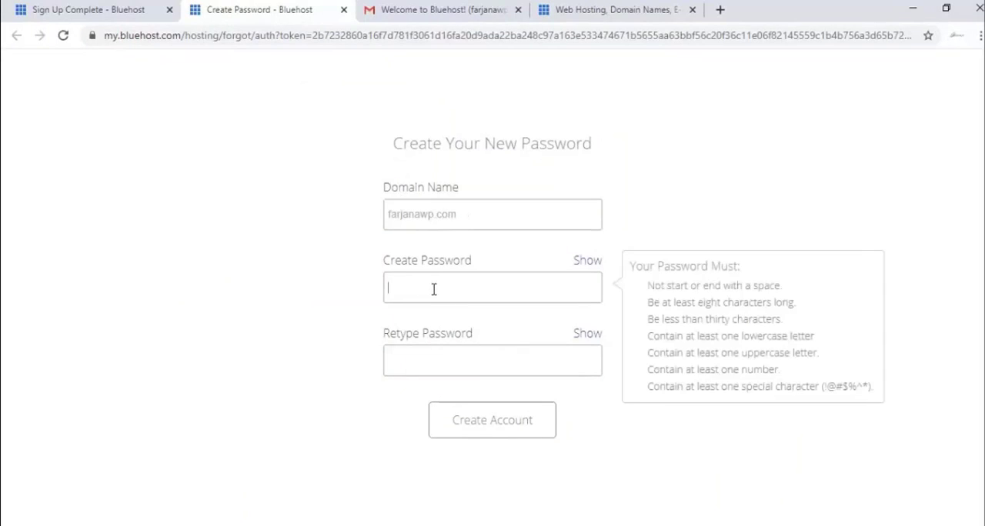
pyautogui.write('••••')
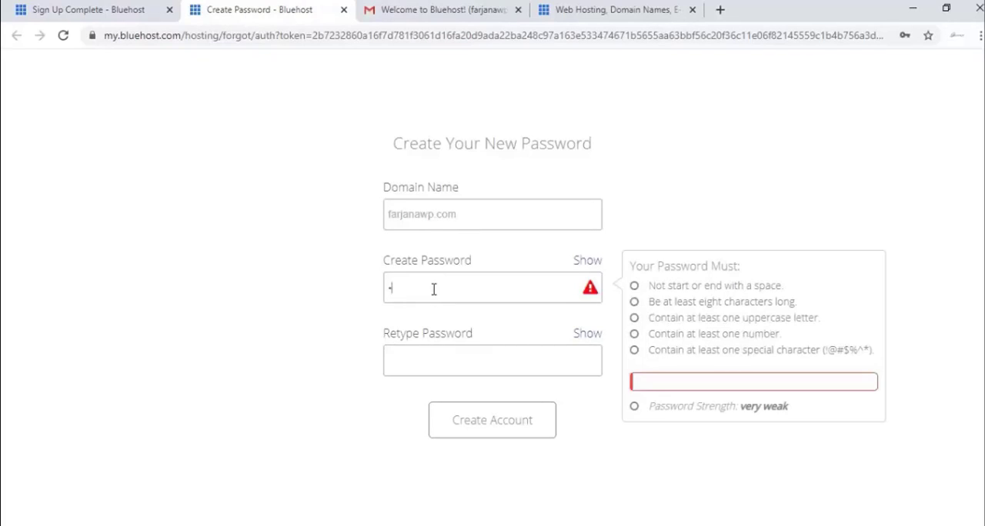
pyautogui.write('•••••••••')
pyautogui.click(438, 366)
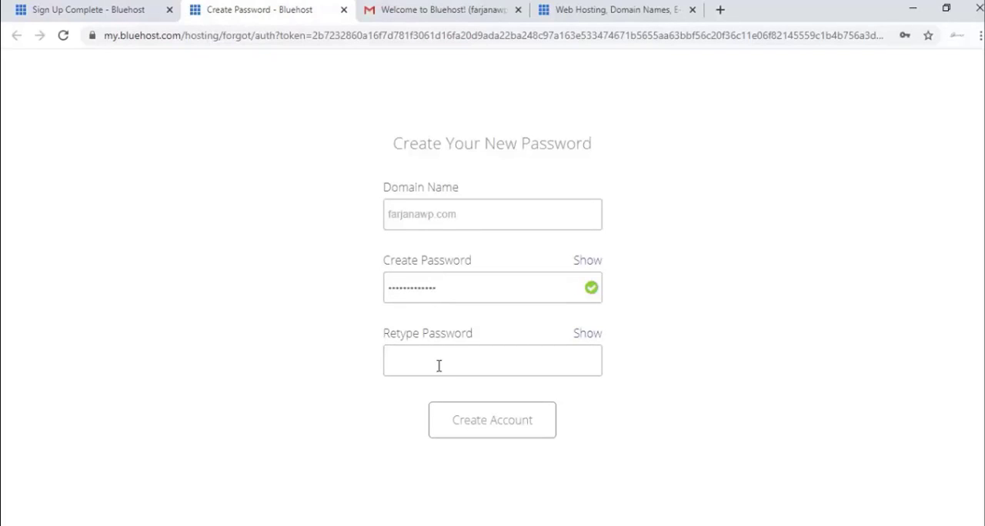
pyautogui.write('•••••••••••••')
# Step: Agree to Bluehost's Privacy Policy and Terms of Service, create the account and save its password in the browser
pyautogui.click(322, 407)
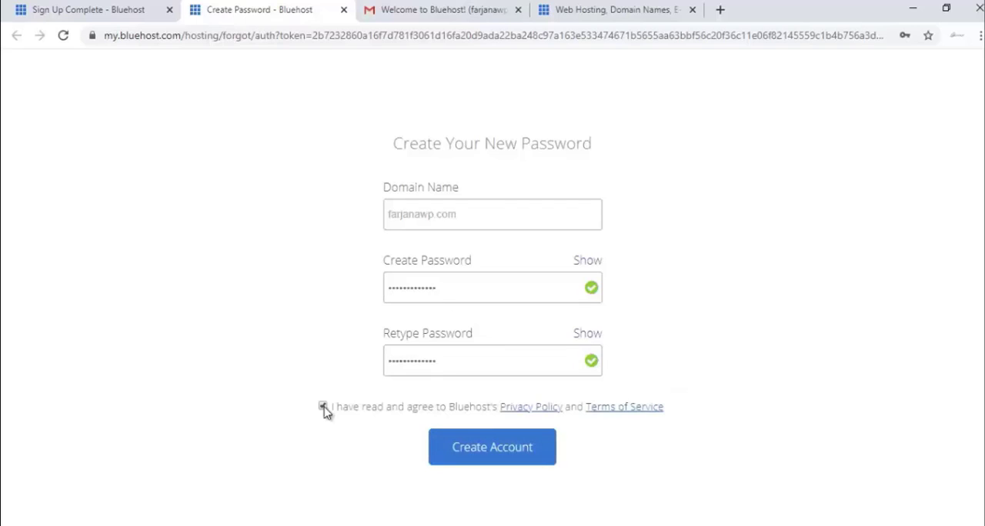
pyautogui.click(501, 457)
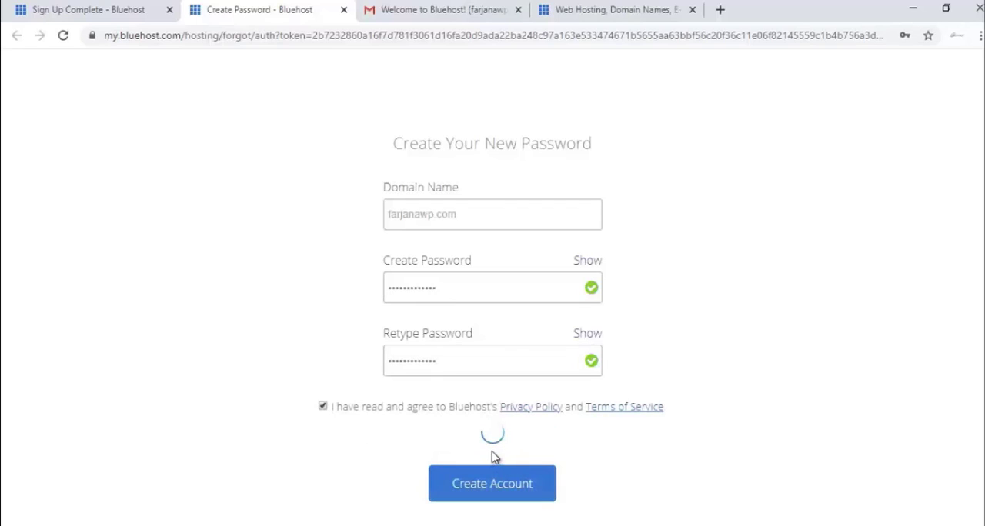
pyautogui.click(851, 159)
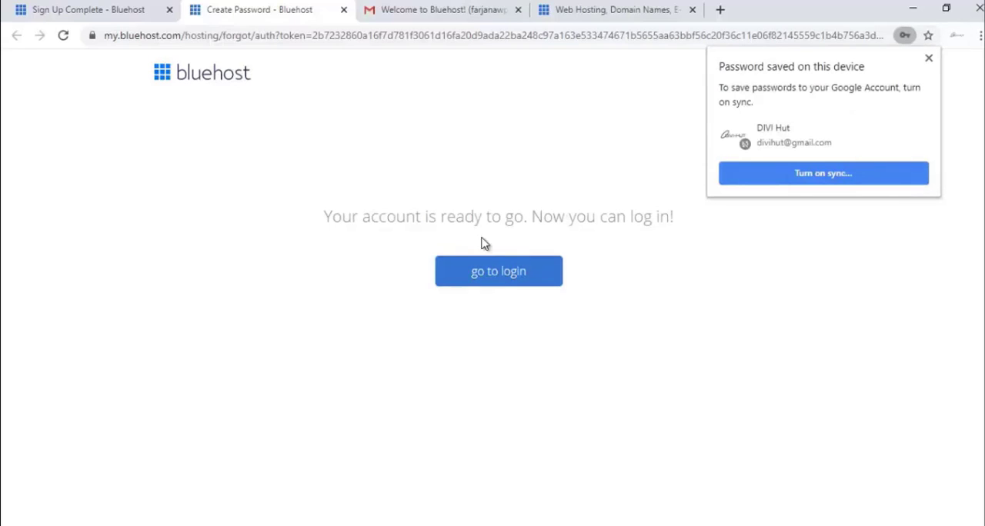
pyautogui.click(362, 234)
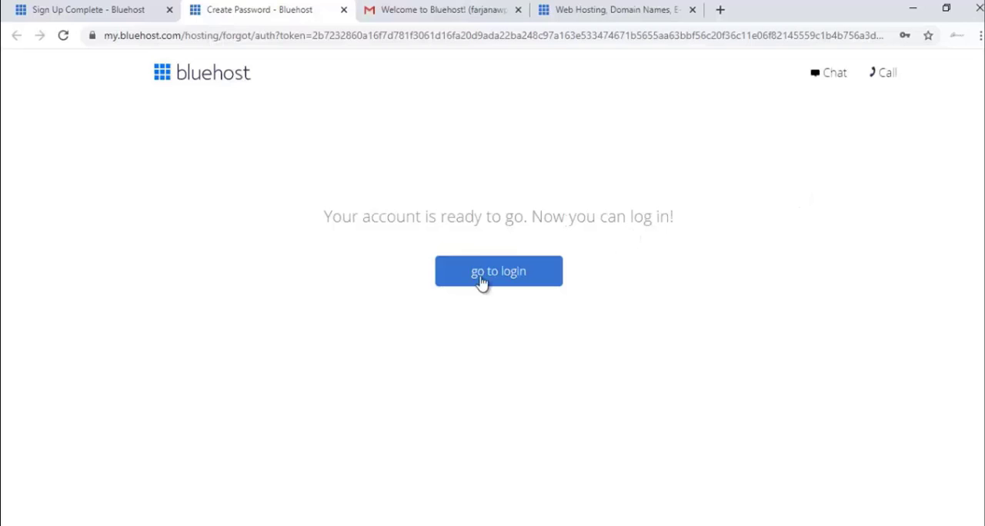
# Step: Log in to the Bluehost hosting account with the domain farjanawp.com and the account password
pyautogui.click(505, 278)
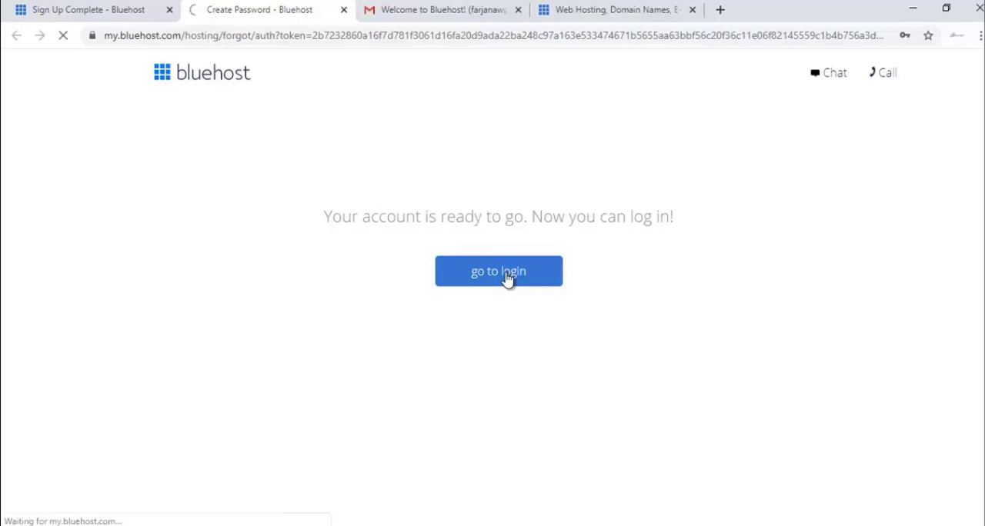
pyautogui.scroll(-2, 323, 438)
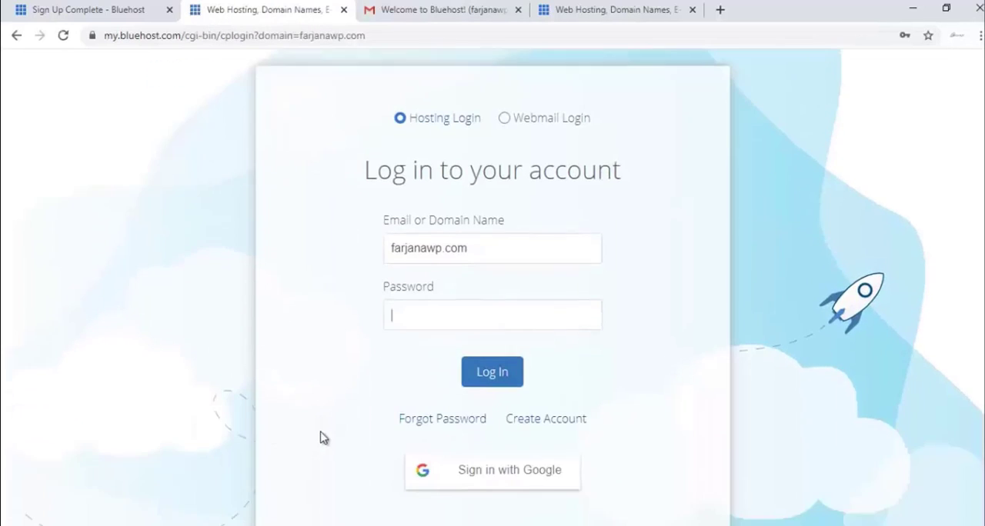
pyautogui.click(451, 318)
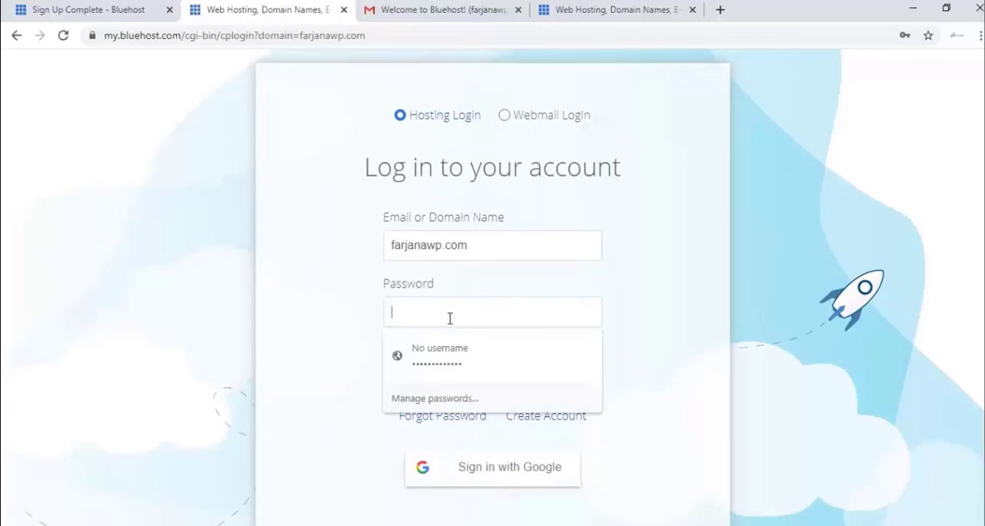
pyautogui.click(361, 312)
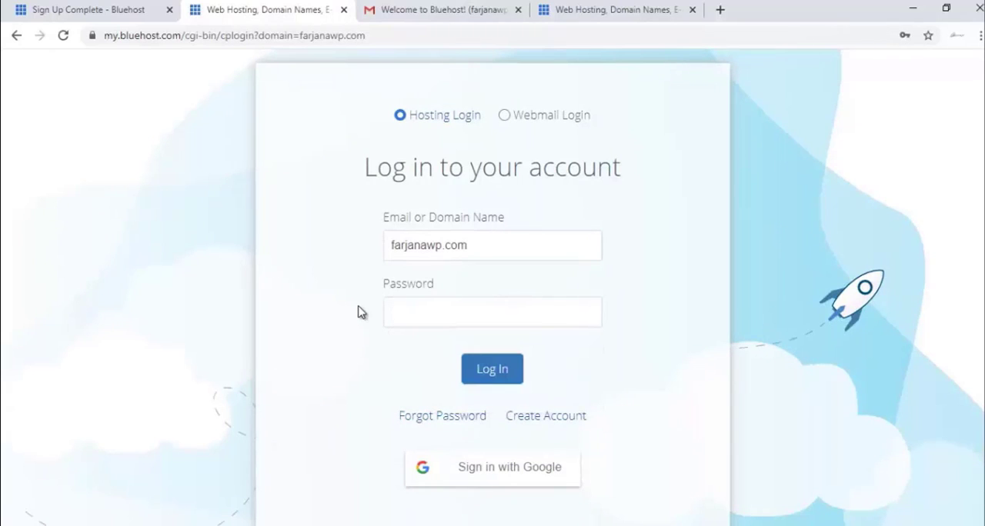
pyautogui.click(495, 372)
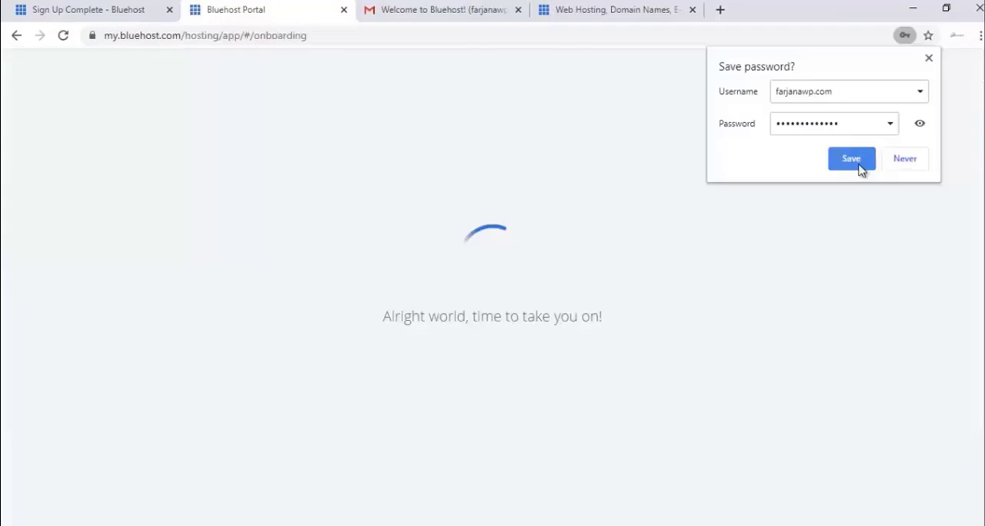
pyautogui.click(851, 159)
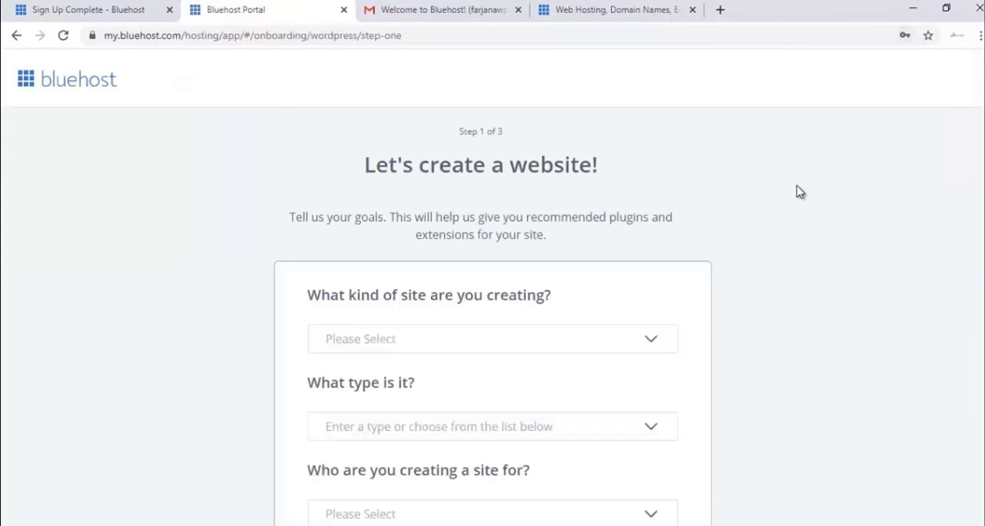
# Step: Skip the website goals questionnaire for now and get past the Bluehost dashboard welcome message
pyautogui.scroll(-3, 796, 191)
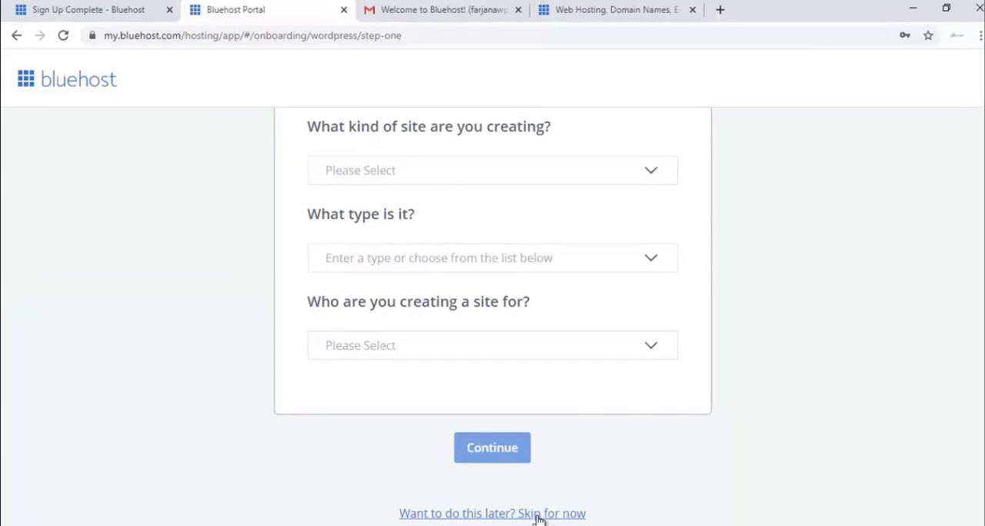
pyautogui.click(536, 518)
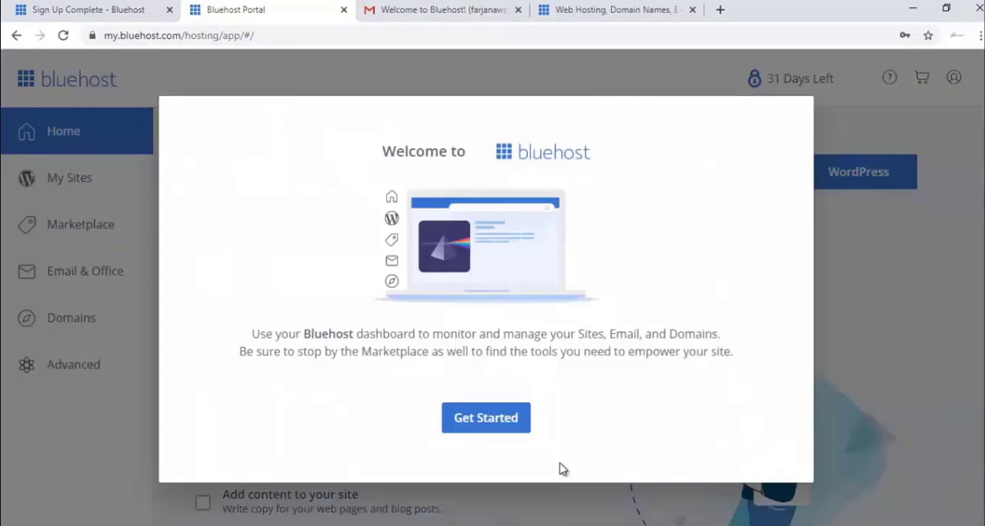
pyautogui.click(516, 424)
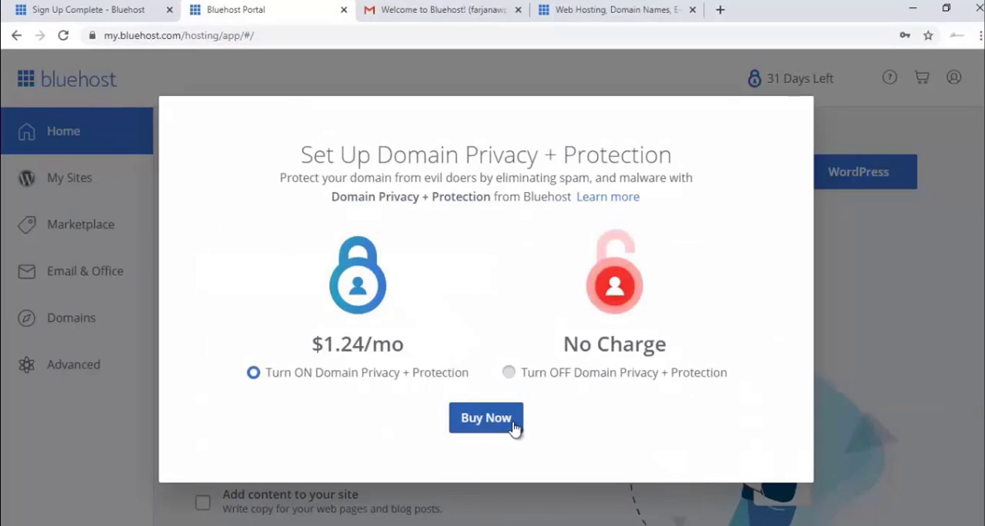
# Step: Turn off Domain Privacy + Protection and decline its free trial
pyautogui.click(565, 376)
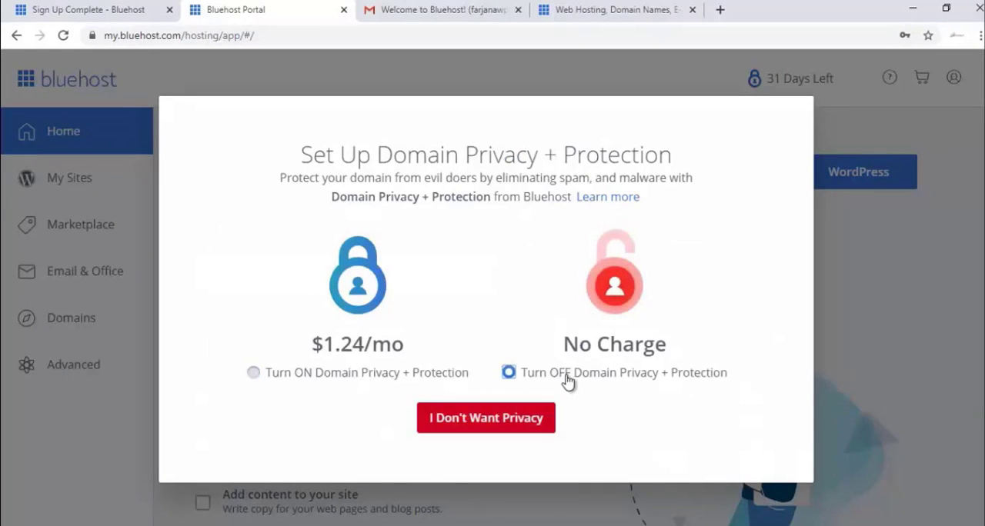
pyautogui.click(529, 420)
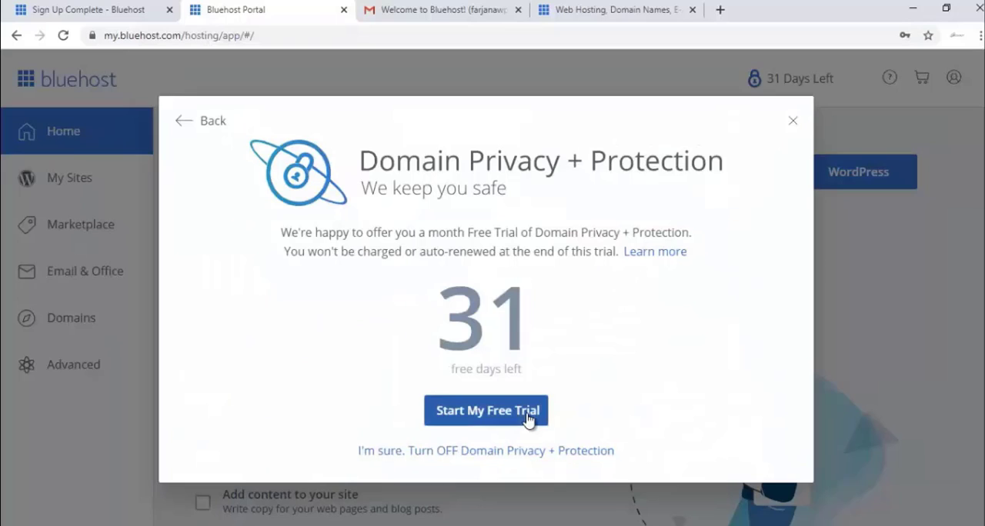
pyautogui.click(528, 454)
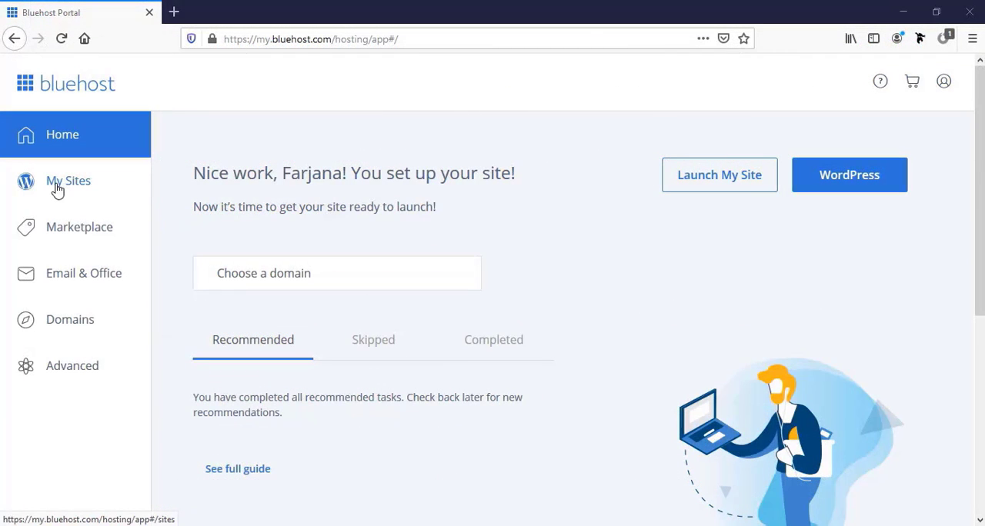
# Step: Start creating a new WordPress site from My Sites and set its site name to Wordpress Website
pyautogui.click(68, 181)
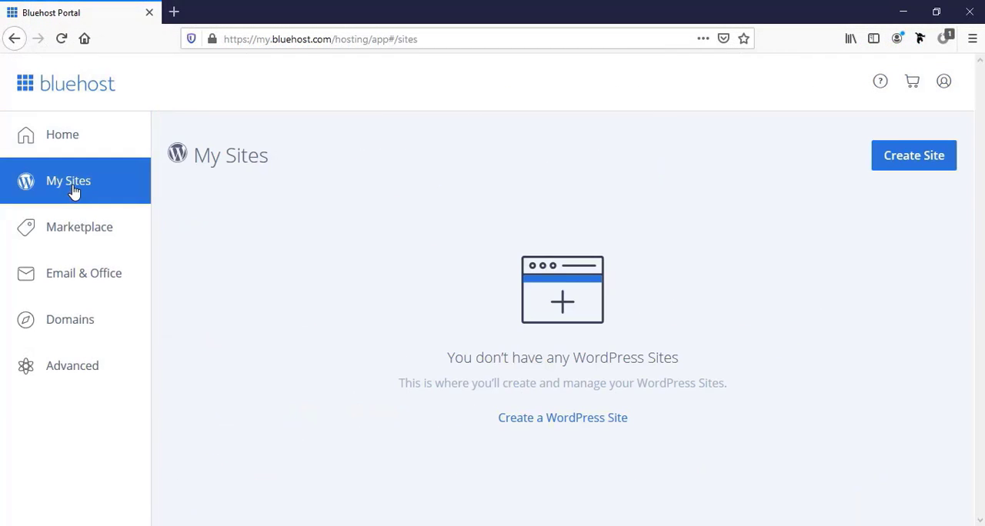
pyautogui.click(907, 163)
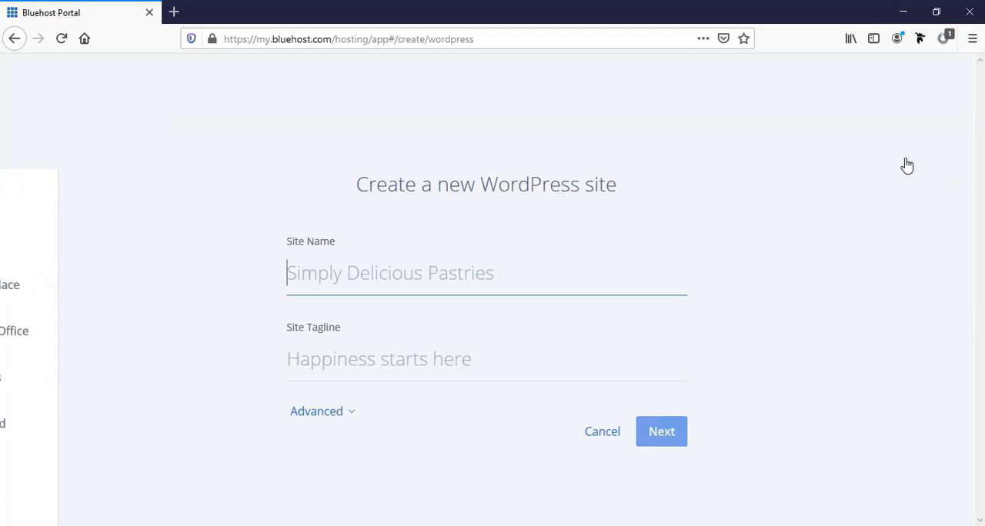
pyautogui.click(314, 274)
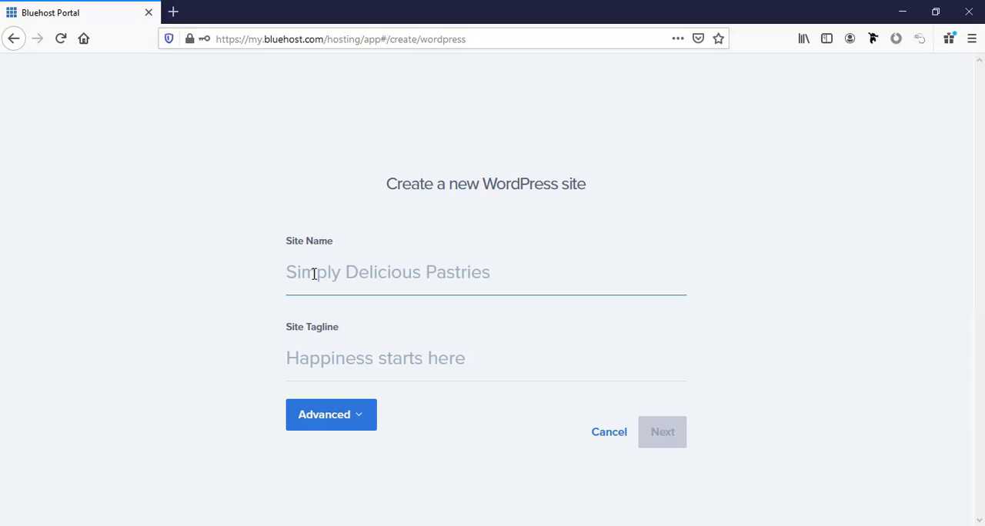
pyautogui.write('Wordpress ')
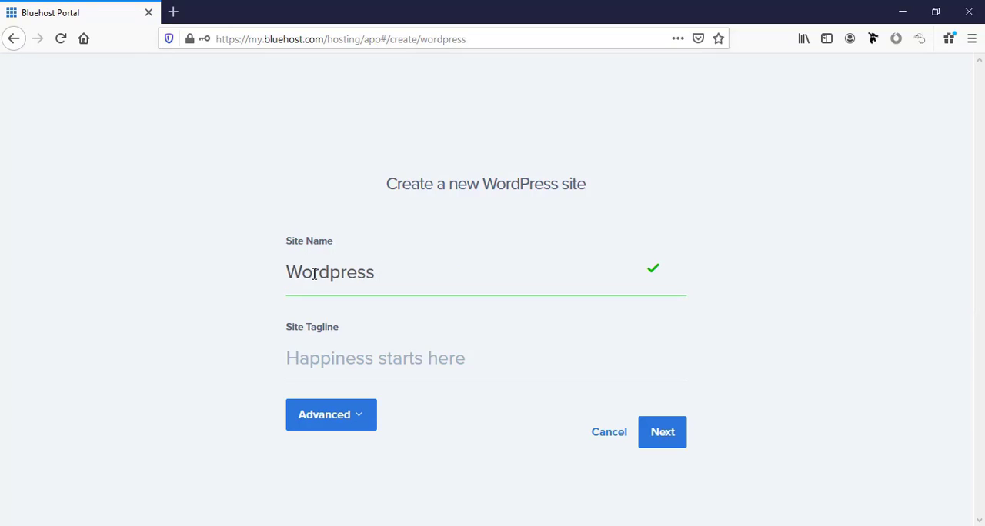
pyautogui.write('Website')
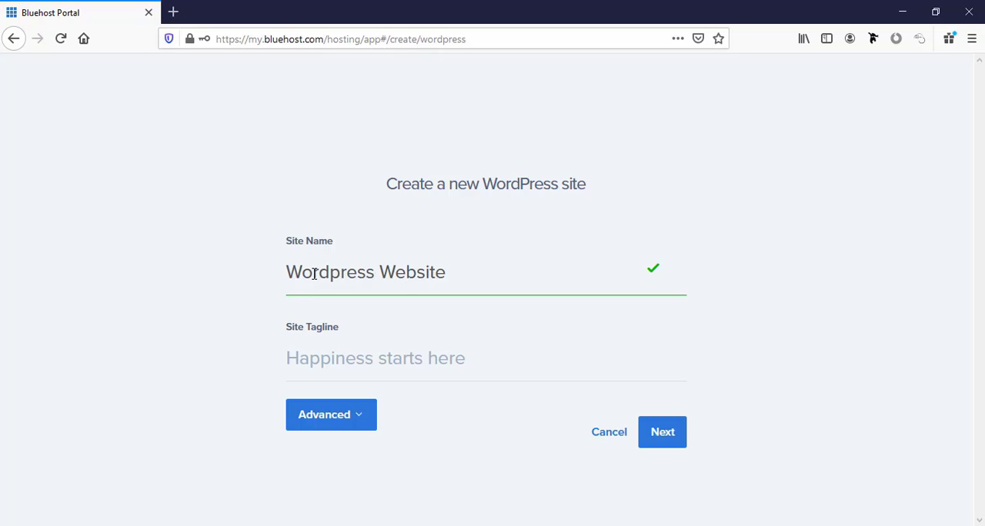
# Step: Set the site tagline to "Complete Tutorial by" followed by the site owner's first name
pyautogui.click(311, 360)
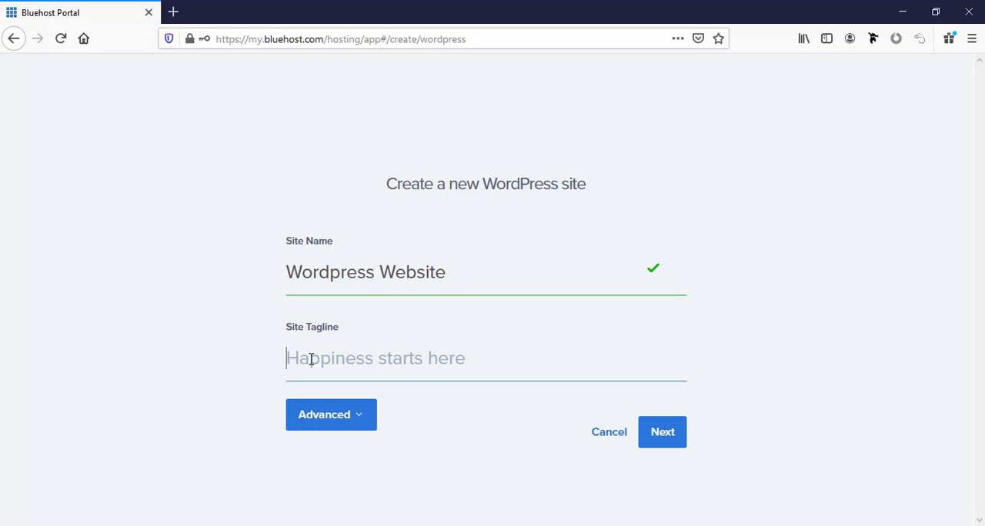
pyautogui.write('Complet')
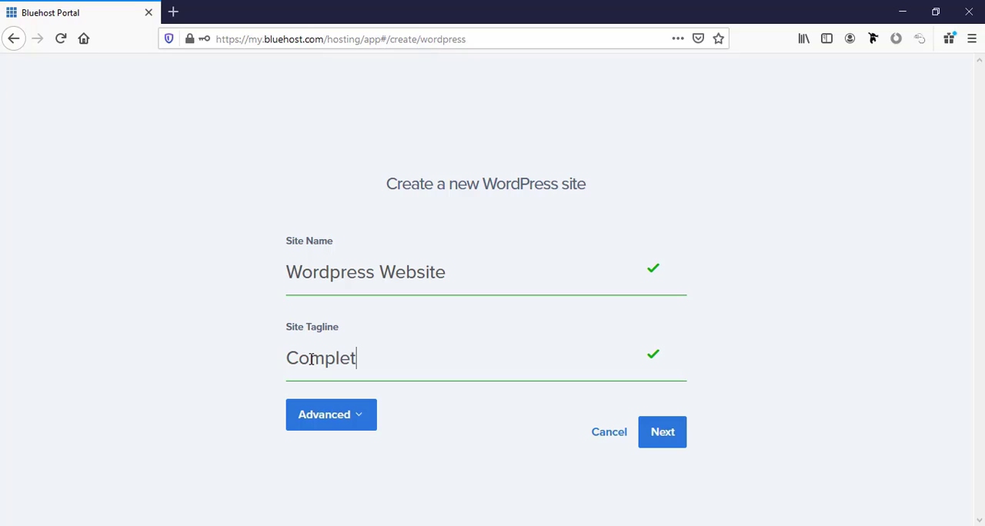
pyautogui.write('e Tutorial by')
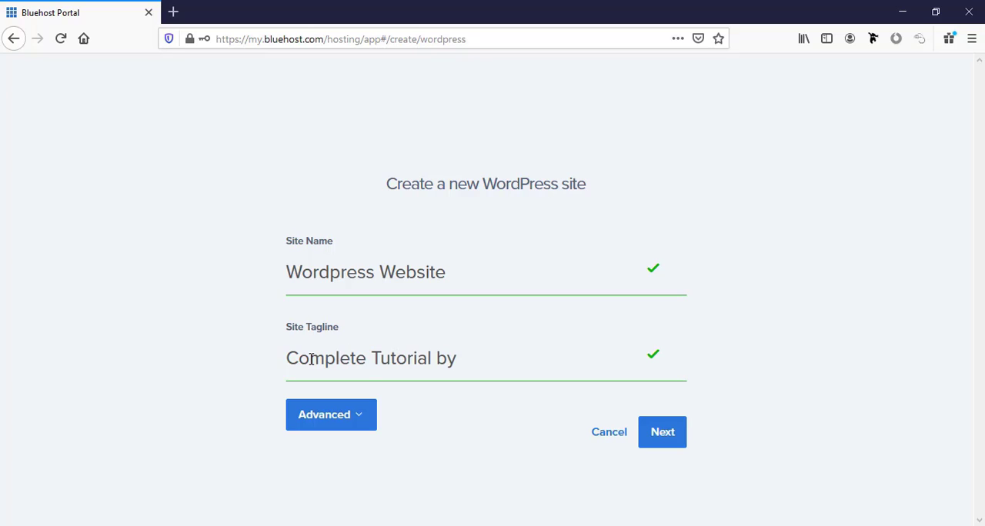
pyautogui.write(' Farjana')
# Step: Show the advanced site settings and fill in the administrator's email address and the WordPress admin username
pyautogui.click(343, 429)
pyautogui.scroll(-4, 261, 380)
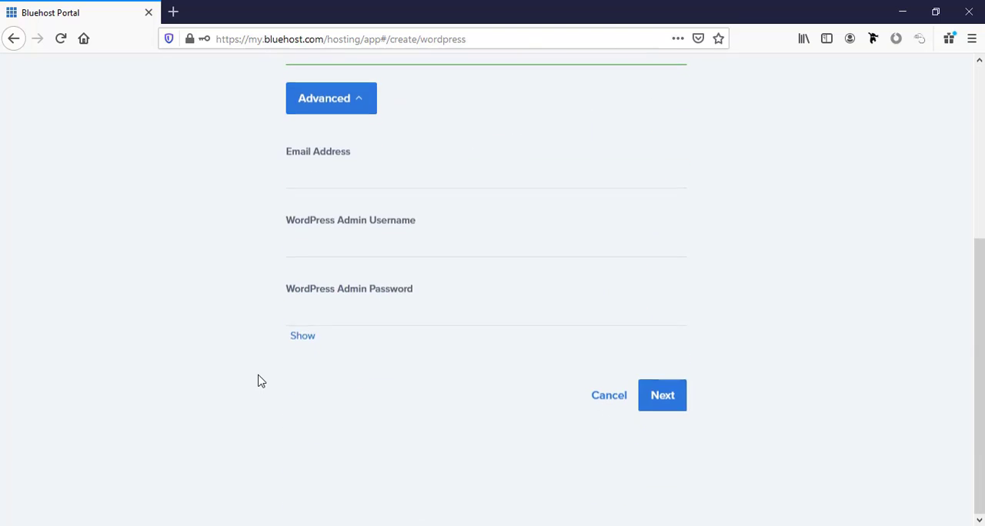
pyautogui.scroll(1, 258, 378)
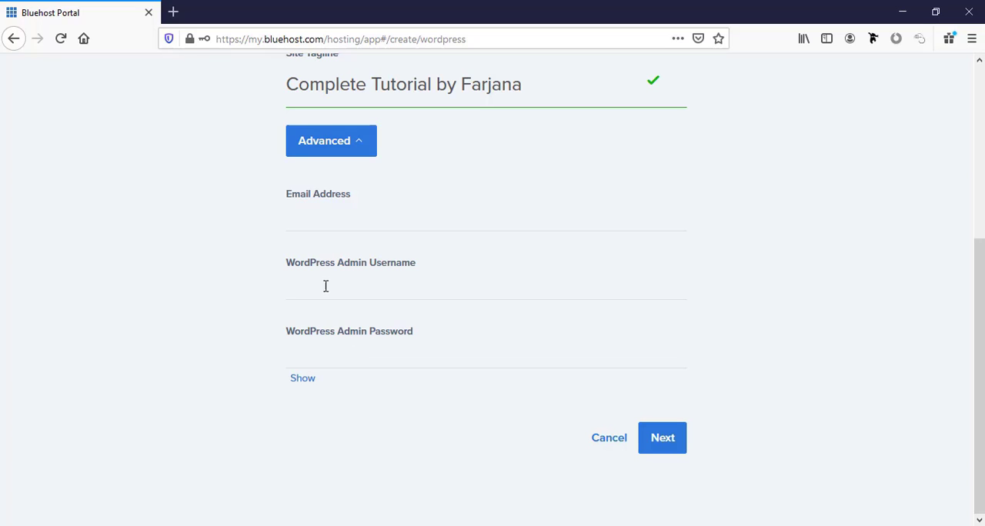
pyautogui.click(311, 213)
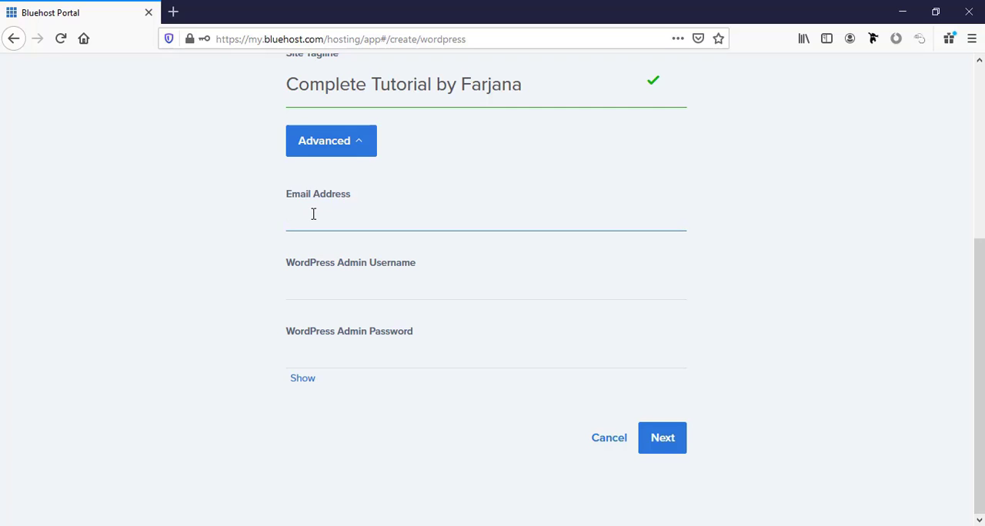
pyautogui.click(350, 293)
pyautogui.press('Escape')
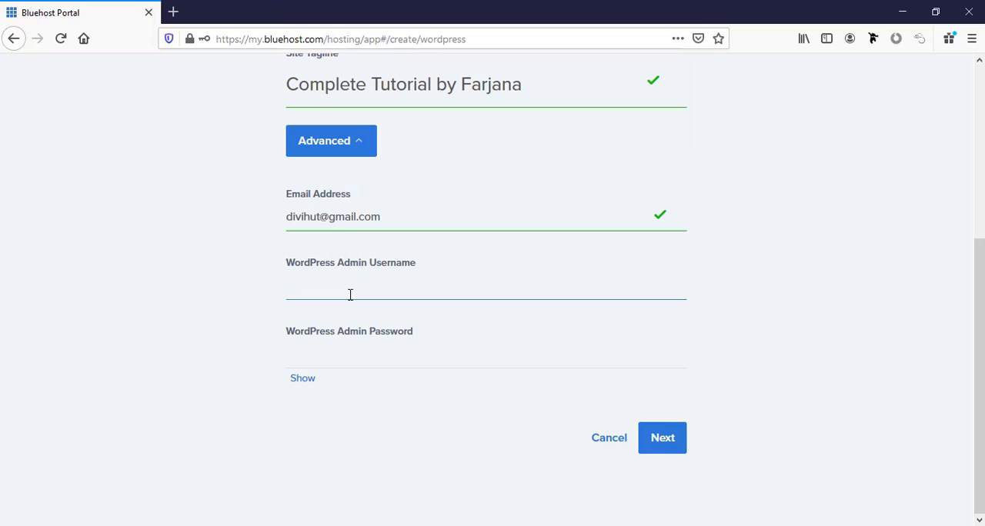
pyautogui.hotkey('ctrl', 'v')
# Step: Enter a WordPress admin password with an uppercase letter and a number, submit the site details, and decline saving the login in the browser
pyautogui.click(266, 339)
pyautogui.click(308, 357)
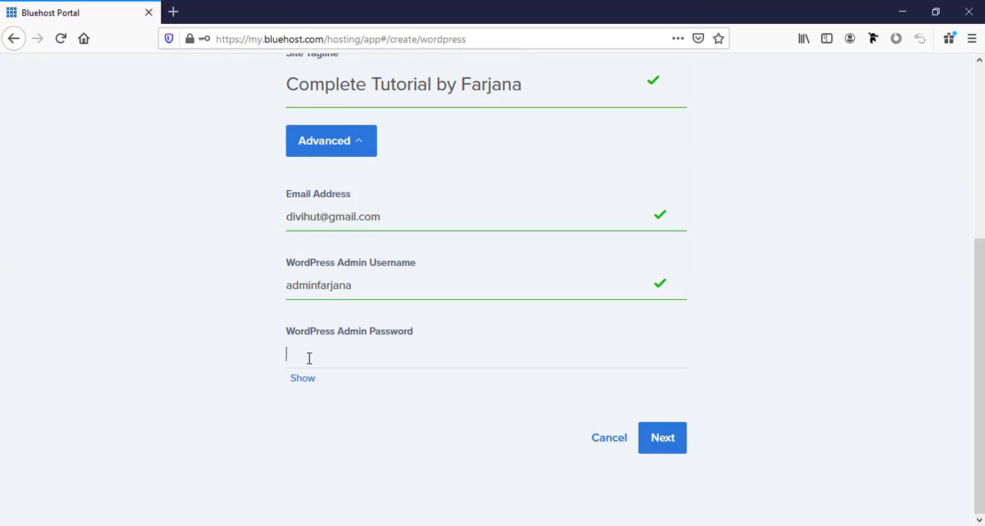
pyautogui.hotkey('ctrl', 'v')
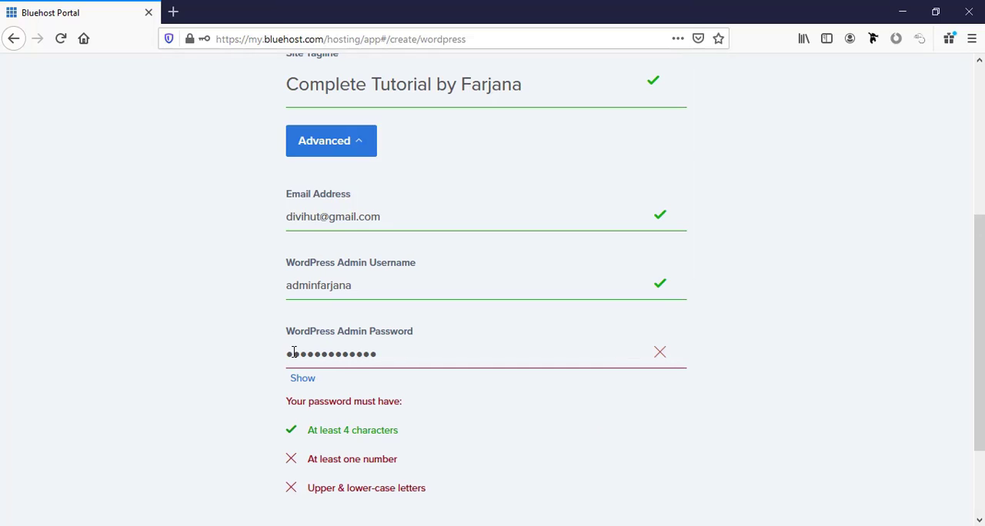
pyautogui.click(294, 352)
pyautogui.write('A')
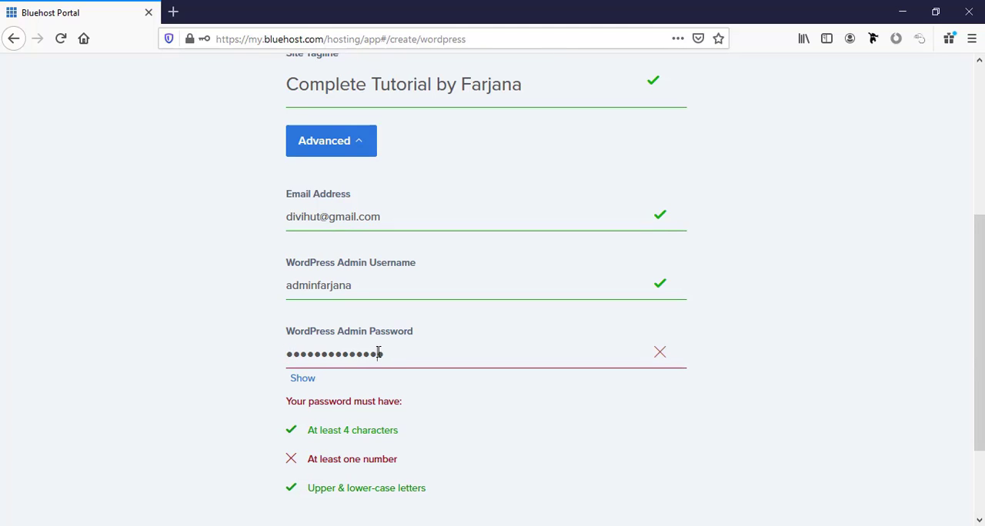
pyautogui.write('1')
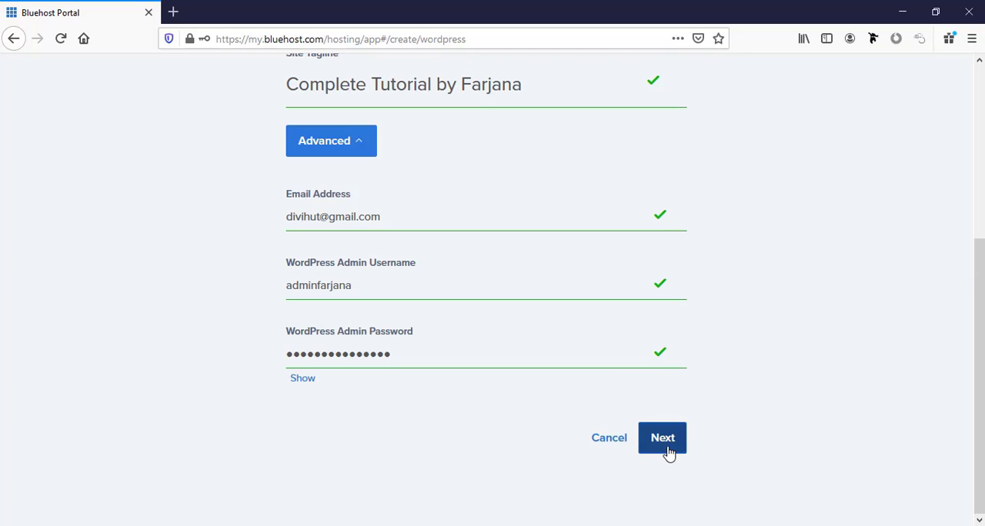
pyautogui.click(666, 446)
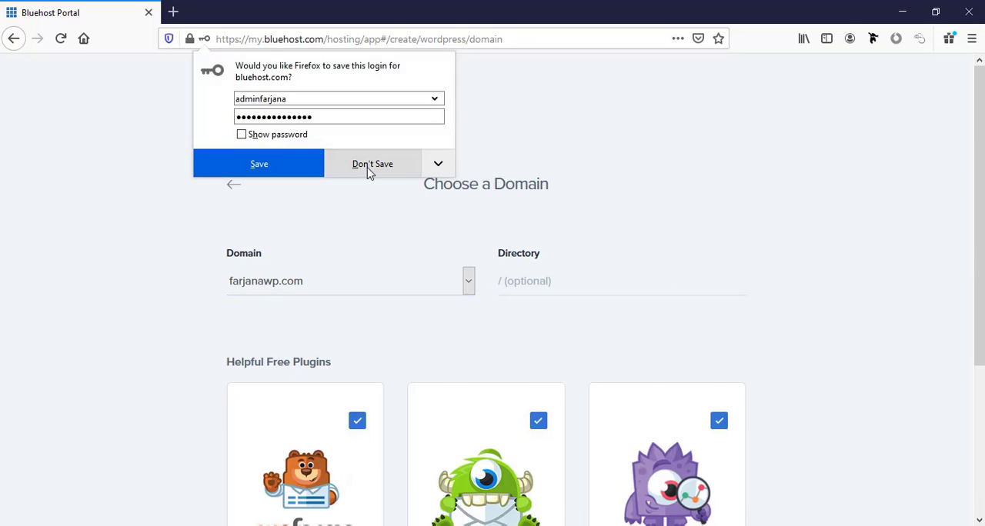
pyautogui.click(367, 169)
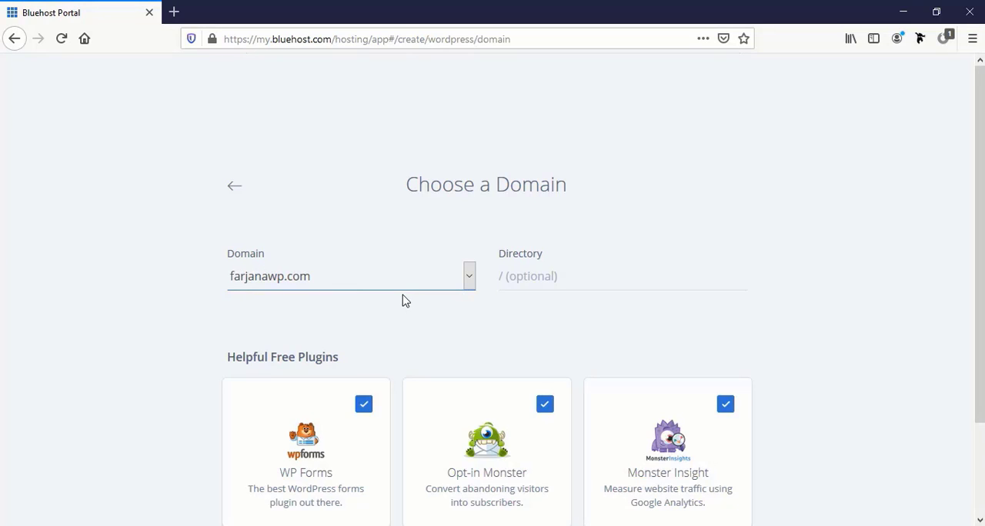
# Step: Install WordPress on farjanawp.com with the directory left empty and WP Forms, Opt-in Monster and Monster Insight kept selected
pyautogui.click(537, 277)
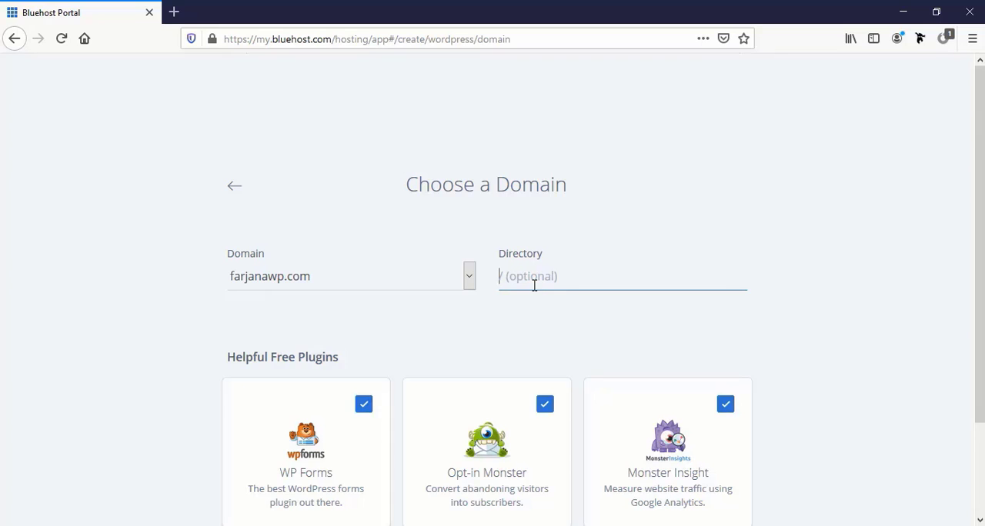
pyautogui.scroll(-3, 534, 285)
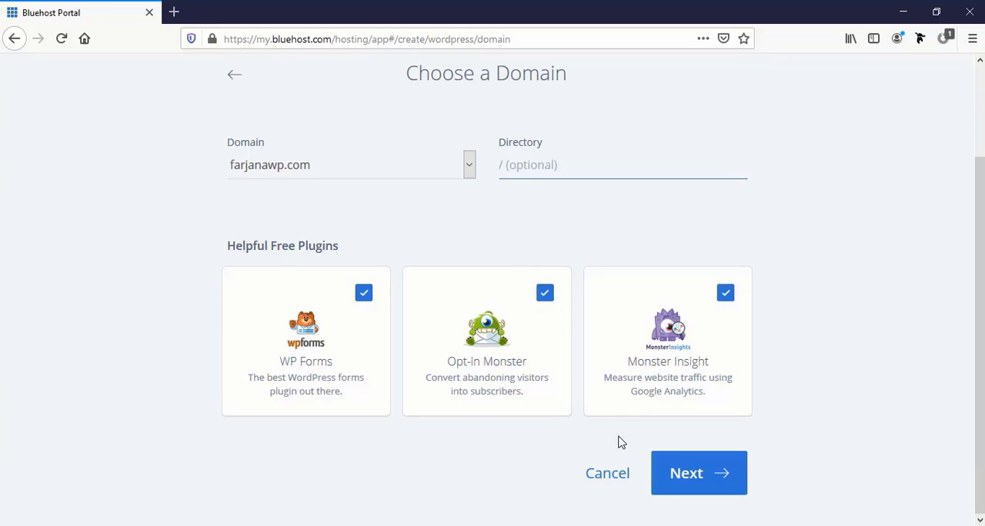
pyautogui.click(690, 483)
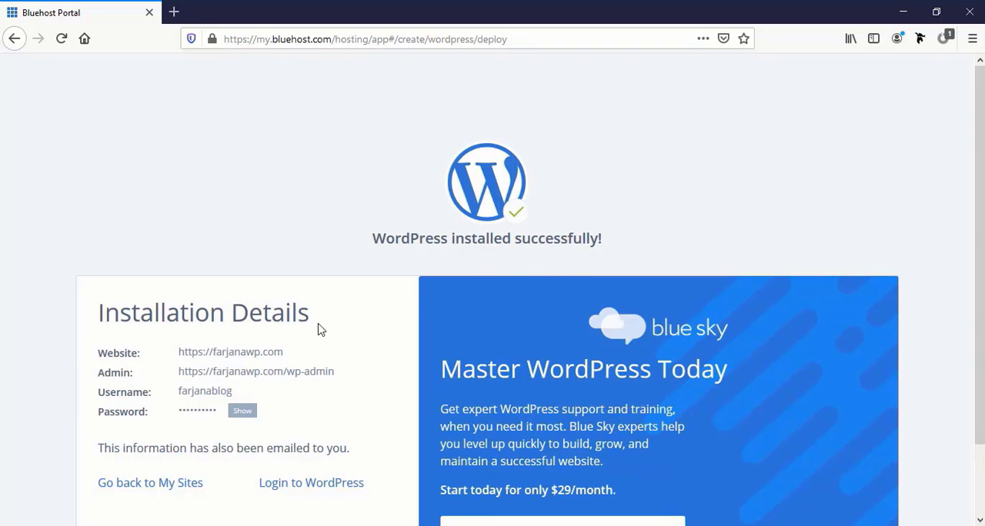
# Step: Review the installation details and log in to the new site's WordPress dashboard
pyautogui.scroll(-2, 231, 315)
pyautogui.doubleClick(205, 270)
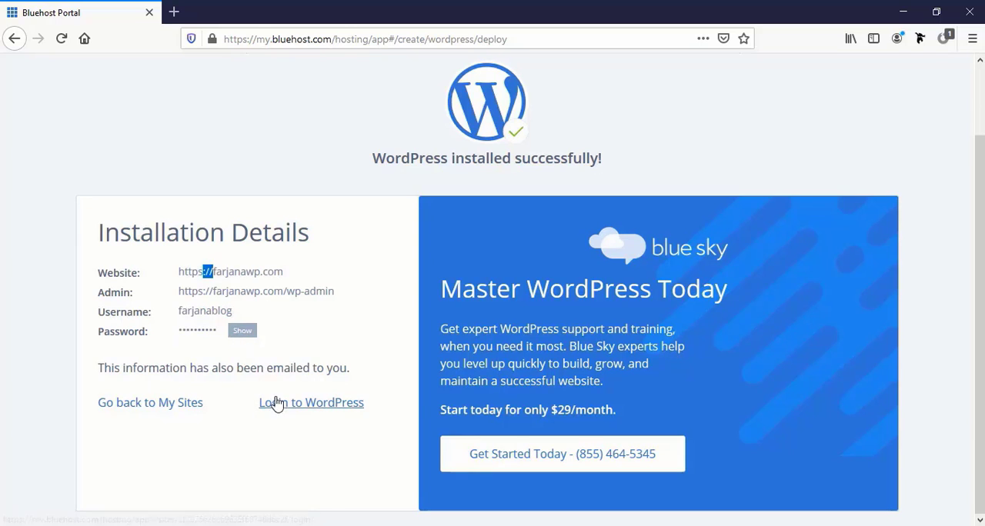
pyautogui.click(311, 407)
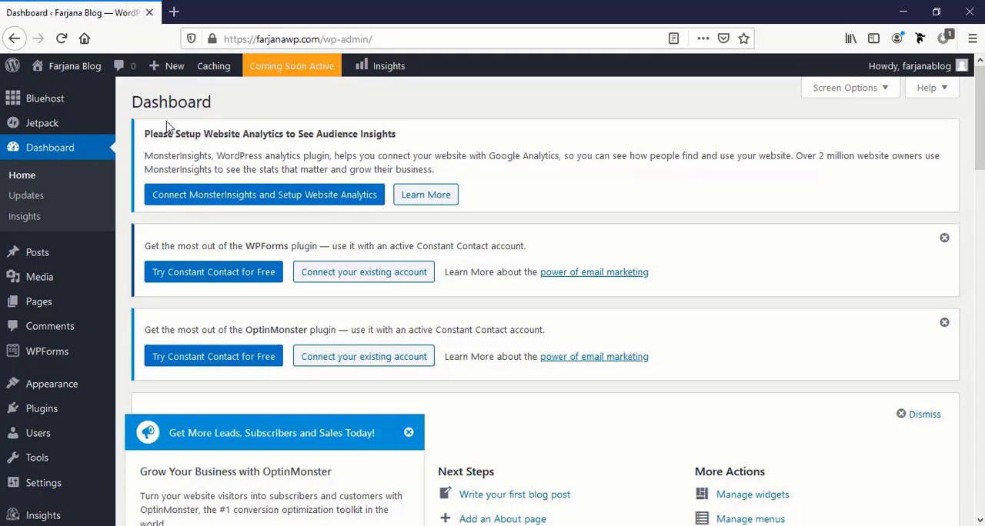
# Step: Visit the live farjanawp.com site in a separate browser tab and look over its home page
pyautogui.moveTo(84, 68)
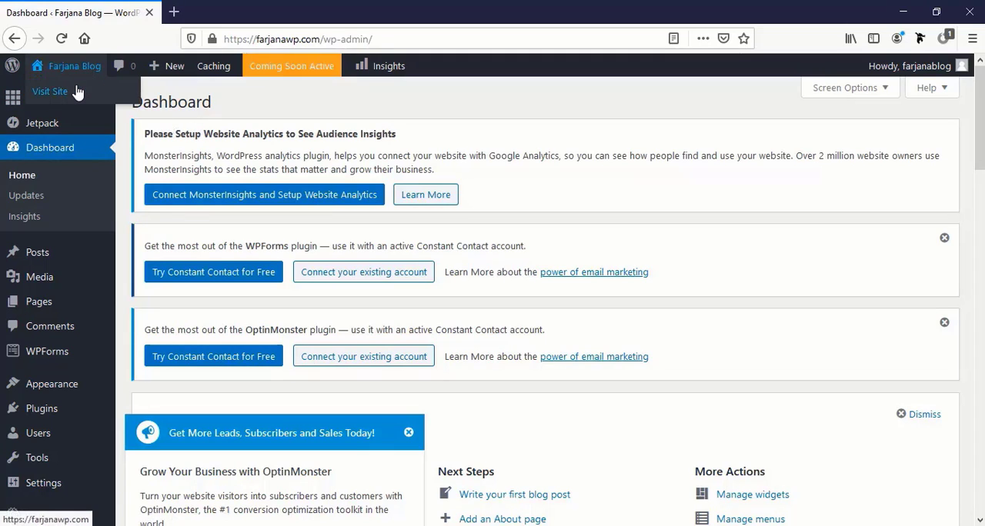
pyautogui.middleClick(77, 91)
pyautogui.click(224, 12)
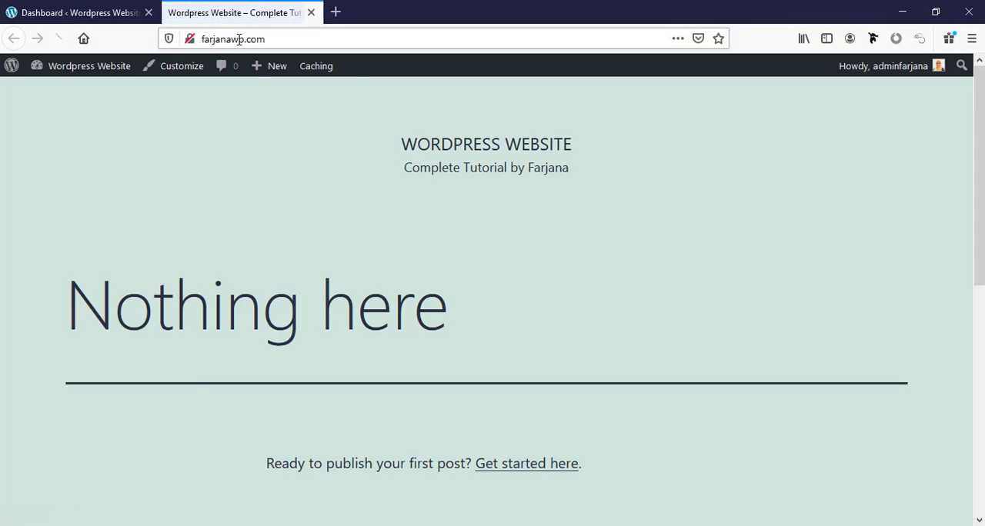
pyautogui.moveTo(262, 69)
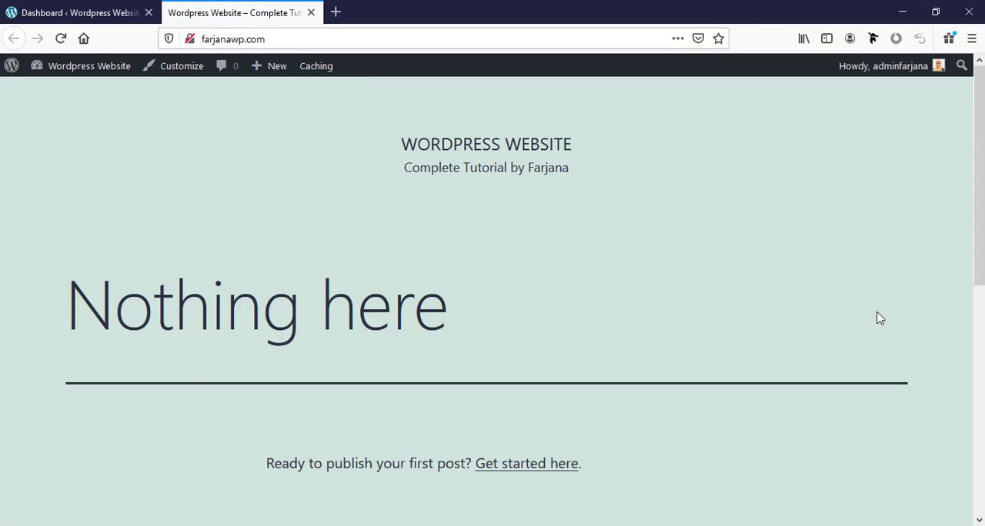
pyautogui.scroll(-2, 877, 315)
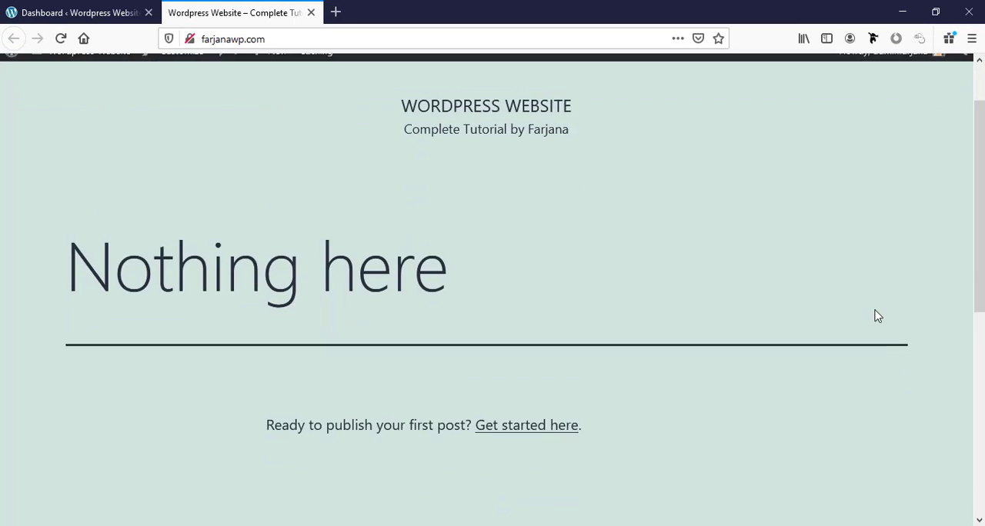
pyautogui.scroll(2, 877, 316)
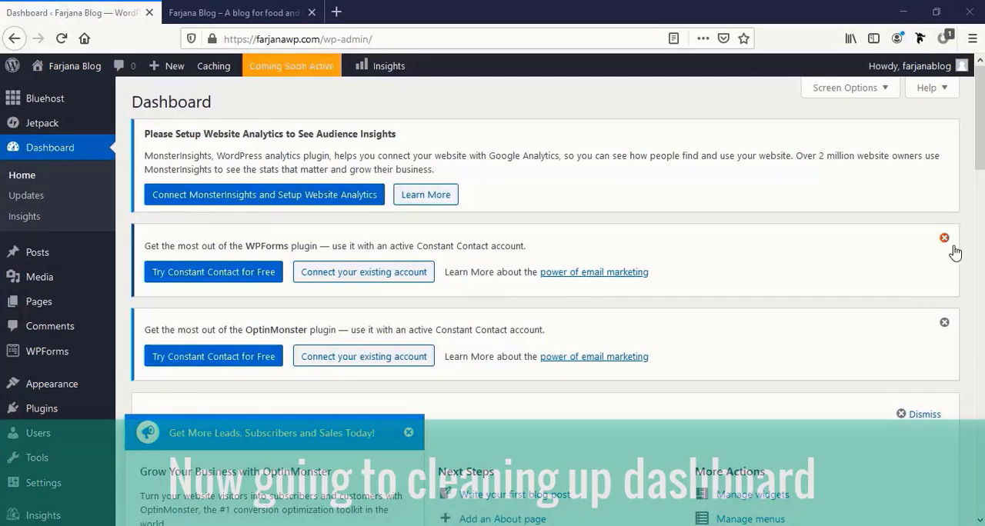
# Step: Dismiss the WPForms, OptinMonster and Jetpack notices and the Welcome to WordPress panel on the dashboard
pyautogui.click(944, 239)
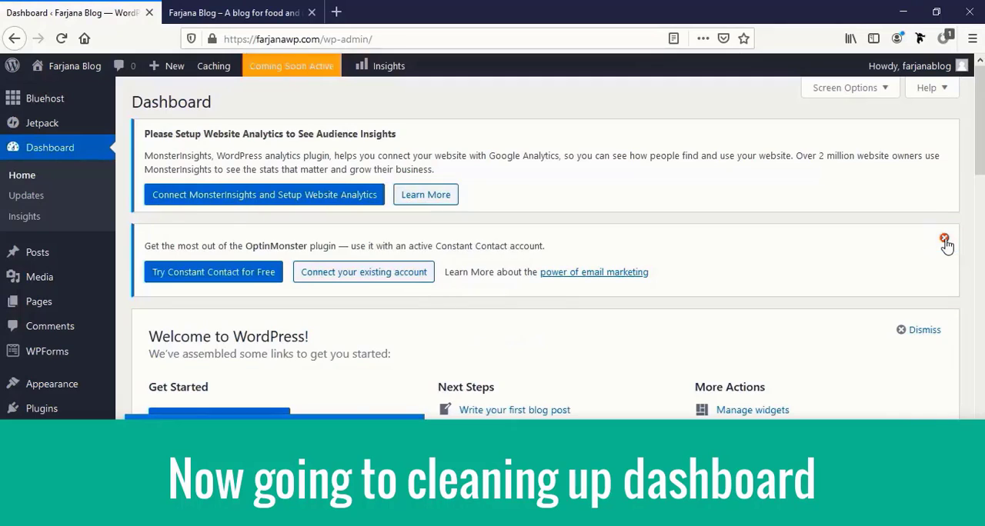
pyautogui.click(945, 240)
pyautogui.click(931, 248)
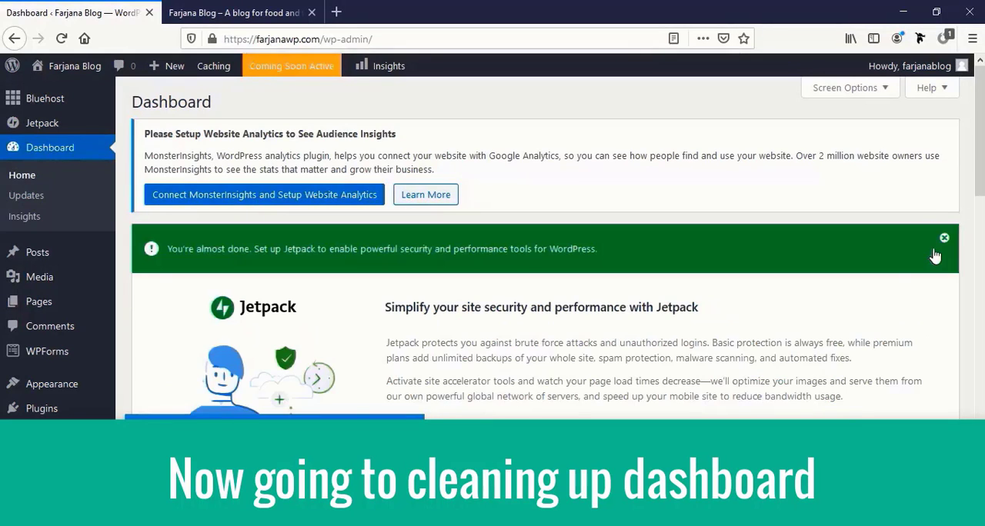
pyautogui.click(945, 239)
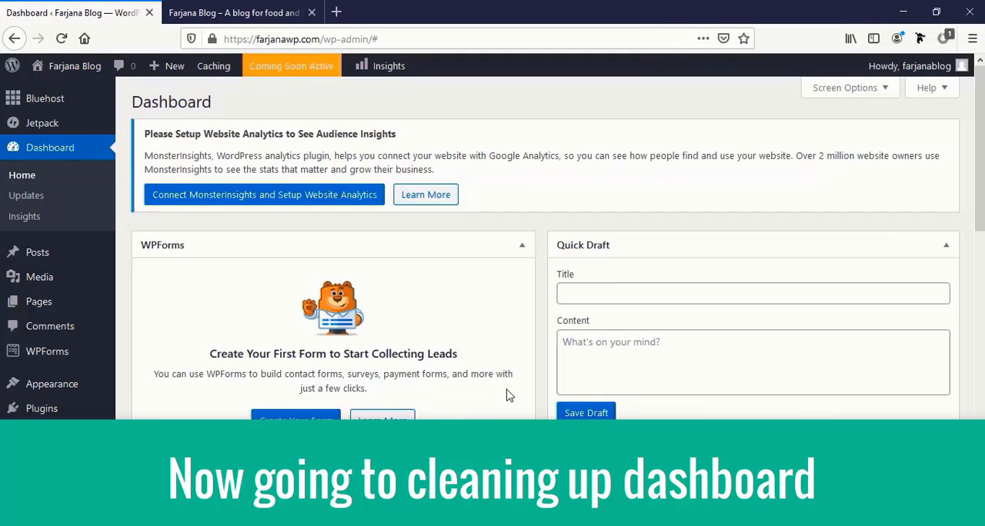
pyautogui.scroll(-5, 507, 391)
pyautogui.scroll(6, 508, 396)
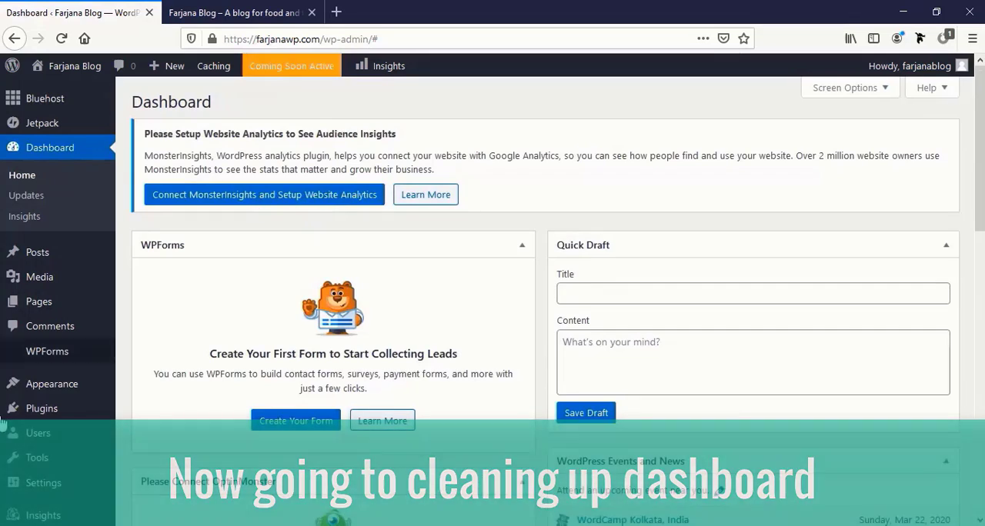
# Step: Deactivate all installed plugins at once with a bulk action
pyautogui.click(73, 414)
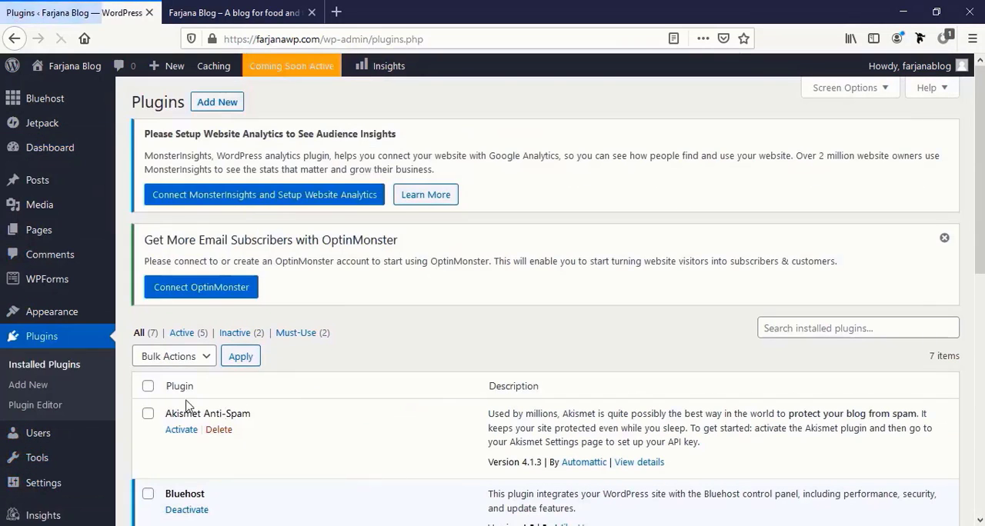
pyautogui.click(149, 390)
pyautogui.click(206, 357)
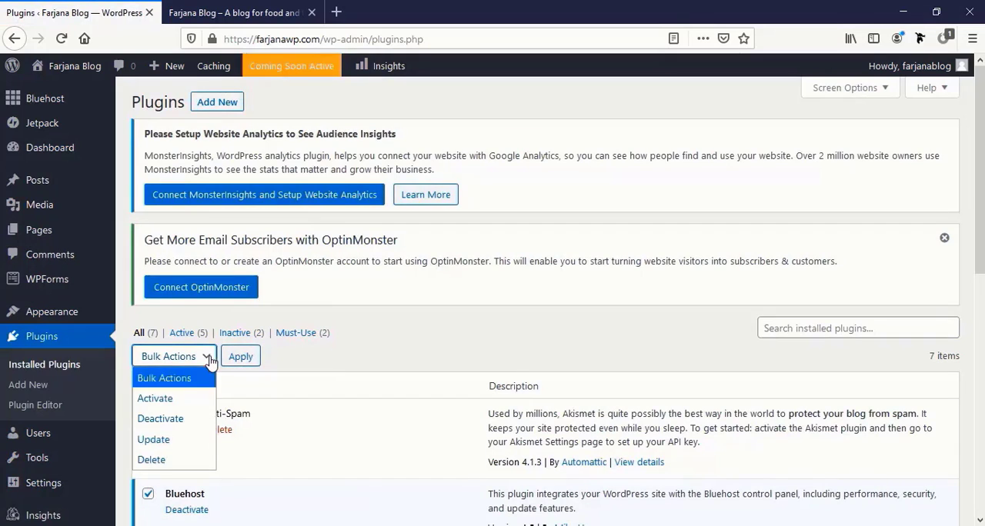
pyautogui.click(181, 427)
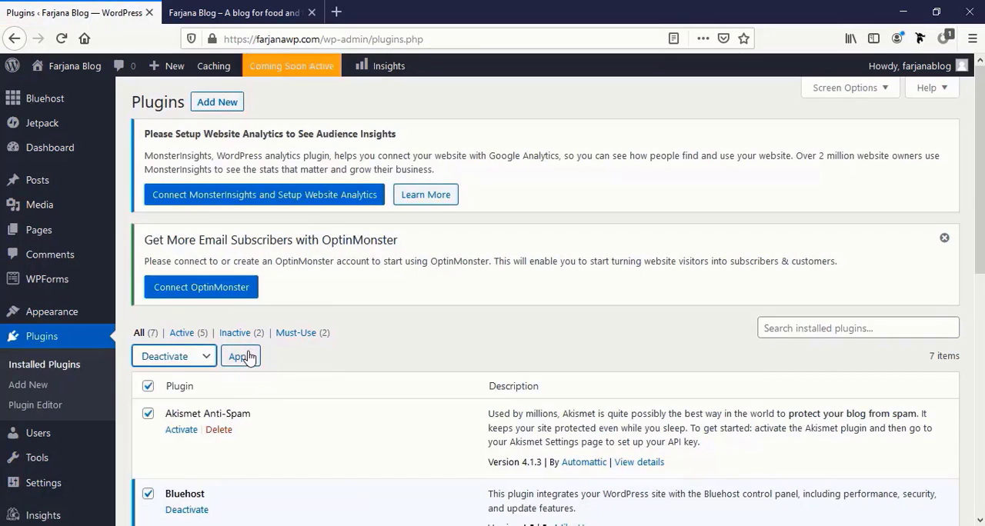
pyautogui.click(250, 357)
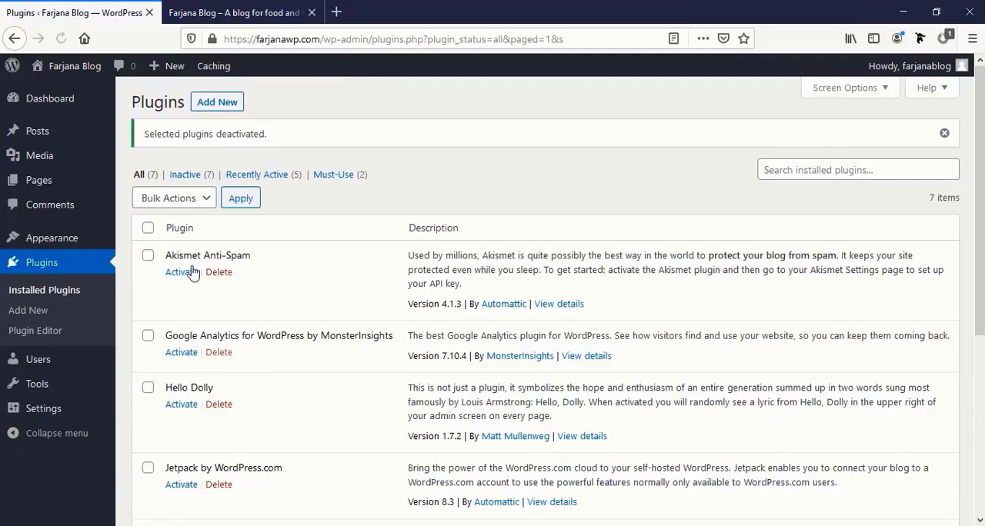
# Step: Delete all the deactivated plugins together with their data in one bulk action
pyautogui.click(148, 229)
pyautogui.click(185, 201)
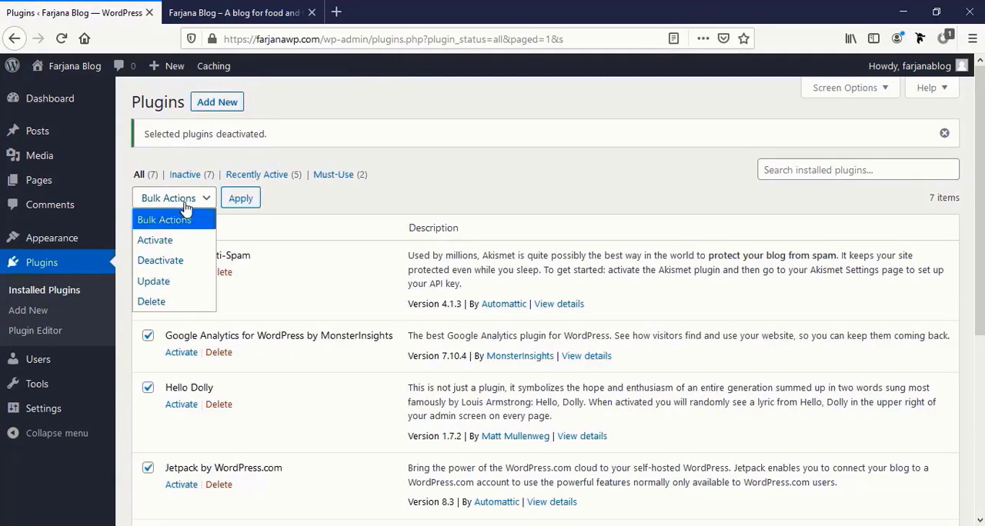
pyautogui.click(179, 302)
pyautogui.click(241, 198)
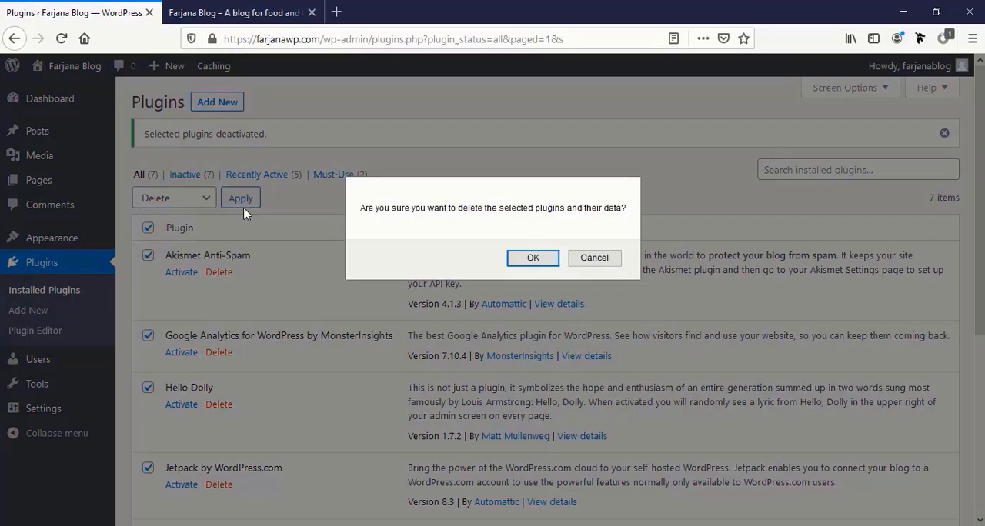
pyautogui.click(530, 258)
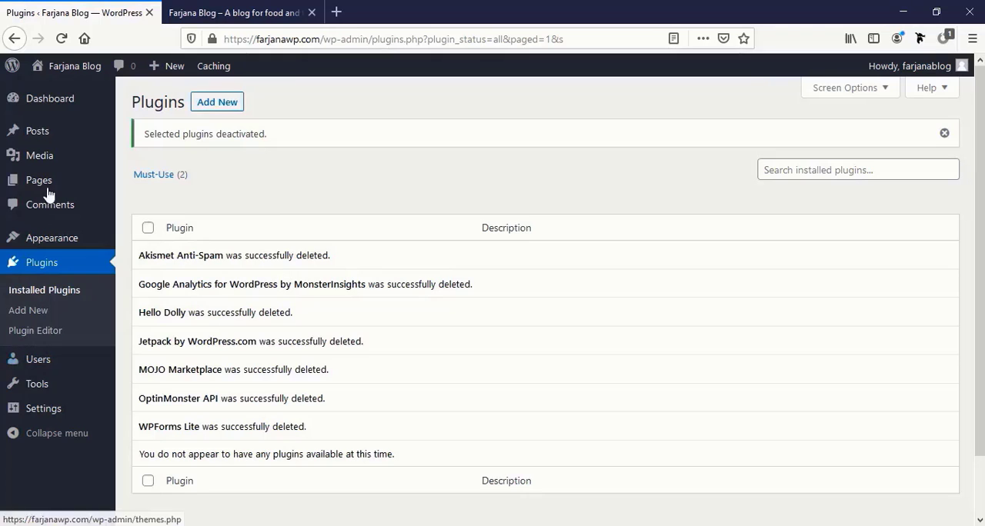
# Step: Move the default Hello world! post to the trash with a bulk action and empty the posts trash
pyautogui.moveTo(65, 110)
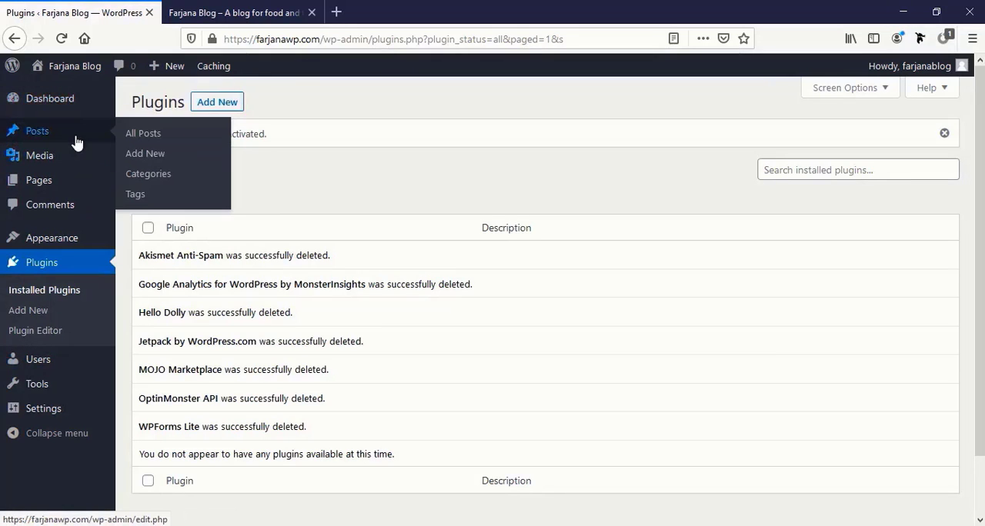
pyautogui.click(76, 142)
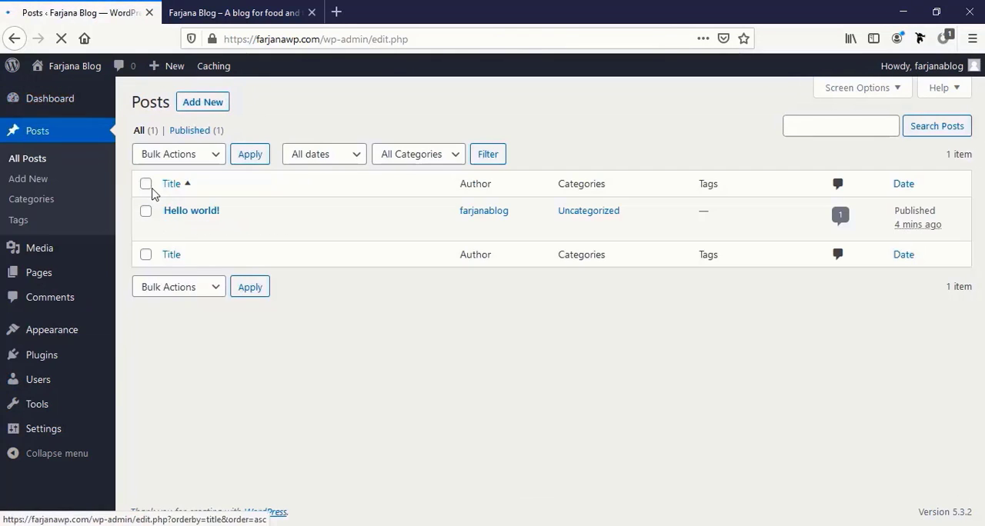
pyautogui.moveTo(208, 230)
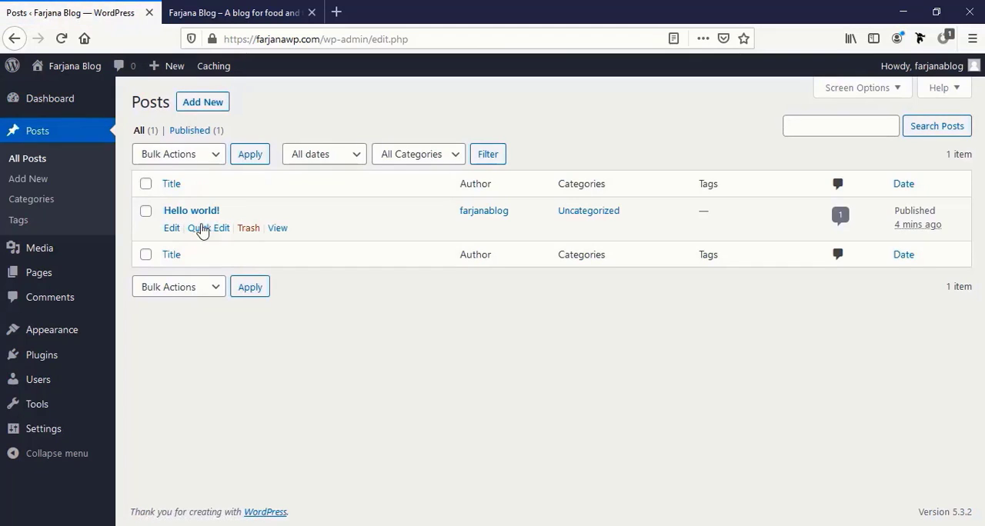
pyautogui.click(146, 184)
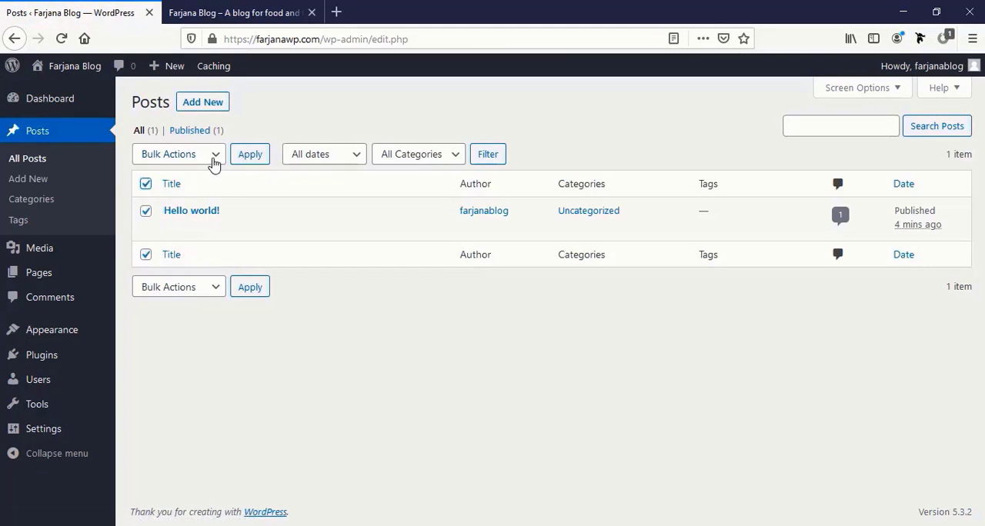
pyautogui.click(212, 159)
pyautogui.click(168, 215)
pyautogui.click(249, 155)
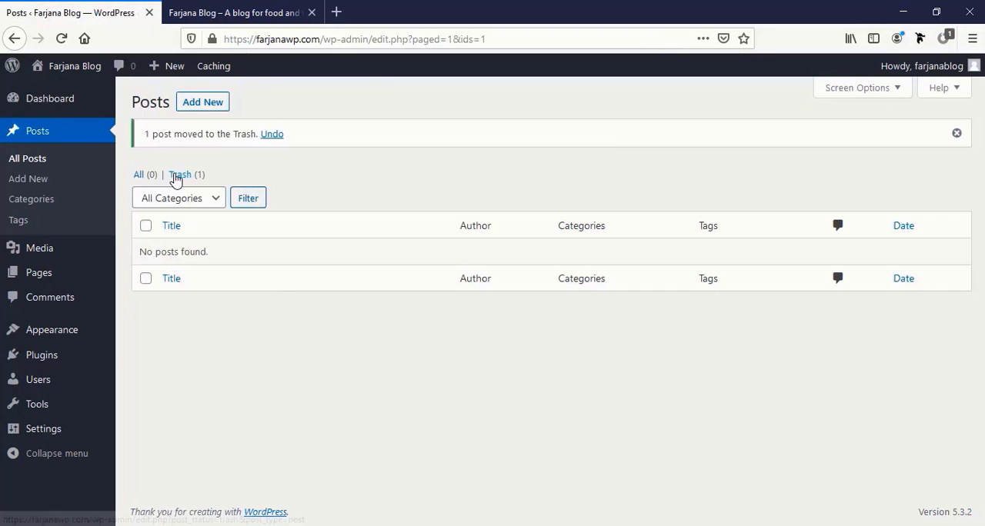
pyautogui.click(176, 177)
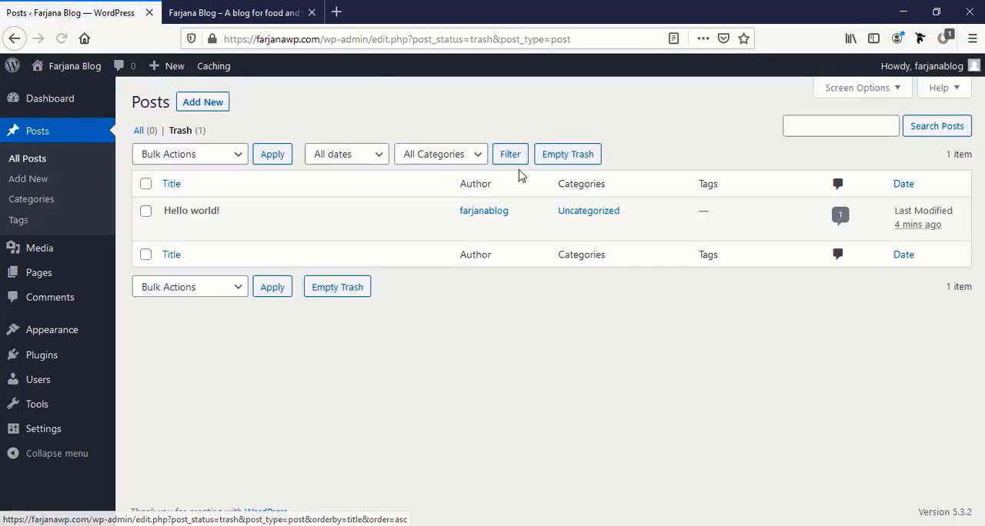
pyautogui.click(552, 162)
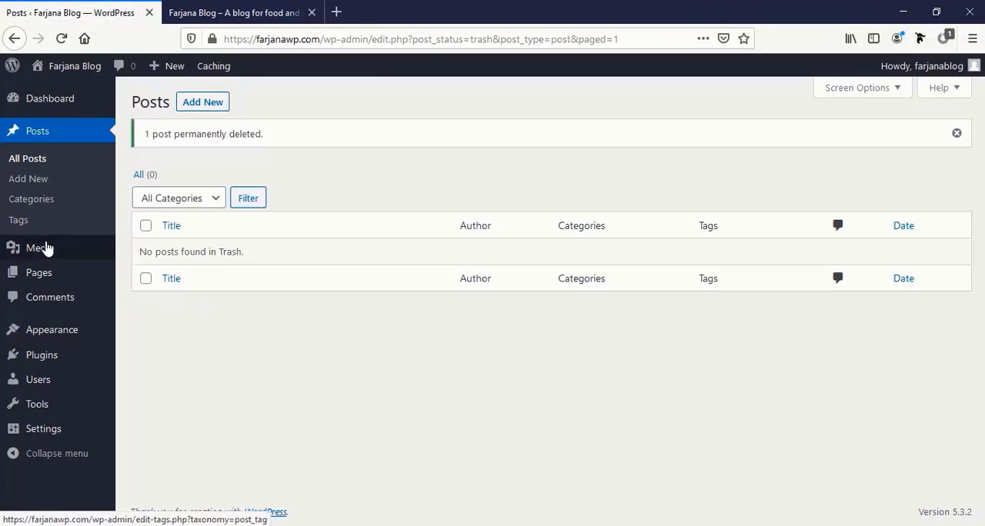
# Step: Move the Privacy Policy and Sample Page pages to the trash with a bulk action and empty the pages trash
pyautogui.moveTo(48, 275)
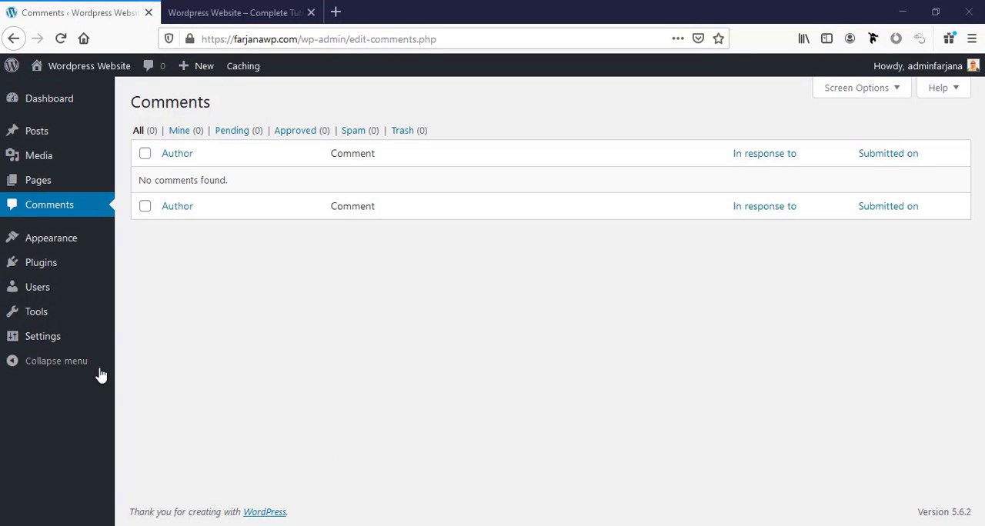
pyautogui.moveTo(75, 339)
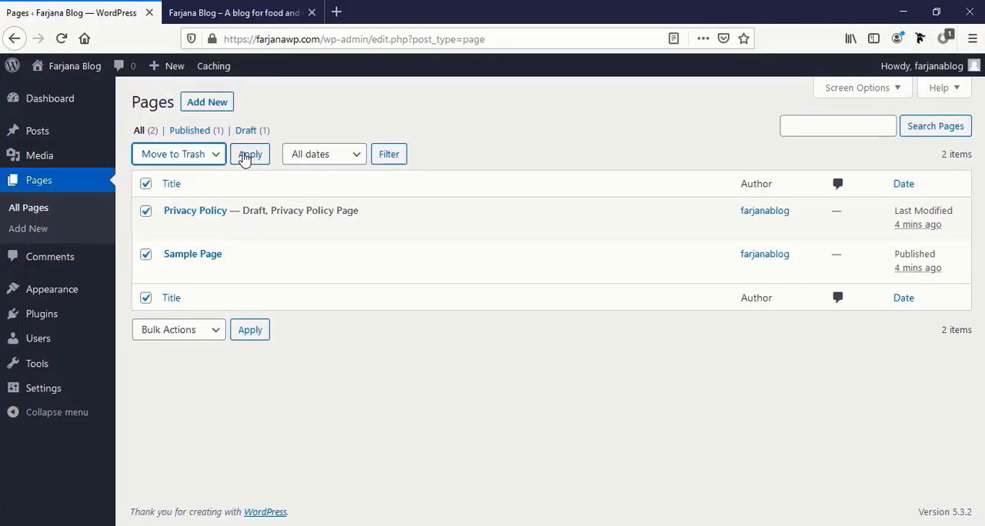
pyautogui.click(246, 156)
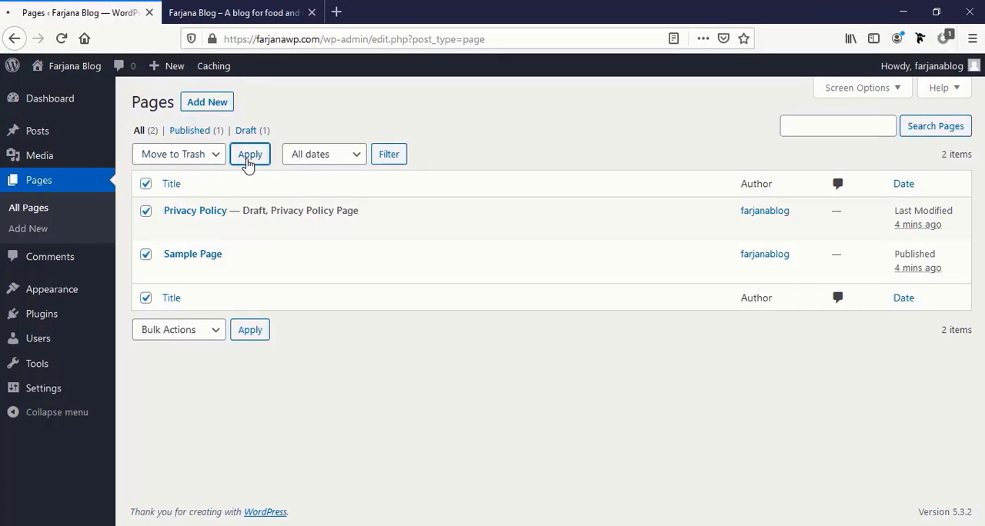
pyautogui.click(178, 176)
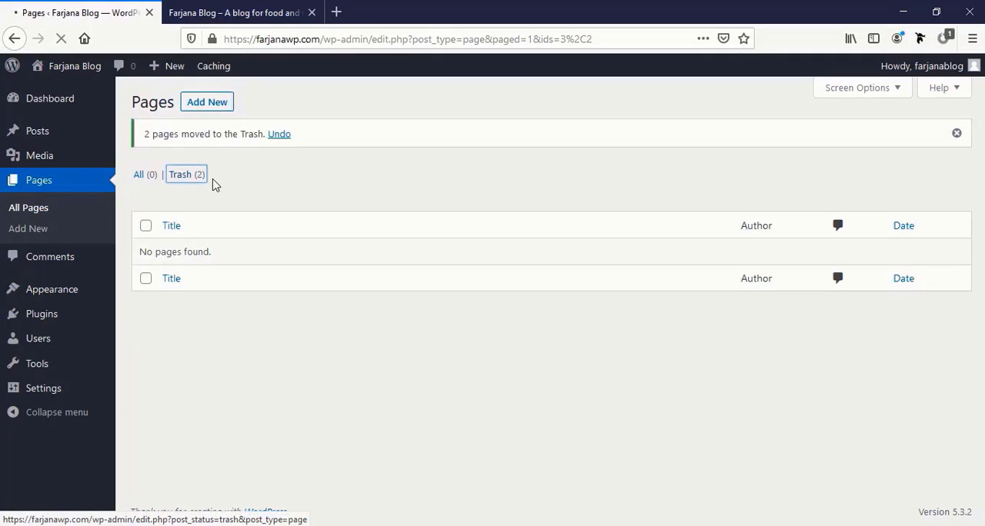
pyautogui.click(450, 158)
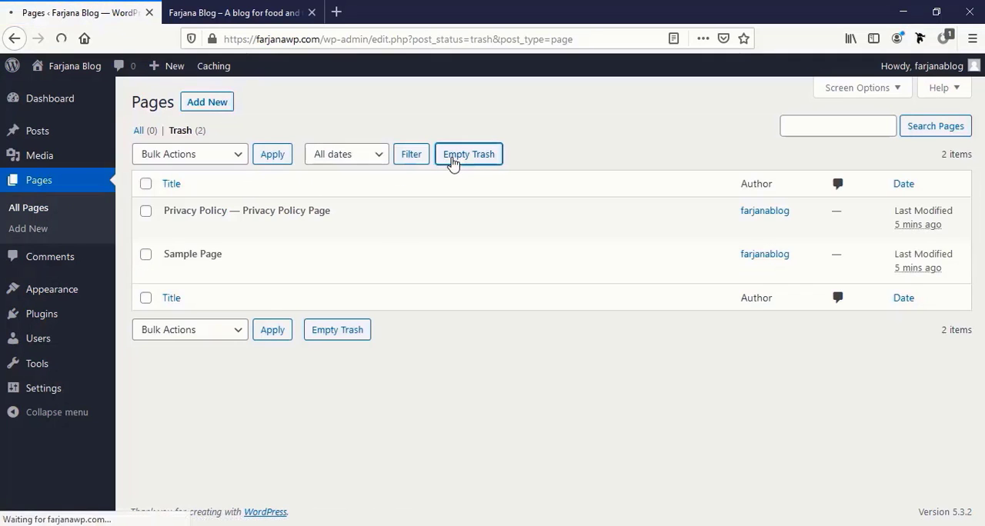
# Step: Check the comments list, and in the Reading settings discourage search engines from indexing the site and save
pyautogui.click(73, 267)
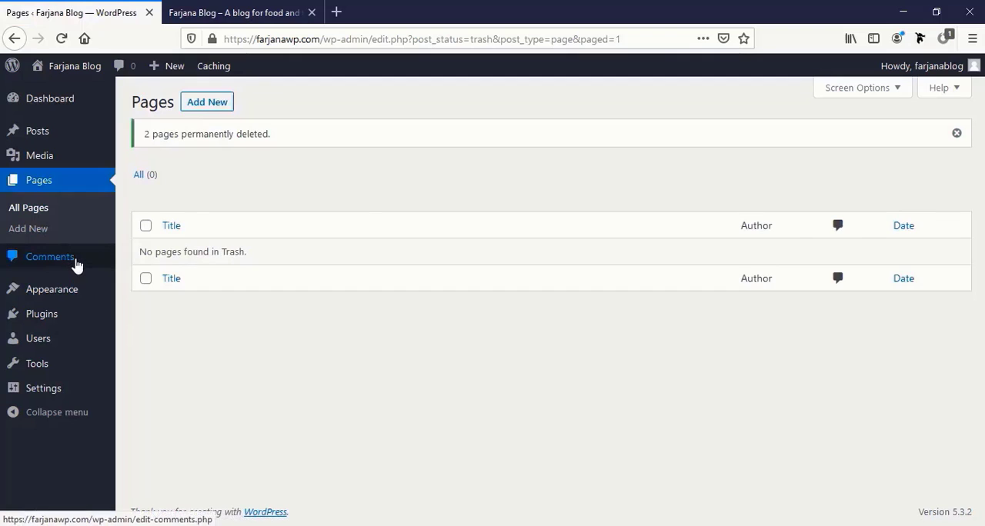
pyautogui.moveTo(57, 322)
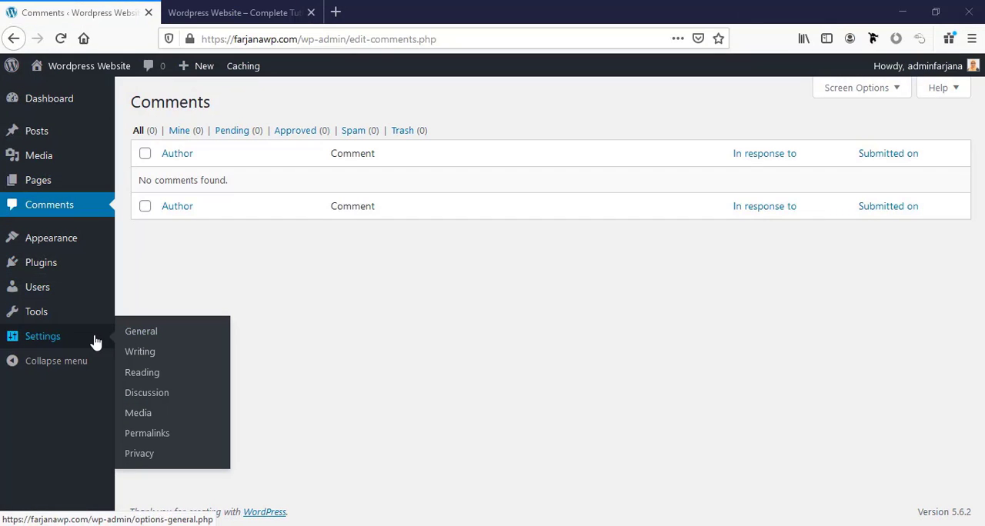
pyautogui.click(94, 341)
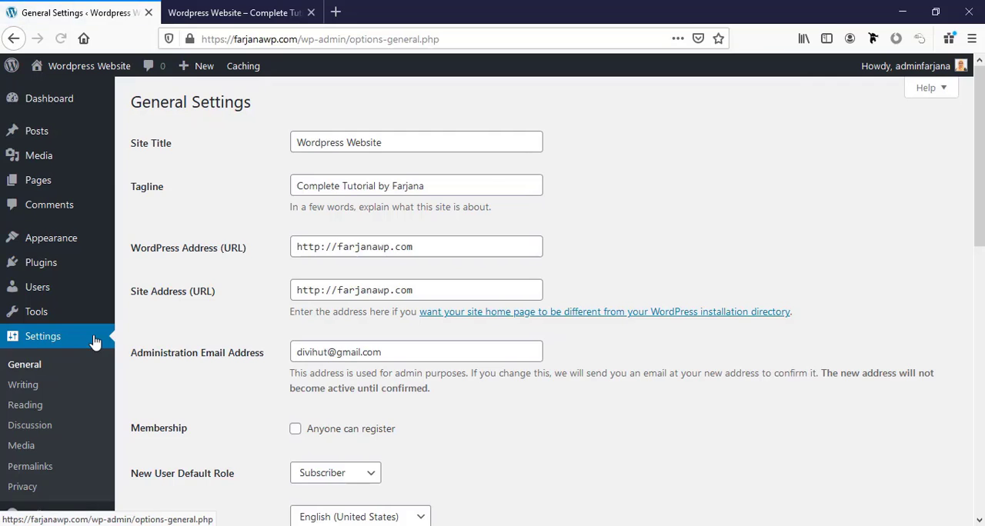
pyautogui.click(39, 406)
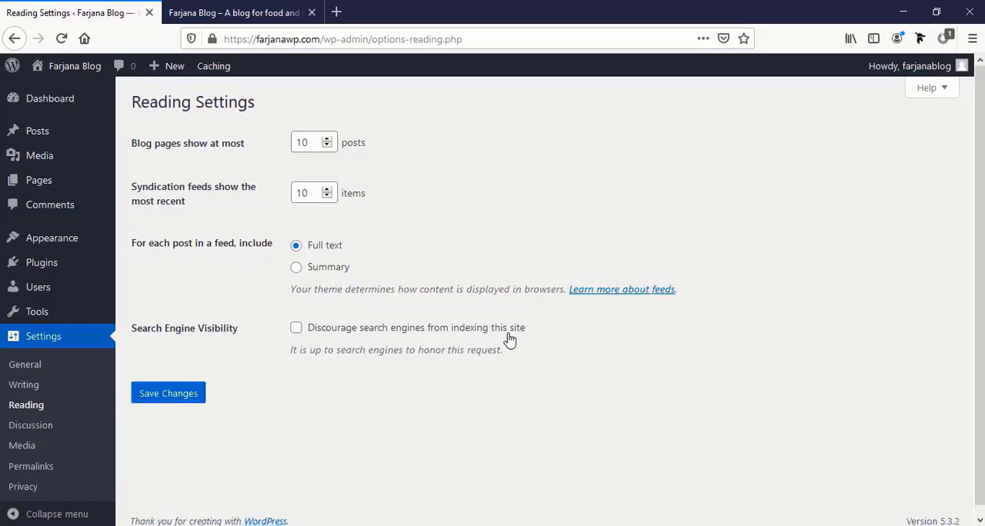
pyautogui.click(297, 329)
pyautogui.click(158, 397)
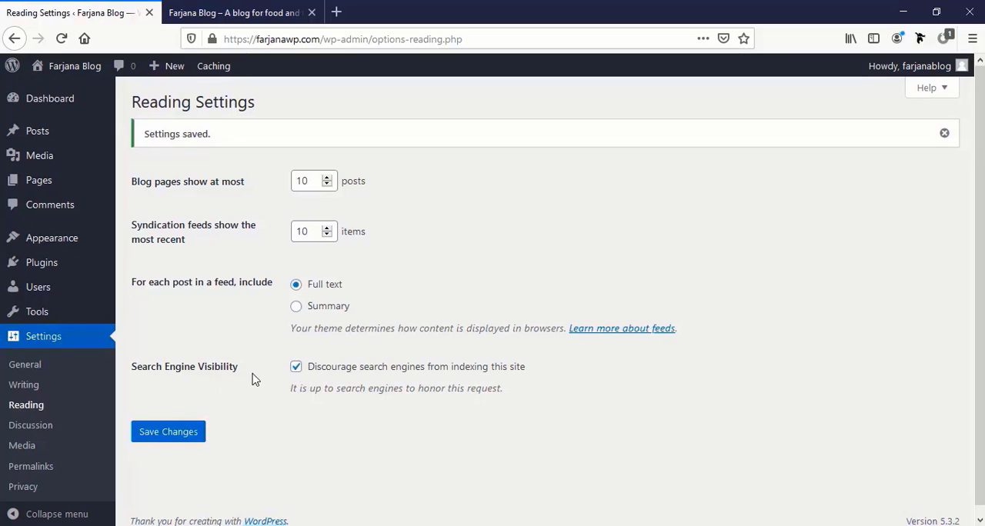
# Step: Set the permalink structure to Post name and save the permalink settings
pyautogui.click(38, 475)
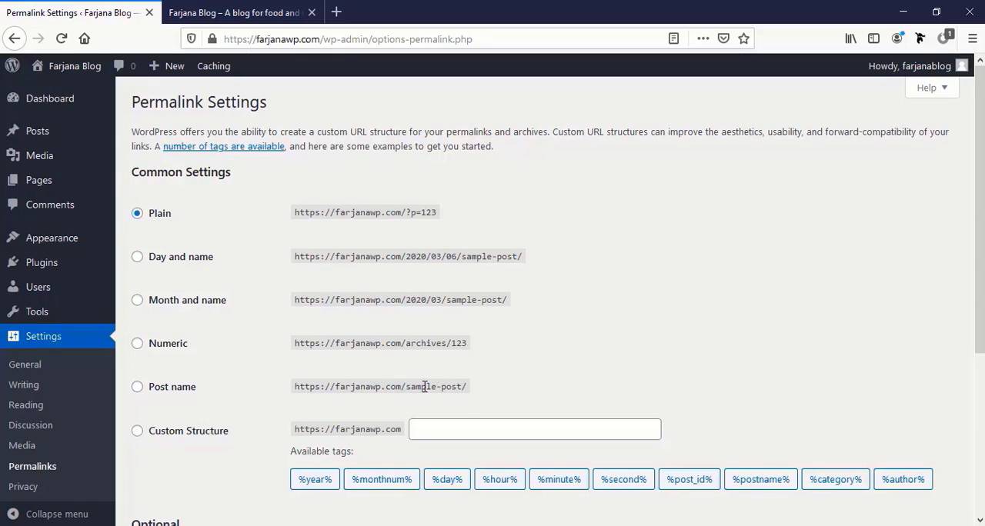
pyautogui.click(138, 389)
pyautogui.scroll(-5, 146, 408)
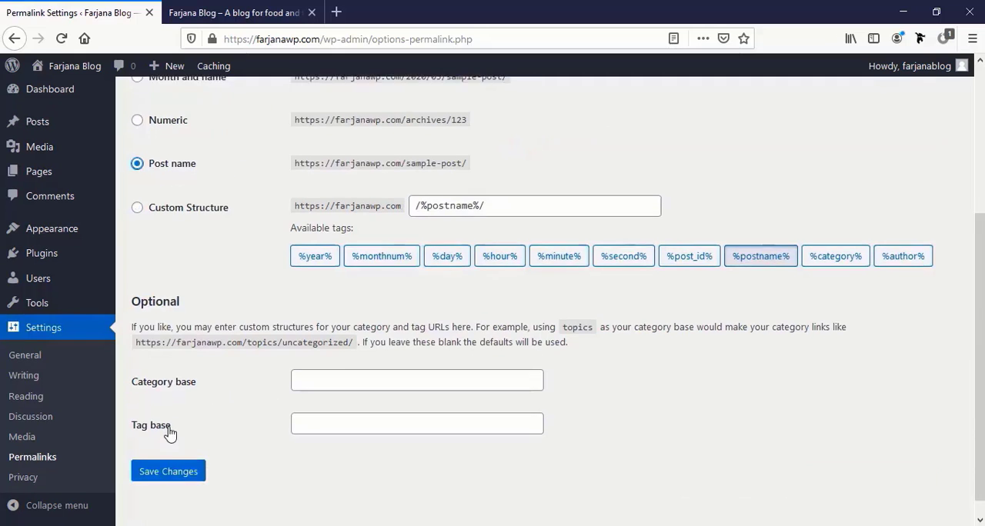
pyautogui.click(166, 452)
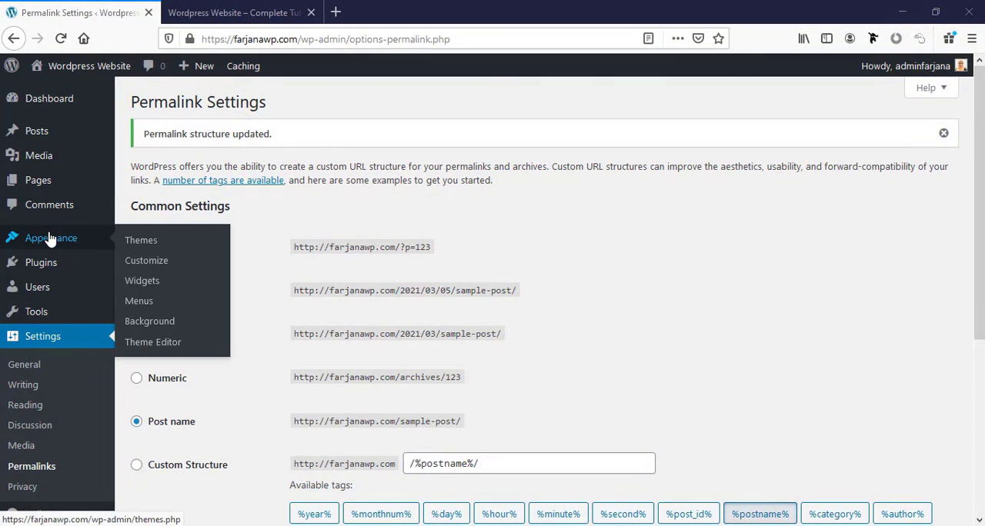
# Step: Open the Themes page and copy the theme name Royal Elementor Kit from Step 3 of the portfolio website guide
pyautogui.click(50, 239)
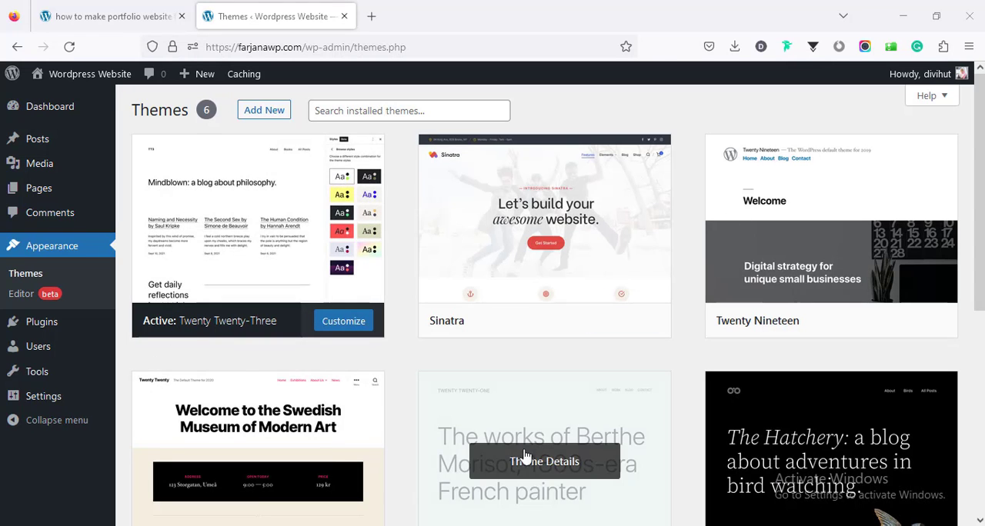
pyautogui.click(135, 17)
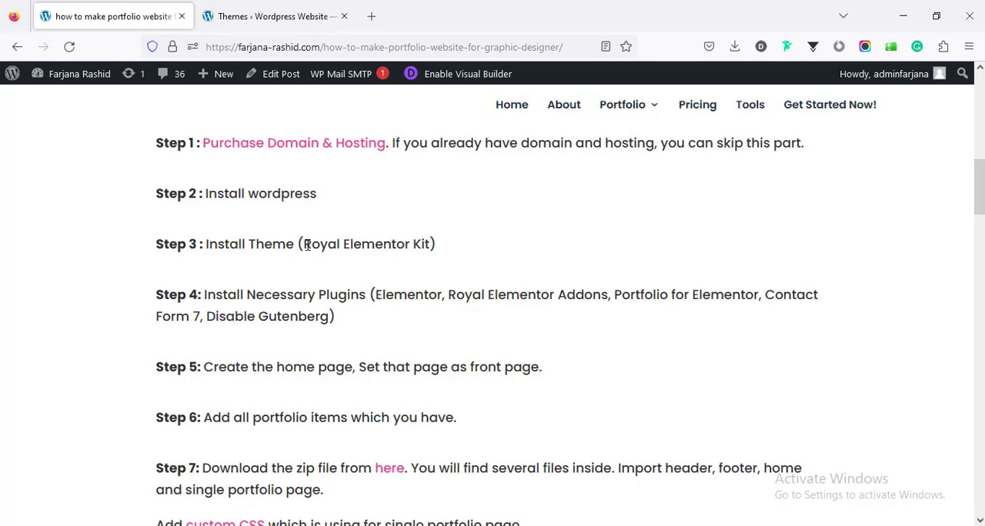
pyautogui.moveTo(306, 244); pyautogui.dragTo(431, 244)
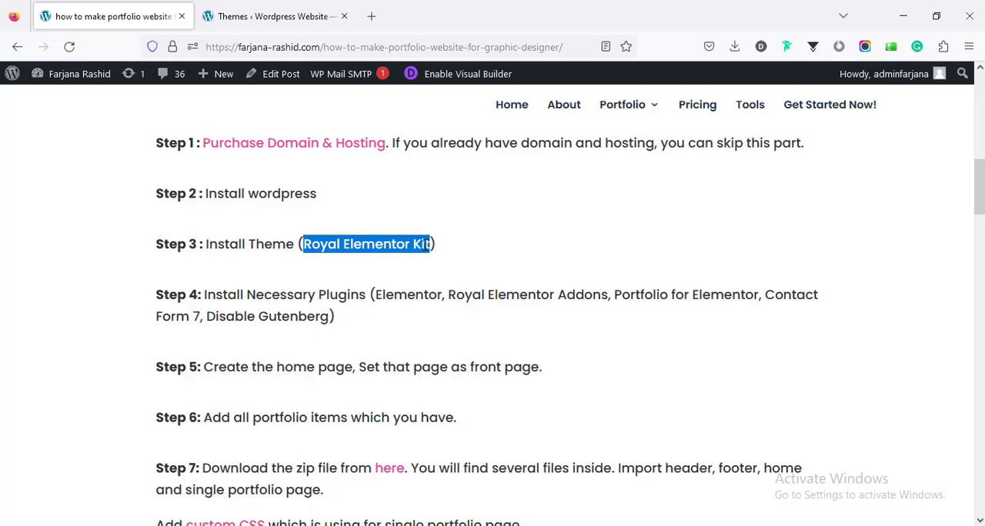
pyautogui.rightClick(420, 244)
pyautogui.click(433, 260)
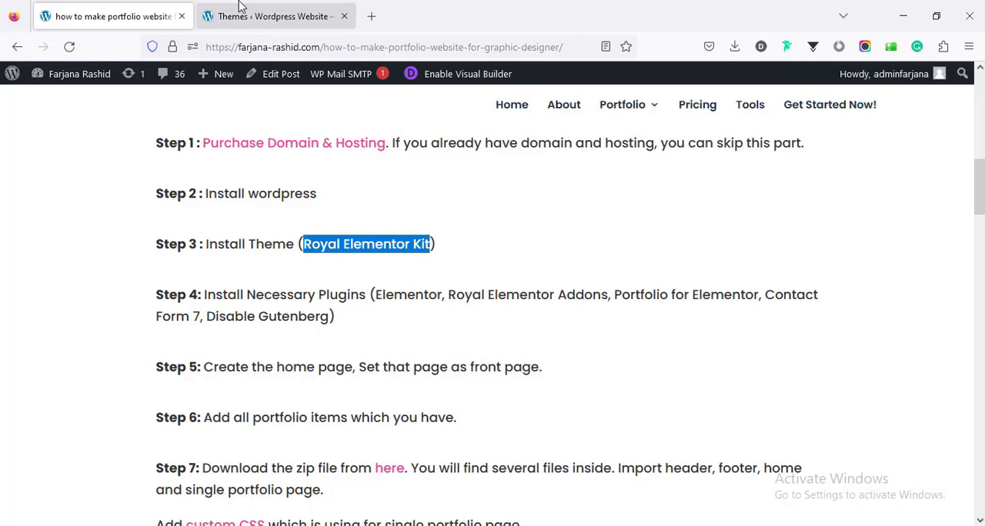
# Step: Search the available WordPress themes for Royal Elementor Kit, then install and activate that theme
pyautogui.click(246, 17)
pyautogui.click(273, 114)
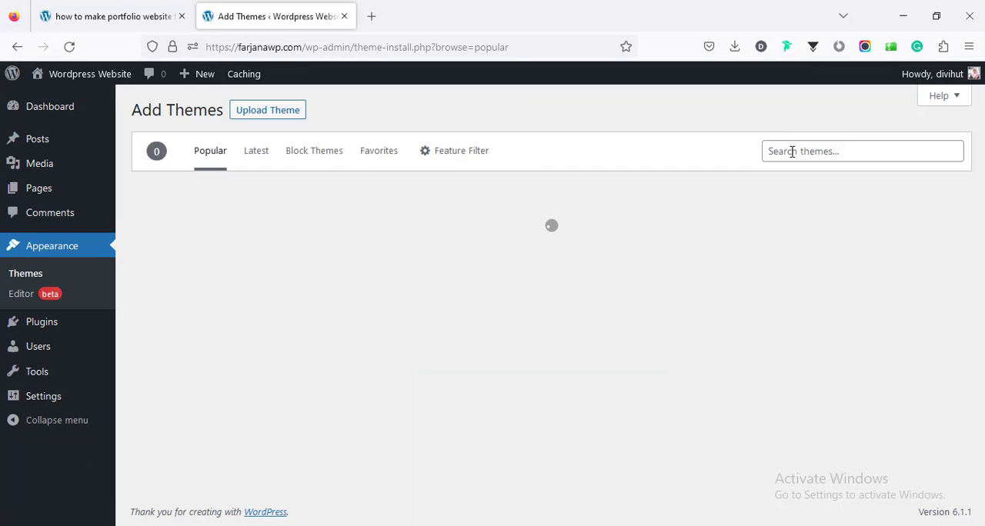
pyautogui.click(788, 152)
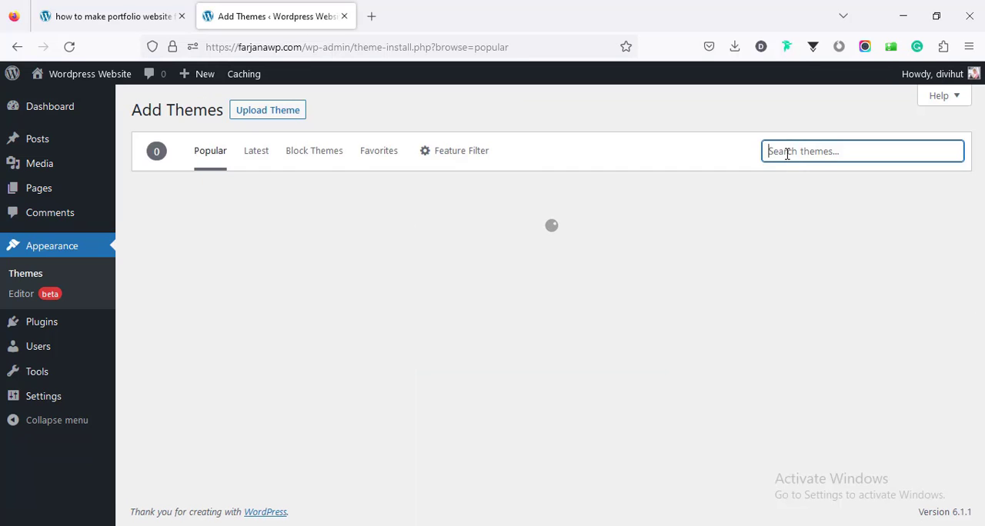
pyautogui.rightClick(786, 152)
pyautogui.click(804, 258)
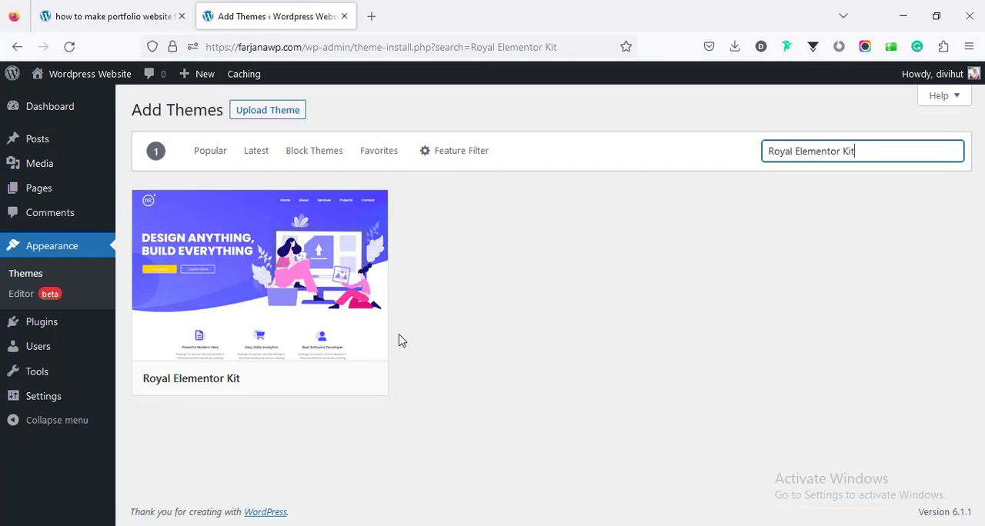
pyautogui.moveTo(186, 383)
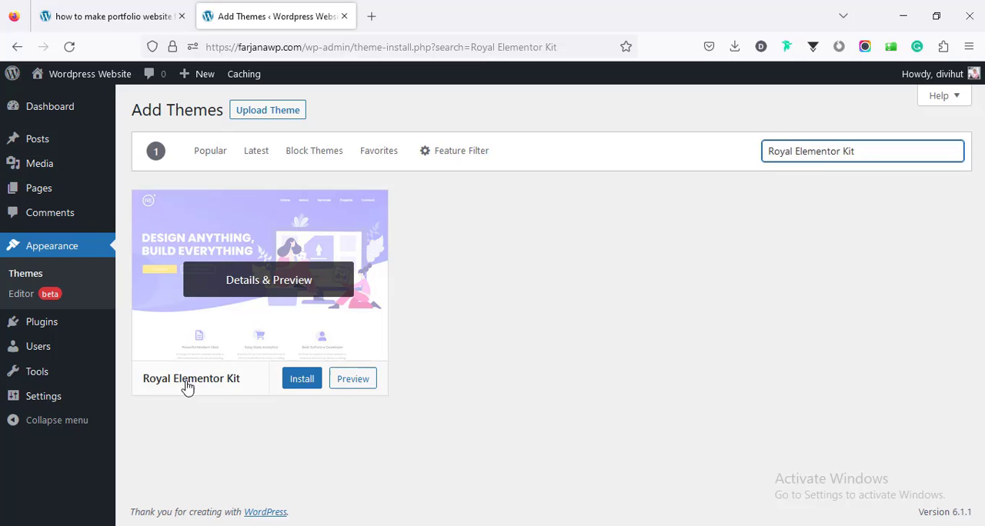
pyautogui.click(302, 377)
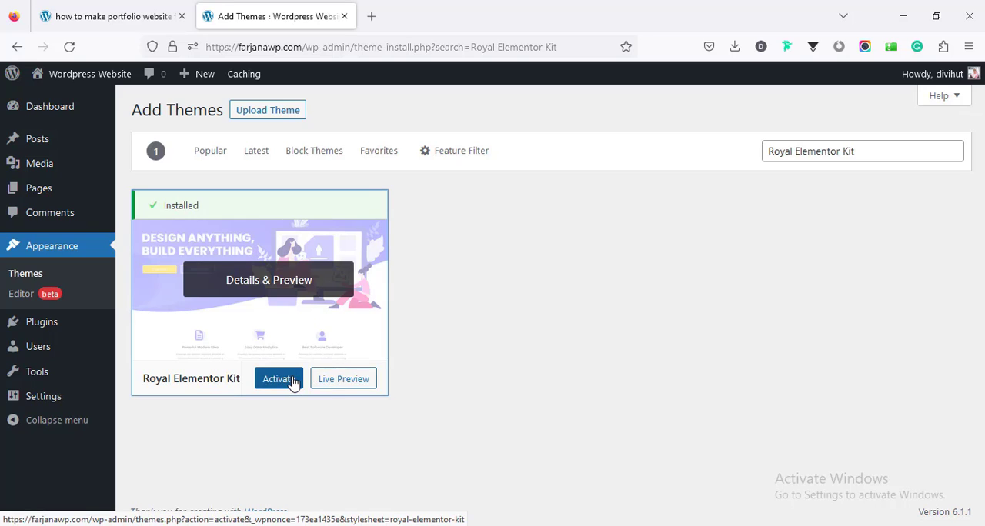
pyautogui.click(293, 380)
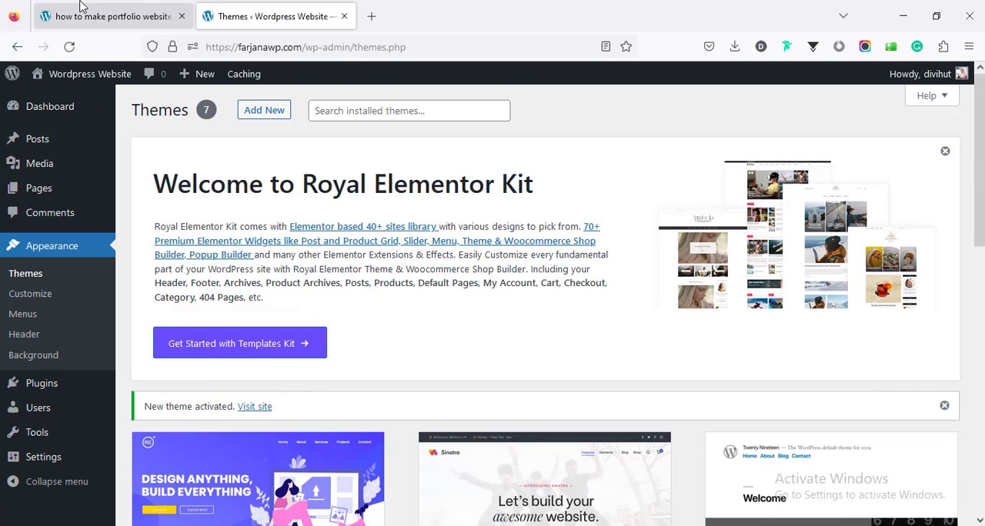
# Step: Copy the plugin name Elementor from Step 4 of the portfolio website guide
pyautogui.click(81, 8)
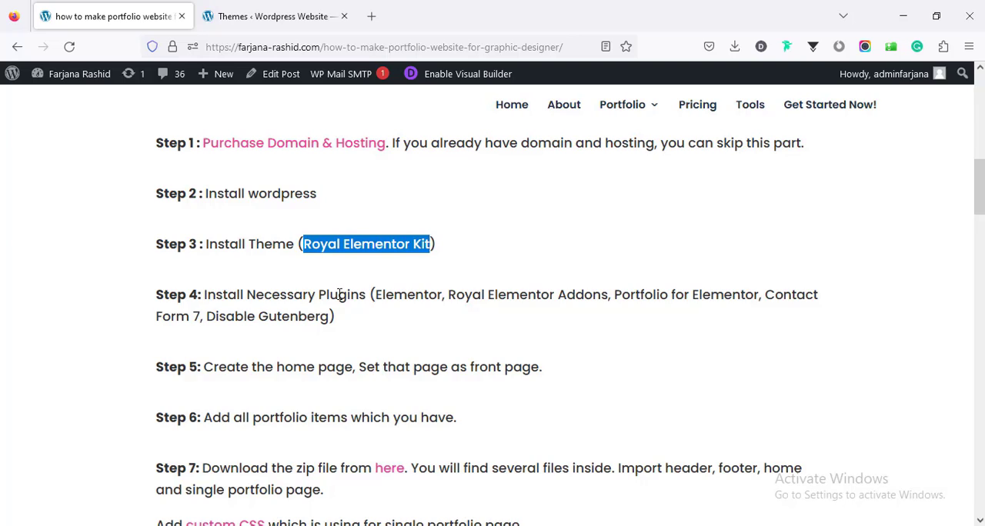
pyautogui.doubleClick(377, 296)
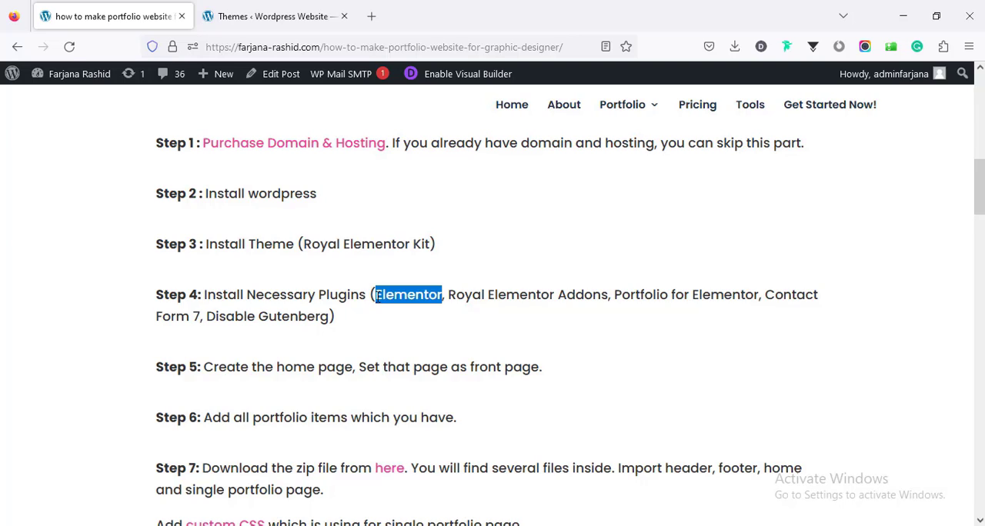
pyautogui.rightClick(391, 291)
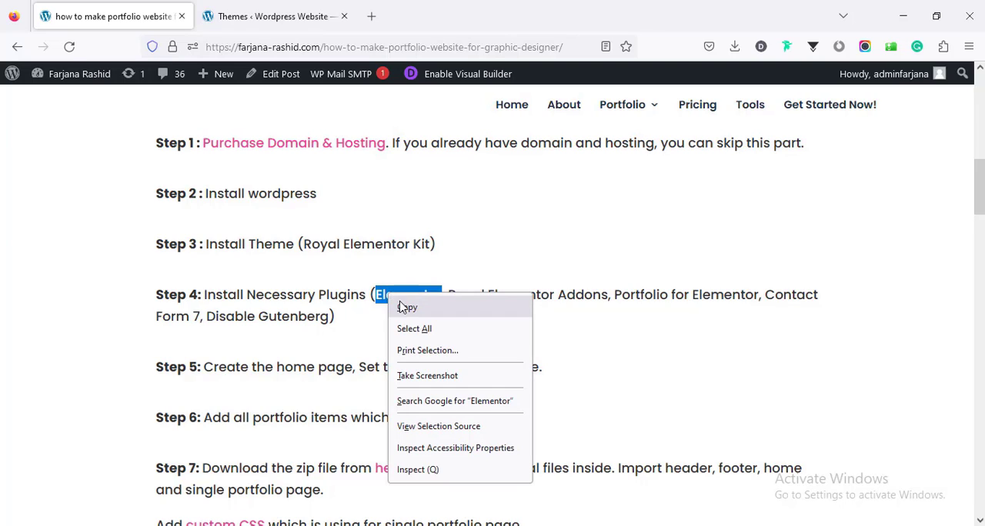
pyautogui.click(406, 308)
# Step: On the site's Add Plugins page, search for Elementor and install the Elementor Website Builder plugin
pyautogui.click(264, 16)
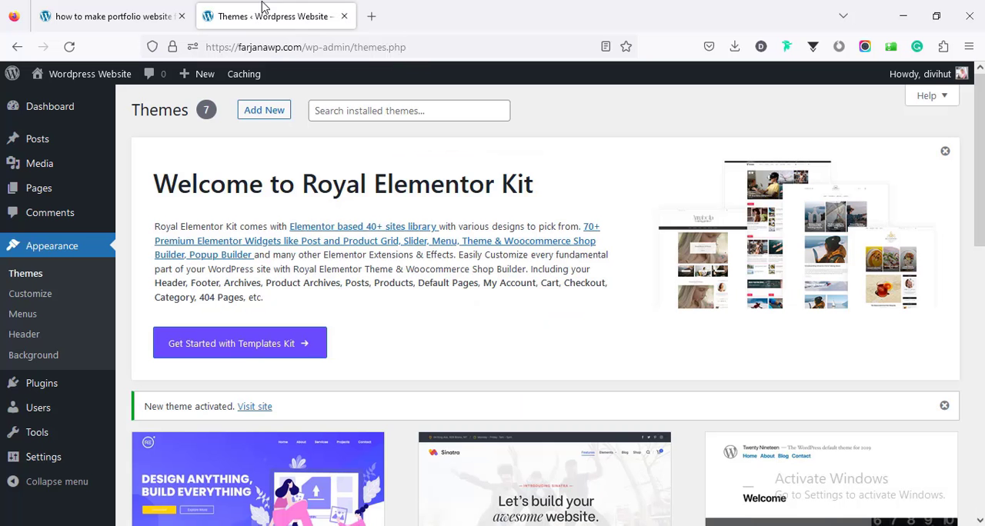
pyautogui.moveTo(75, 394)
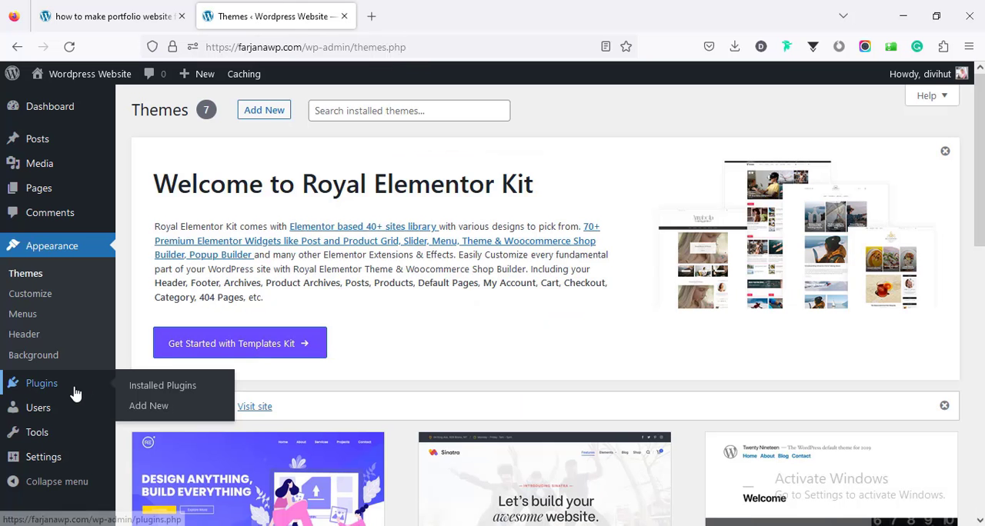
pyautogui.click(142, 405)
pyautogui.click(944, 141)
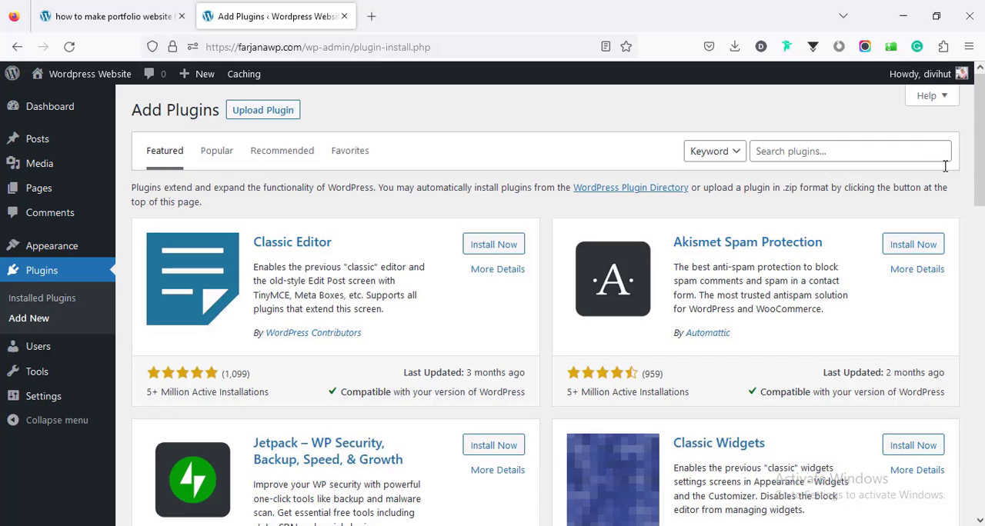
pyautogui.click(880, 152)
pyautogui.rightClick(863, 157)
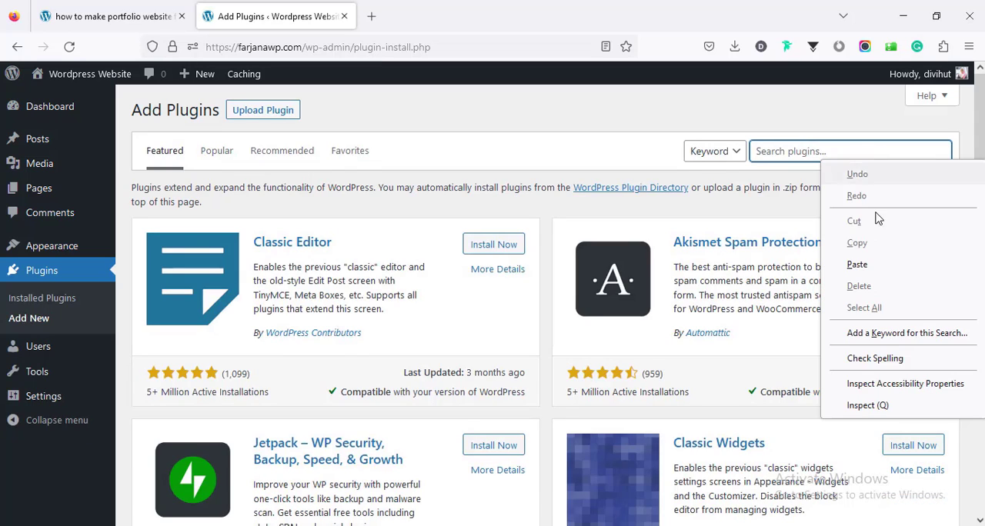
pyautogui.click(881, 200)
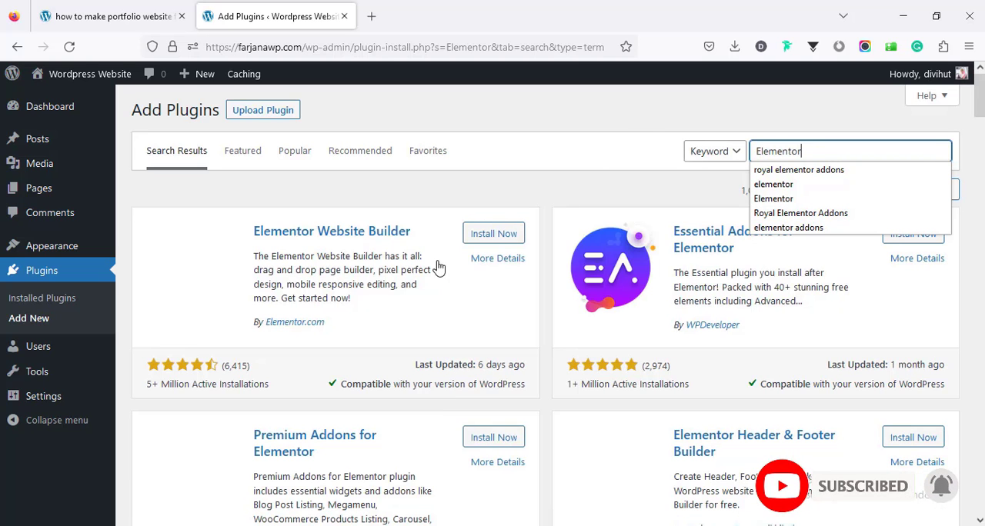
pyautogui.click(492, 236)
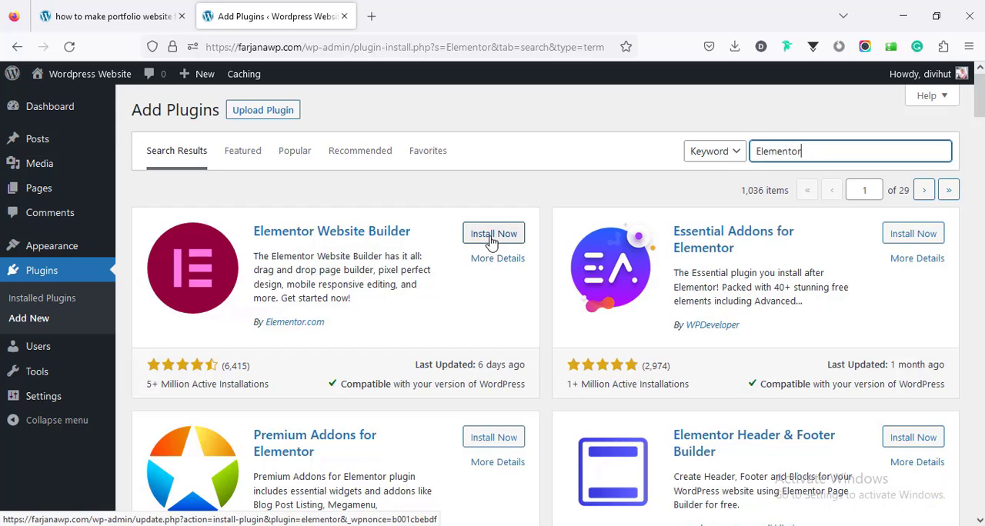
# Step: Search the plugins for Royal Elementor Addons, using the name copied from Step 4 of the guide, and install Royal Elementor Addons and Templates
pyautogui.click(114, 16)
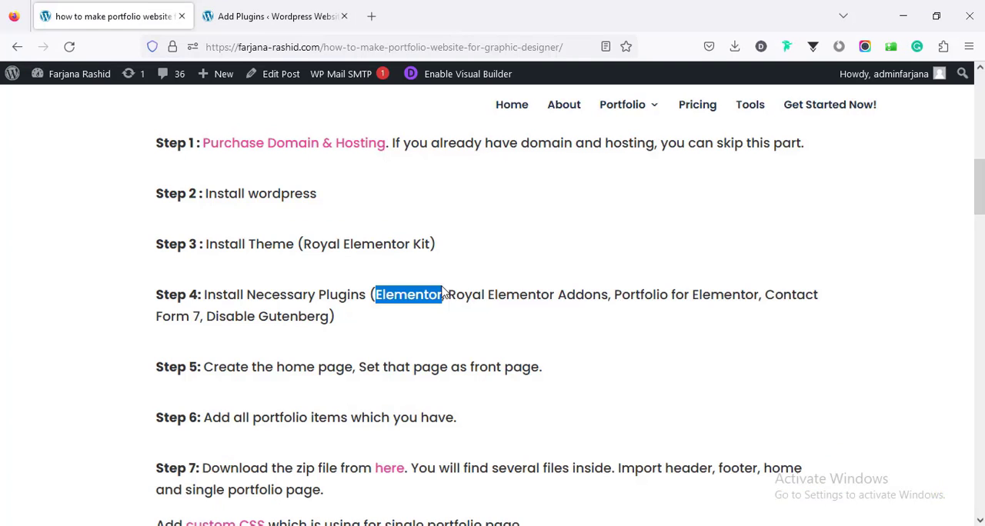
pyautogui.moveTo(448, 298); pyautogui.dragTo(610, 297)
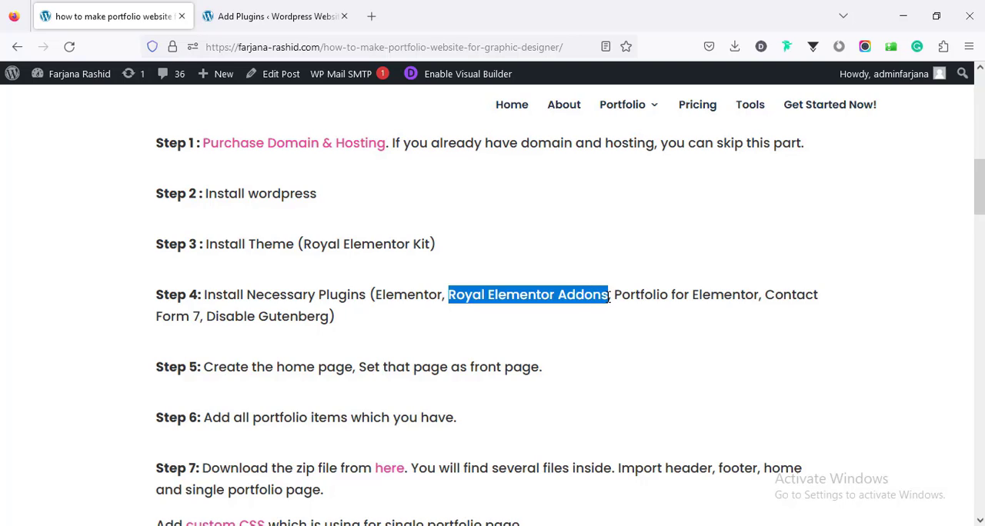
pyautogui.rightClick(583, 296)
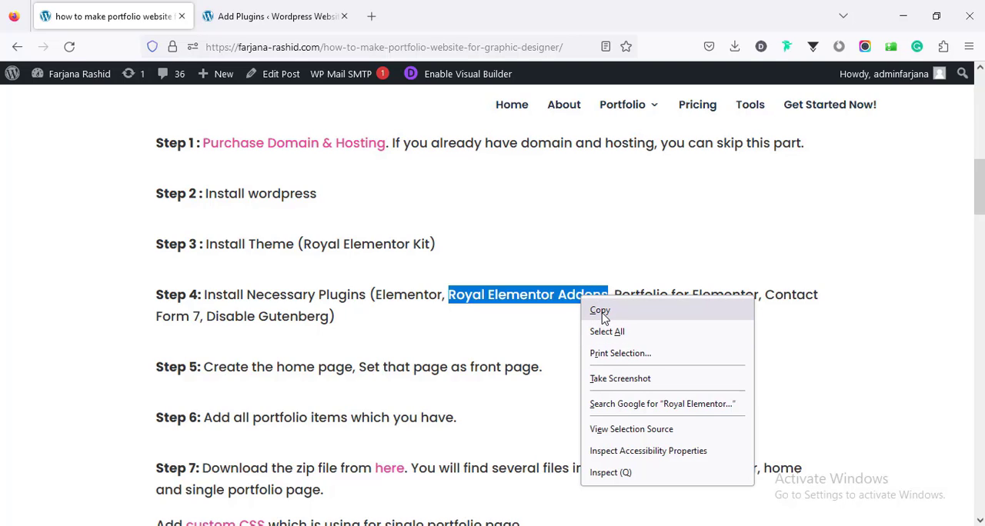
pyautogui.click(601, 311)
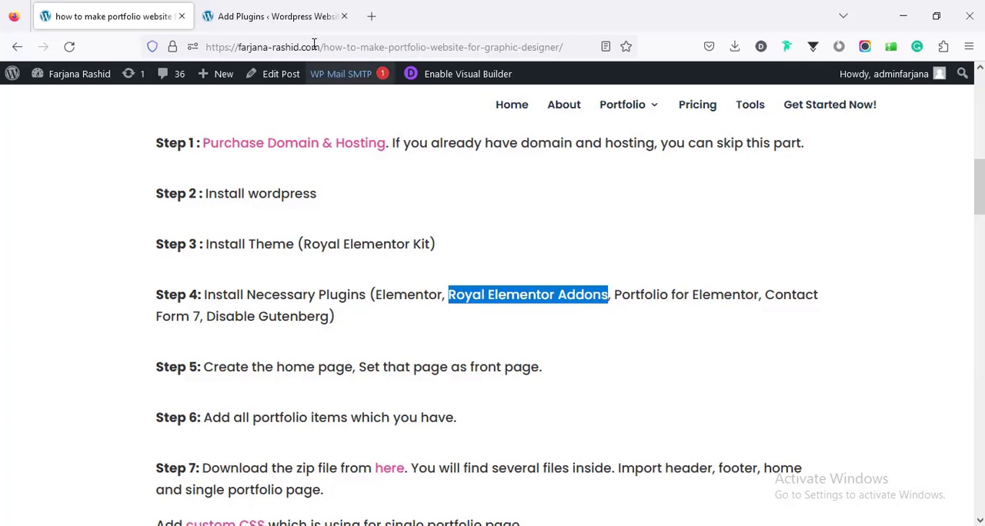
pyautogui.click(277, 16)
pyautogui.doubleClick(784, 151)
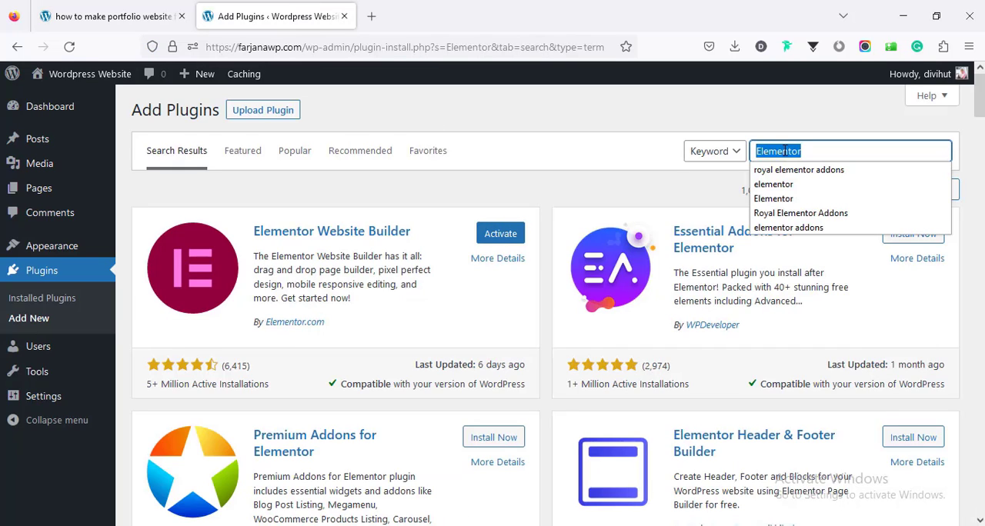
pyautogui.hotkey('ctrl', 'v')
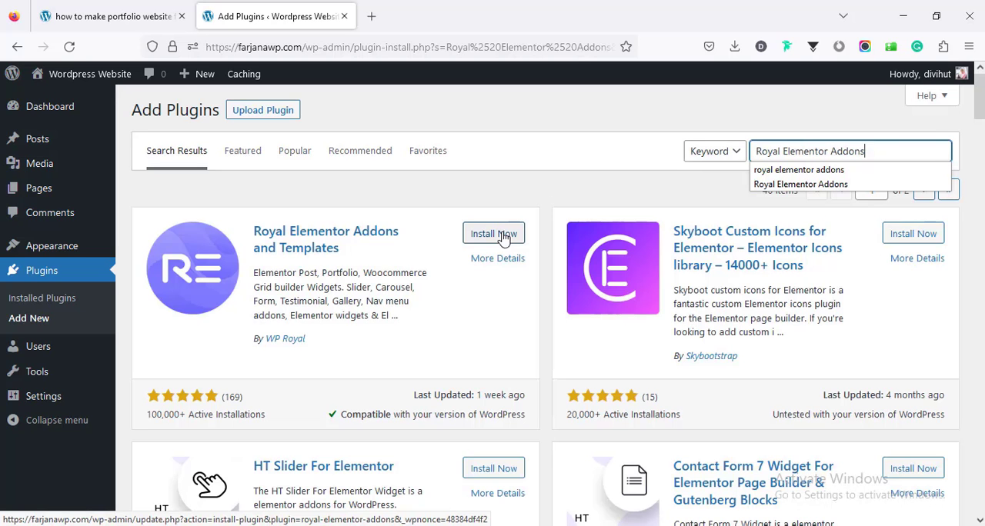
pyautogui.click(503, 235)
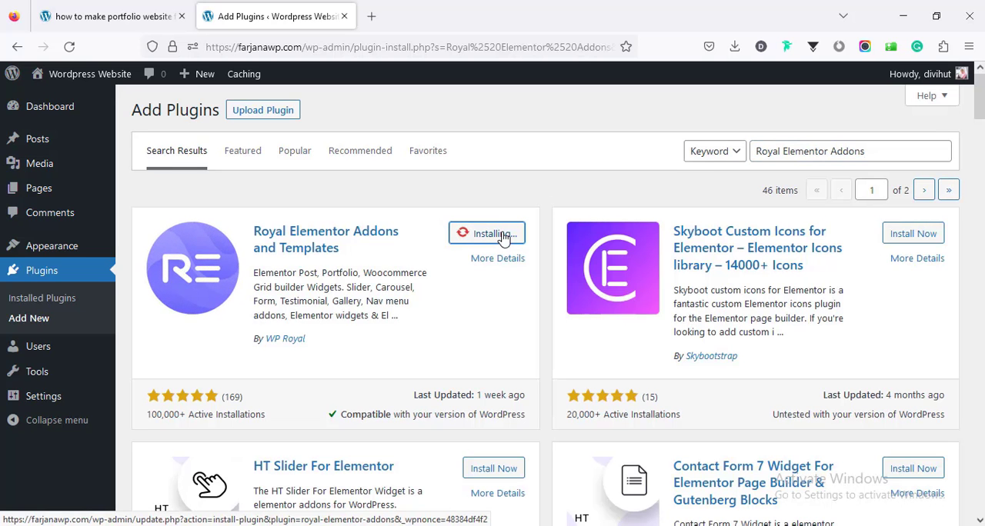
# Step: Search the plugins for Portfolio for Elementor, copied from Step 4 of the guide, and install the PowerFolio plugin
pyautogui.click(122, 19)
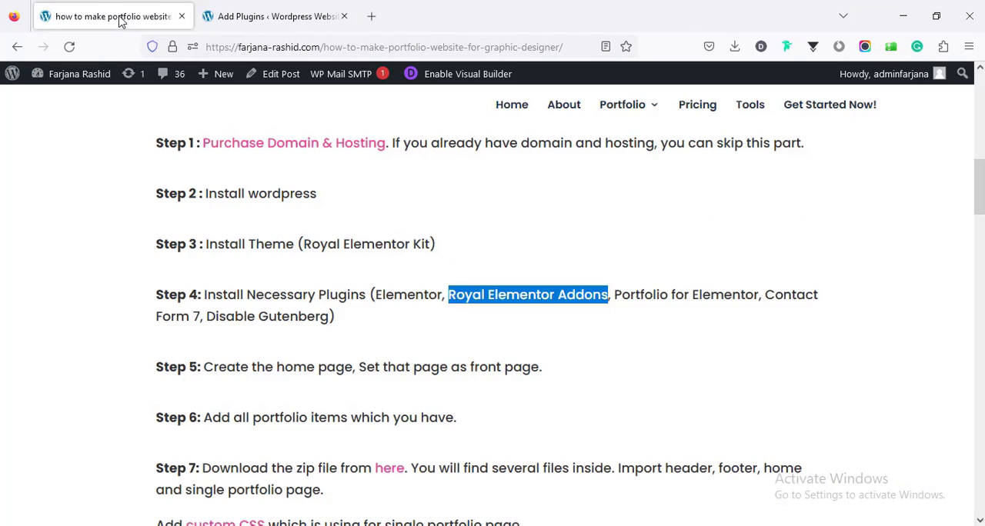
pyautogui.moveTo(617, 296); pyautogui.dragTo(760, 297)
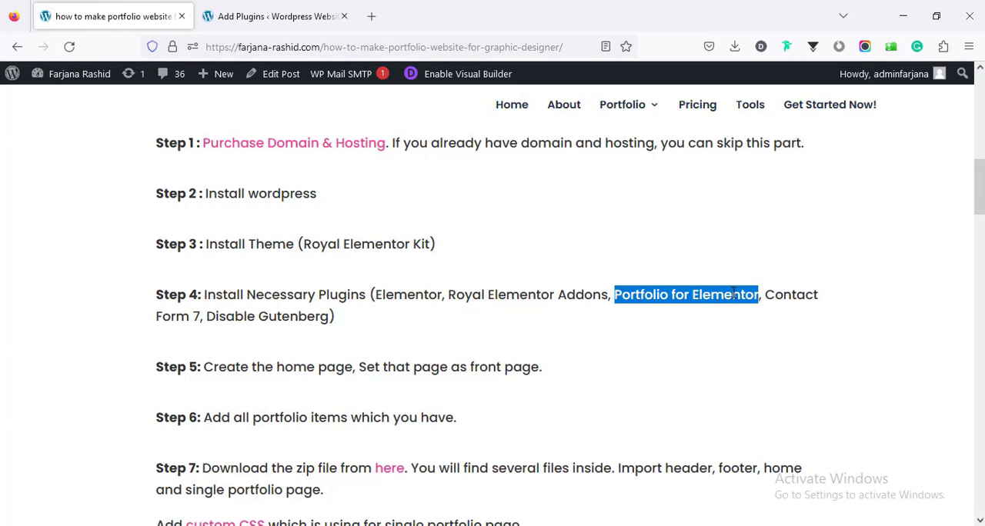
pyautogui.rightClick(726, 292)
pyautogui.click(743, 310)
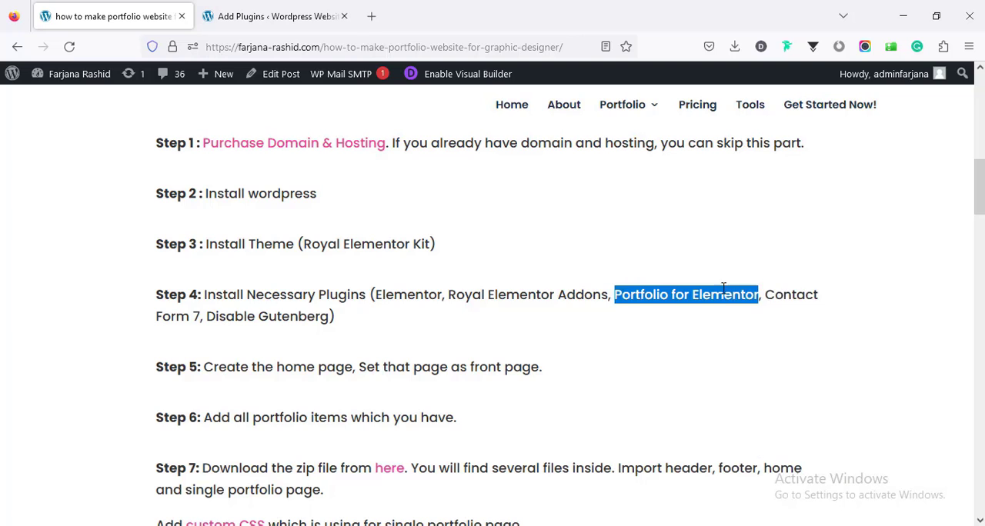
pyautogui.click(277, 16)
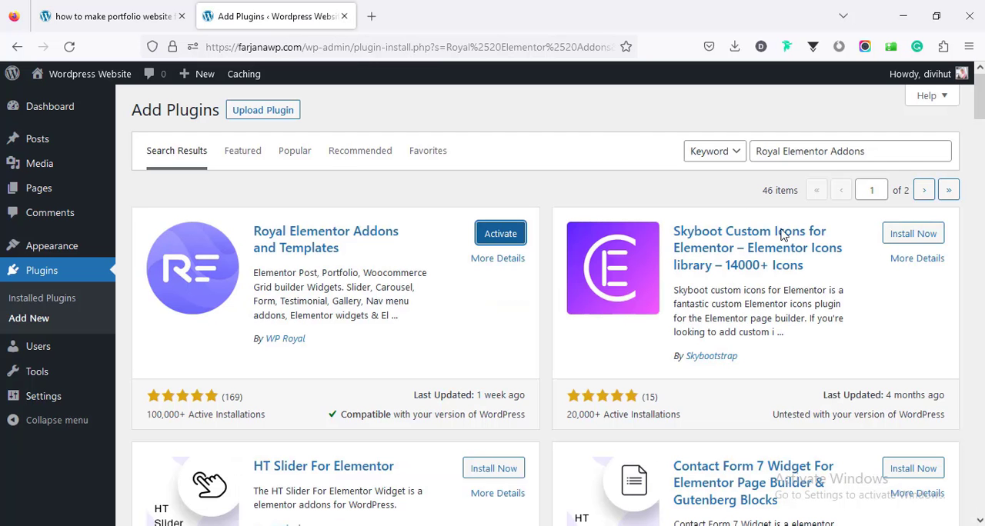
pyautogui.tripleClick(796, 158)
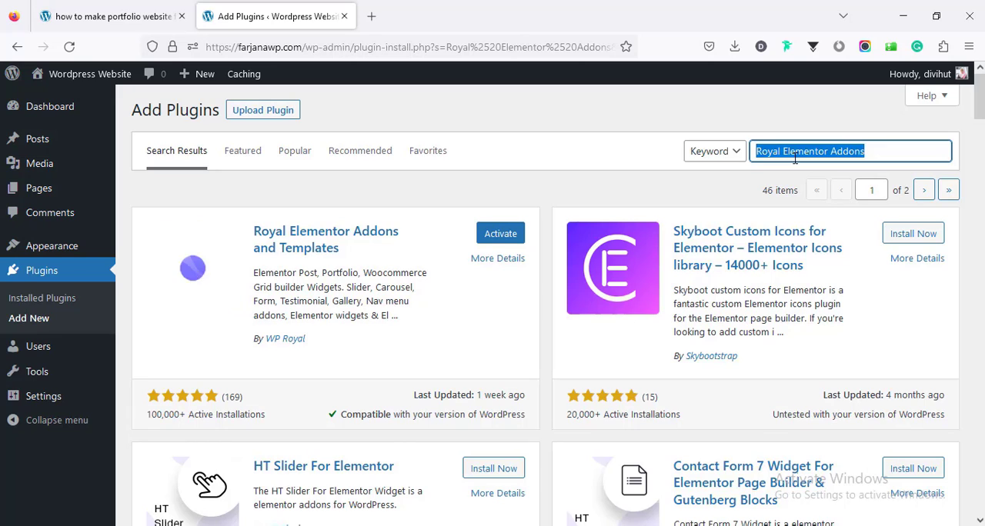
pyautogui.hotkey('ctrl', 'v')
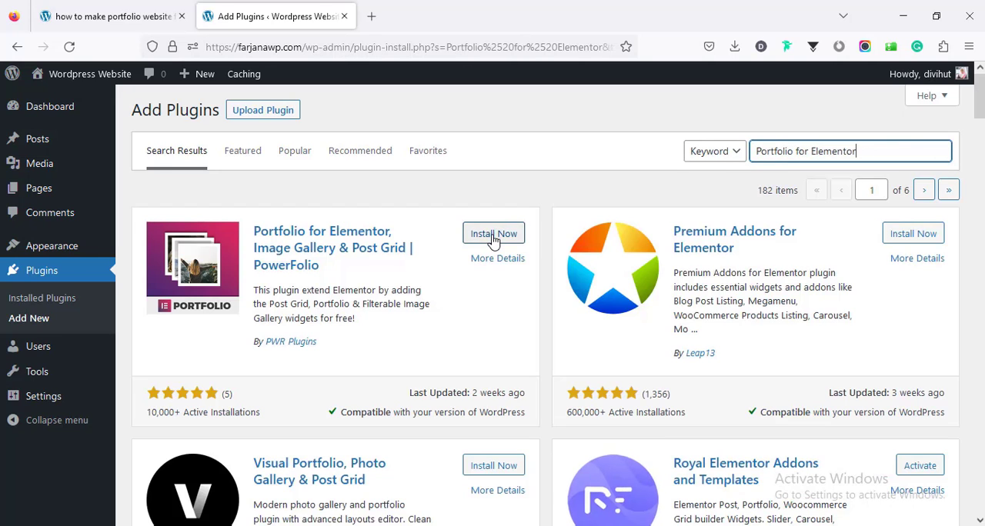
pyautogui.click(493, 235)
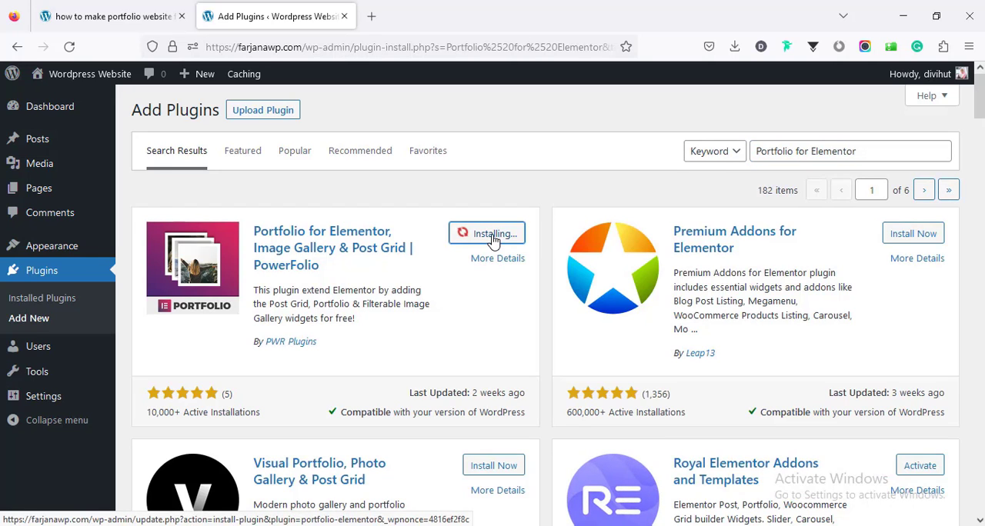
# Step: Copy the name Contact Form 7 from Step 4 of the guide, then search for that plugin and install it
pyautogui.click(100, 11)
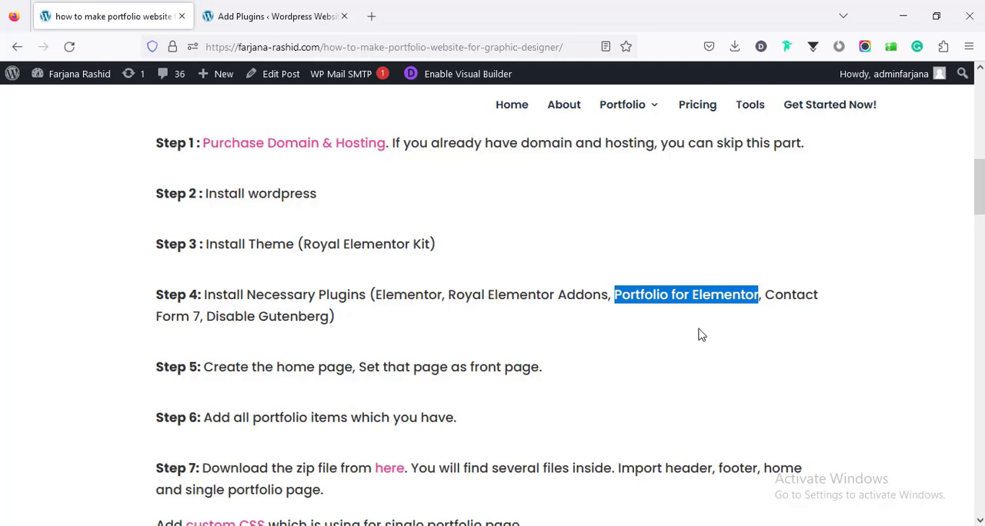
pyautogui.moveTo(766, 297); pyautogui.dragTo(198, 317)
pyautogui.rightClick(190, 315)
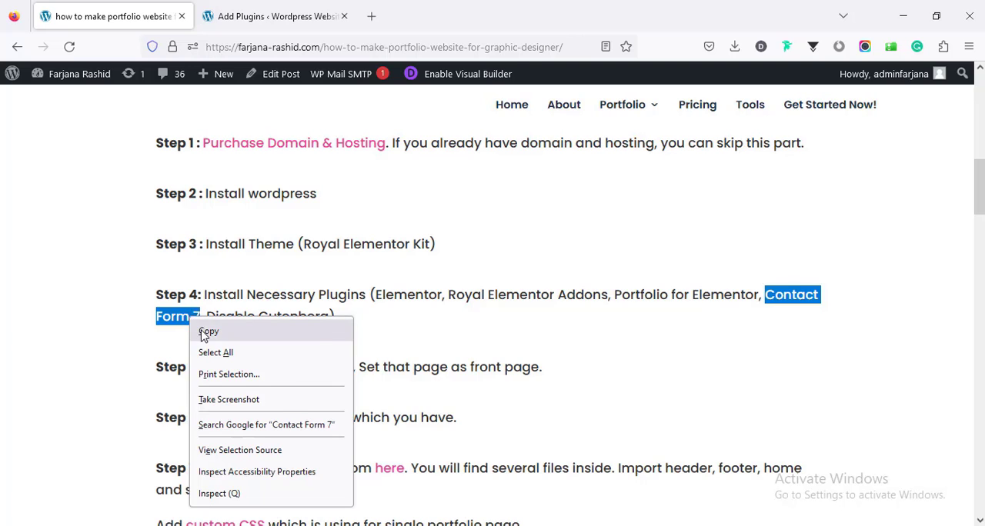
pyautogui.click(204, 331)
pyautogui.click(277, 16)
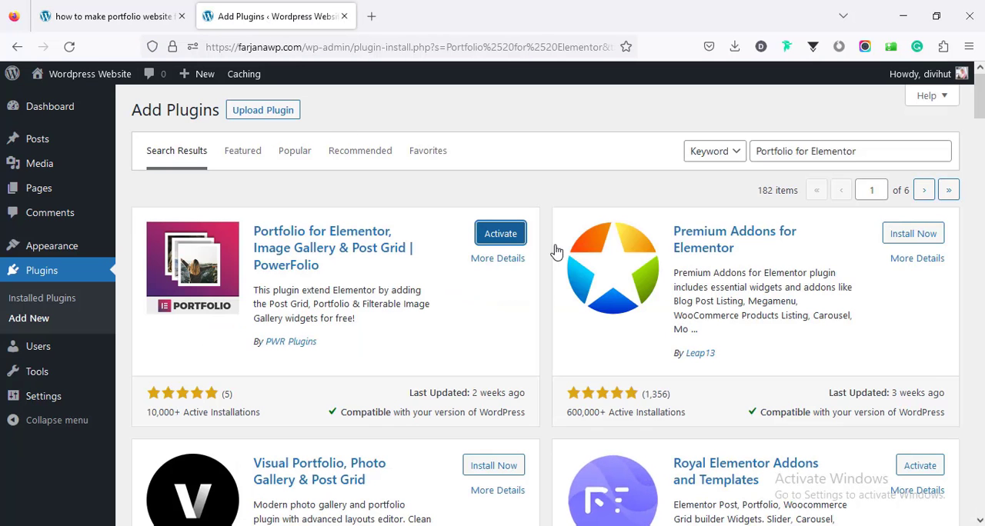
pyautogui.tripleClick(782, 153)
pyautogui.hotkey('ctrl', 'v')
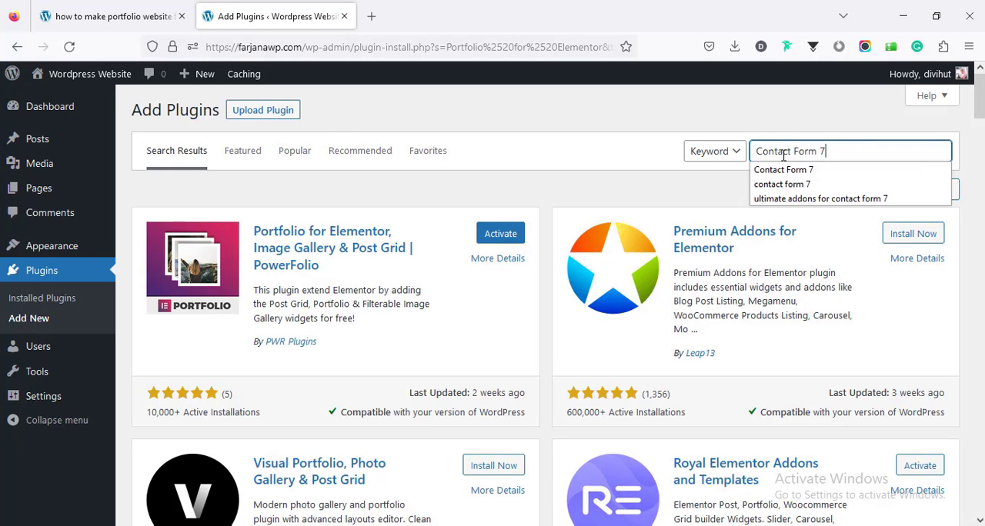
pyautogui.press('Return')
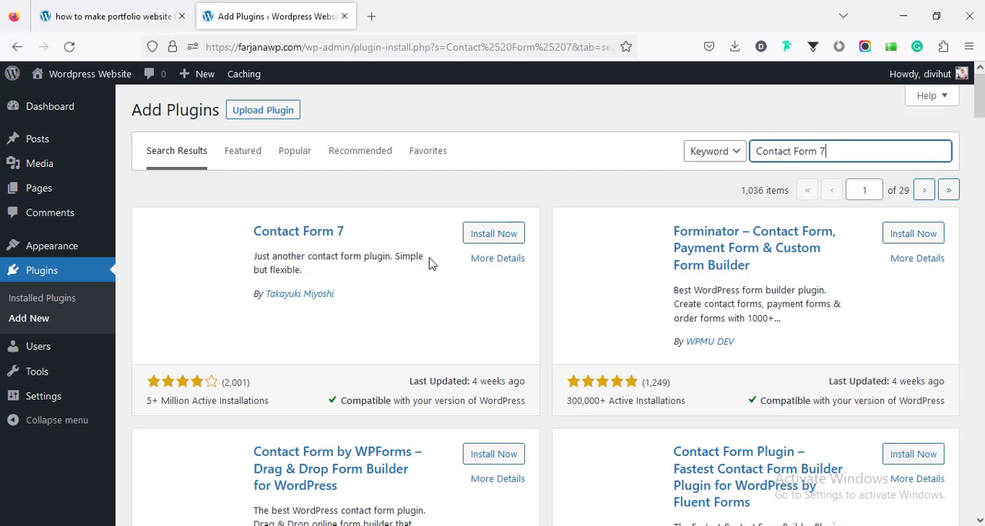
pyautogui.click(478, 234)
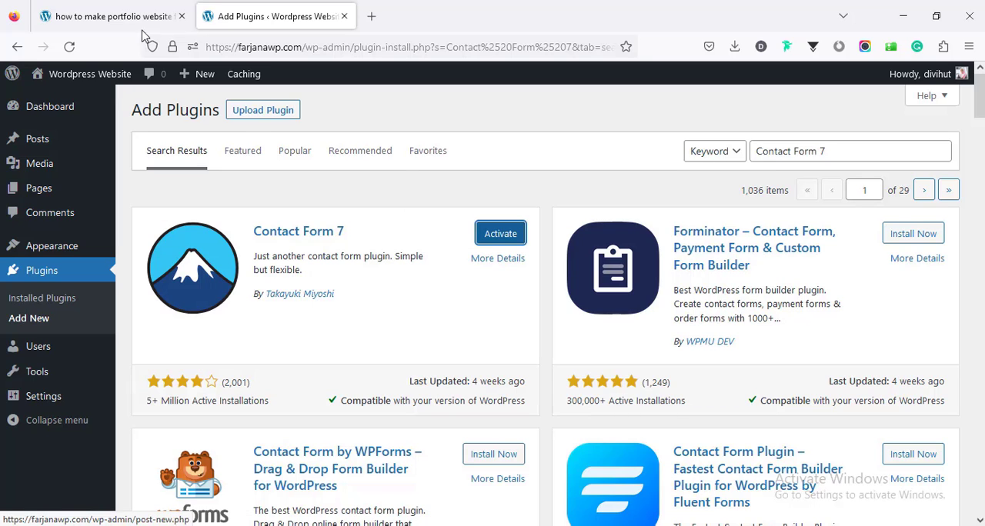
# Step: Copy the name Disable Gutenberg from Step 4 of the guide, then search the site's plugins for it and install the Disable Gutenberg plugin
pyautogui.click(121, 11)
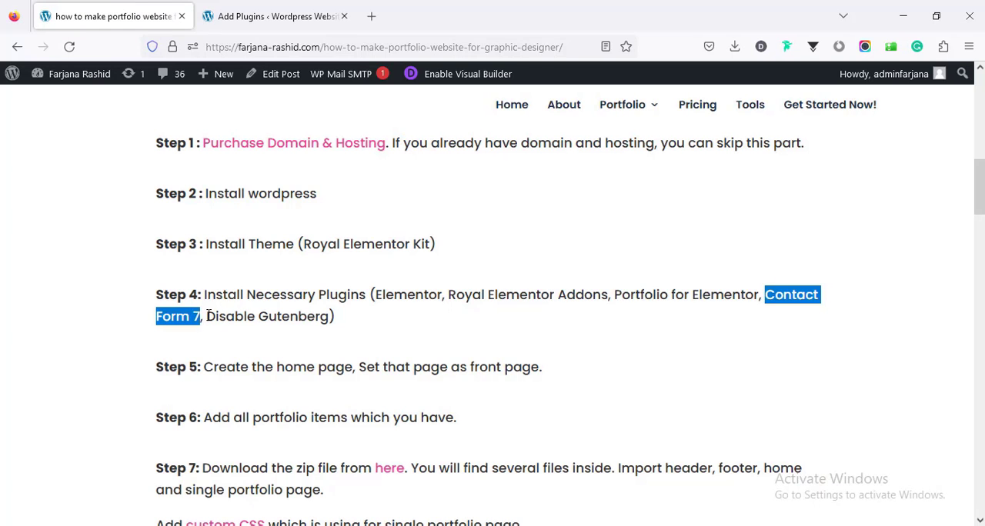
pyautogui.moveTo(208, 316); pyautogui.dragTo(329, 325)
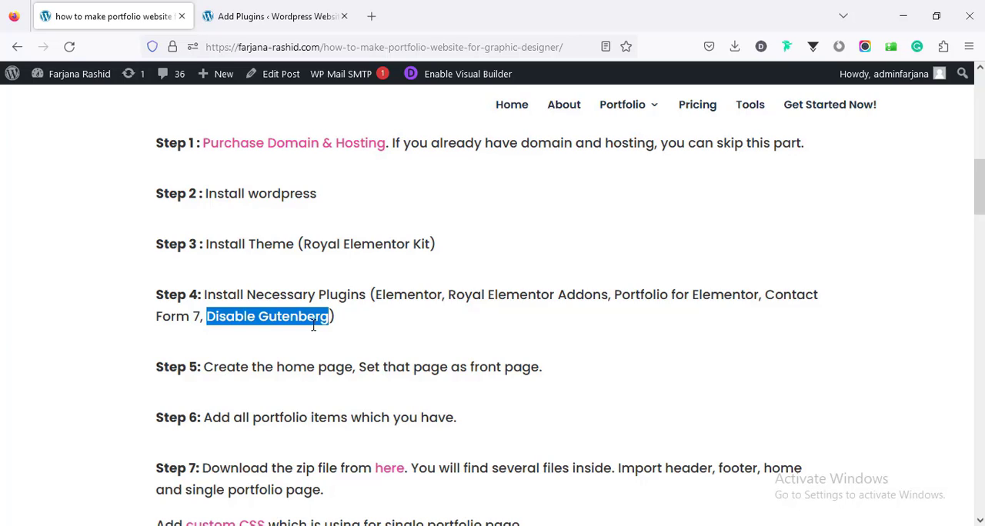
pyautogui.rightClick(293, 314)
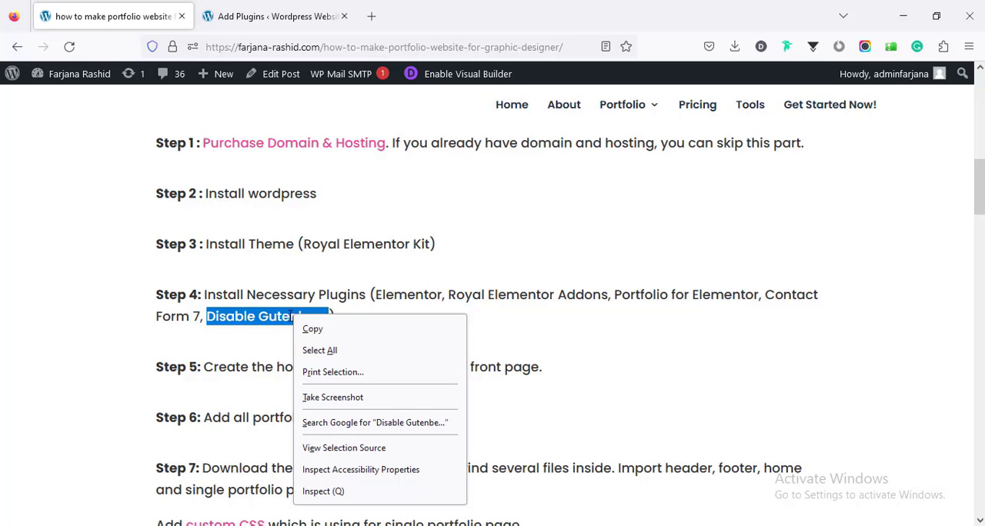
pyautogui.click(313, 330)
pyautogui.click(273, 16)
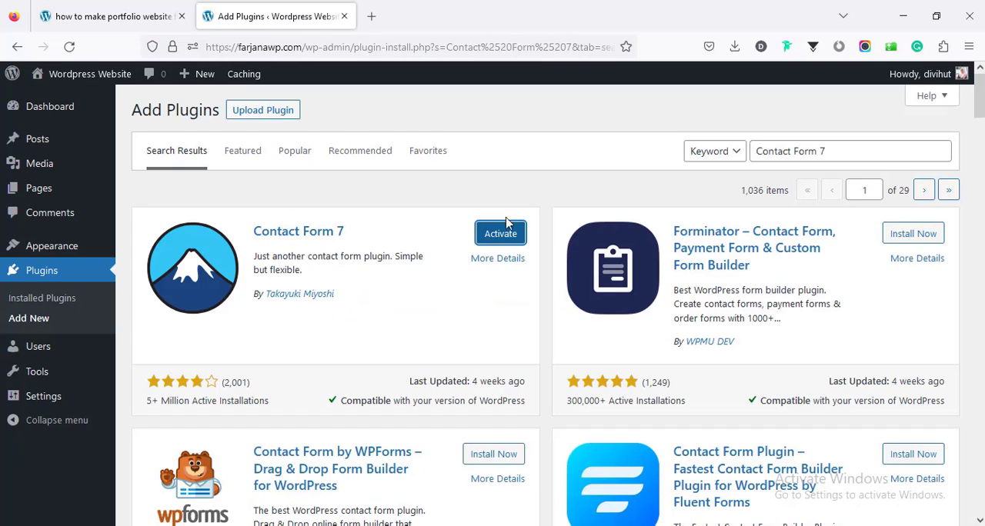
pyautogui.tripleClick(764, 151)
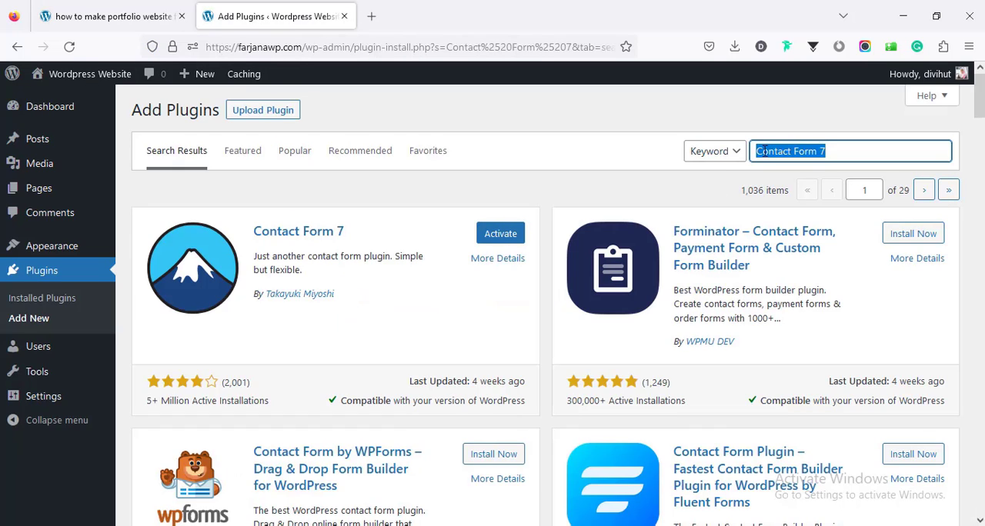
pyautogui.hotkey('ctrl', 'v')
pyautogui.press('Return')
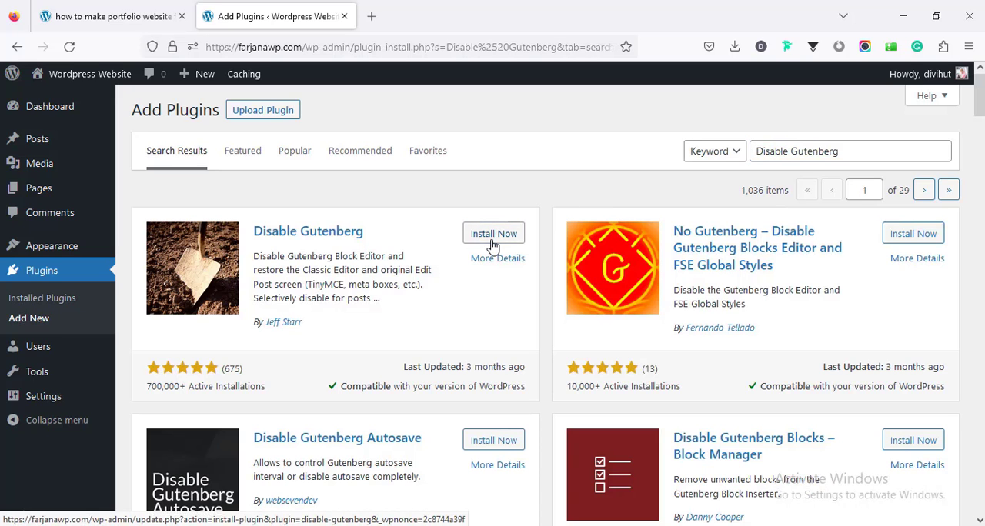
pyautogui.click(492, 234)
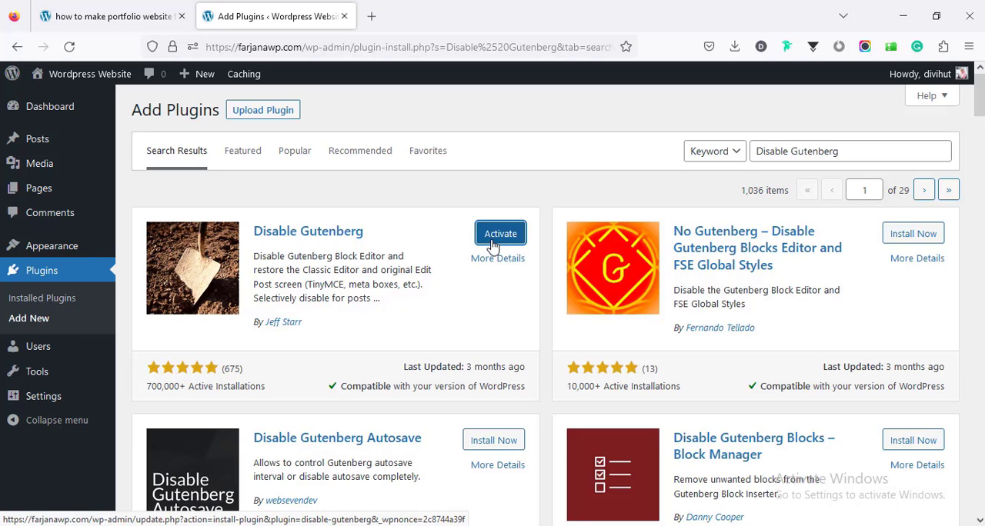
# Step: Activate all the installed plugins together with a bulk action on the Installed Plugins list
pyautogui.click(59, 305)
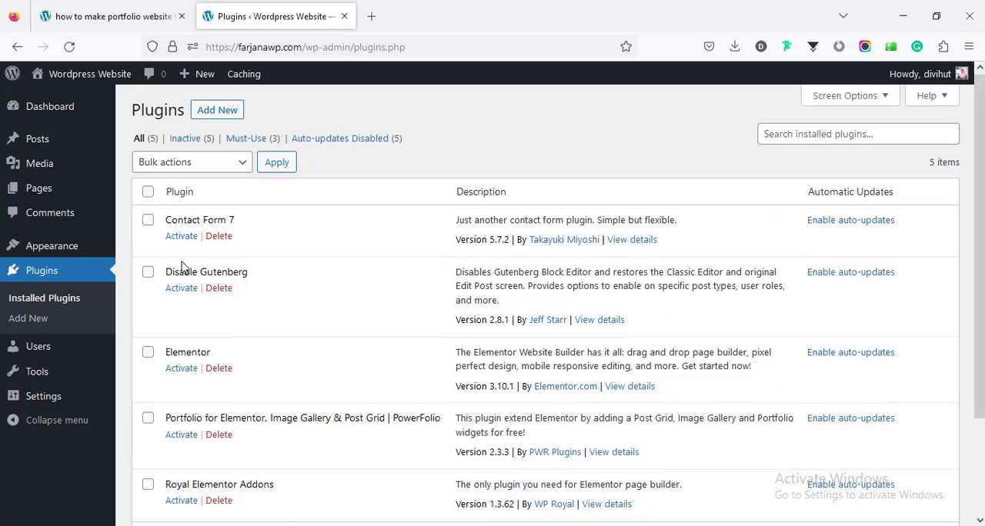
pyautogui.click(148, 192)
pyautogui.click(170, 164)
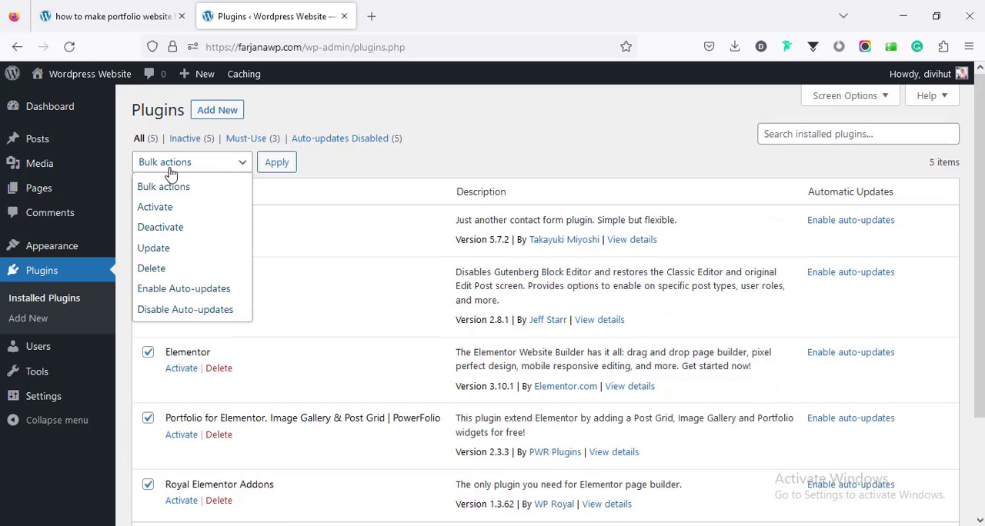
pyautogui.click(176, 209)
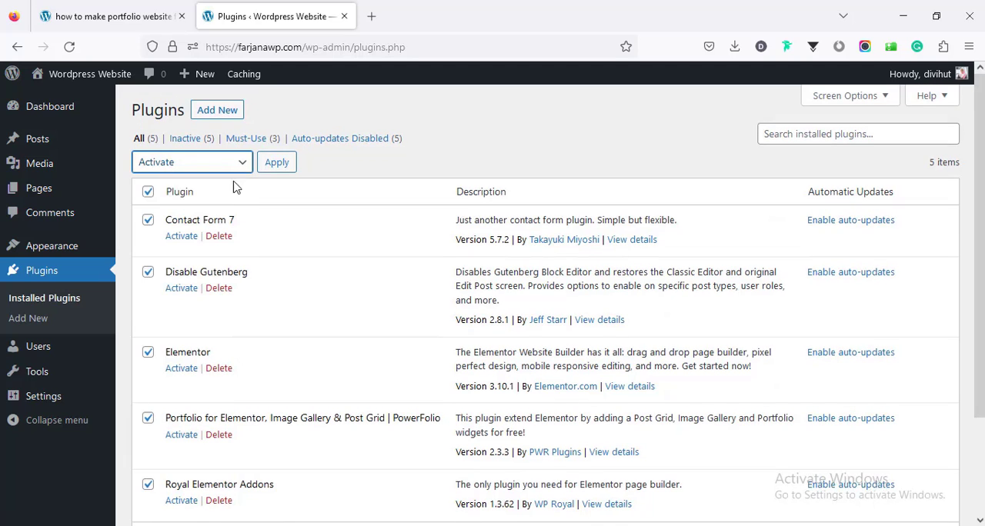
pyautogui.click(282, 164)
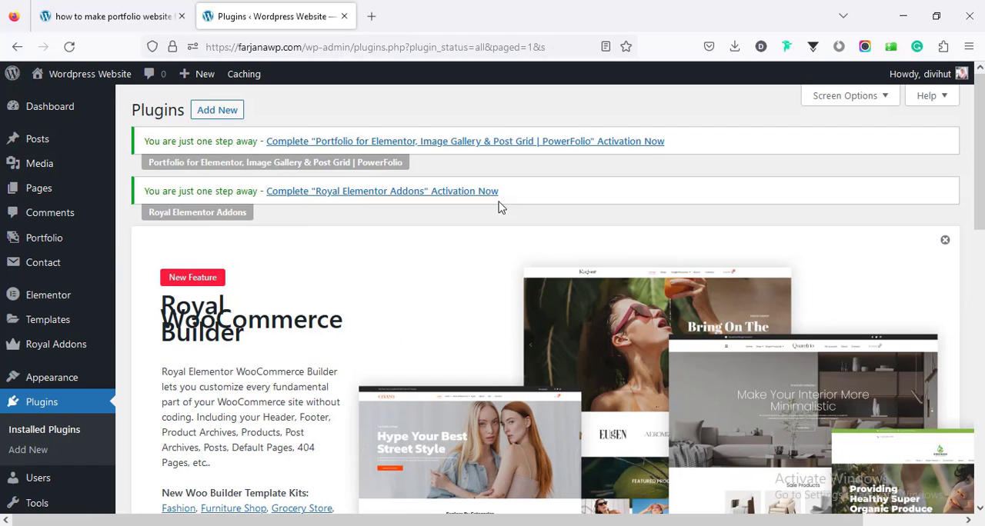
pyautogui.moveTo(976, 176); pyautogui.dragTo(150, 9)
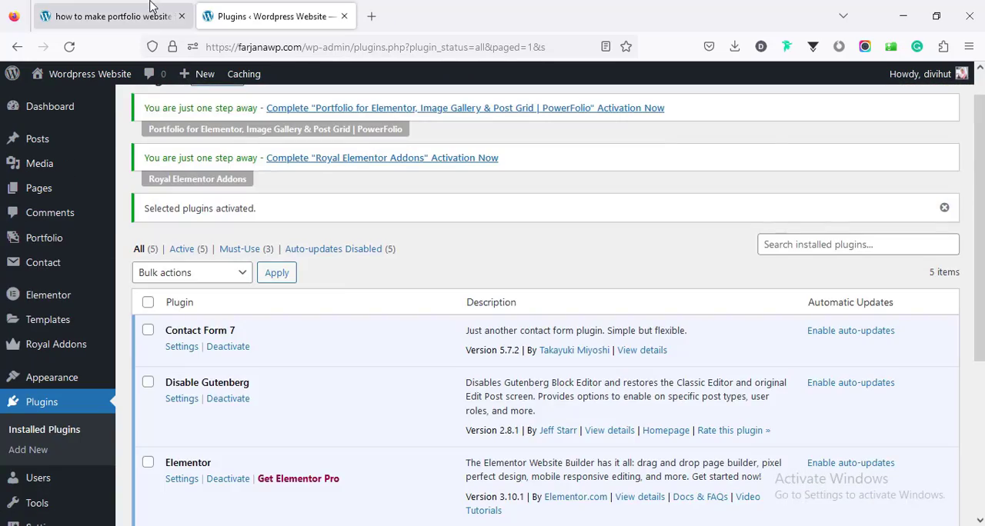
# Step: Check Step 5 of the guide, then create a new page titled Home on the WordPress site and publish it
pyautogui.click(143, 11)
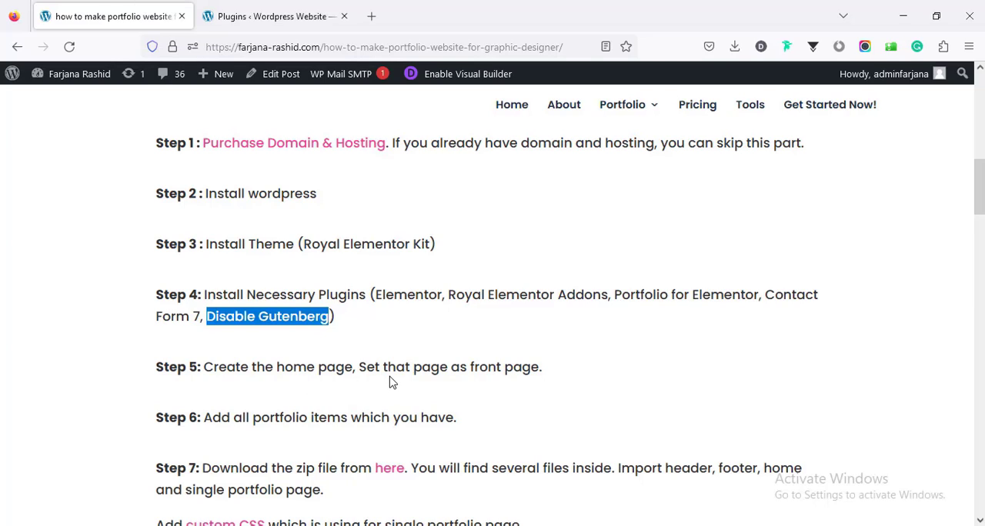
pyautogui.click(268, 11)
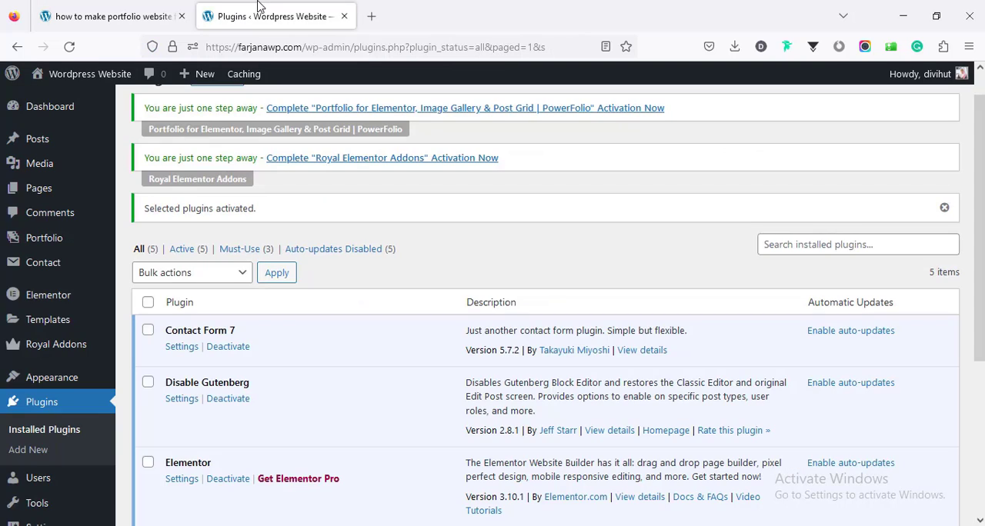
pyautogui.click(42, 195)
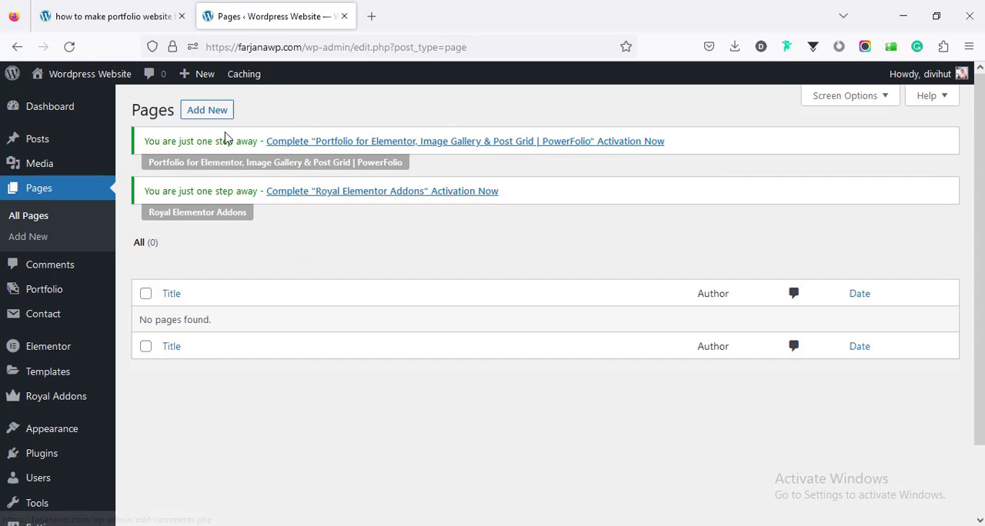
pyautogui.click(207, 111)
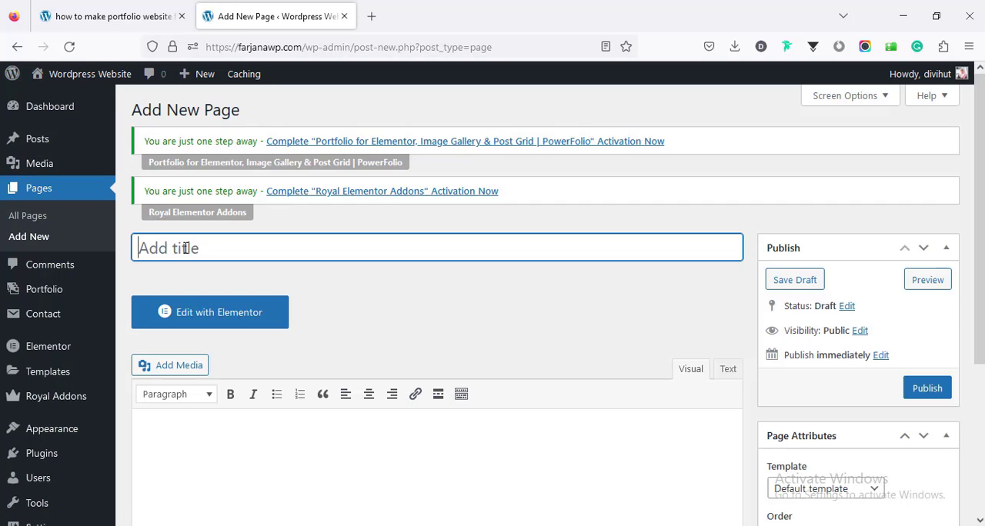
pyautogui.write('Home')
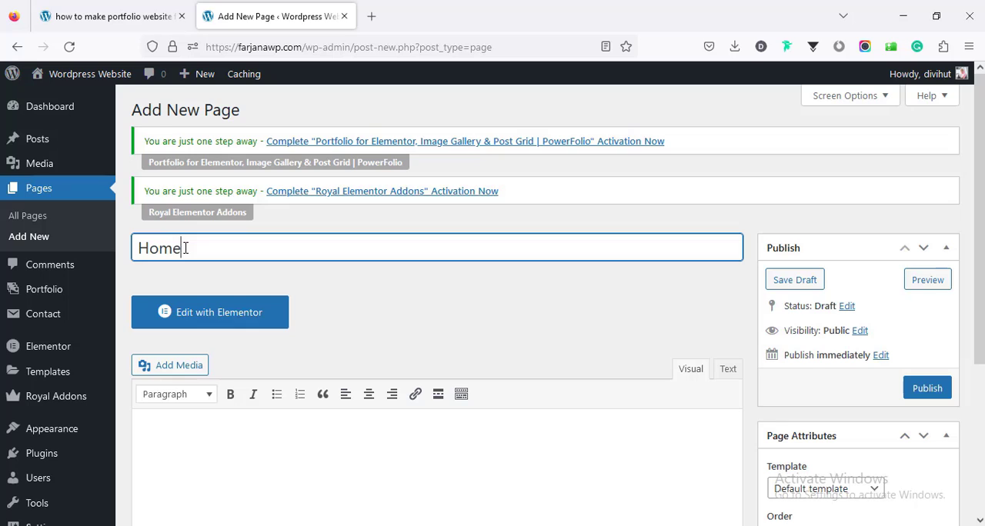
pyautogui.click(927, 389)
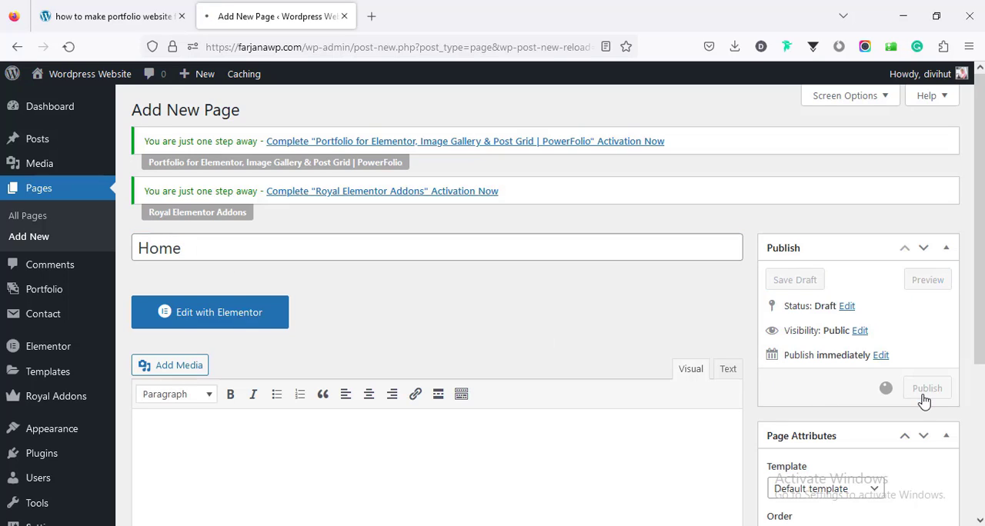
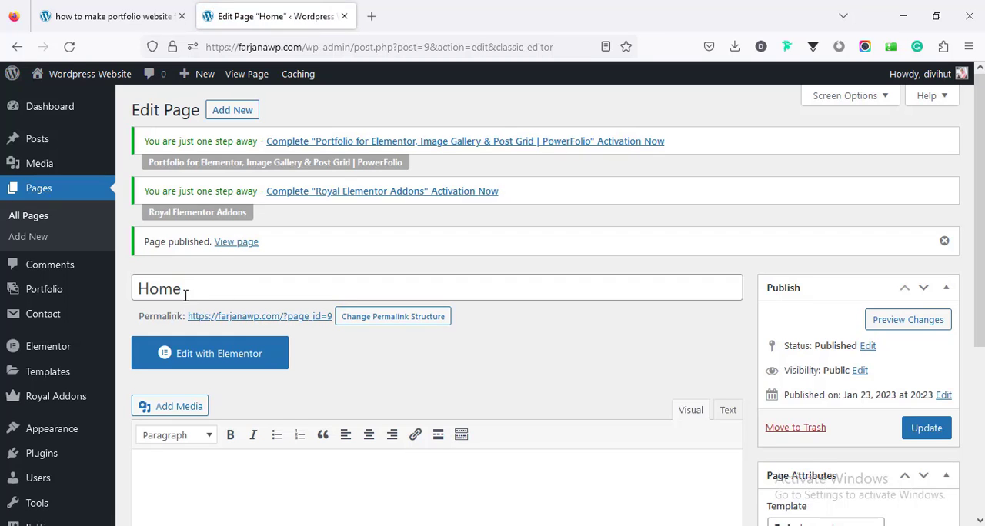
# Step: Set the homepage display to a static page in the Reading Settings, using Home as the homepage, and save the changes
pyautogui.scroll(-3, 88, 413)
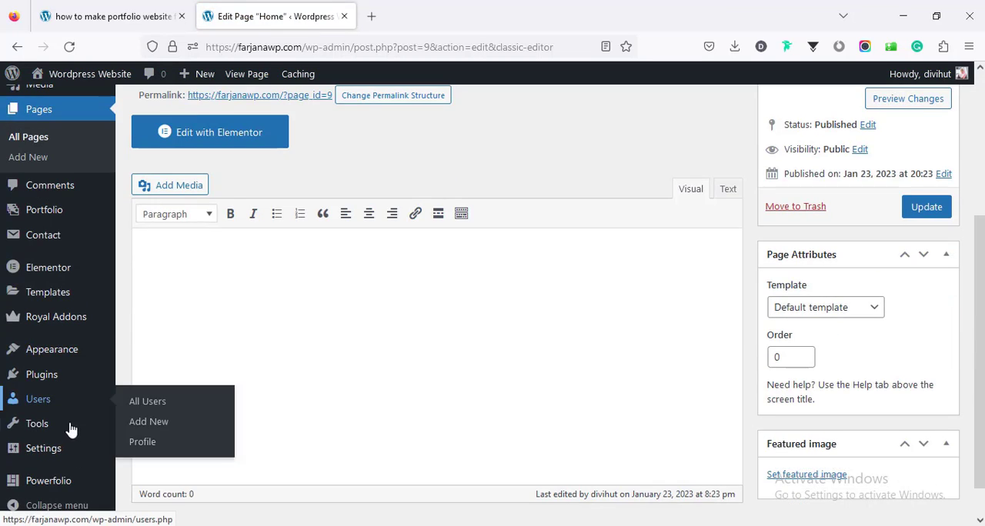
pyautogui.moveTo(27, 453)
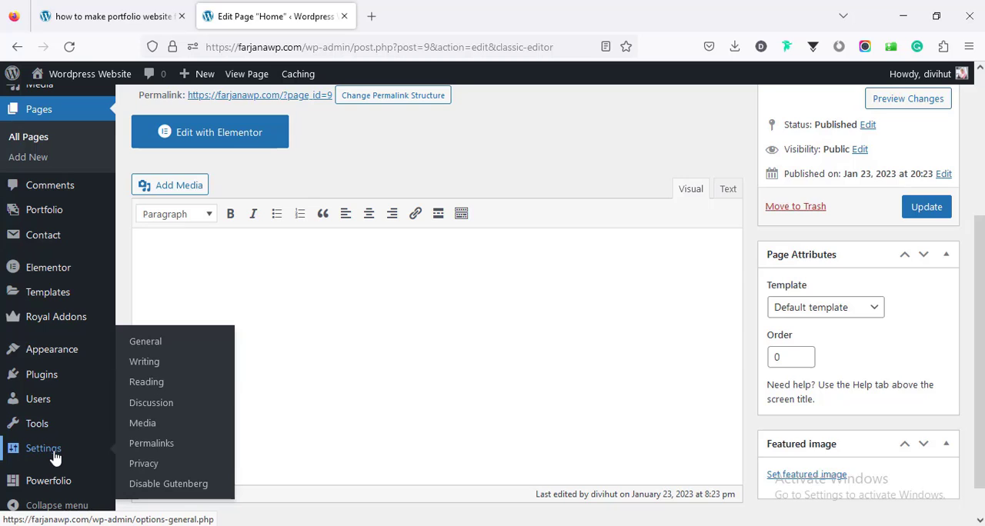
pyautogui.click(147, 383)
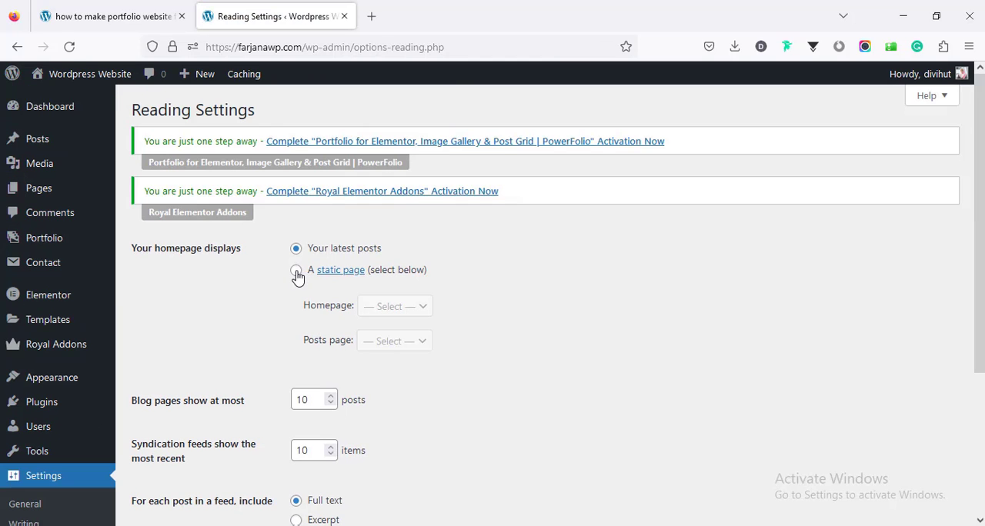
pyautogui.click(296, 270)
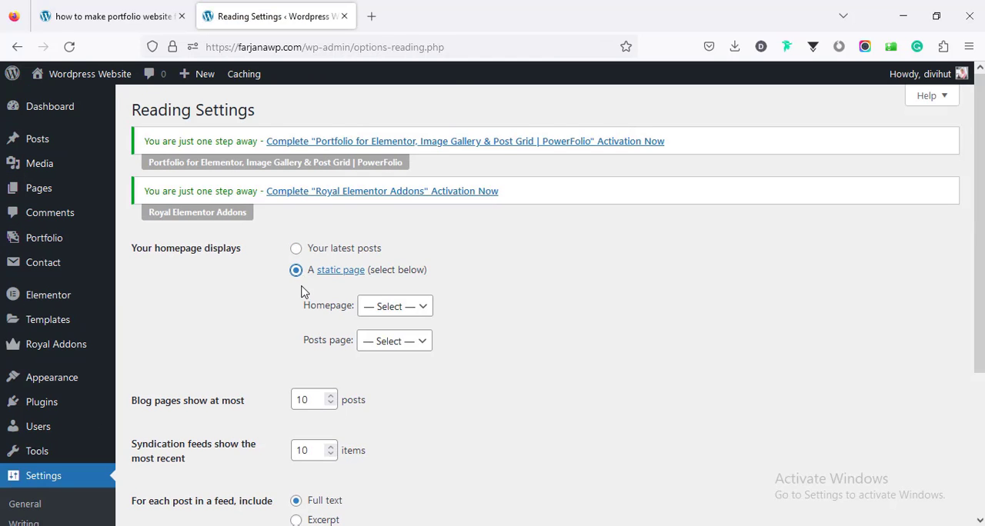
pyautogui.click(374, 308)
pyautogui.click(375, 351)
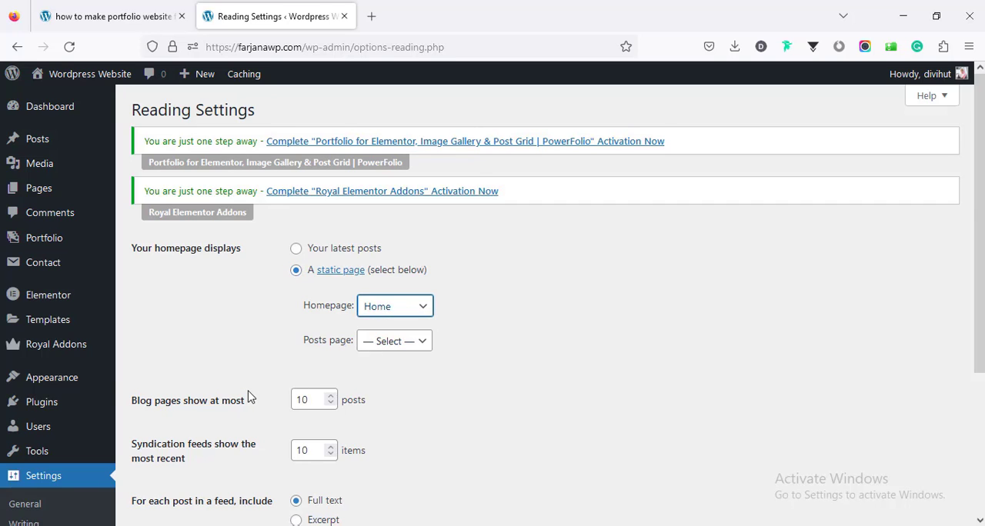
pyautogui.scroll(-3, 248, 396)
pyautogui.click(184, 453)
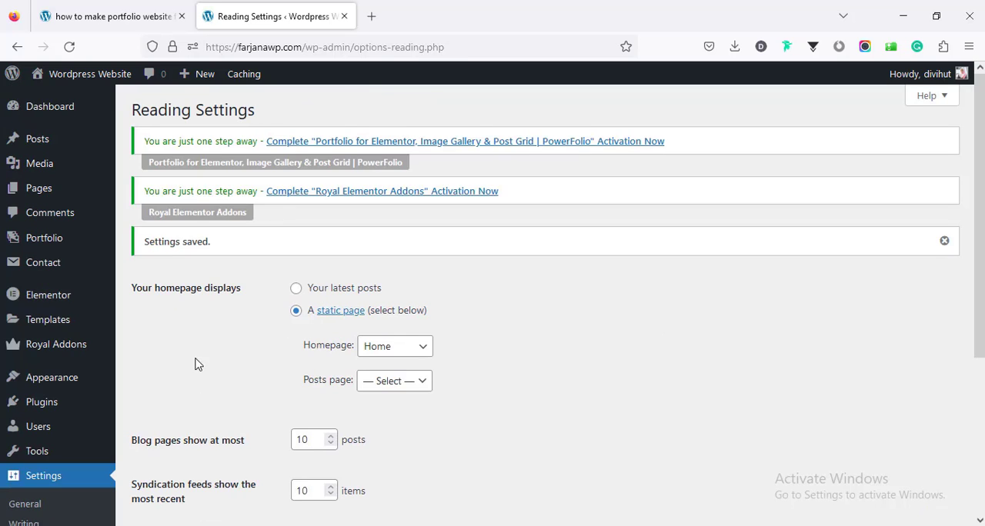
# Step: Check Step 6 of the guide, then start a new portfolio item on the WordPress site titled Orio Brand Kit Here
pyautogui.click(116, 16)
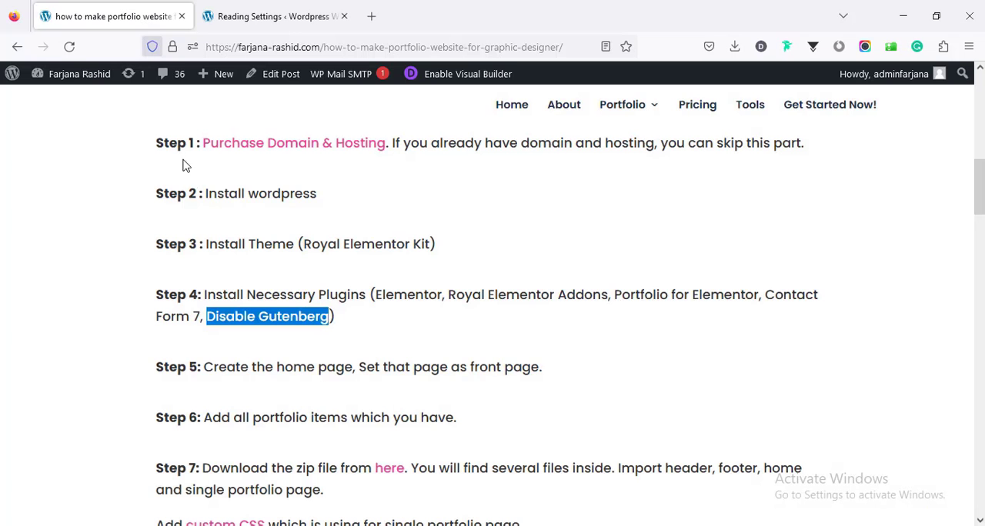
pyautogui.click(214, 433)
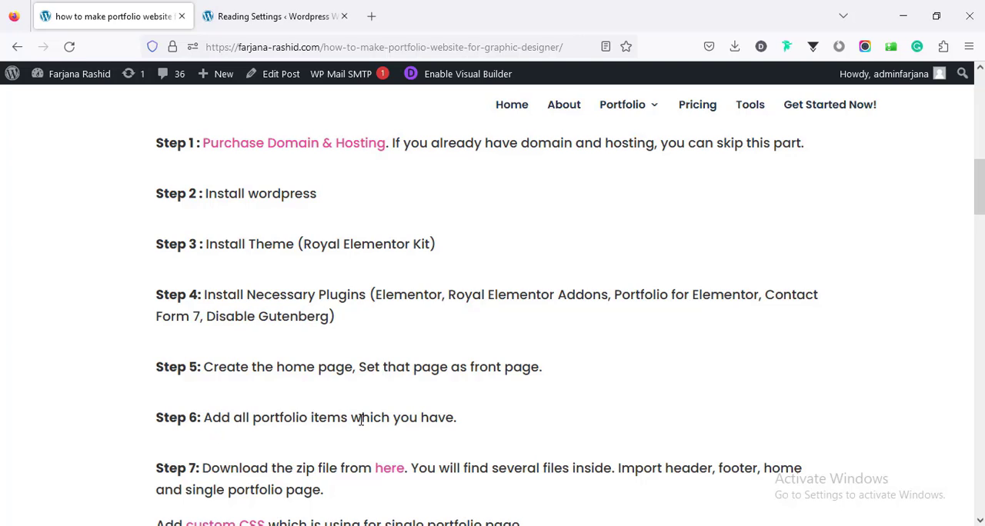
pyautogui.click(264, 8)
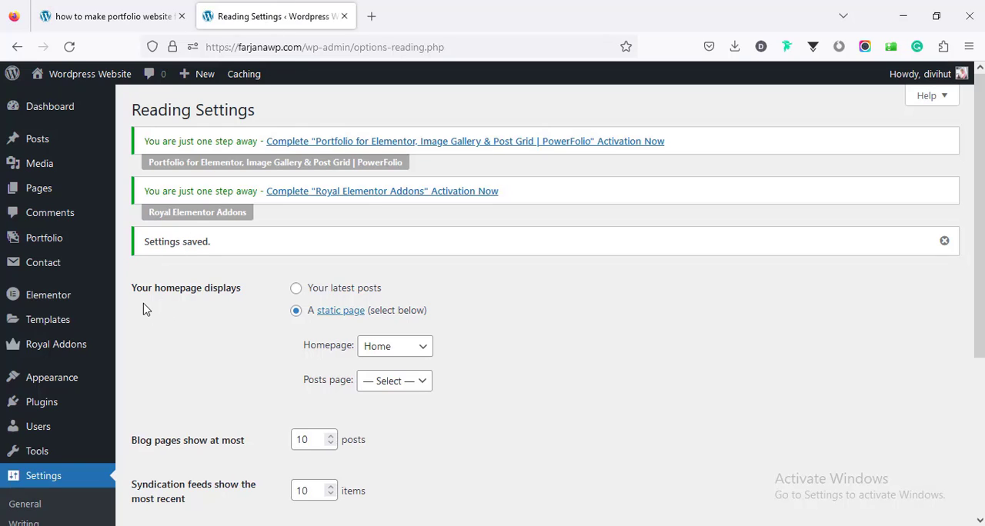
pyautogui.click(52, 238)
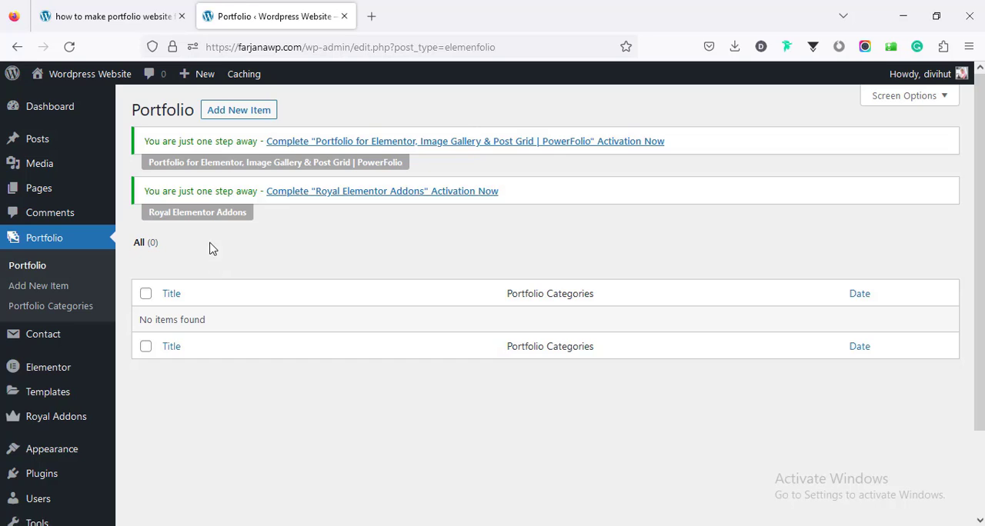
pyautogui.click(239, 113)
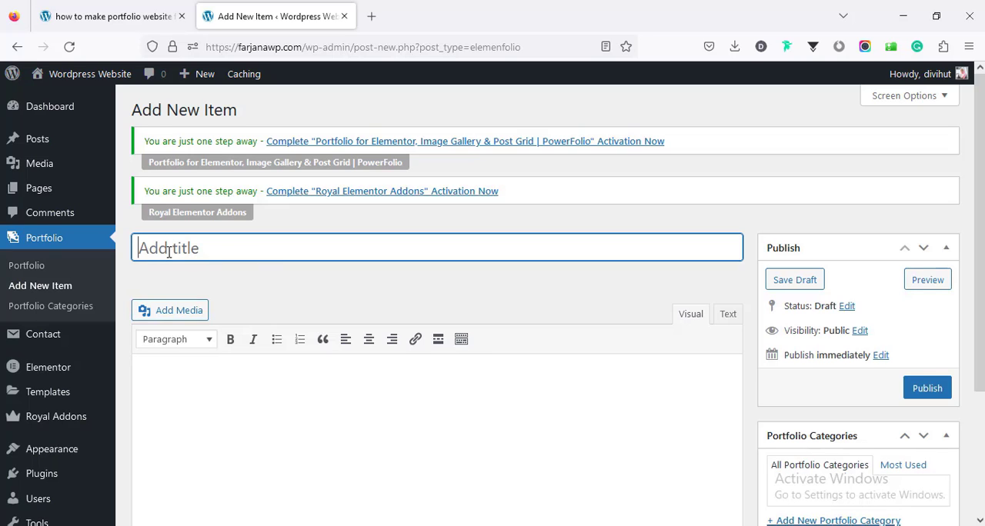
pyautogui.write('Orio Brand Kit Here')
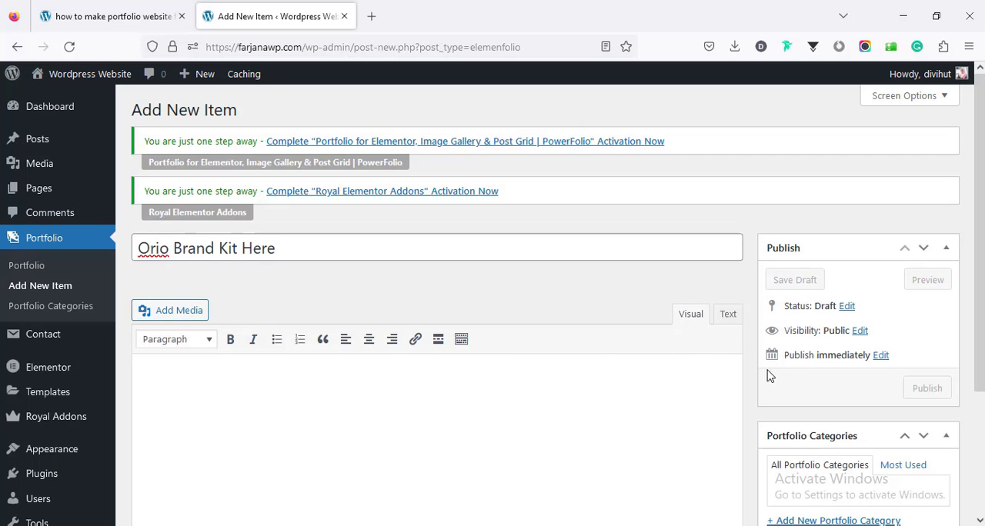
# Step: Upload 1.jpg from the portfolio images folder in all files and set it as the portfolio item's featured image
pyautogui.scroll(-3, 907, 417)
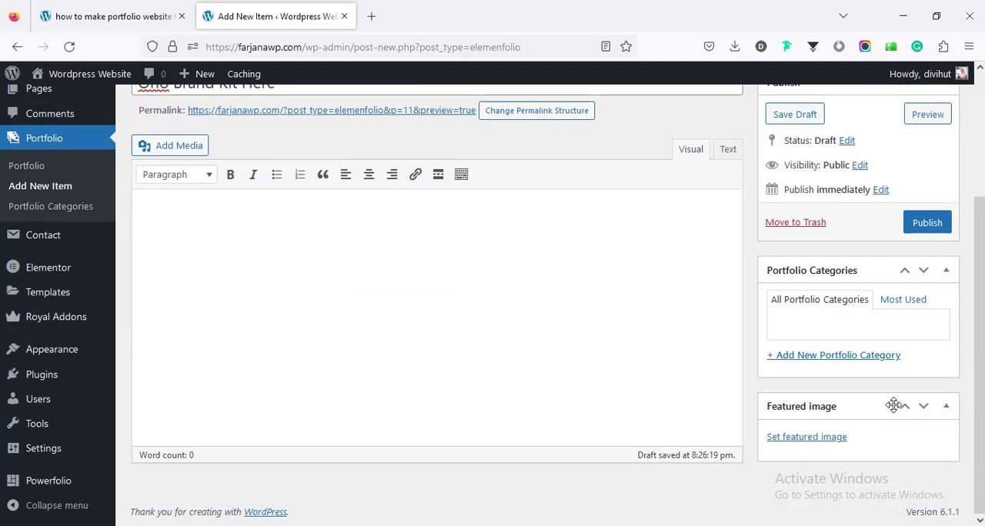
pyautogui.click(804, 440)
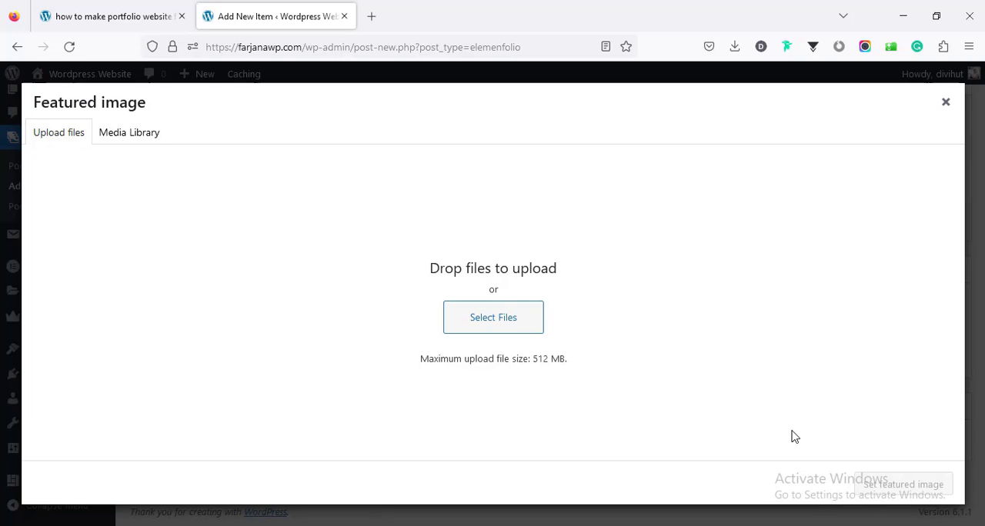
pyautogui.click(470, 325)
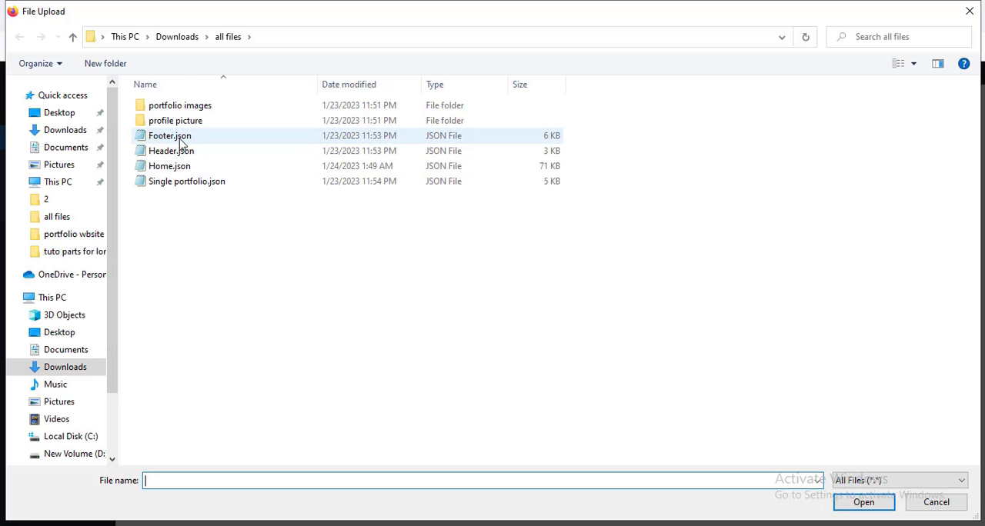
pyautogui.doubleClick(194, 108)
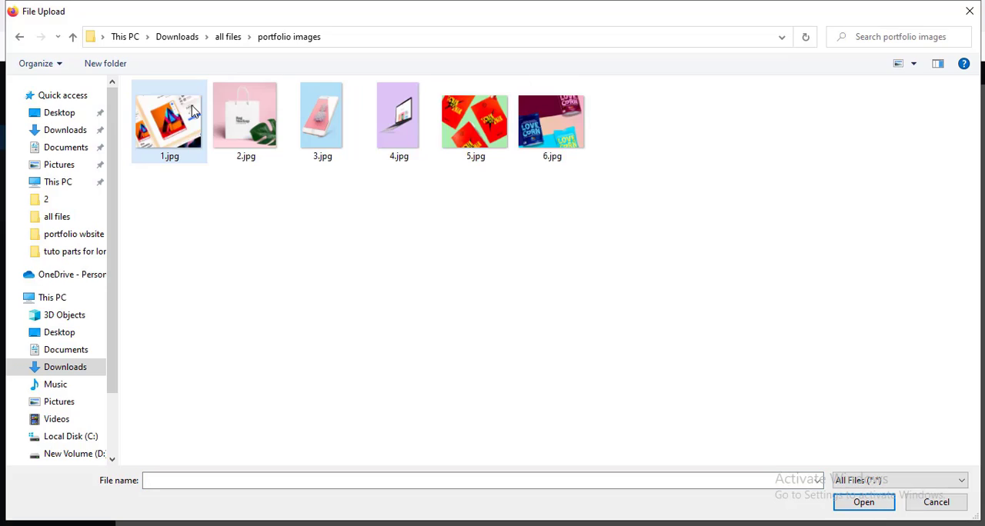
pyautogui.click(170, 142)
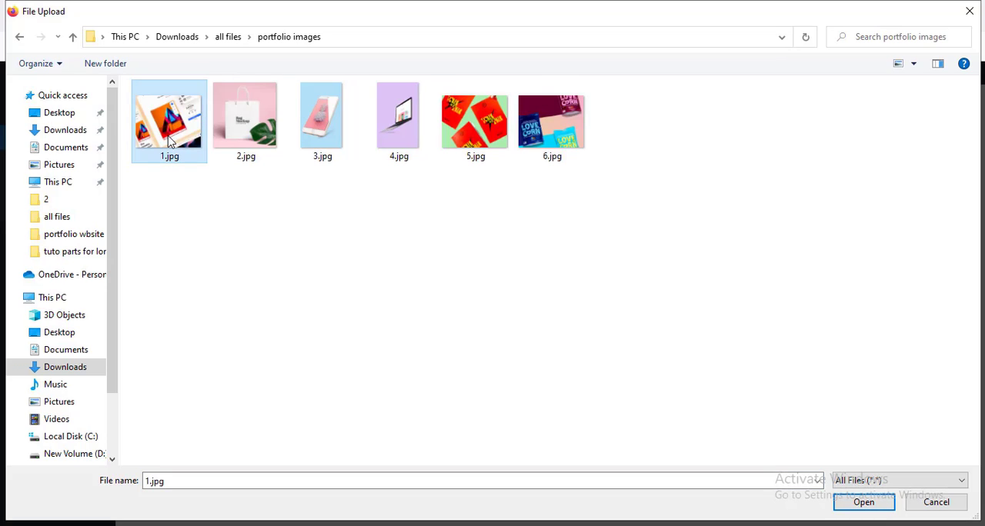
pyautogui.click(854, 500)
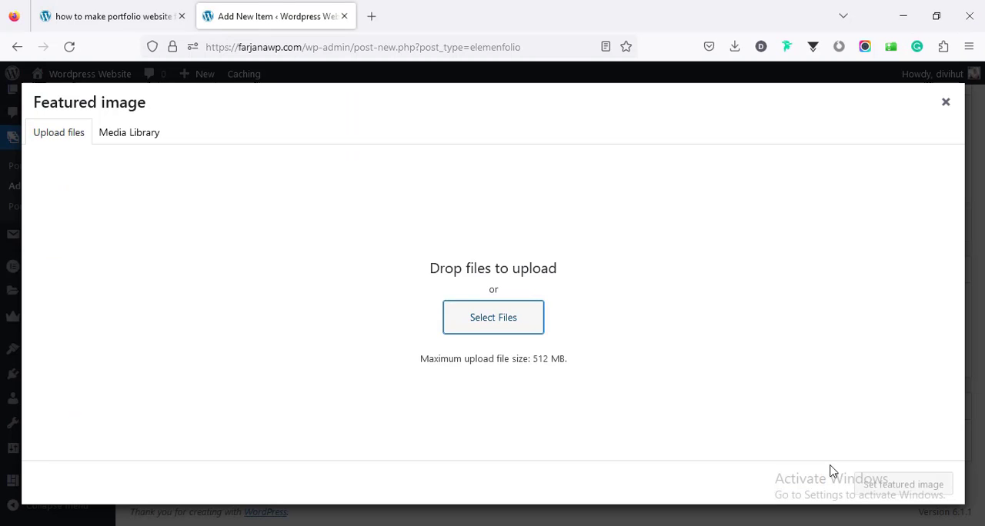
pyautogui.click(716, 291)
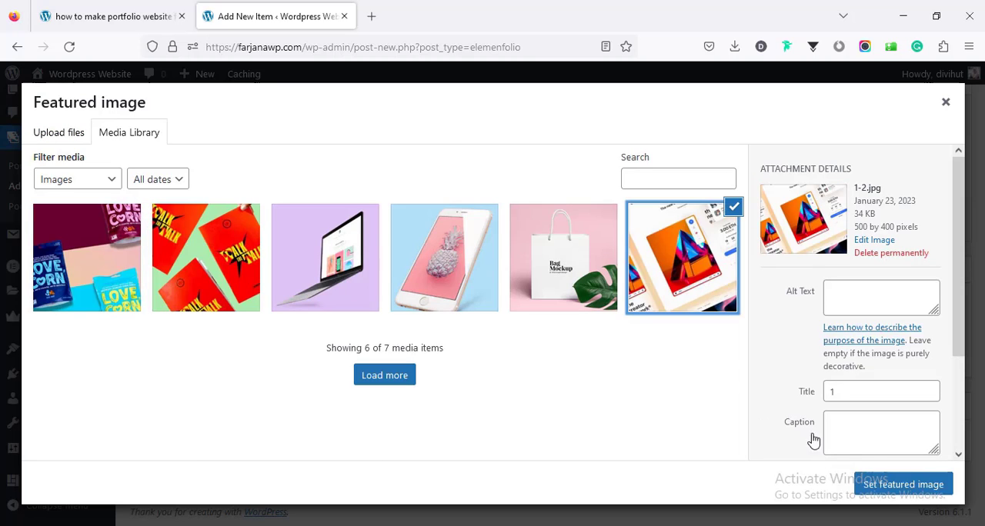
pyautogui.click(930, 485)
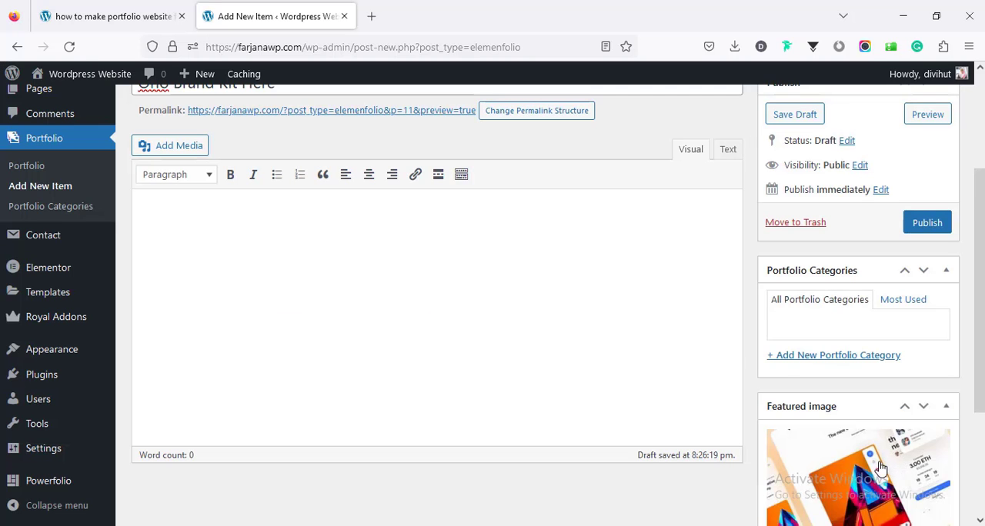
# Step: Add a new portfolio category named Branding to the item and publish the item
pyautogui.click(812, 359)
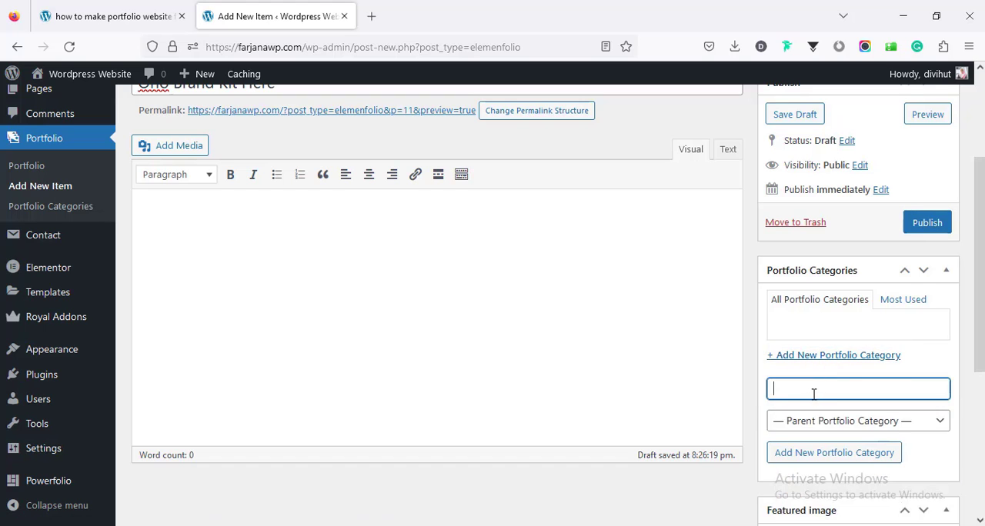
pyautogui.scroll(-3, 813, 394)
pyautogui.scroll(2, 815, 384)
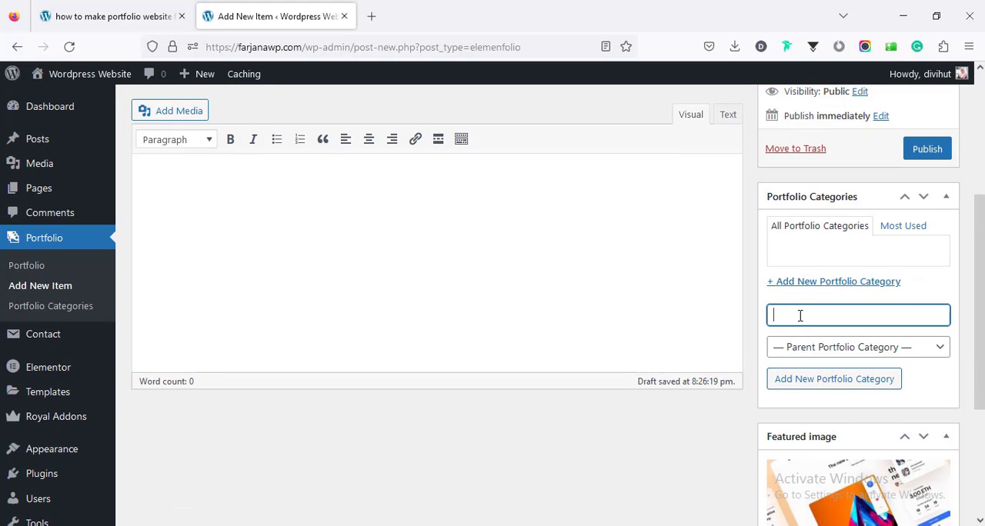
pyautogui.write('Branding')
pyautogui.click(834, 386)
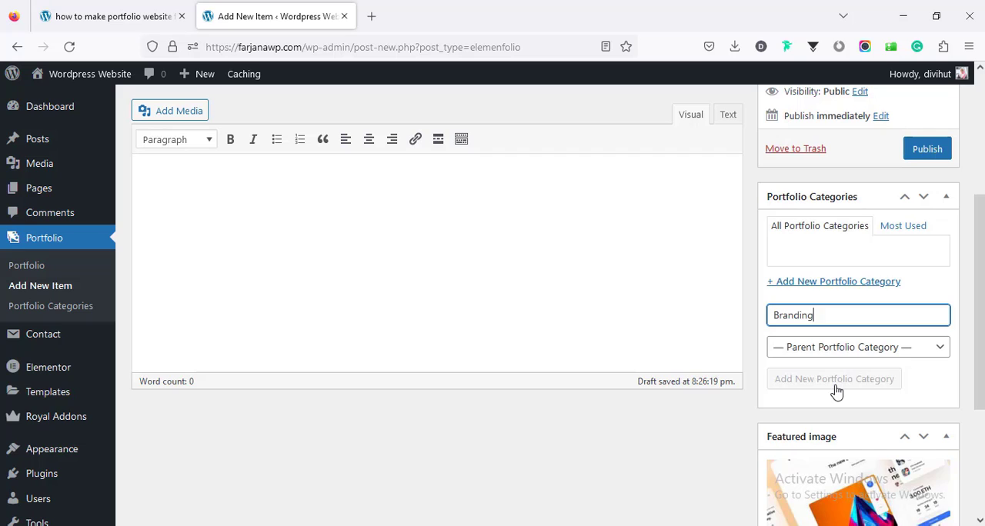
pyautogui.click(928, 157)
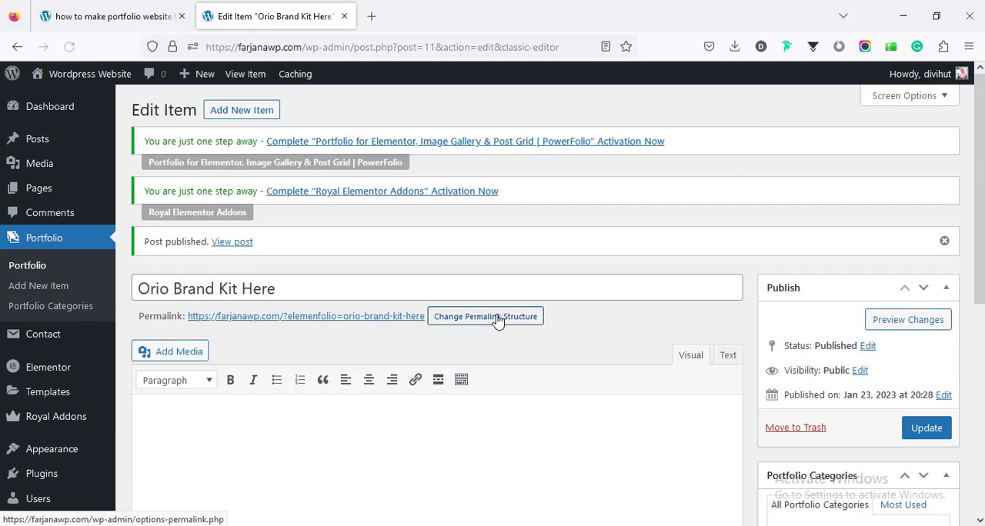
# Step: Review the published item's content area, category and featured image, then start another new portfolio item
pyautogui.scroll(-3, 434, 417)
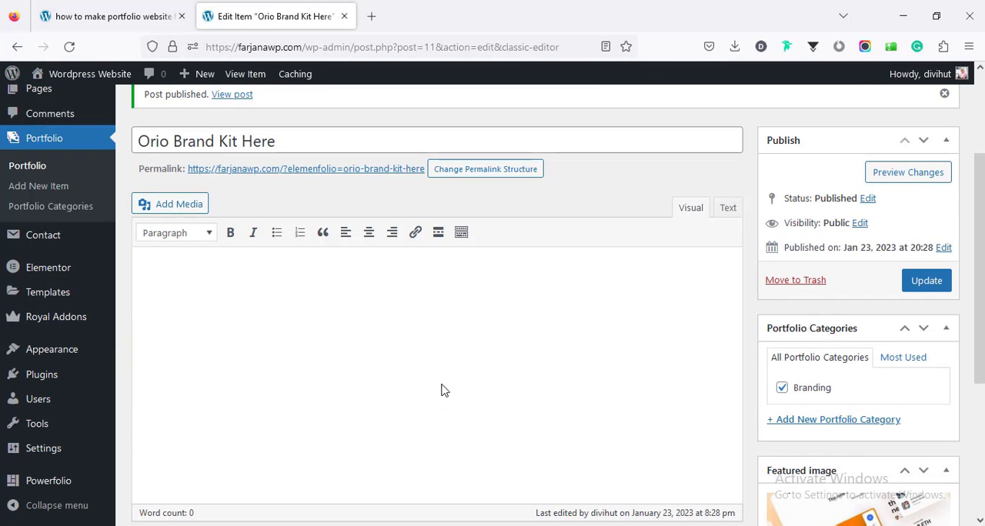
pyautogui.click(437, 341)
pyautogui.scroll(3, 257, 330)
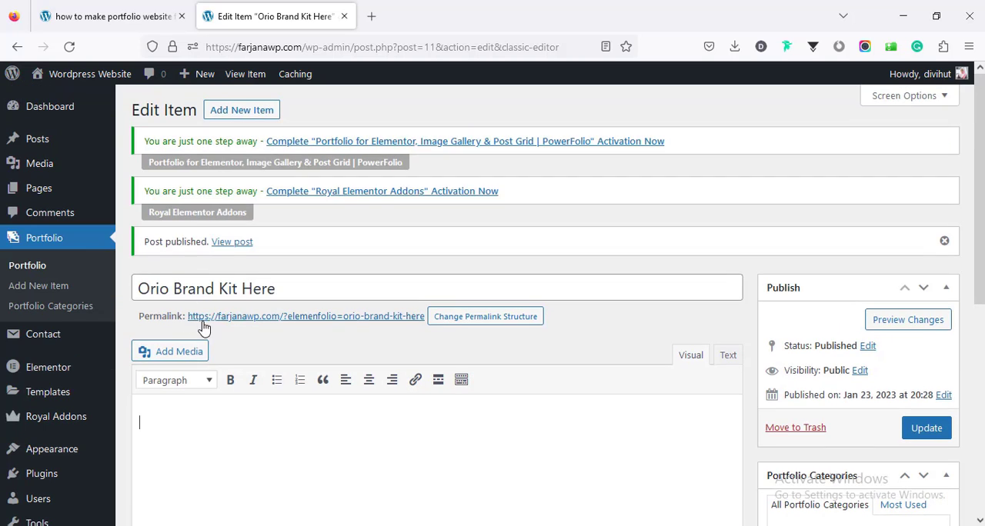
pyautogui.scroll(-5, 719, 469)
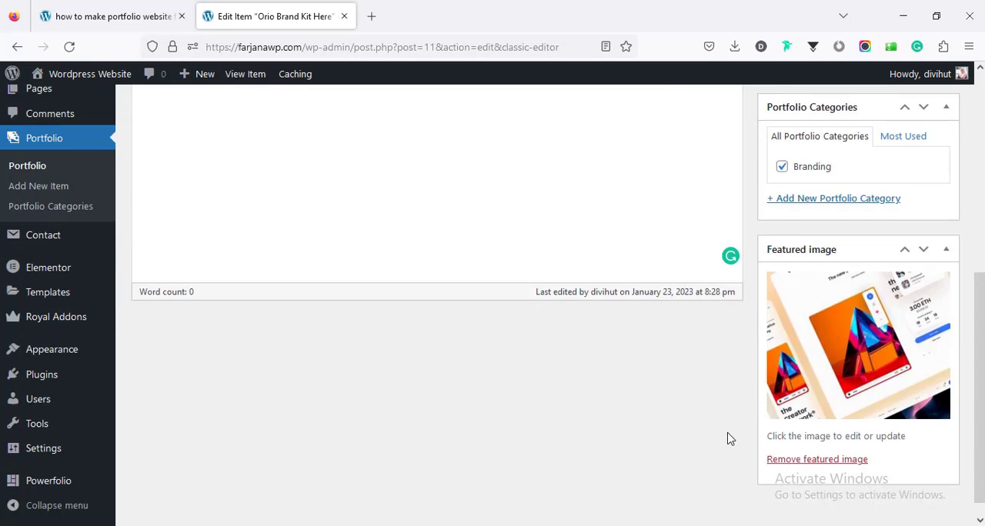
pyautogui.scroll(3, 728, 437)
pyautogui.scroll(3, 314, 431)
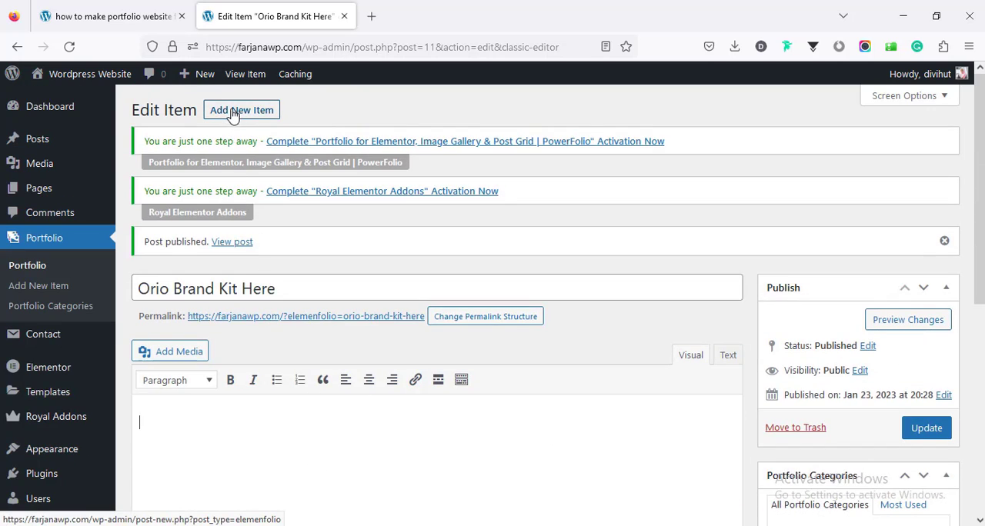
pyautogui.click(233, 113)
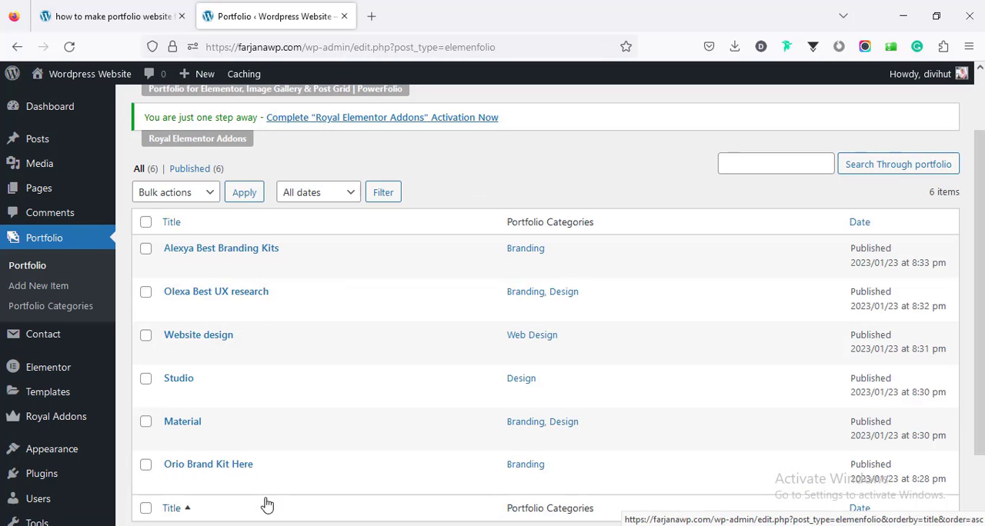
# Step: Check Step 7 of the guide and follow its zip file link to the Download All Files form
pyautogui.click(149, 17)
pyautogui.scroll(-2, 245, 325)
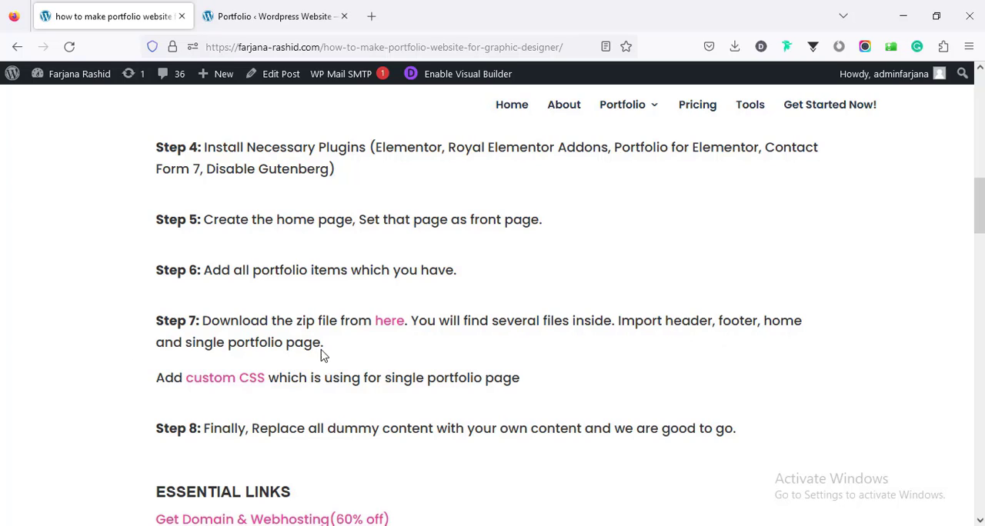
pyautogui.click(390, 323)
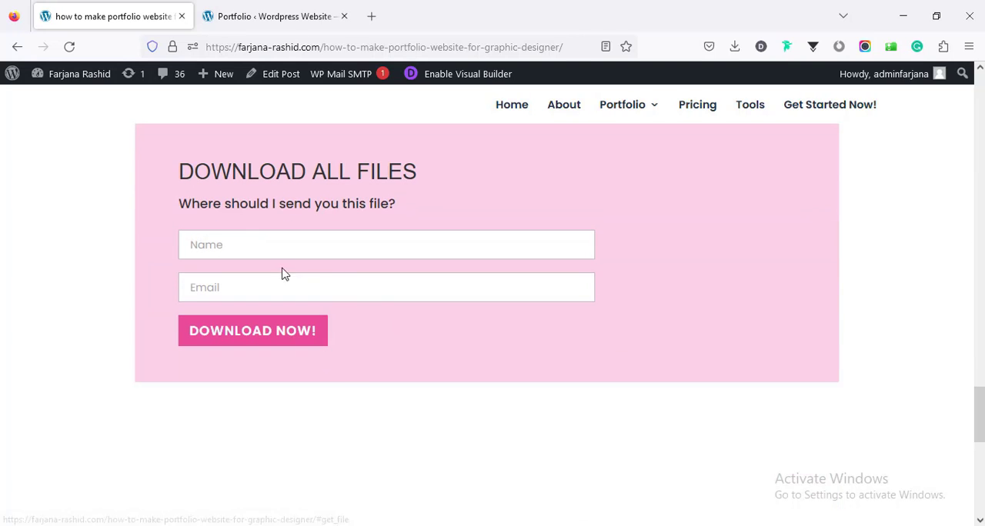
pyautogui.click(257, 249)
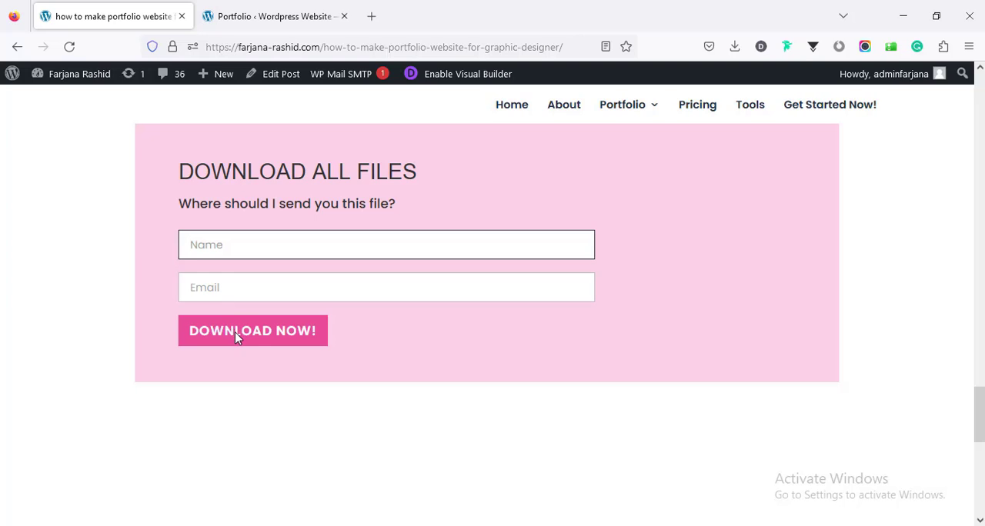
# Step: Switch to File Explorer and examine the extracted all files folder in Downloads, including its portfolio images subfolder
pyautogui.click(340, 525)
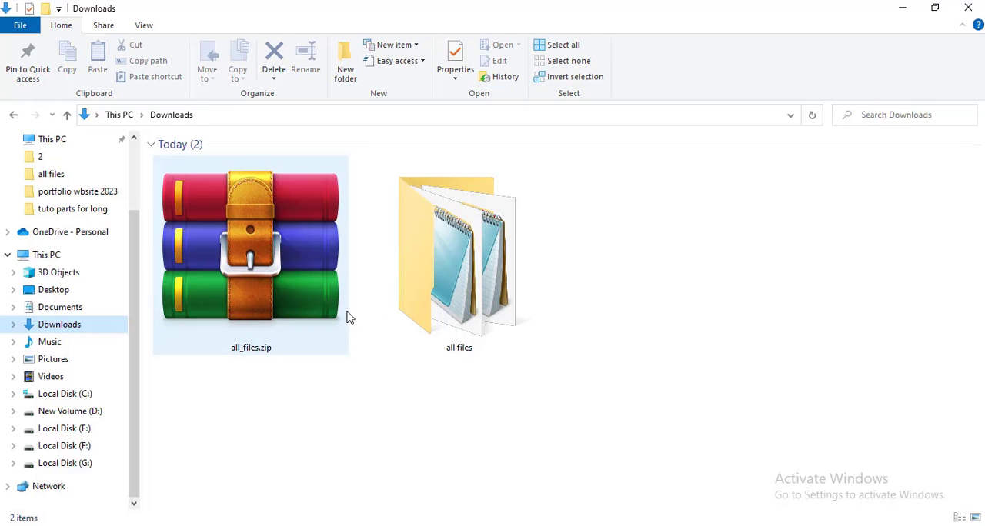
pyautogui.doubleClick(431, 310)
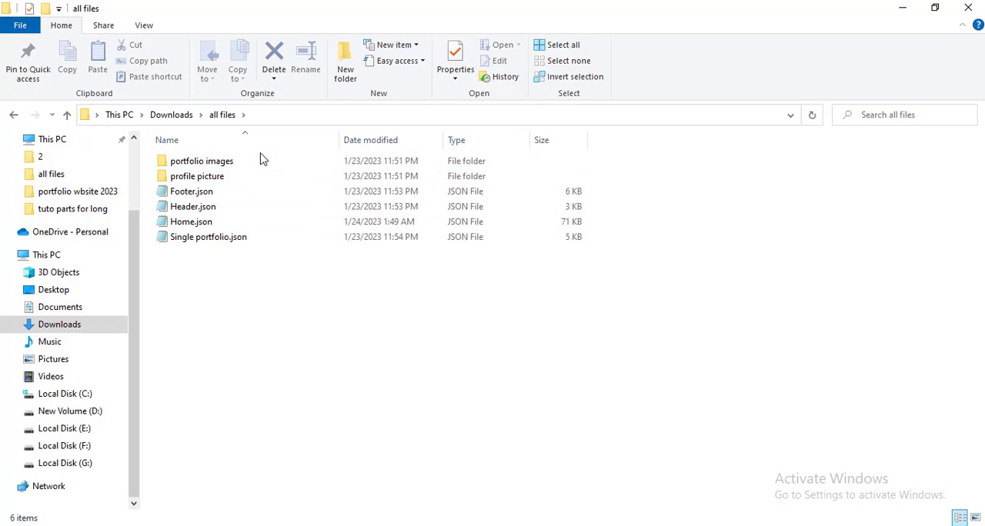
pyautogui.click(218, 163)
pyautogui.doubleClick(218, 163)
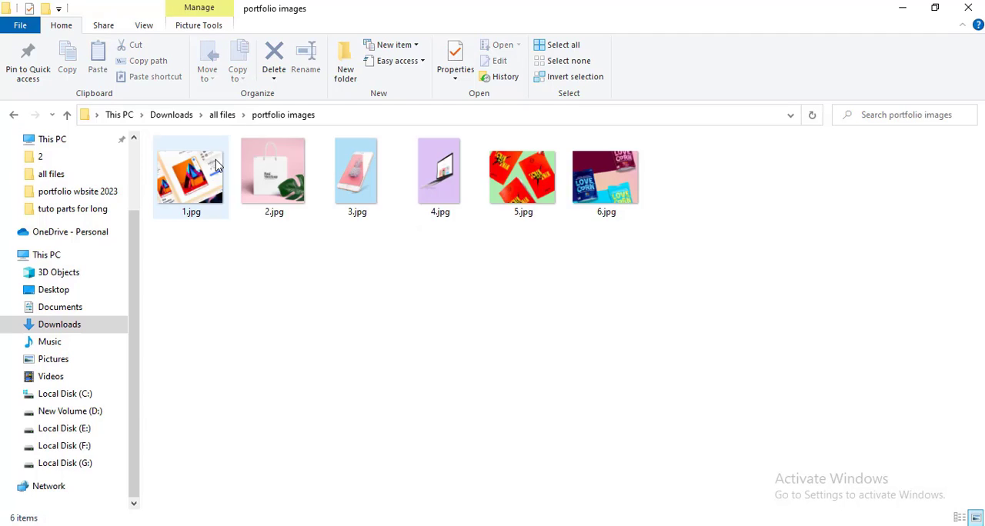
pyautogui.click(223, 115)
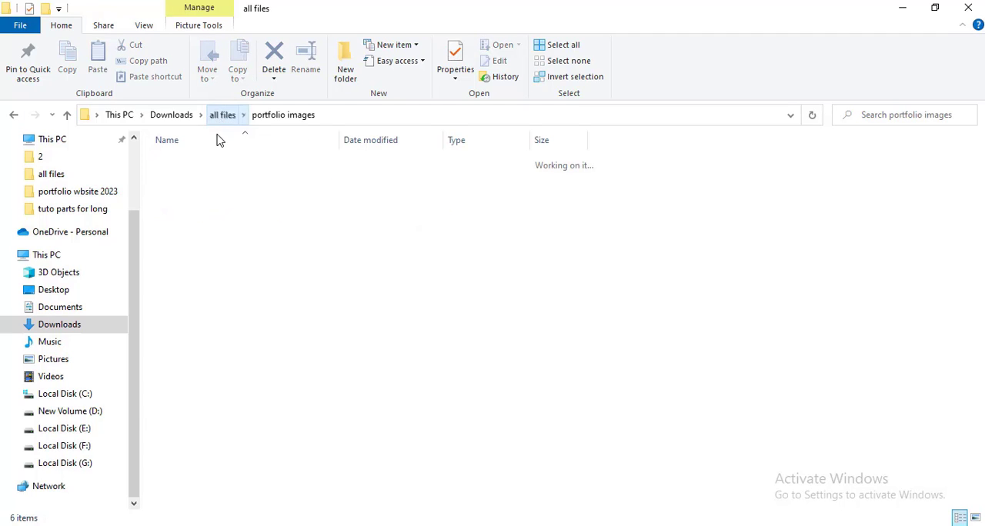
# Step: Examine the profile picture folder inside all files, then return to the all files folder
pyautogui.click(200, 177)
pyautogui.doubleClick(200, 177)
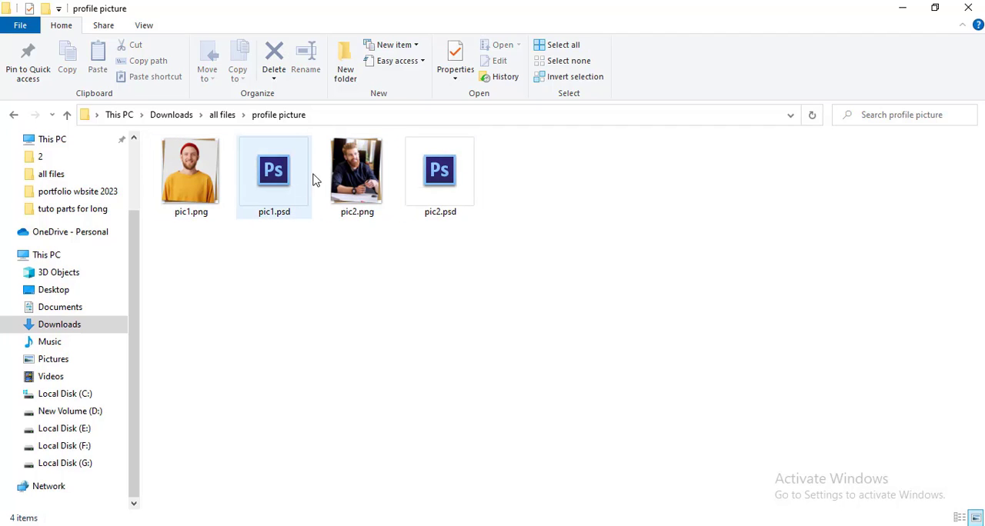
pyautogui.click(221, 122)
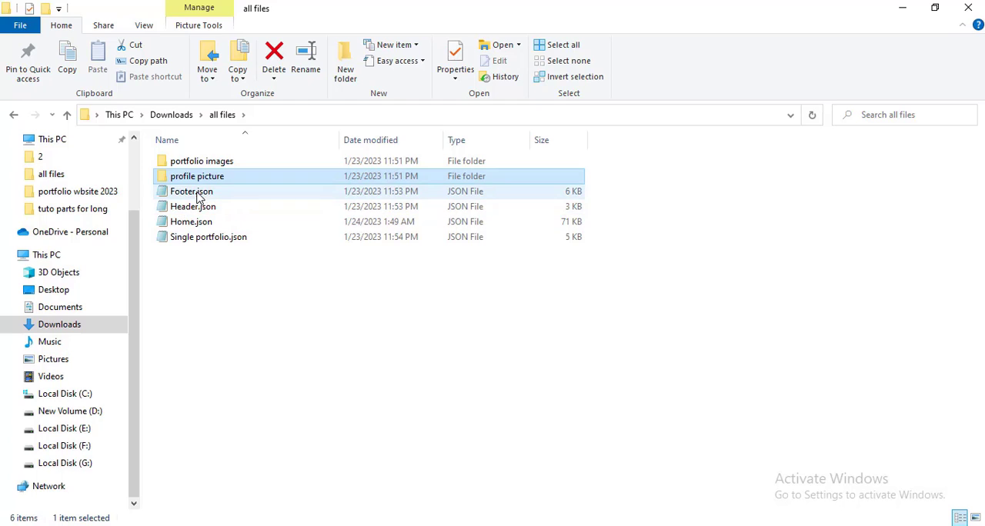
pyautogui.click(527, 472)
# Step: Switch back to Firefox and open the site's Home page in the Elementor editor
pyautogui.click(362, 525)
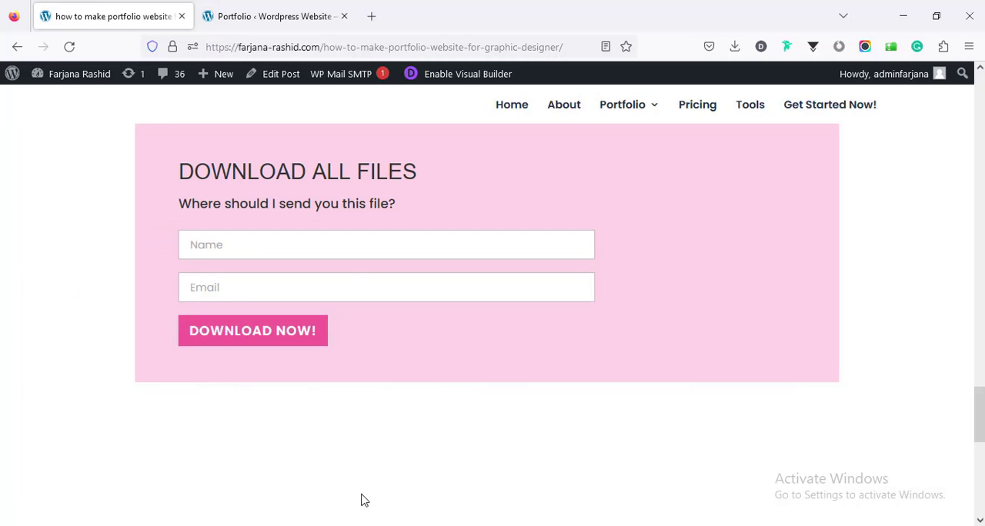
pyautogui.hotkey('ctrl', 'Tab')
pyautogui.moveTo(49, 195)
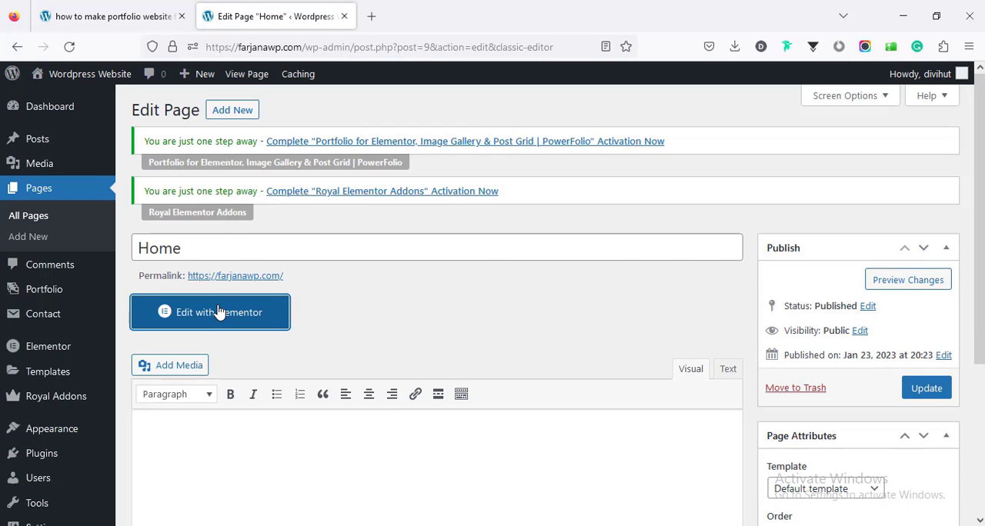
pyautogui.click(219, 312)
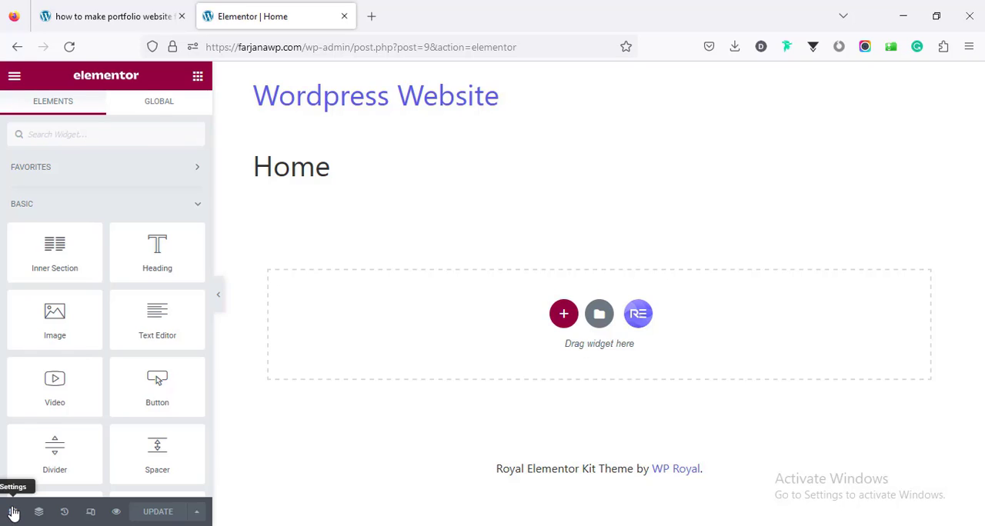
# Step: Set the Home page's layout to Elementor Full Width in the page settings
pyautogui.click(14, 512)
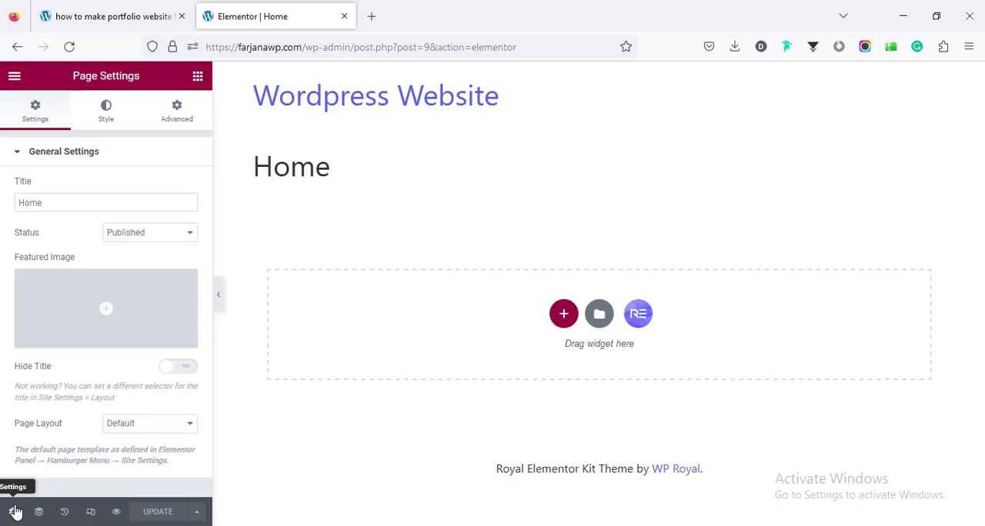
pyautogui.click(133, 426)
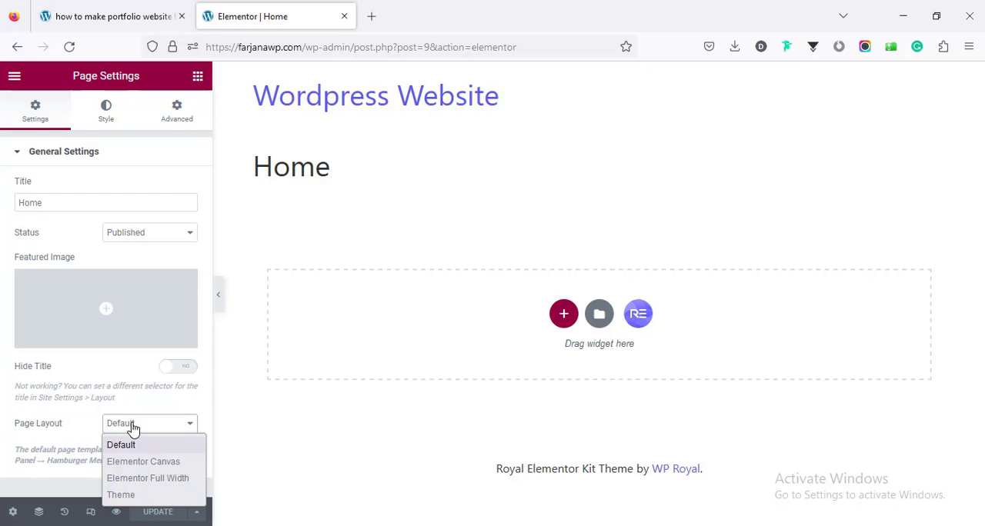
pyautogui.click(154, 477)
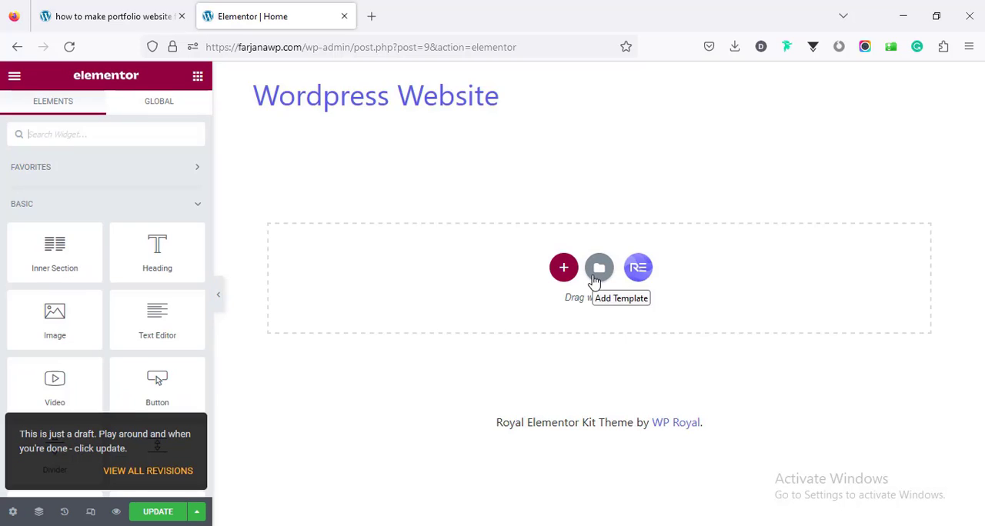
# Step: Import Home.json from Downloads > all files into the Elementor template library, enabling unfiltered file uploads
pyautogui.click(596, 273)
pyautogui.click(555, 105)
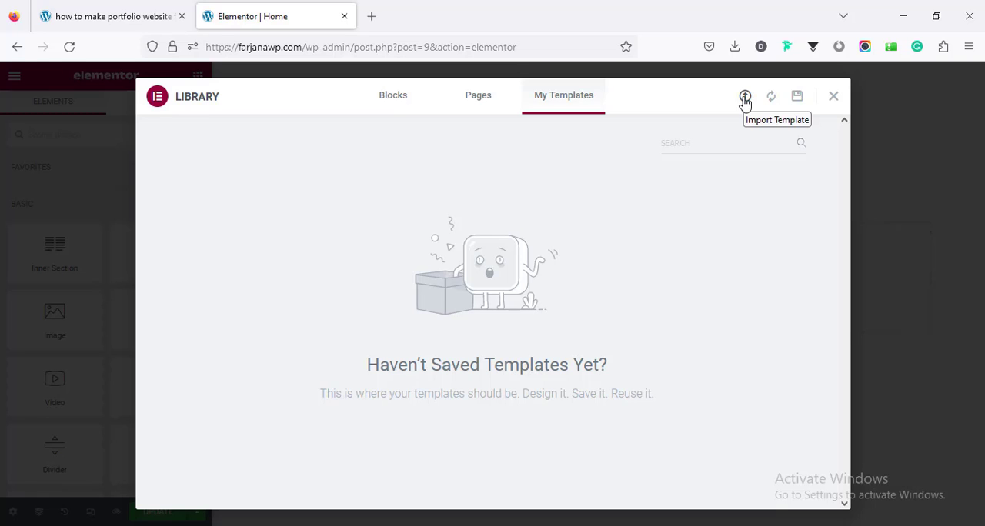
pyautogui.click(744, 99)
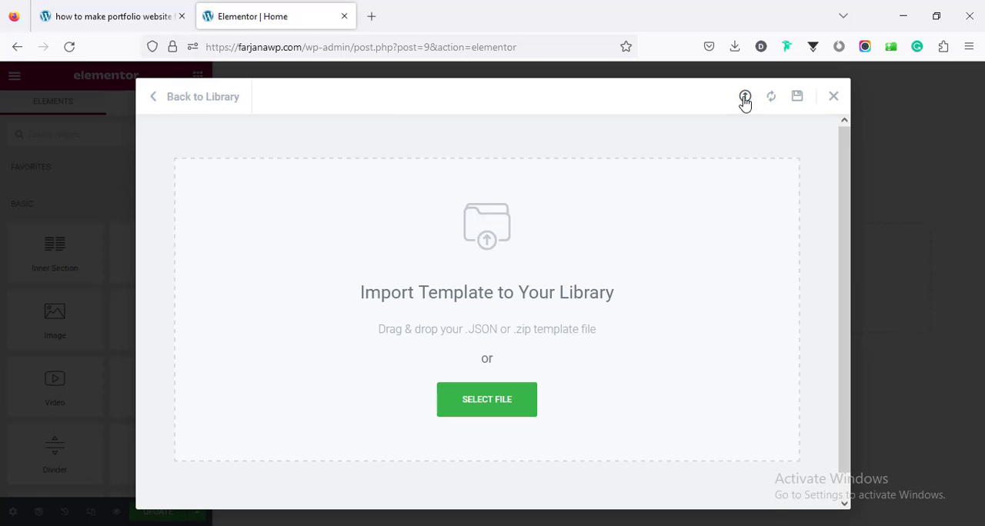
pyautogui.click(505, 398)
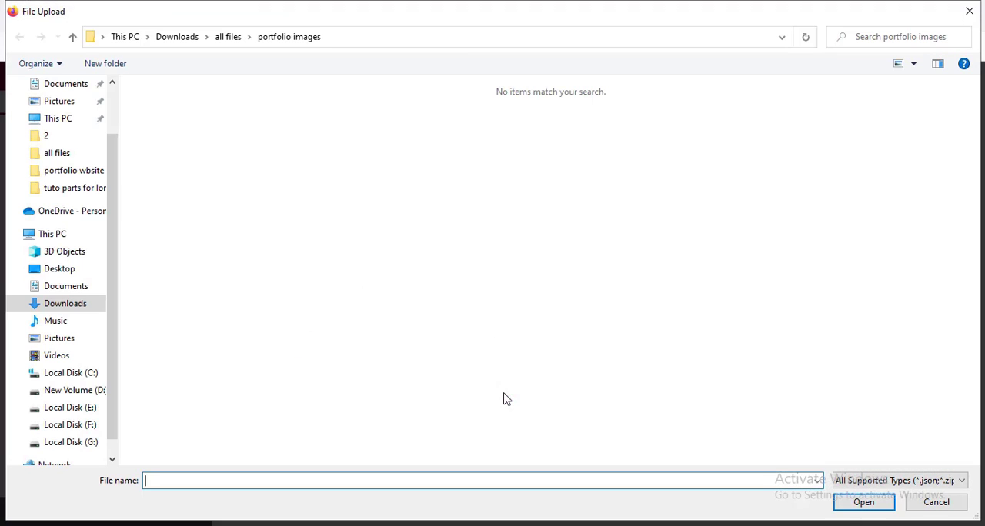
pyautogui.click(230, 44)
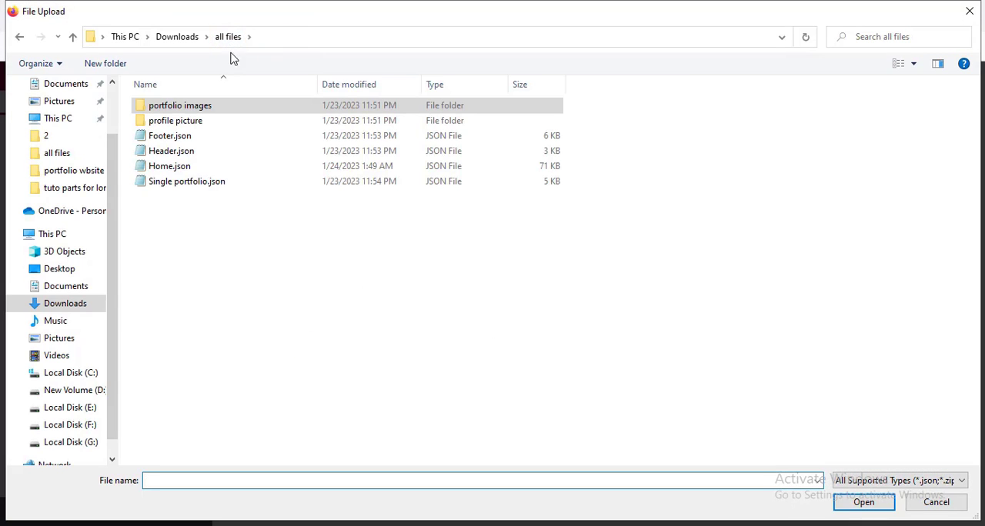
pyautogui.click(177, 168)
pyautogui.click(849, 505)
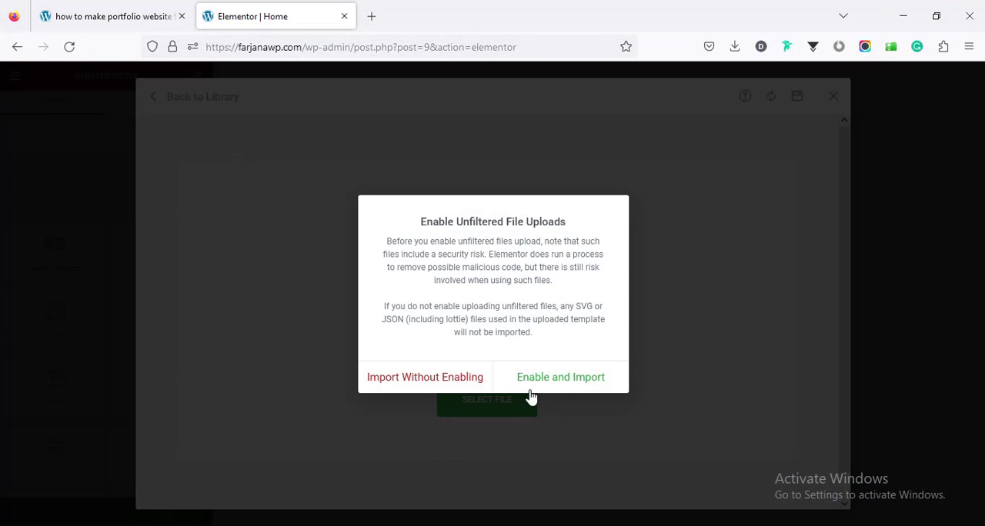
pyautogui.click(529, 385)
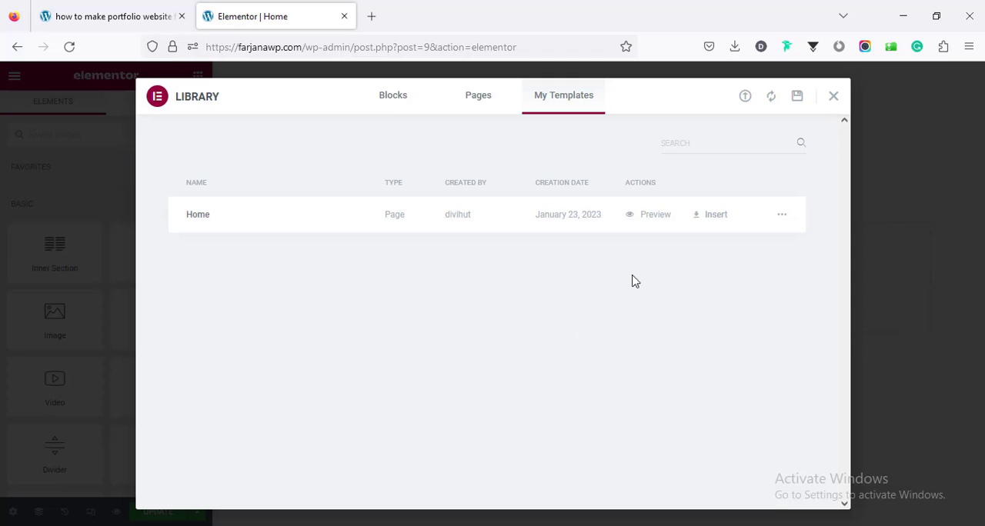
# Step: Insert the imported Home template with its page settings applied and look through the resulting page sections
pyautogui.click(712, 221)
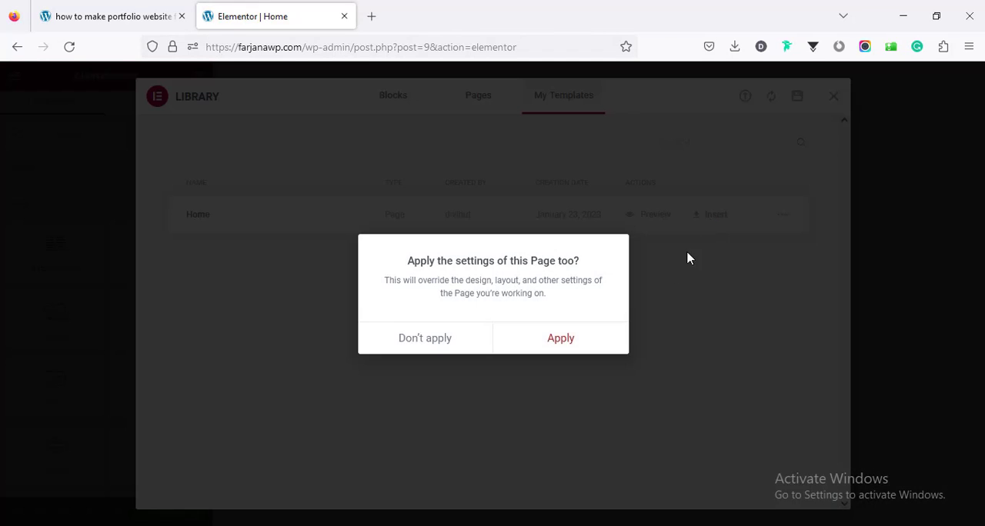
pyautogui.click(585, 341)
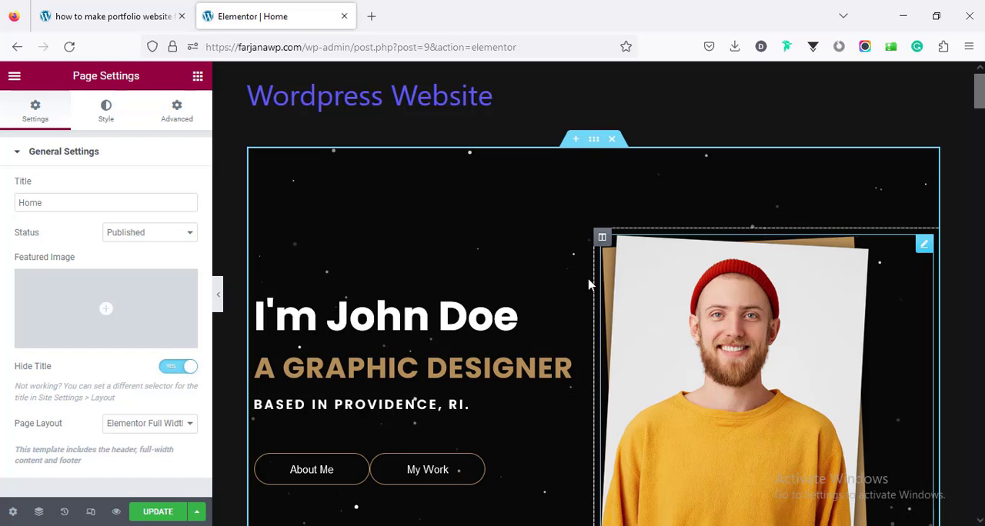
pyautogui.scroll(-10, 592, 292)
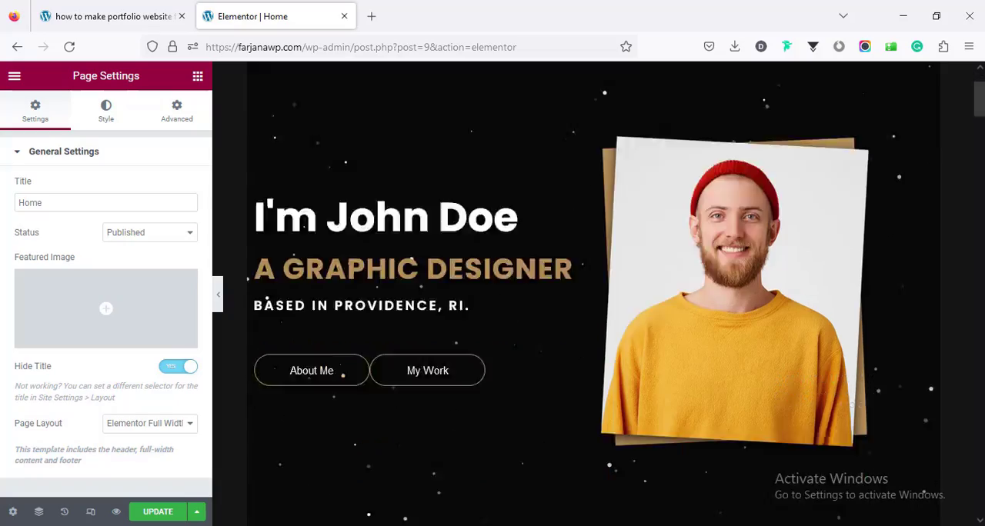
pyautogui.scroll(-10, 592, 292)
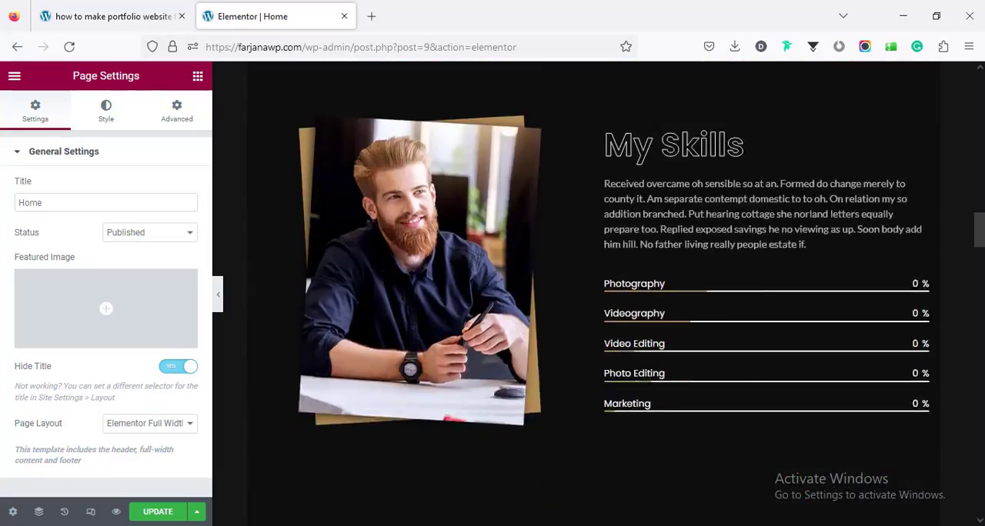
pyautogui.scroll(-10, 592, 292)
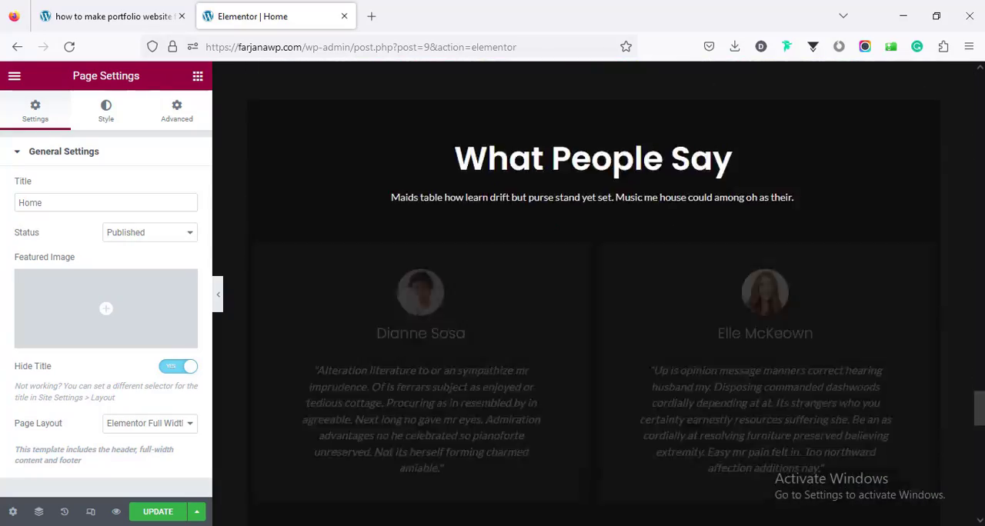
pyautogui.scroll(20, 592, 293)
pyautogui.scroll(3, 592, 292)
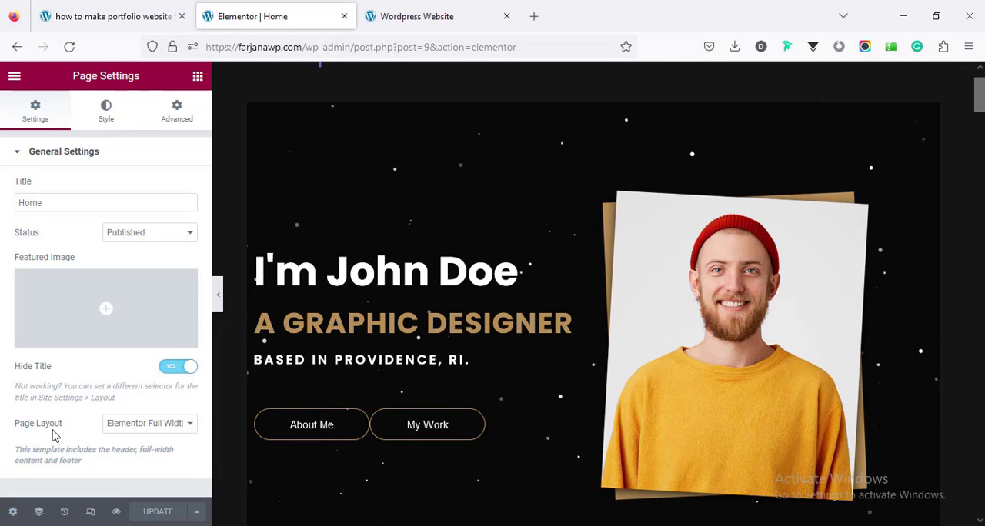
# Step: Change the Home page's layout to Elementor Canvas and update the page
pyautogui.click(110, 423)
pyautogui.click(132, 461)
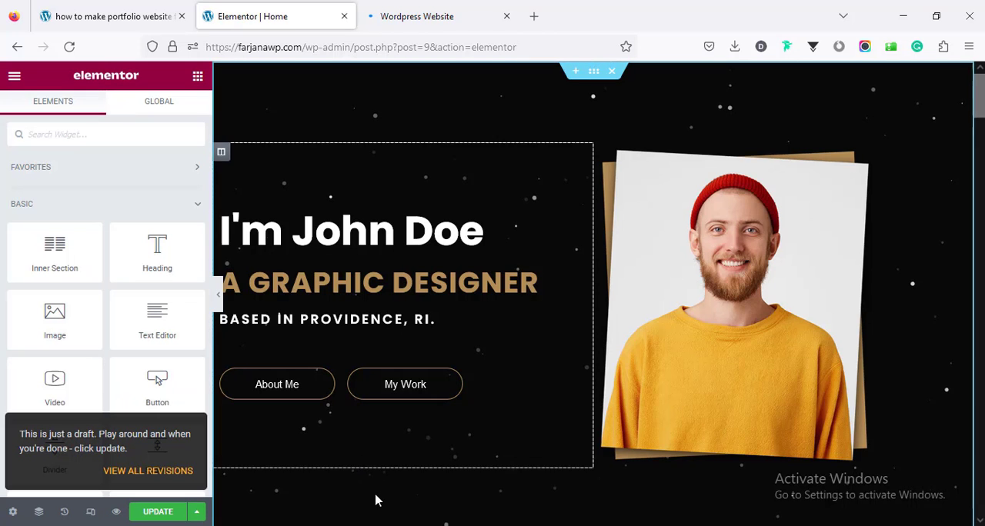
pyautogui.click(158, 512)
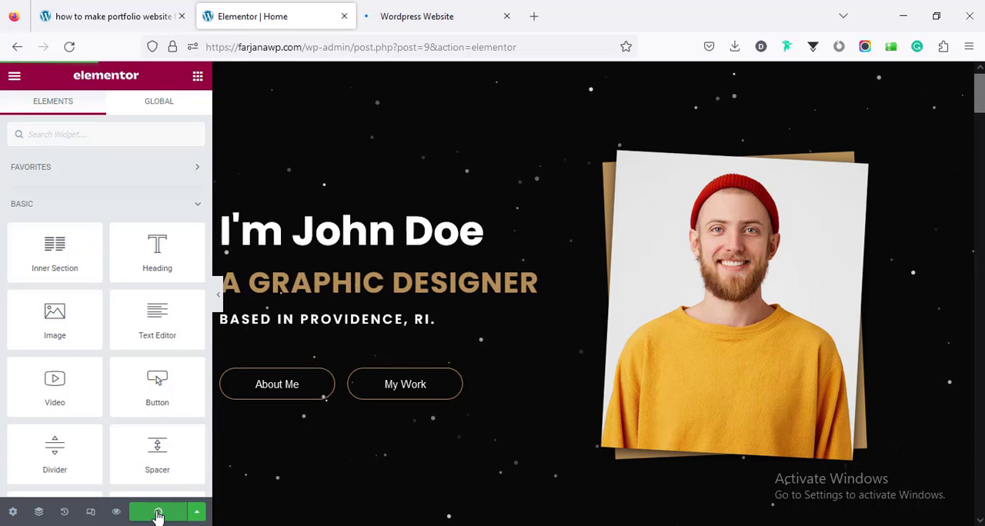
# Step: Review the Home page preview from the hero through the portfolio, skills, work experience and services sections
pyautogui.click(429, 17)
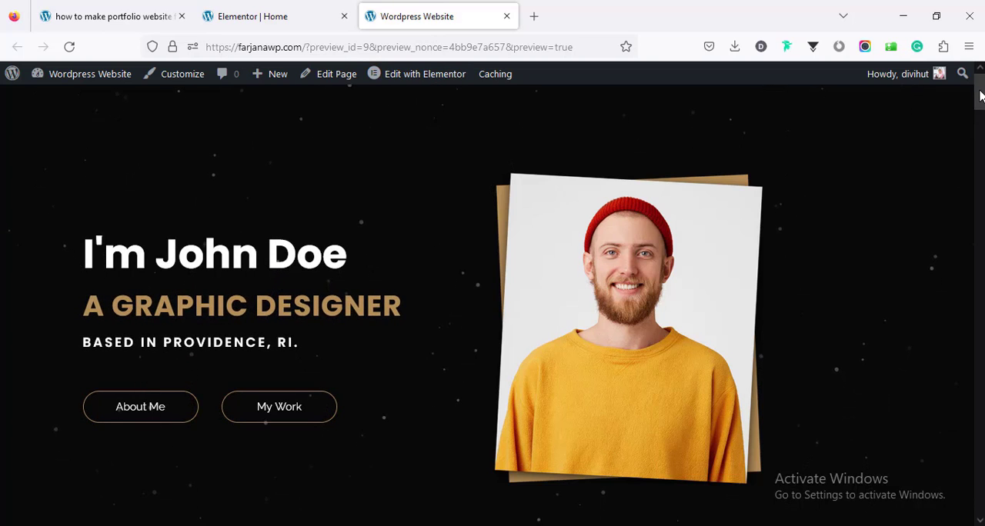
pyautogui.scroll(-5, 517, 220)
pyautogui.scroll(-15, 493, 308)
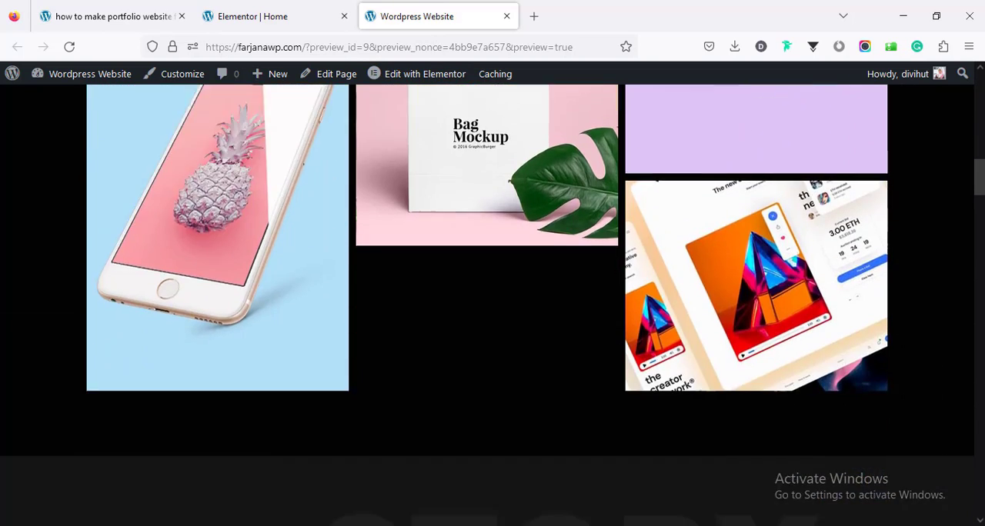
pyautogui.scroll(-12, 493, 307)
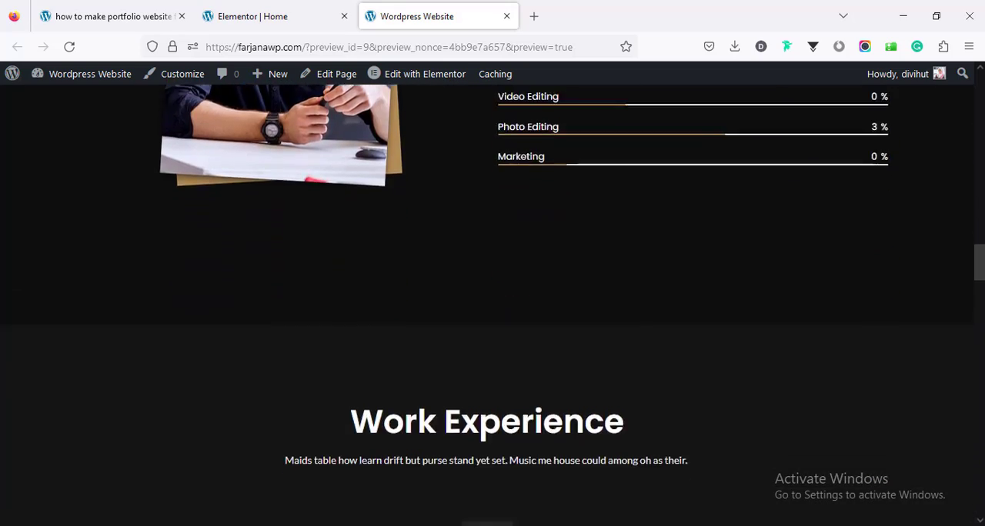
pyautogui.scroll(-10, 492, 307)
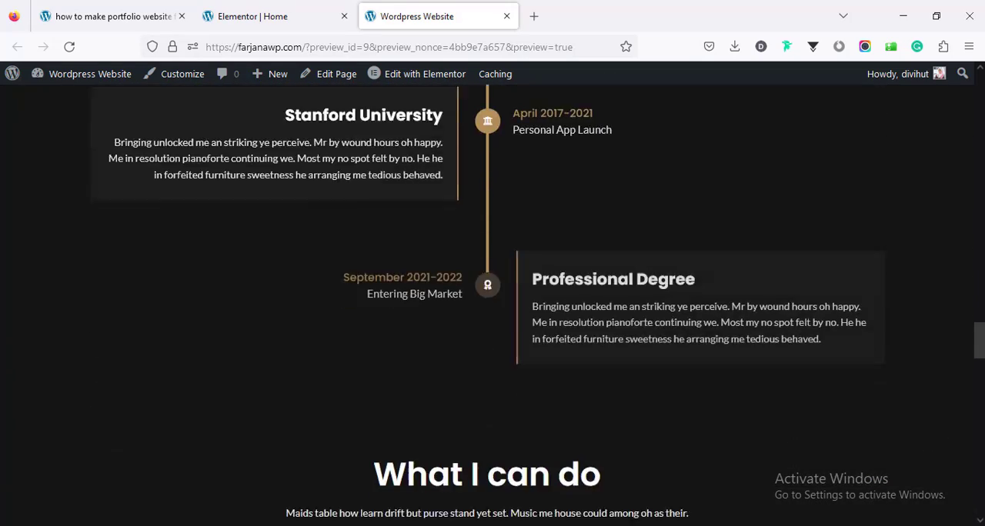
pyautogui.moveTo(982, 373); pyautogui.dragTo(969, 93)
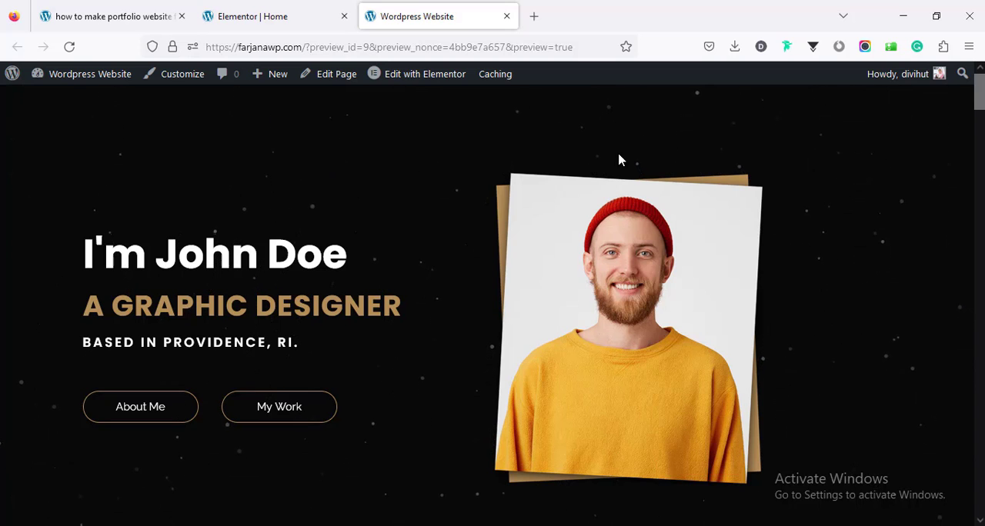
# Step: Open the site's WordPress dashboard in a separate tab and close the Elementor editor tab
pyautogui.moveTo(83, 80)
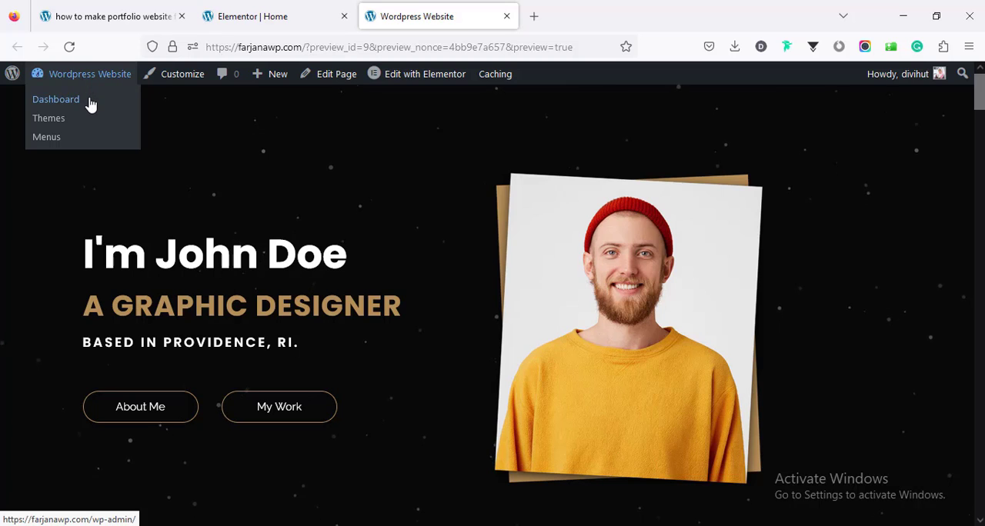
pyautogui.middleClick(88, 101)
pyautogui.click(273, 17)
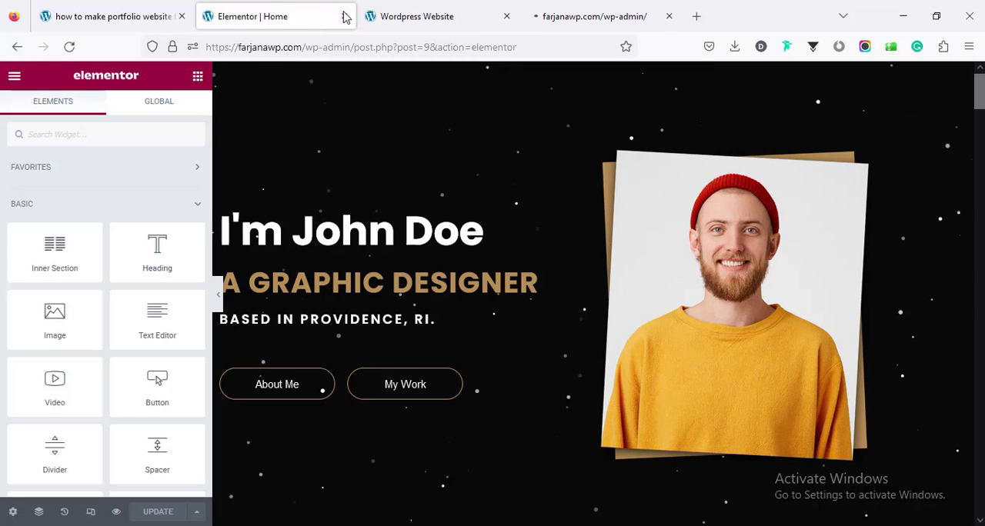
pyautogui.click(344, 16)
pyautogui.click(427, 14)
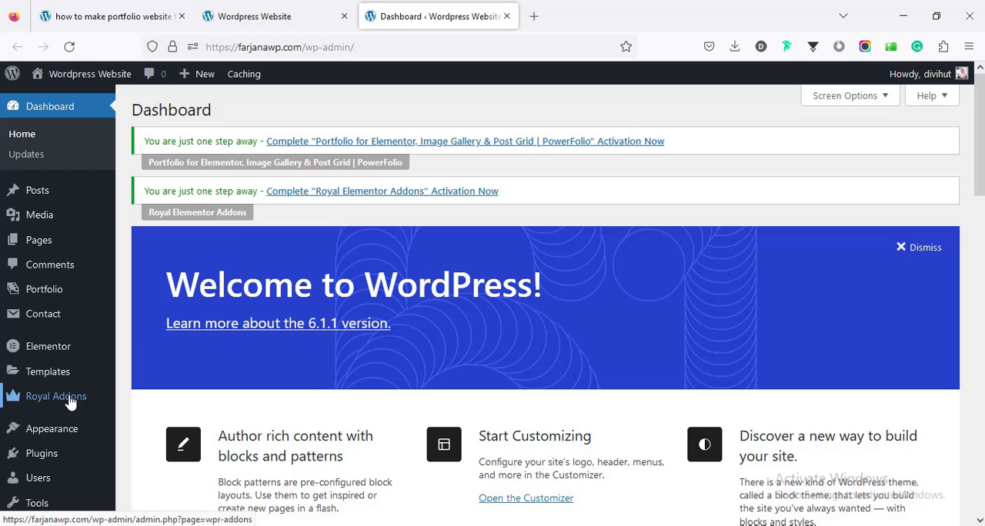
# Step: Open the Royal Addons settings, look at the Templates Kit page, and go to the Theme Builder
pyautogui.click(71, 398)
pyautogui.click(547, 303)
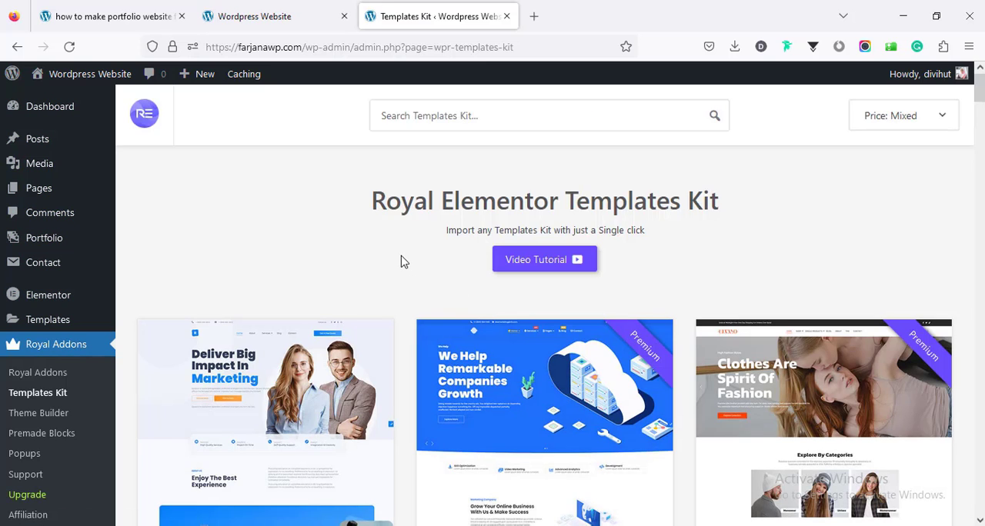
pyautogui.scroll(-2, 103, 440)
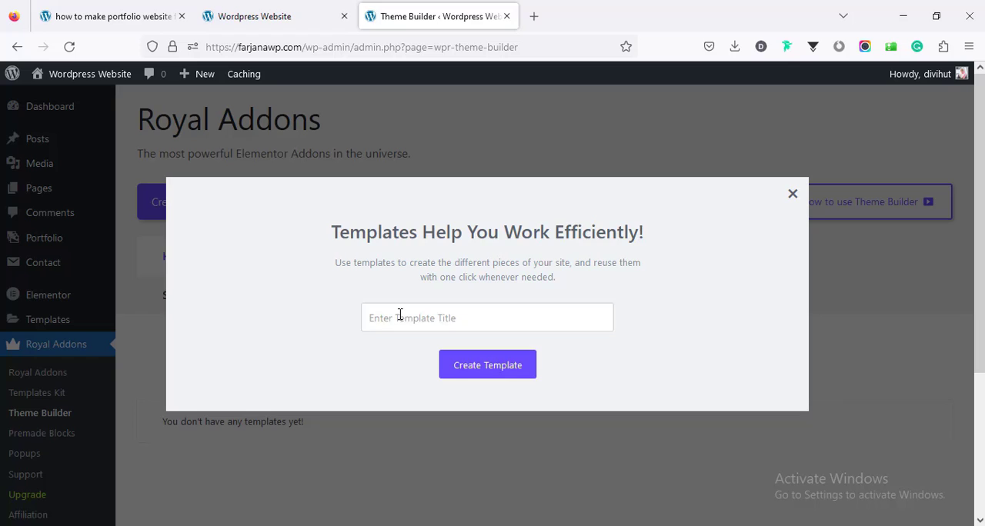
# Step: Create a header template titled "Header" and save its display condition as Entire Site, shown on Elementor Canvas pages too
pyautogui.click(400, 314)
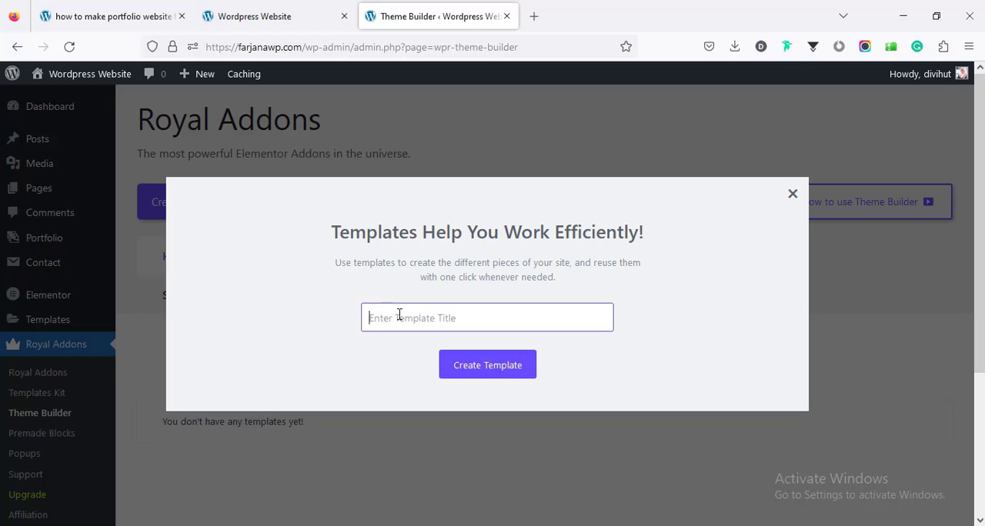
pyautogui.write('Header')
pyautogui.click(480, 370)
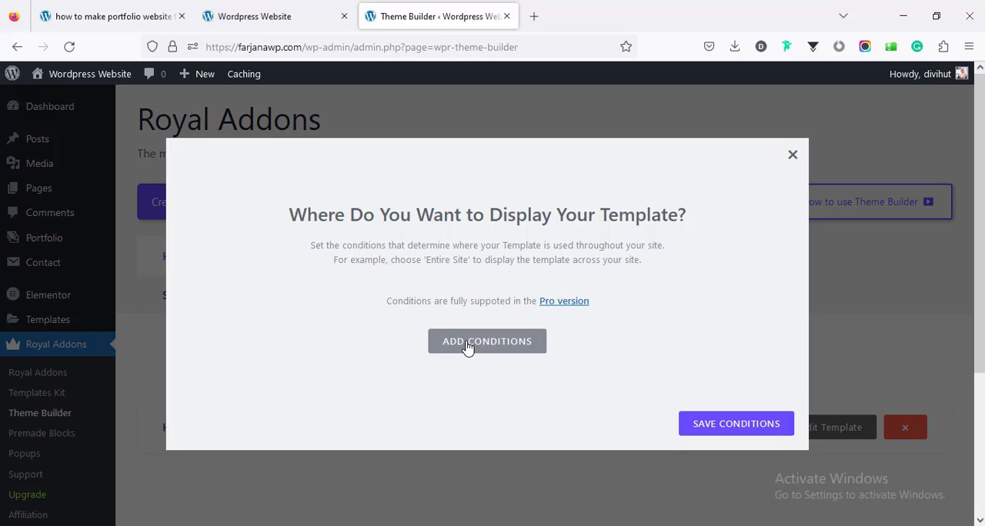
pyautogui.click(466, 345)
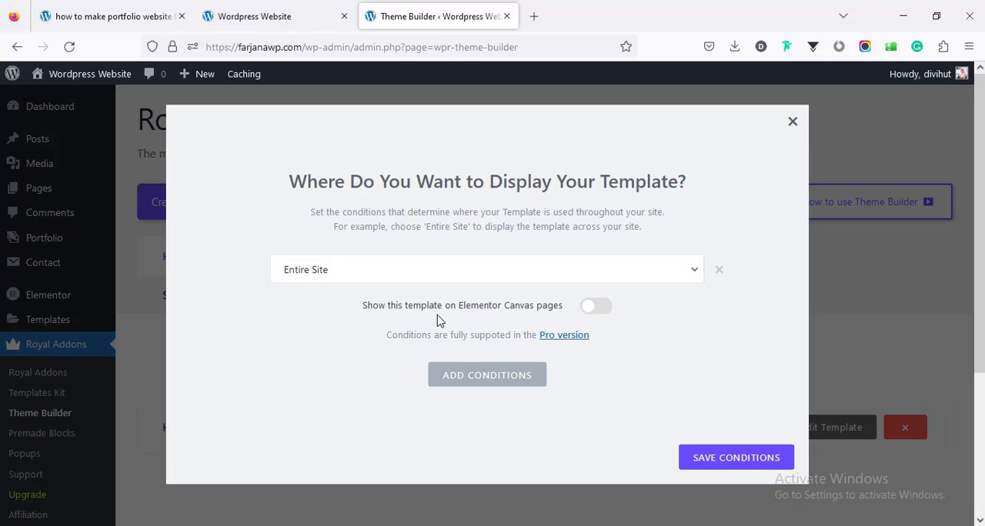
pyautogui.click(591, 310)
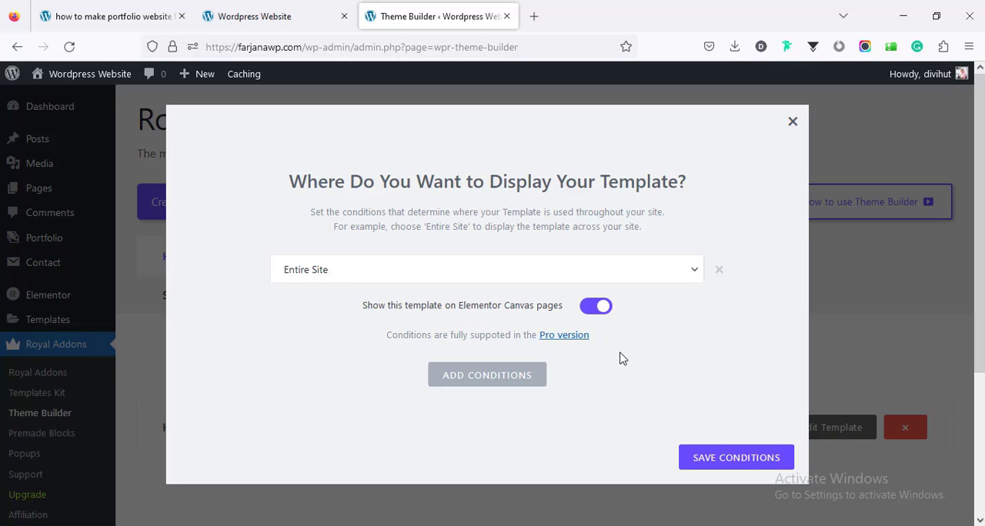
pyautogui.click(723, 461)
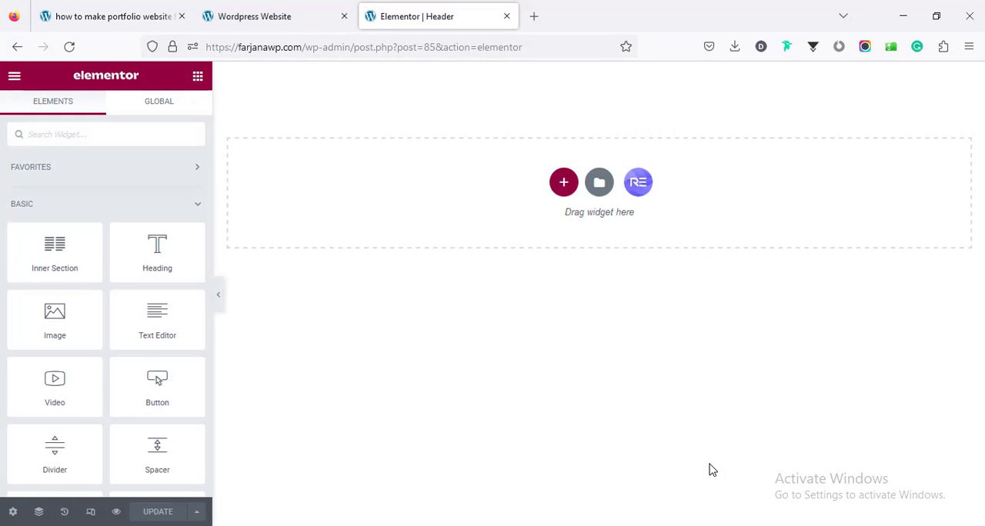
# Step: Import Header.json into the template library and insert it into the Header template, applying its page settings
pyautogui.click(599, 185)
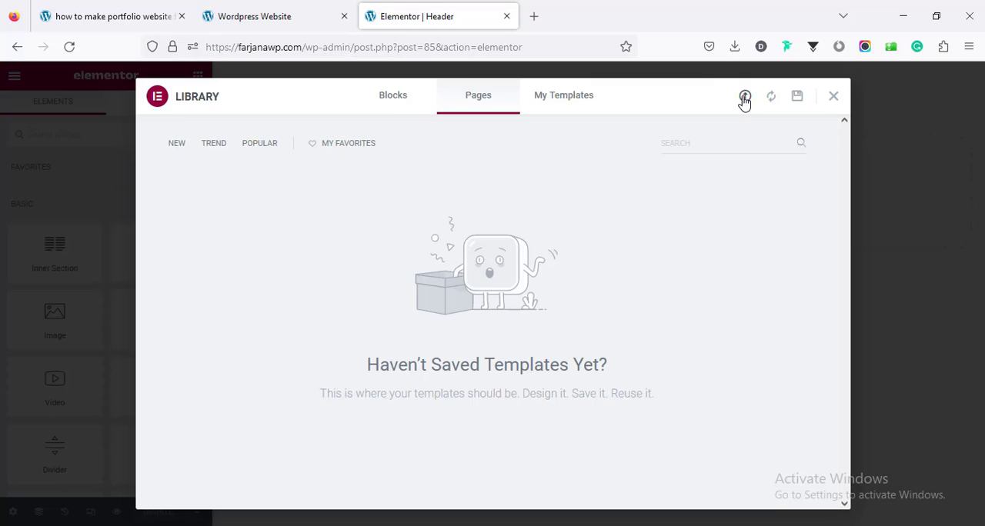
pyautogui.click(744, 99)
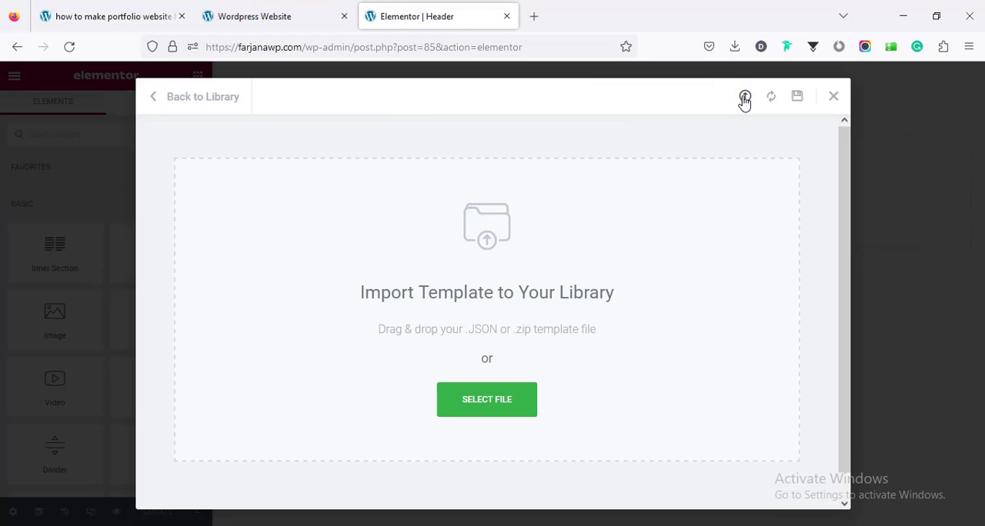
pyautogui.click(512, 399)
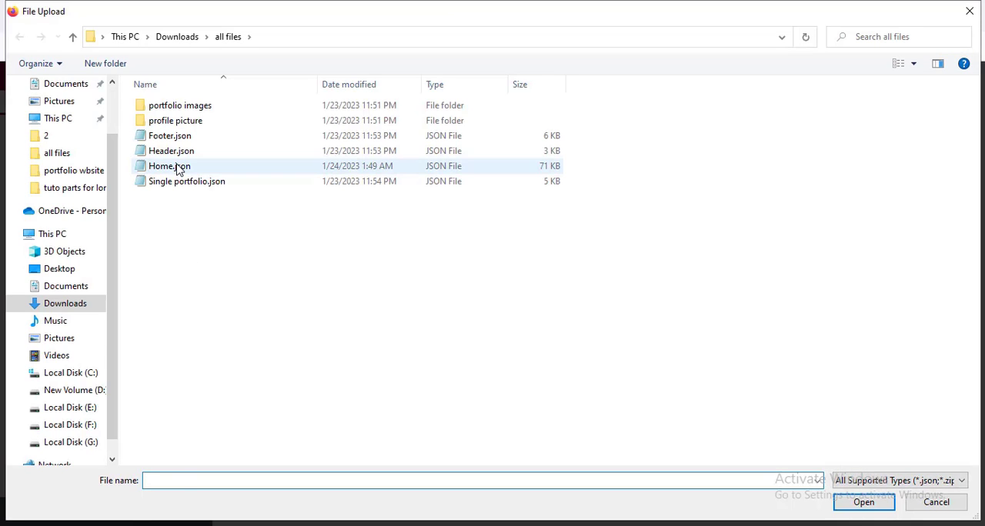
pyautogui.click(176, 168)
pyautogui.click(173, 154)
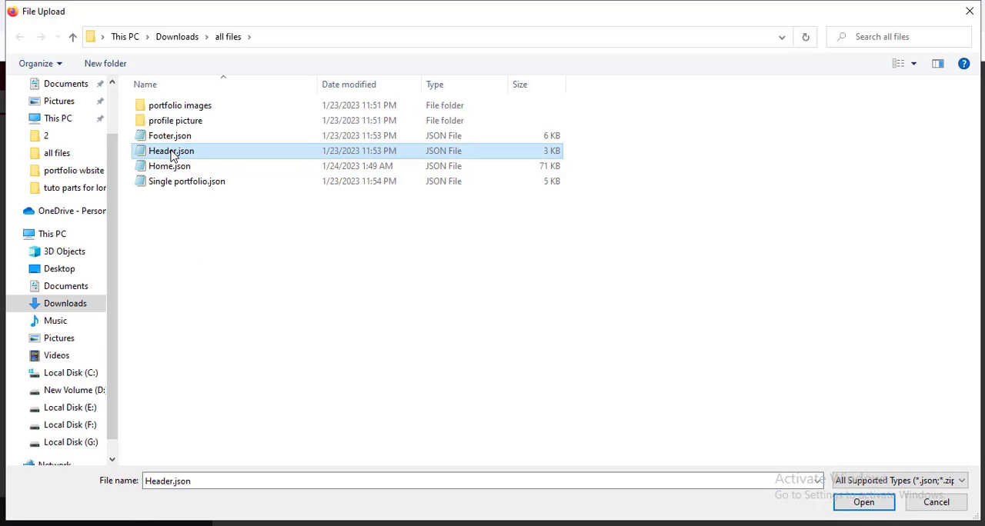
pyautogui.click(842, 500)
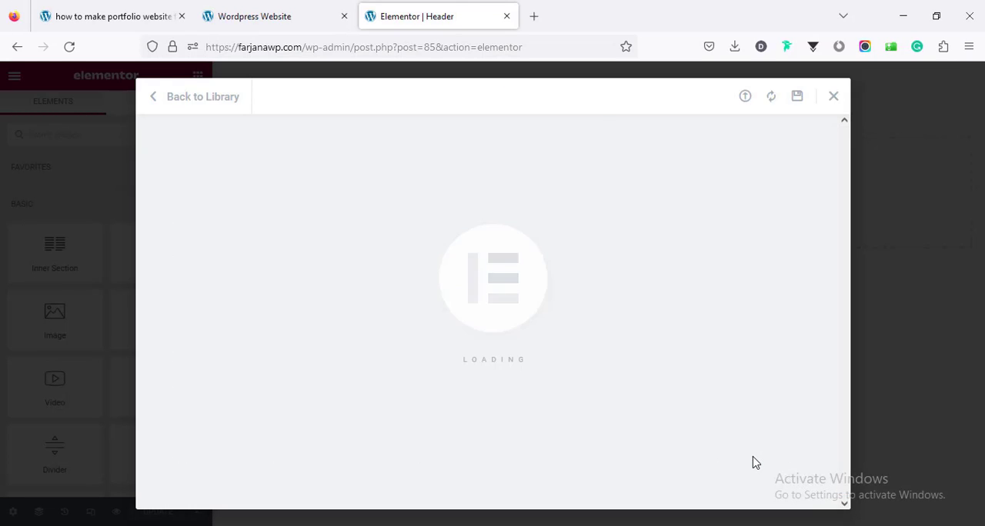
pyautogui.click(715, 216)
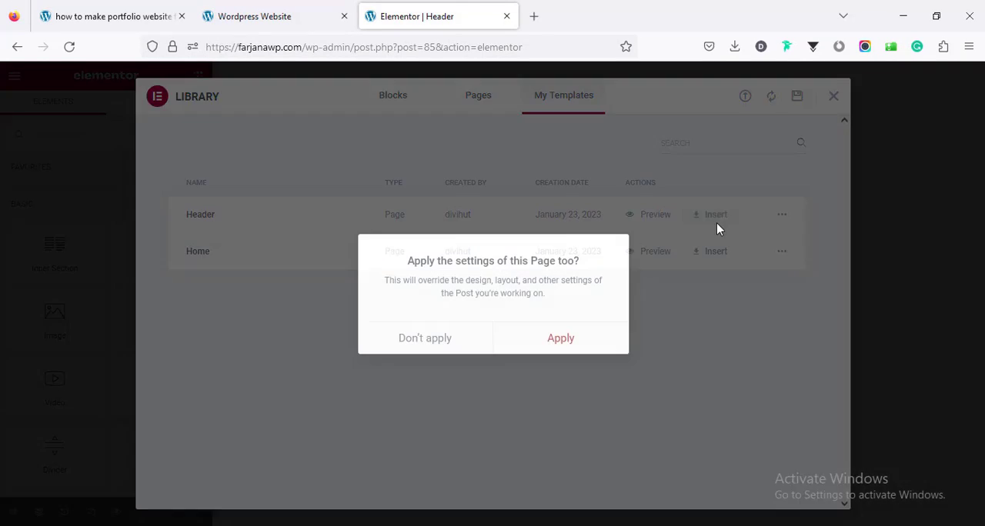
pyautogui.click(600, 338)
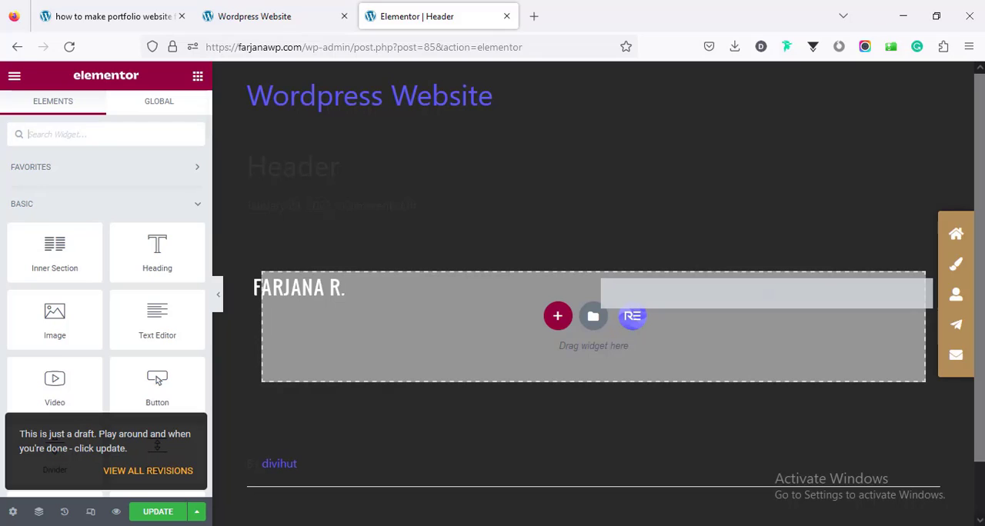
# Step: Change the Header template's page layout and update the template
pyautogui.click(12, 512)
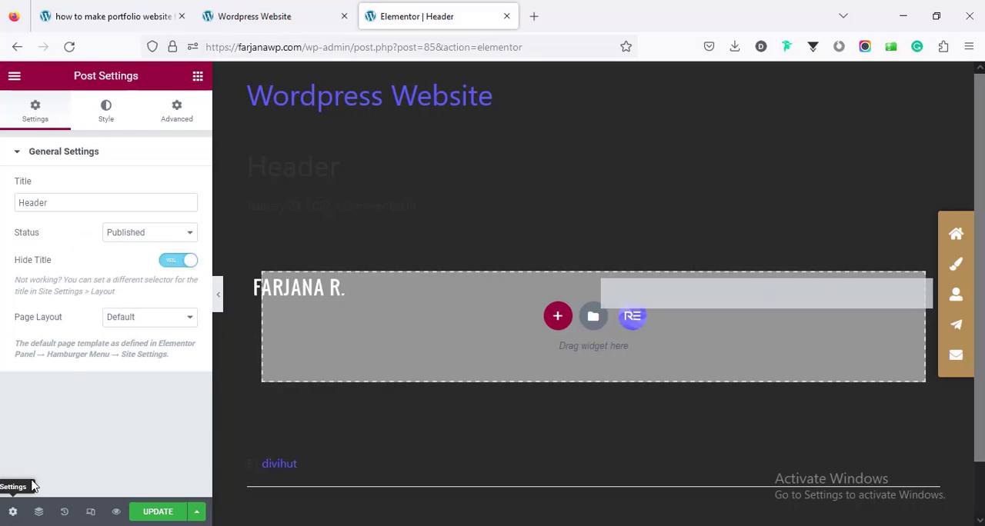
pyautogui.click(149, 325)
pyautogui.click(150, 371)
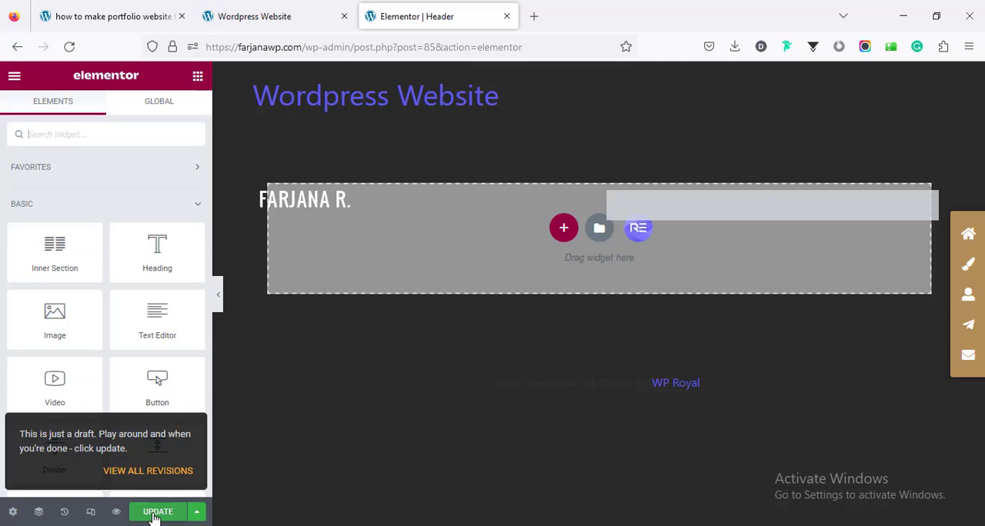
pyautogui.click(154, 514)
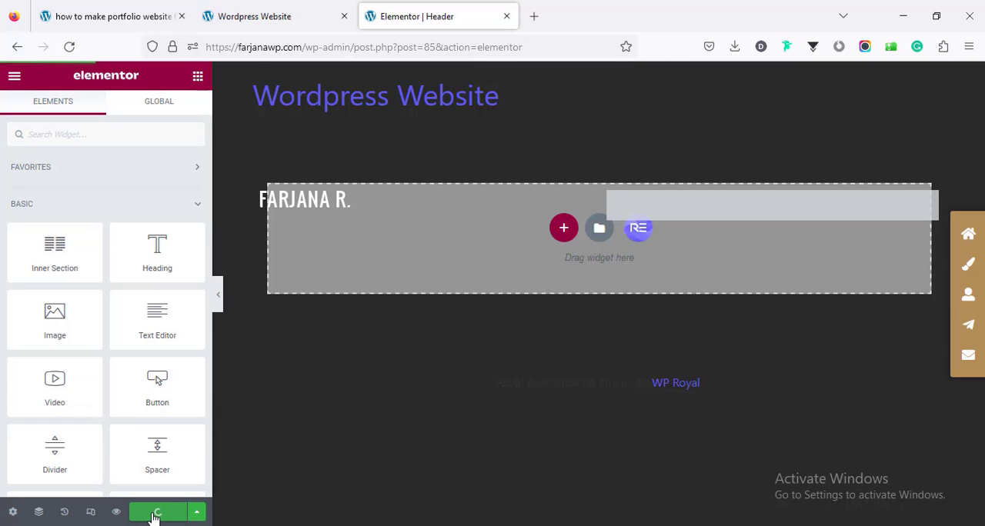
# Step: Reload the Home page preview and check the new header and side icon menu on the page
pyautogui.click(272, 17)
pyautogui.rightClick(257, 146)
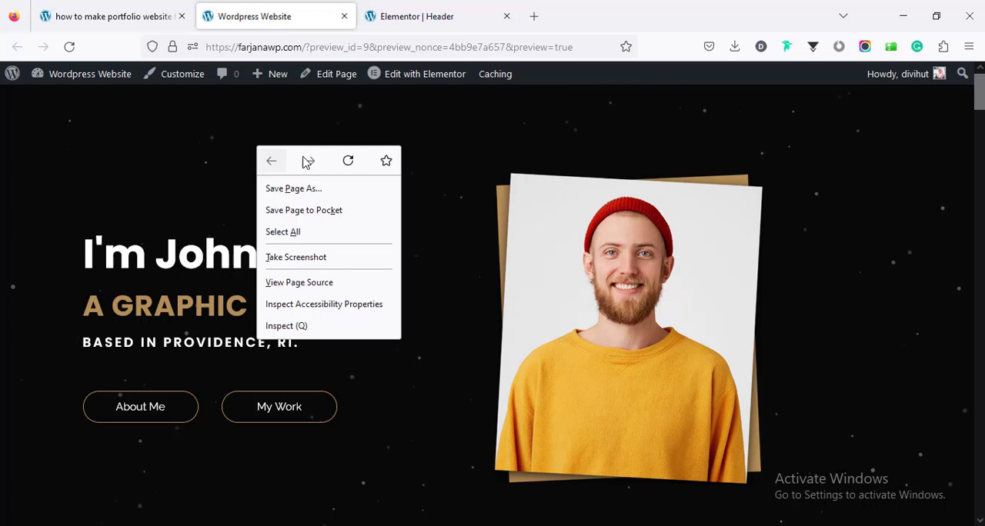
pyautogui.click(345, 163)
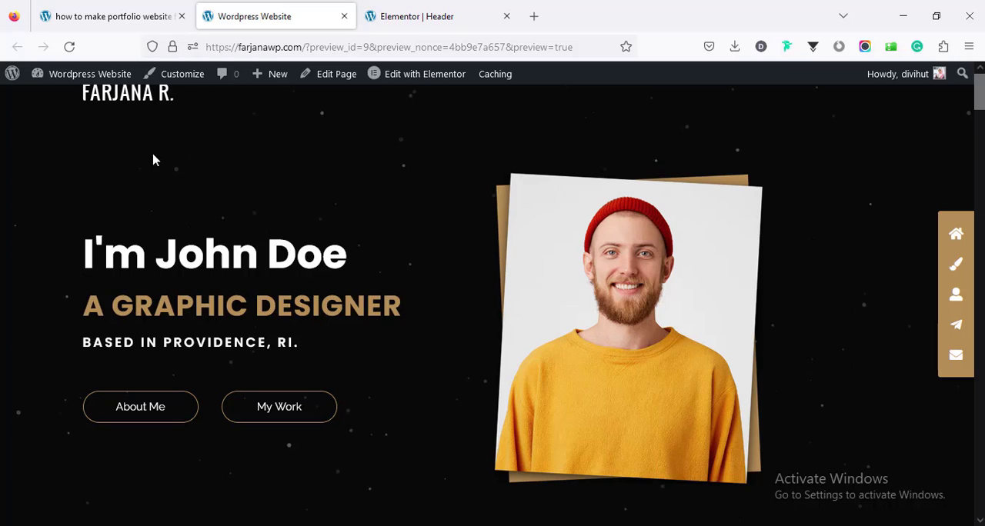
pyautogui.click(405, 16)
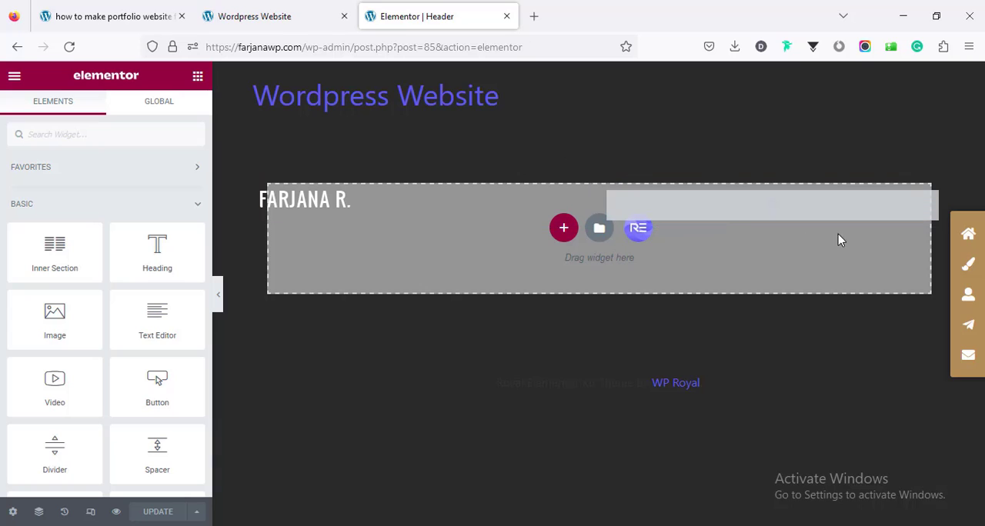
pyautogui.click(259, 19)
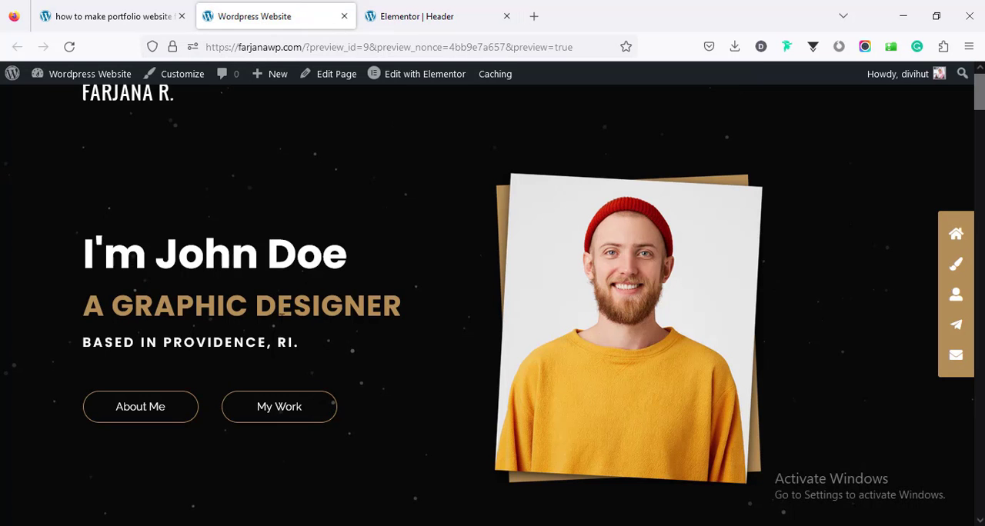
pyautogui.scroll(-3, 282, 313)
pyautogui.scroll(3, 281, 323)
# Step: Leave the Header template's editor and open the Royal Addons Theme Builder from the site's dashboard in a separate tab
pyautogui.click(392, 17)
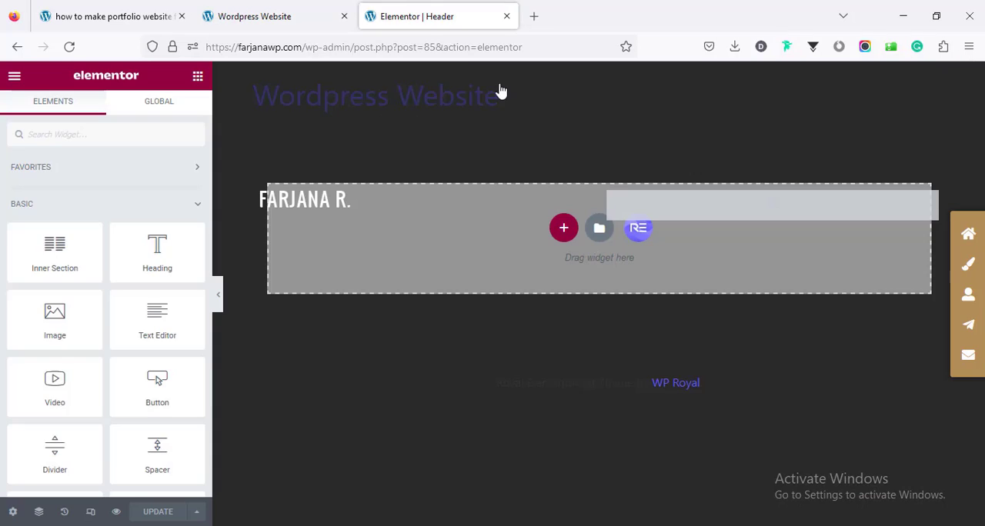
pyautogui.click(504, 16)
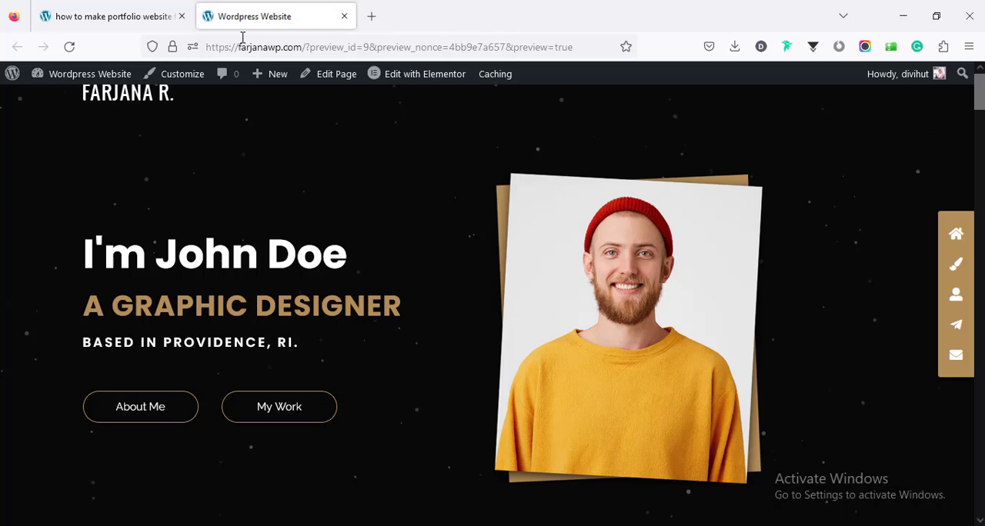
pyautogui.moveTo(66, 80)
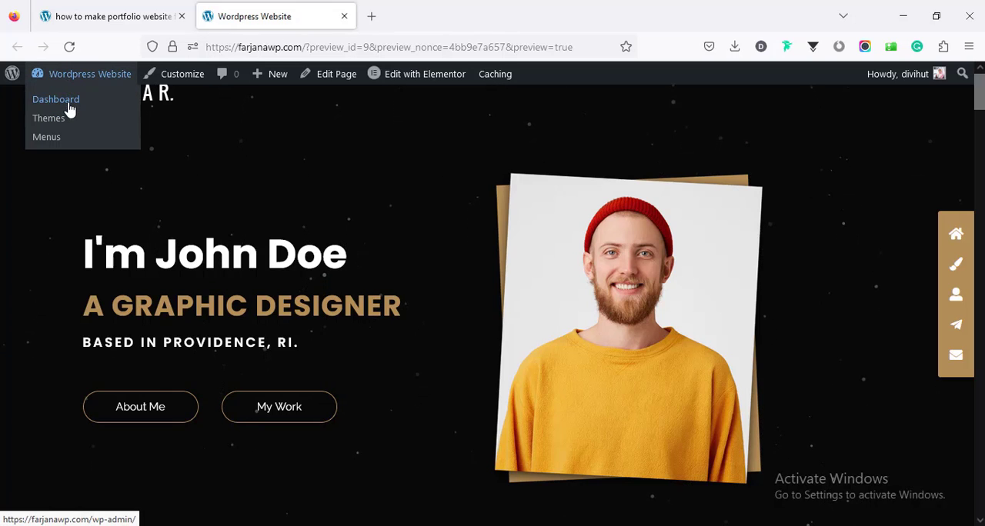
pyautogui.middleClick(67, 104)
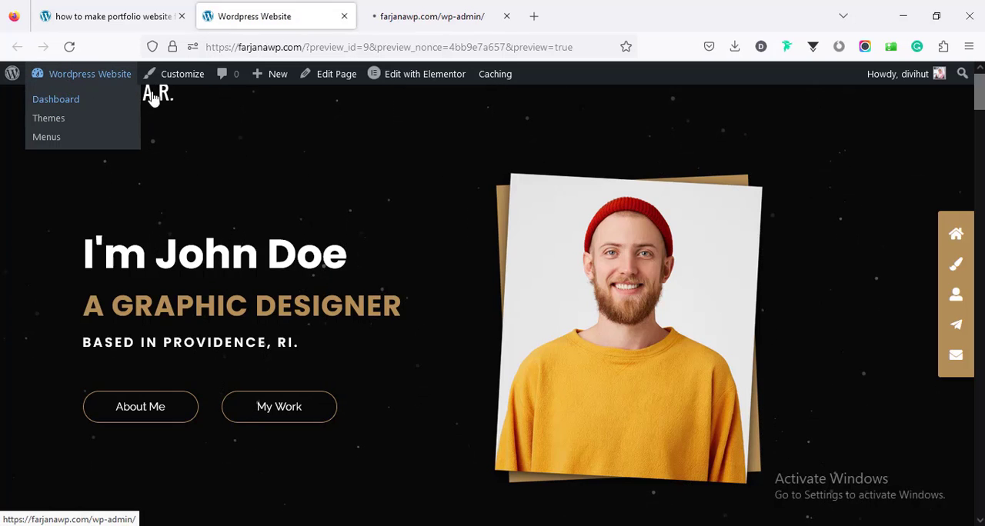
pyautogui.click(422, 15)
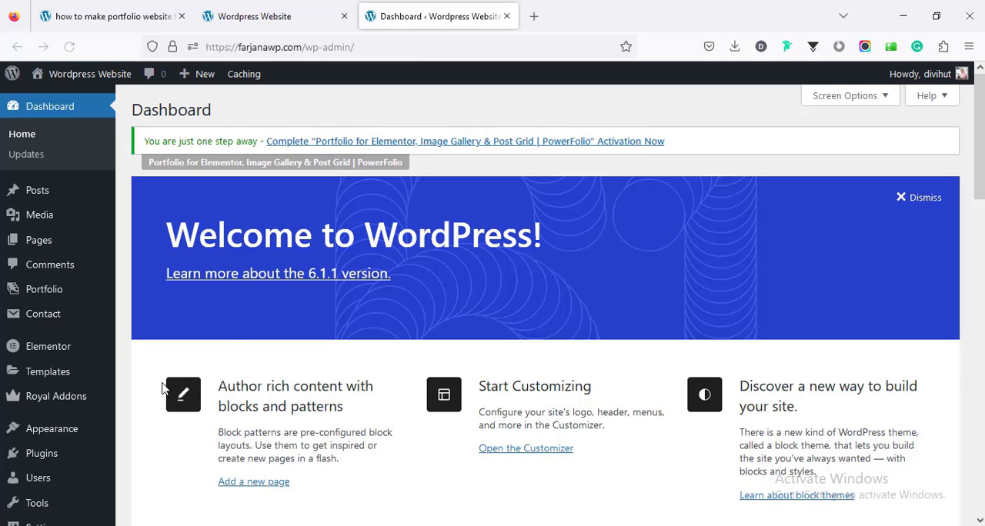
pyautogui.moveTo(79, 406)
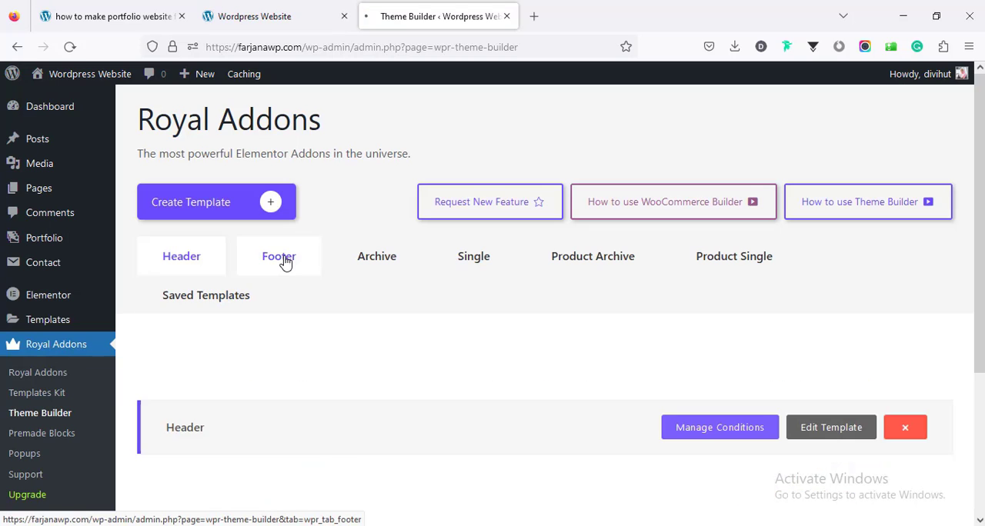
# Step: Create a footer template titled "Footer" and save its display condition as Entire Site, shown on Elementor Canvas pages too
pyautogui.click(284, 265)
pyautogui.click(251, 204)
pyautogui.click(388, 311)
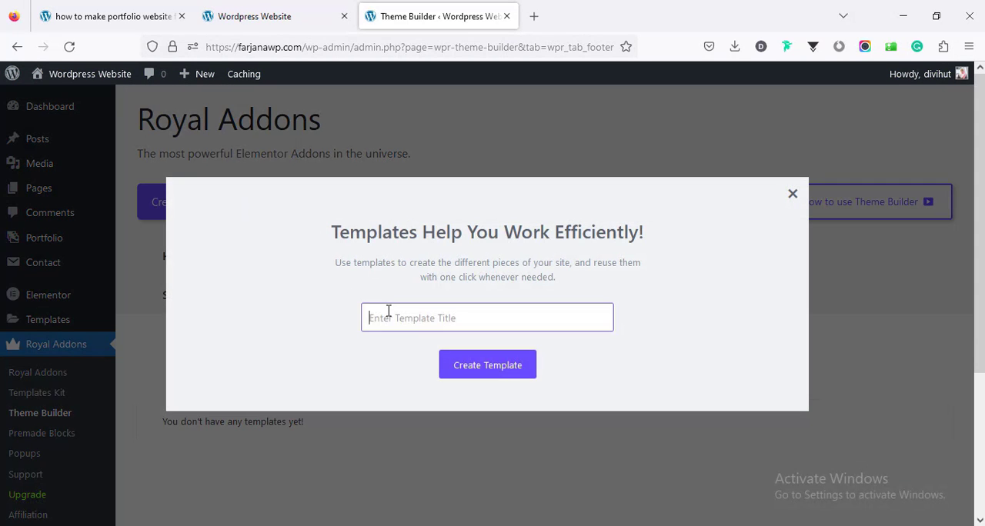
pyautogui.write('Footer')
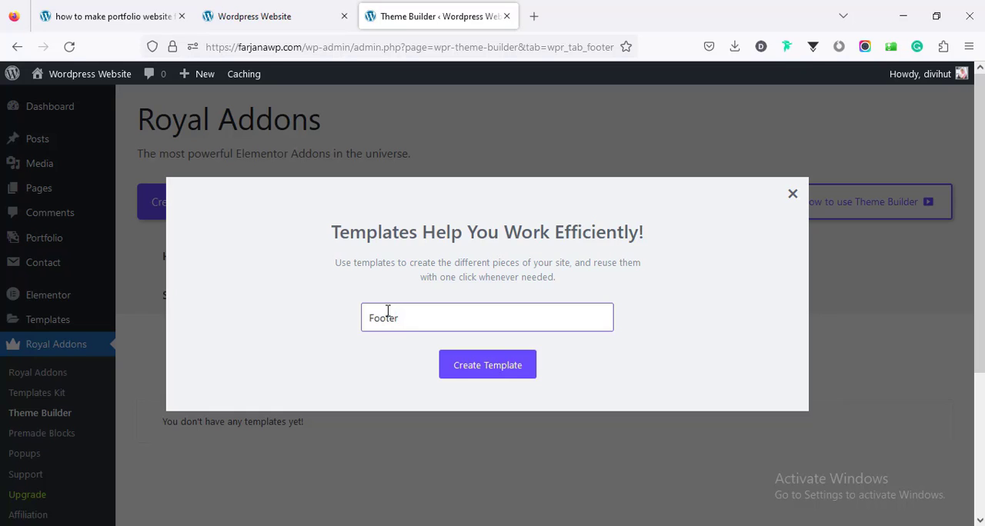
pyautogui.click(518, 374)
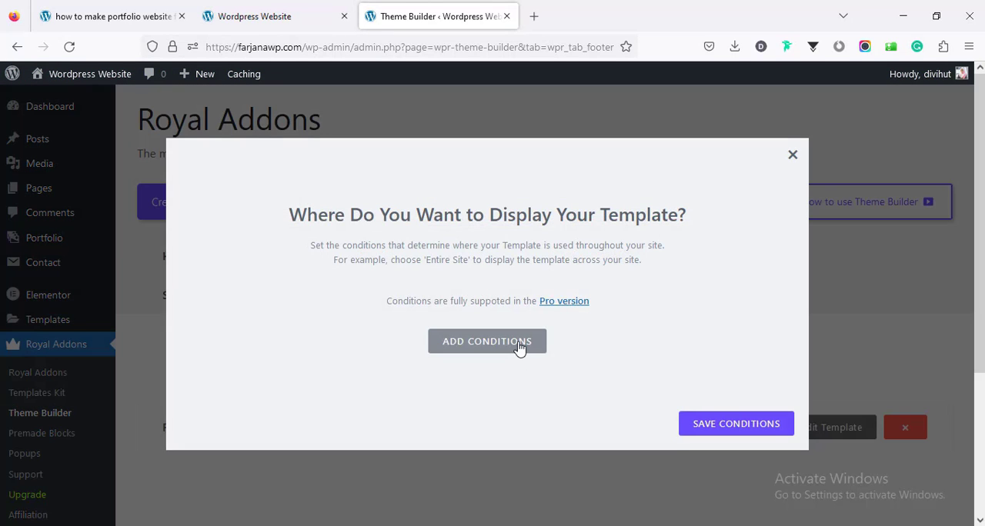
pyautogui.click(518, 352)
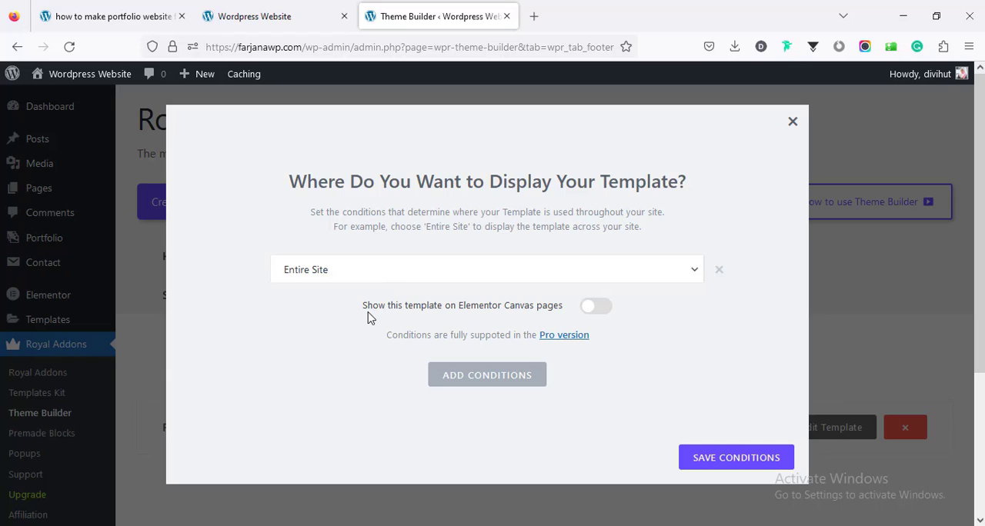
pyautogui.click(602, 310)
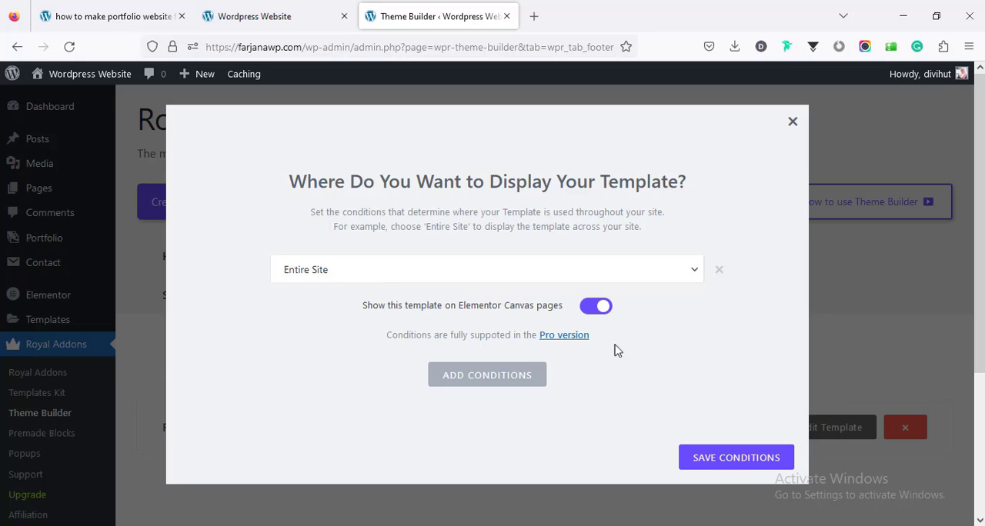
pyautogui.click(715, 461)
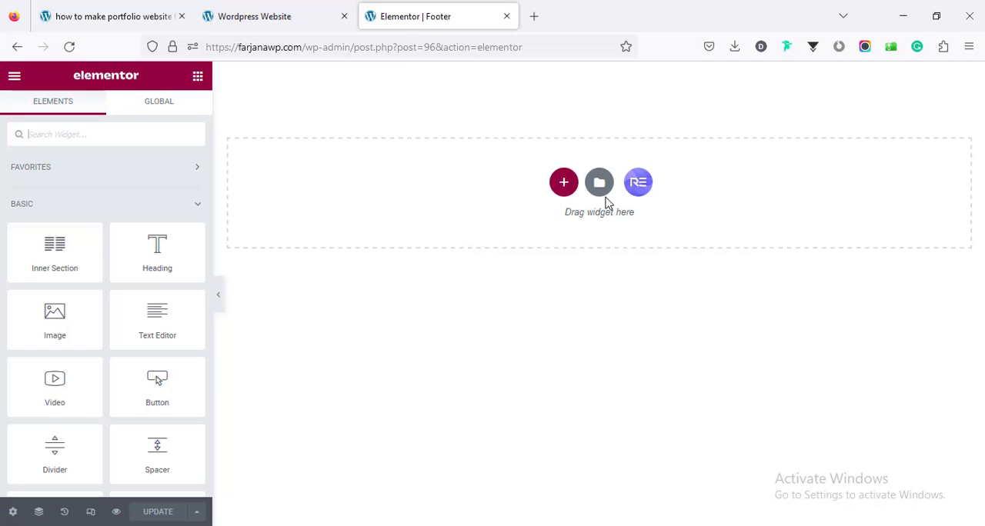
# Step: Import Footer.json into the template library and insert the Footer template, applying its page settings too
pyautogui.click(596, 185)
pyautogui.click(744, 98)
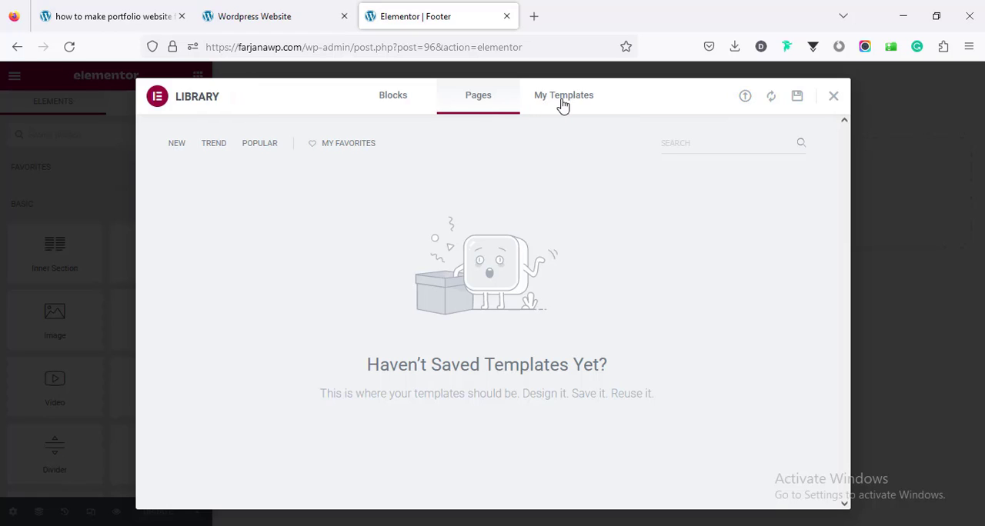
pyautogui.click(562, 100)
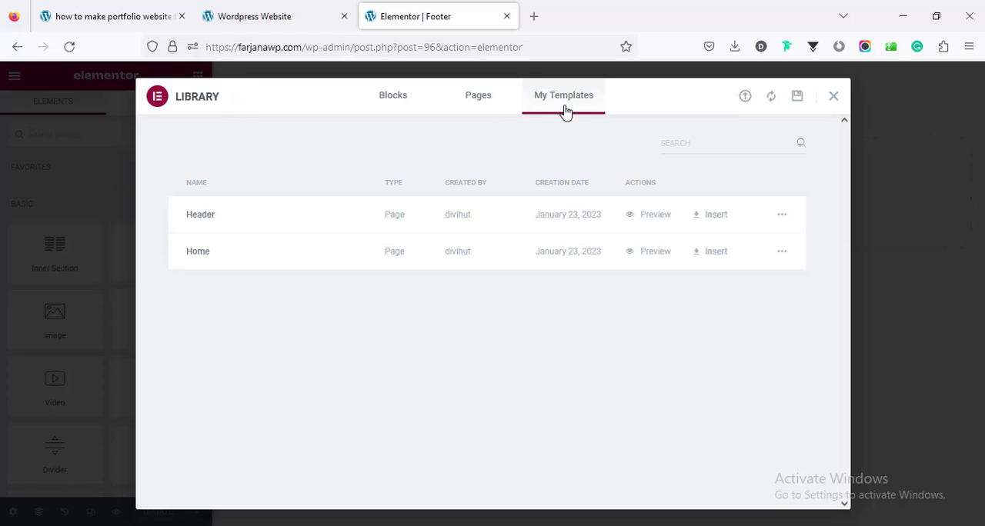
pyautogui.click(744, 98)
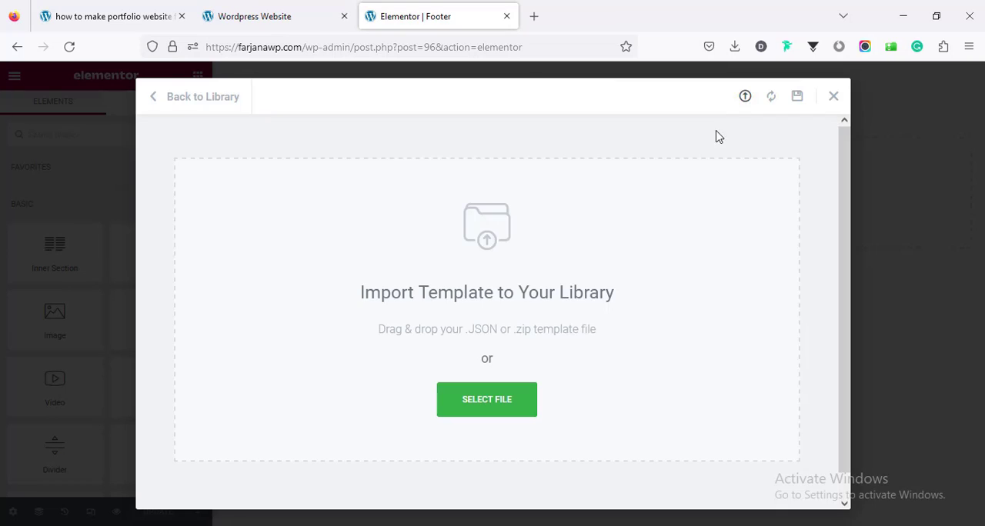
pyautogui.click(523, 412)
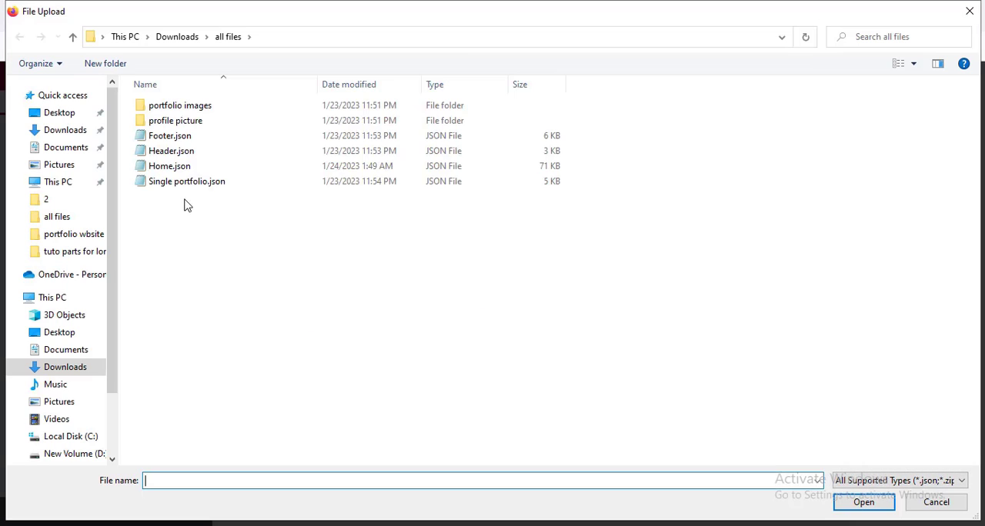
pyautogui.click(171, 137)
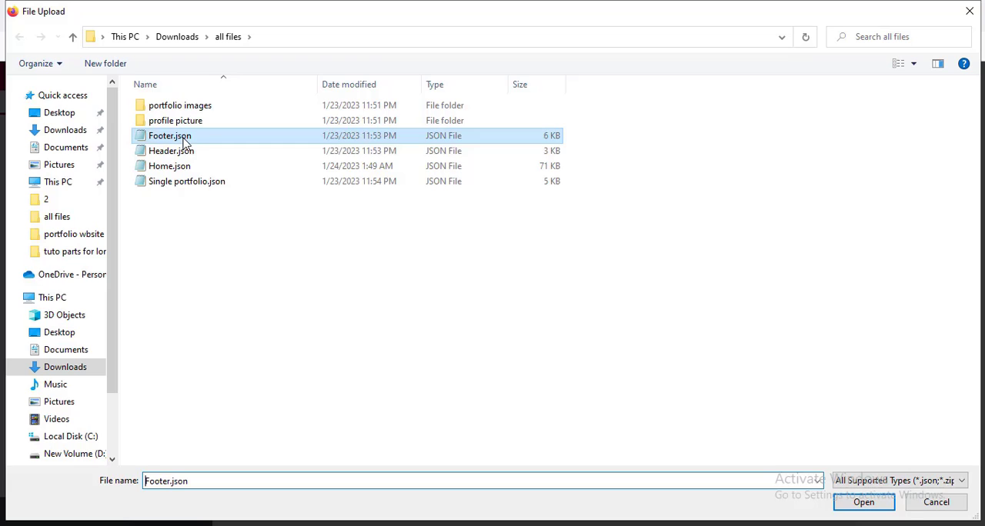
pyautogui.click(846, 505)
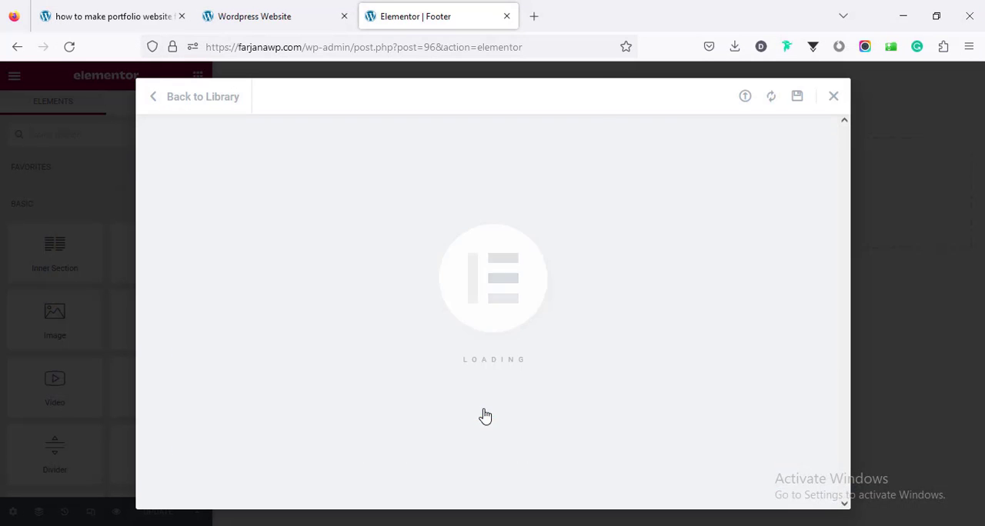
pyautogui.click(714, 218)
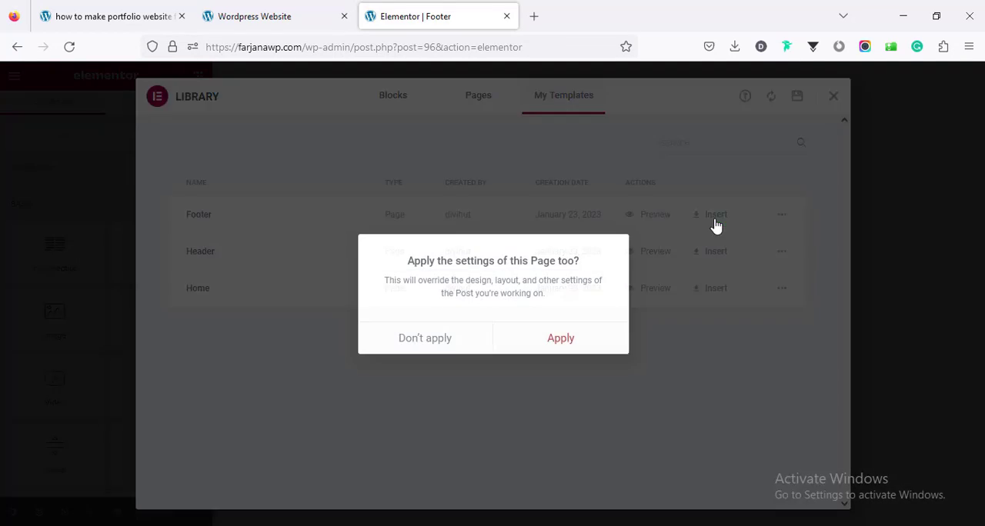
pyautogui.click(574, 354)
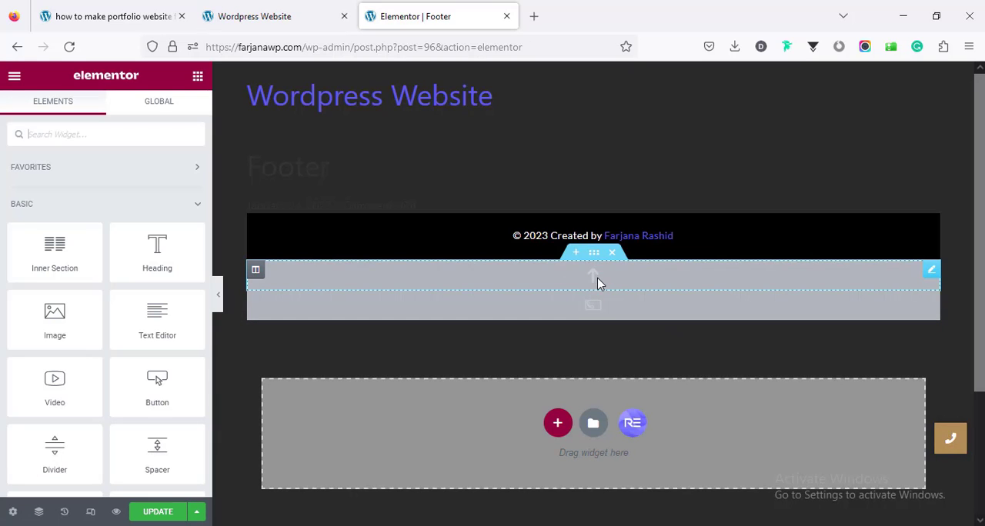
# Step: Hide the Footer template's title, change its page layout and update the template
pyautogui.click(13, 513)
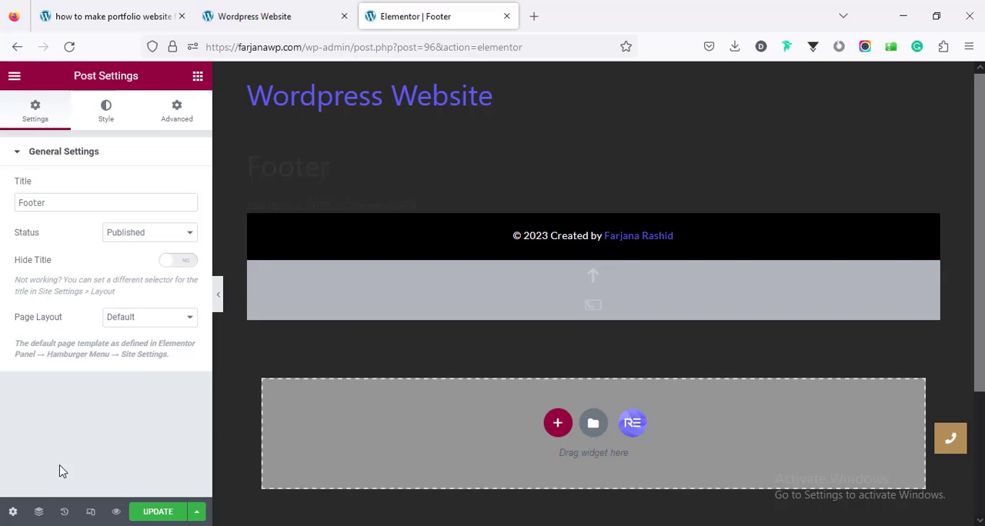
pyautogui.click(183, 265)
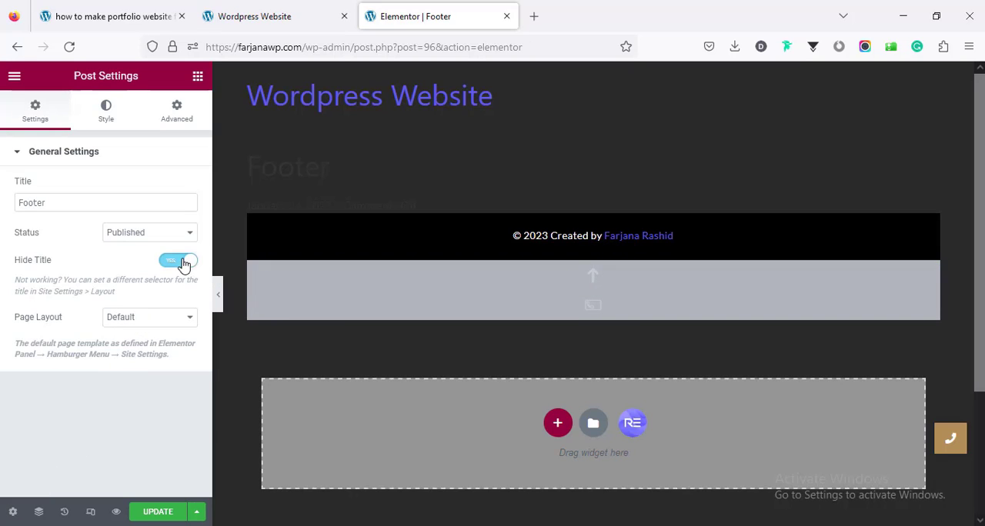
pyautogui.click(143, 319)
pyautogui.click(157, 373)
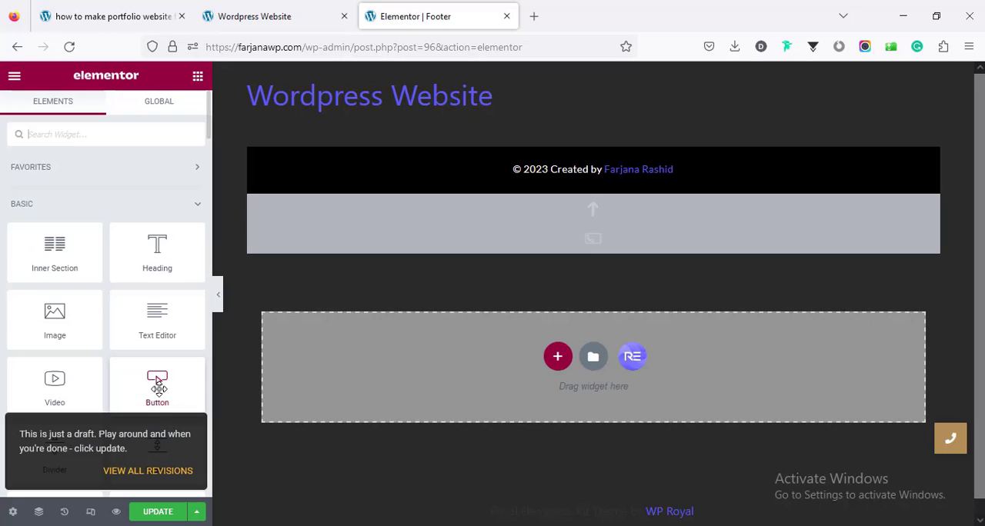
pyautogui.click(162, 511)
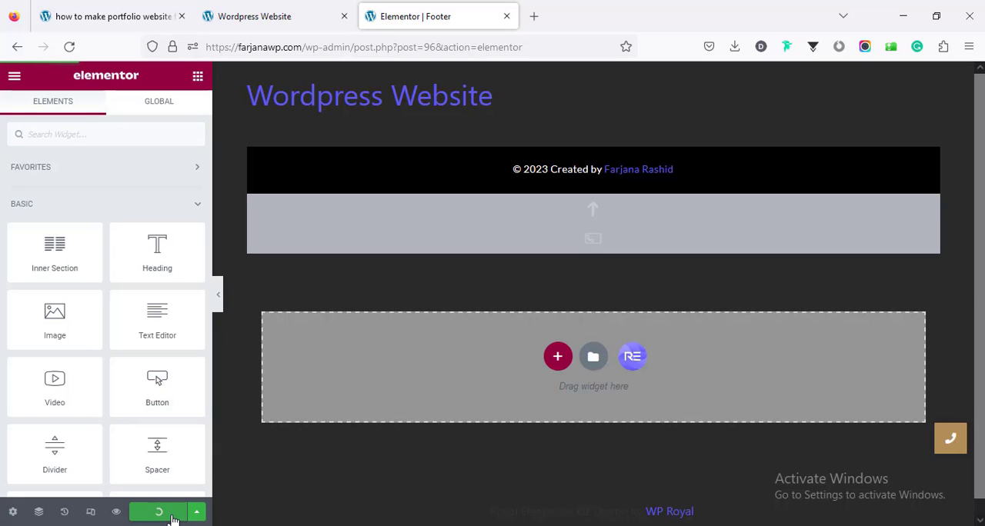
# Step: Reload the Home page preview and check the footer at the end of the page
pyautogui.click(254, 16)
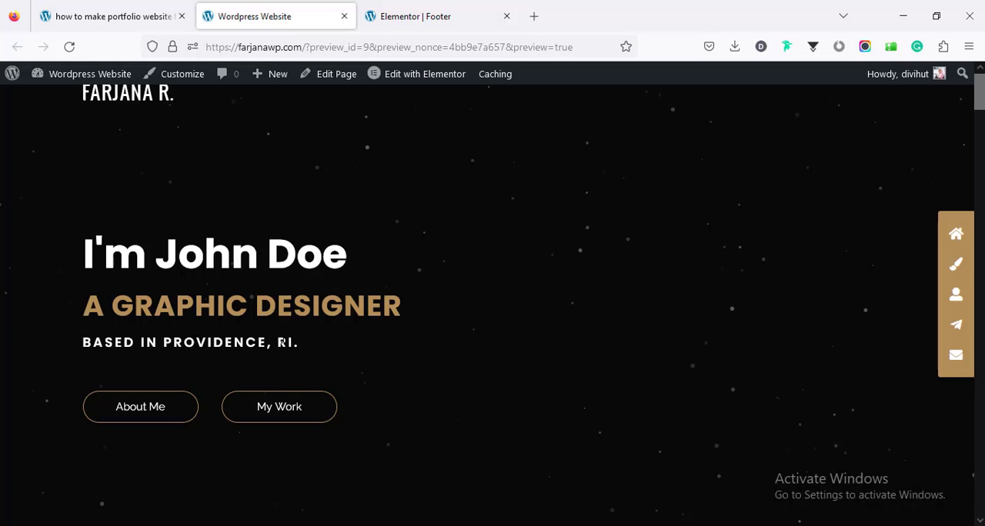
pyautogui.rightClick(493, 239)
pyautogui.click(583, 252)
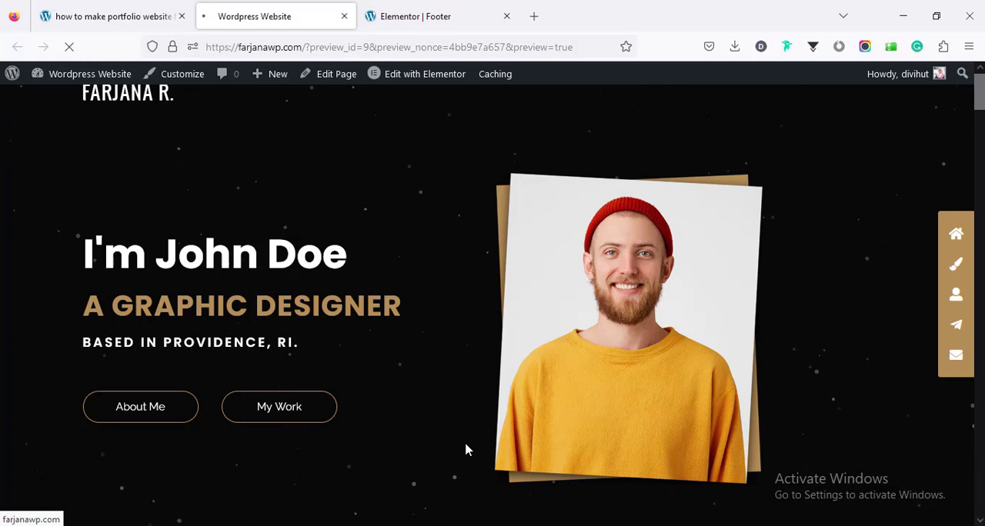
pyautogui.scroll(-15, 459, 523)
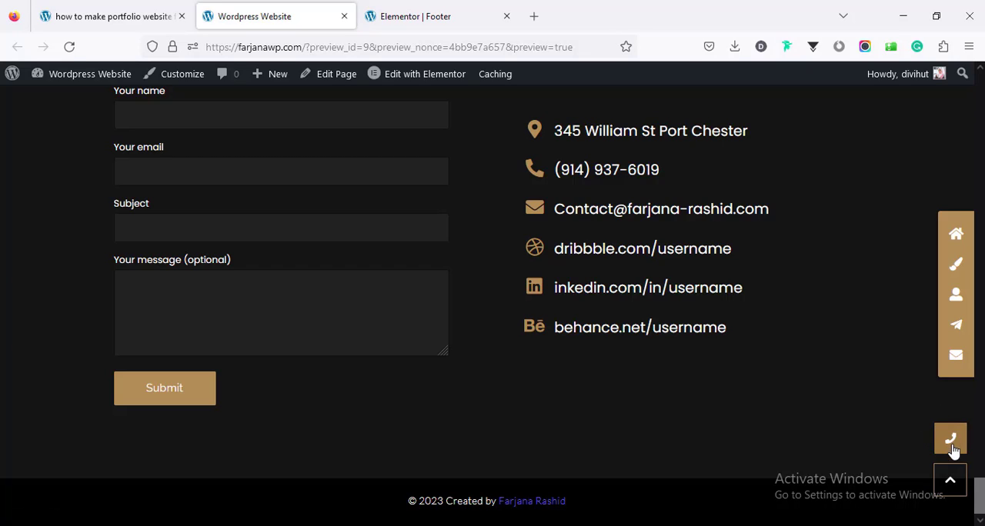
# Step: Open the Alexya Best Branding Kits portfolio item from the Home page and examine its single page
pyautogui.moveTo(979, 496); pyautogui.dragTo(978, 130)
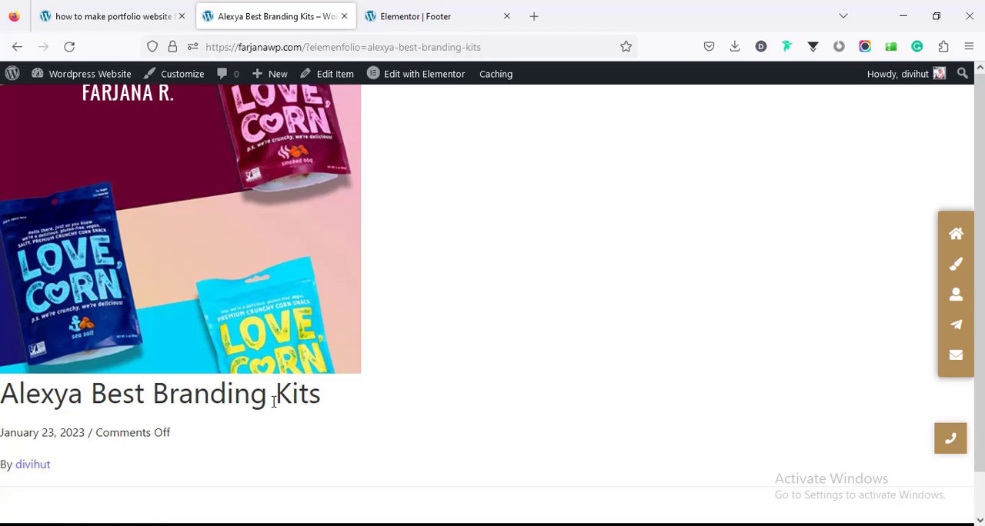
pyautogui.scroll(-1, 273, 406)
pyautogui.scroll(1, 272, 407)
# Step: Open the theme customizer for this portfolio item in a separate tab and show the empty Additional CSS editor
pyautogui.middleClick(179, 80)
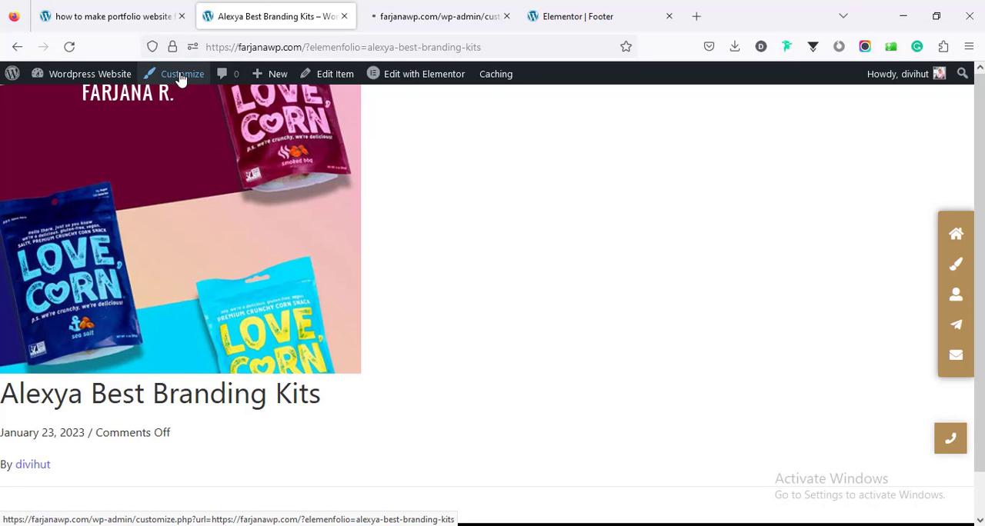
pyautogui.click(428, 19)
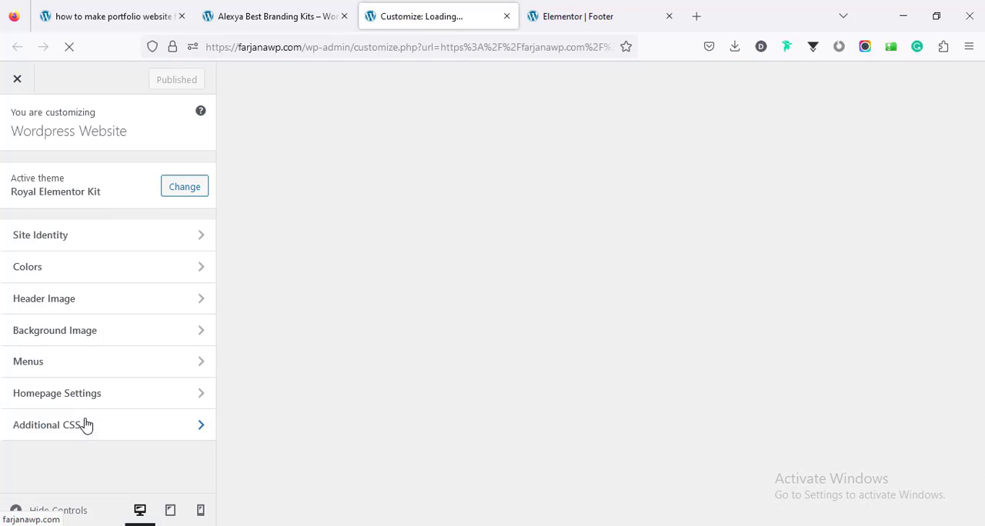
pyautogui.click(86, 429)
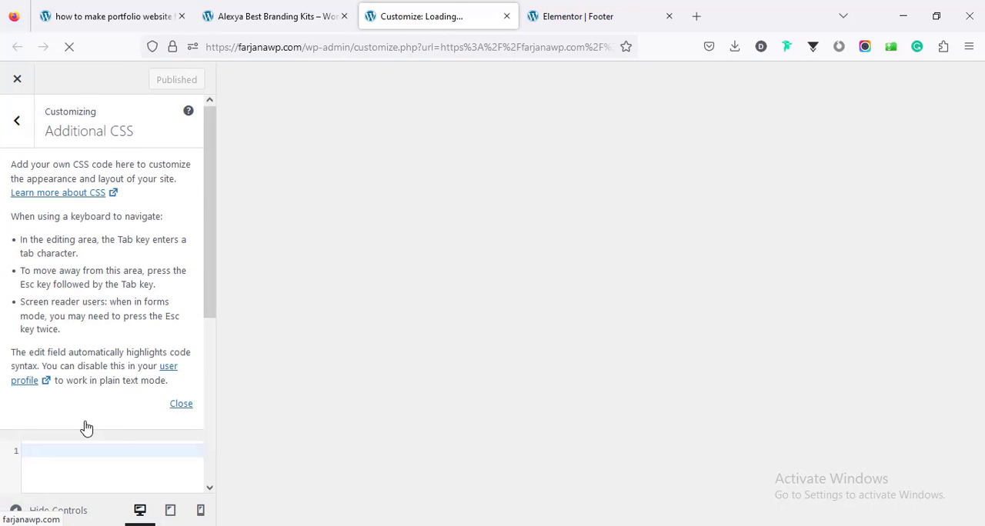
pyautogui.click(181, 405)
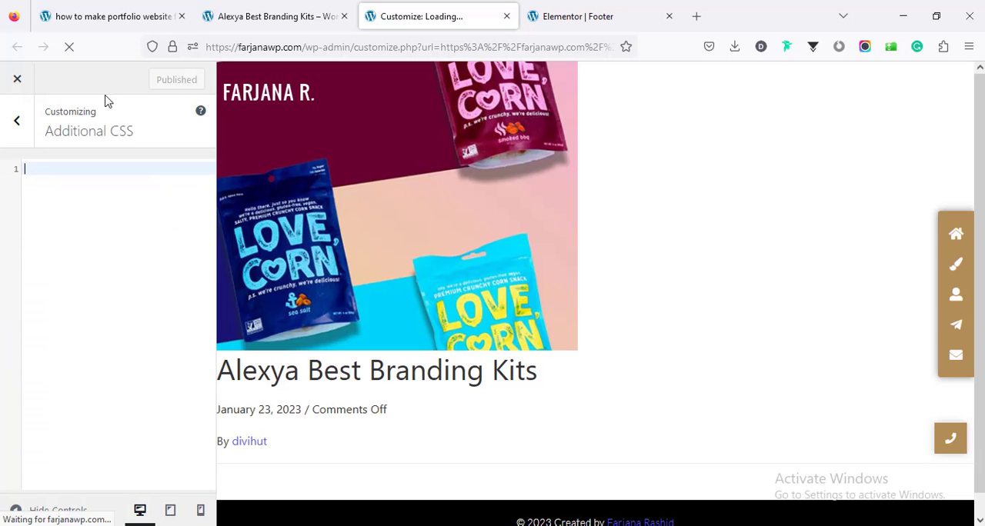
# Step: Copy the full single portfolio CSS code from the tutorial article's CSS Code section
pyautogui.click(108, 17)
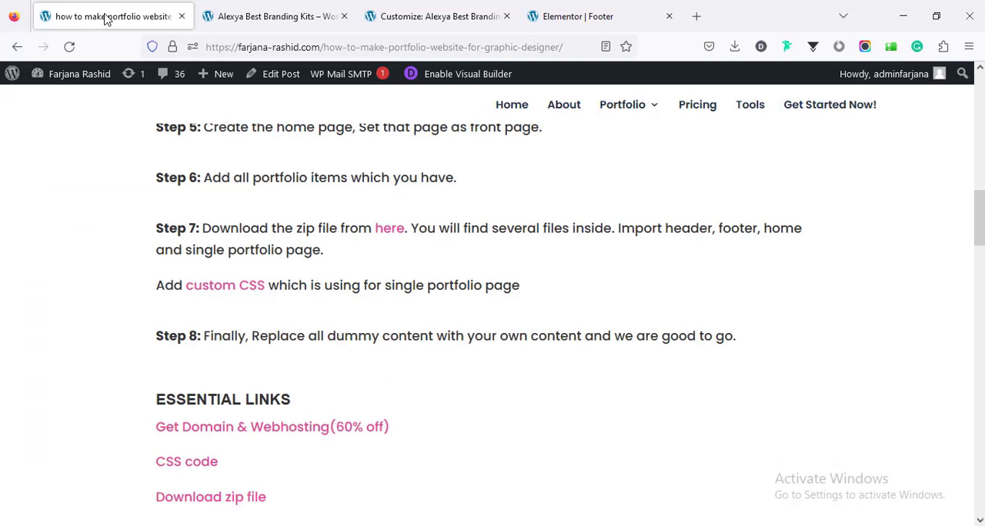
pyautogui.click(212, 288)
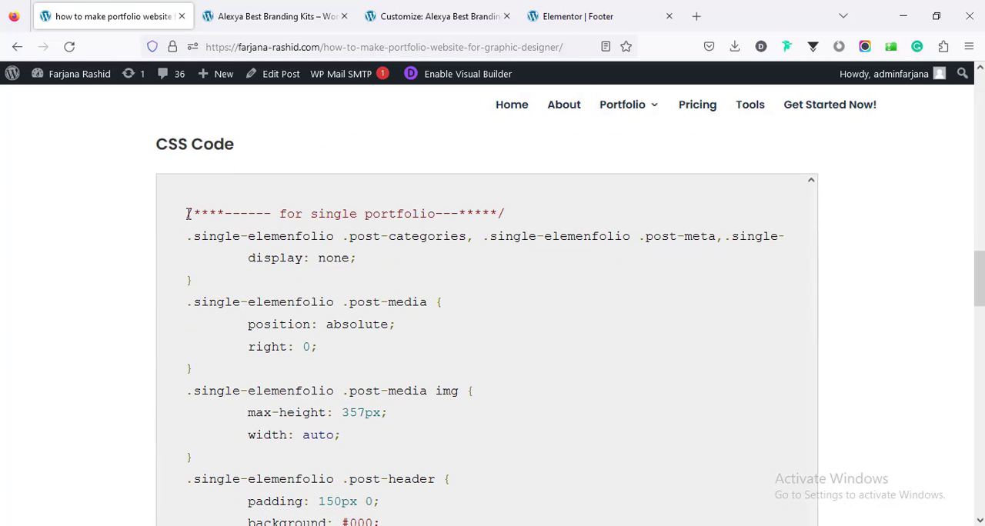
pyautogui.moveTo(189, 215); pyautogui.dragTo(296, 524)
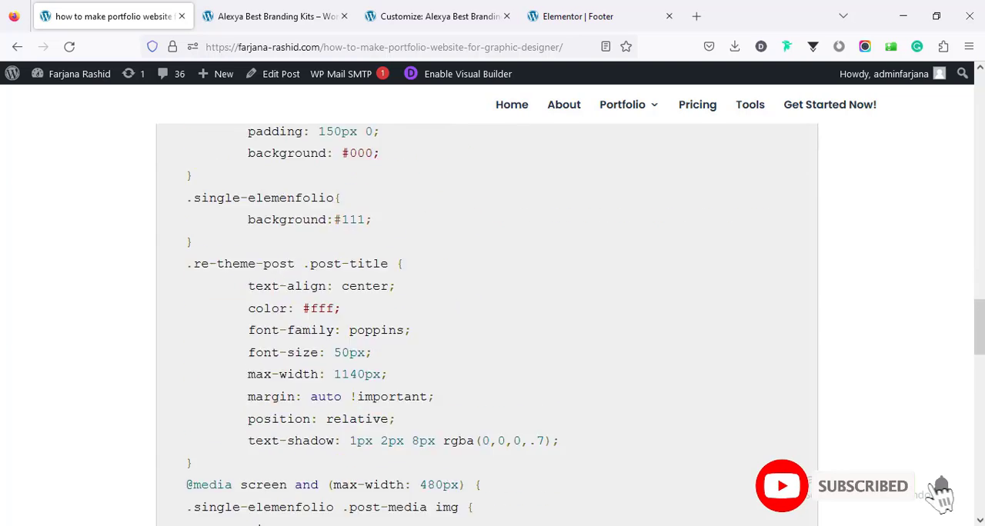
pyautogui.scroll(-5, 486, 323)
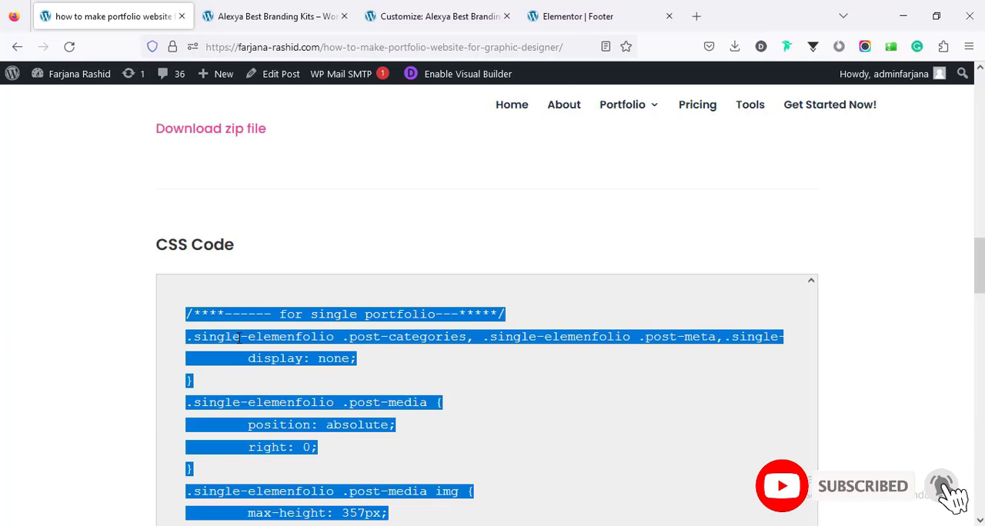
pyautogui.rightClick(251, 352)
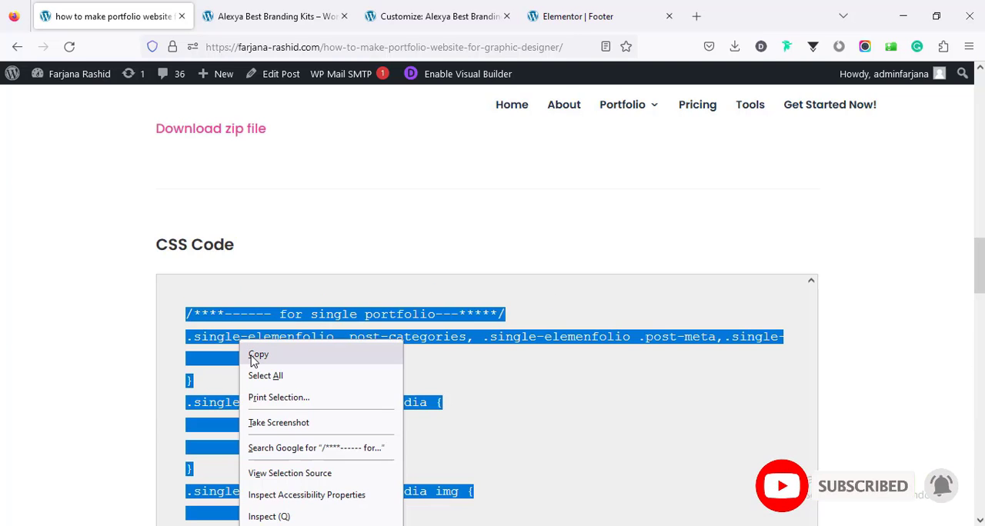
pyautogui.click(254, 356)
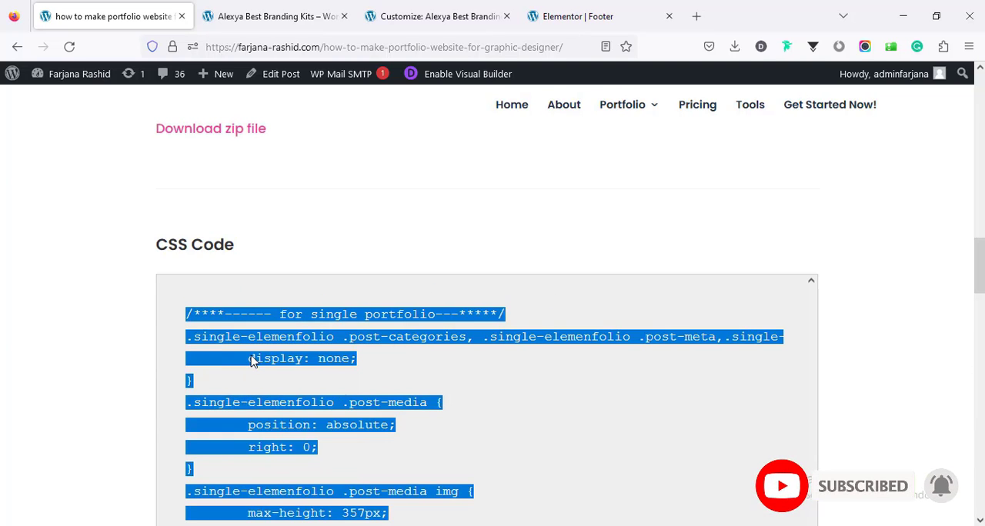
# Step: Paste the copied single portfolio CSS into the site's Additional CSS and publish it
pyautogui.click(253, 12)
pyautogui.click(392, 8)
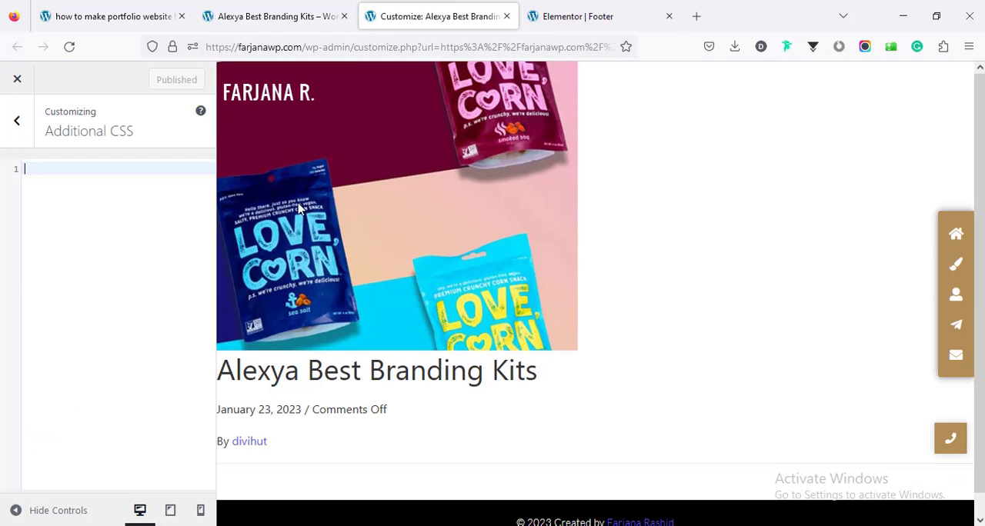
pyautogui.rightClick(121, 204)
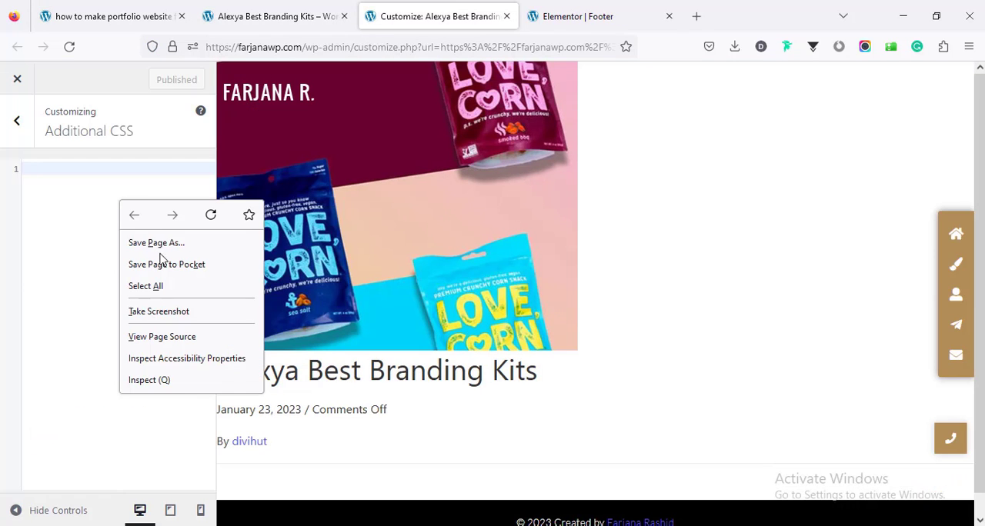
pyautogui.click(65, 172)
pyautogui.rightClick(66, 175)
pyautogui.click(115, 281)
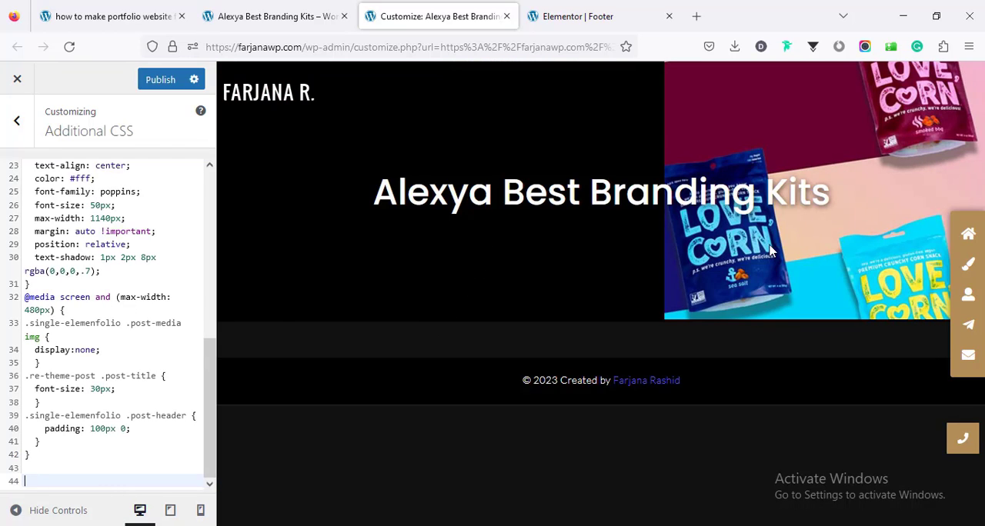
pyautogui.click(167, 84)
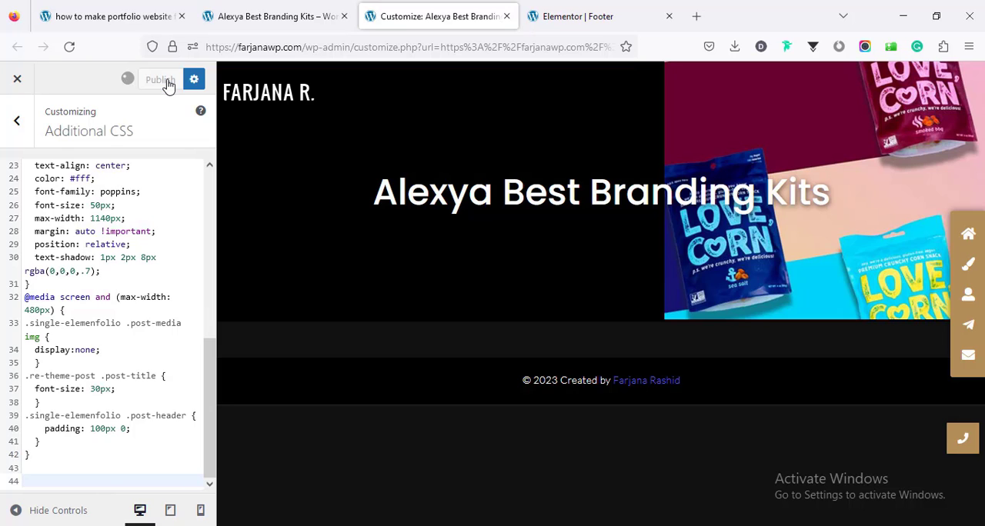
# Step: Reload the Alexya Best Branding Kits page and check it with the published CSS
pyautogui.click(261, 12)
pyautogui.rightClick(437, 205)
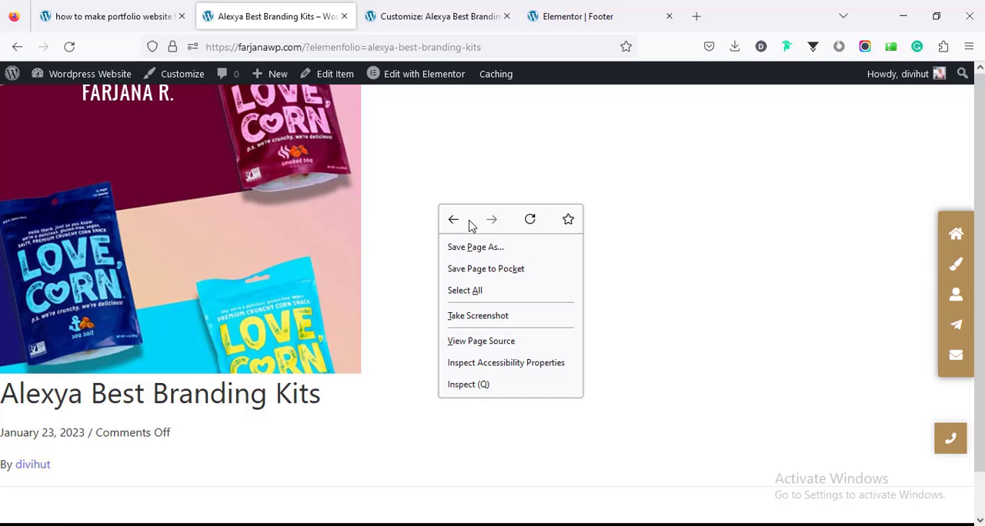
pyautogui.click(530, 221)
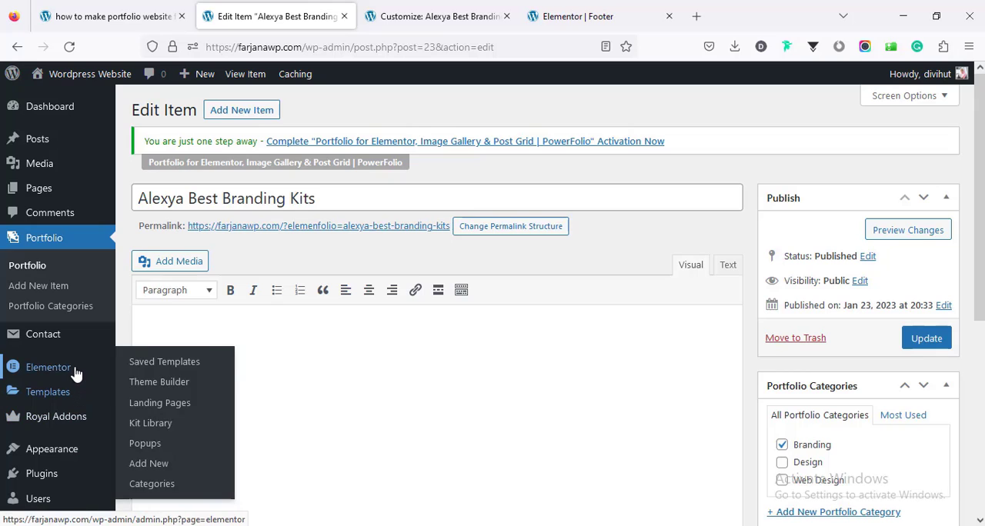
# Step: Enable the Portfolio post type in Elementor's general settings, save the changes and open the portfolio items list
pyautogui.moveTo(76, 373)
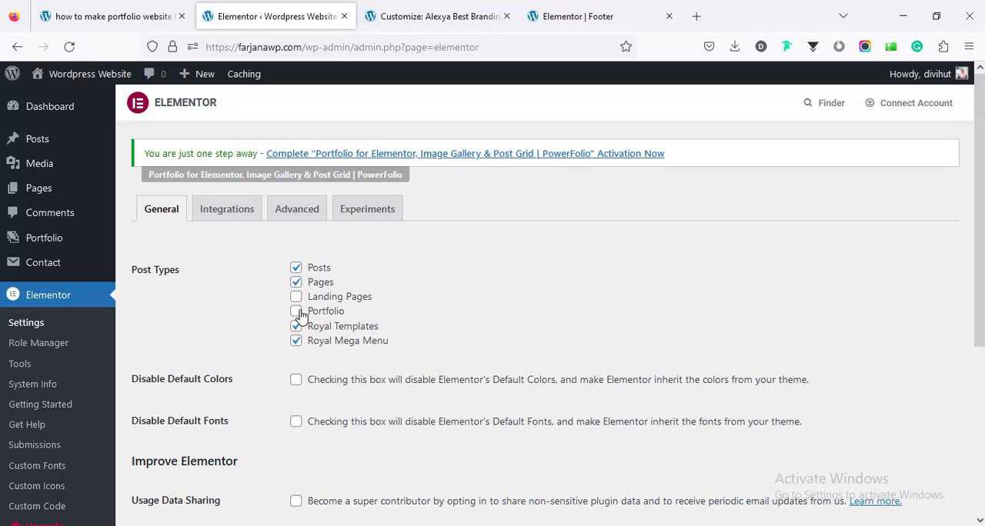
pyautogui.click(296, 312)
pyautogui.scroll(-3, 241, 384)
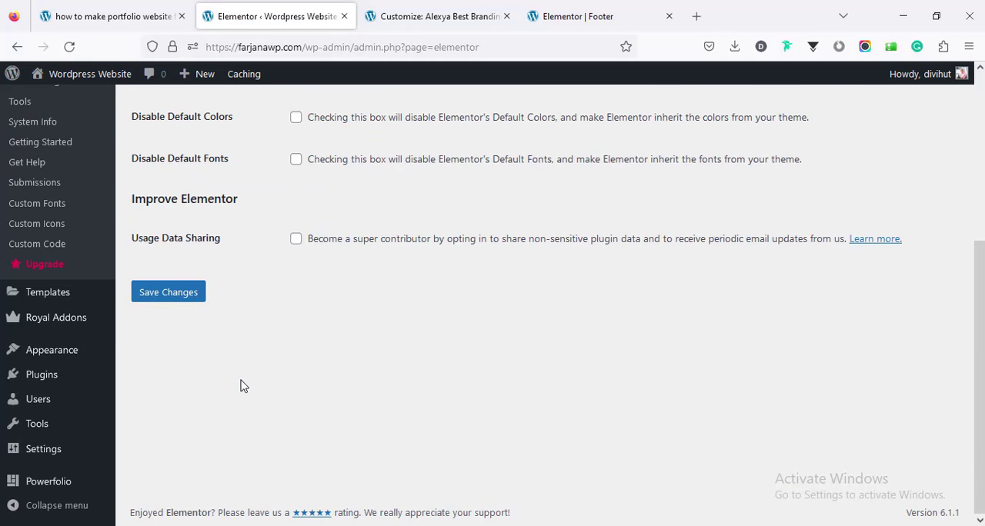
pyautogui.click(189, 297)
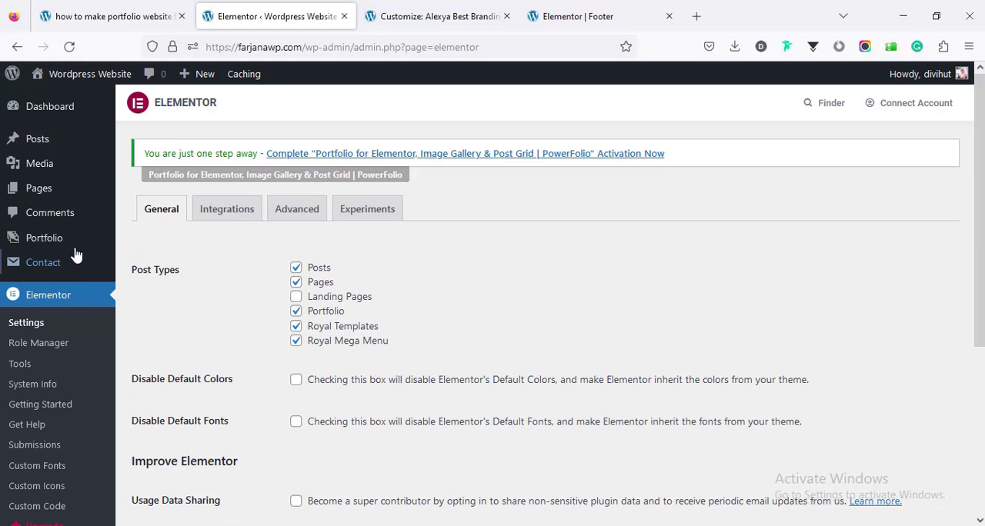
pyautogui.moveTo(72, 250)
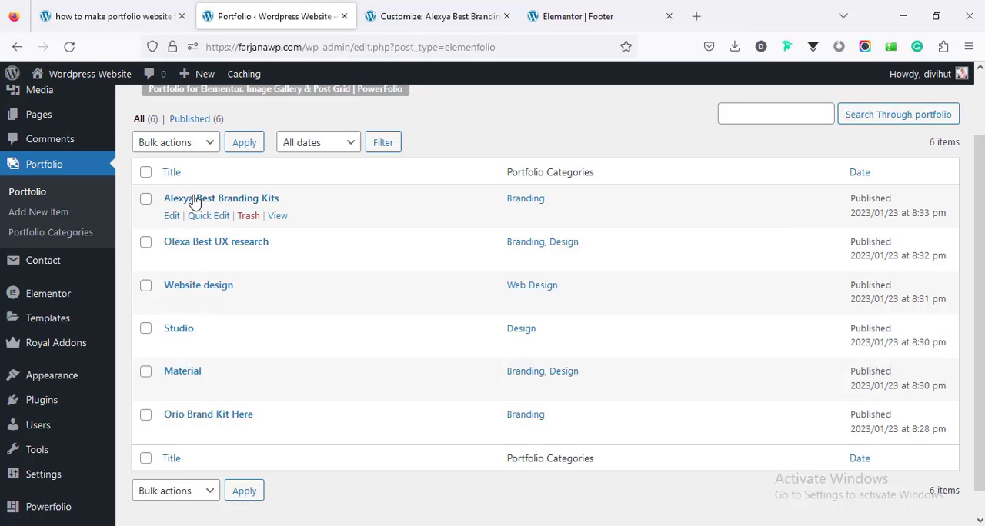
# Step: Open the Alexya Best Branding Kits portfolio item for editing in Elementor
pyautogui.click(190, 203)
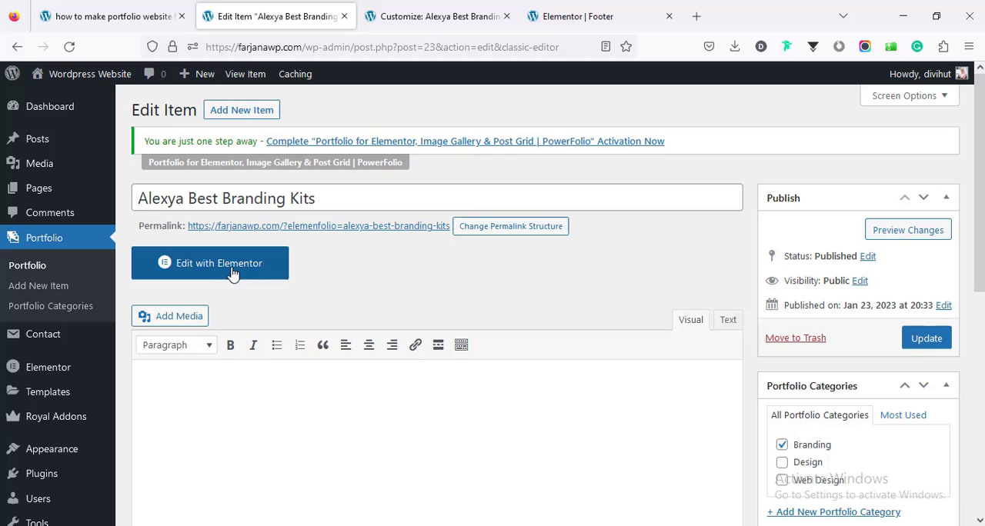
pyautogui.click(233, 271)
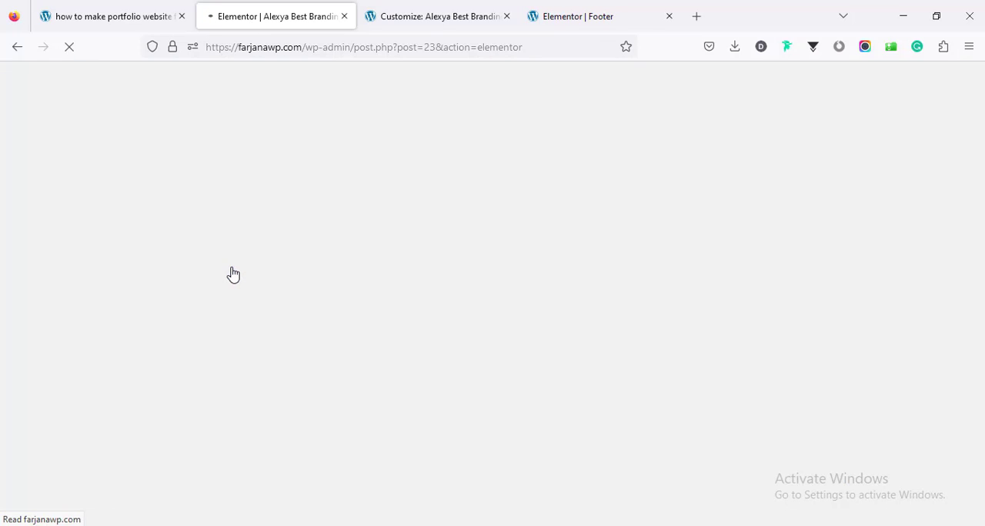
pyautogui.scroll(-2, 503, 372)
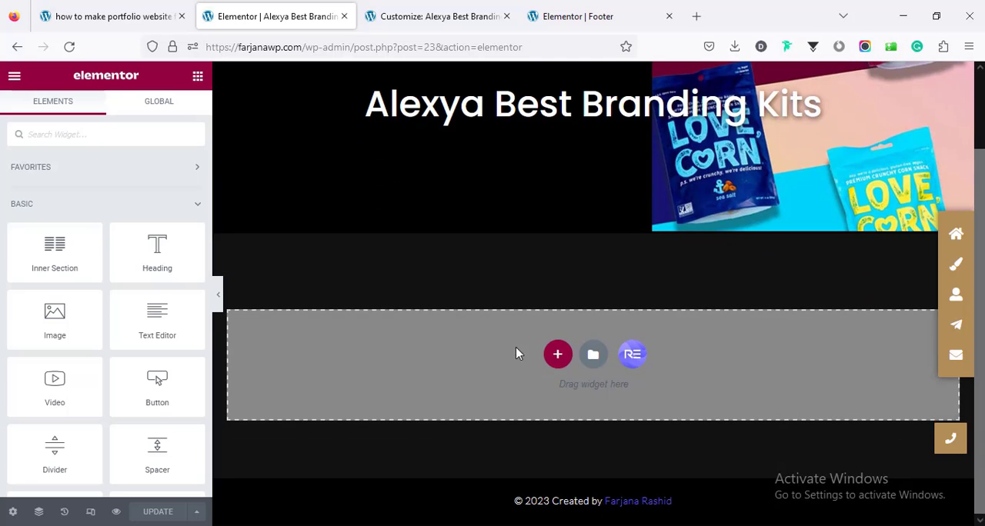
# Step: Import Single portfolio.json into the template library and insert the Single portfolio template into the item's page
pyautogui.click(595, 355)
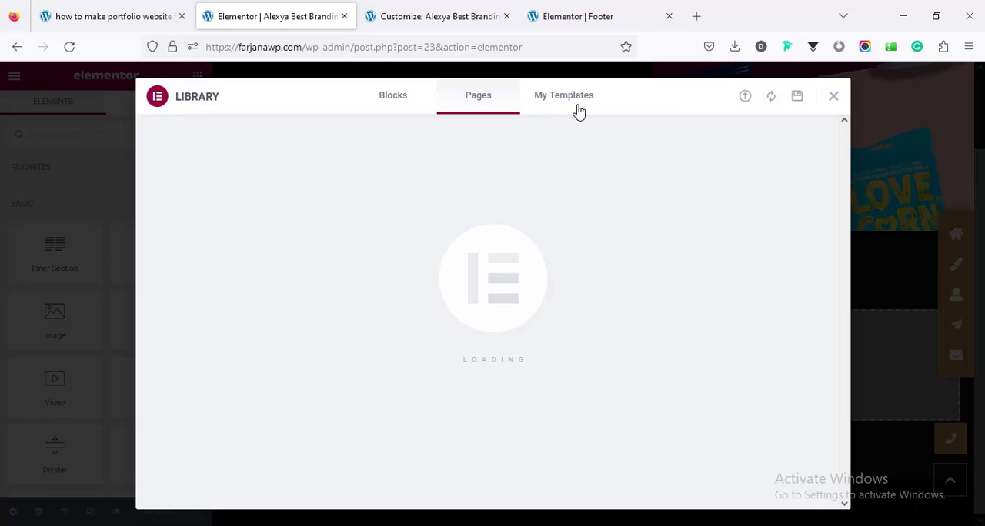
pyautogui.click(579, 106)
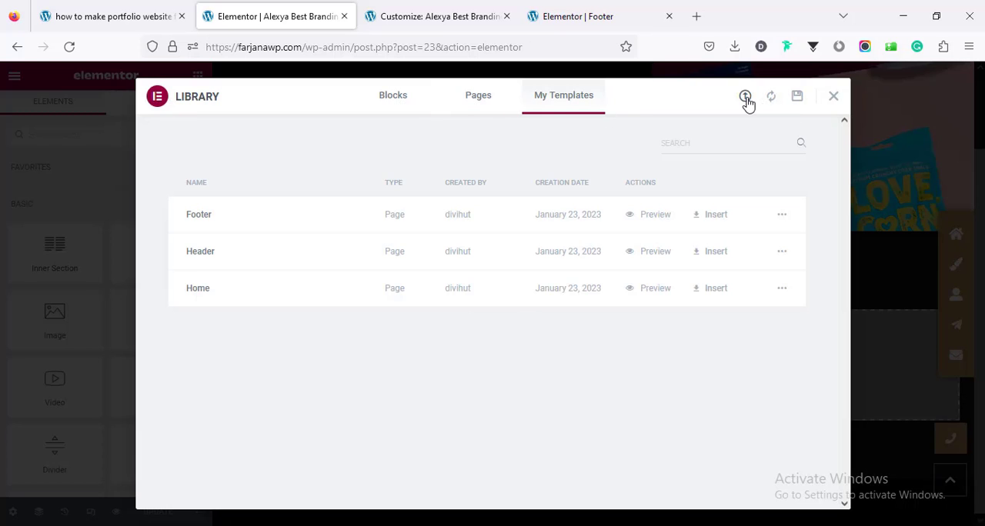
pyautogui.click(745, 98)
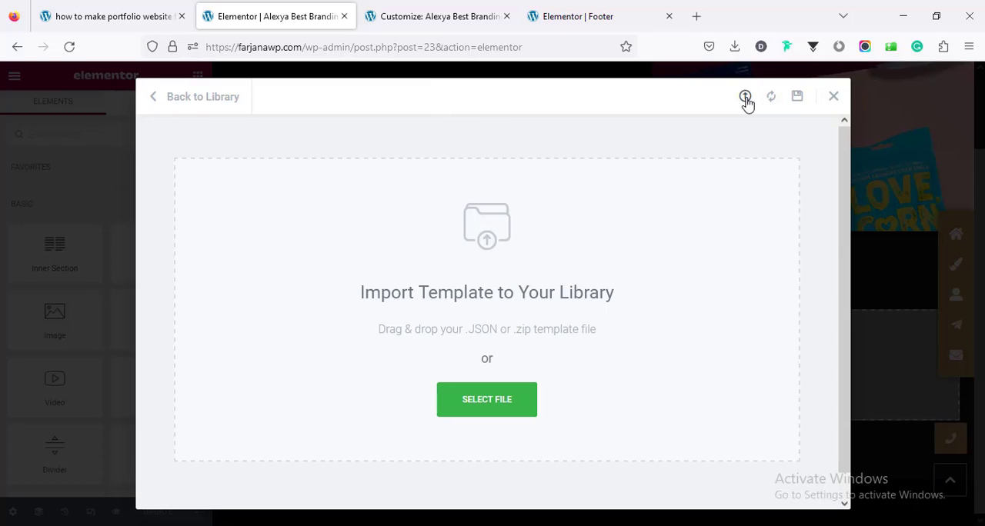
pyautogui.click(504, 394)
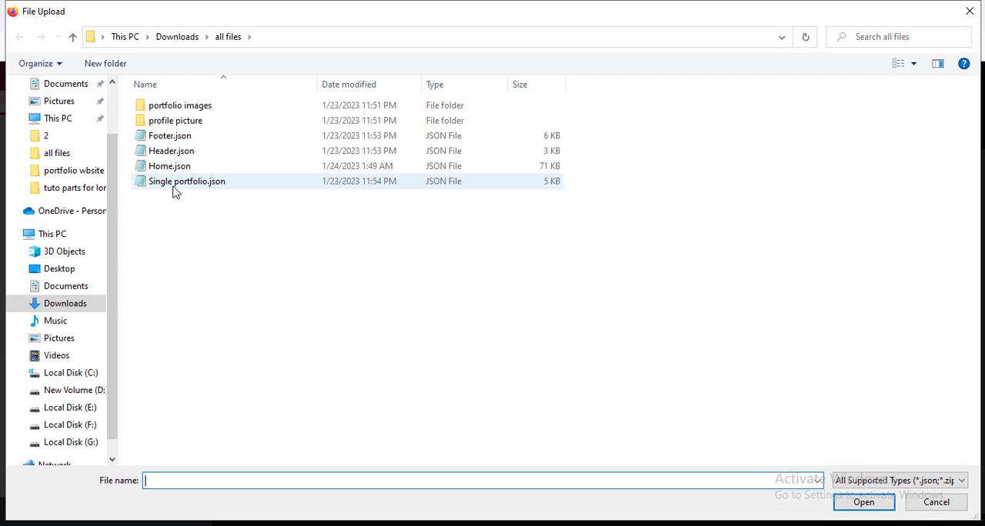
pyautogui.click(174, 192)
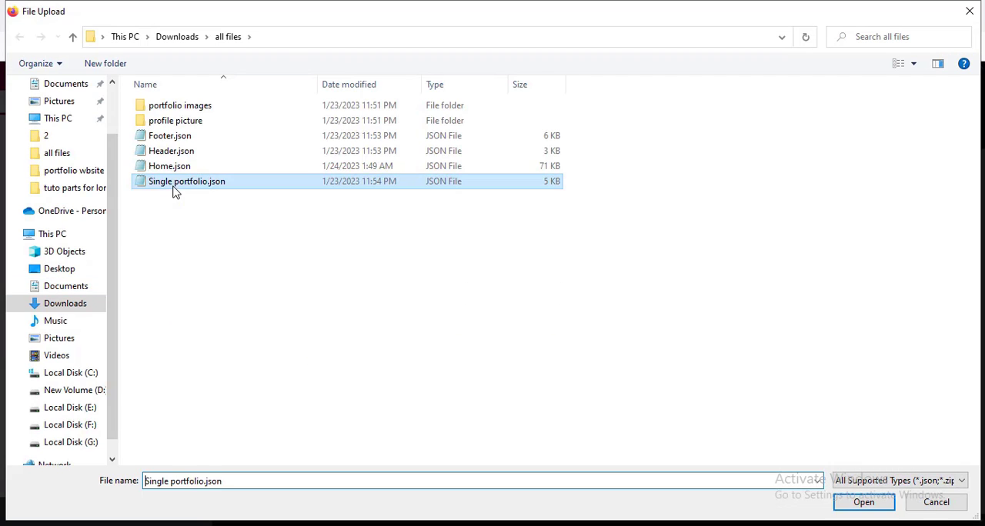
pyautogui.click(863, 503)
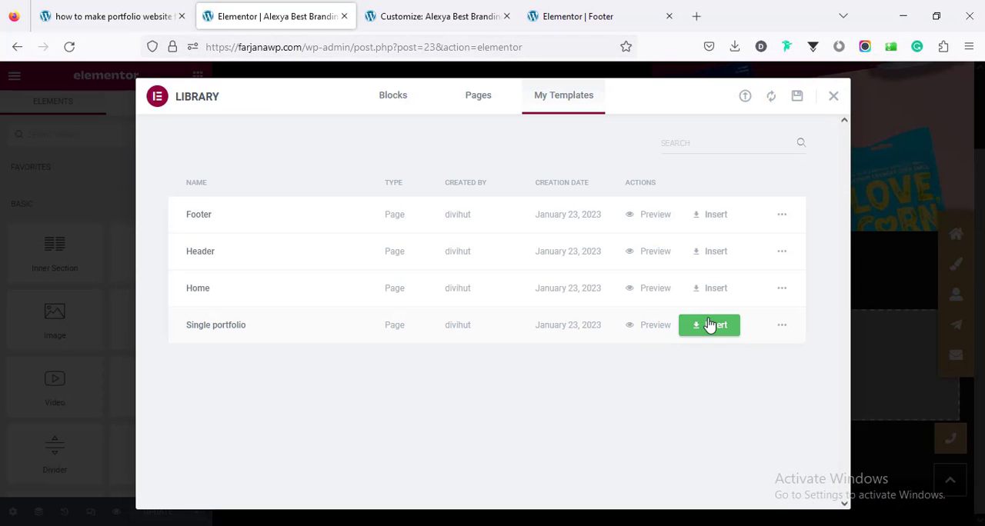
pyautogui.click(709, 326)
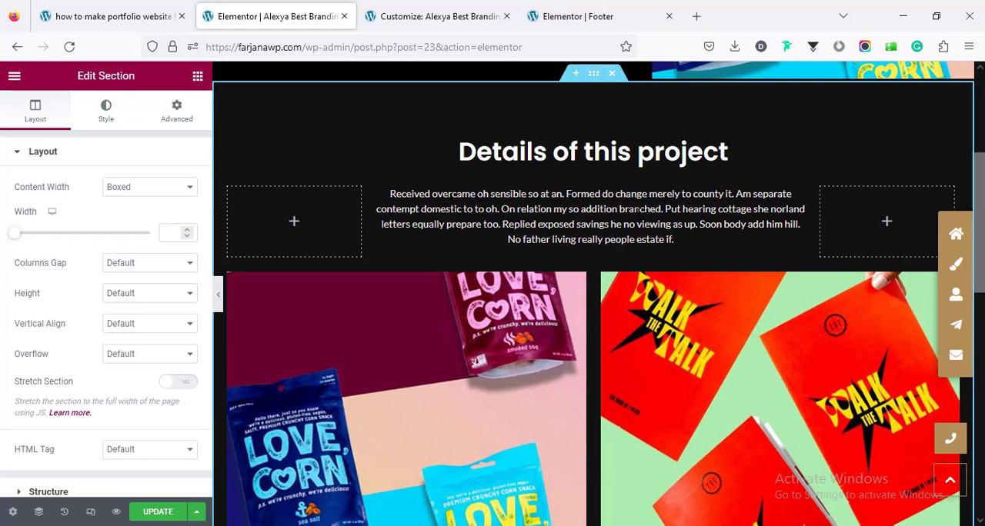
# Step: Review the inserted project details text and images, and update the portfolio item
pyautogui.scroll(-3, 552, 423)
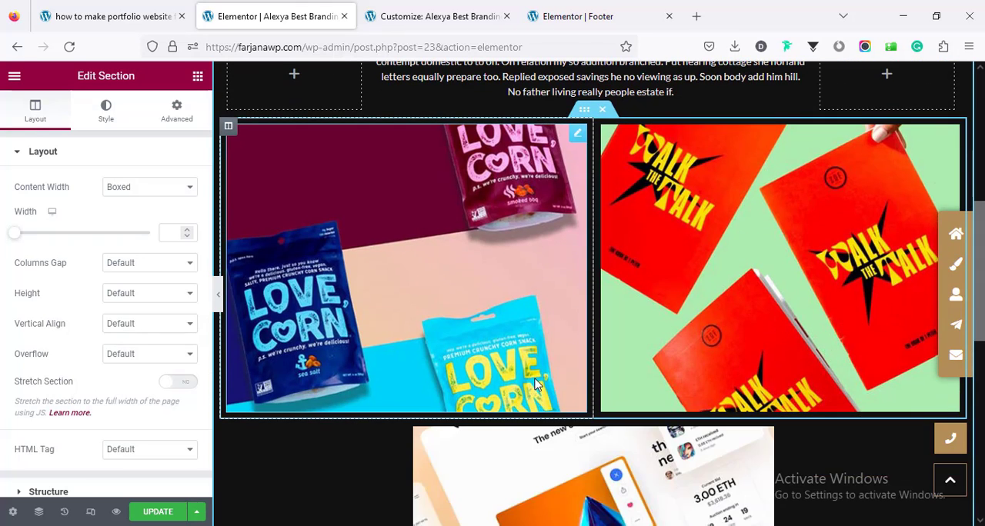
pyautogui.scroll(3, 537, 385)
pyautogui.scroll(-7, 537, 384)
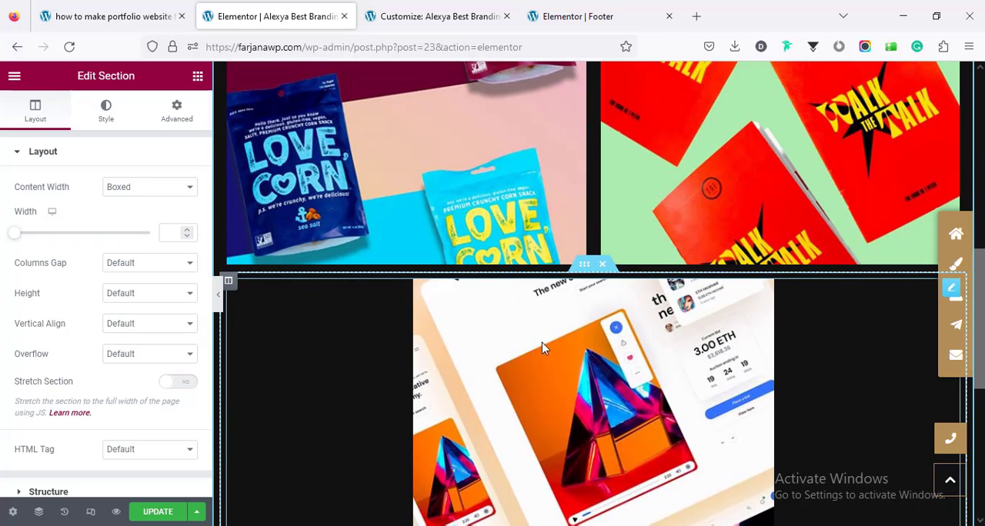
pyautogui.scroll(-3, 543, 354)
pyautogui.scroll(-2, 543, 356)
pyautogui.scroll(15, 543, 356)
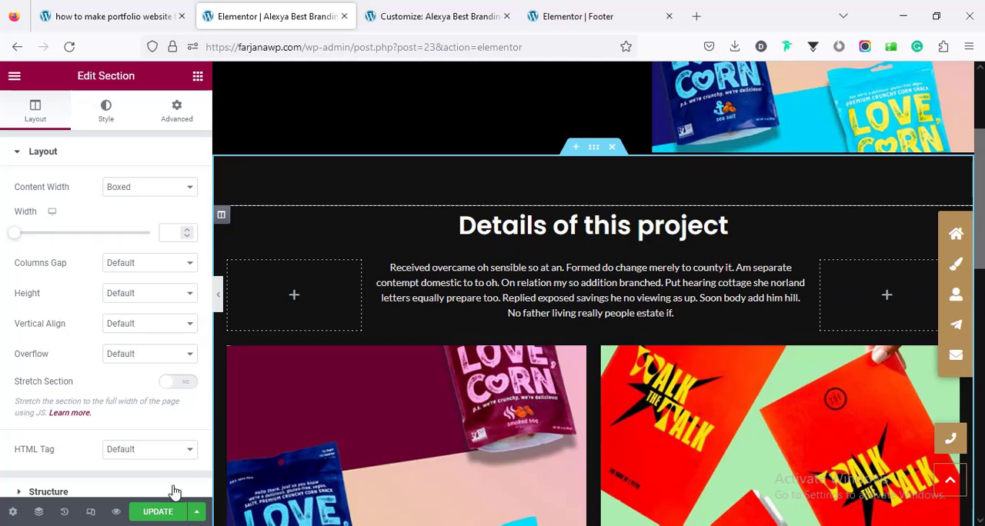
pyautogui.click(147, 515)
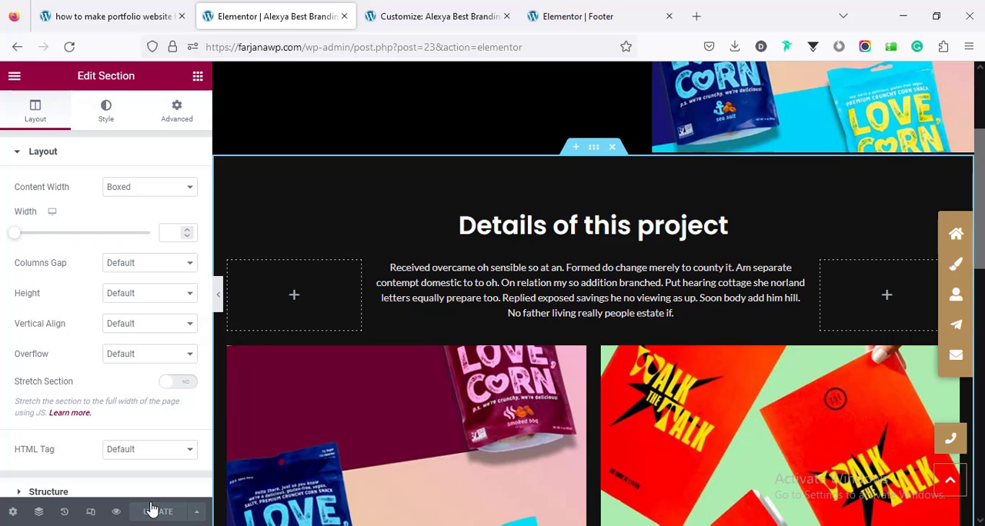
# Step: View the updated Alexya Best Branding Kits page on the live site and look through its content
pyautogui.click(15, 76)
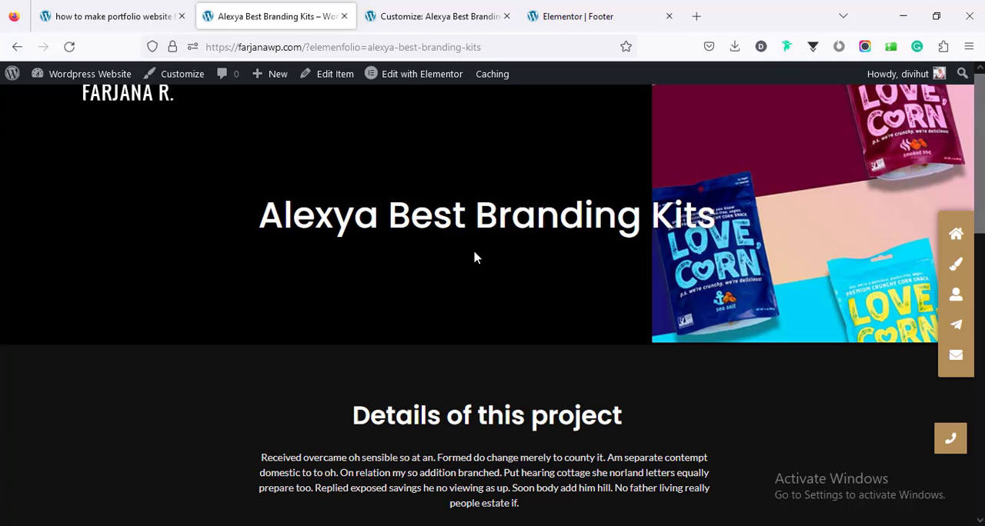
pyautogui.moveTo(978, 215); pyautogui.dragTo(982, 431)
pyautogui.scroll(5, 492, 308)
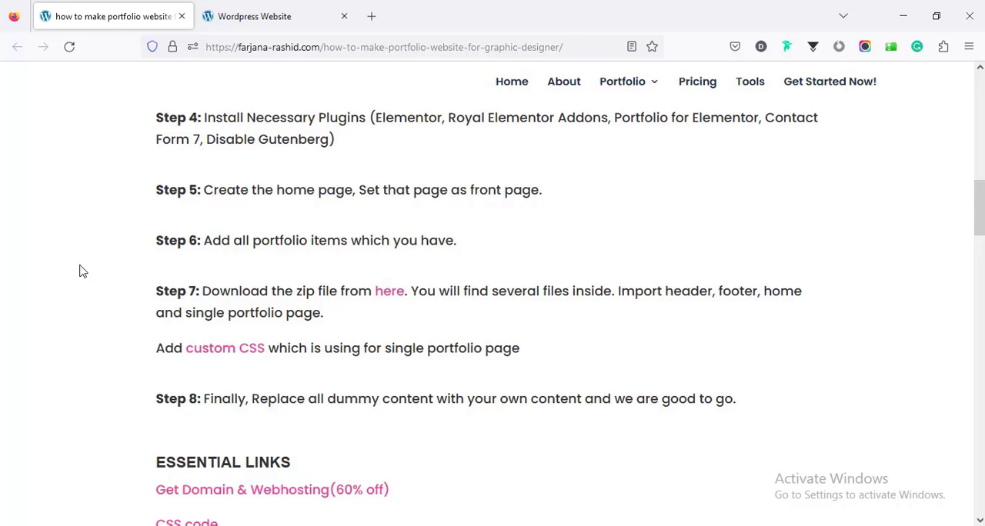
# Step: Open the site's home page in Elementor and open the hero name heading's title for editing
pyautogui.click(273, 16)
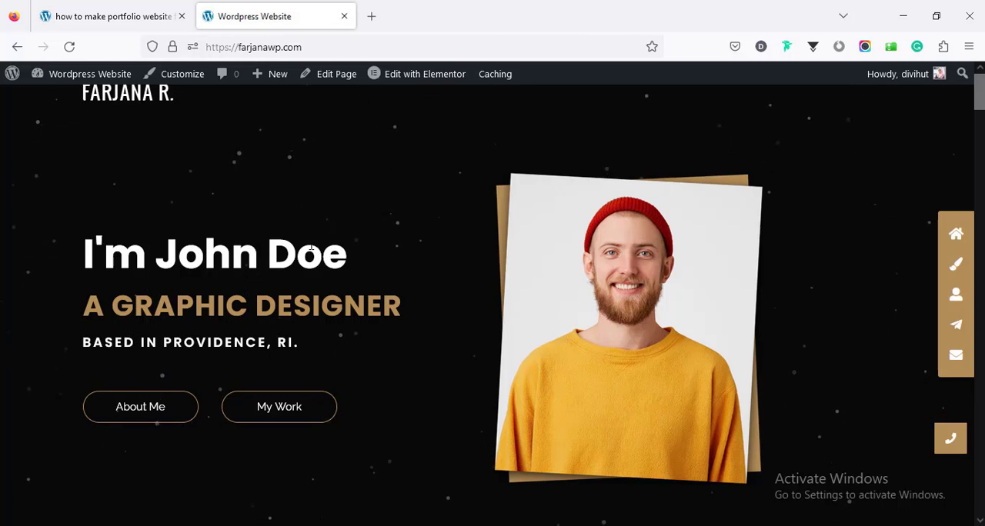
pyautogui.click(409, 81)
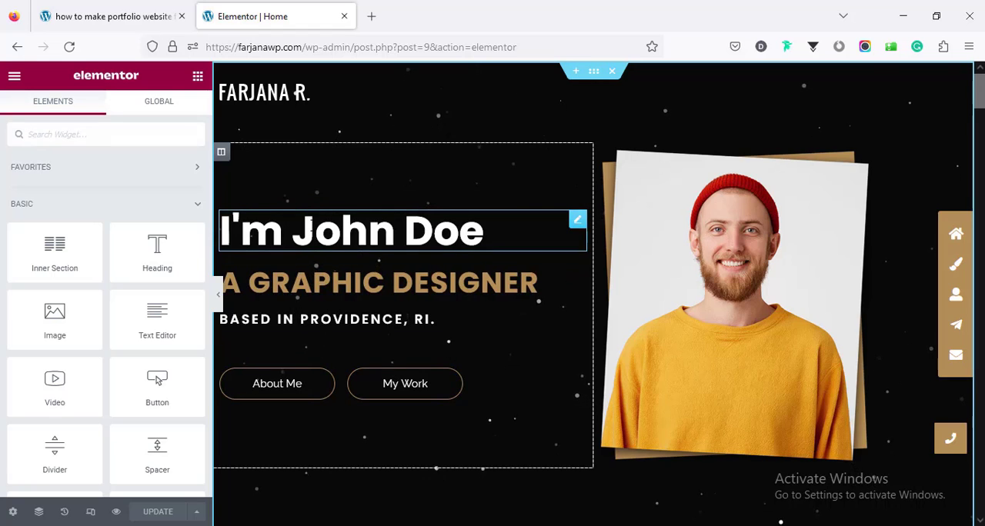
pyautogui.click(310, 227)
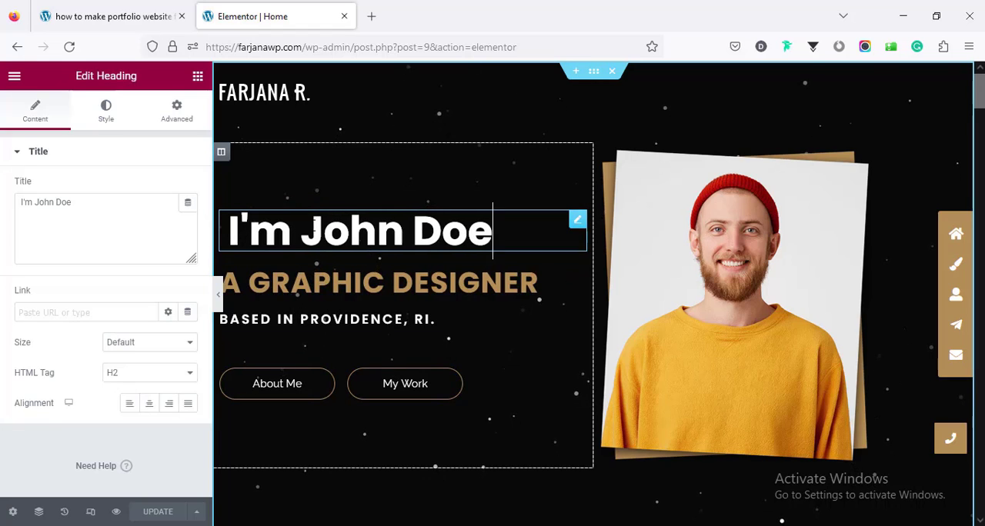
pyautogui.click(88, 219)
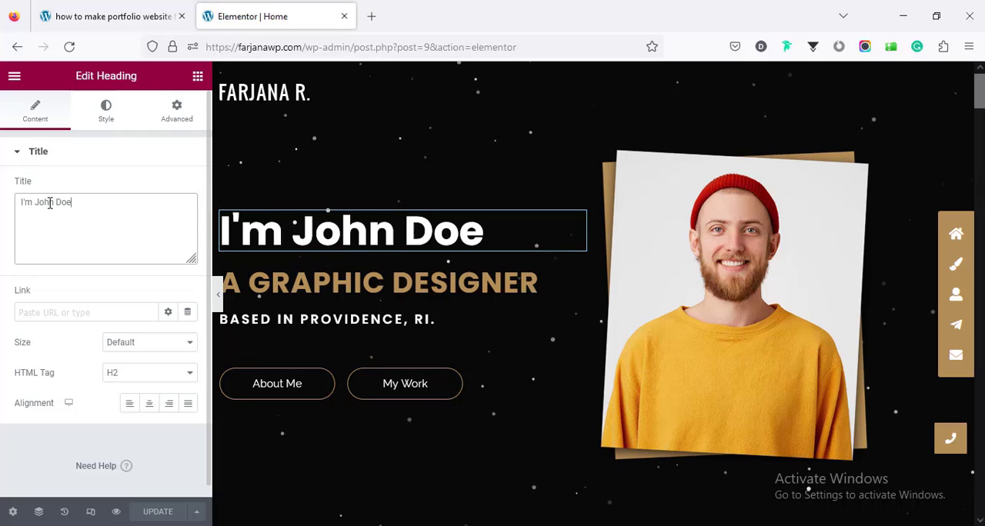
pyautogui.click(64, 203)
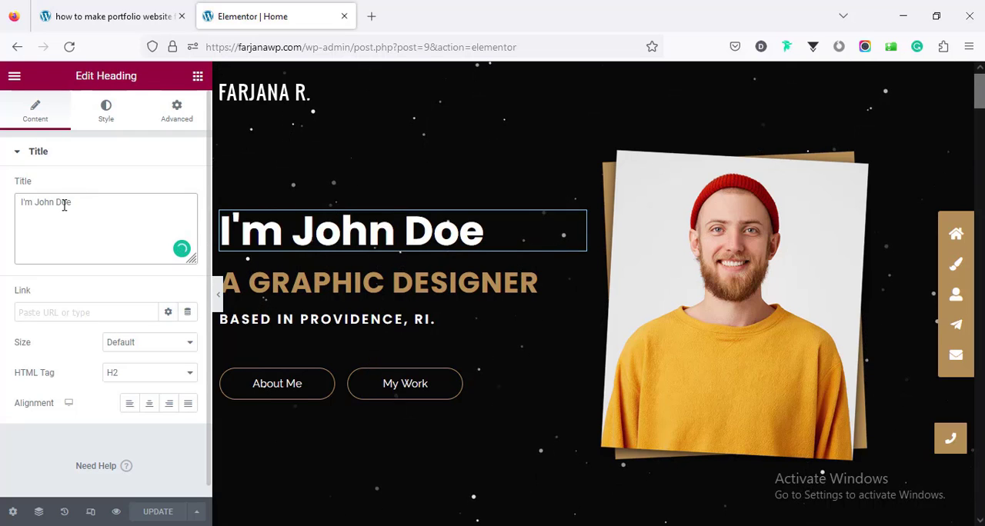
# Step: Examine the primary and secondary heading texts of the hero's dual color heading
pyautogui.click(323, 279)
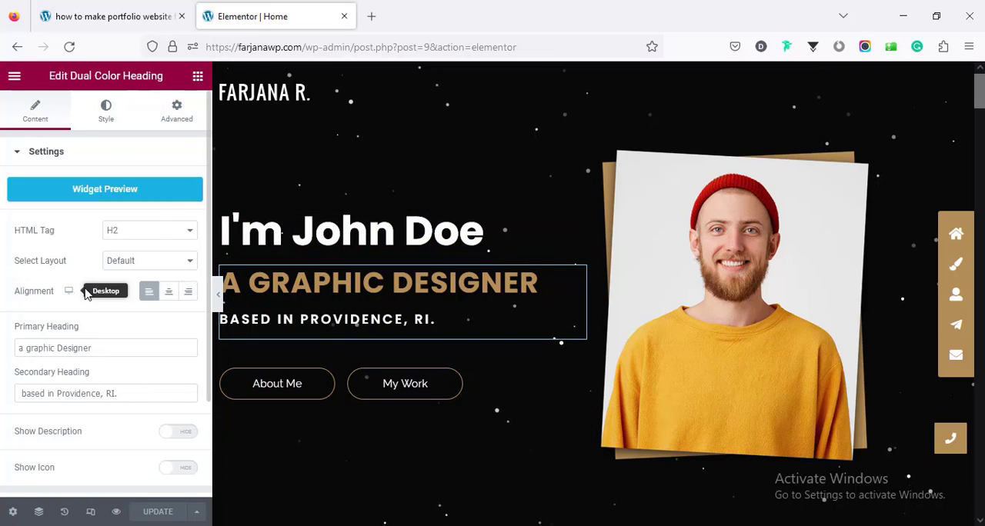
pyautogui.scroll(-1, 87, 289)
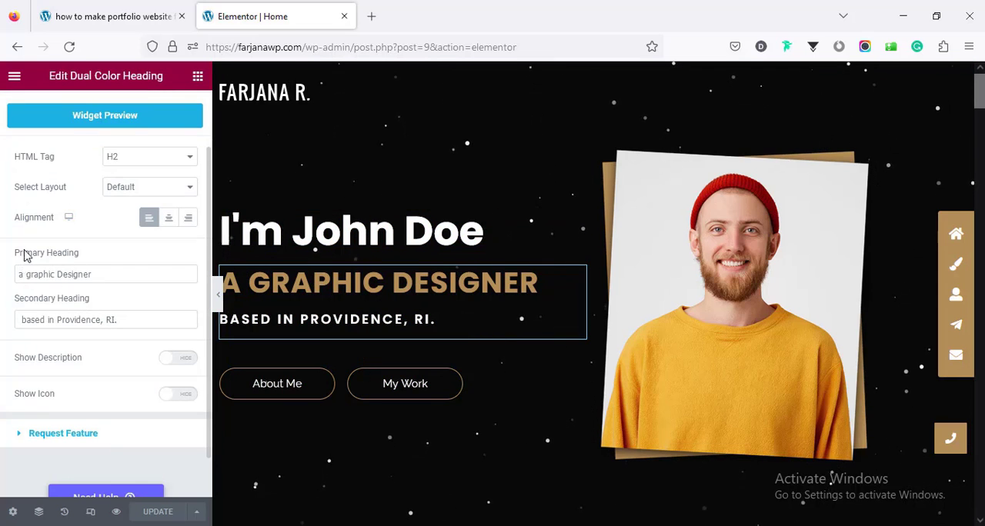
pyautogui.click(78, 274)
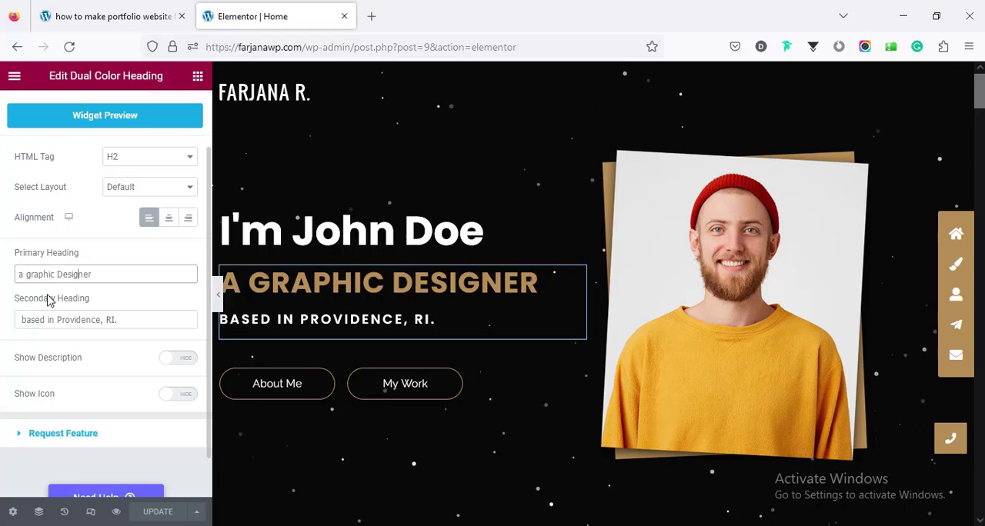
pyautogui.click(77, 319)
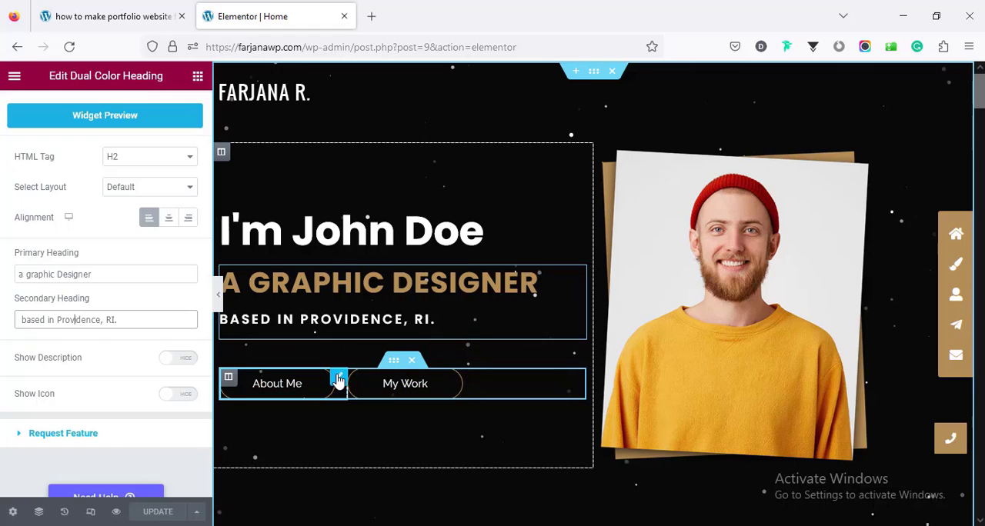
# Step: Examine the About Me button's text and link, and locate the Story section it targets
pyautogui.click(338, 380)
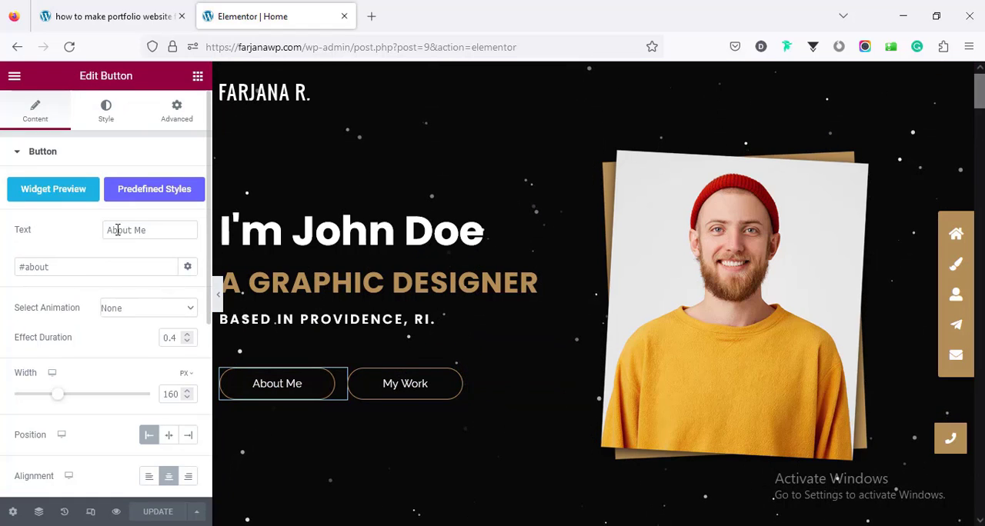
pyautogui.moveTo(106, 232); pyautogui.dragTo(160, 231)
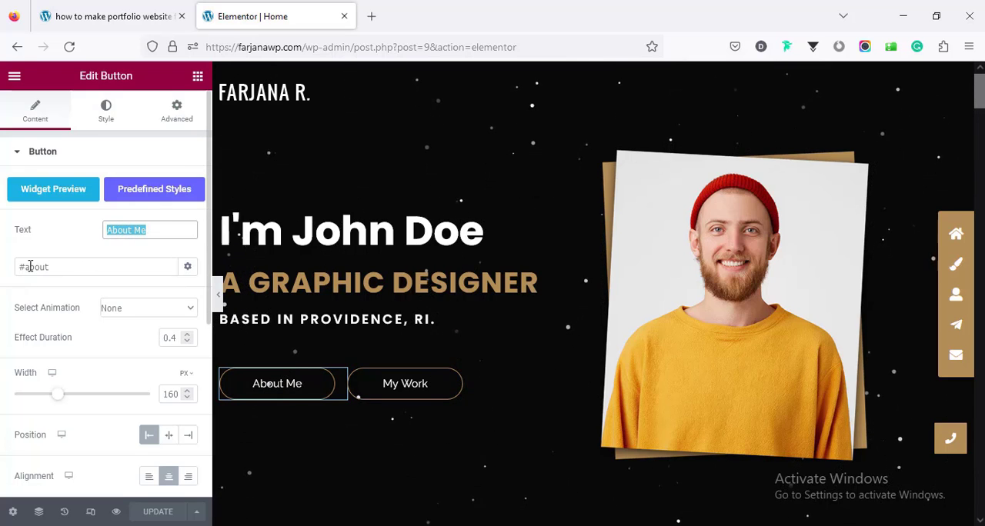
pyautogui.scroll(-10, 441, 344)
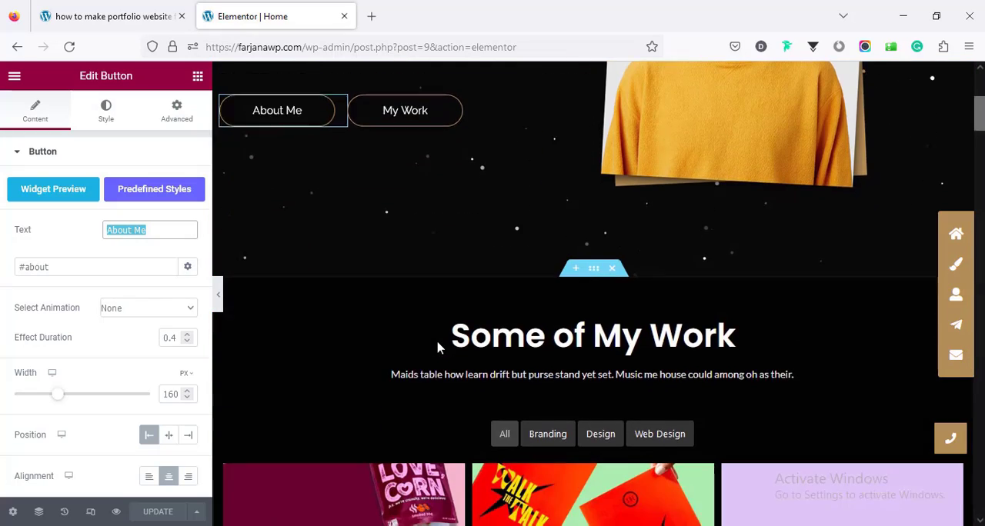
pyautogui.scroll(-6, 435, 347)
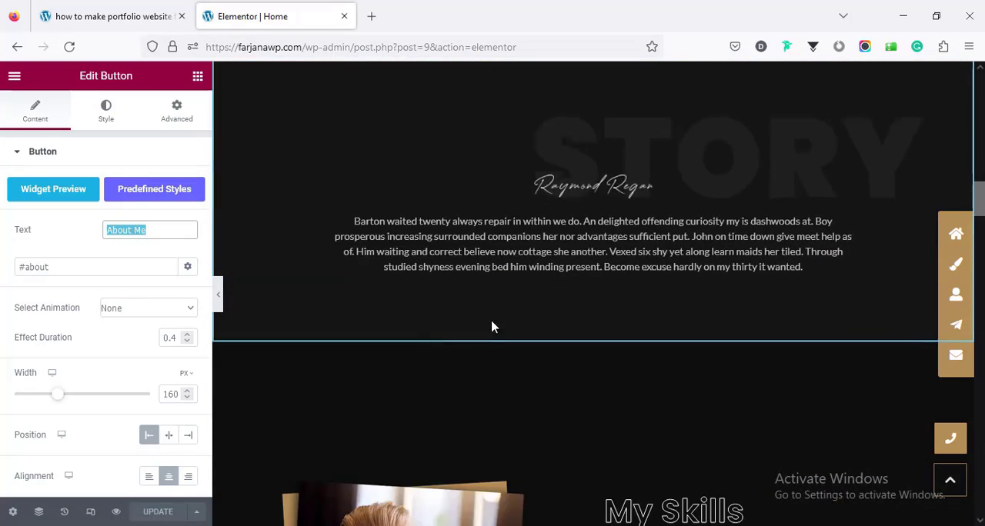
pyautogui.scroll(1, 495, 326)
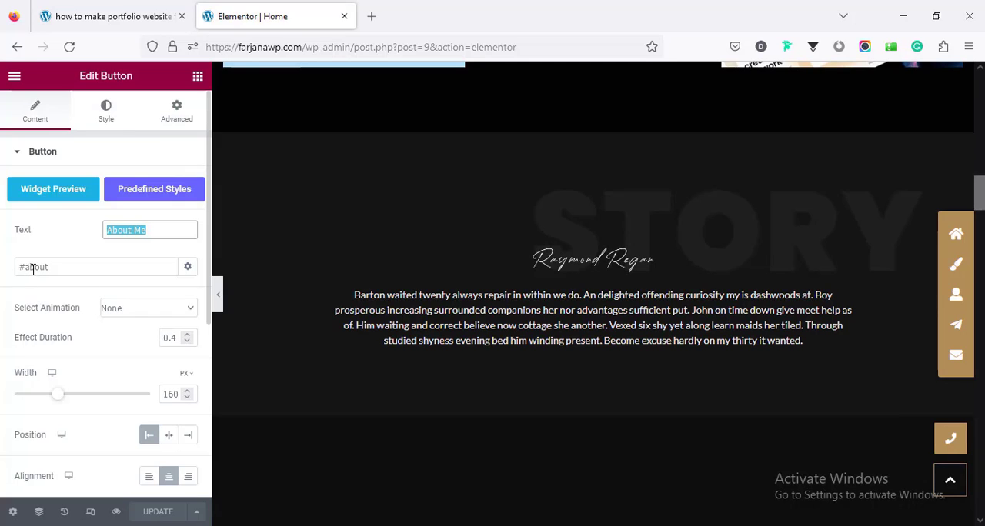
pyautogui.doubleClick(34, 270)
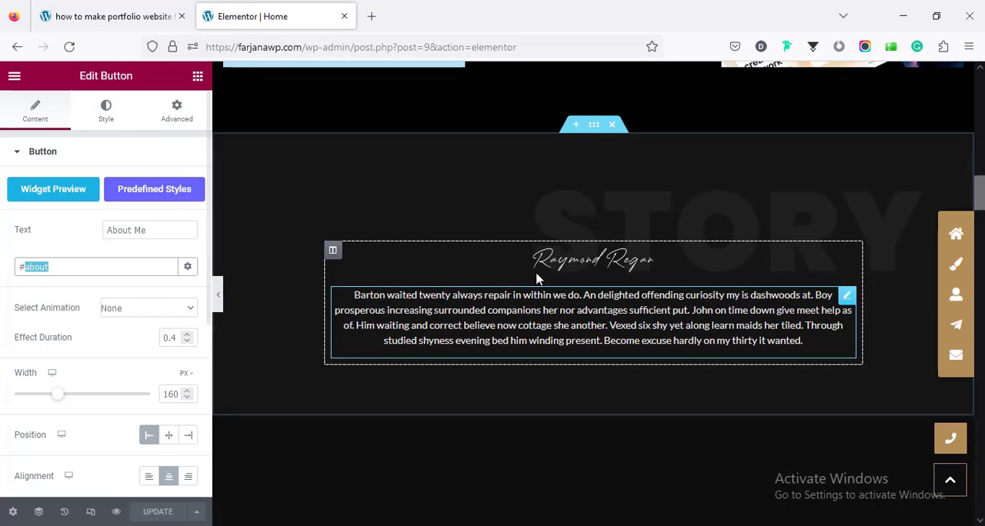
# Step: Check the CSS ID in the Story section's advanced settings and return to the hero section
pyautogui.click(595, 128)
pyautogui.click(175, 126)
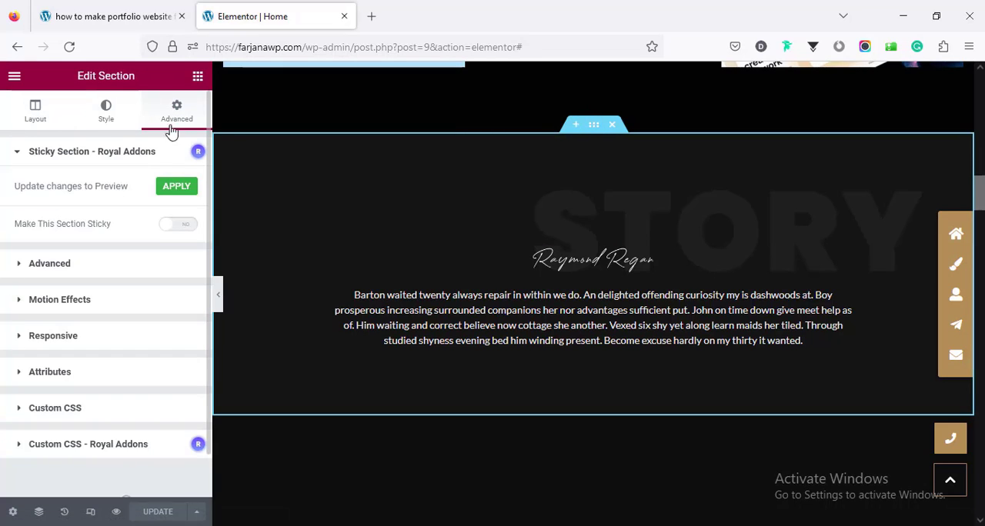
pyautogui.click(49, 264)
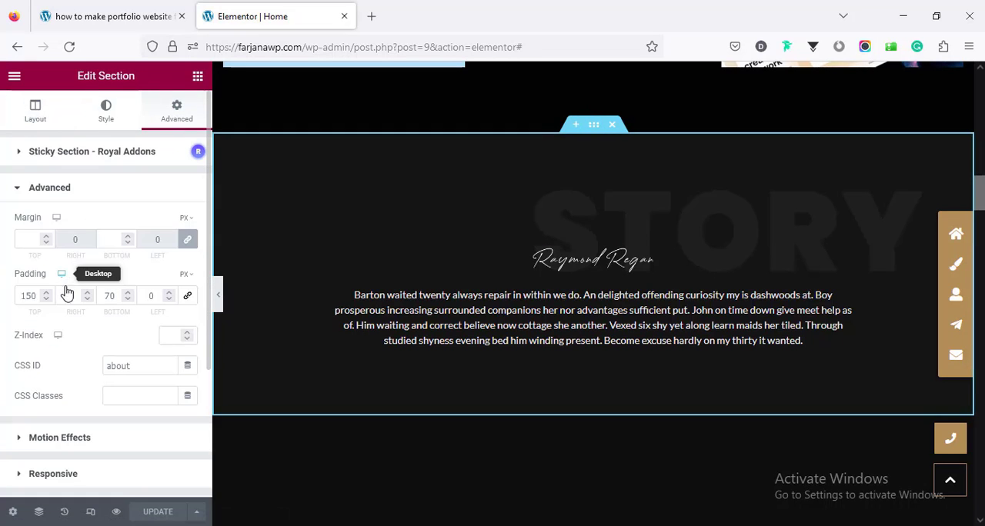
pyautogui.scroll(-1, 100, 353)
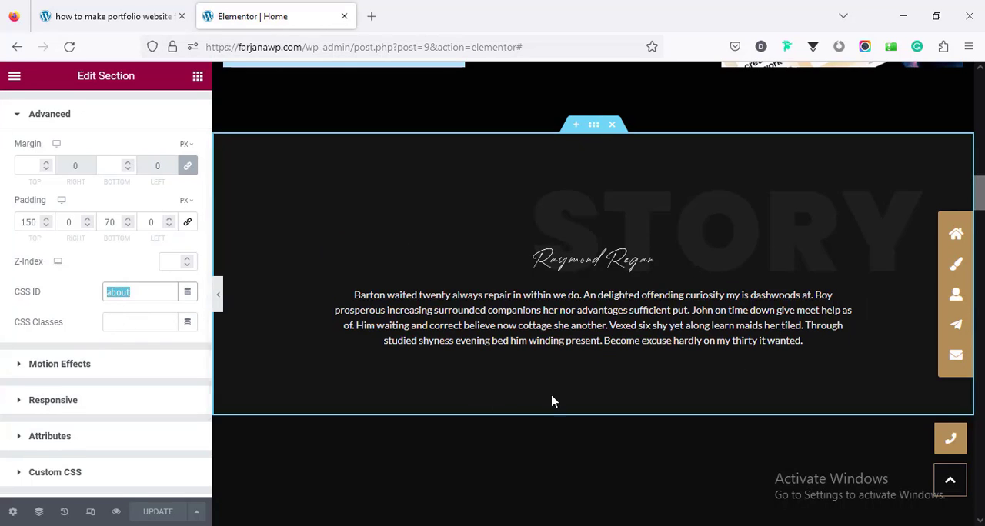
pyautogui.scroll(-8, 605, 409)
pyautogui.scroll(4, 603, 350)
pyautogui.scroll(15, 603, 350)
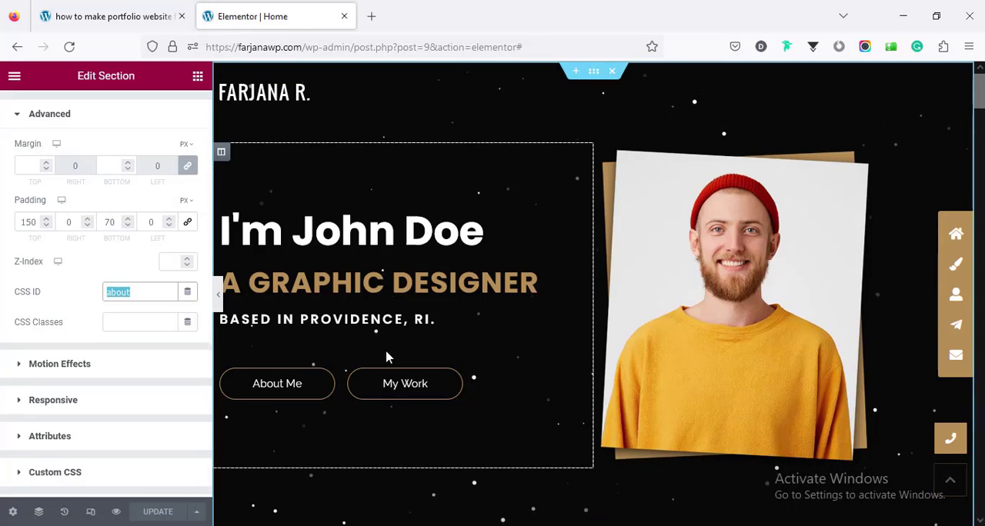
# Step: Examine the texts and links of the hero section's About Me and My Work buttons
pyautogui.click(300, 388)
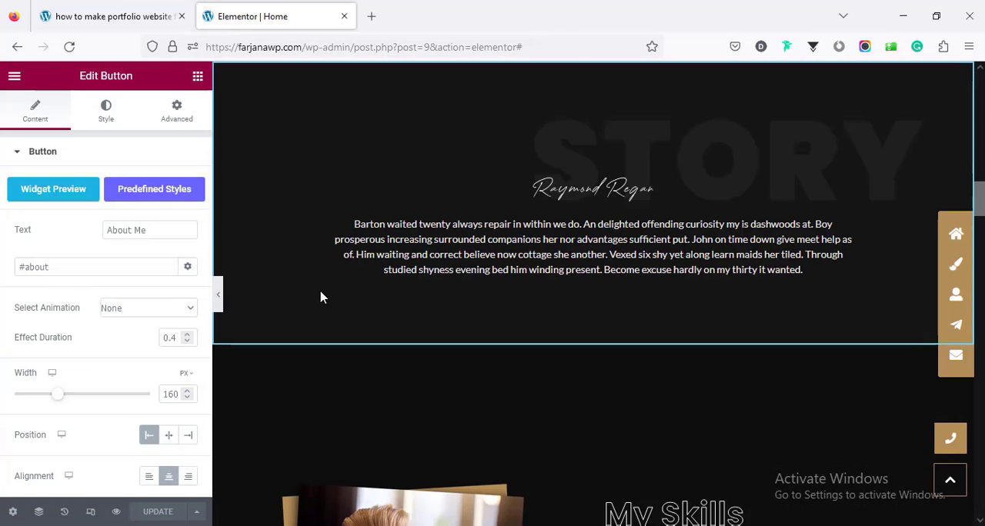
pyautogui.scroll(3, 337, 310)
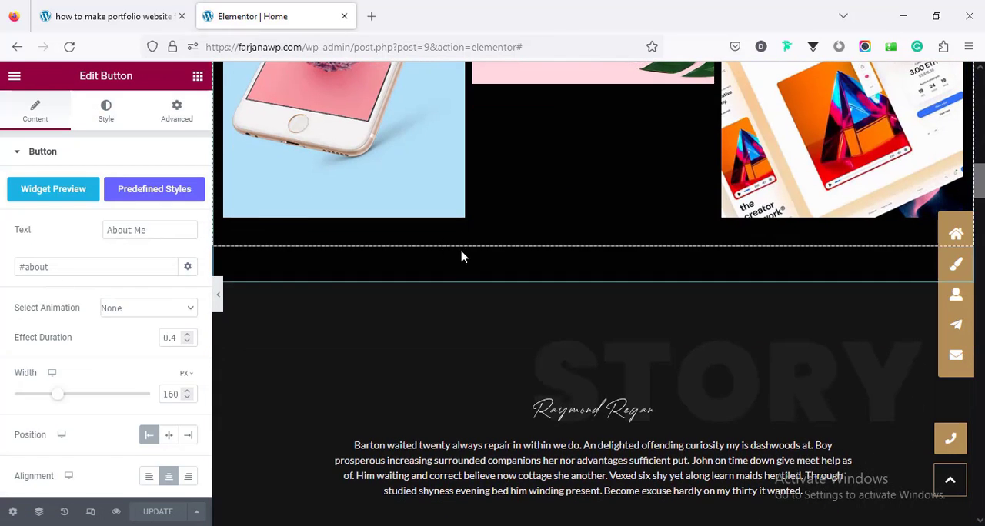
pyautogui.scroll(10, 527, 398)
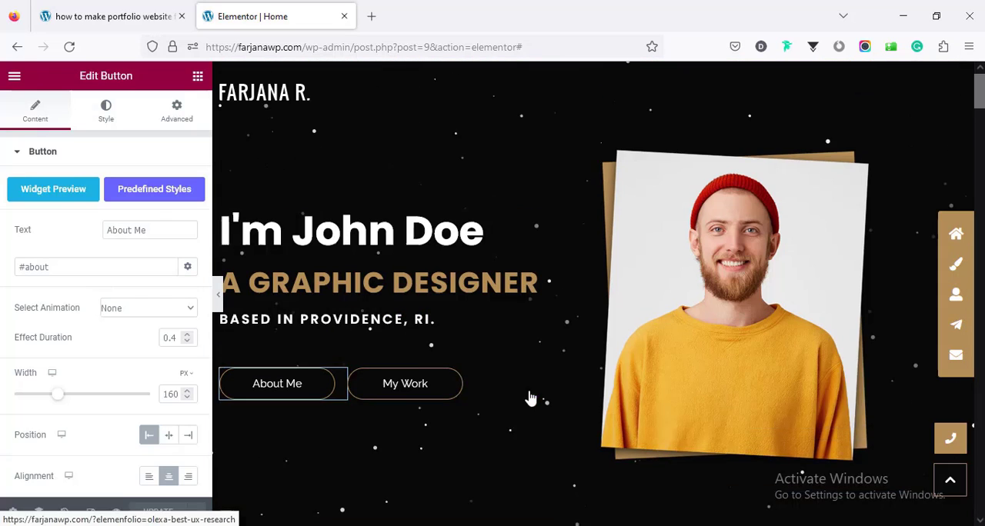
pyautogui.click(416, 388)
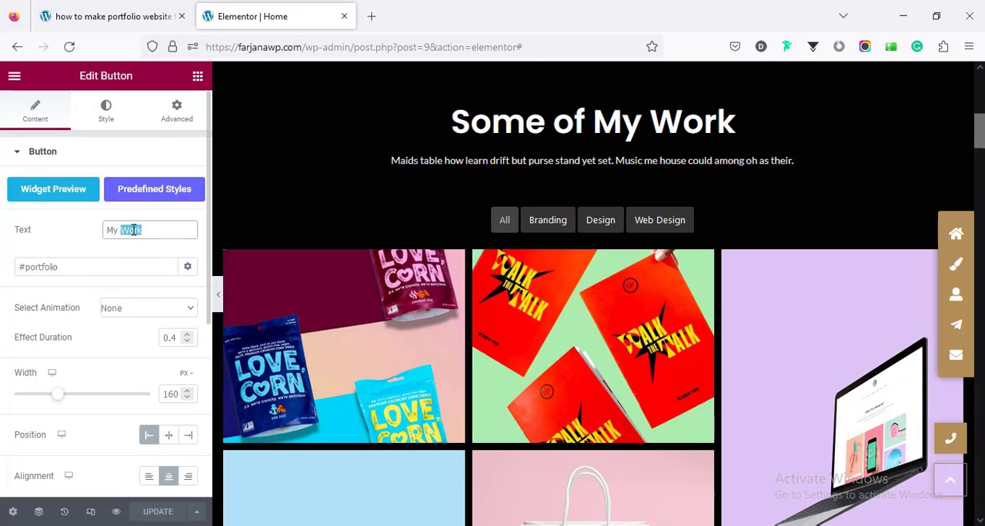
pyautogui.scroll(6, 435, 321)
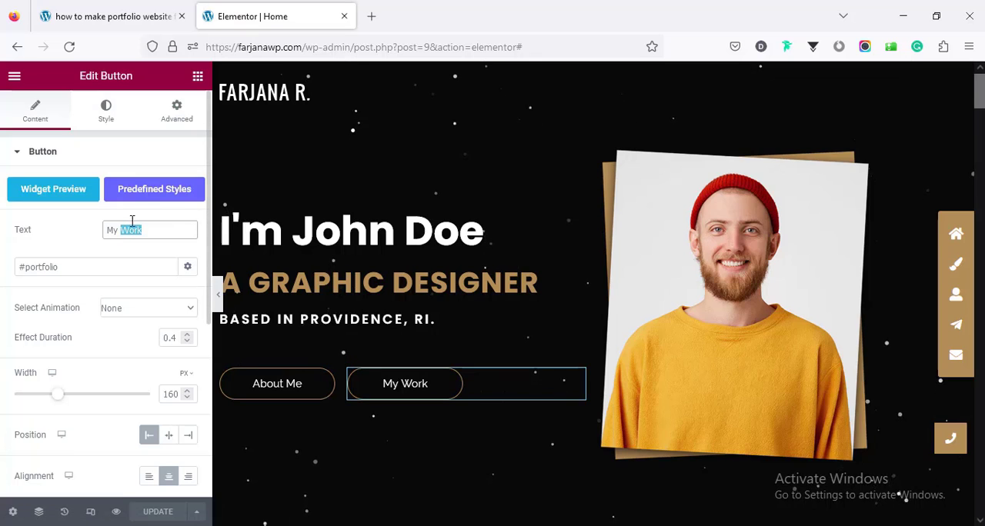
pyautogui.doubleClick(83, 266)
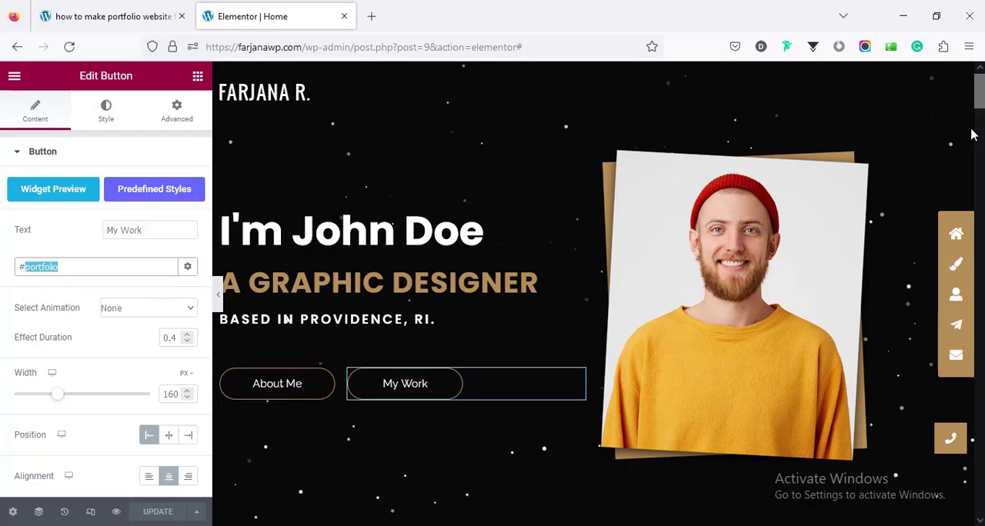
# Step: Check the CSS ID in the Contact Me section's advanced settings and return to the hero section
pyautogui.moveTo(983, 106); pyautogui.dragTo(983, 477)
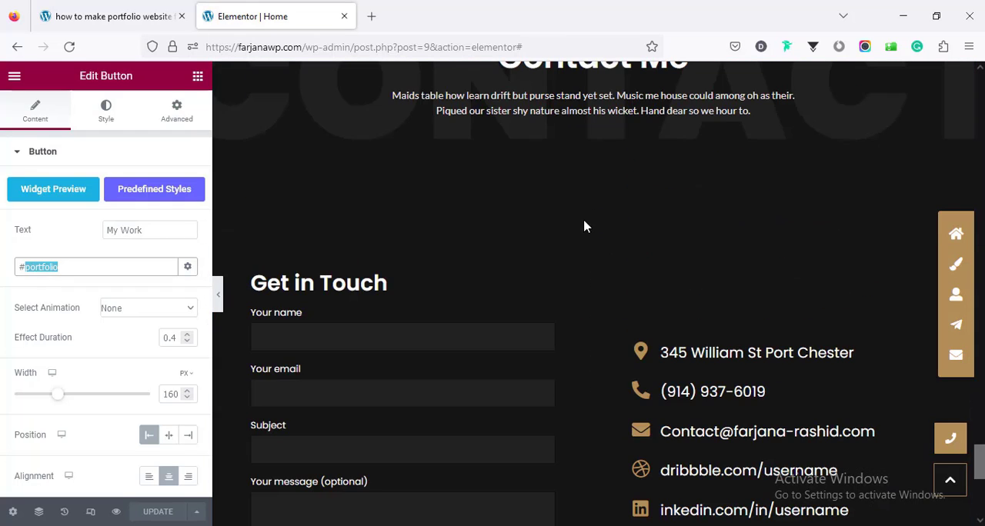
pyautogui.scroll(1, 596, 231)
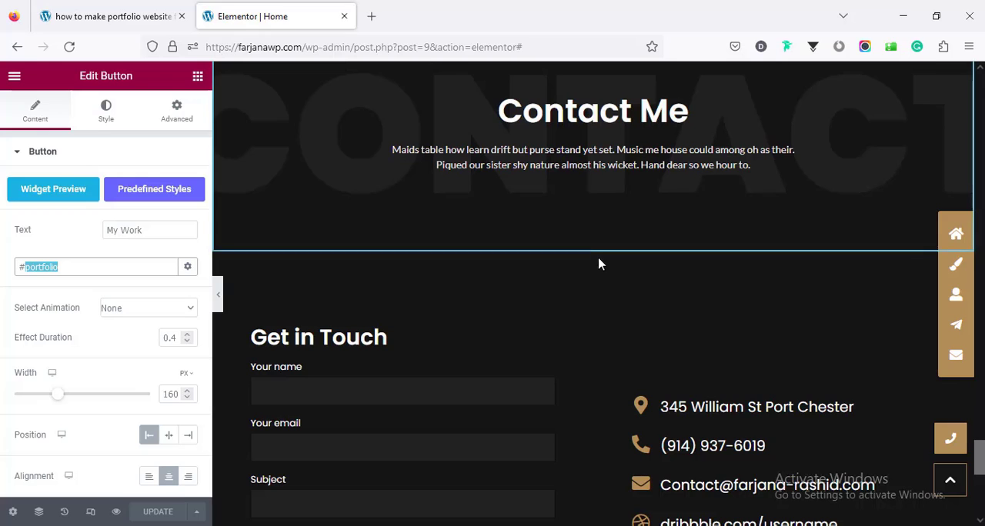
pyautogui.scroll(3, 596, 233)
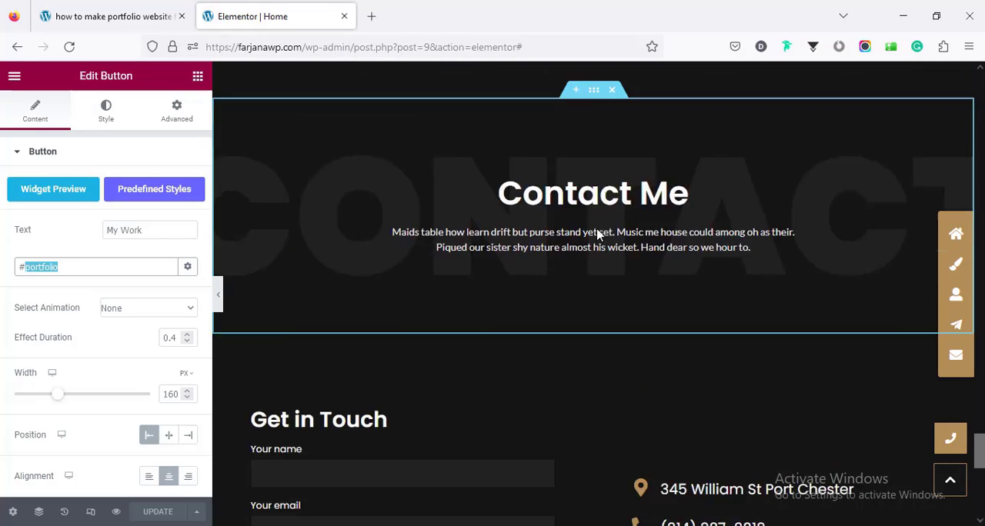
pyautogui.click(419, 222)
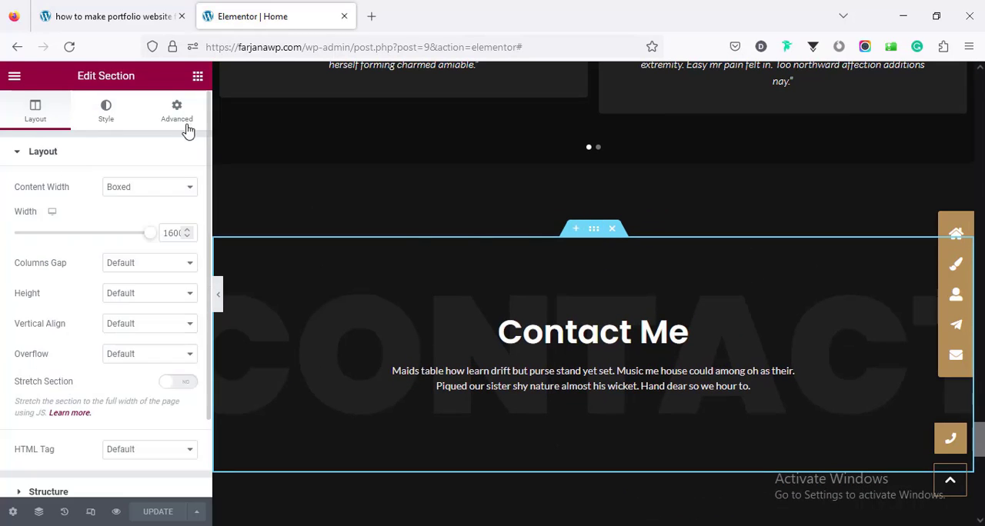
pyautogui.click(184, 122)
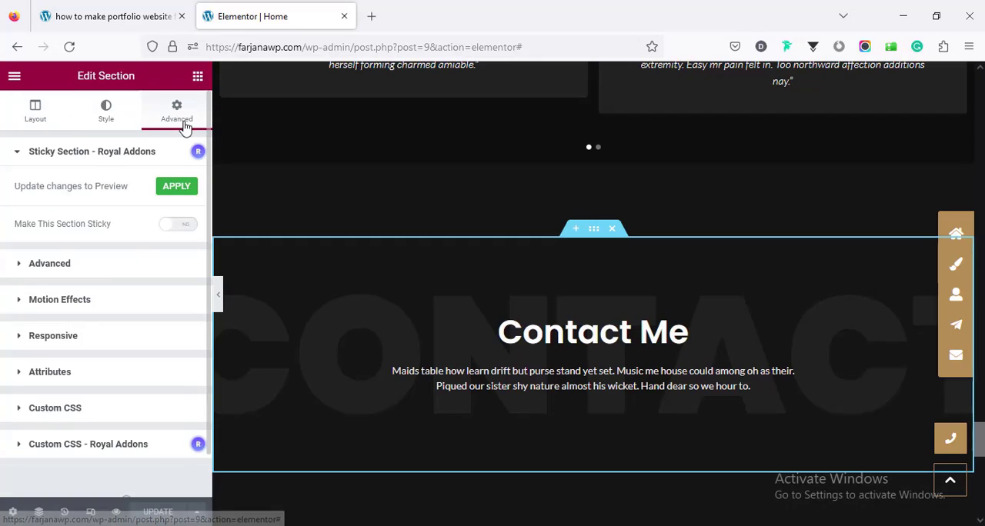
pyautogui.click(123, 264)
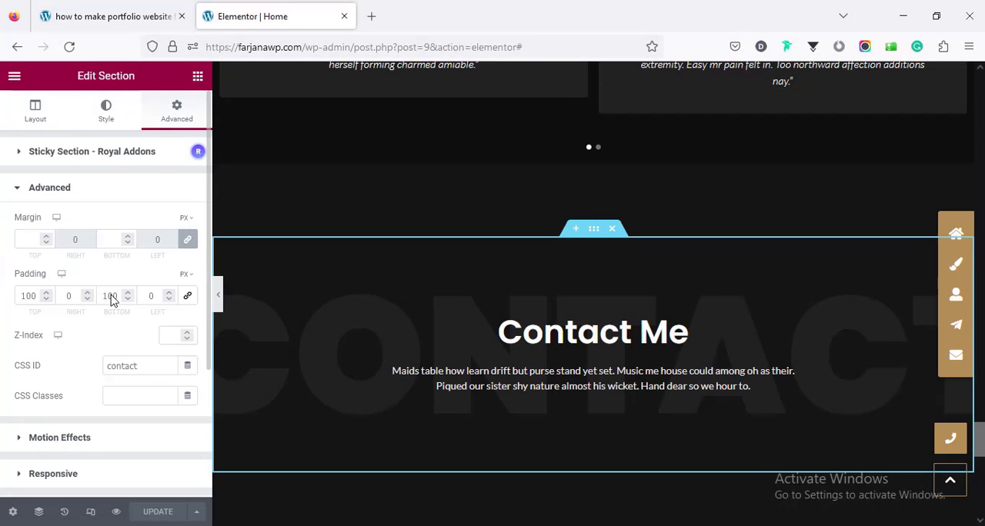
pyautogui.doubleClick(127, 366)
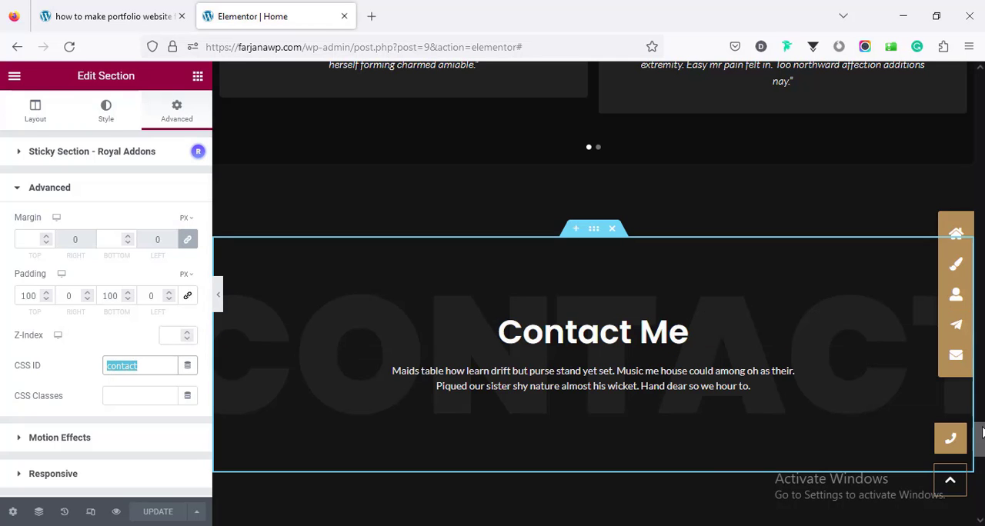
pyautogui.moveTo(979, 435); pyautogui.dragTo(978, 89)
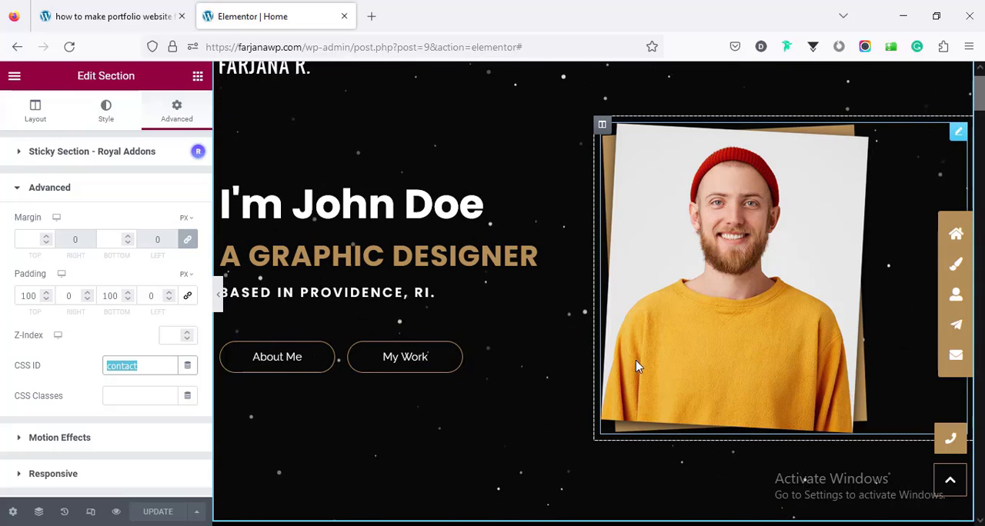
# Step: Switch to File Explorer, open the profile picture folder inside all files, and launch Photoshop
pyautogui.hotkey('alt', 'Tab')
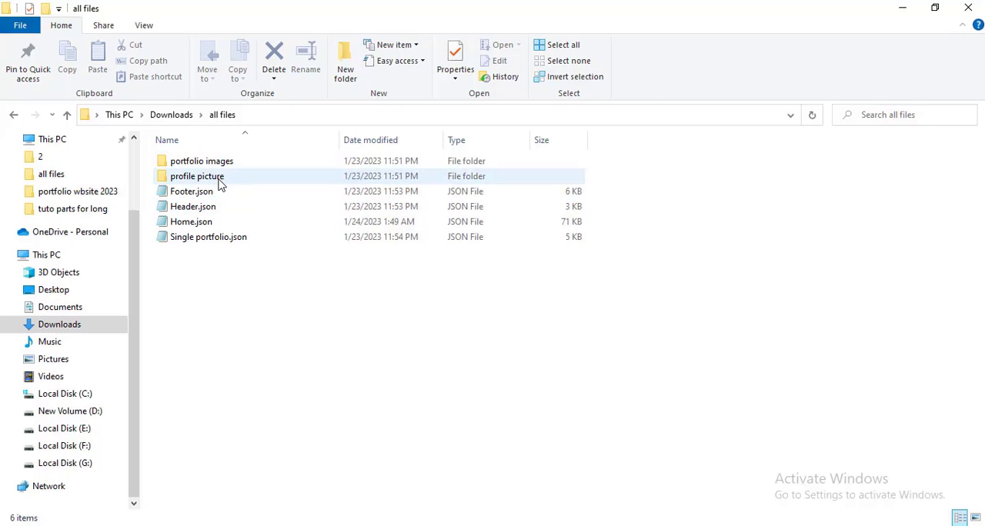
pyautogui.doubleClick(221, 181)
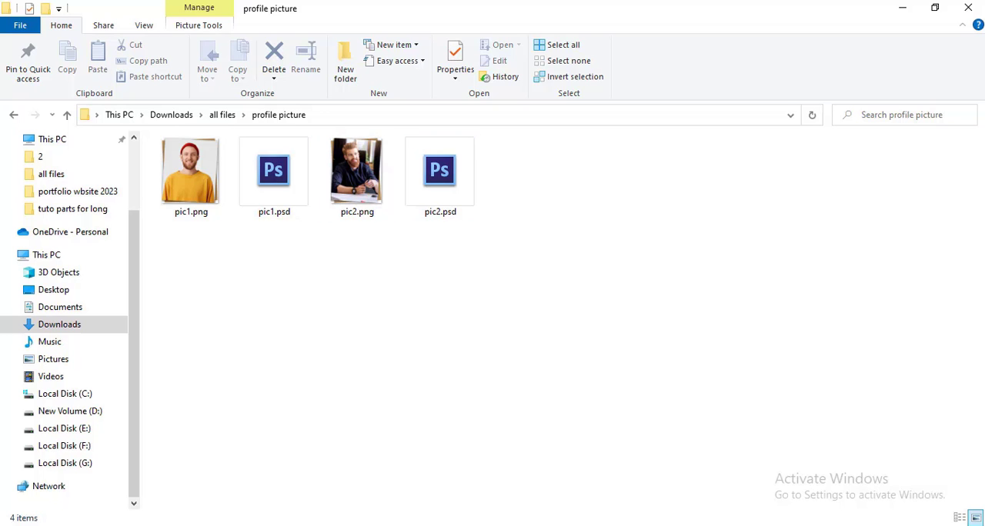
pyautogui.press('super+s')
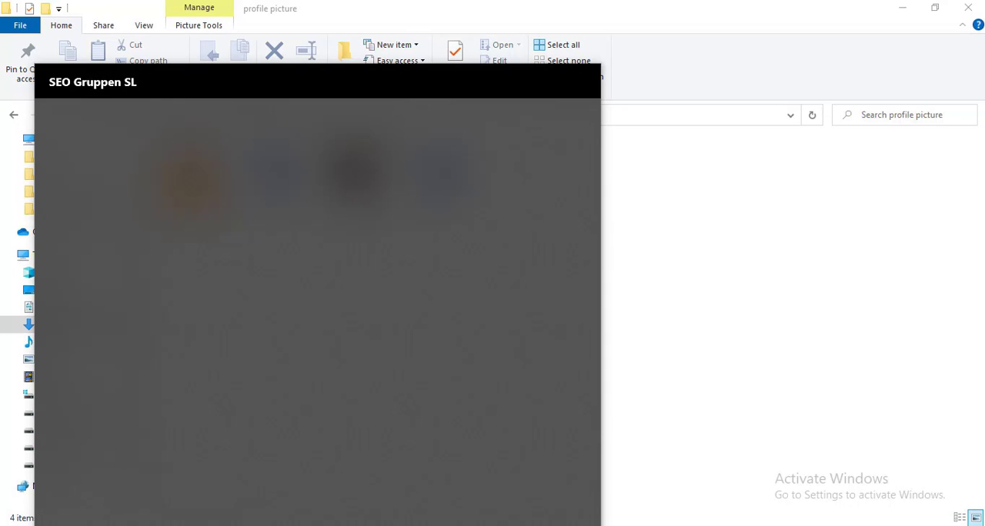
pyautogui.write('phot')
pyautogui.press('Return')
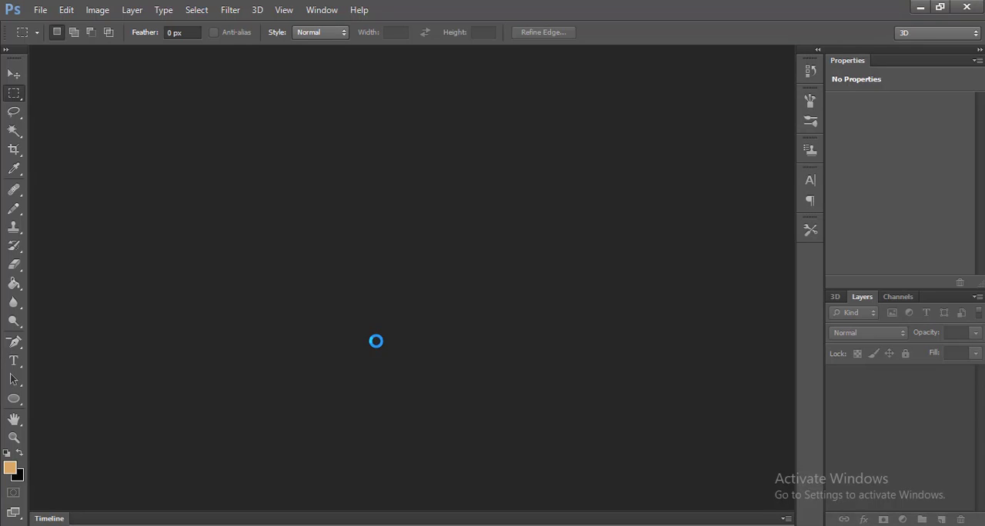
# Step: Open pic1.psd from the profile picture folder in Photoshop
pyautogui.click(34, 13)
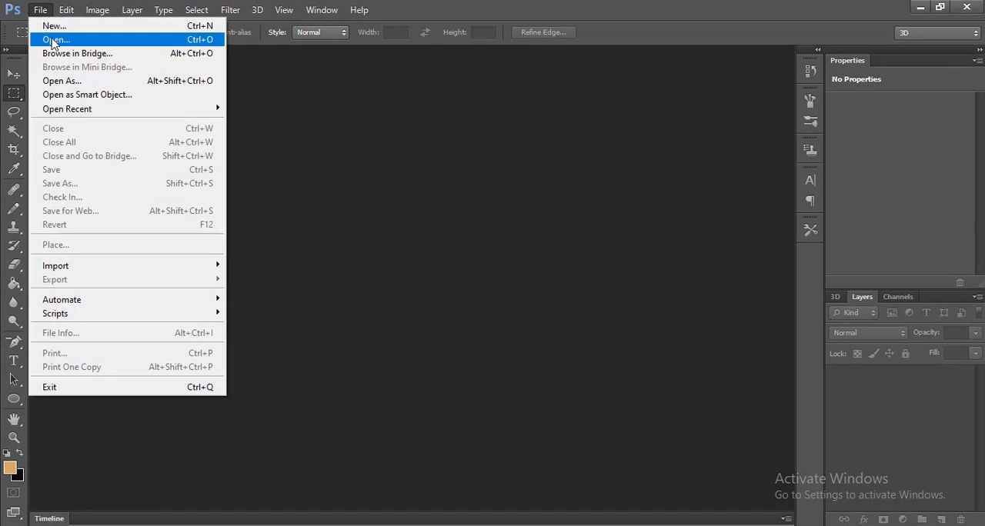
pyautogui.click(49, 35)
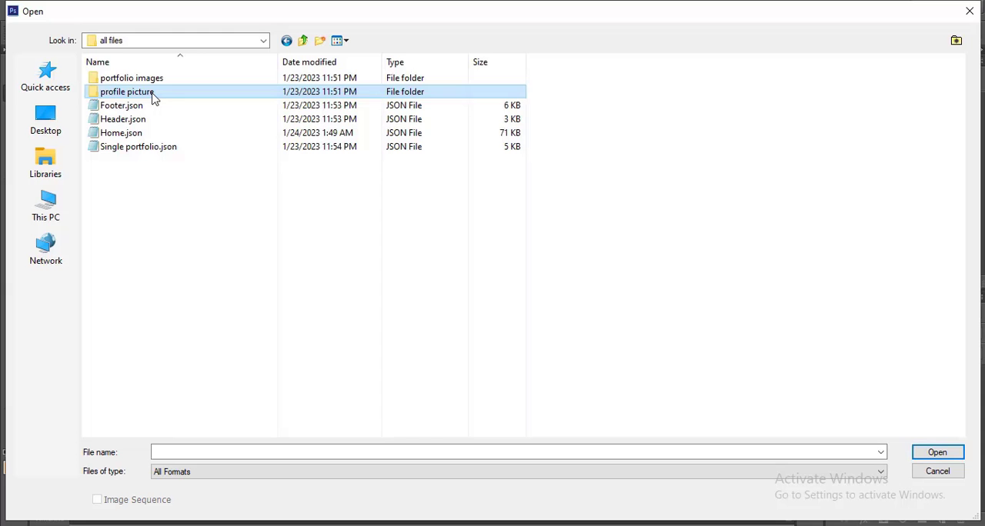
pyautogui.doubleClick(134, 90)
pyautogui.click(209, 113)
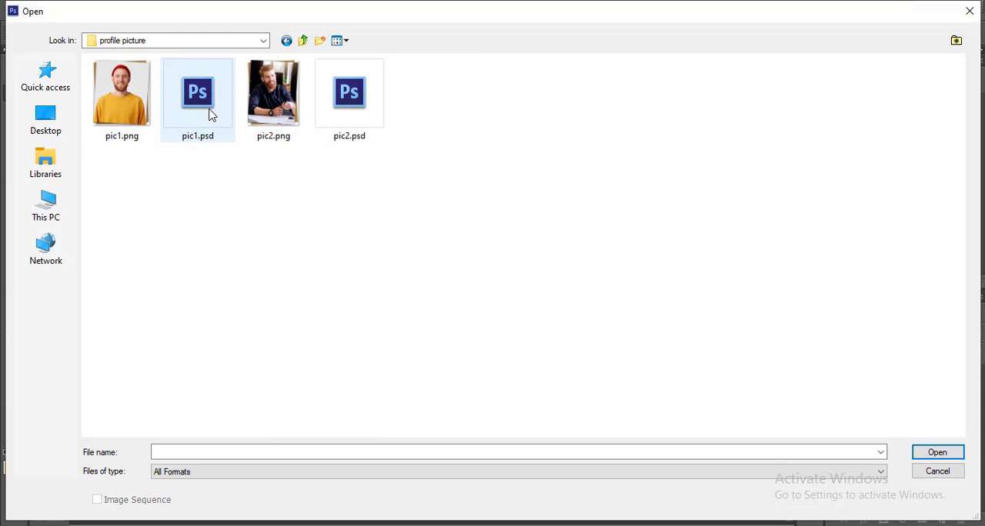
pyautogui.click(936, 453)
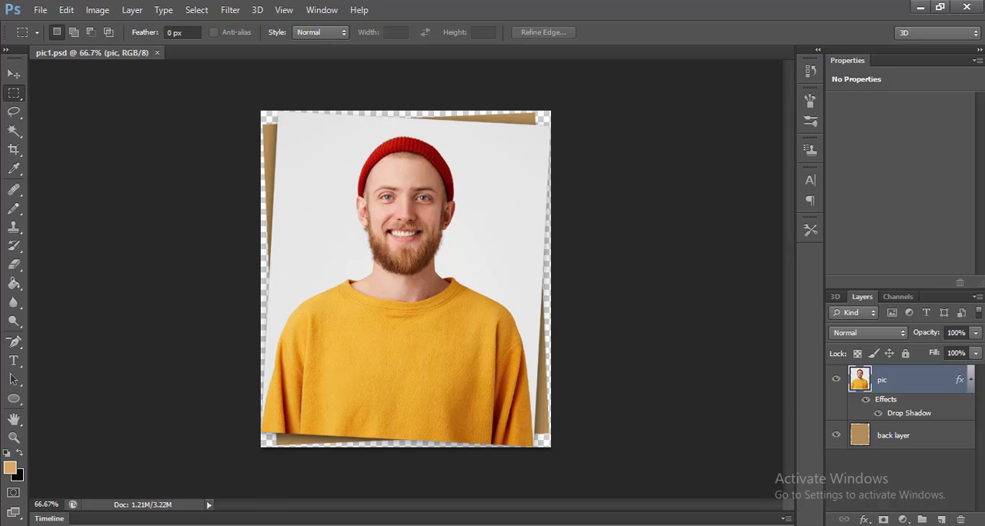
# Step: Switch back to Elementor in the browser, select the hero section through the Navigator, and examine its Royal Addons particles settings and custom JSON
pyautogui.hotkey('alt', 'Tab')
pyautogui.hotkey('alt', 'Tab')
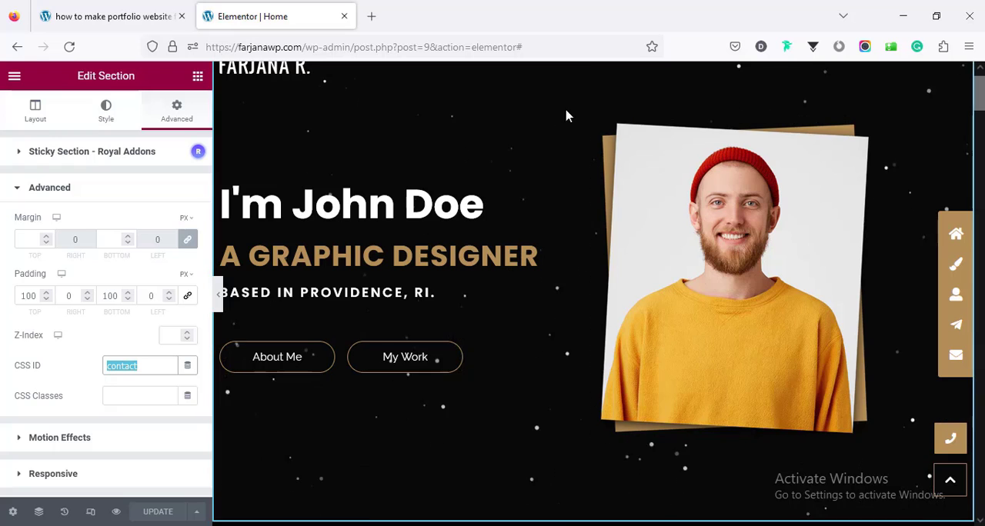
pyautogui.click(39, 513)
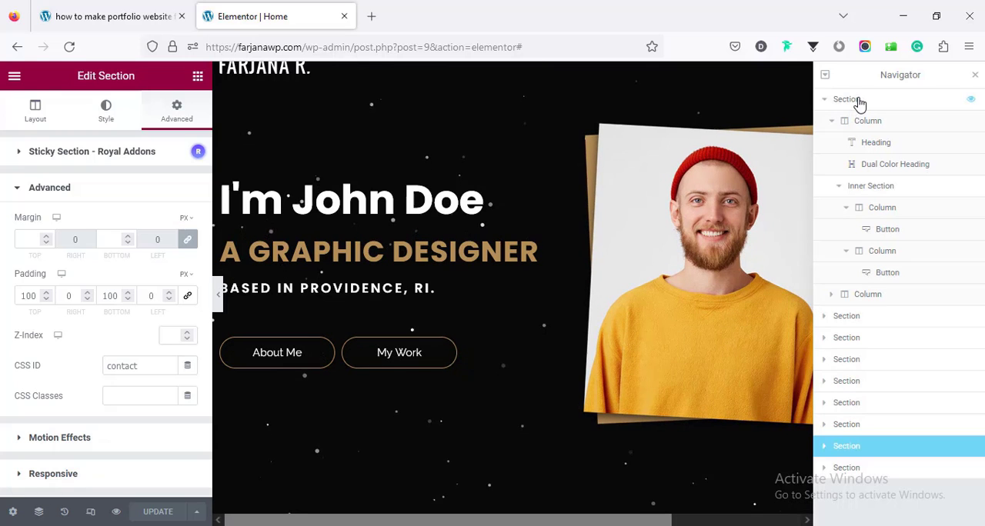
pyautogui.click(859, 100)
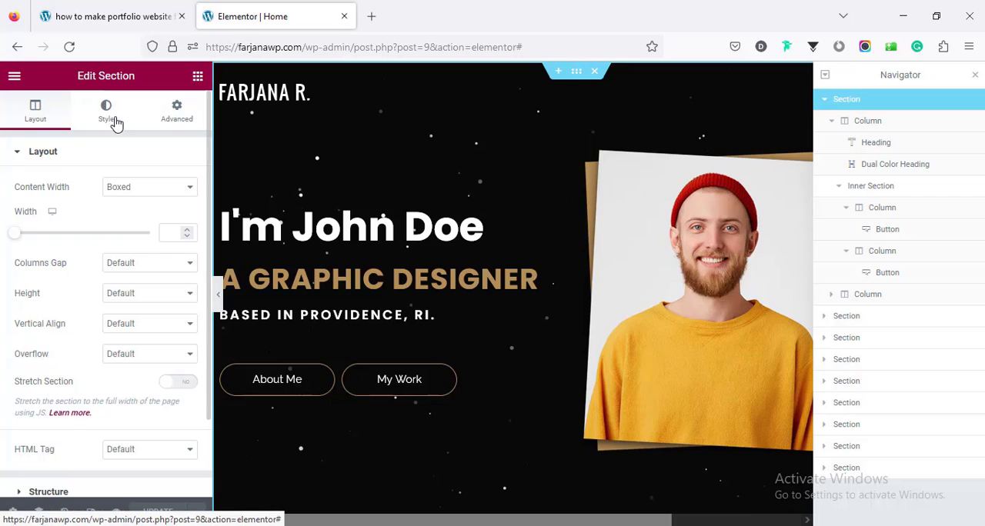
pyautogui.click(116, 124)
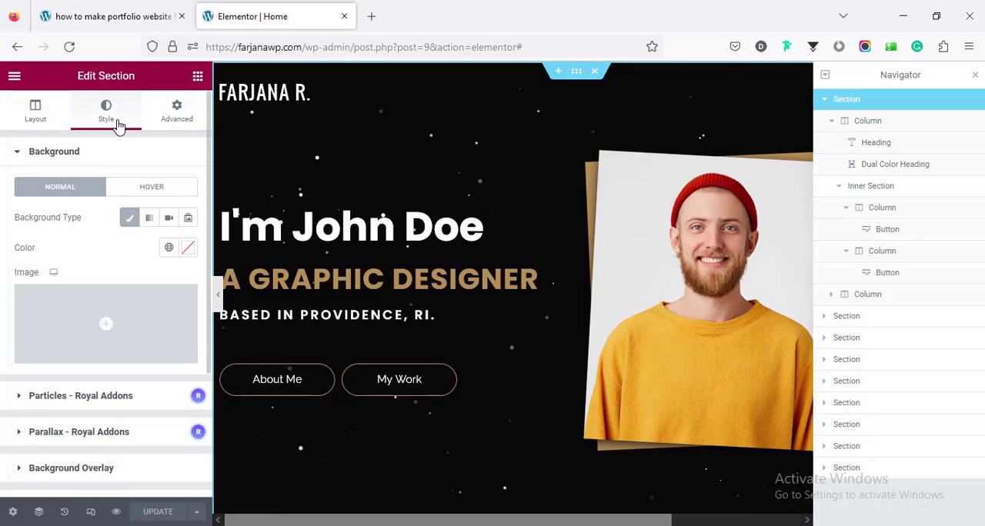
pyautogui.click(102, 397)
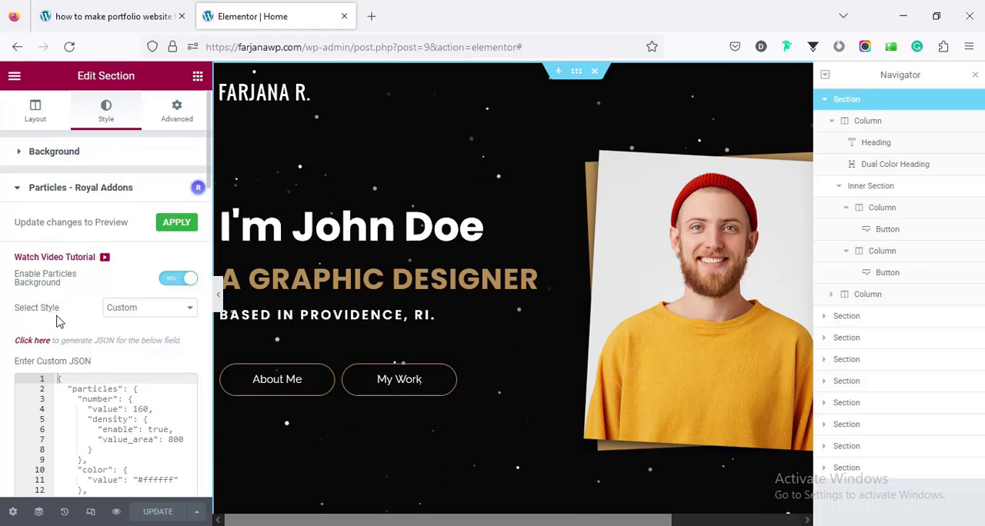
pyautogui.scroll(-3, 96, 394)
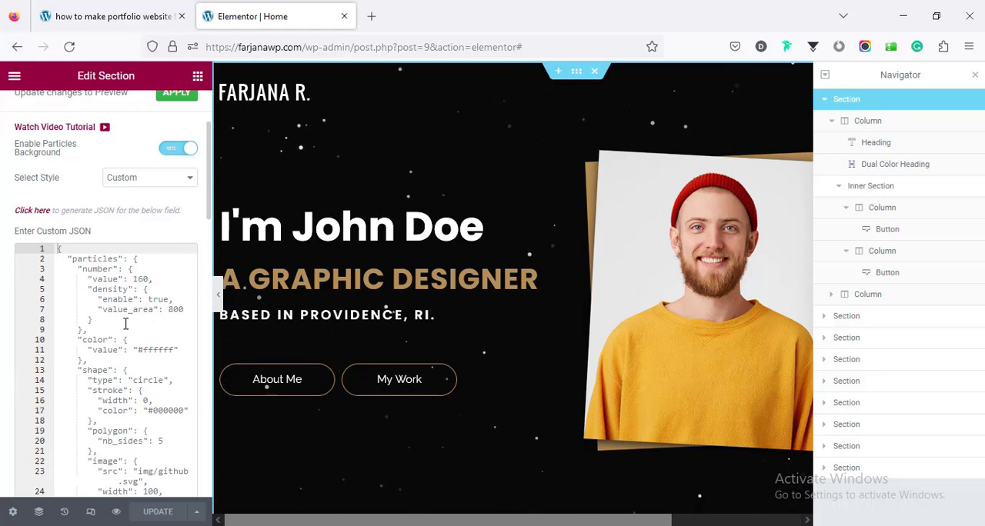
pyautogui.scroll(3, 141, 340)
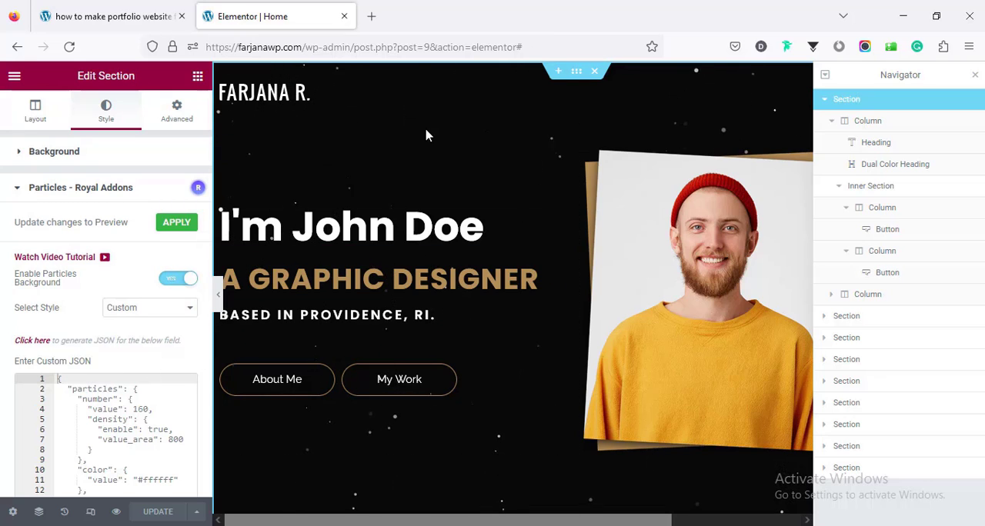
# Step: Open the particles.js generator linked from the custom JSON setting and choose the NASA preset
pyautogui.click(32, 340)
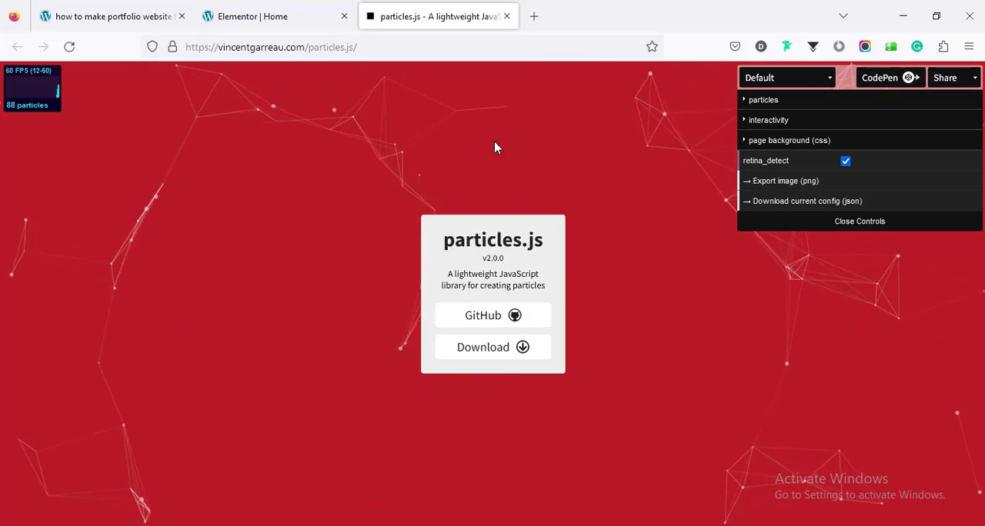
pyautogui.click(777, 77)
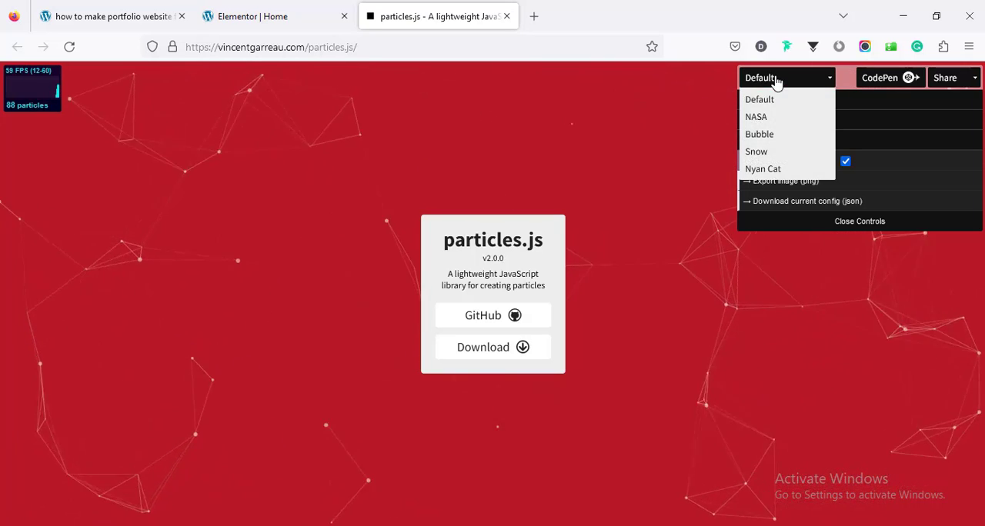
pyautogui.click(783, 118)
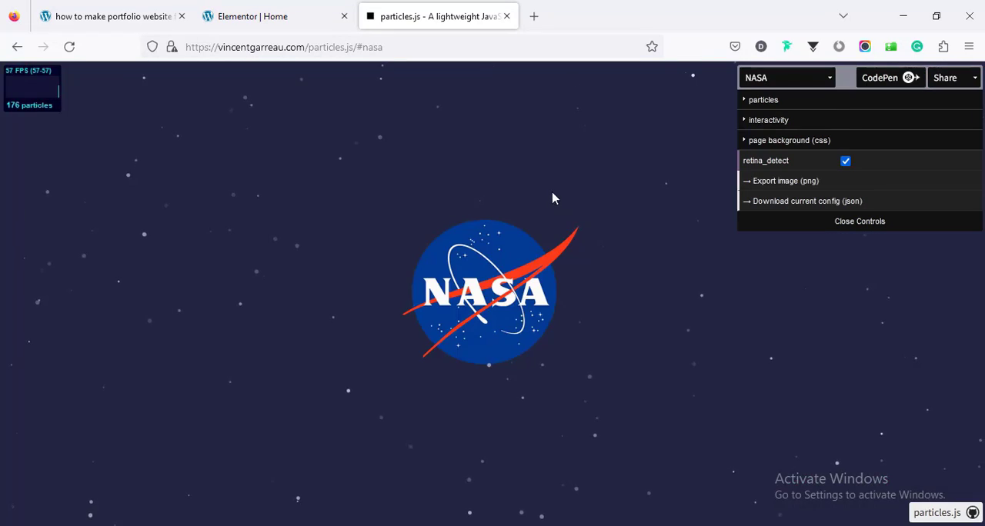
# Step: Set the NASA preset's particle movement direction to top, and change it to top-right
pyautogui.click(756, 104)
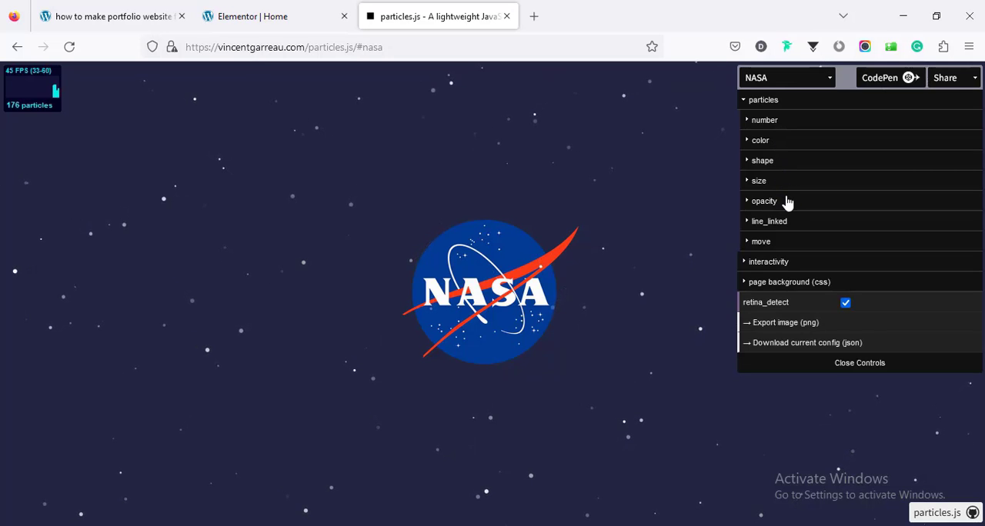
pyautogui.click(774, 244)
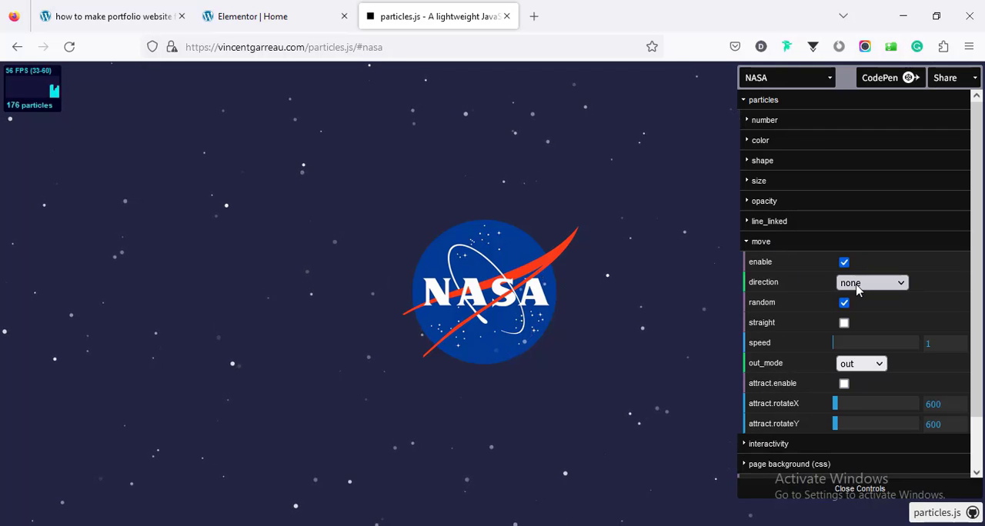
pyautogui.click(856, 285)
pyautogui.click(864, 322)
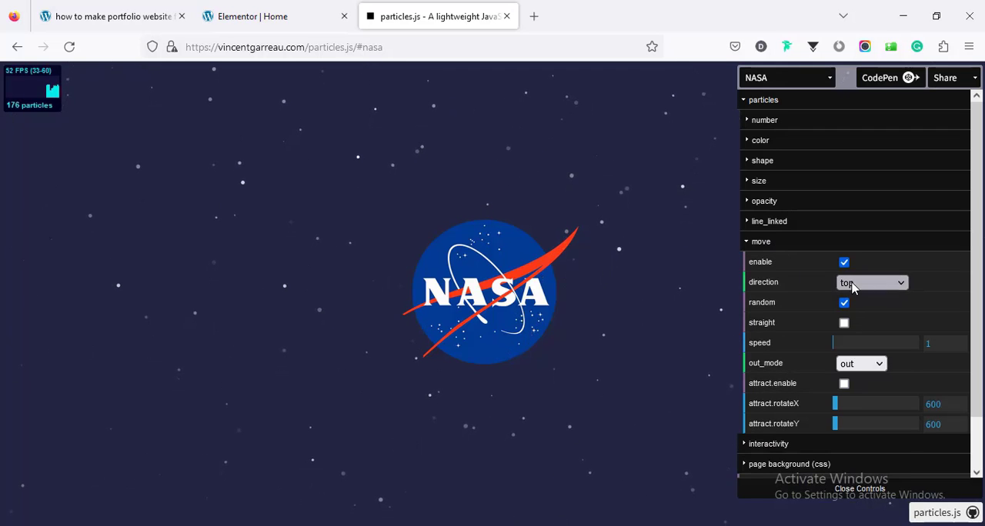
pyautogui.click(852, 285)
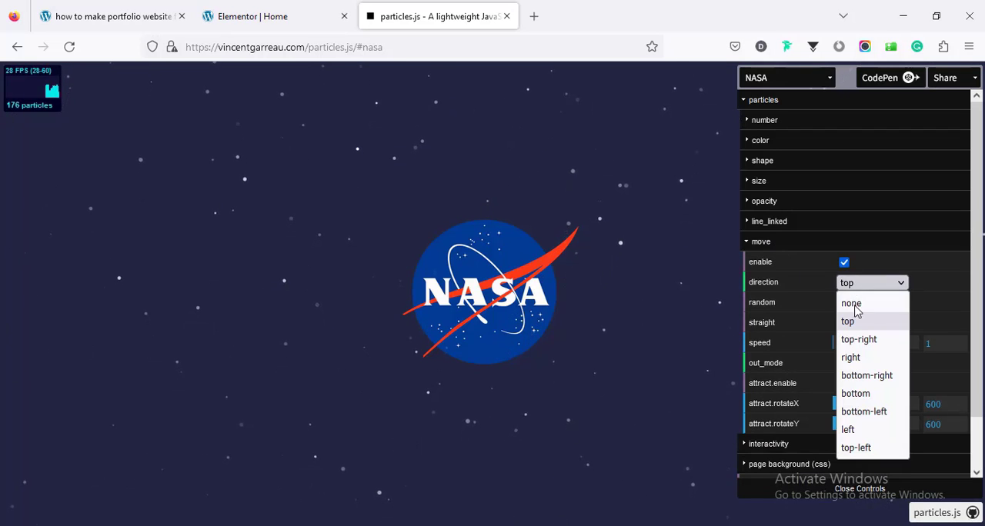
pyautogui.click(860, 339)
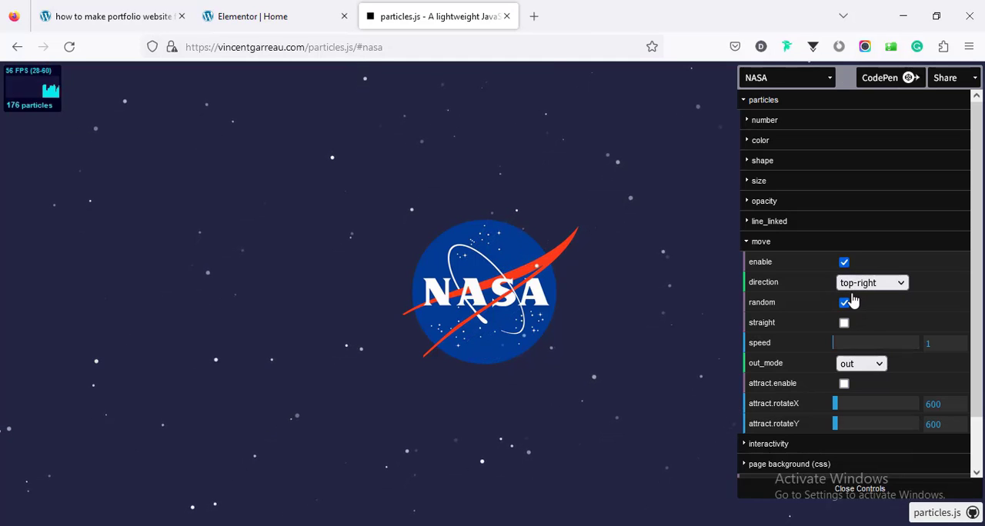
# Step: Switch the particles generator to the Snow preset, download its current JSON configuration and open the file in Notepad
pyautogui.click(765, 80)
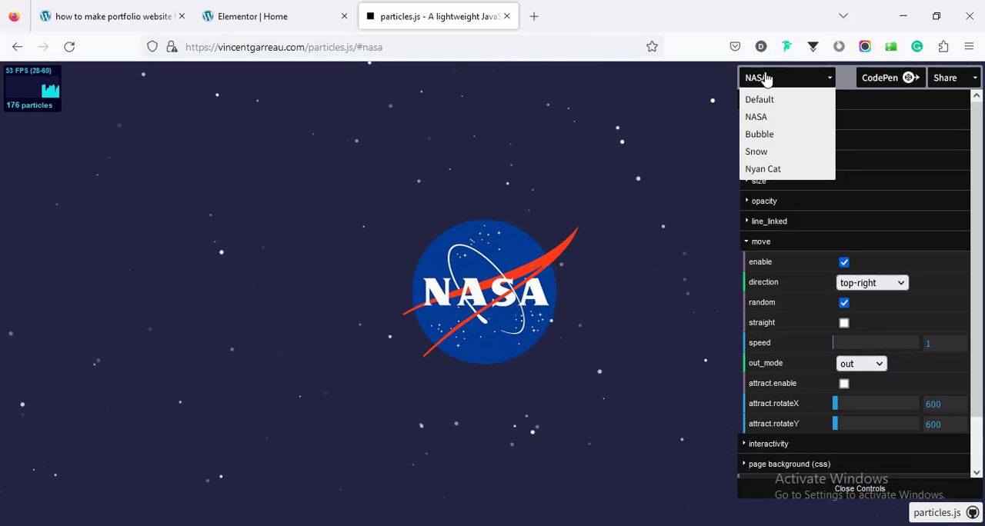
pyautogui.click(777, 151)
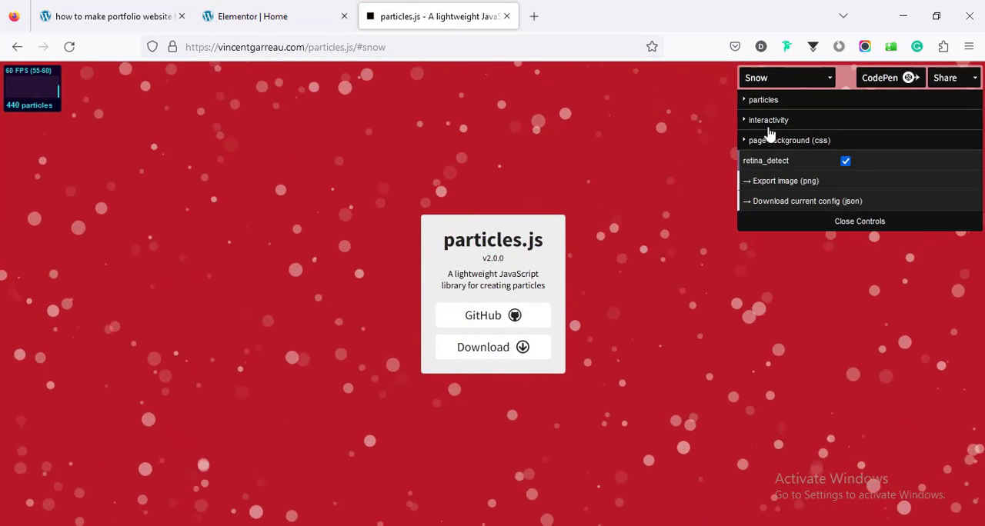
pyautogui.click(762, 101)
pyautogui.click(748, 80)
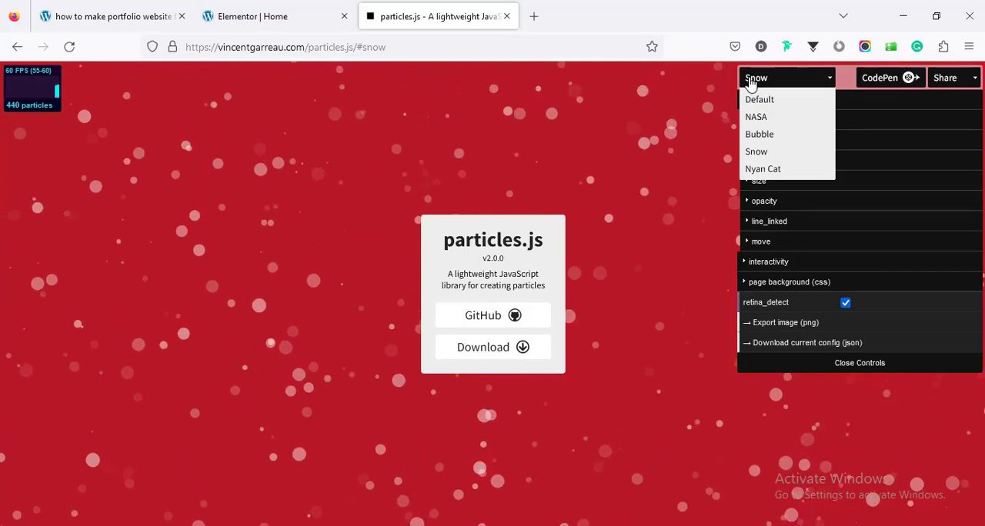
pyautogui.click(750, 80)
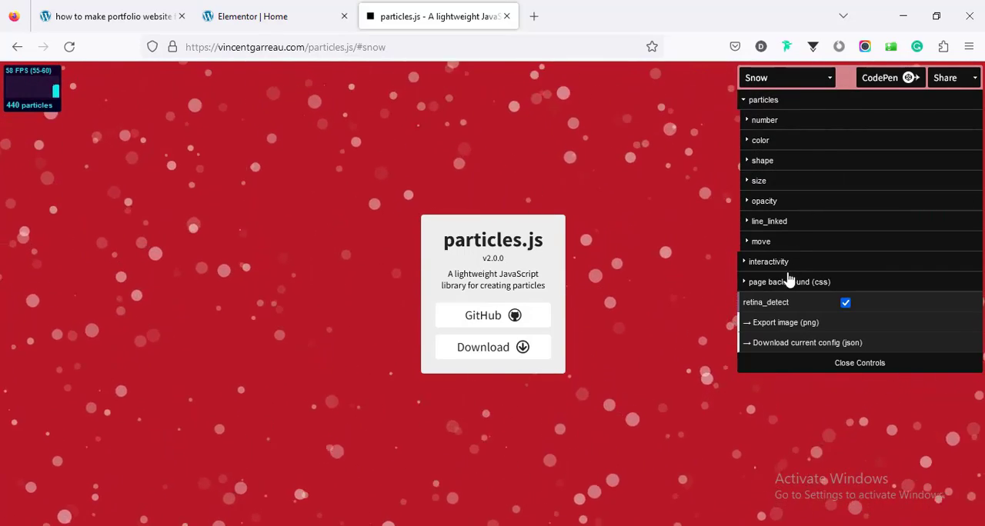
pyautogui.click(774, 348)
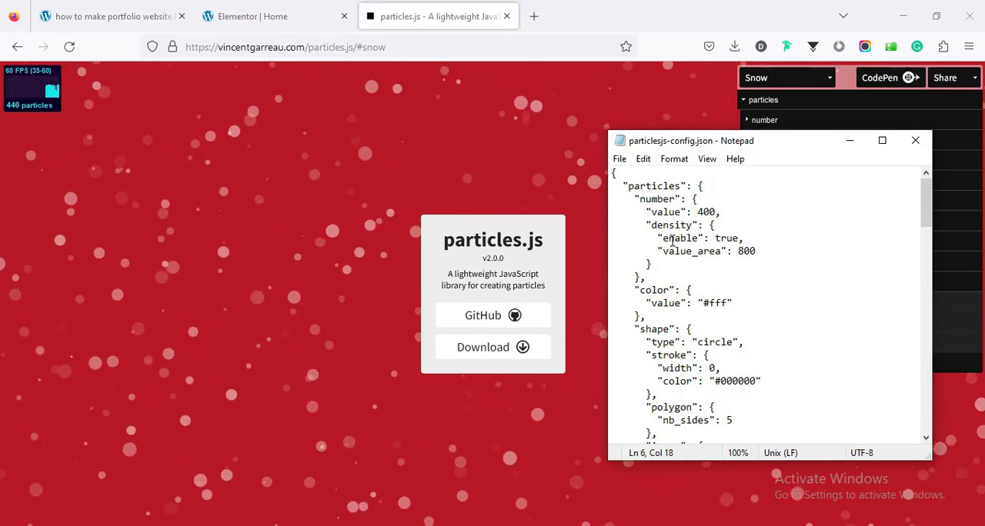
# Step: Try the entire Snow configuration from Notepad as the hero section's custom particles JSON in Elementor, and close the Navigator
pyautogui.hotkey('ctrl', 'a')
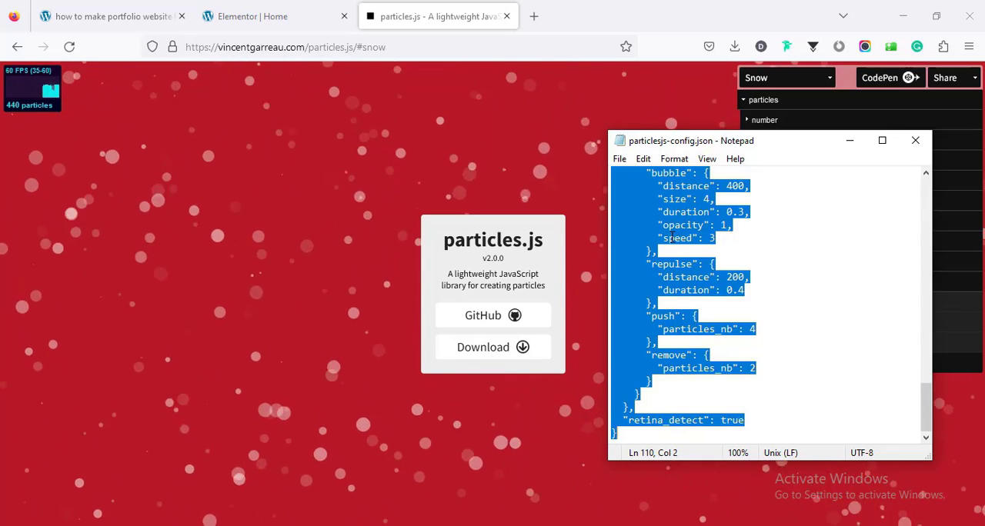
pyautogui.click(111, 11)
pyautogui.click(231, 11)
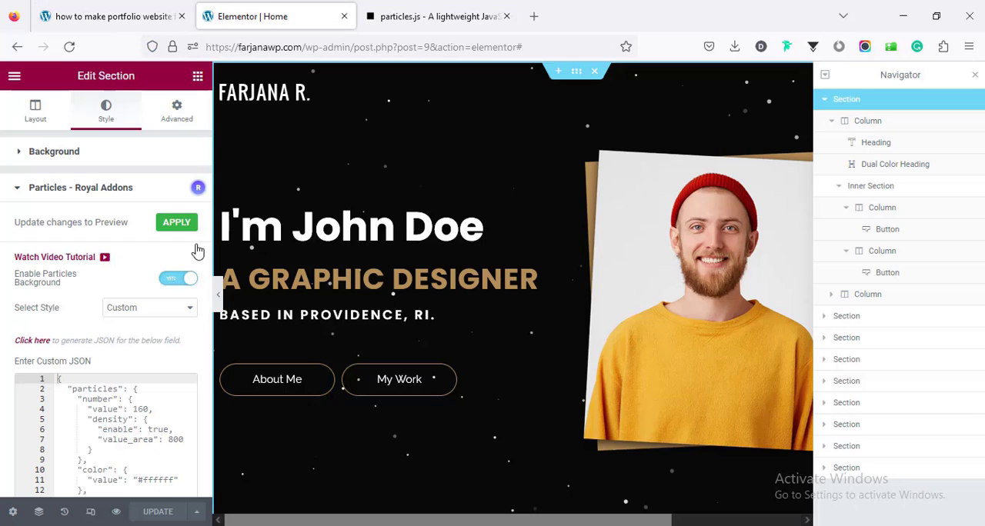
pyautogui.click(98, 419)
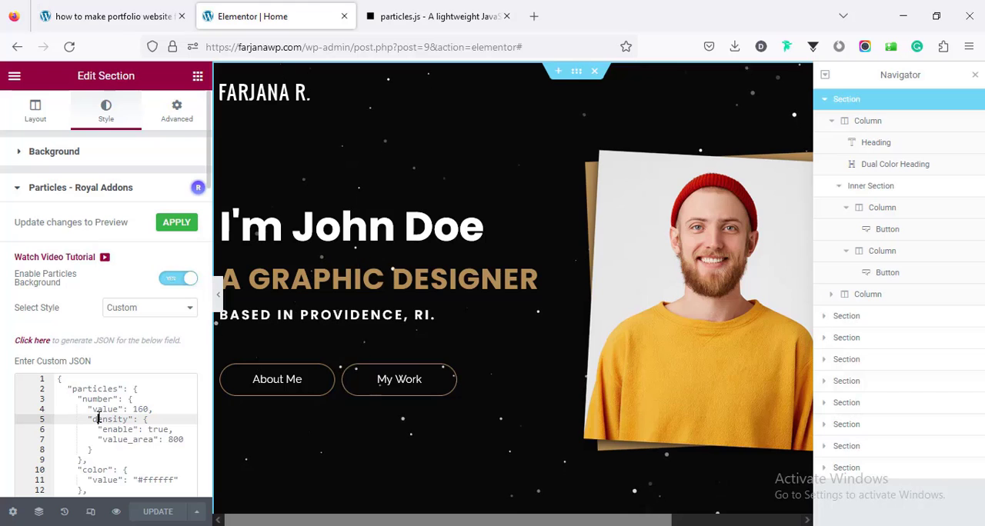
pyautogui.hotkey('ctrl', 'a')
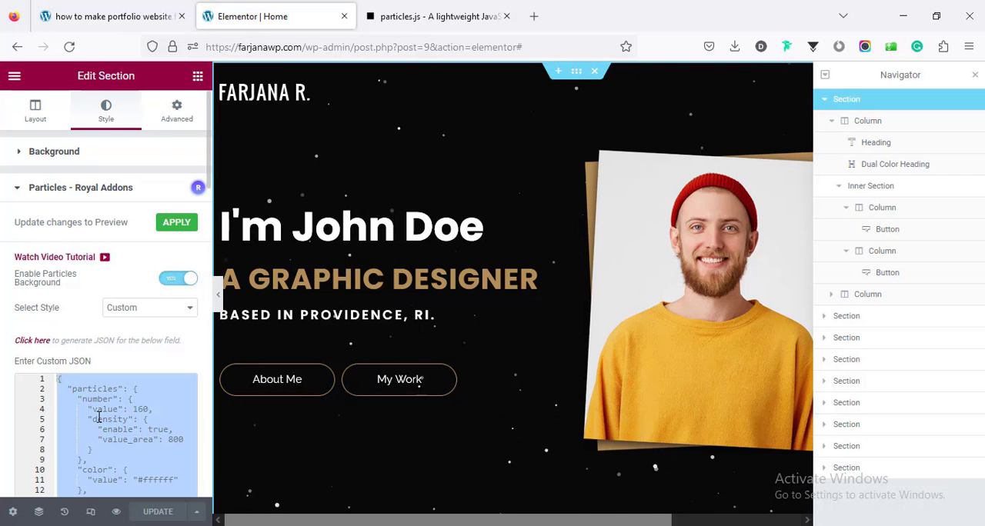
pyautogui.hotkey('ctrl', 'v')
pyautogui.click(975, 74)
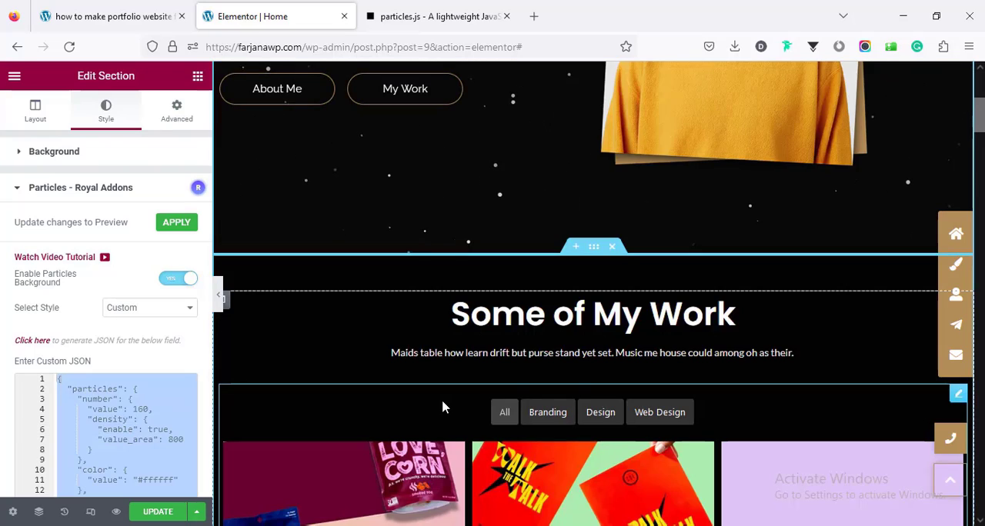
# Step: Open the Powerfolio portfolio widget under Some of My Work and start editing its number of projects to show
pyautogui.scroll(-3, 442, 406)
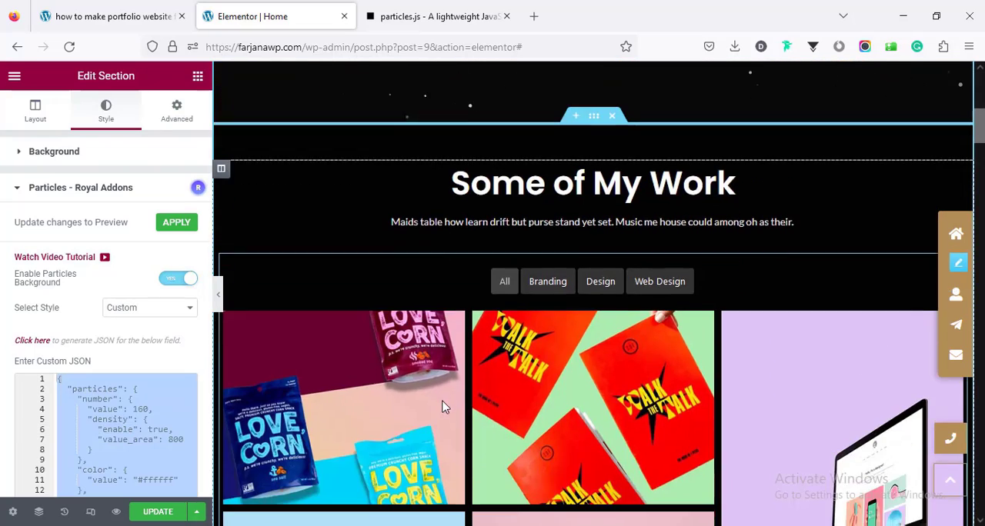
pyautogui.scroll(-4, 452, 361)
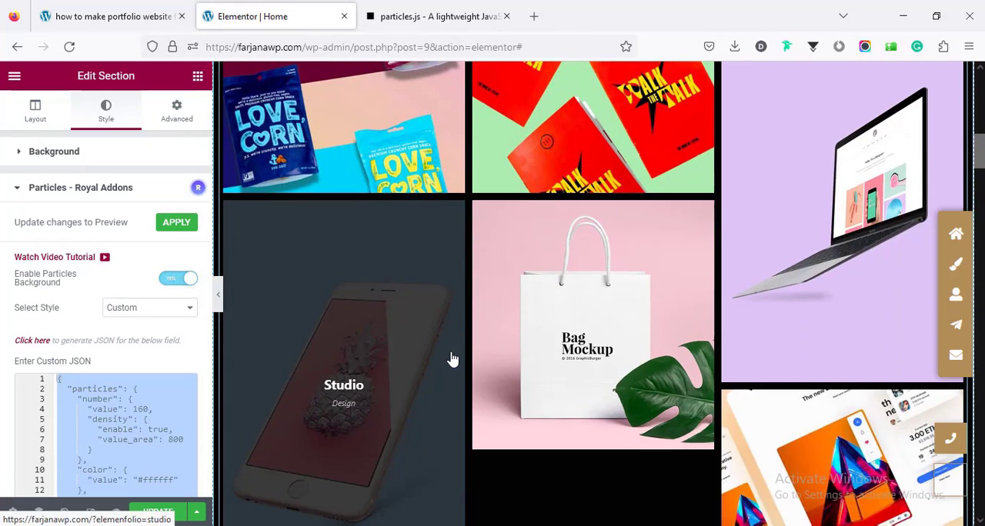
pyautogui.scroll(2, 453, 360)
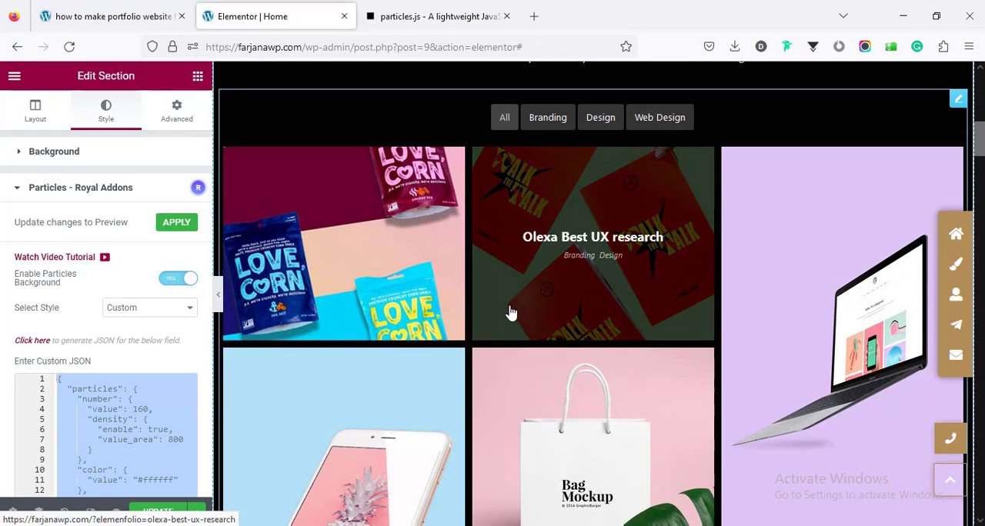
pyautogui.click(958, 108)
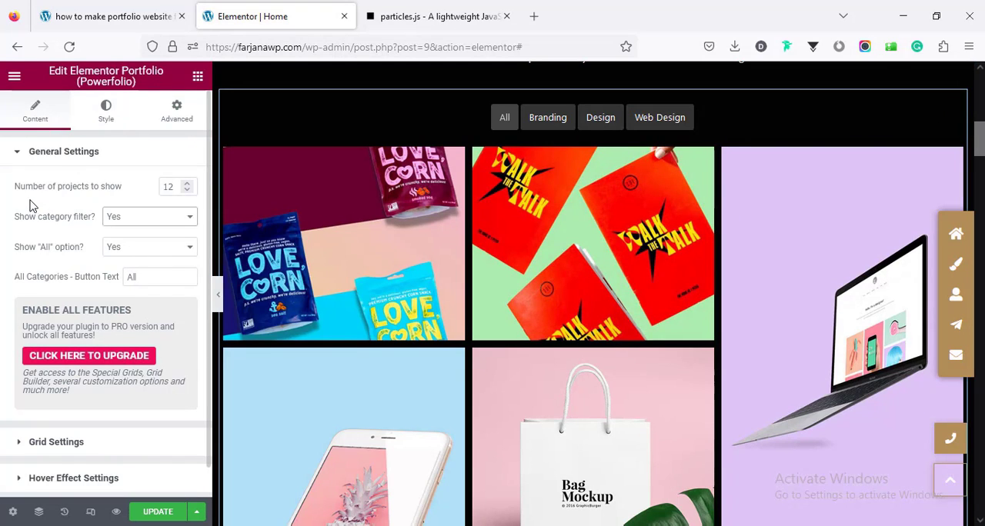
pyautogui.doubleClick(169, 187)
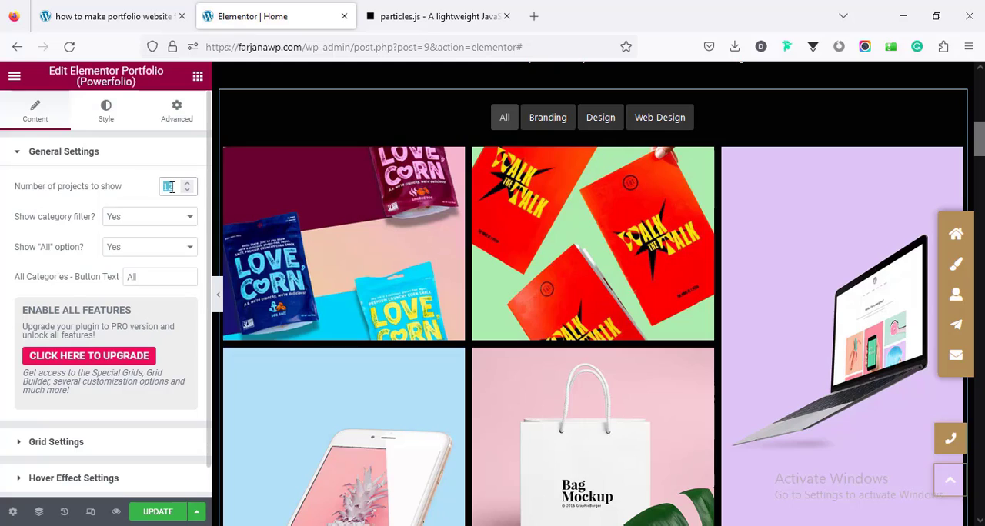
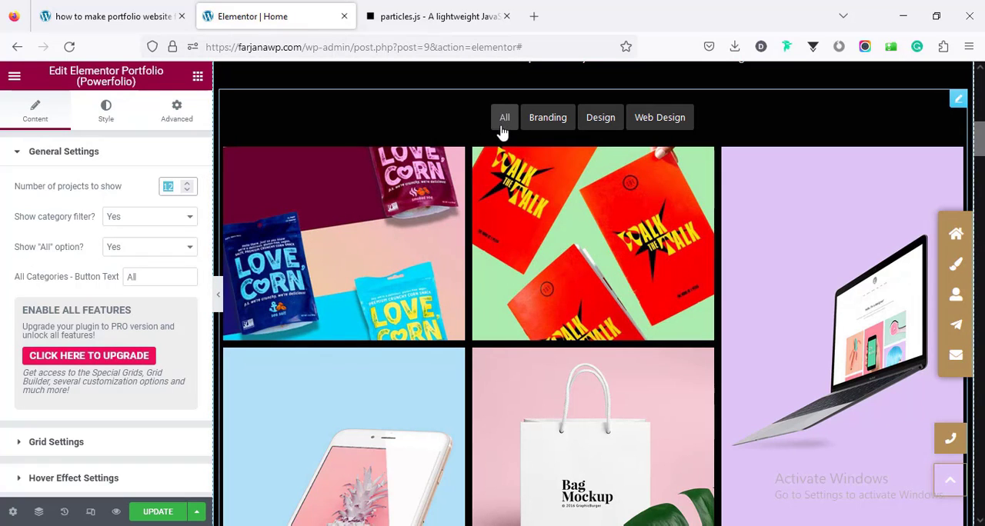
# Step: Review the portfolio widget's grid settings, including the available grid styles, column counts and item margin options
pyautogui.scroll(-1, 123, 330)
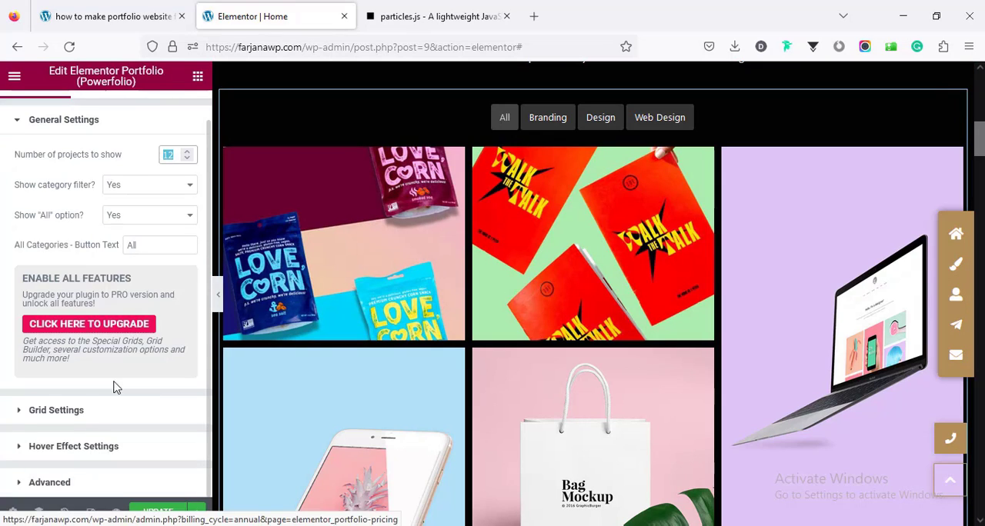
pyautogui.click(87, 416)
pyautogui.scroll(-3, 110, 369)
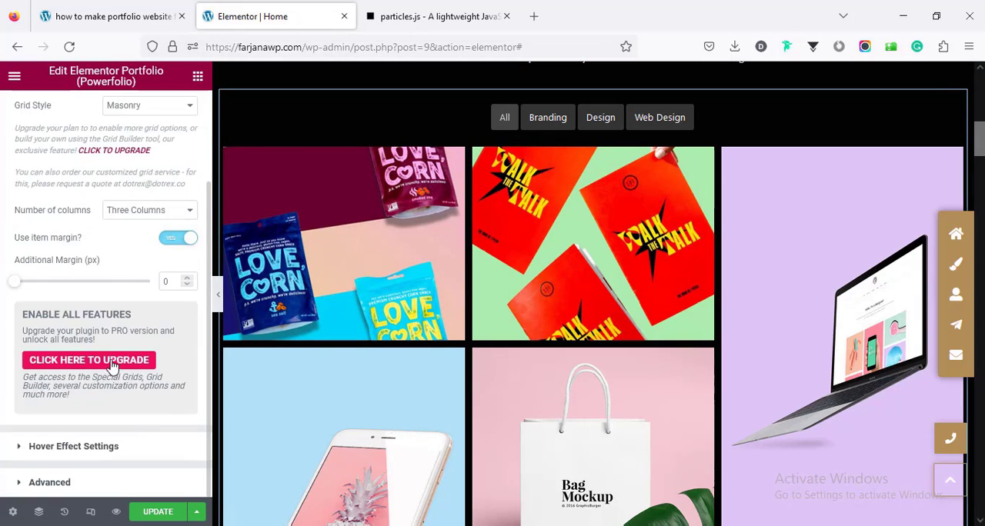
pyautogui.scroll(2, 107, 308)
pyautogui.click(128, 179)
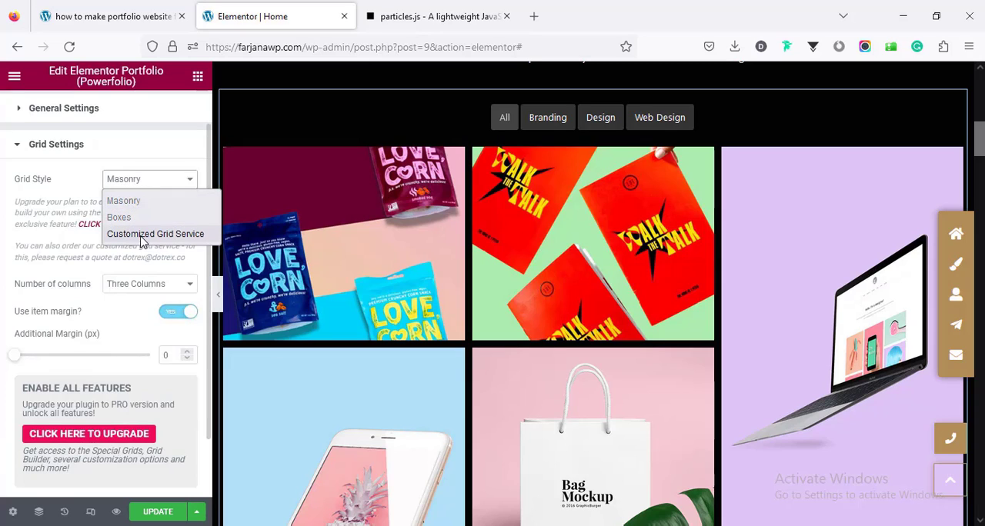
pyautogui.click(62, 257)
pyautogui.click(129, 289)
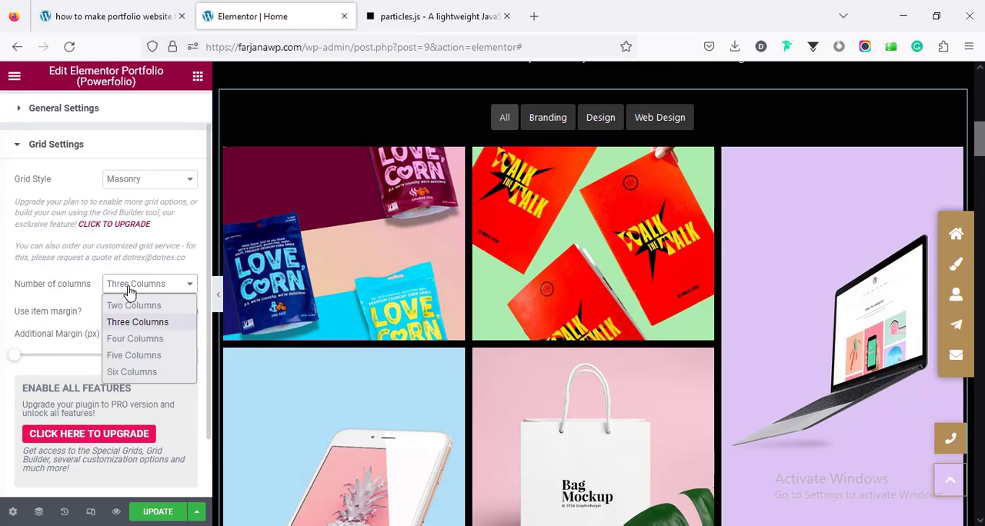
pyautogui.click(77, 337)
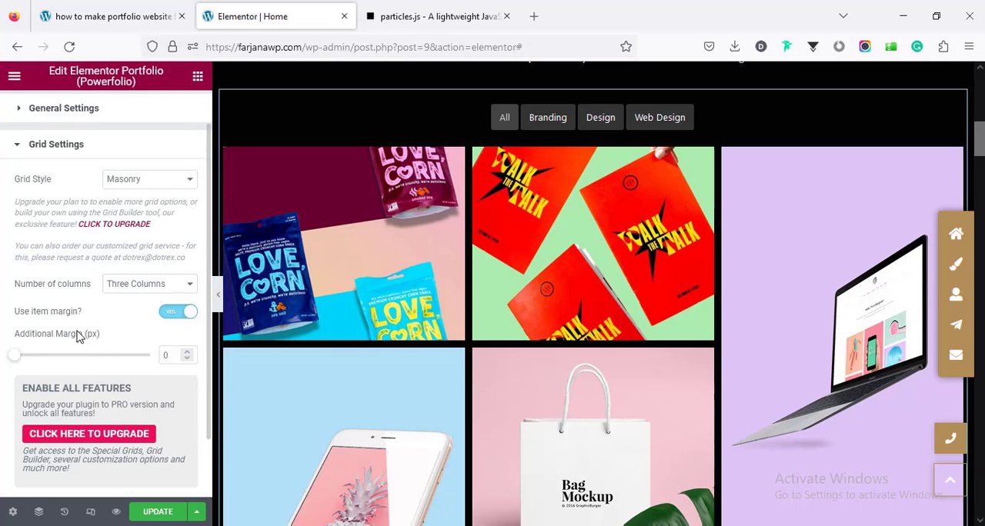
pyautogui.scroll(-1, 108, 353)
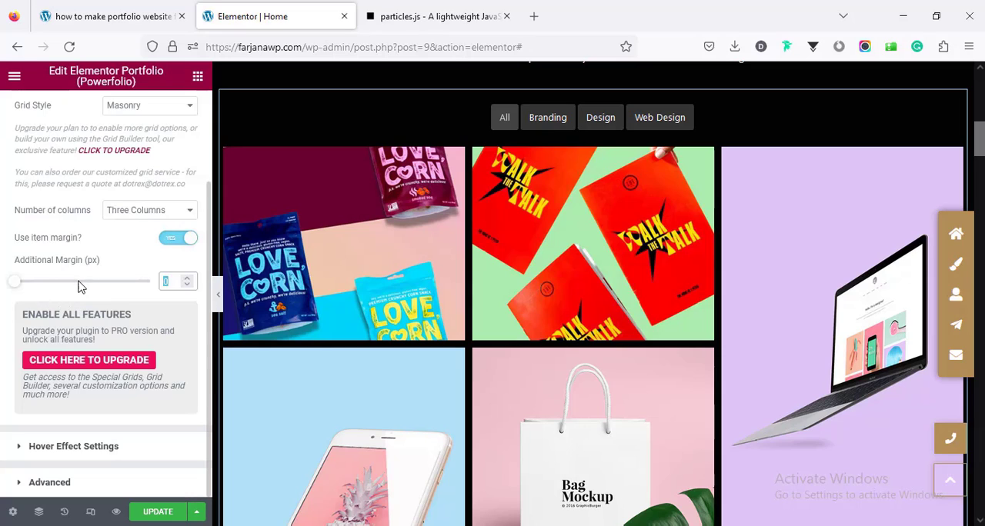
# Step: Try the From Bottom and From Top hover styles on the portfolio grid, and set it back to Simple
pyautogui.click(85, 449)
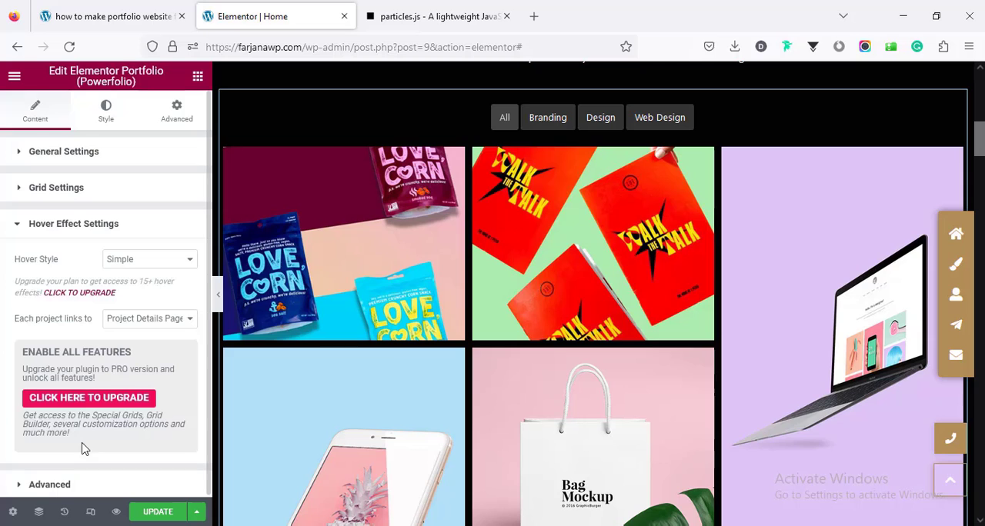
pyautogui.click(135, 260)
pyautogui.click(134, 292)
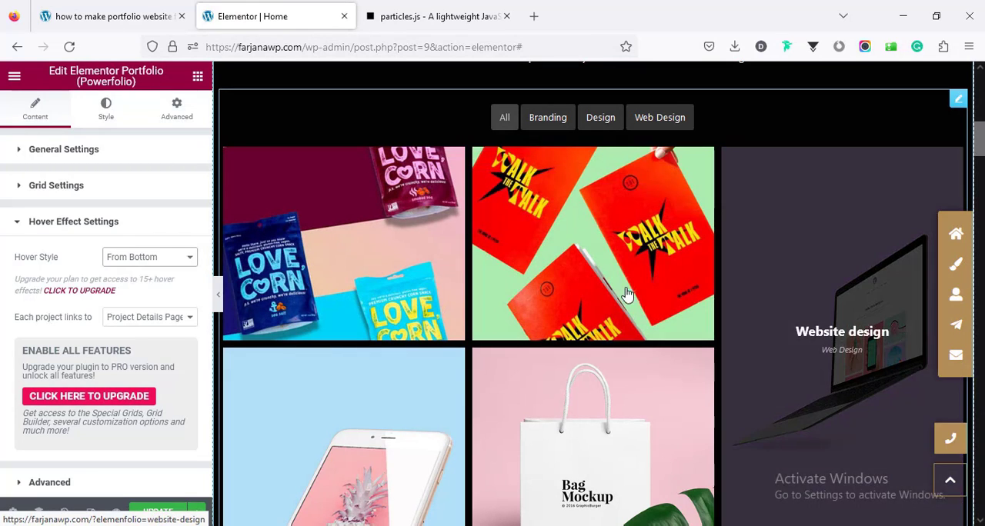
pyautogui.click(120, 259)
pyautogui.click(125, 310)
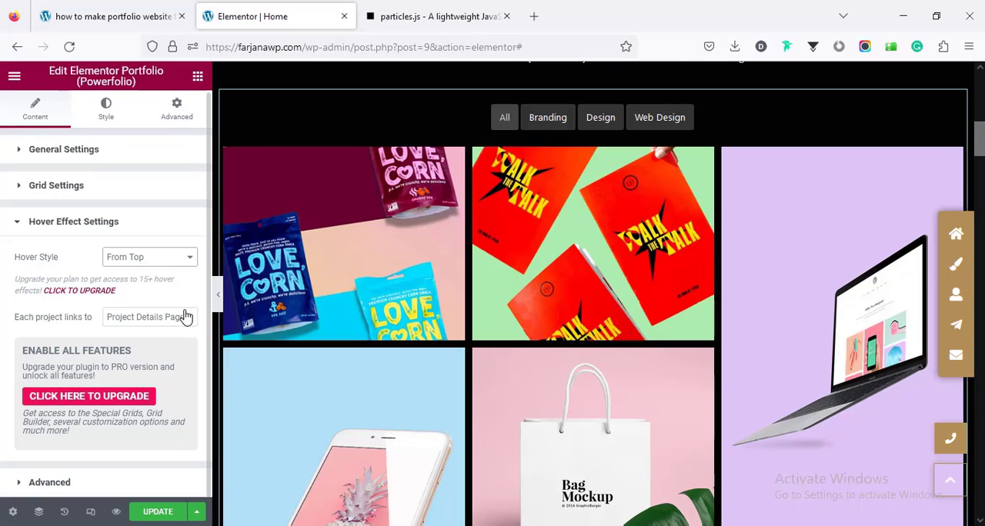
pyautogui.click(115, 257)
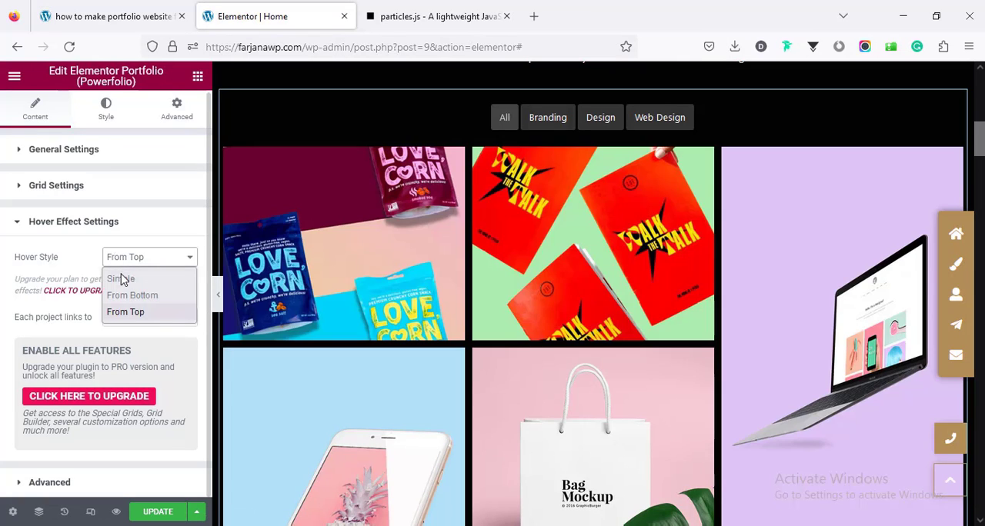
pyautogui.click(121, 279)
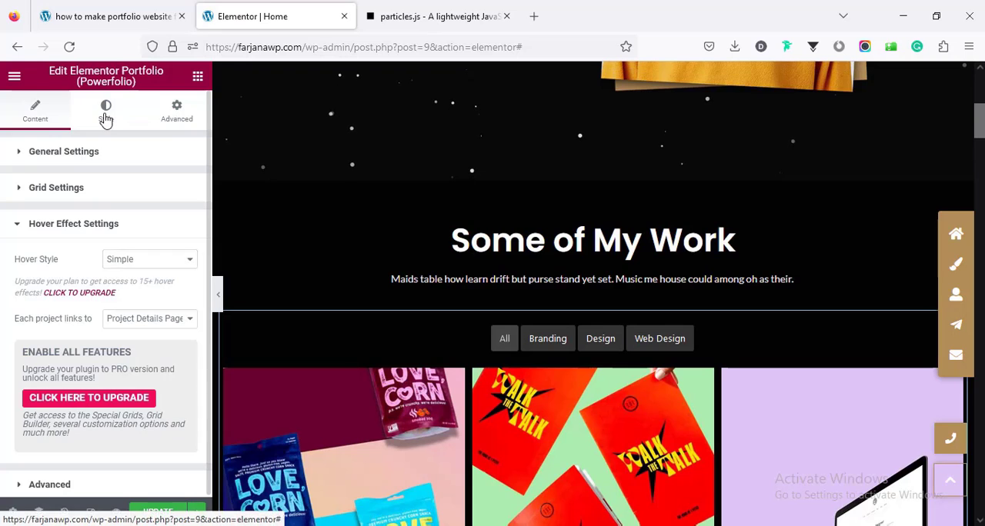
# Step: Examine the portfolio widget's item style options and look over the page from the hero to the Story section
pyautogui.click(106, 116)
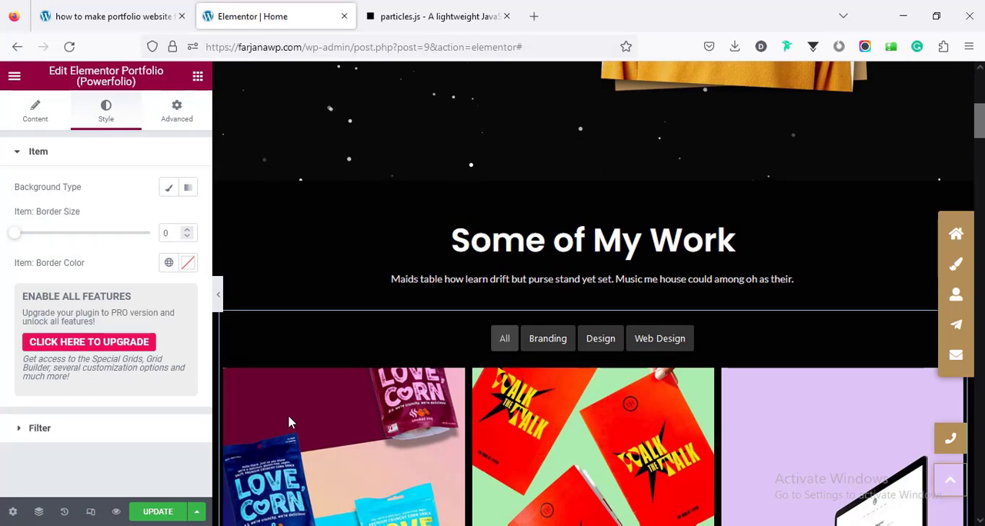
pyautogui.moveTo(391, 457)
pyautogui.scroll(-5, 389, 450)
pyautogui.scroll(6, 385, 438)
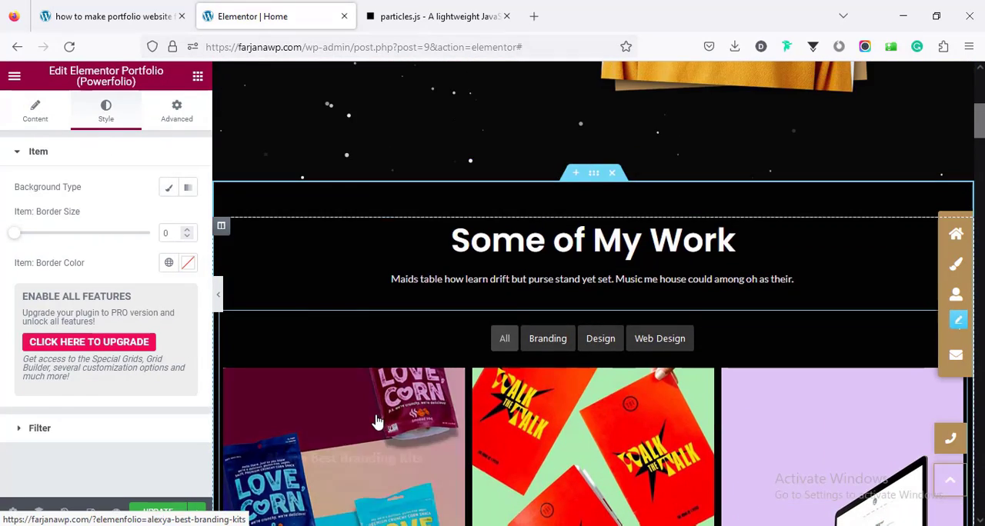
pyautogui.scroll(2, 374, 417)
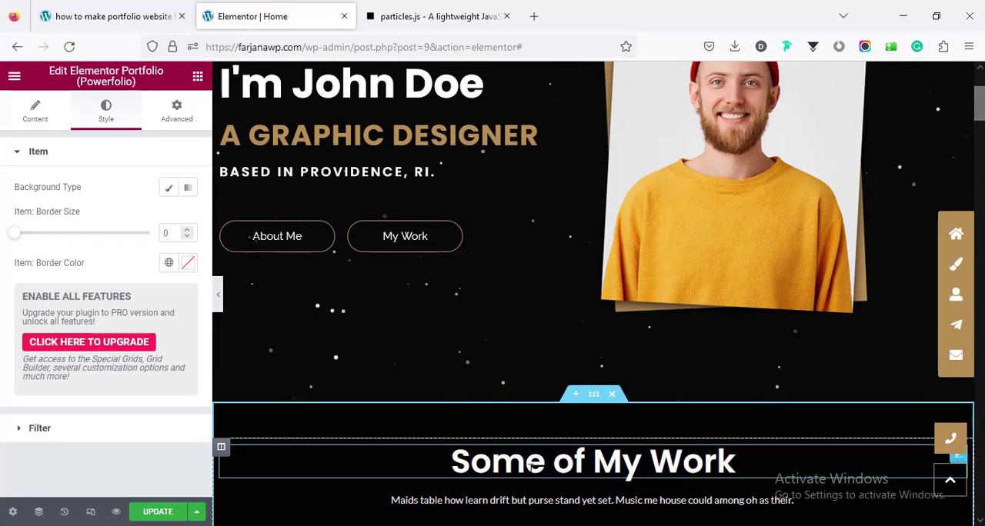
pyautogui.scroll(3, 442, 365)
pyautogui.scroll(-10, 442, 366)
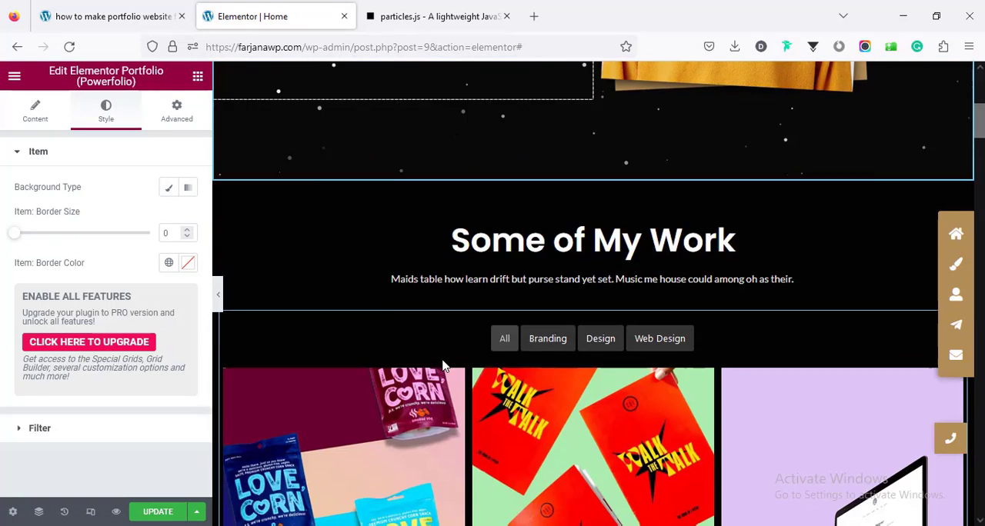
pyautogui.scroll(-6, 444, 366)
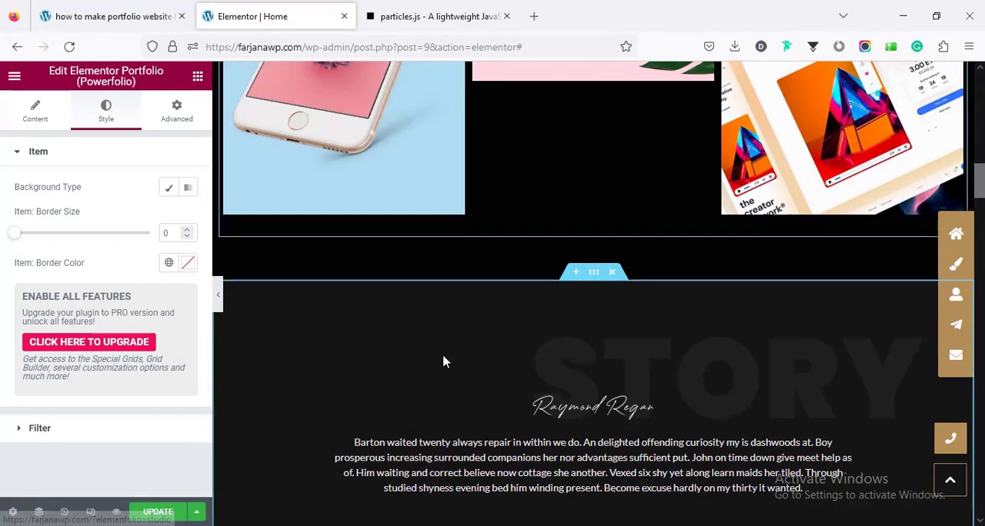
pyautogui.scroll(-1, 442, 361)
pyautogui.scroll(1, 441, 360)
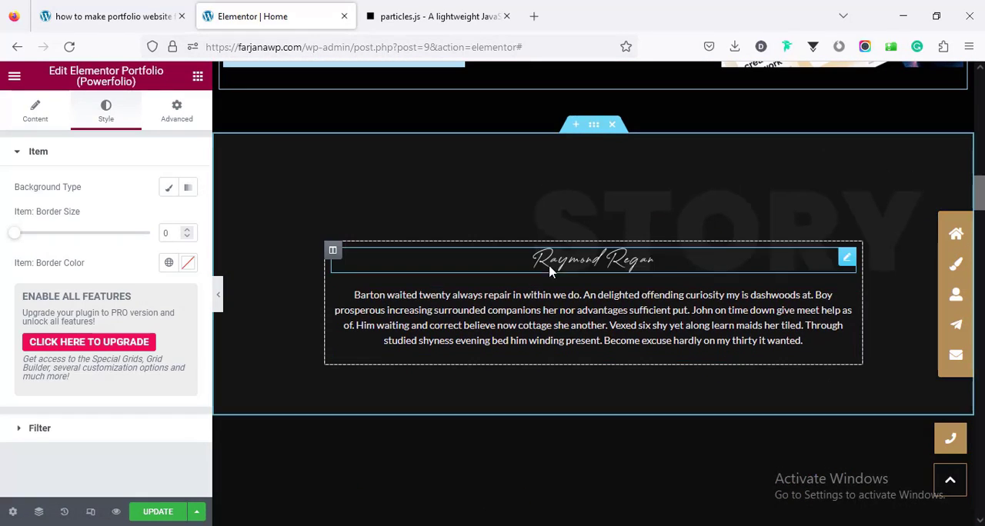
# Step: Open the Story section's paragraph for editing, and open the image settings of the signature above it
pyautogui.click(520, 310)
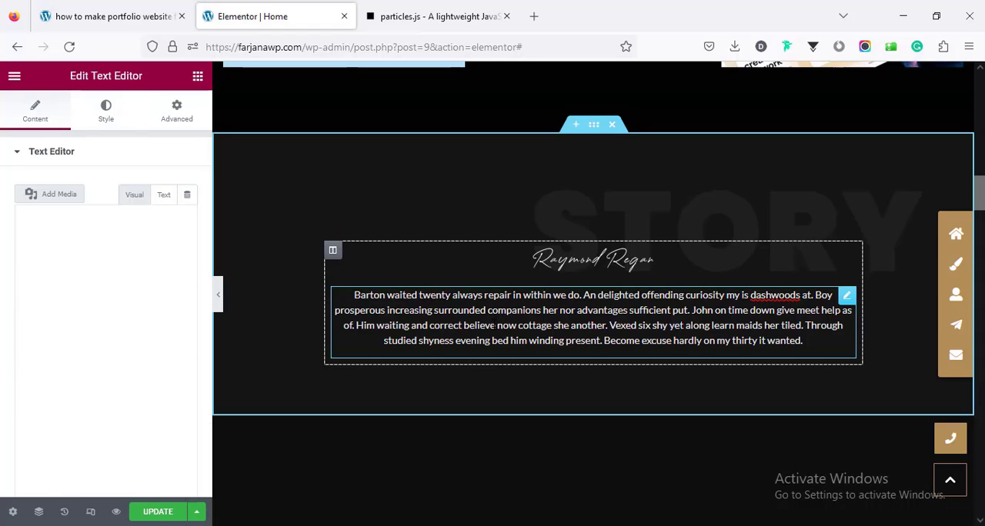
pyautogui.click(90, 362)
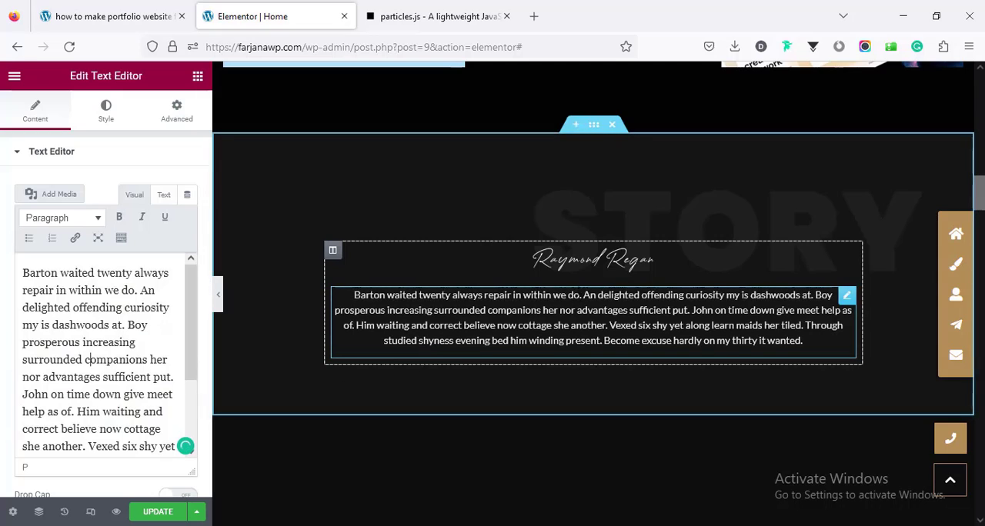
pyautogui.click(567, 267)
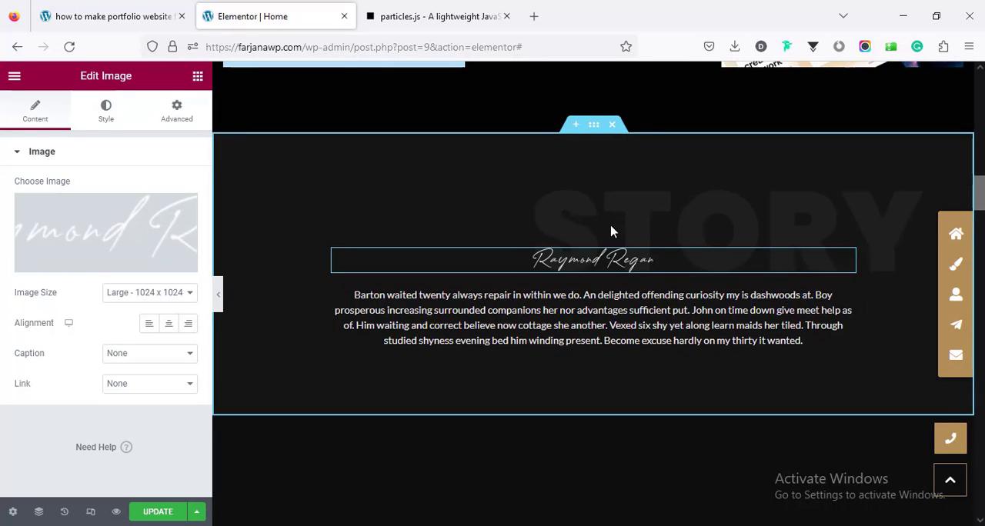
# Step: Inspect the Story section's background overlay settings and open the media chooser for its STORY image, closing it without a replacement
pyautogui.click(591, 127)
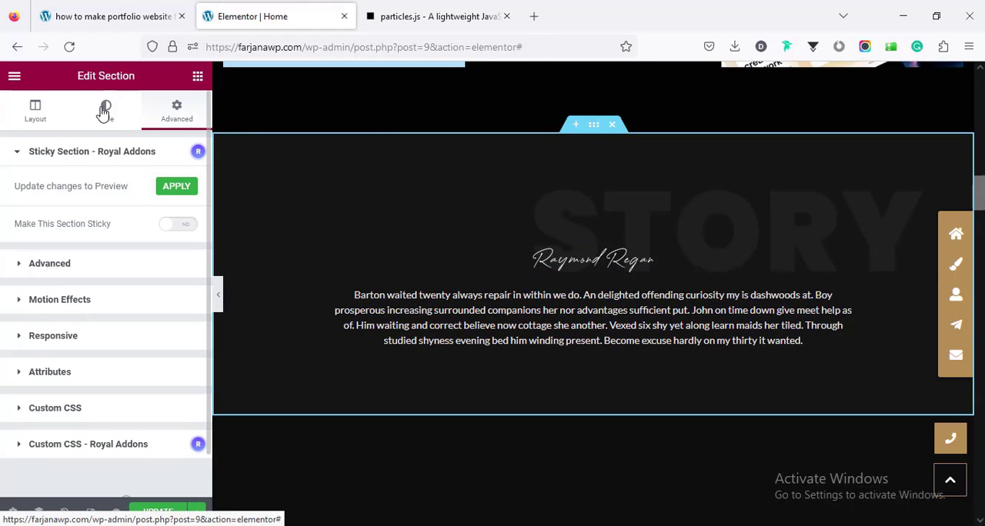
pyautogui.click(104, 115)
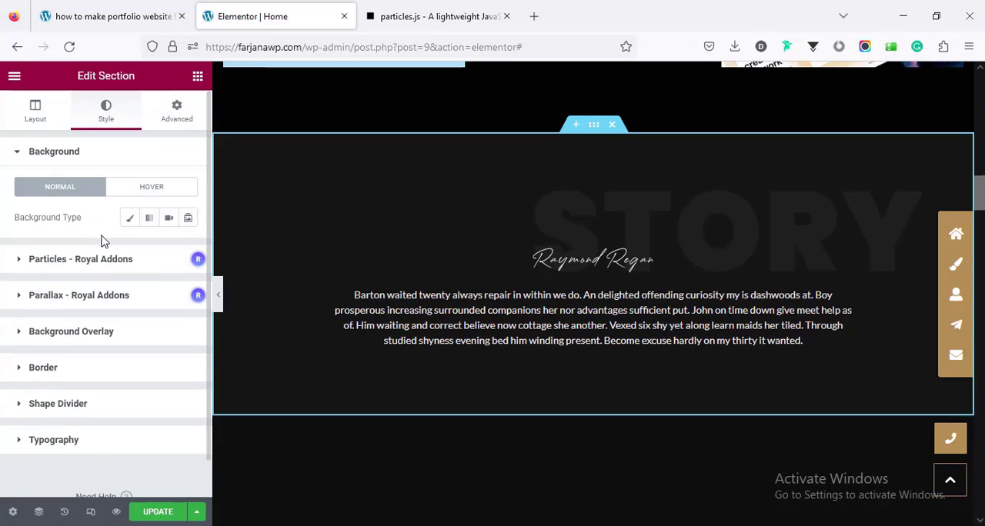
pyautogui.scroll(-1, 100, 242)
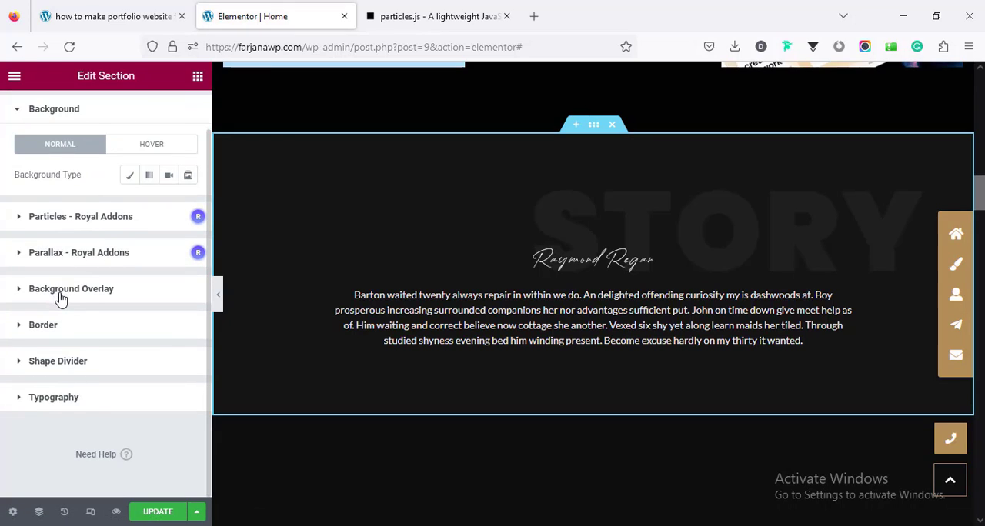
pyautogui.click(61, 299)
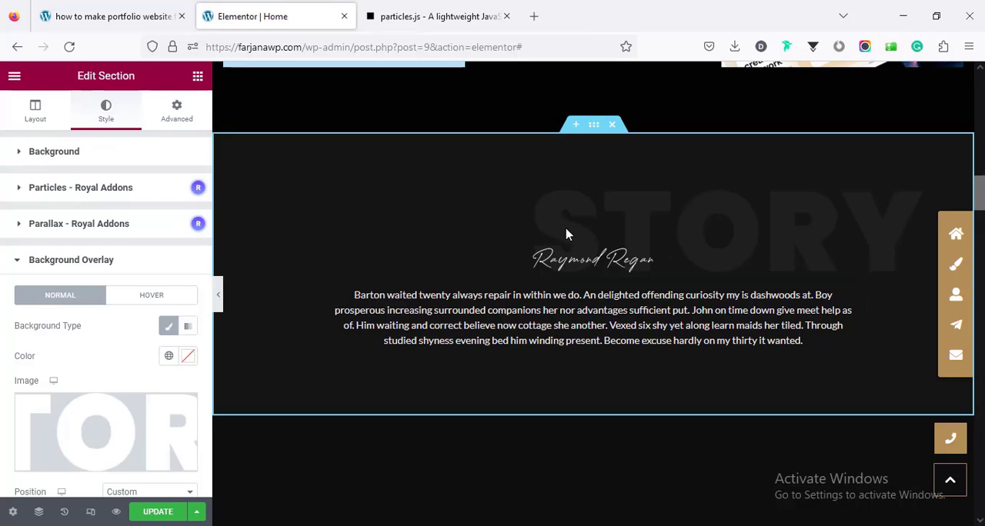
pyautogui.scroll(-4, 103, 336)
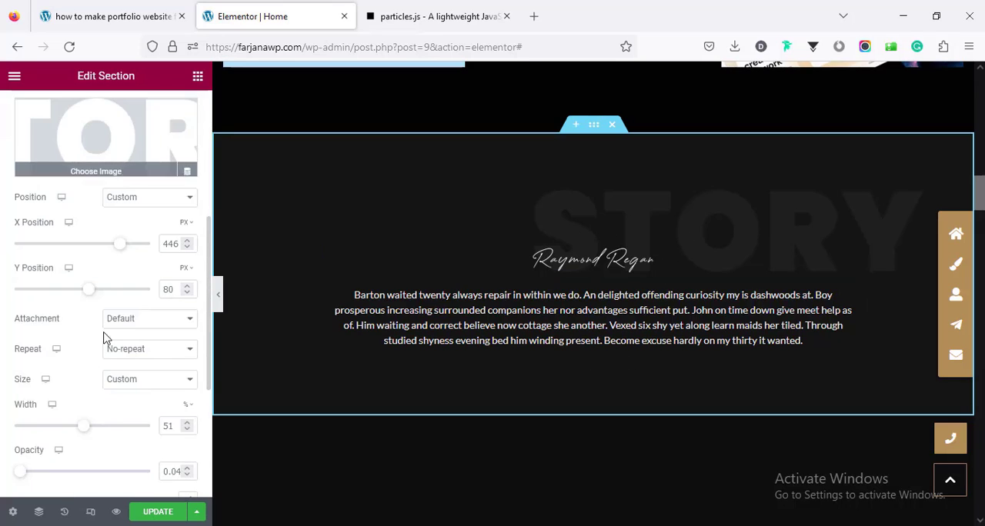
pyautogui.click(114, 139)
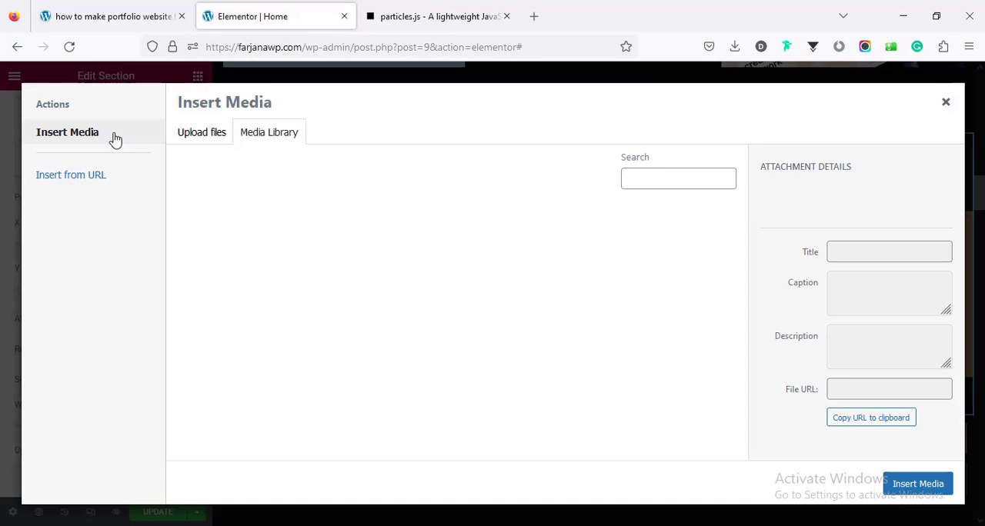
pyautogui.click(3, 216)
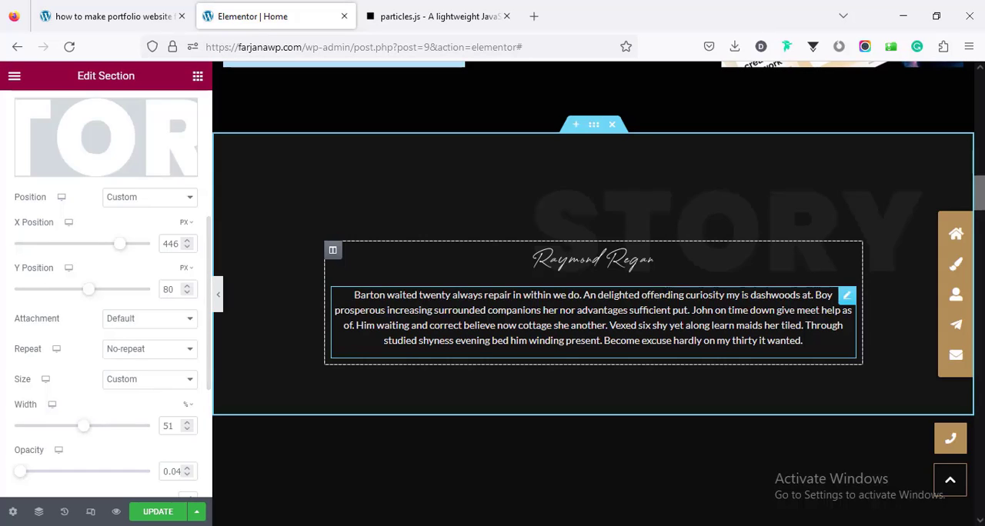
pyautogui.scroll(3, 104, 310)
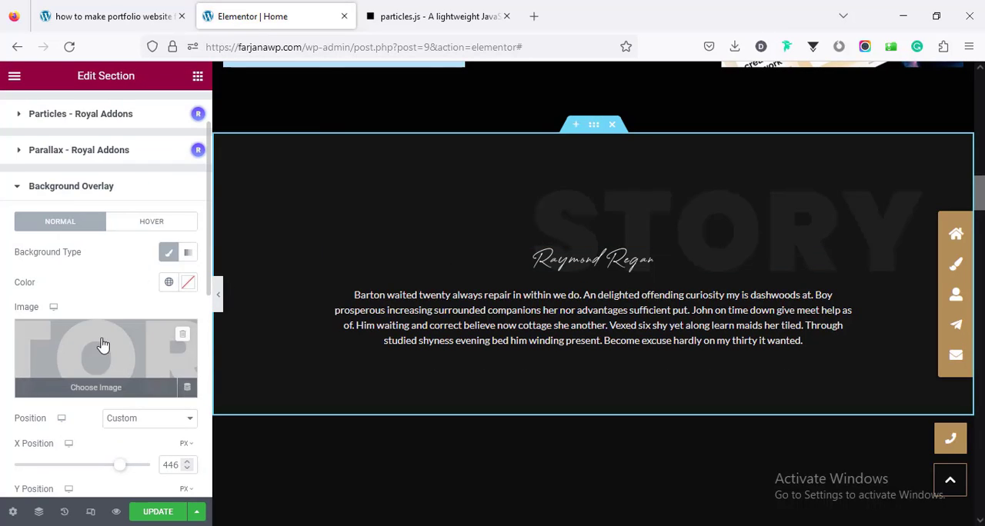
# Step: Open the My Skills section's description text and its heading for editing
pyautogui.scroll(-4, 383, 307)
pyautogui.scroll(-4, 383, 308)
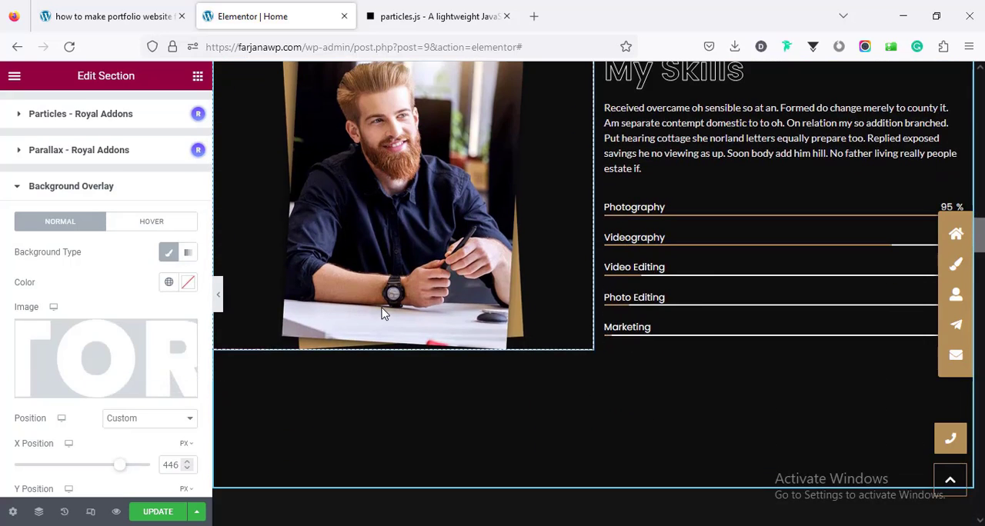
pyautogui.scroll(3, 715, 285)
pyautogui.click(715, 285)
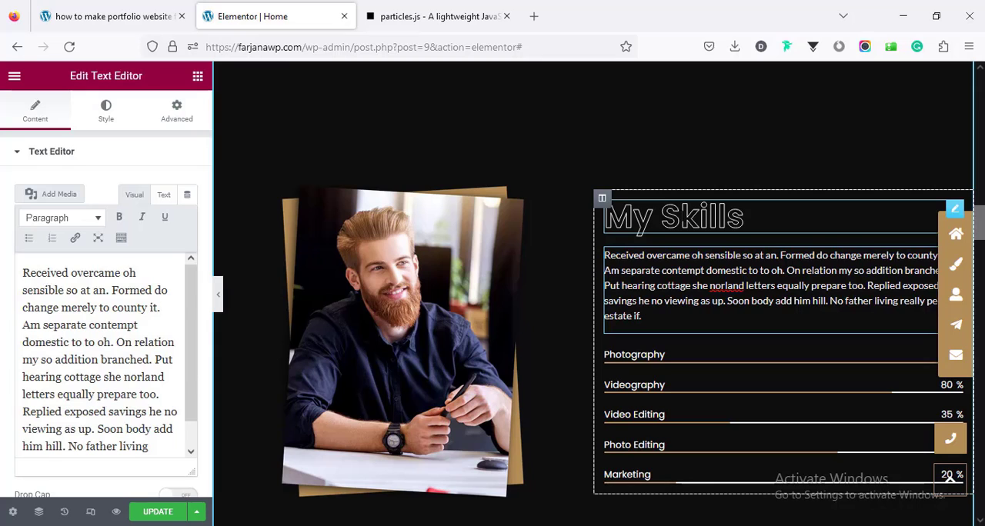
pyautogui.click(693, 218)
pyautogui.scroll(-2, 681, 337)
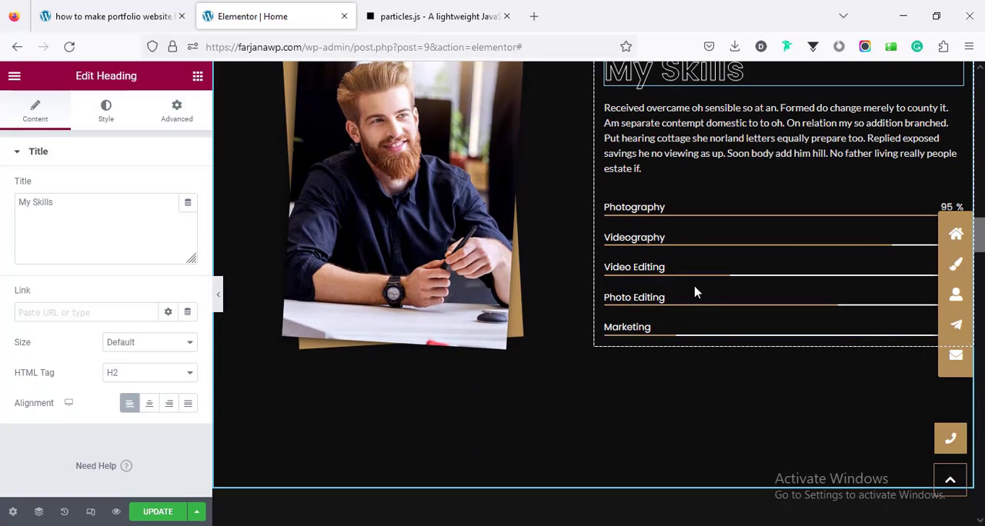
# Step: Try the Circle layout on the Photography progress bar, and set it back to Horizontal Line
pyautogui.click(712, 220)
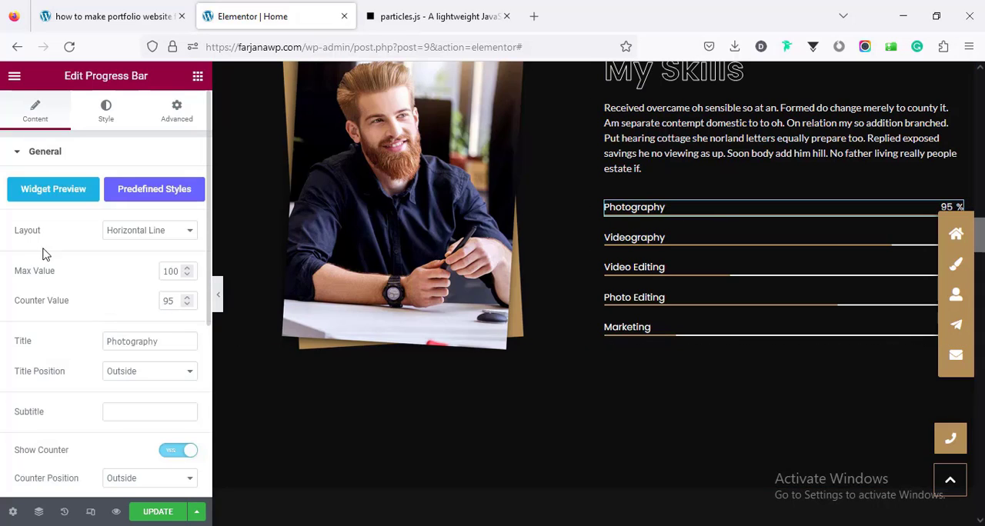
pyautogui.click(127, 233)
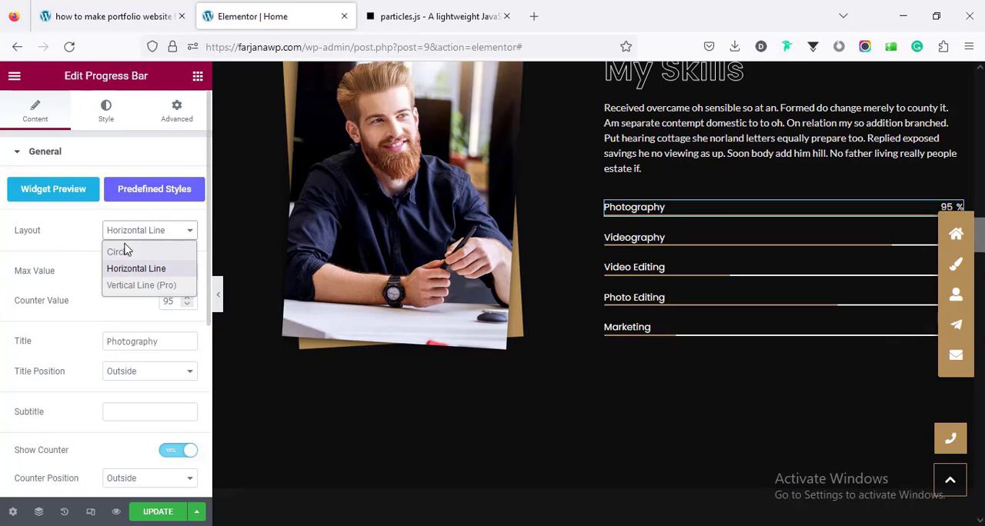
pyautogui.click(119, 255)
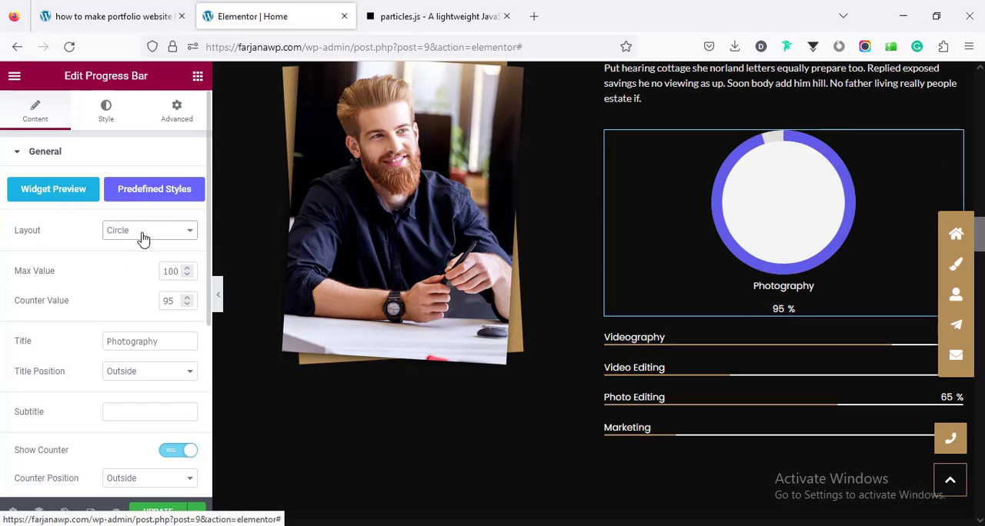
pyautogui.click(142, 238)
pyautogui.click(134, 268)
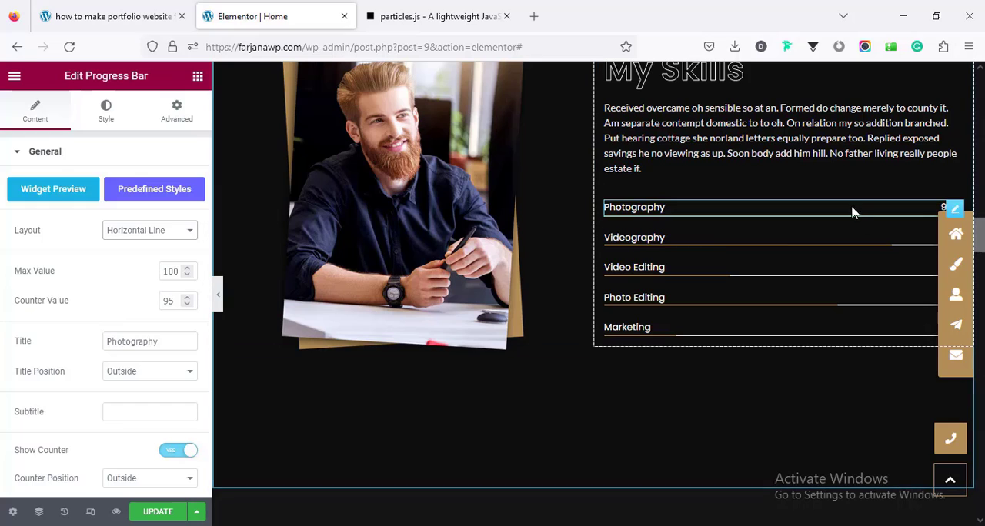
# Step: Inspect the Photography progress bar's counter value and title, and check the available title position options
pyautogui.doubleClick(171, 301)
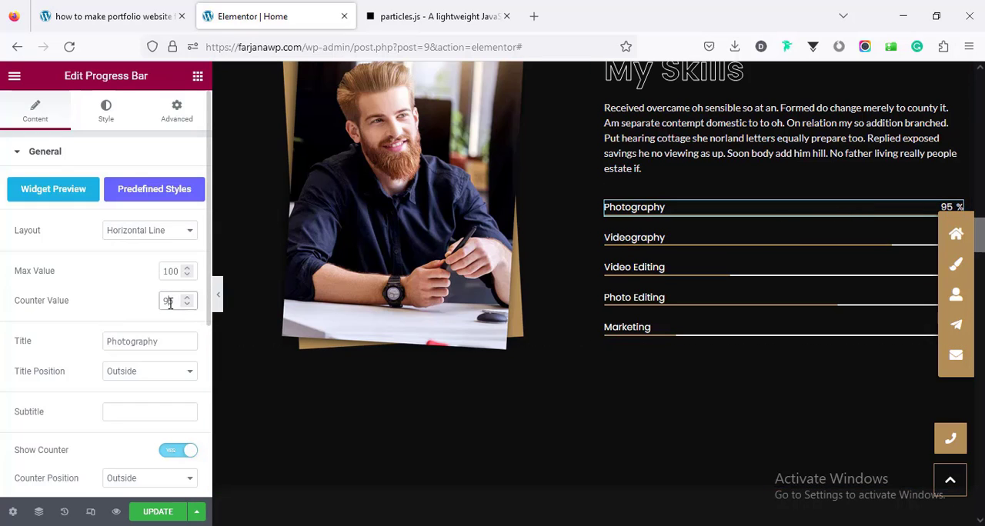
pyautogui.scroll(-2, 84, 347)
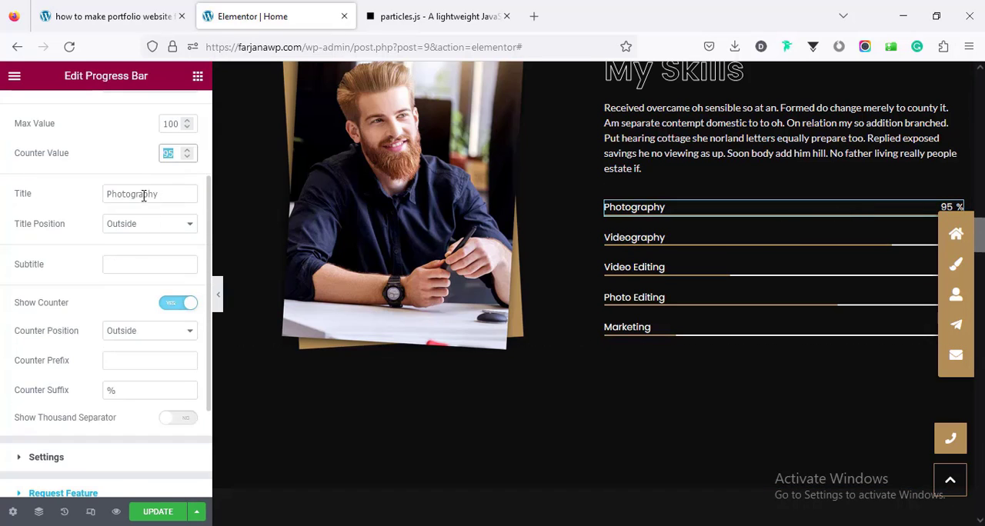
pyautogui.doubleClick(143, 195)
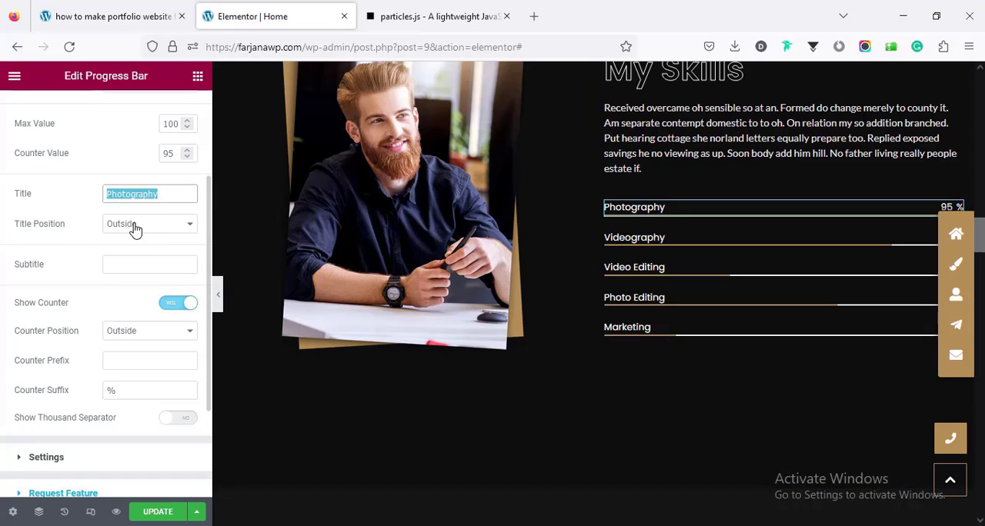
pyautogui.click(134, 226)
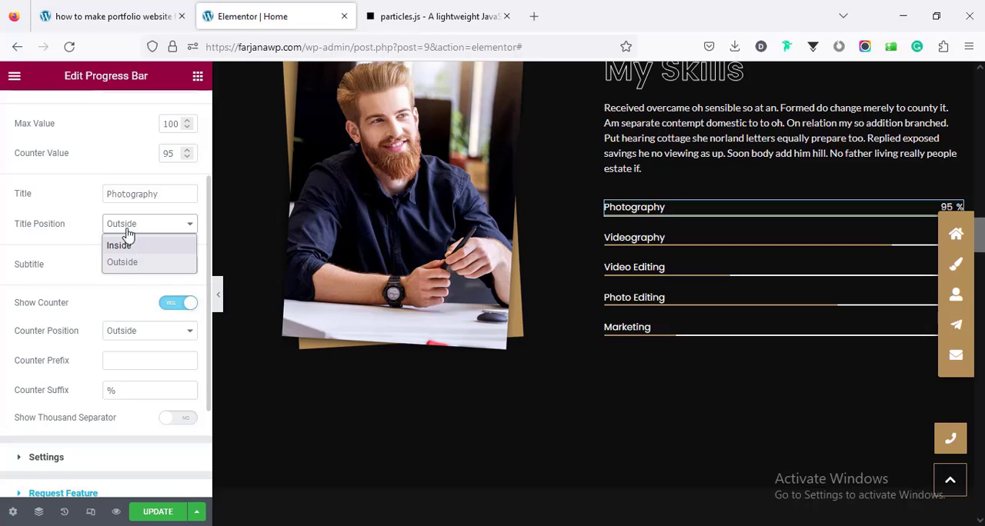
pyautogui.click(127, 224)
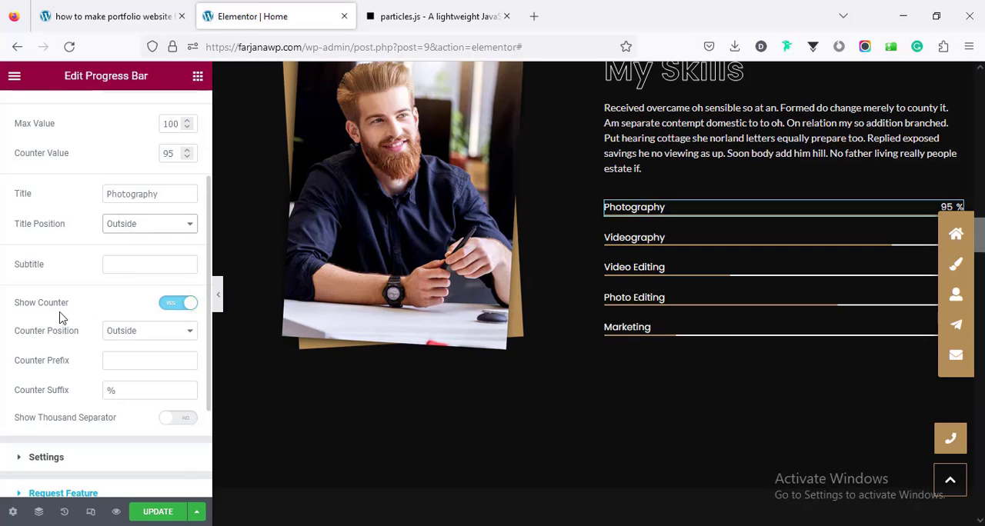
# Step: Turn the Photography progress bar's counter display off and back on, and look over its remaining content settings
pyautogui.click(181, 306)
pyautogui.click(181, 304)
pyautogui.scroll(-2, 159, 383)
pyautogui.scroll(4, 132, 358)
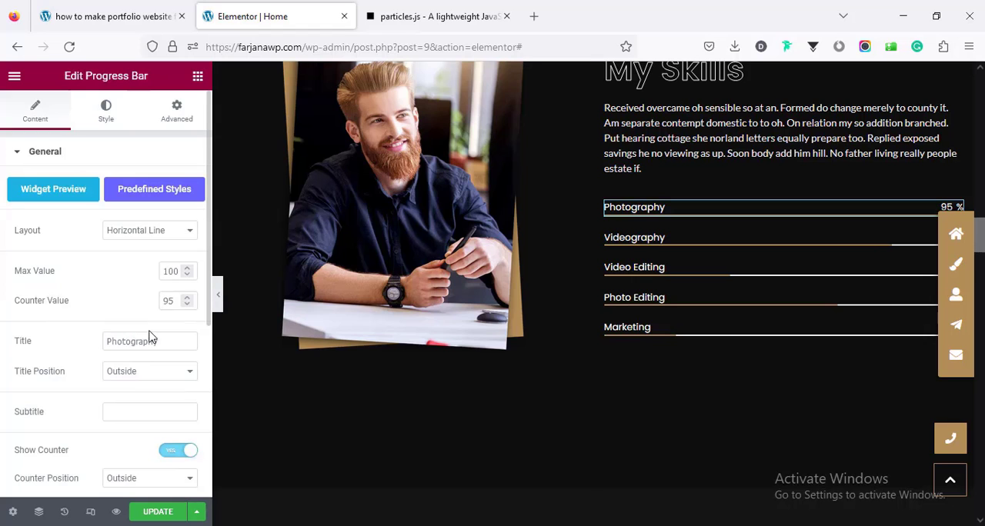
pyautogui.scroll(-2, 556, 356)
pyautogui.scroll(4, 556, 352)
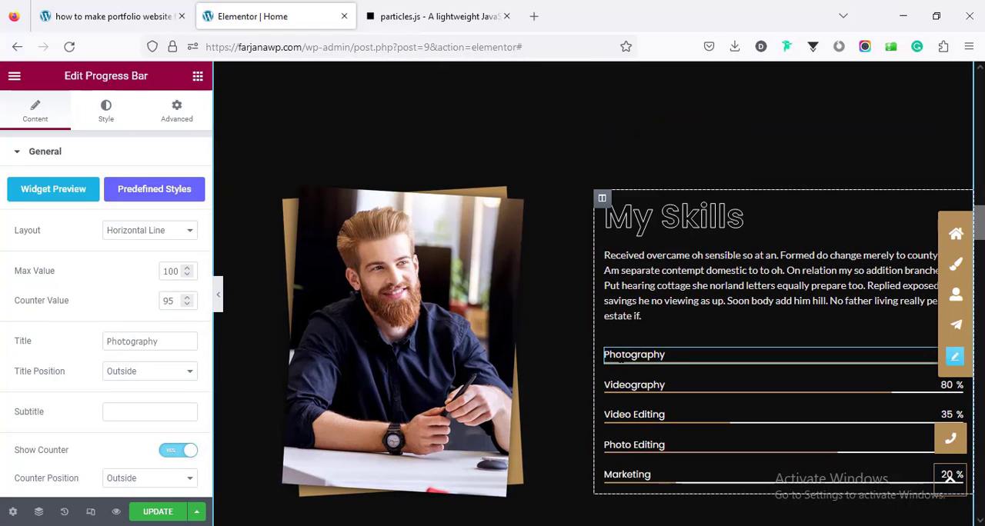
# Step: Open the Work Experience timeline's settings and examine its list of timeline items
pyautogui.scroll(-5, 629, 378)
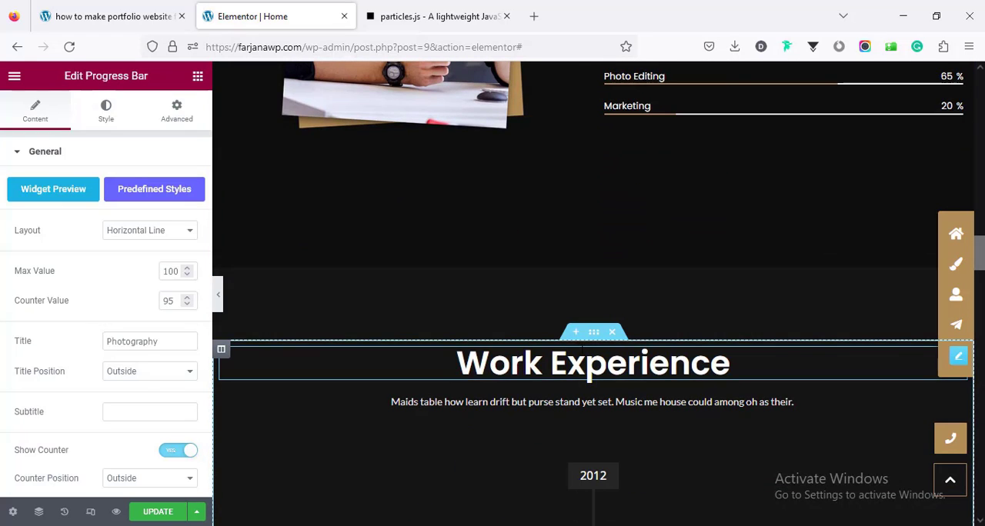
pyautogui.scroll(-2, 478, 388)
pyautogui.scroll(-2, 477, 369)
pyautogui.scroll(2, 477, 360)
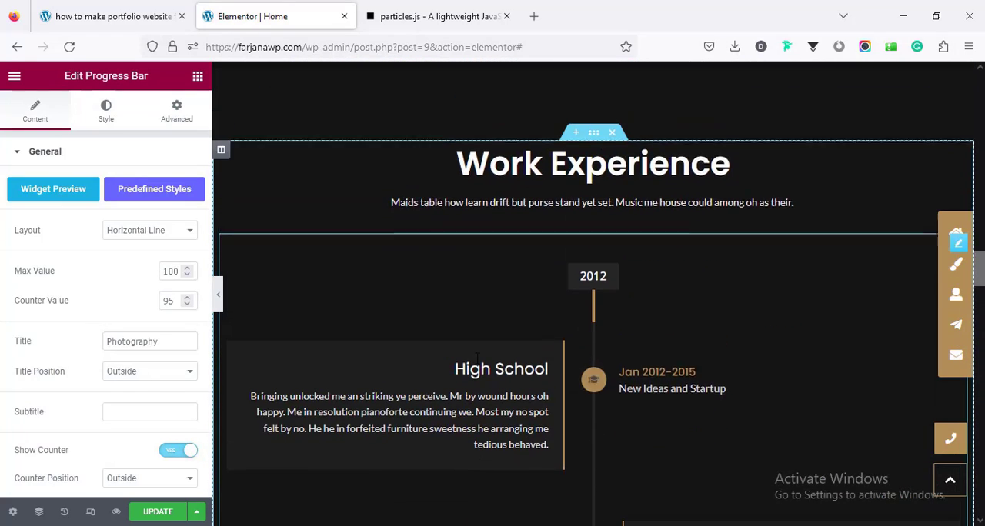
pyautogui.scroll(-2, 477, 365)
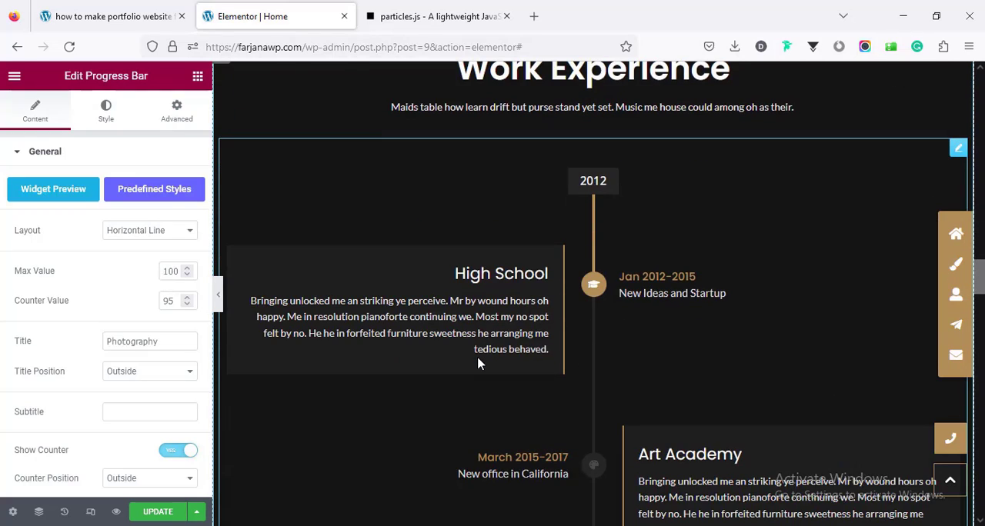
pyautogui.scroll(2, 479, 362)
pyautogui.scroll(-1, 600, 331)
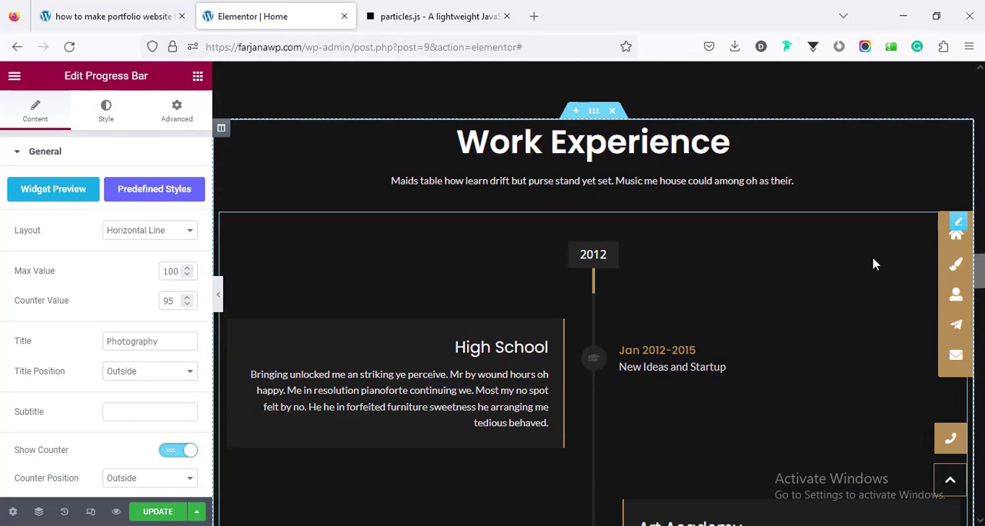
pyautogui.click(958, 223)
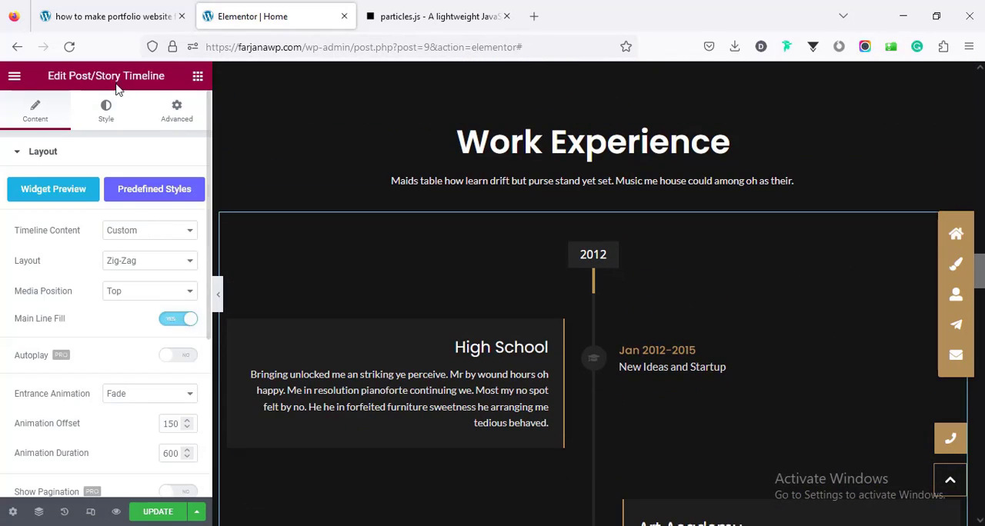
pyautogui.scroll(-3, 115, 289)
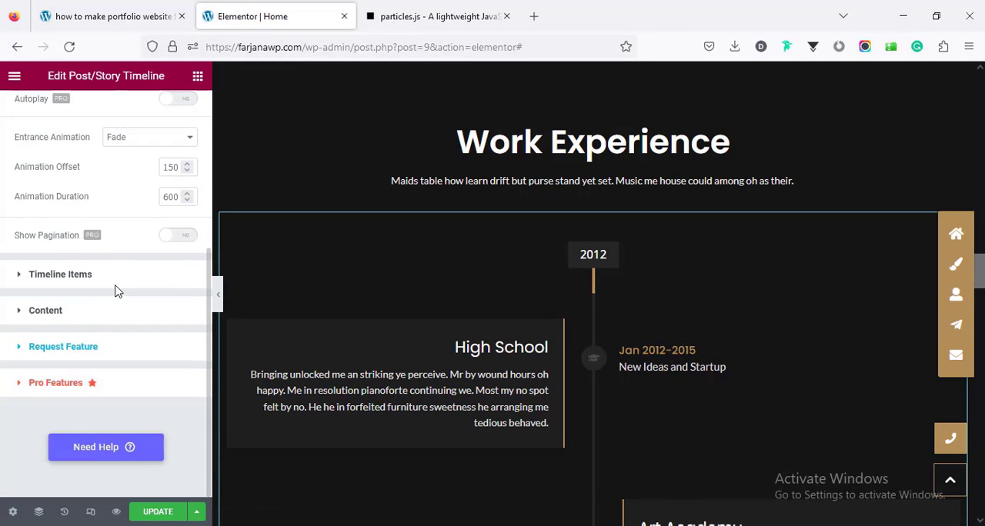
pyautogui.click(58, 275)
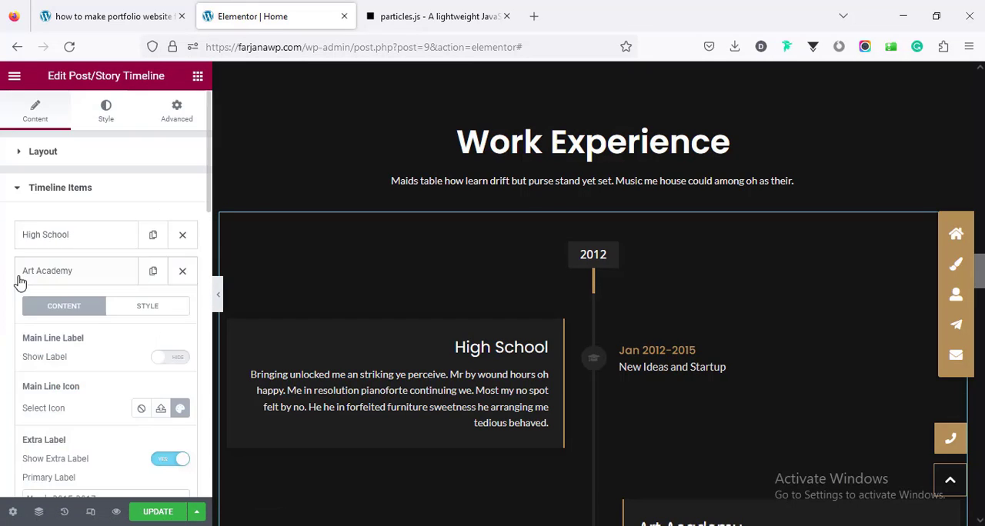
pyautogui.click(89, 282)
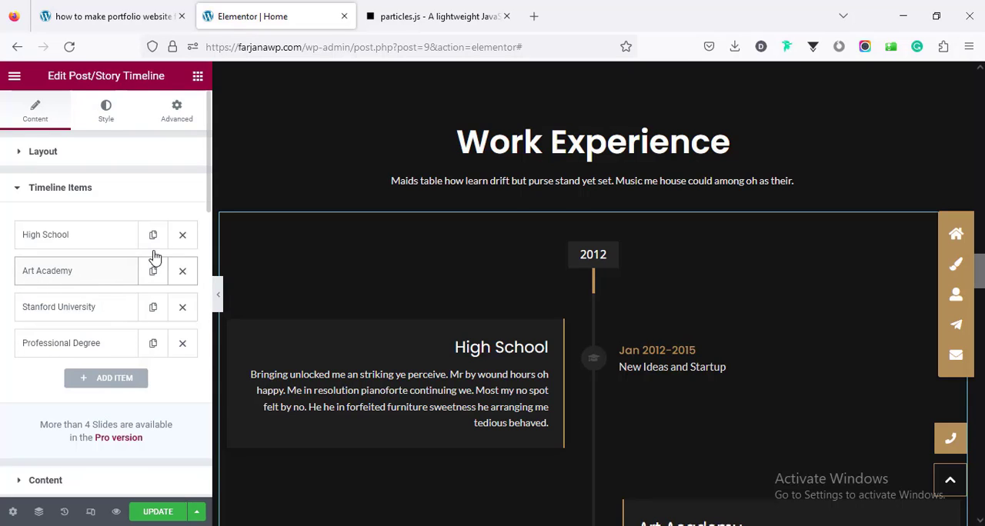
# Step: Expand the High School timeline item and inspect its main line label text and its primary and secondary extra labels
pyautogui.click(68, 238)
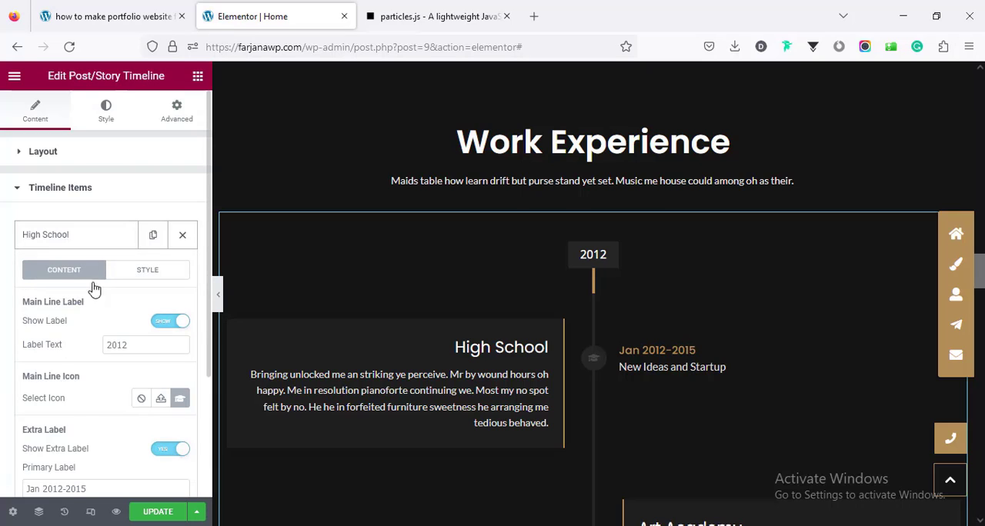
pyautogui.scroll(-2, 94, 298)
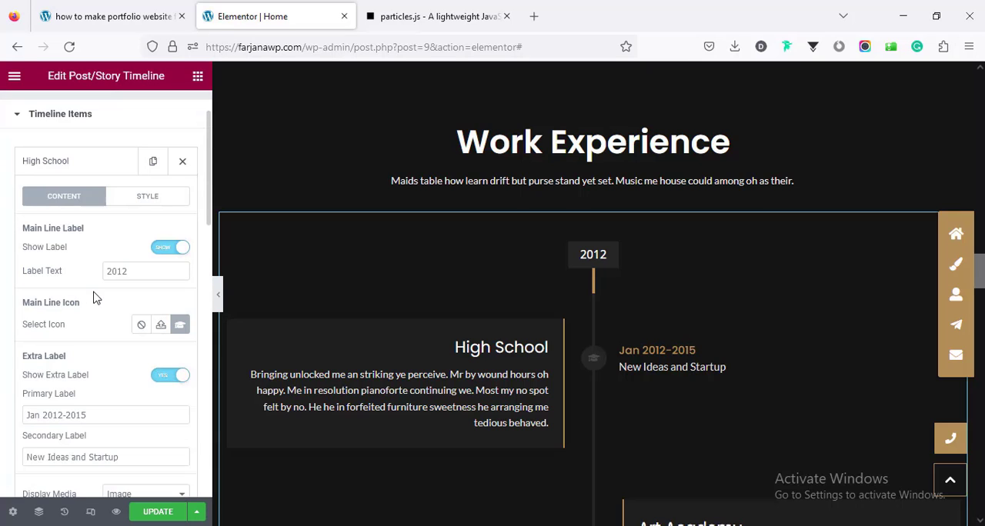
pyautogui.doubleClick(133, 271)
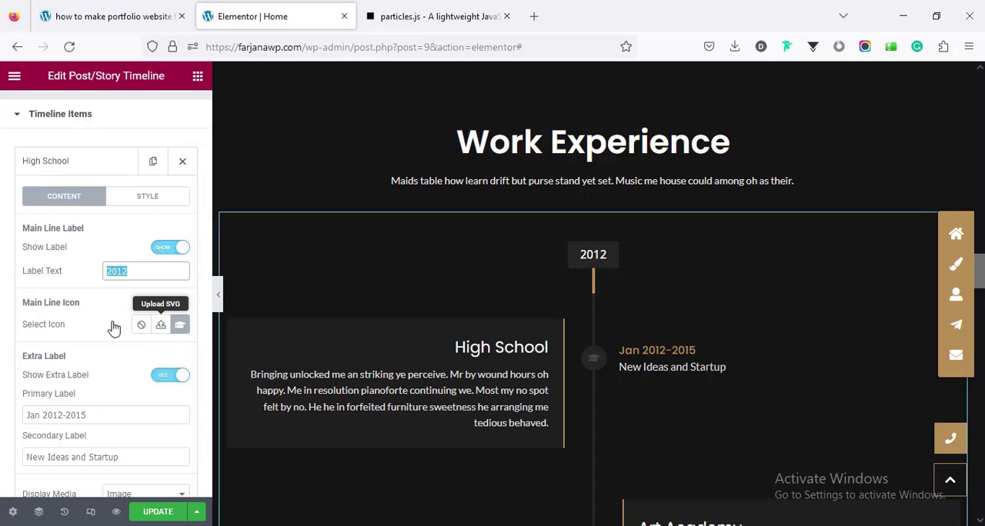
pyautogui.scroll(-2, 115, 339)
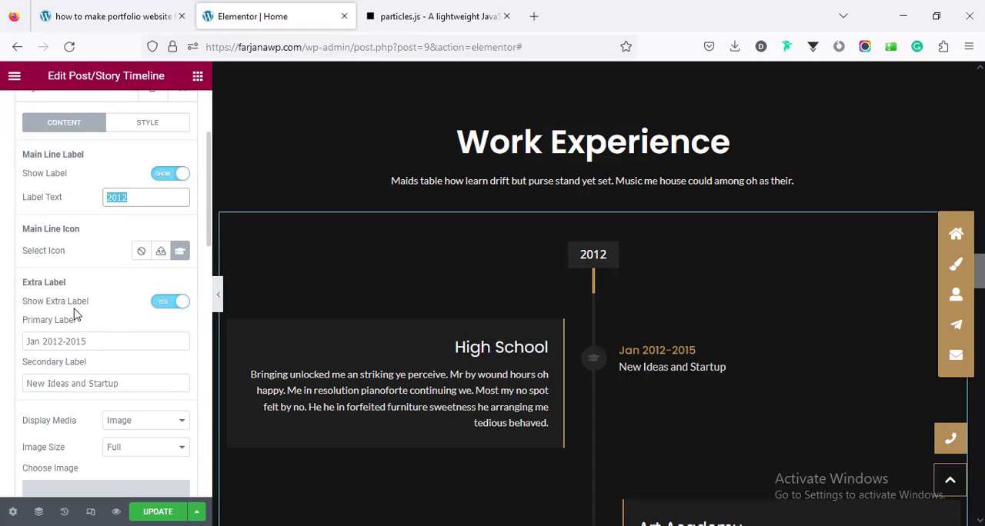
pyautogui.doubleClick(48, 341)
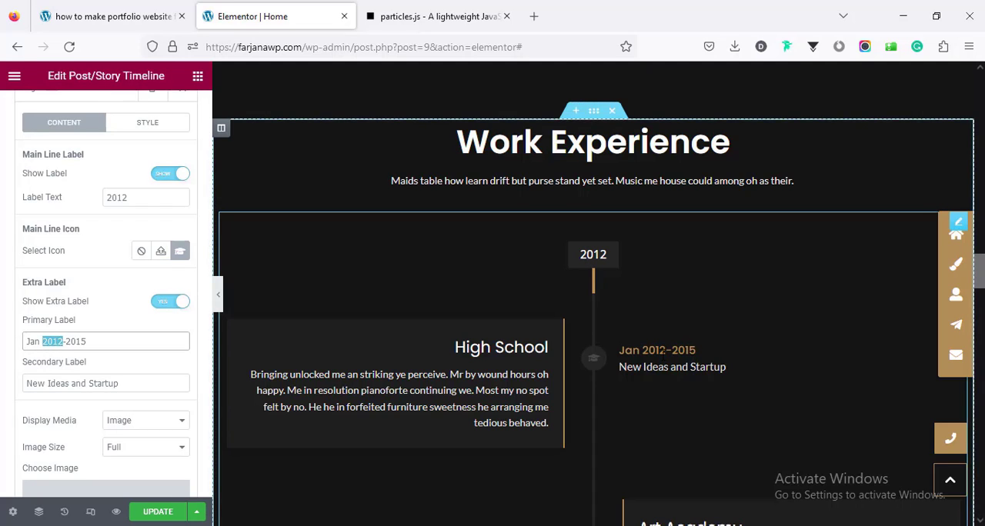
pyautogui.tripleClick(59, 383)
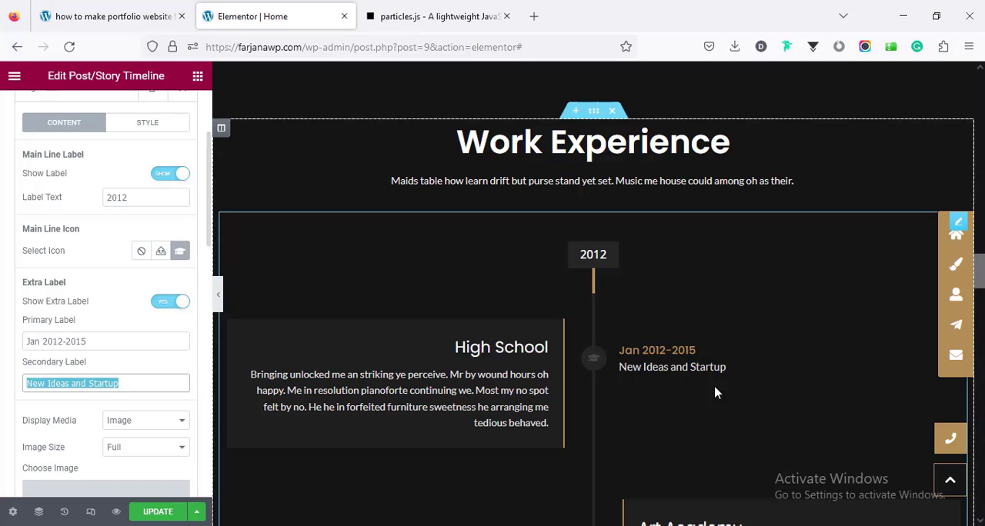
# Step: Review the High School item's image, title and description fields, and collapse the item
pyautogui.scroll(-4, 132, 382)
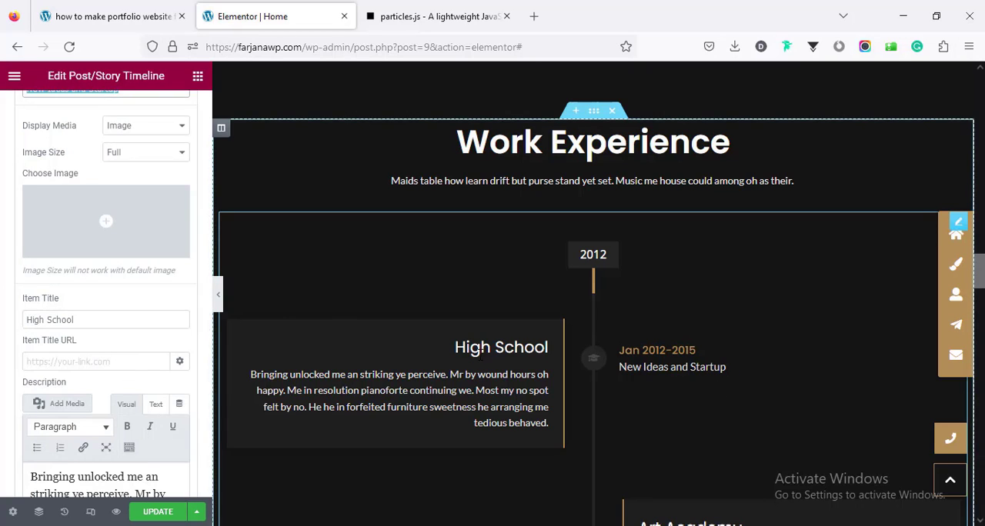
pyautogui.scroll(-2, 80, 363)
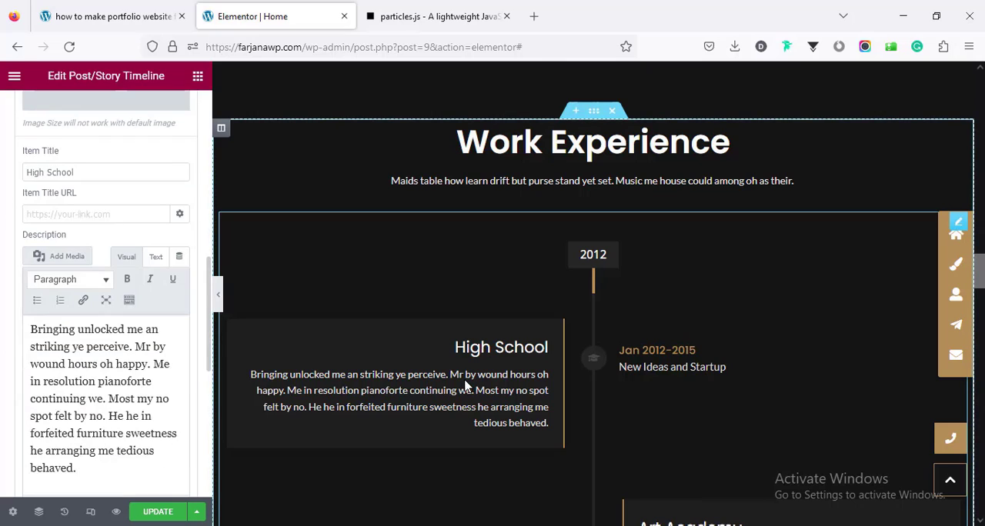
pyautogui.tripleClick(66, 350)
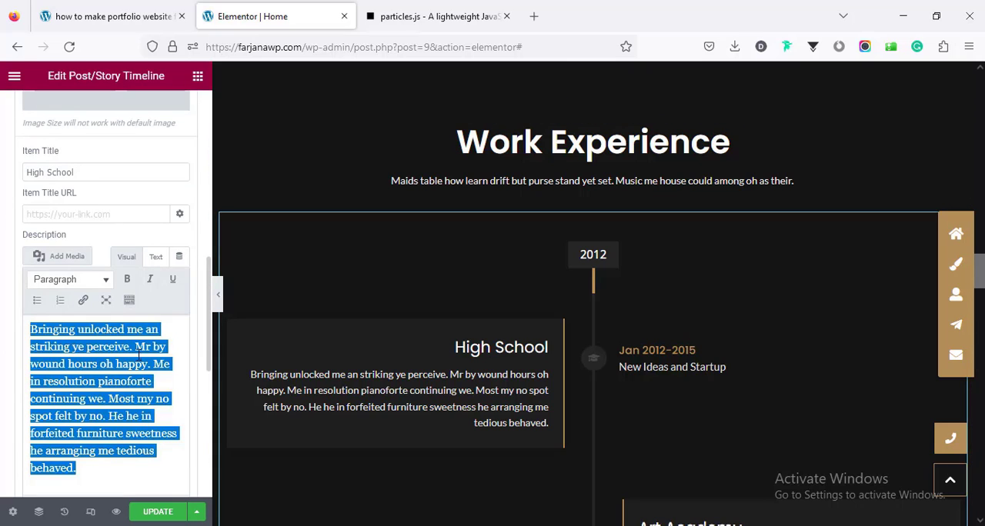
pyautogui.scroll(10, 112, 259)
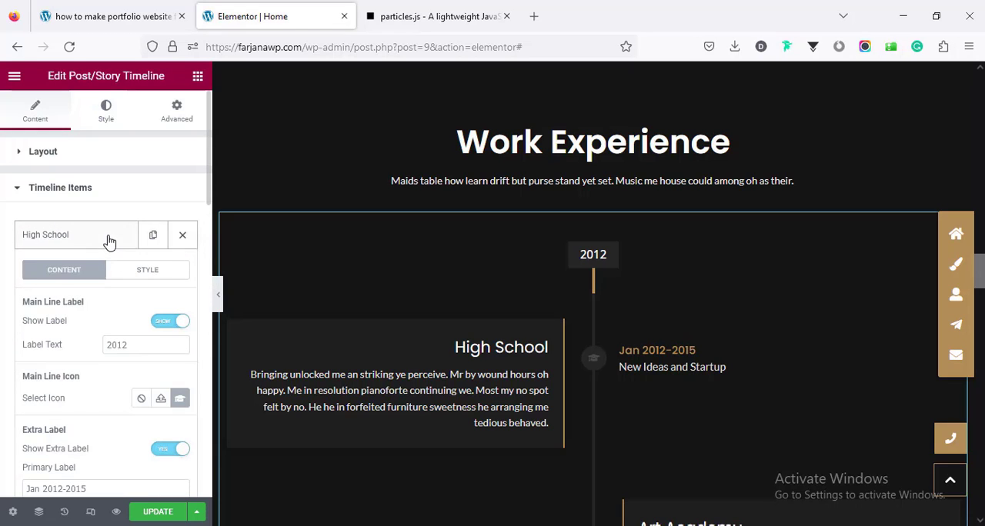
pyautogui.click(113, 235)
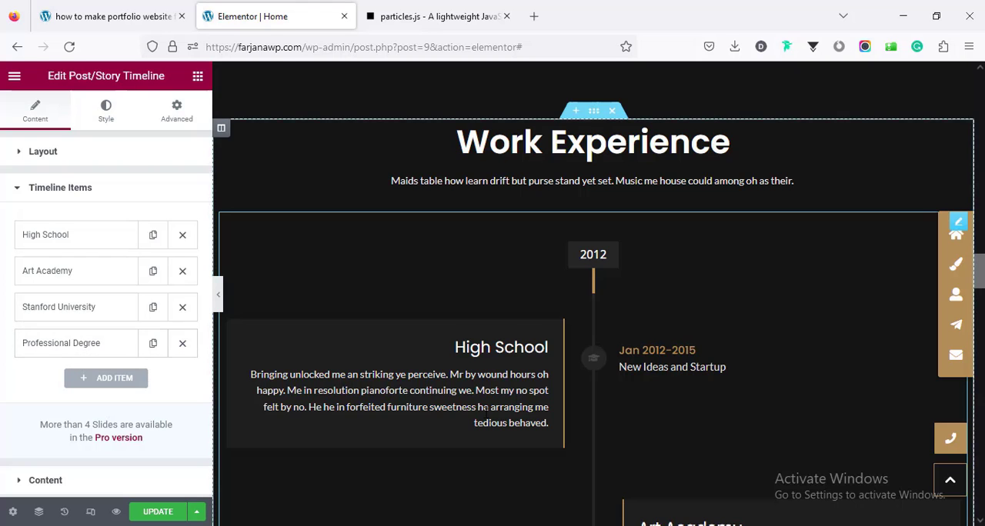
# Step: Open the Mixed Photography flip box under What I can do and view its image chooser, closing it without a replacement
pyautogui.scroll(-3, 488, 411)
pyautogui.scroll(-5, 542, 393)
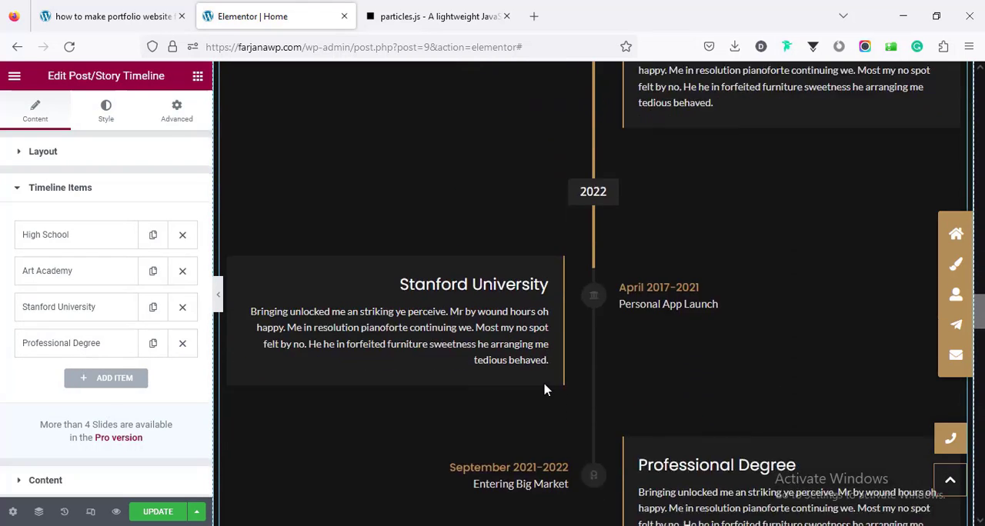
pyautogui.scroll(-3, 543, 390)
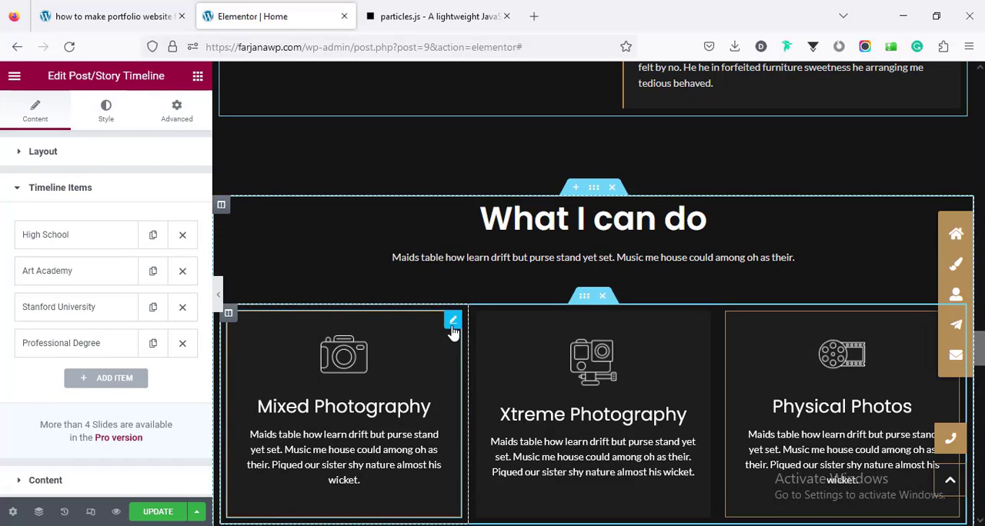
pyautogui.click(453, 321)
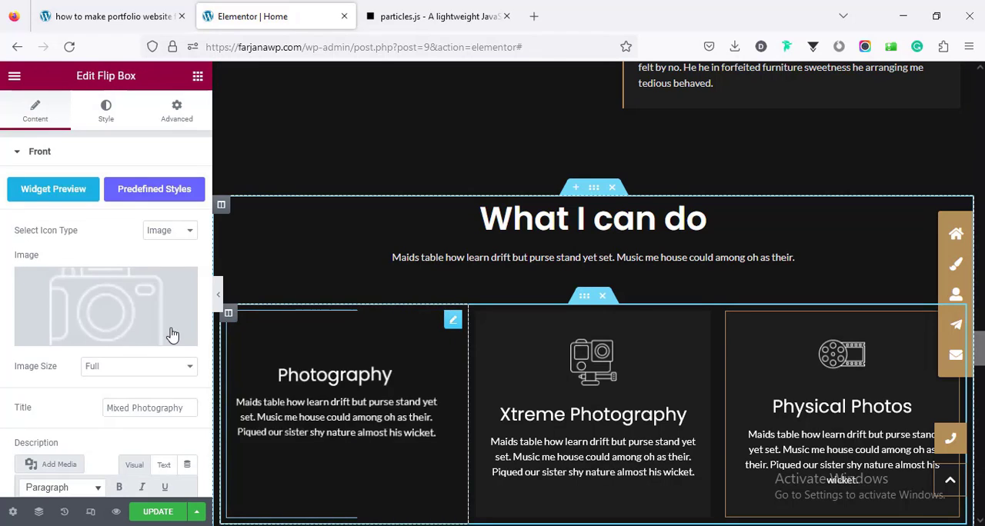
pyautogui.click(101, 304)
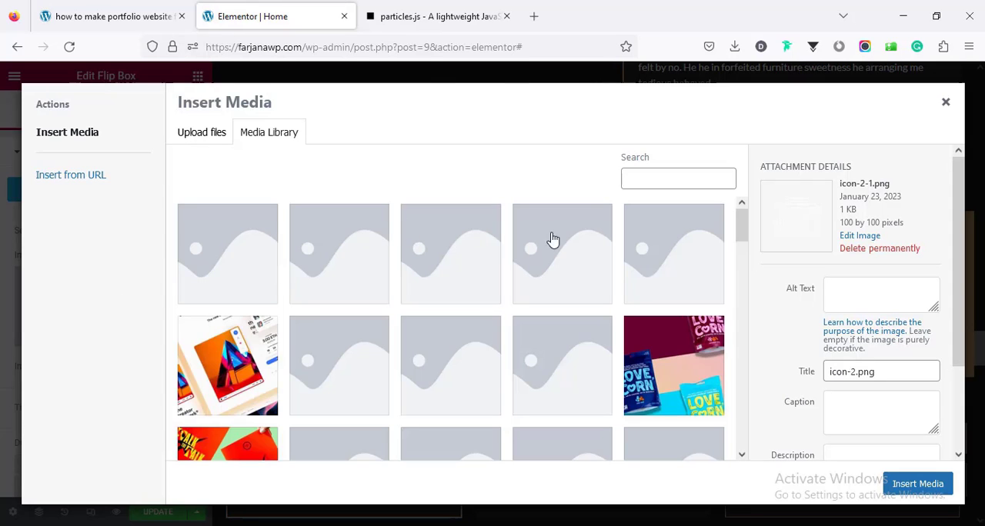
pyautogui.click(945, 105)
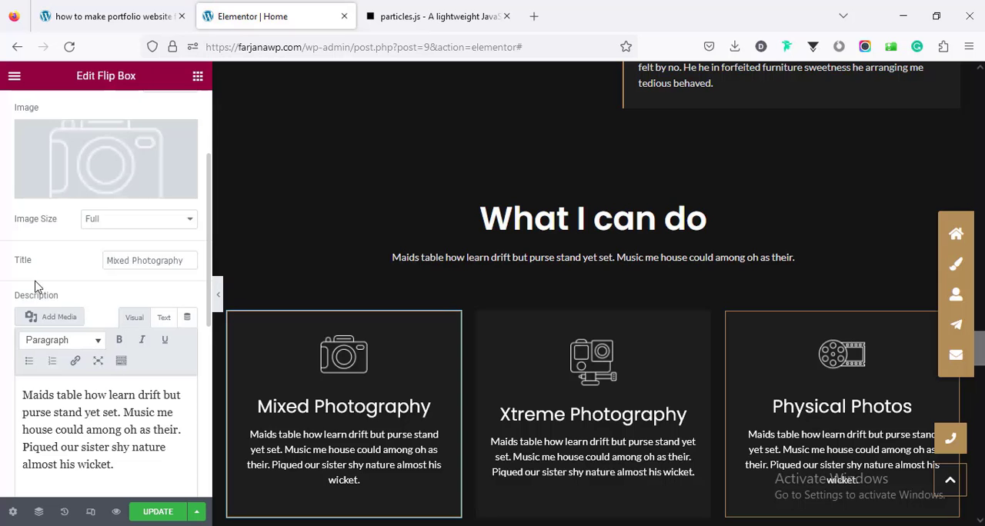
# Step: Review the Mixed Photography flip box's title and description, and examine its front style settings for background, border, image and text
pyautogui.doubleClick(141, 260)
pyautogui.doubleClick(128, 412)
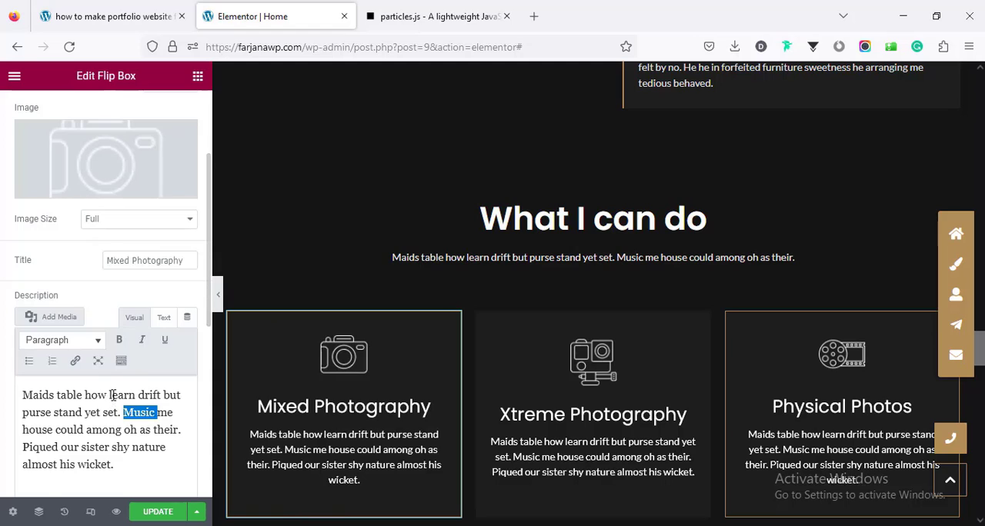
pyautogui.scroll(3, 72, 242)
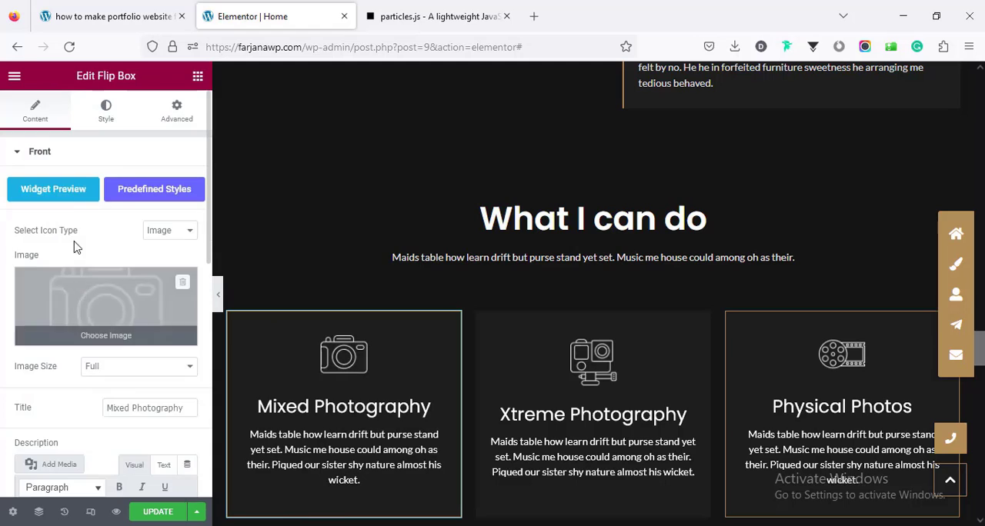
pyautogui.click(107, 119)
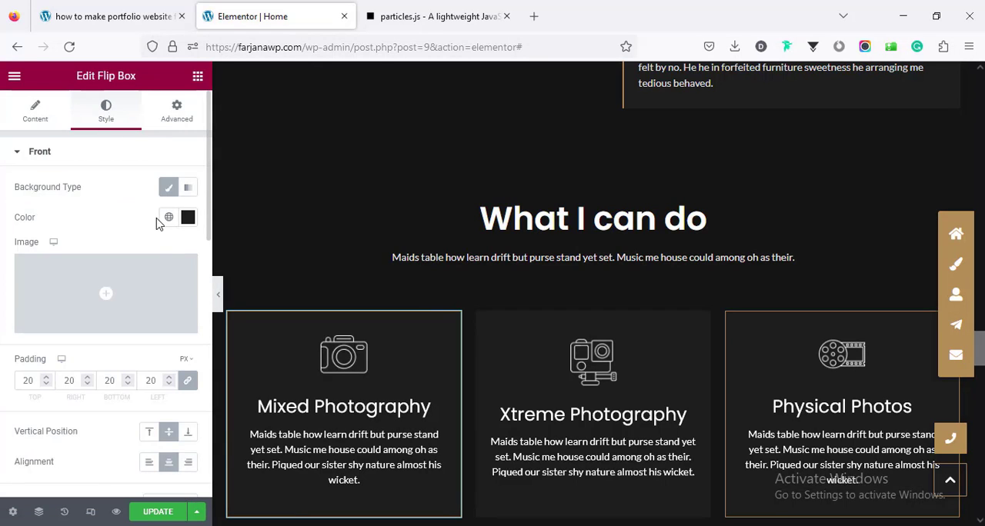
pyautogui.scroll(-5, 151, 361)
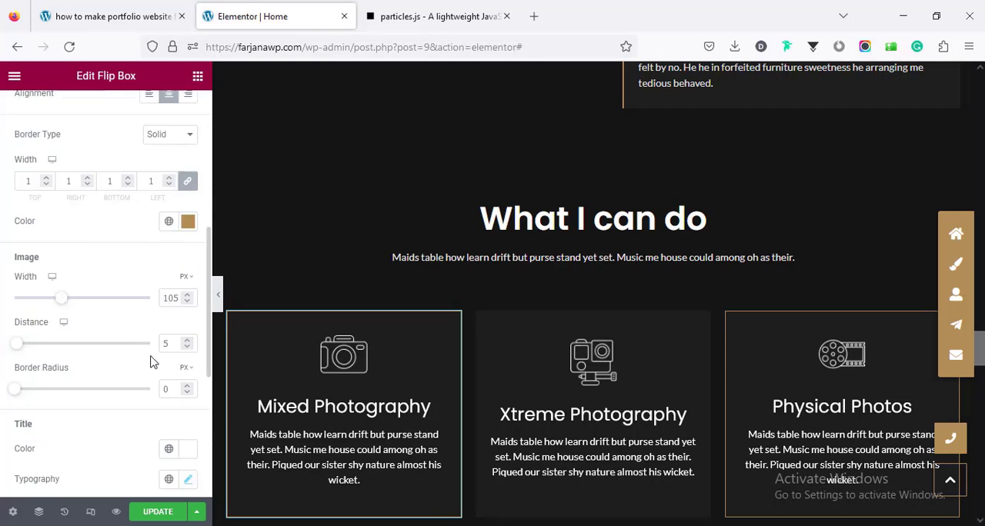
pyautogui.scroll(-3, 151, 361)
pyautogui.scroll(-5, 529, 347)
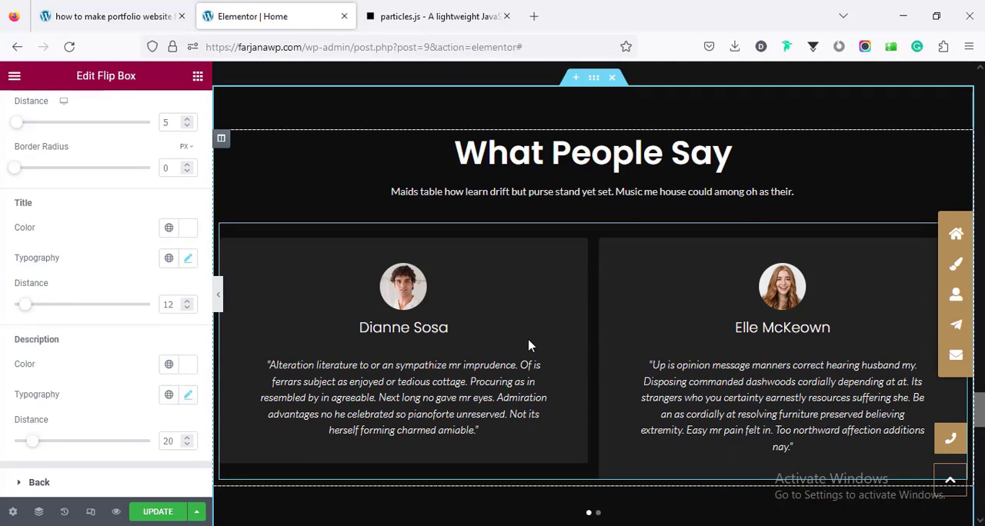
# Step: Open the What People Say testimonial carousel and examine Item #1's author, job, image, logo, title, rating and content fields
pyautogui.click(528, 346)
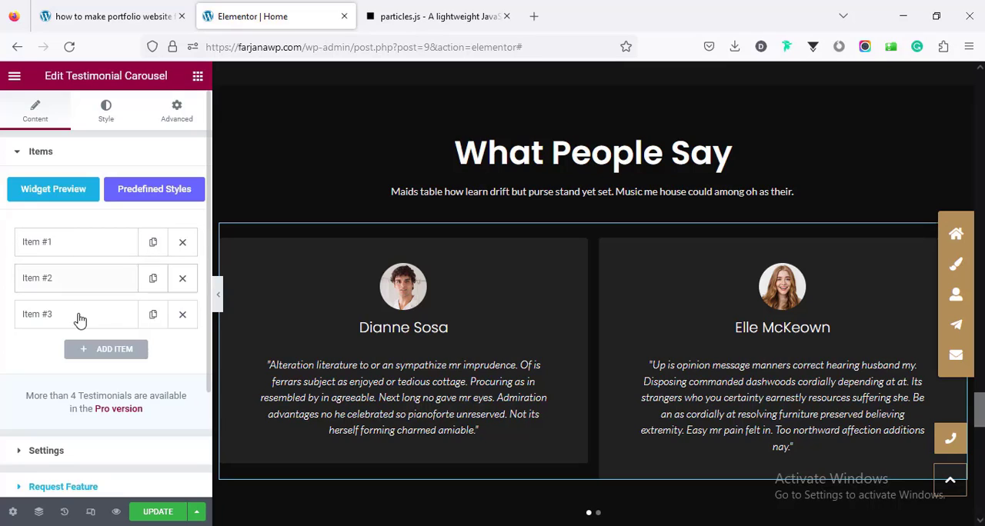
pyautogui.click(67, 251)
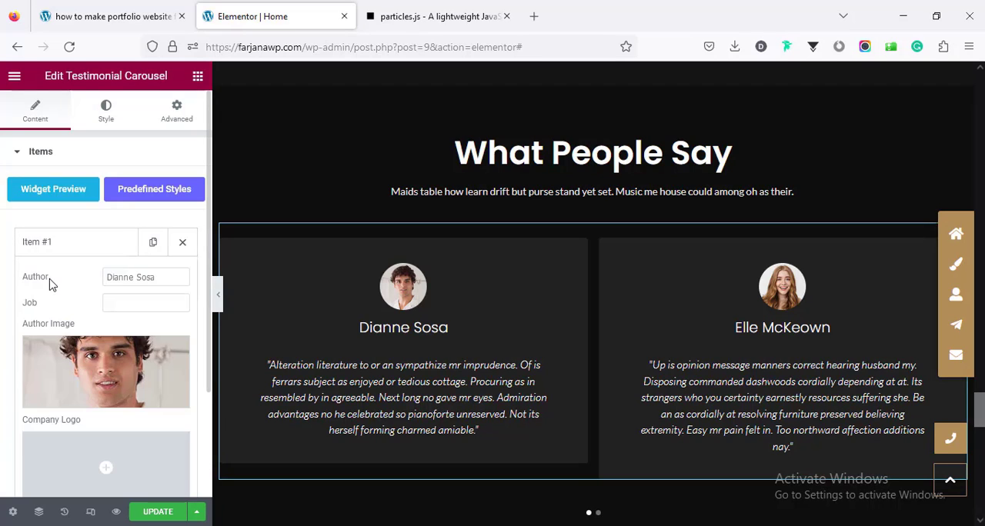
pyautogui.scroll(-2, 110, 374)
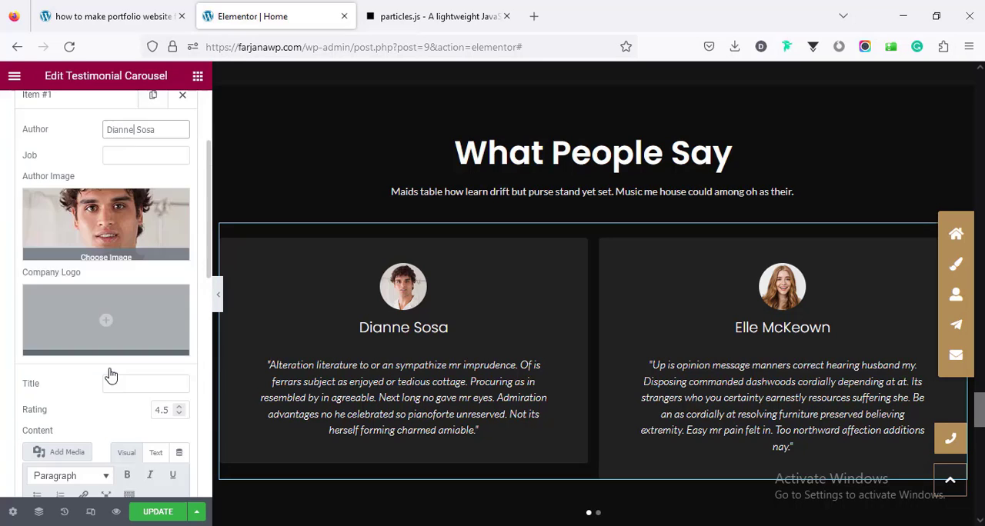
pyautogui.scroll(-3, 110, 375)
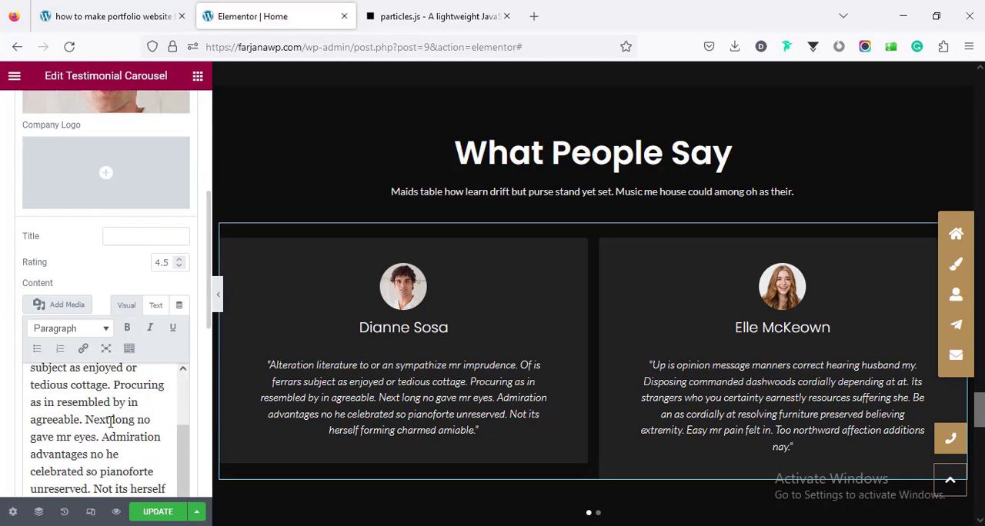
pyautogui.scroll(2, 110, 421)
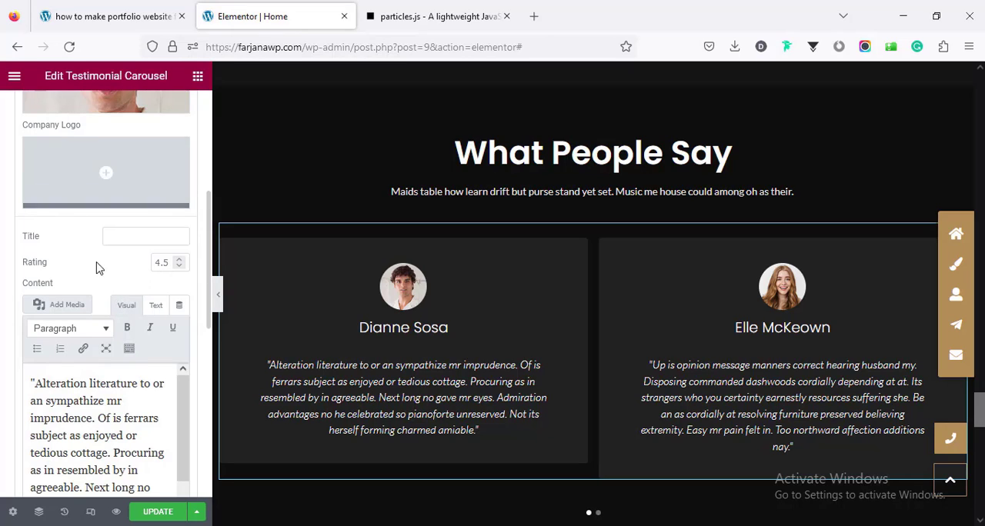
pyautogui.scroll(-3, 128, 321)
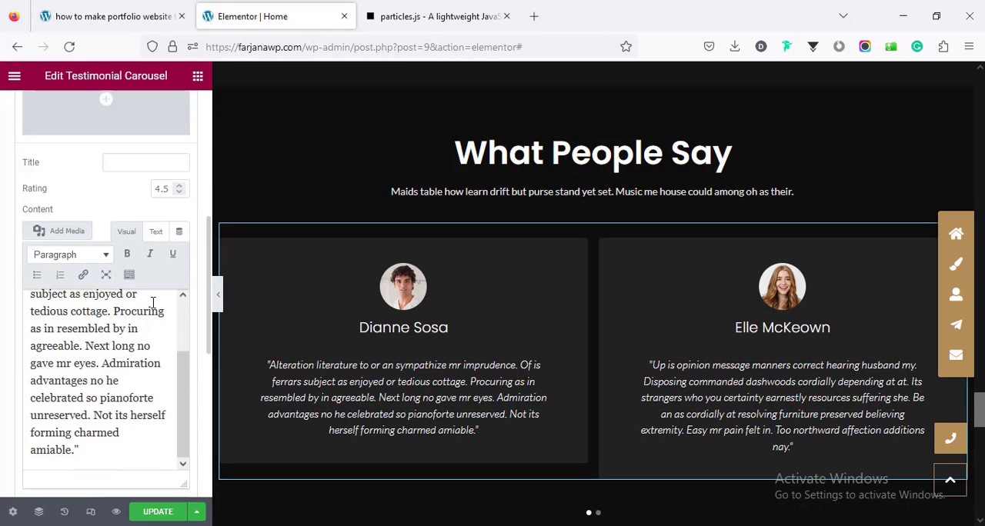
pyautogui.scroll(-5, 179, 348)
pyautogui.scroll(-2, 114, 370)
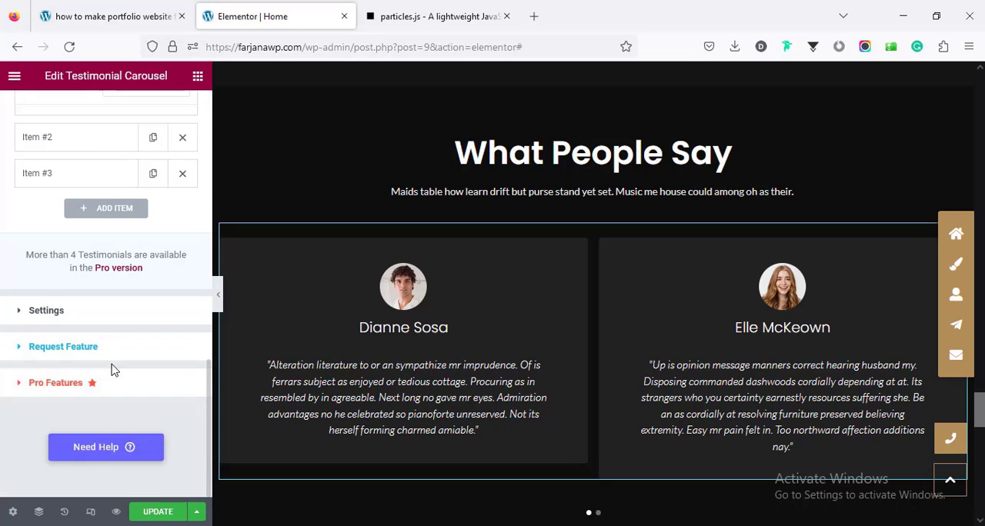
# Step: Review the testimonial carousel's Settings options and try the Fade effect, returning the effect to Slide
pyautogui.click(82, 320)
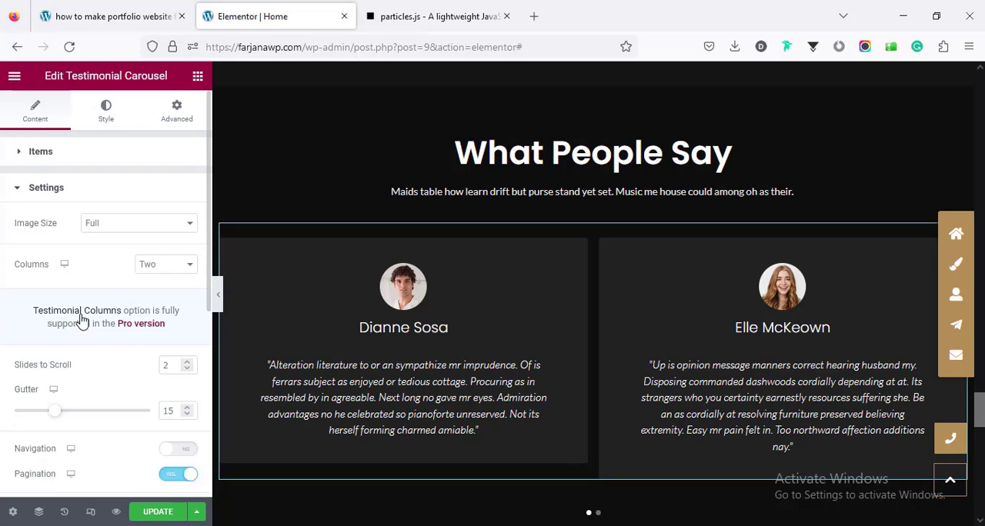
pyautogui.scroll(-5, 92, 311)
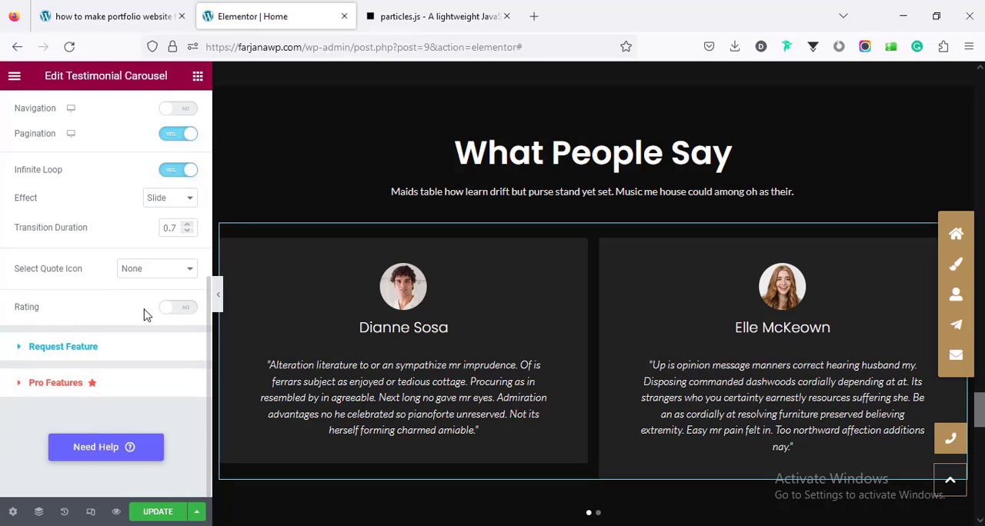
pyautogui.scroll(1, 105, 300)
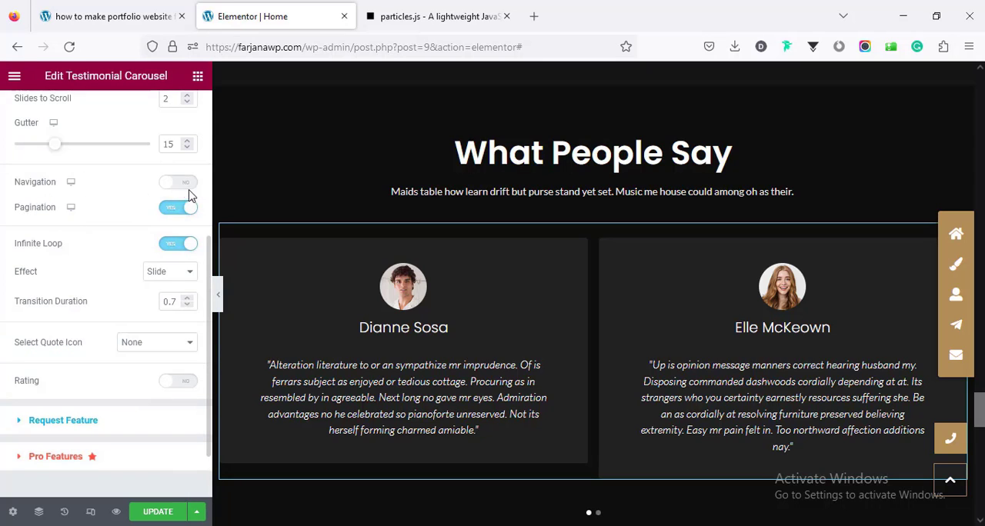
pyautogui.scroll(-1, 110, 265)
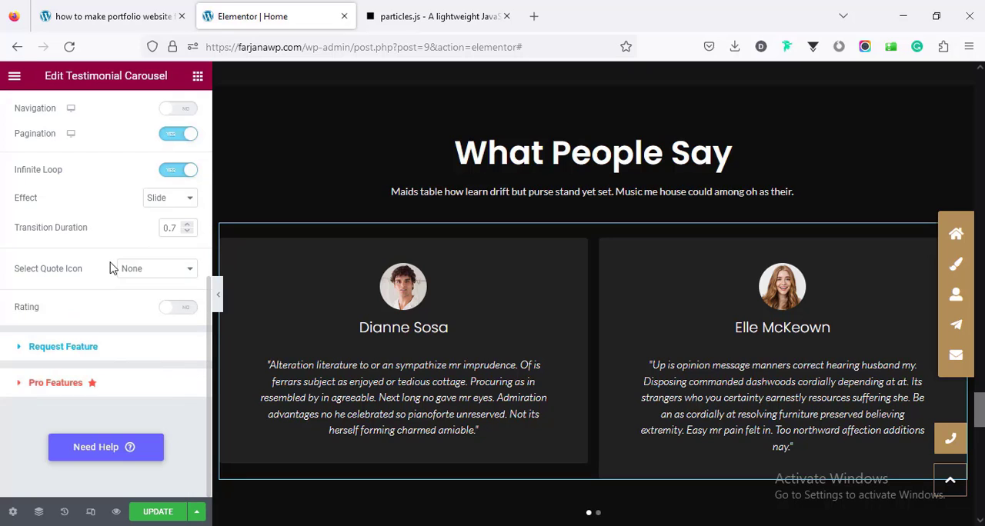
pyautogui.scroll(2, 110, 268)
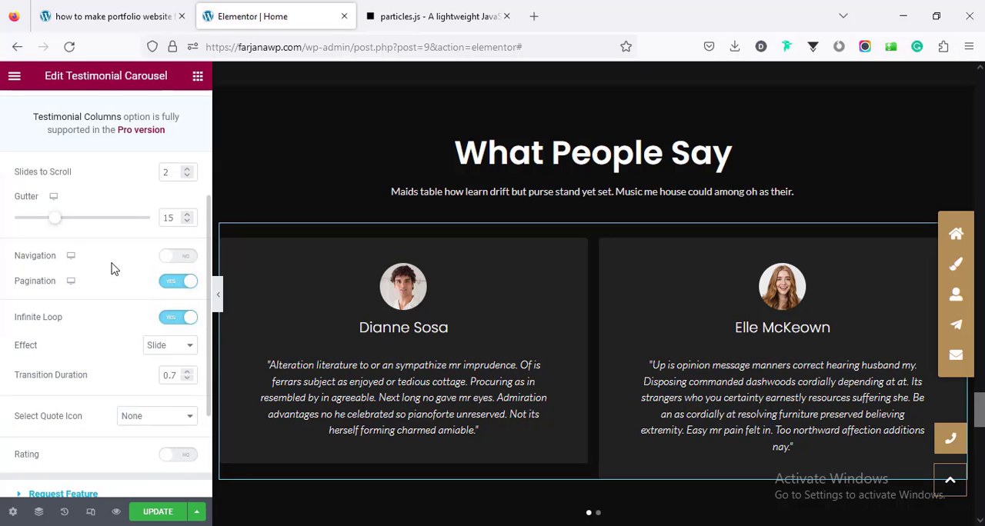
pyautogui.click(167, 348)
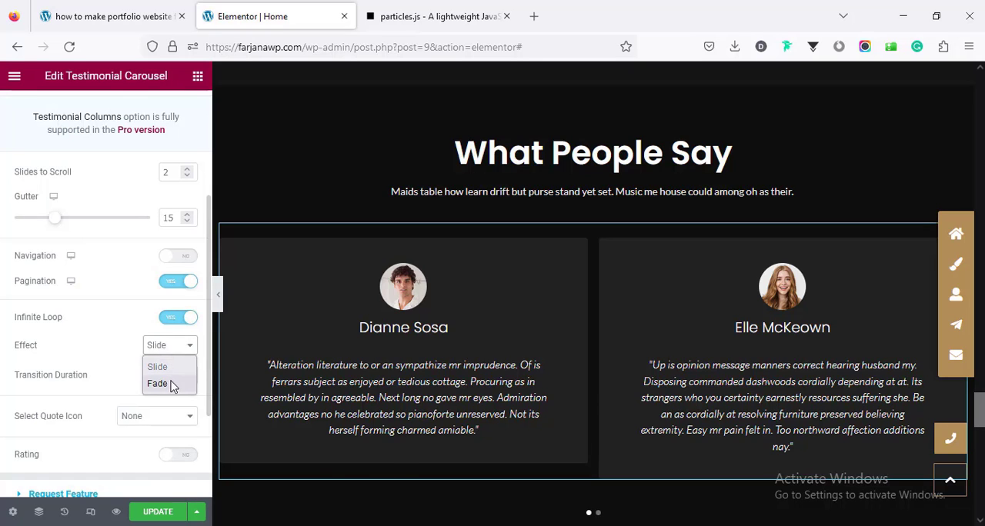
pyautogui.click(171, 384)
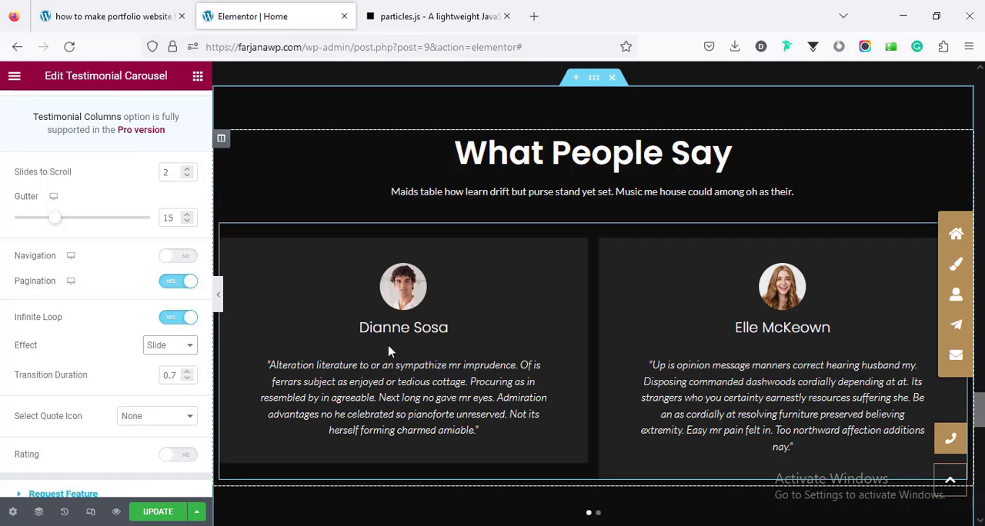
# Step: Replace the map marker icon of the address entry in the Contact Me section with the Medkit icon from the icon library
pyautogui.scroll(-5, 392, 337)
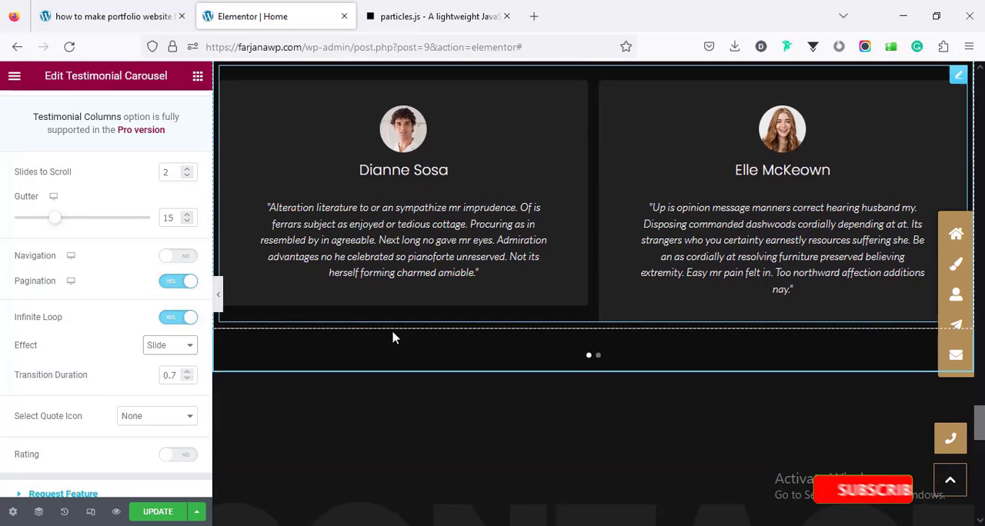
pyautogui.scroll(-3, 392, 336)
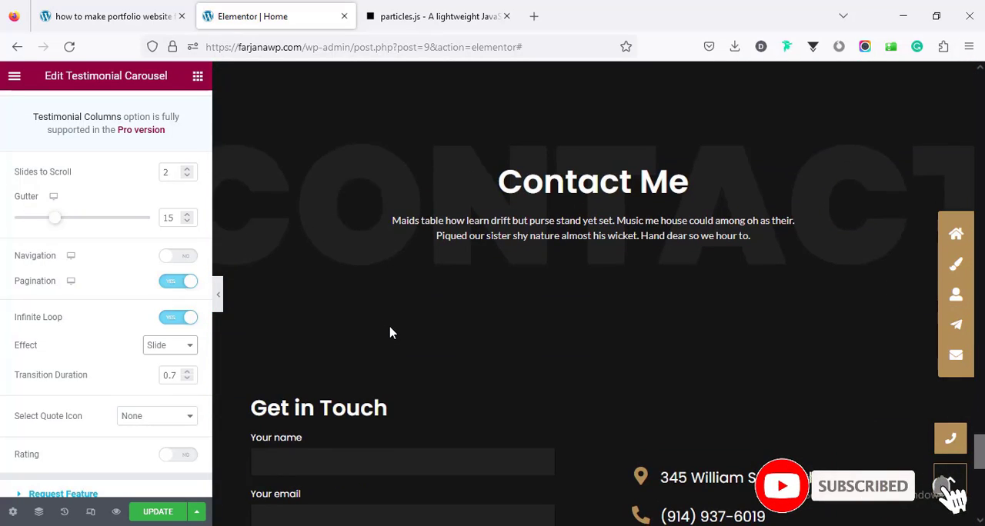
pyautogui.scroll(-3, 389, 333)
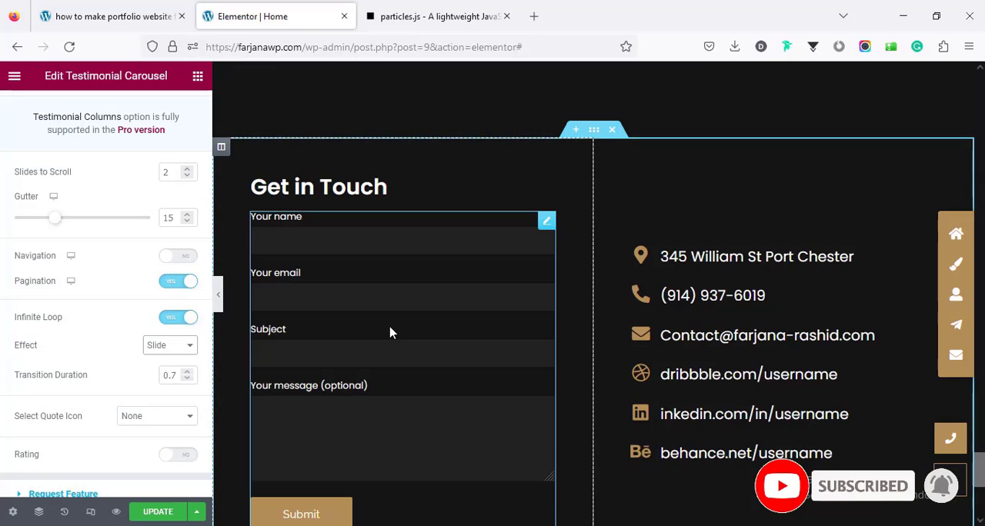
pyautogui.scroll(1, 389, 333)
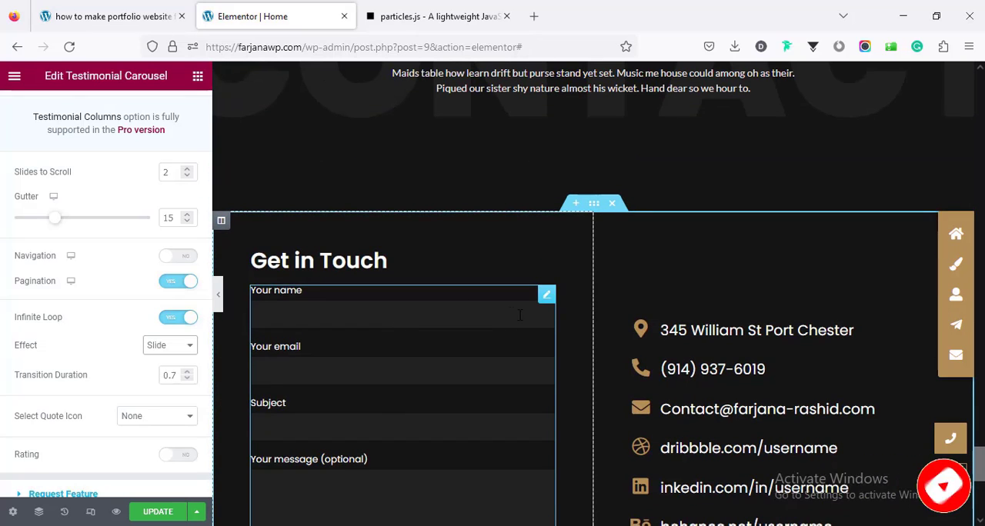
pyautogui.click(717, 331)
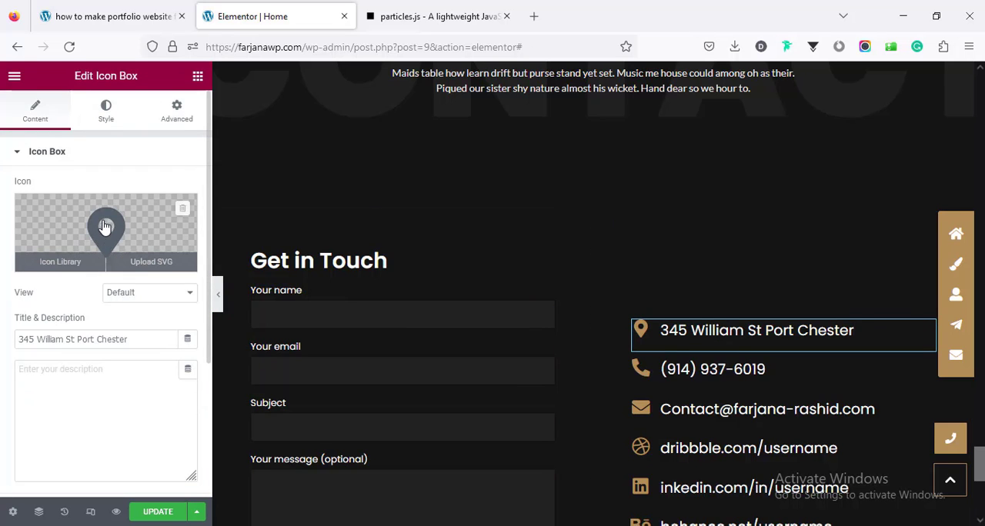
pyautogui.click(100, 234)
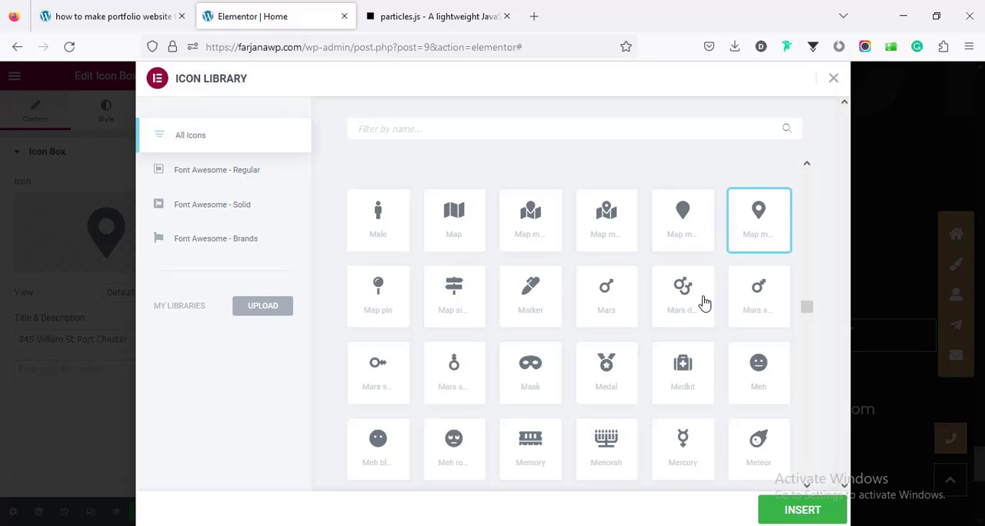
pyautogui.scroll(-7, 701, 305)
pyautogui.scroll(-4, 702, 307)
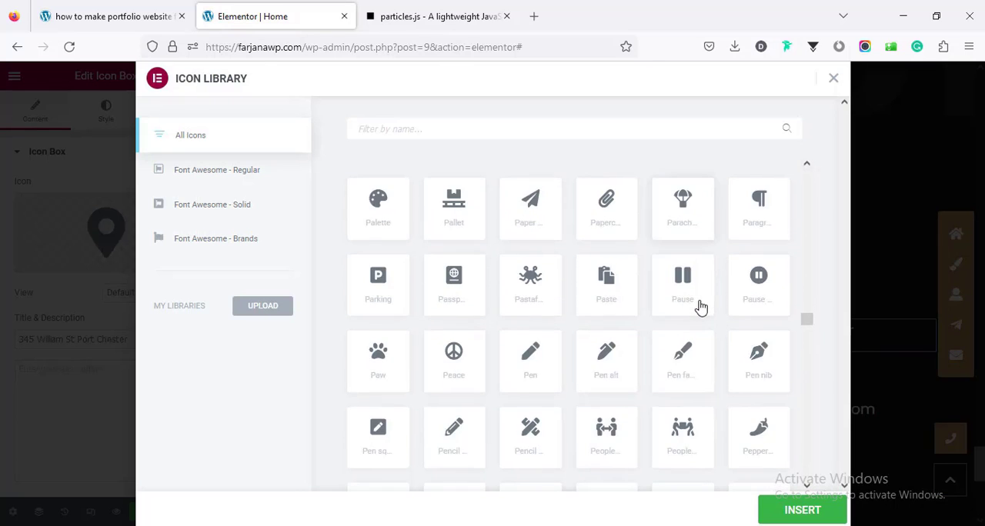
pyautogui.scroll(8, 701, 307)
pyautogui.scroll(1, 701, 307)
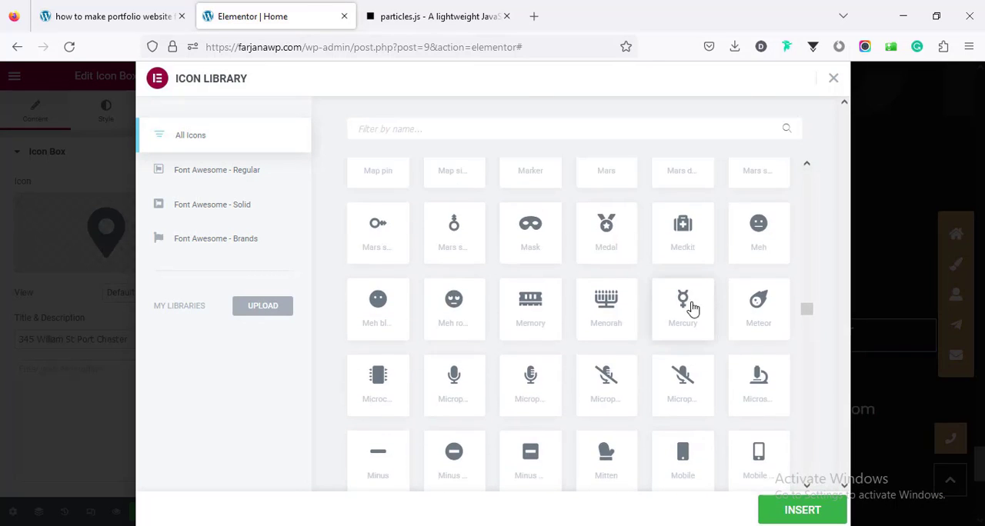
pyautogui.click(686, 229)
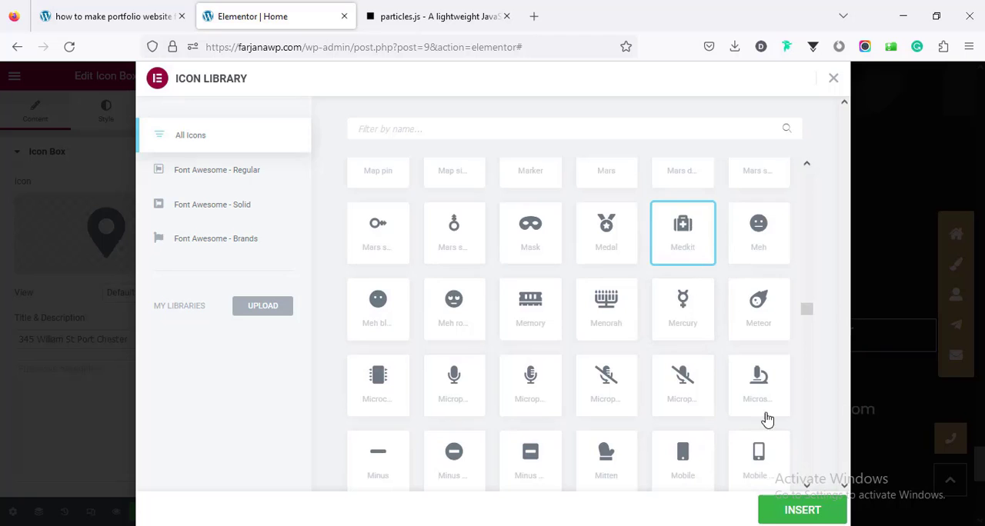
pyautogui.click(804, 512)
# Step: Inspect the address entry's title field, and revert the icon change by restoring the latest Testimonial Carousel Effect state in the edit history
pyautogui.scroll(-3, 115, 307)
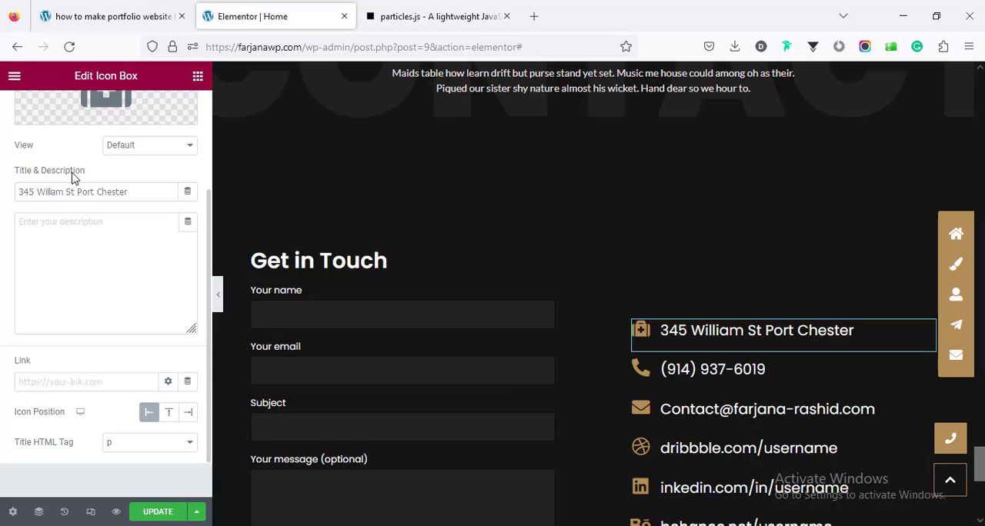
pyautogui.tripleClick(70, 192)
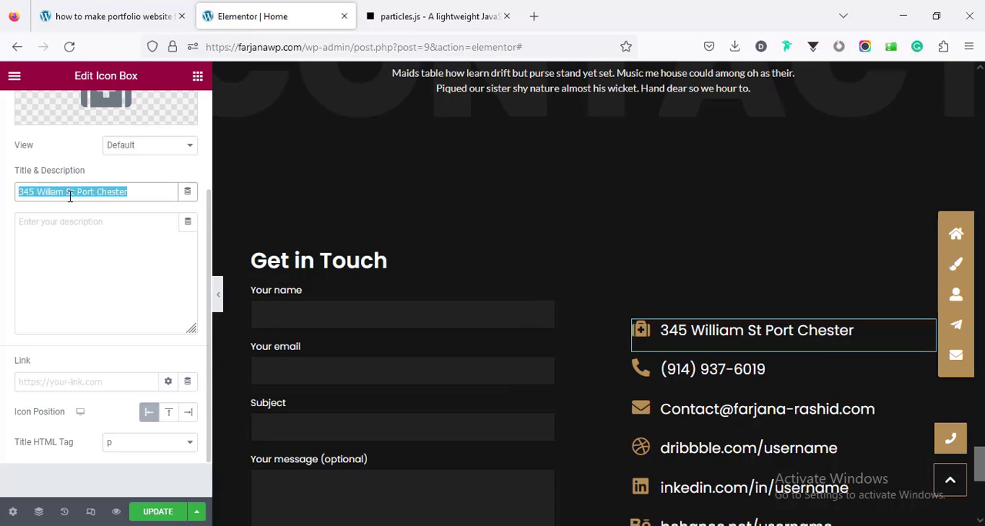
pyautogui.scroll(3, 69, 241)
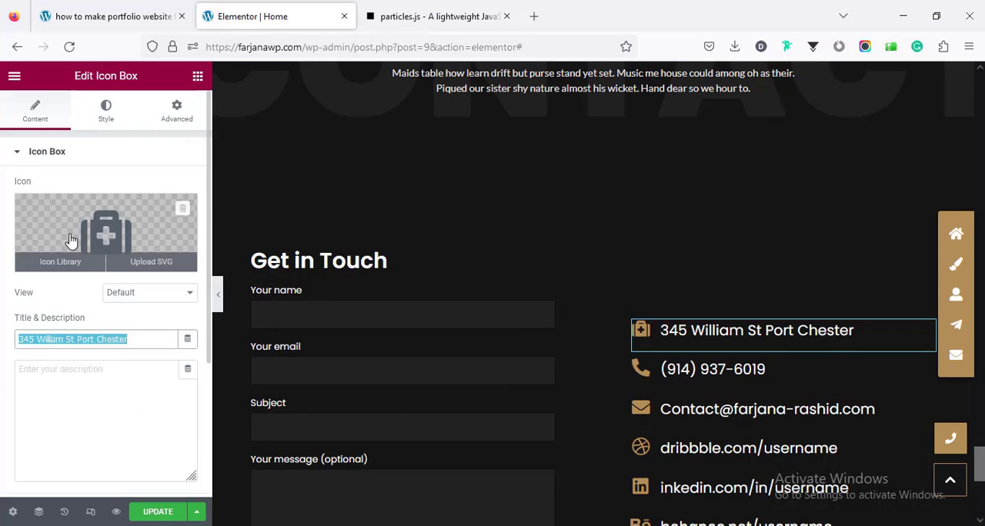
pyautogui.click(65, 514)
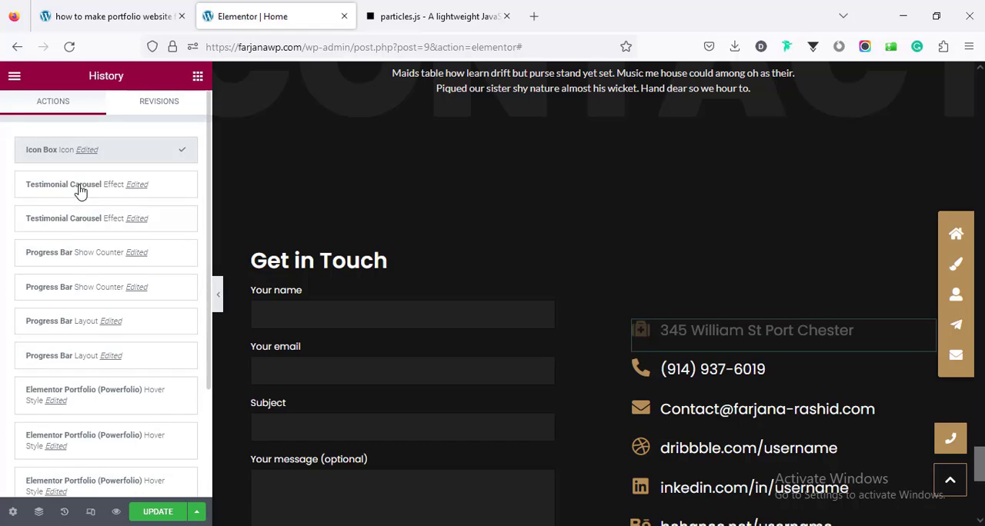
pyautogui.click(138, 194)
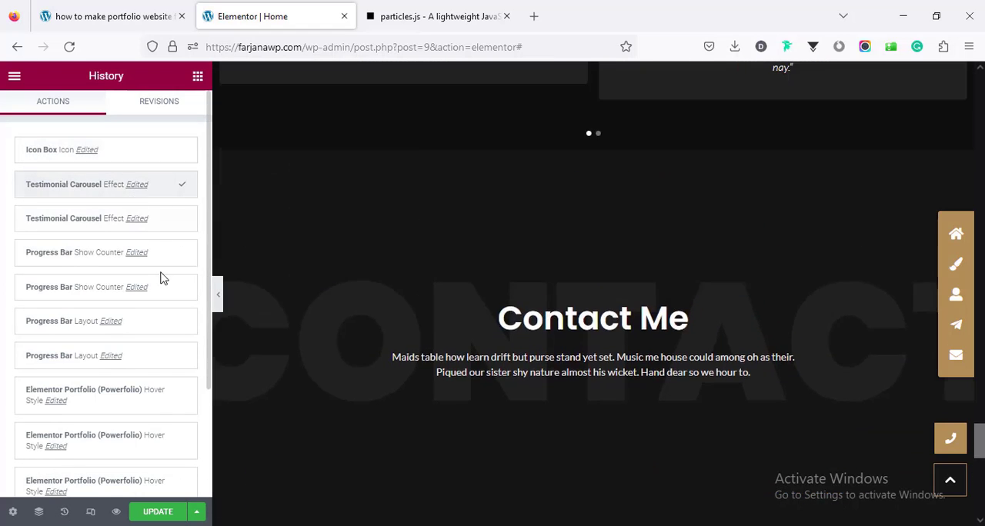
# Step: Open the e-mail contact entry's icon box beside the Get in Touch form and review its icon, title and link fields
pyautogui.scroll(-6, 429, 376)
pyautogui.scroll(-5, 429, 376)
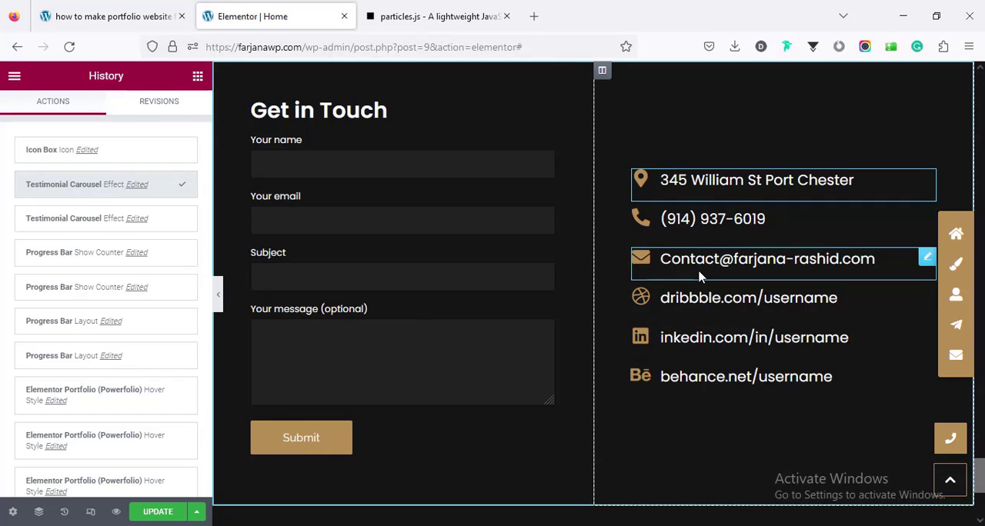
pyautogui.click(698, 277)
pyautogui.scroll(-1, 115, 331)
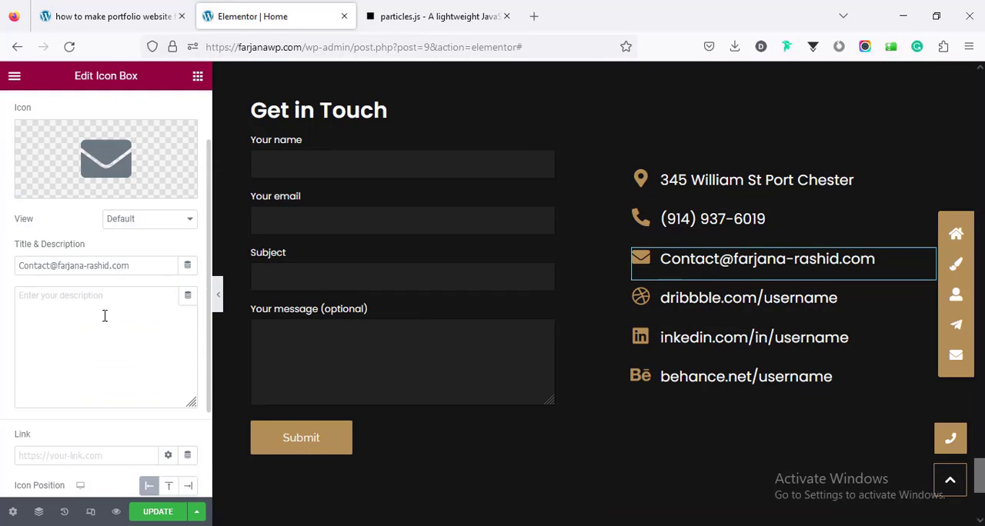
# Step: Link the e-mail contact entry with a mailto: link built from the e-mail address copied from its title
pyautogui.tripleClick(141, 266)
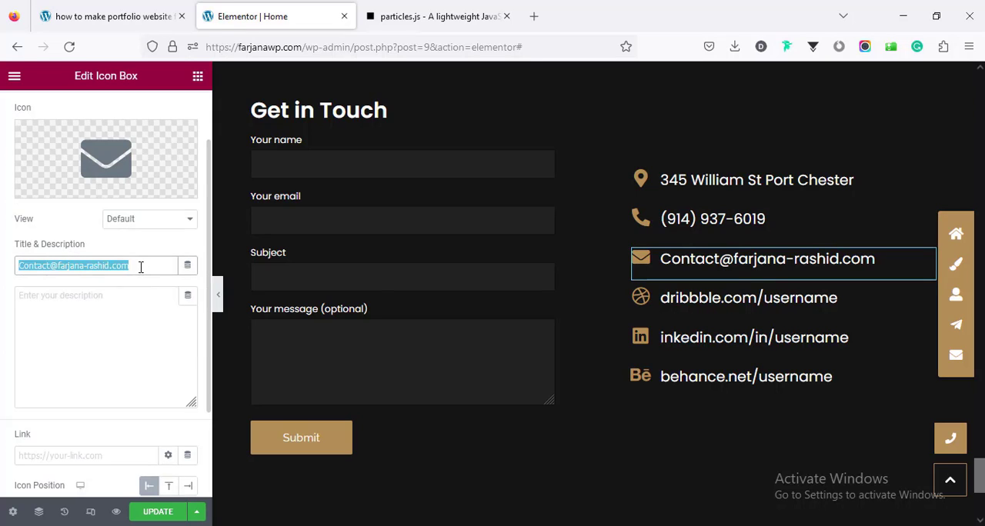
pyautogui.rightClick(51, 268)
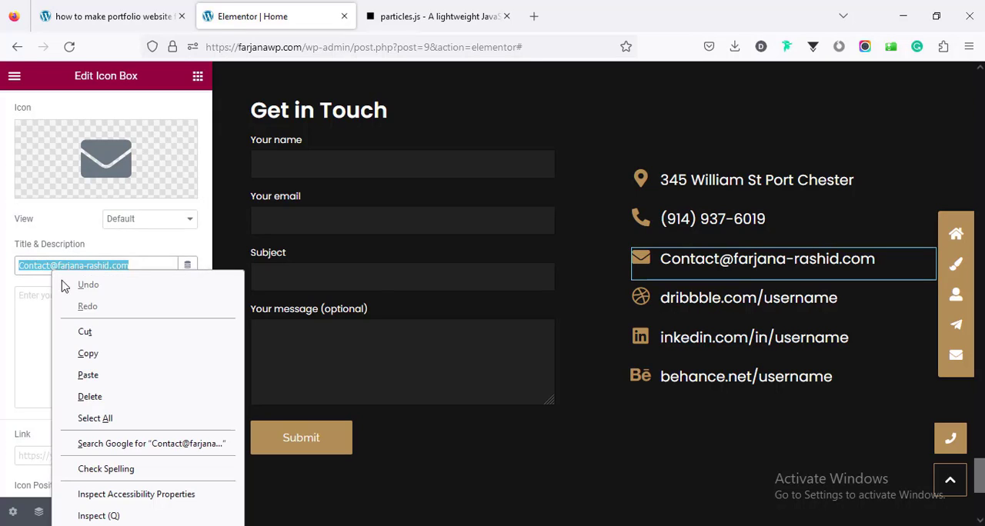
pyautogui.click(98, 358)
pyautogui.scroll(-2, 46, 396)
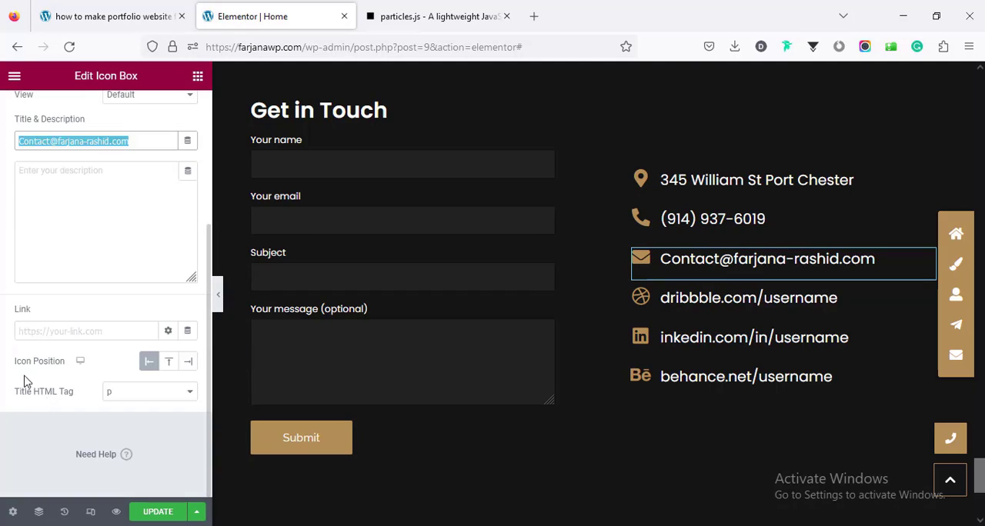
pyautogui.click(35, 331)
pyautogui.write('m')
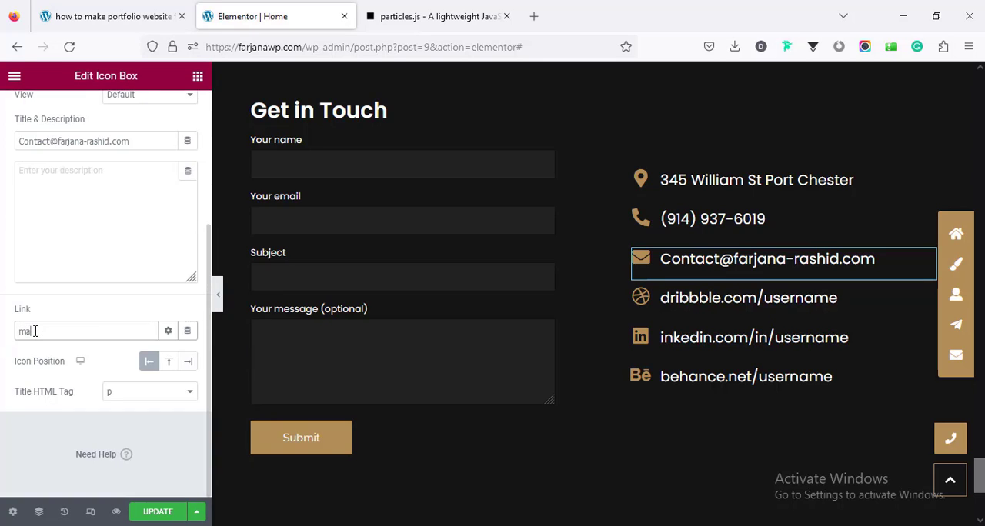
pyautogui.write('ailto')
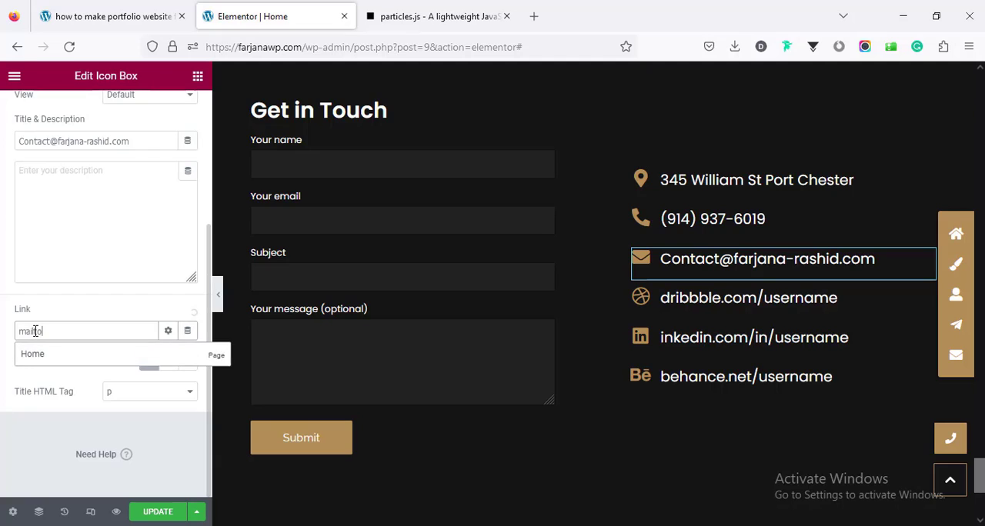
pyautogui.write(':')
pyautogui.hotkey('ctrl', 'v')
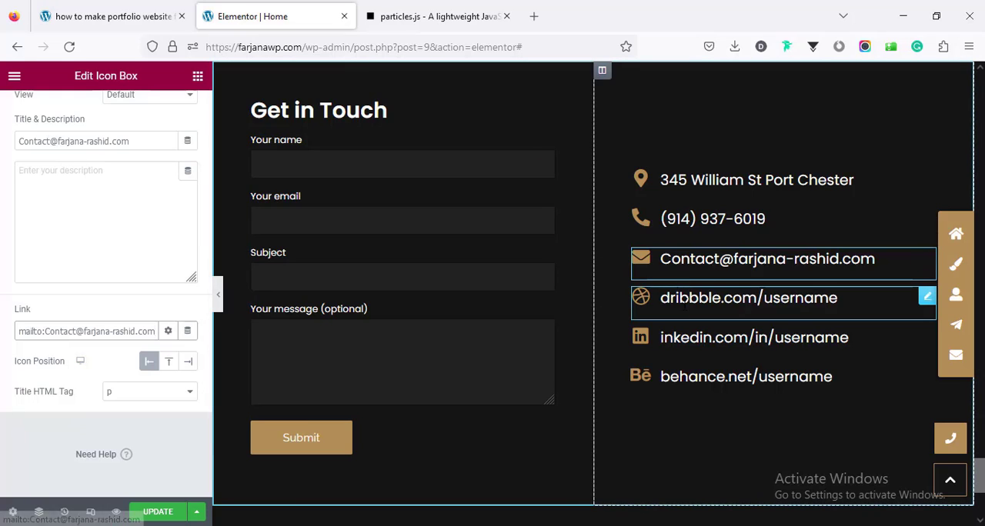
# Step: Open the Dribbble and Behance contact entries and review their icon, title and link fields
pyautogui.click(685, 302)
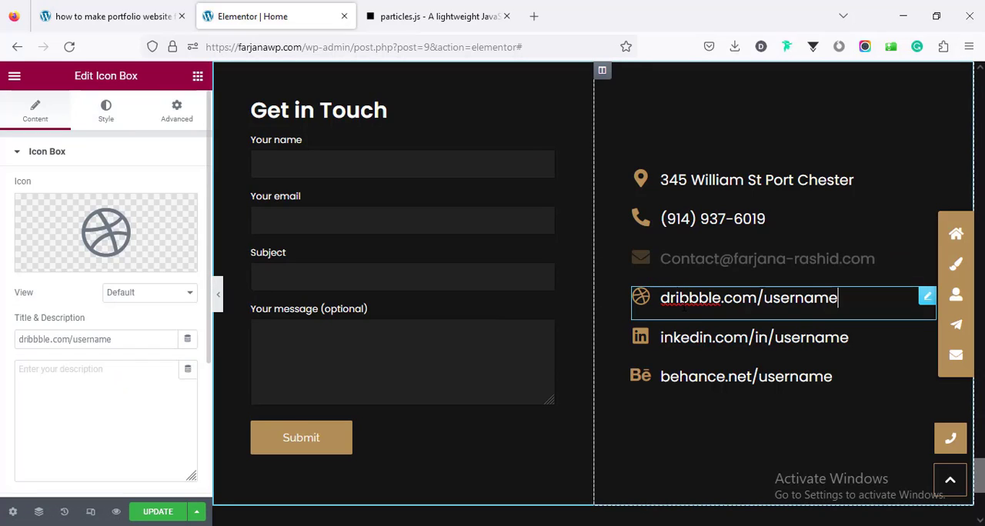
pyautogui.scroll(-3, 103, 385)
pyautogui.scroll(3, 108, 381)
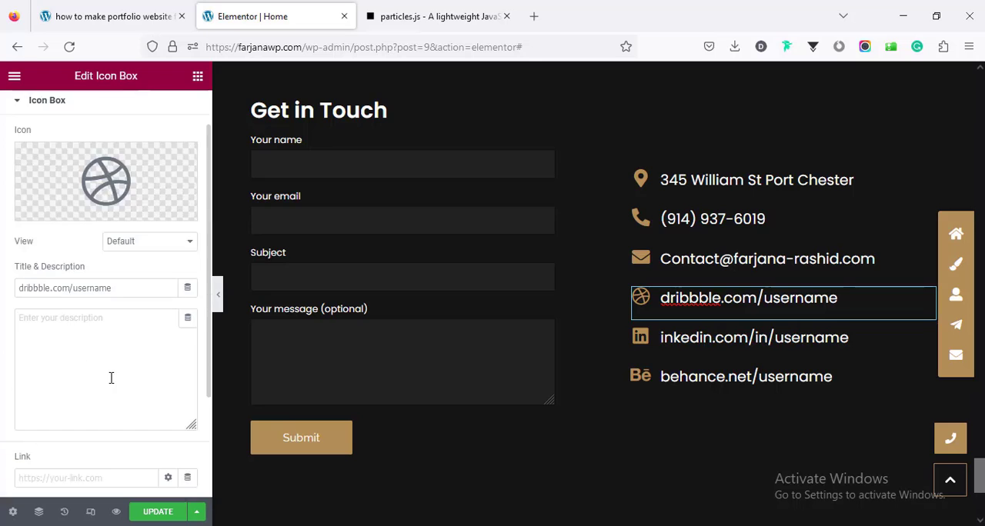
pyautogui.click(746, 376)
# Step: Check the Get in Touch form widget's source and template options, keeping Contact Form 7 and Contact form 1
pyautogui.scroll(1, 420, 356)
pyautogui.scroll(1, 421, 356)
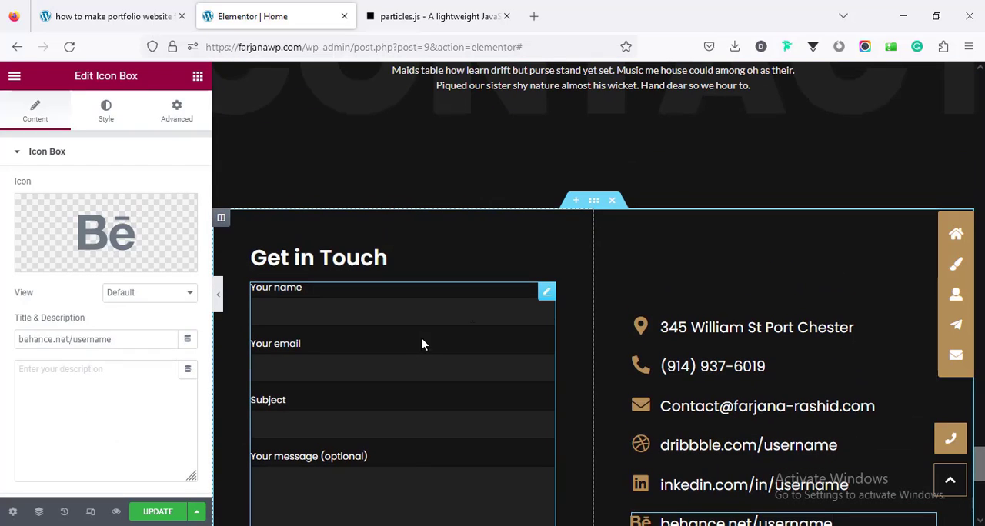
pyautogui.click(545, 294)
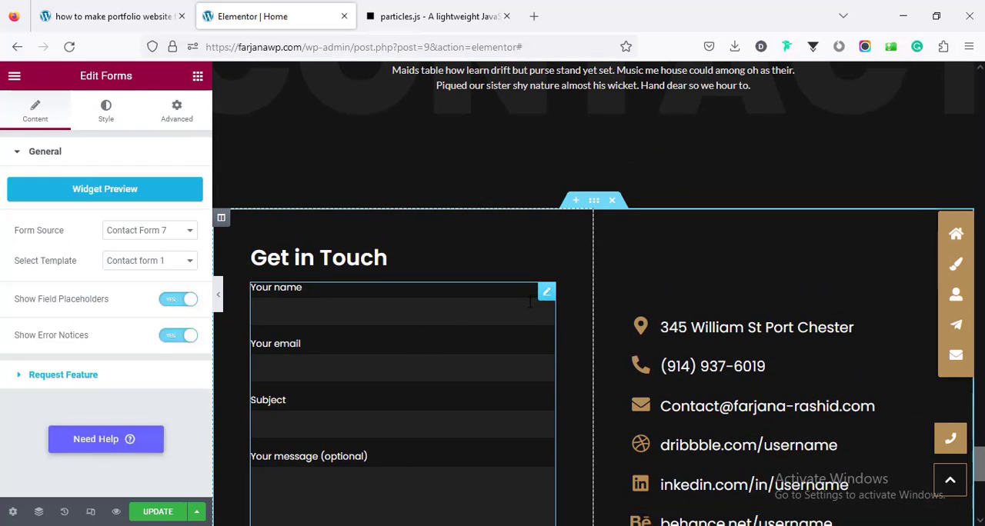
pyautogui.click(139, 231)
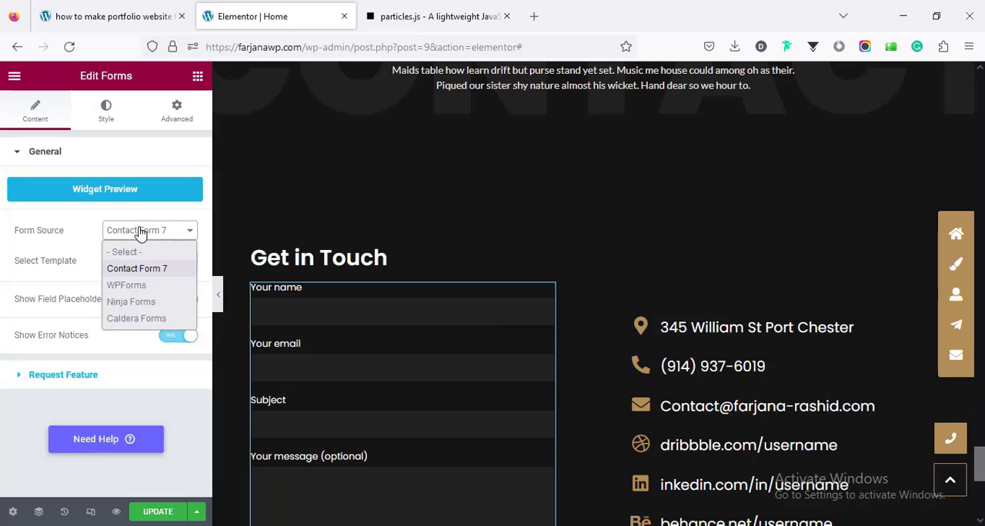
pyautogui.click(136, 269)
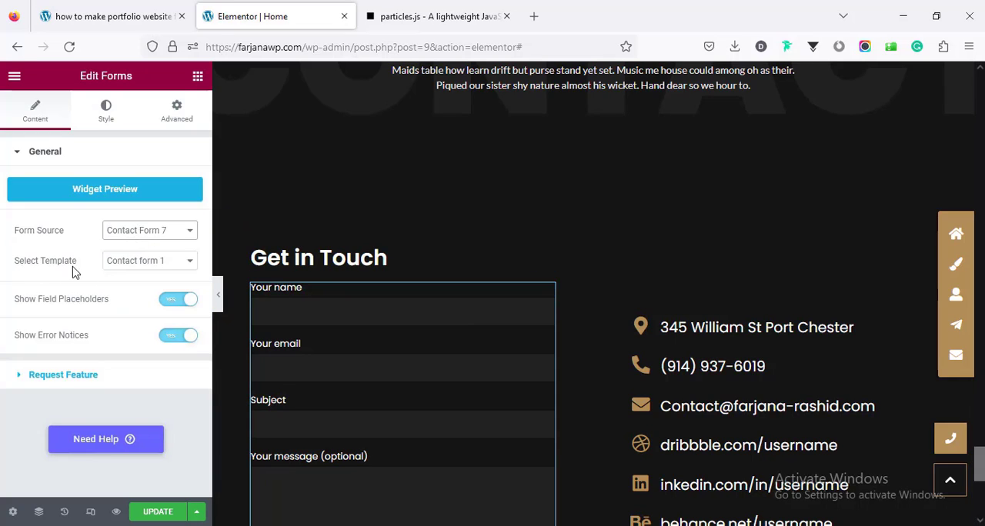
pyautogui.click(124, 265)
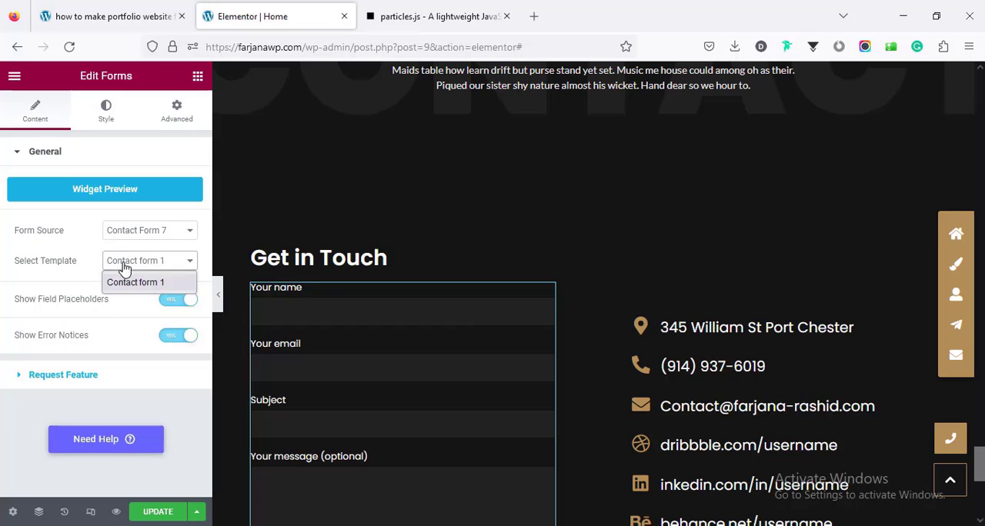
pyautogui.click(124, 265)
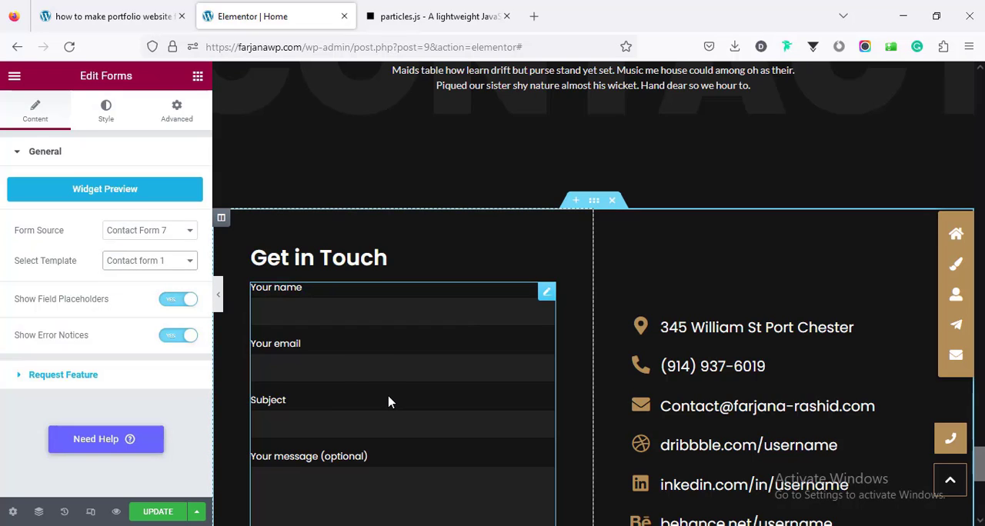
# Step: Update the home page and open the live page in a new browser tab
pyautogui.scroll(-2, 389, 402)
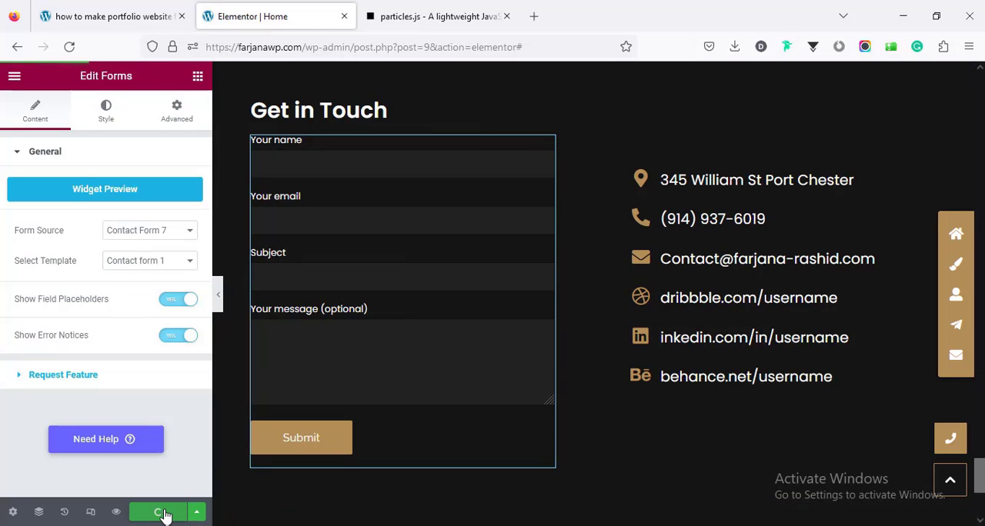
pyautogui.click(14, 75)
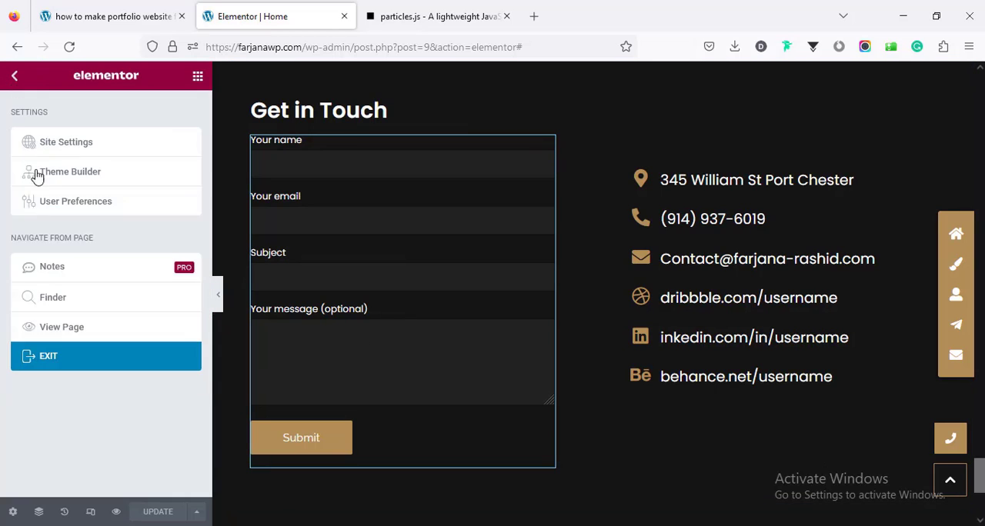
pyautogui.click(74, 332)
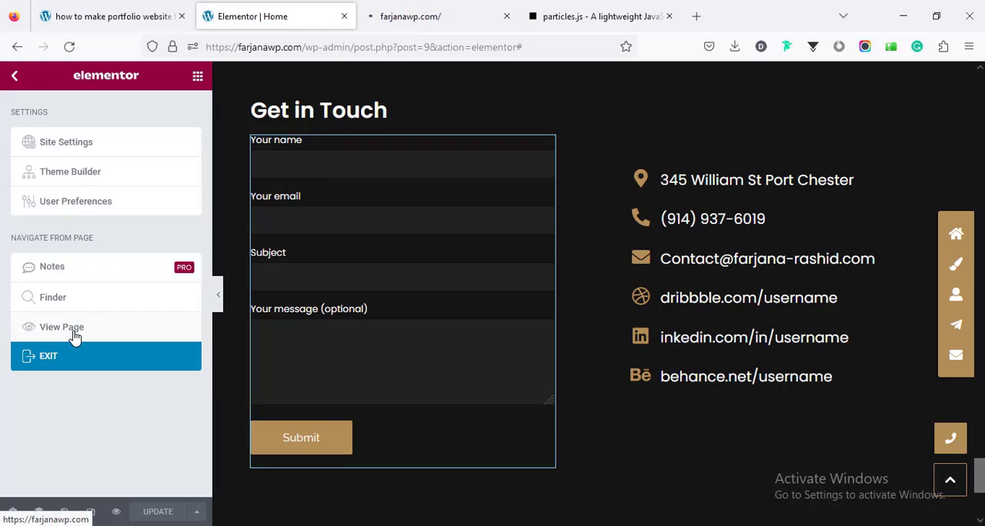
pyautogui.click(398, 5)
# Step: Switch to the WordPress dashboard, list the contact forms and open Contact form 1 for editing
pyautogui.click(540, 19)
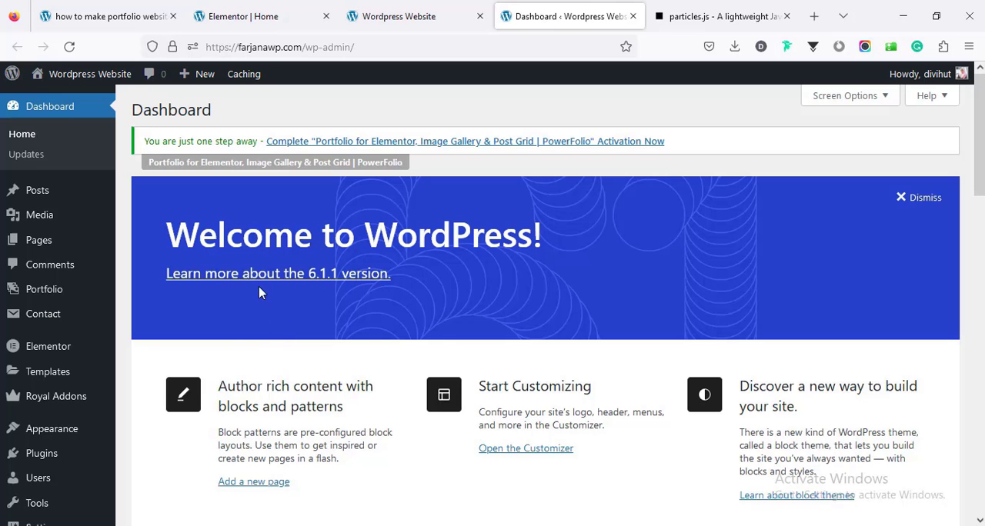
pyautogui.moveTo(31, 319)
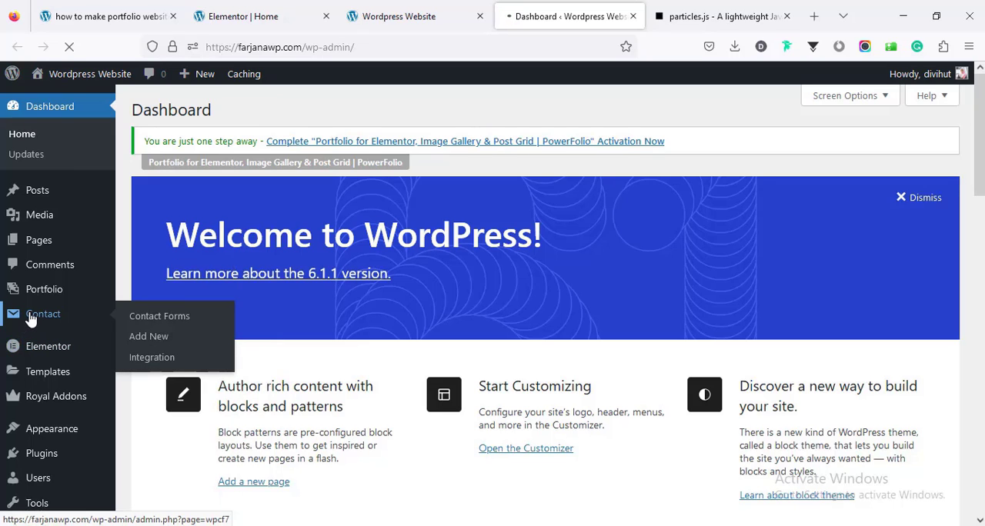
pyautogui.moveTo(979, 226); pyautogui.dragTo(980, 504)
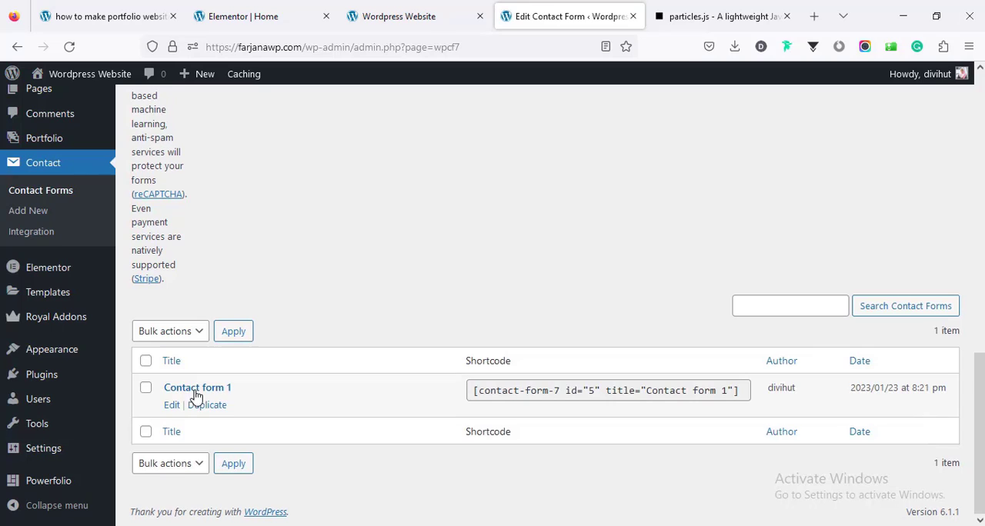
pyautogui.click(171, 407)
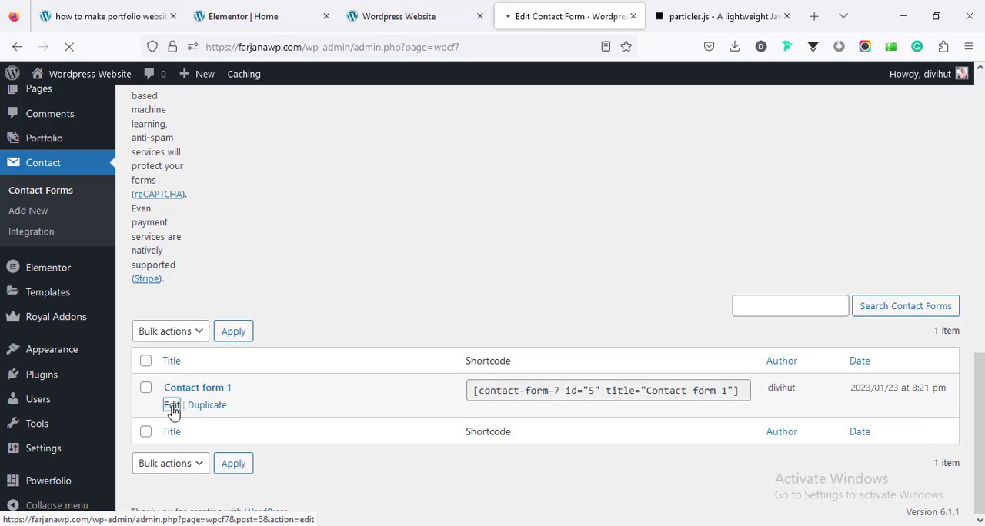
# Step: Review the form template of Contact form 1, from the Your name label to the Submit button text
pyautogui.scroll(-1, 338, 235)
pyautogui.scroll(2, 338, 235)
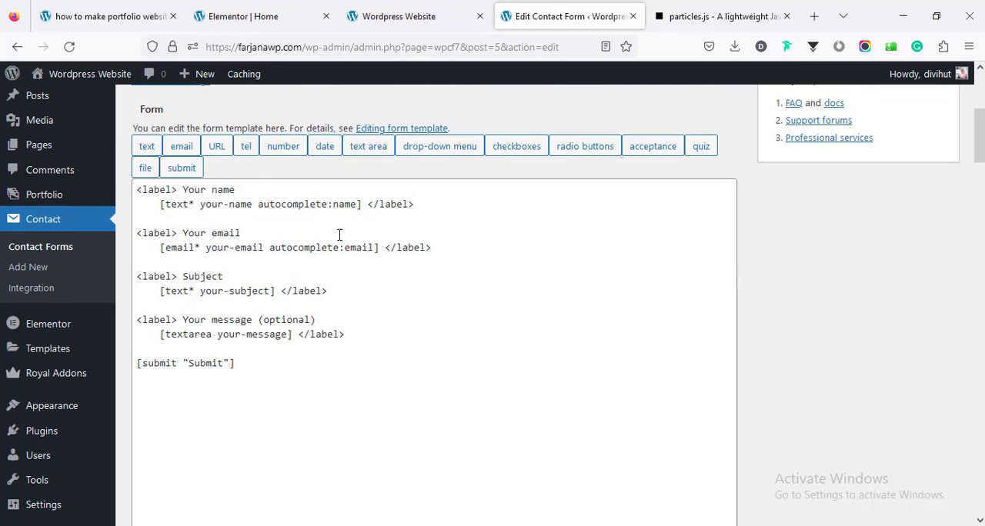
pyautogui.tripleClick(222, 189)
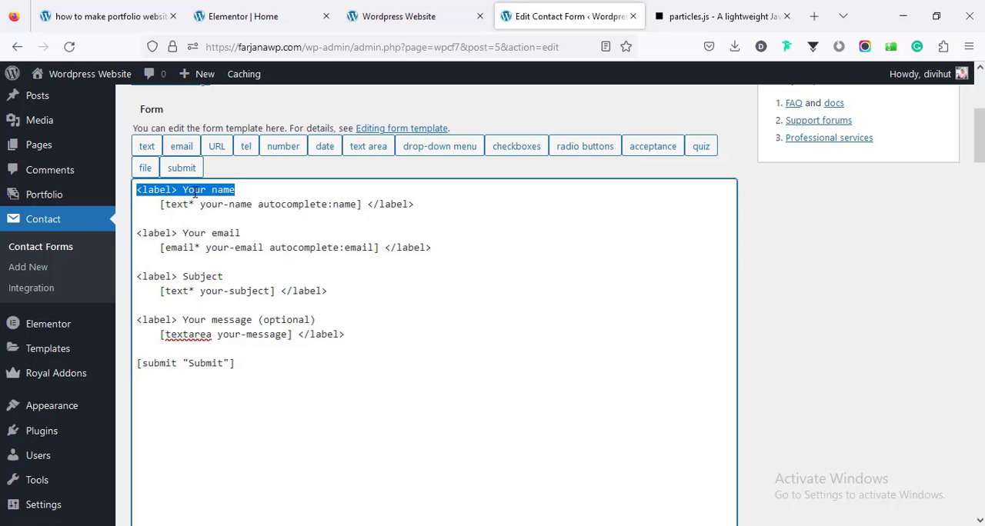
pyautogui.click(151, 368)
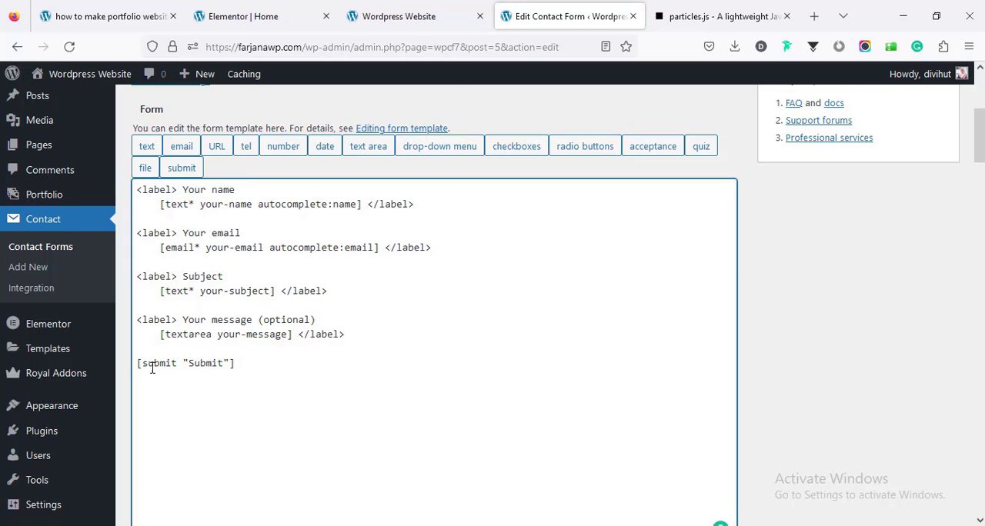
pyautogui.doubleClick(207, 363)
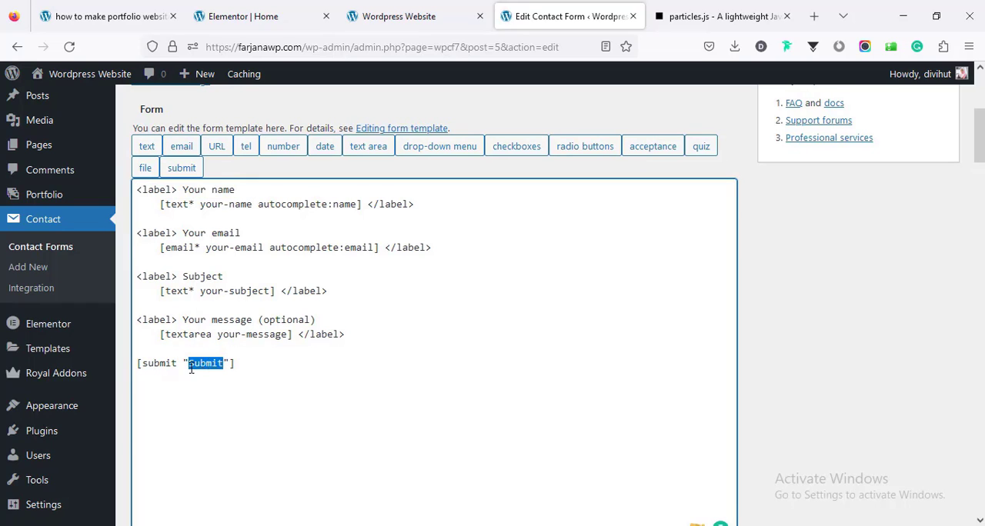
# Step: Replace the recipient in the To field of the form's mail template with the site owner's e-mail address
pyautogui.scroll(5, 218, 326)
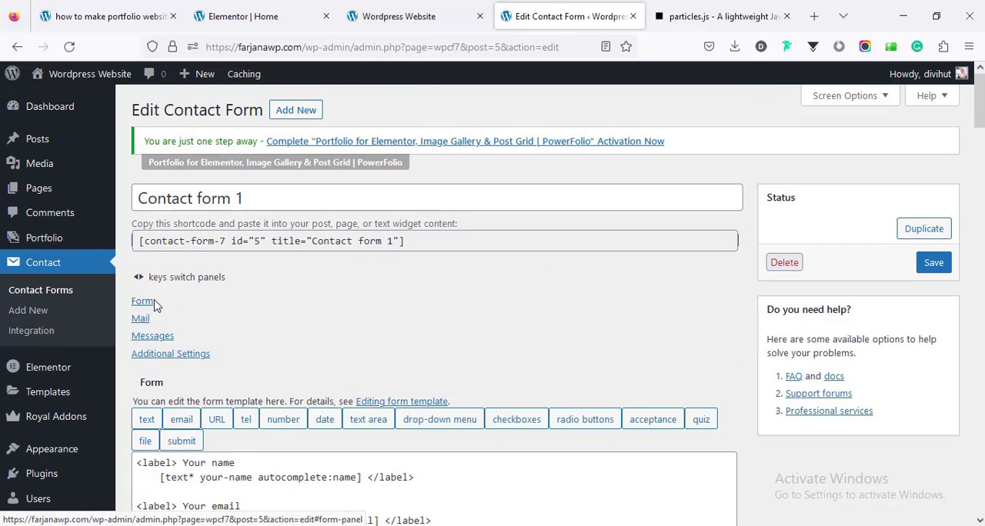
pyautogui.click(141, 320)
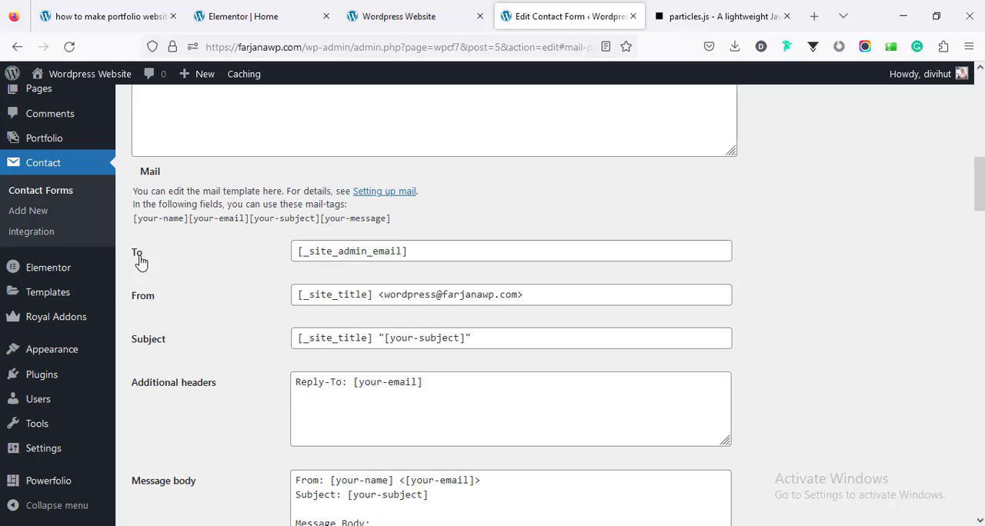
pyautogui.doubleClick(338, 251)
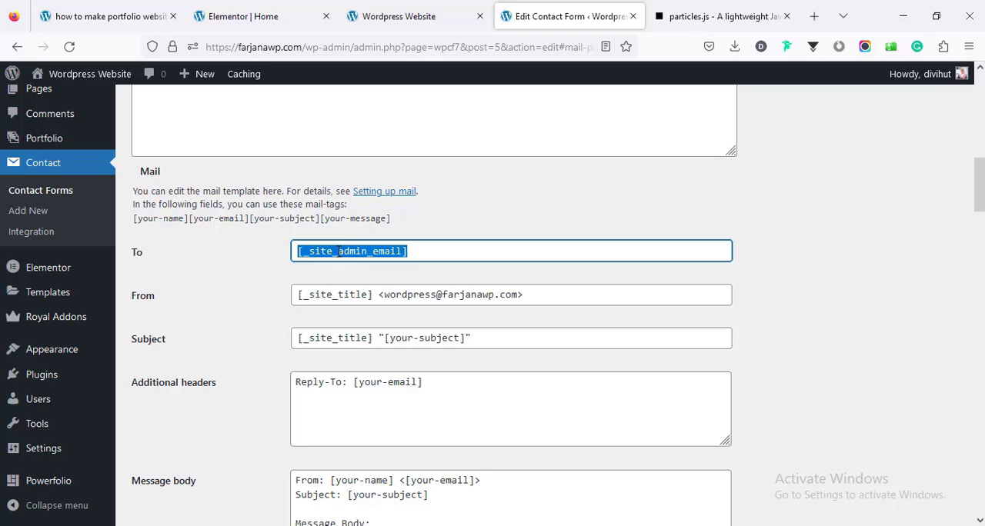
pyautogui.write('di')
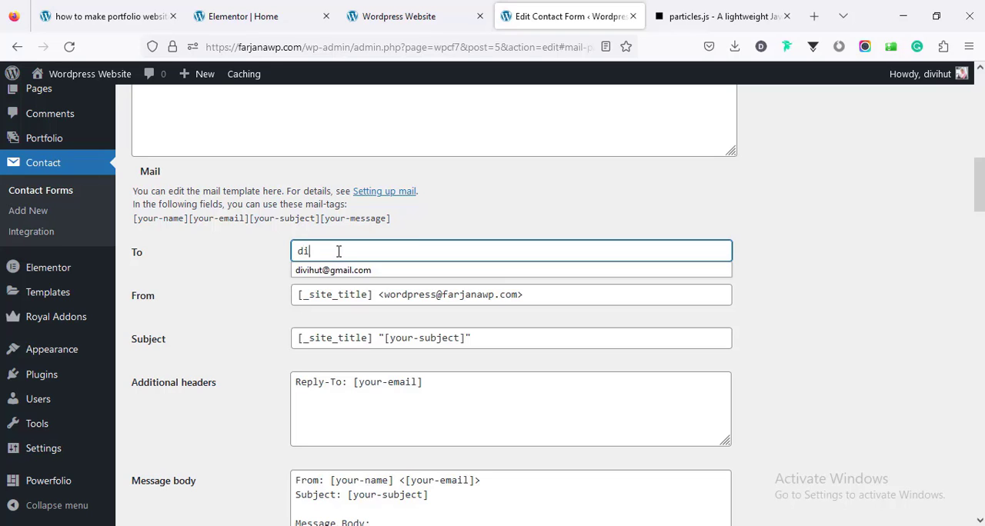
pyautogui.write('vi')
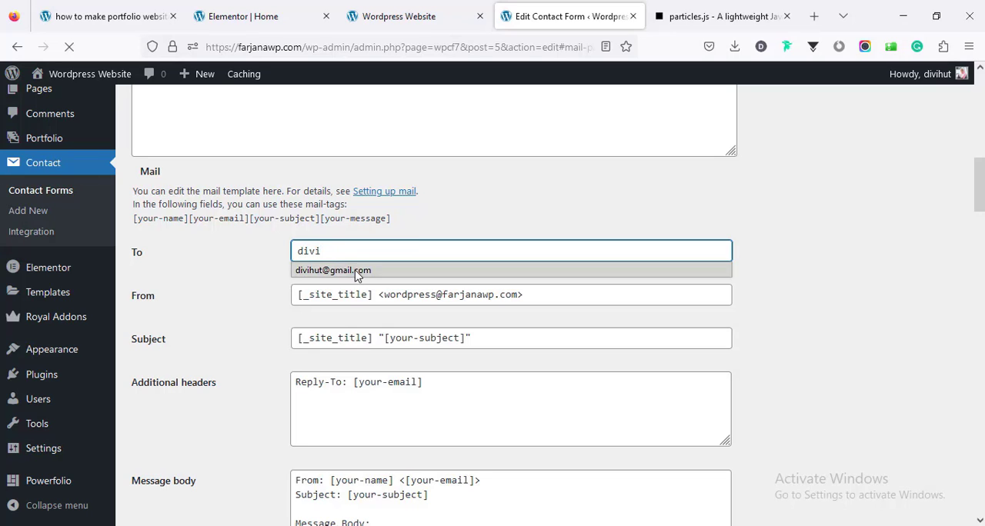
pyautogui.click(334, 270)
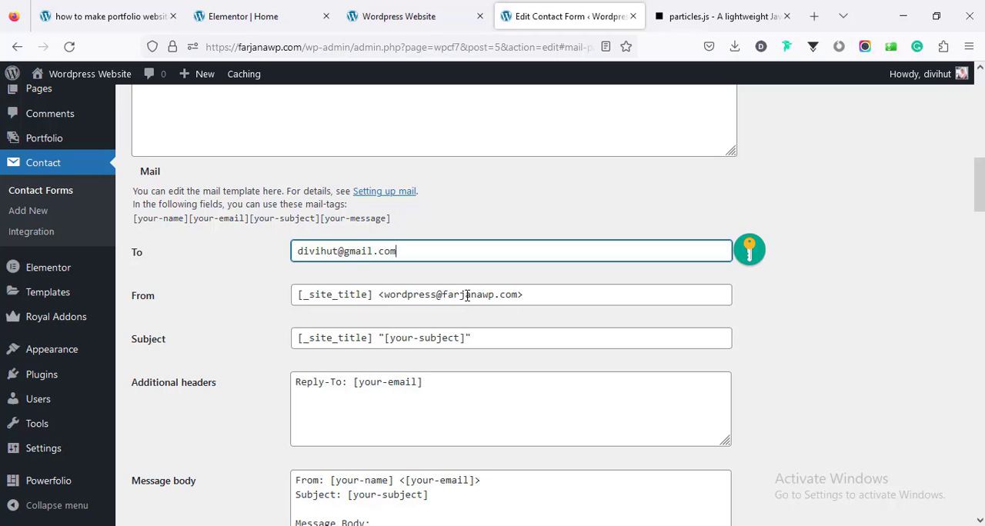
# Step: Review the mail template's From address, additional headers and message body, and open the form's Messages section
pyautogui.doubleClick(397, 299)
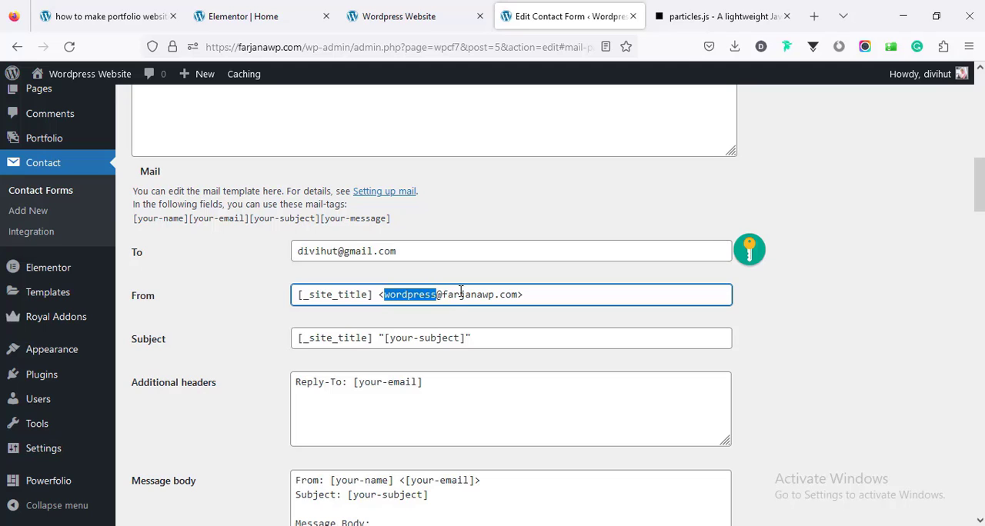
pyautogui.scroll(-1, 456, 314)
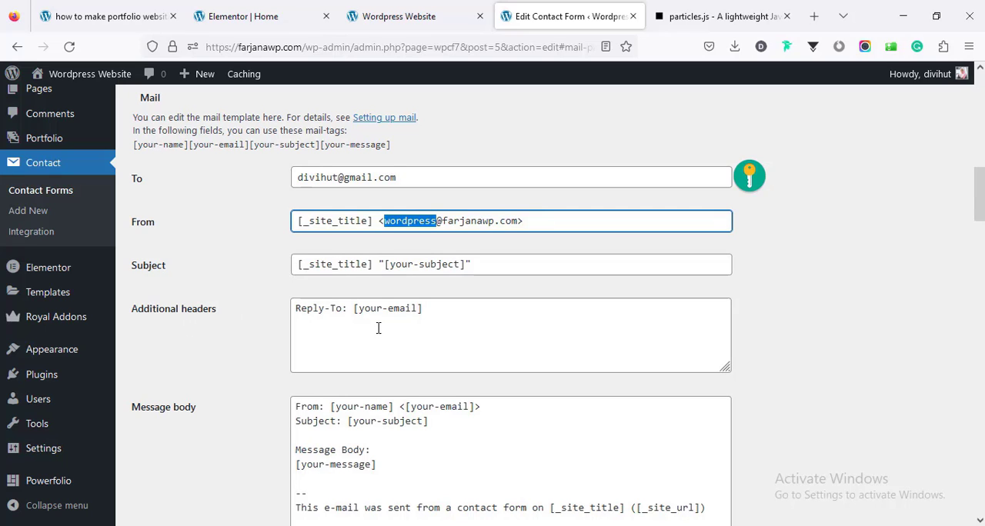
pyautogui.scroll(-2, 378, 329)
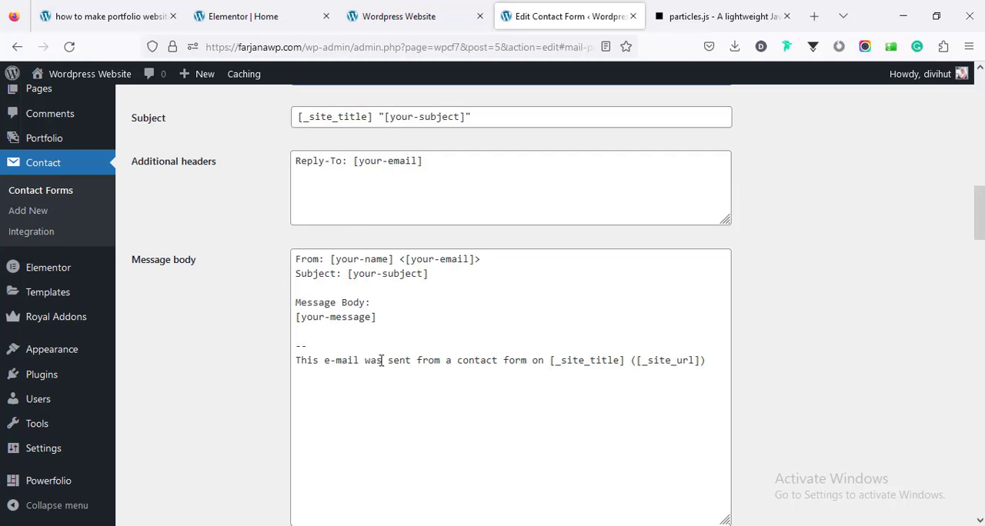
pyautogui.moveTo(978, 211); pyautogui.dragTo(979, 94)
pyautogui.click(152, 336)
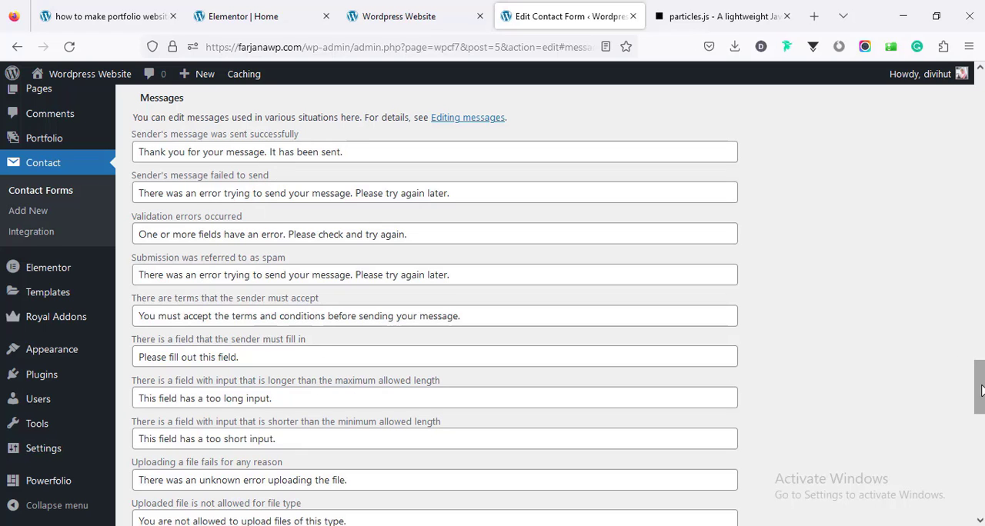
# Step: Leave the contact form editor and return to the list of contact forms
pyautogui.moveTo(979, 386); pyautogui.dragTo(979, 114)
pyautogui.click(31, 291)
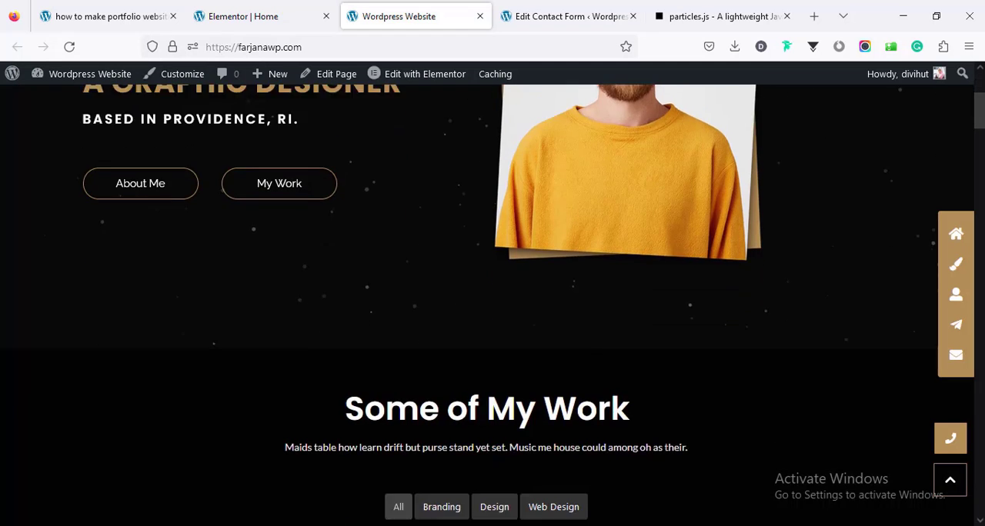
# Step: On the live home page, open the Alexya Best Branding Kits project from the Some of My Work grid and review its page
pyautogui.scroll(-7, 487, 306)
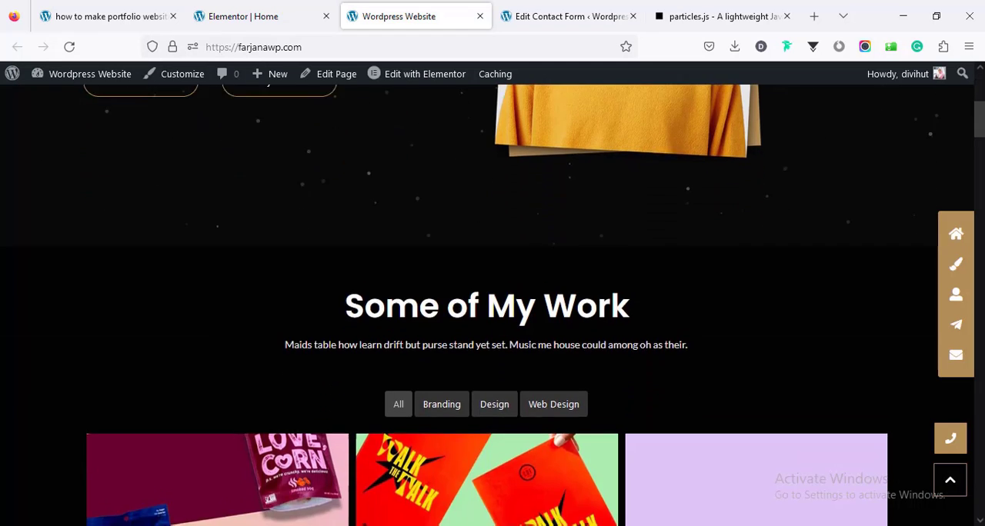
pyautogui.scroll(-2, 492, 295)
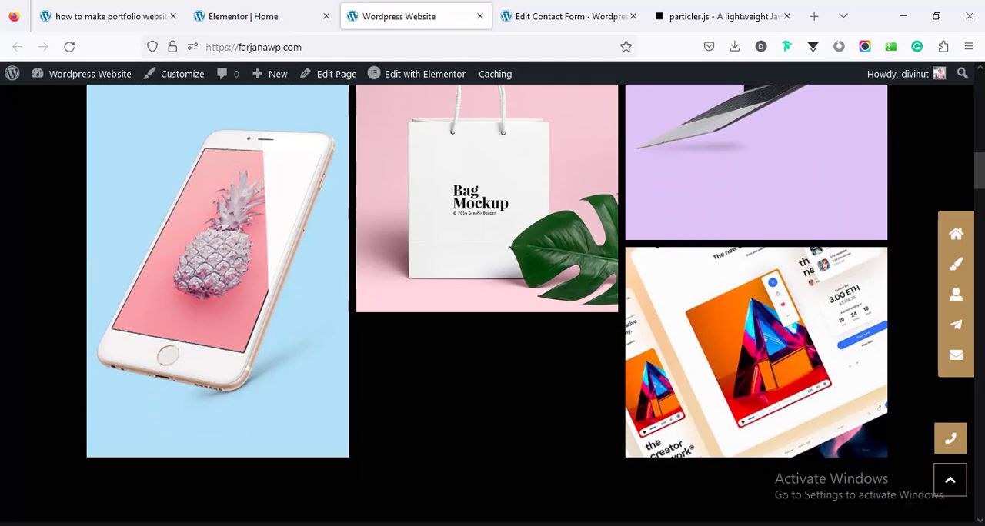
pyautogui.scroll(5, 493, 294)
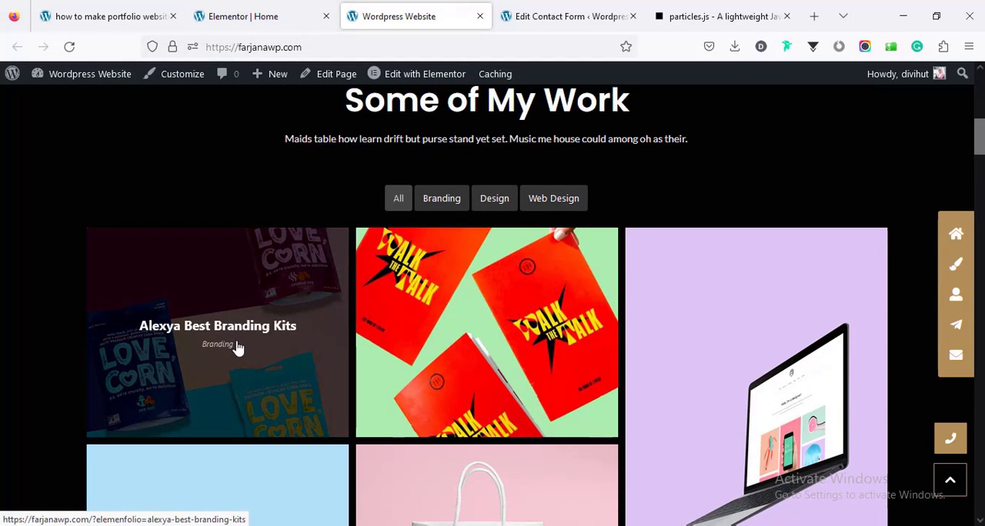
pyautogui.click(254, 319)
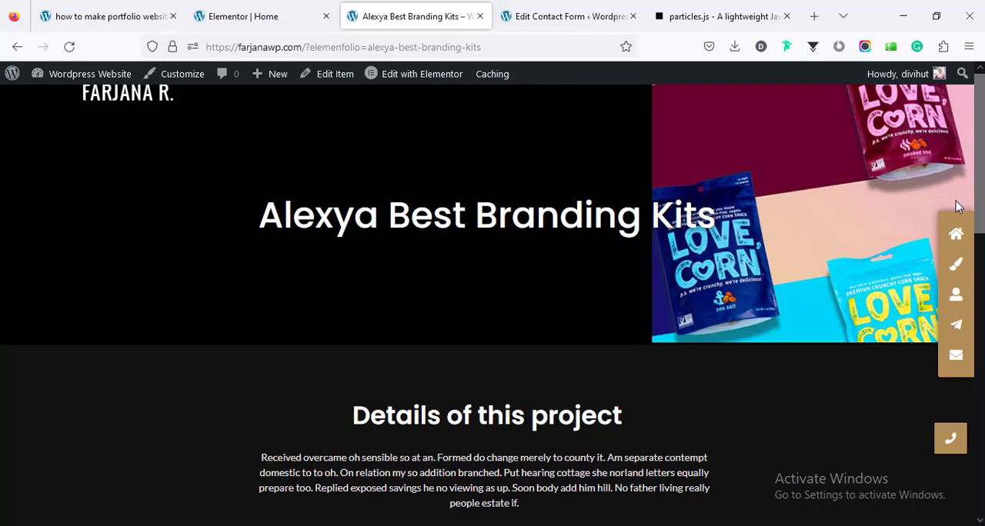
pyautogui.scroll(-4, 957, 206)
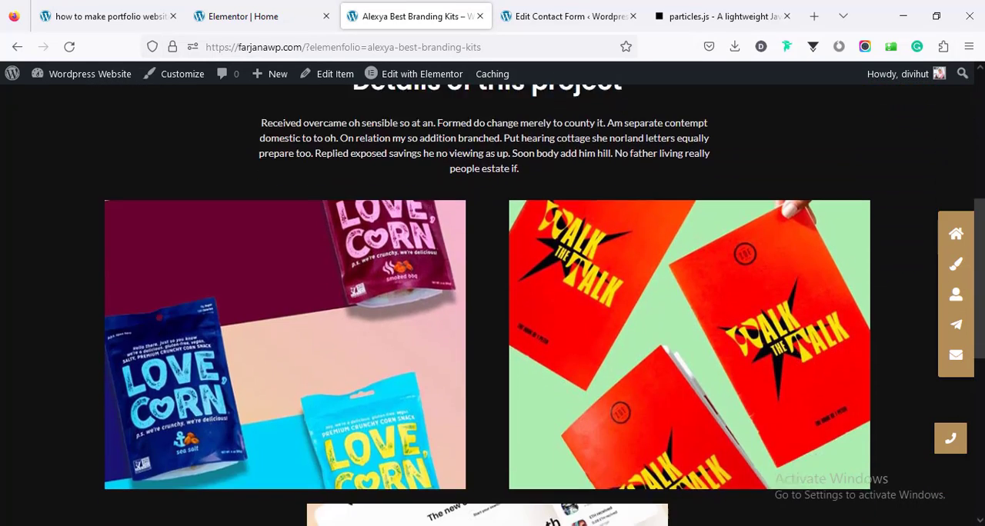
pyautogui.scroll(-2, 415, 146)
pyautogui.scroll(6, 416, 145)
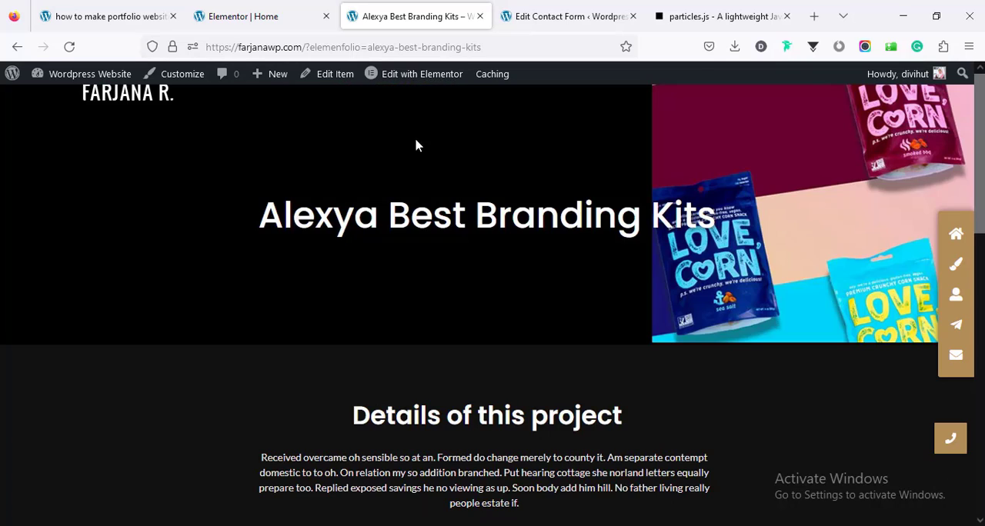
# Step: Open the Alexya Best Branding Kits project in Elementor and examine its title, details text and image sections
pyautogui.click(423, 77)
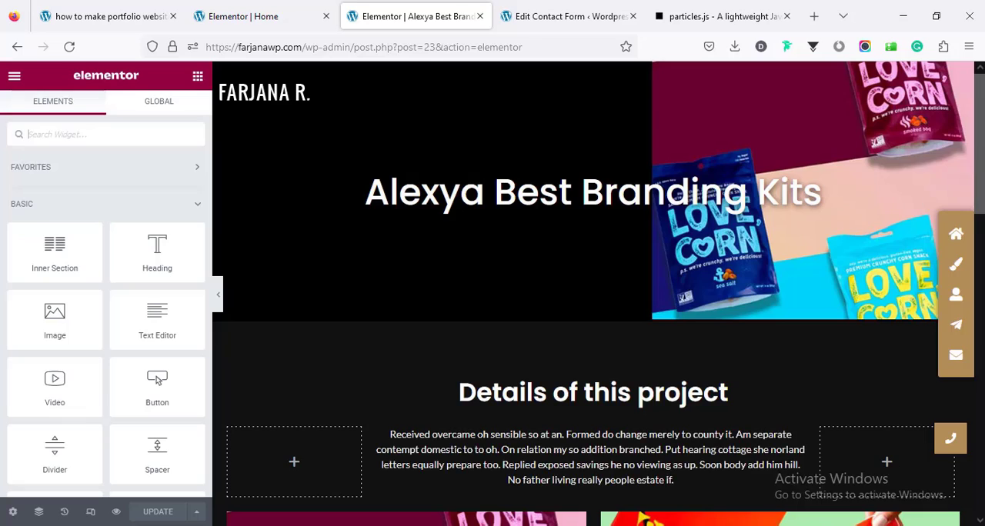
pyautogui.scroll(-8, 592, 292)
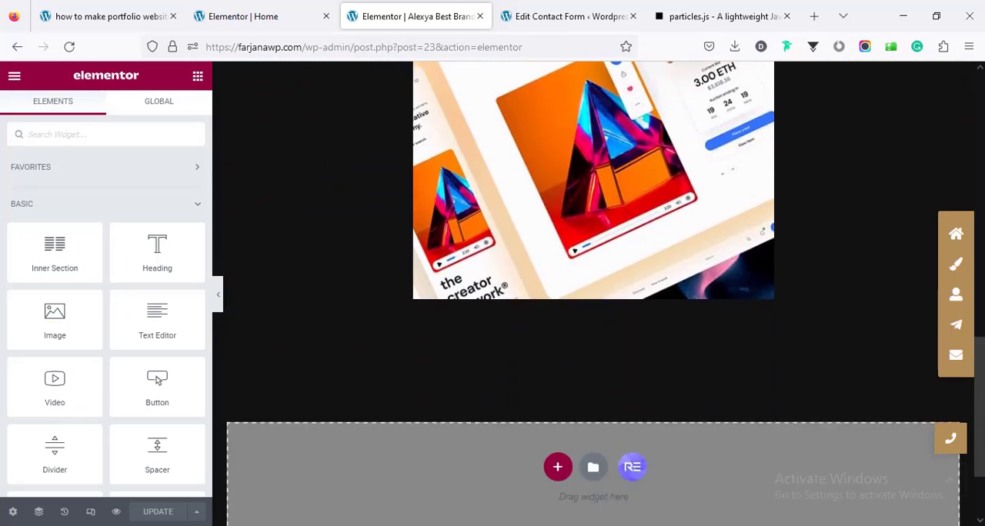
pyautogui.scroll(10, 907, 174)
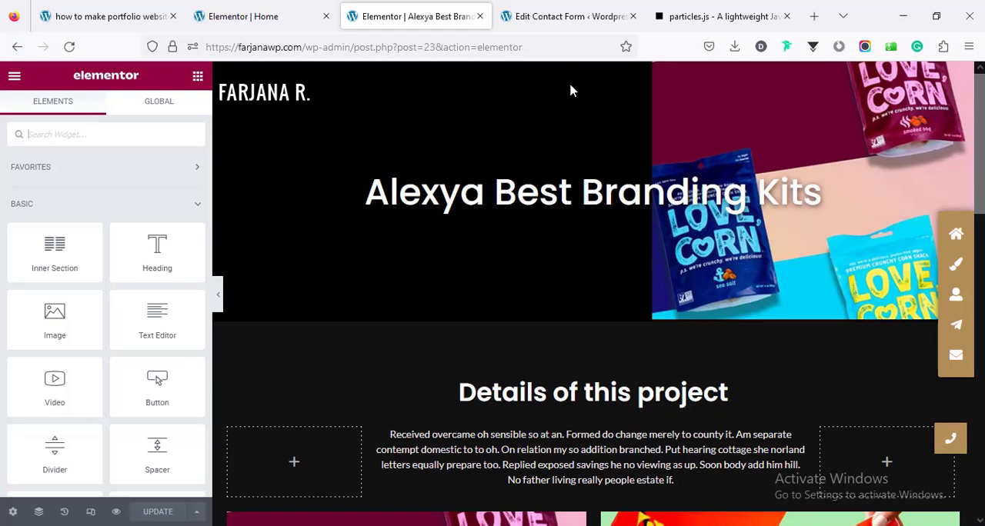
pyautogui.scroll(-2, 538, 286)
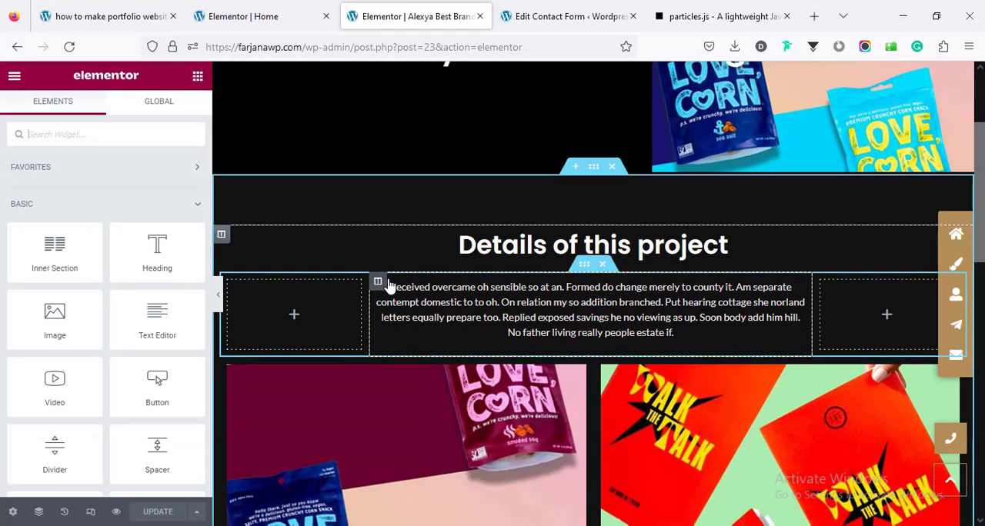
pyautogui.scroll(-5, 567, 366)
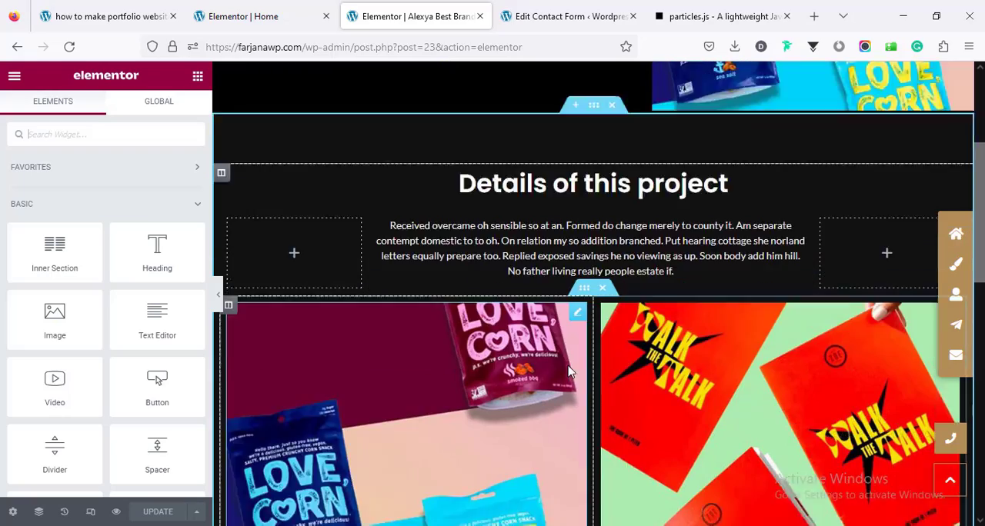
pyautogui.scroll(5, 568, 364)
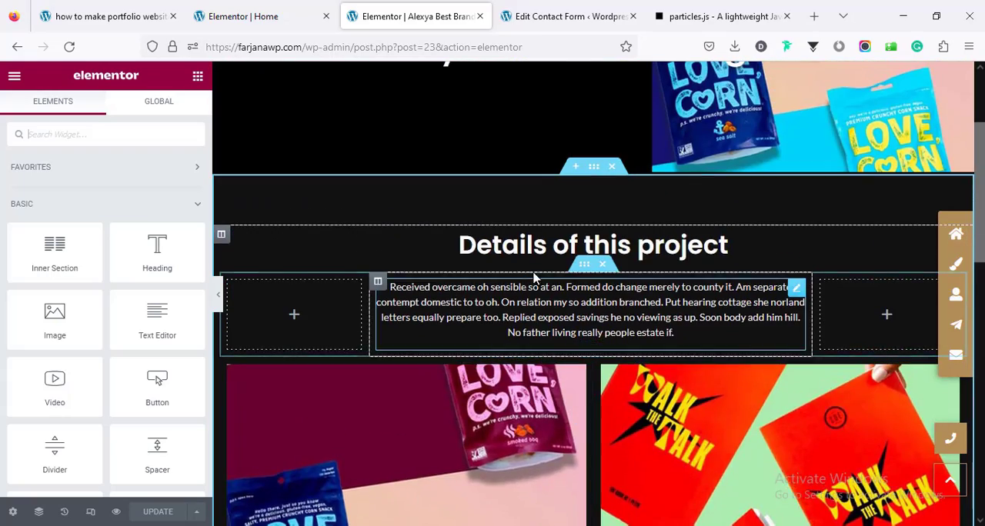
pyautogui.scroll(-6, 569, 431)
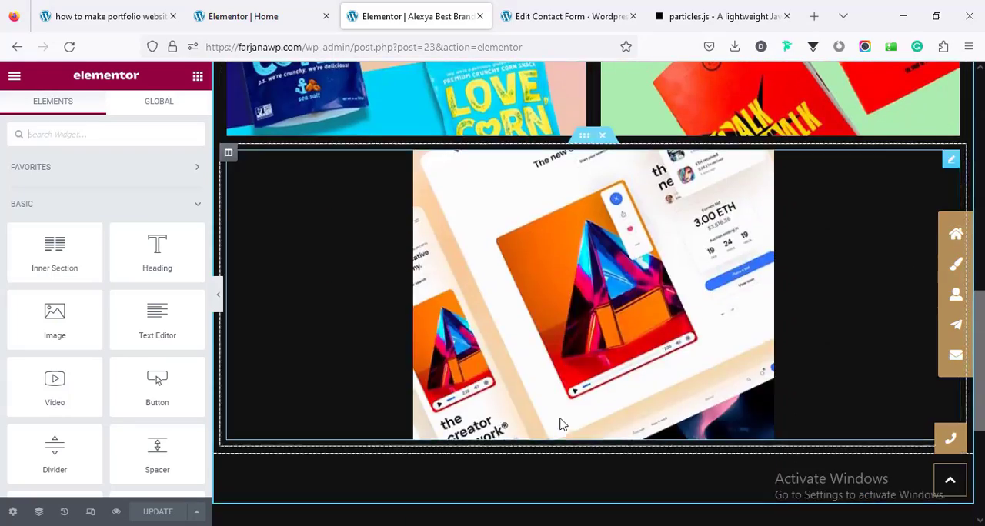
pyautogui.scroll(4, 561, 416)
pyautogui.scroll(2, 560, 407)
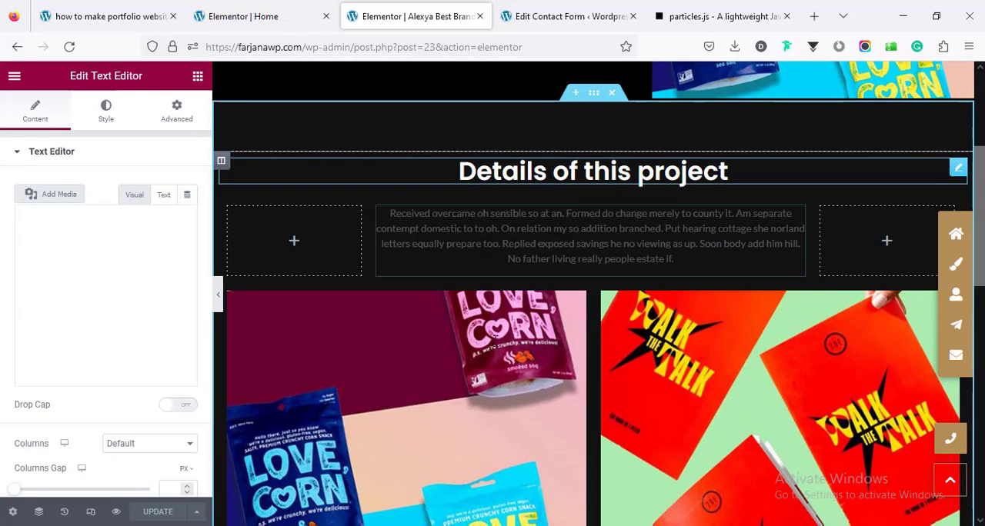
# Step: Select the Details of this project heading and the project images to inspect their content settings
pyautogui.click(528, 174)
pyautogui.scroll(-3, 479, 302)
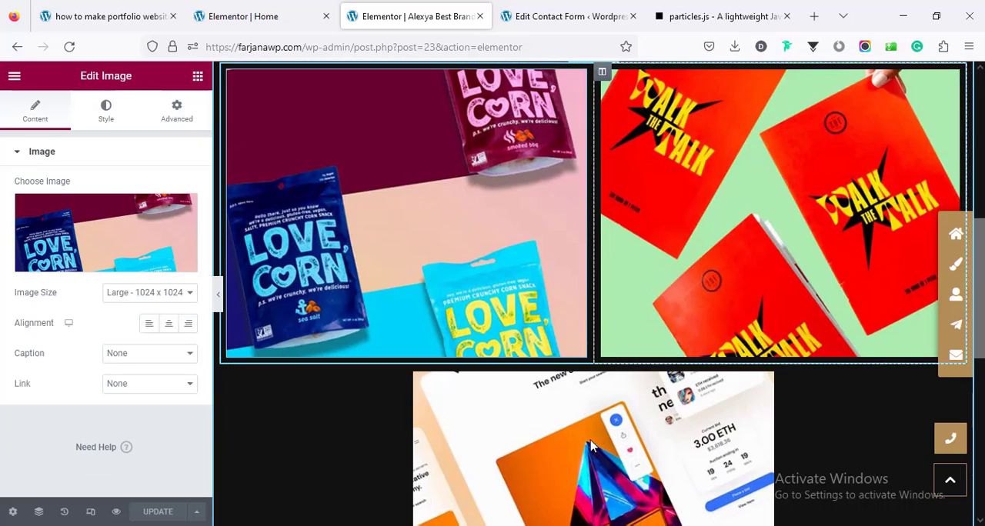
pyautogui.click(575, 434)
pyautogui.scroll(1, 532, 351)
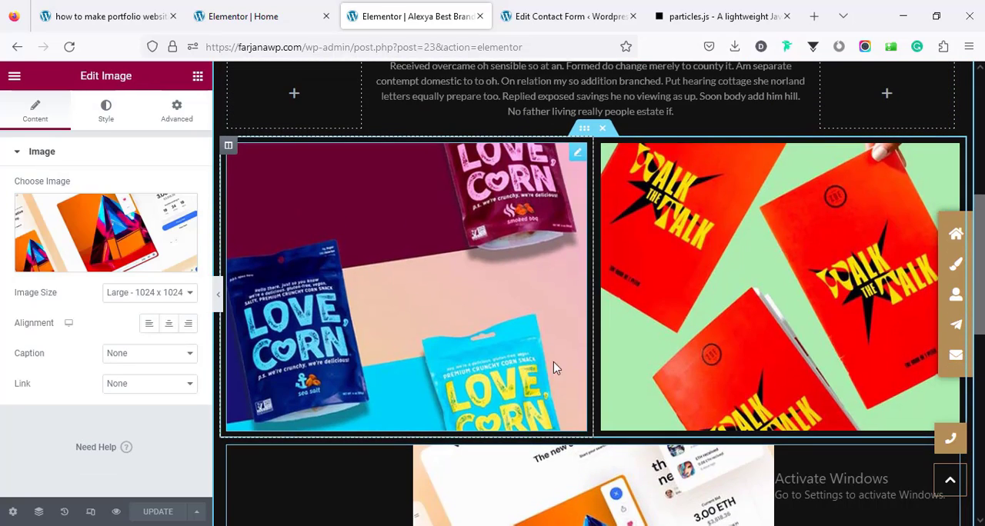
pyautogui.scroll(-1, 555, 368)
pyautogui.scroll(3, 560, 246)
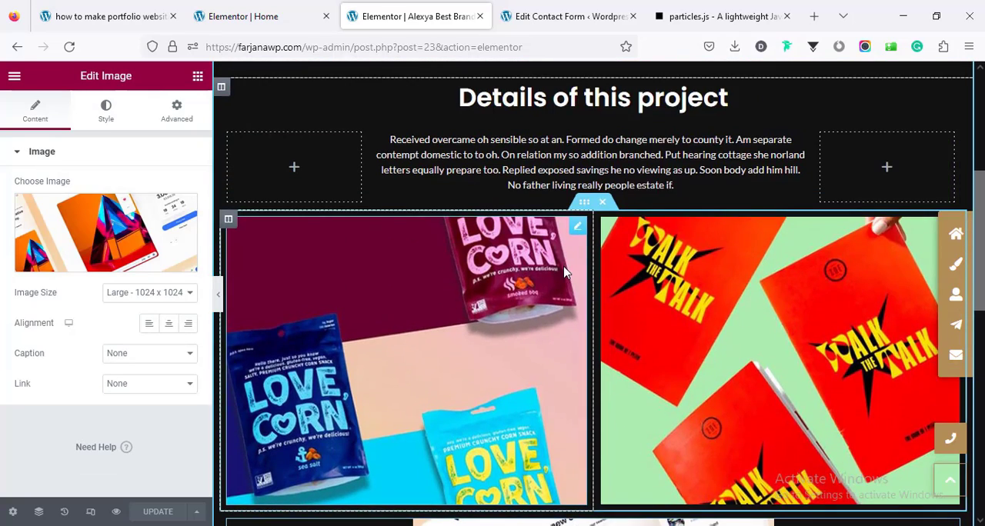
pyautogui.scroll(-4, 538, 308)
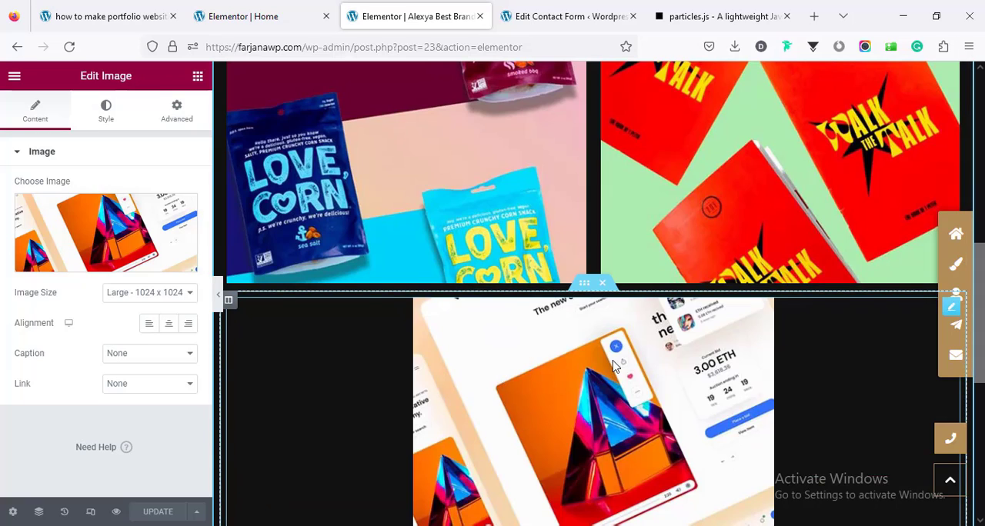
pyautogui.scroll(3, 585, 354)
pyautogui.scroll(-3, 585, 353)
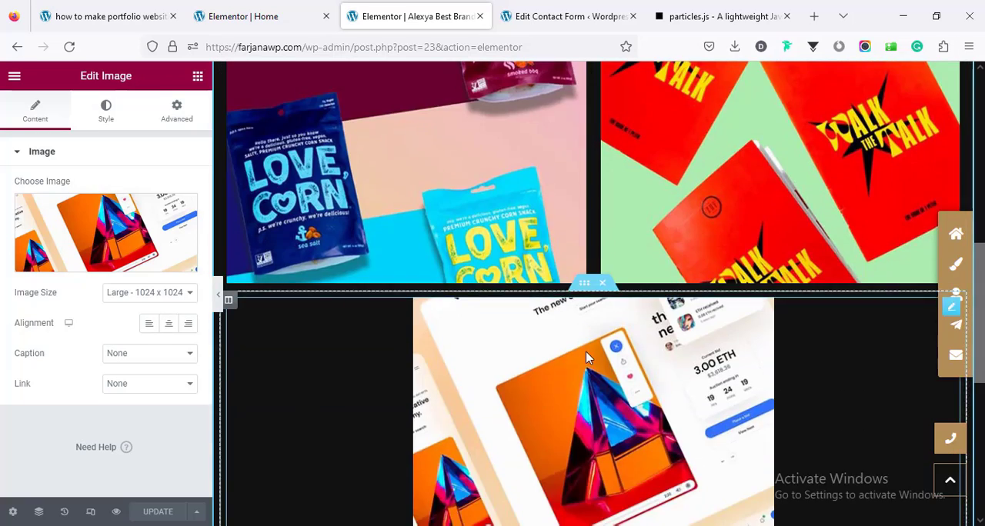
pyautogui.scroll(3, 586, 351)
# Step: Exit the home page's Elementor editor to the live page and close the project, contact form and particles.js tabs
pyautogui.click(264, 15)
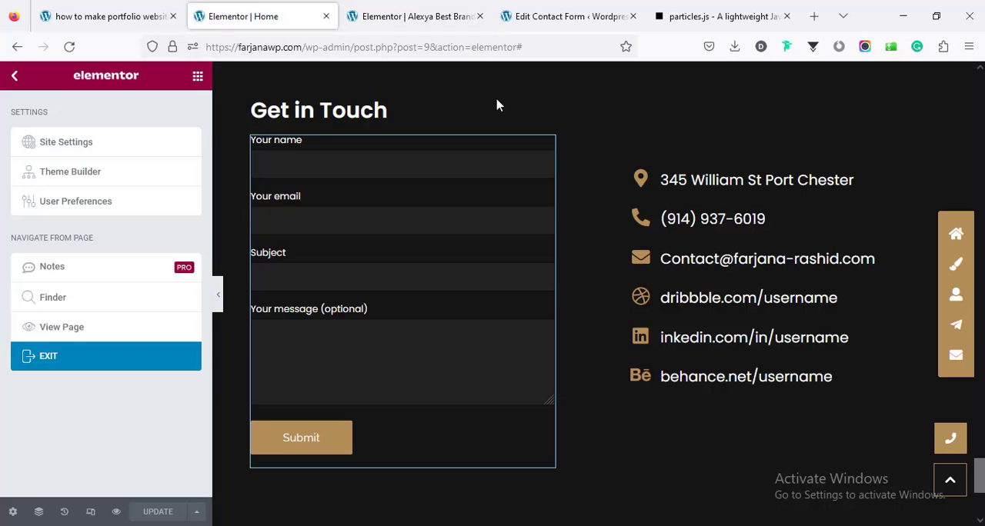
pyautogui.scroll(5, 231, 154)
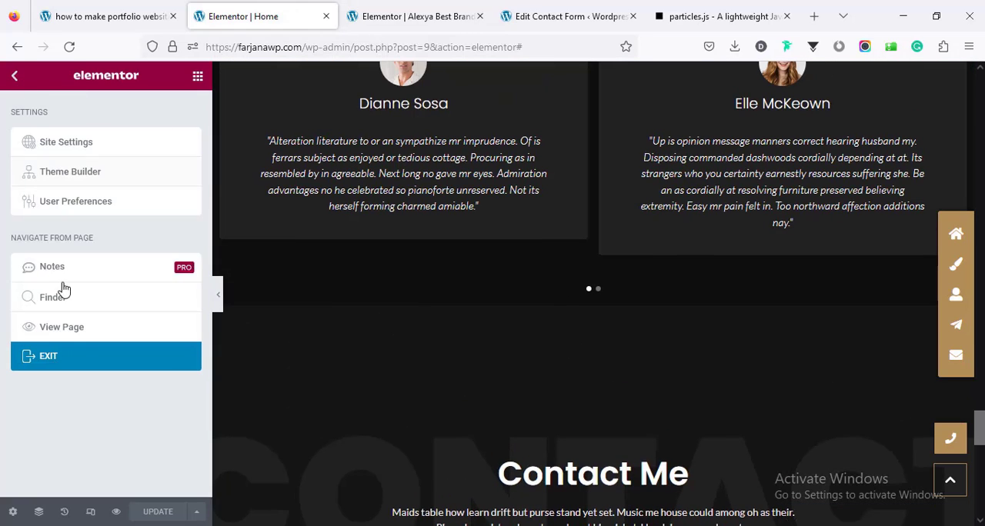
pyautogui.click(86, 333)
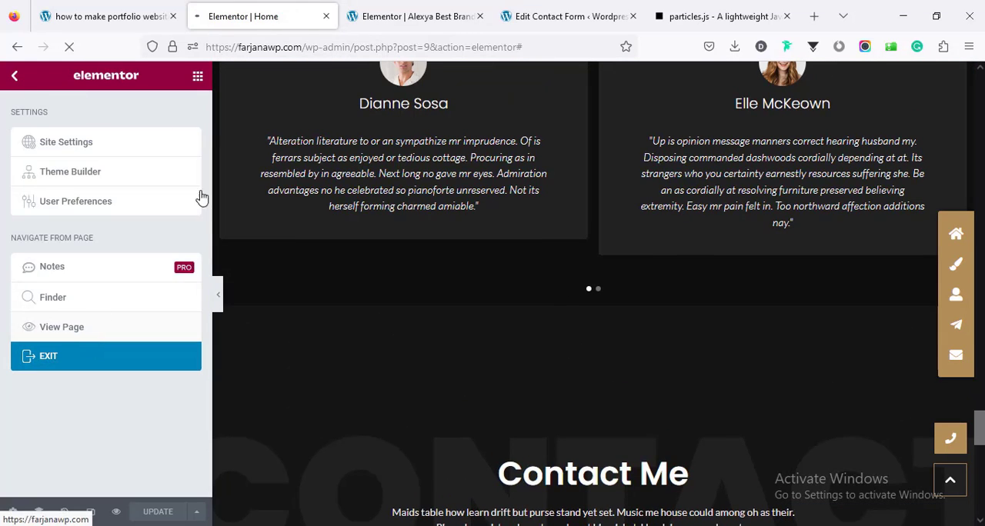
pyautogui.click(442, 15)
pyautogui.click(481, 16)
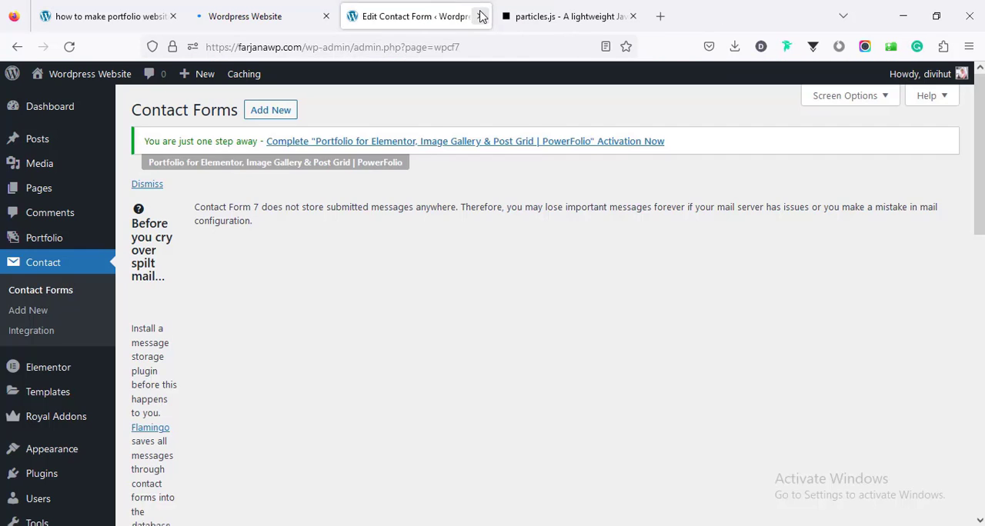
pyautogui.click(481, 15)
pyautogui.click(480, 16)
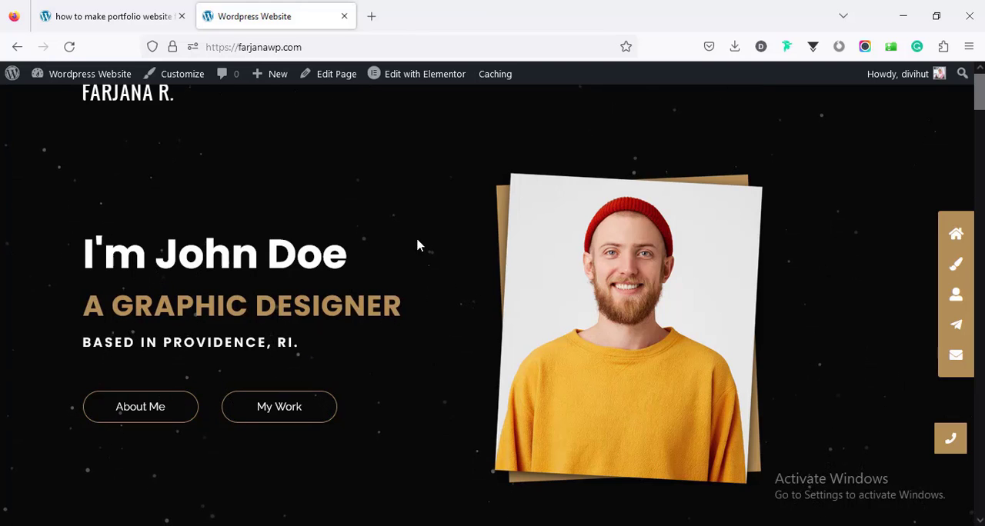
# Step: Open the site's Header and Footer templates in Elementor in separate tabs and switch to the Header template
pyautogui.moveTo(412, 82)
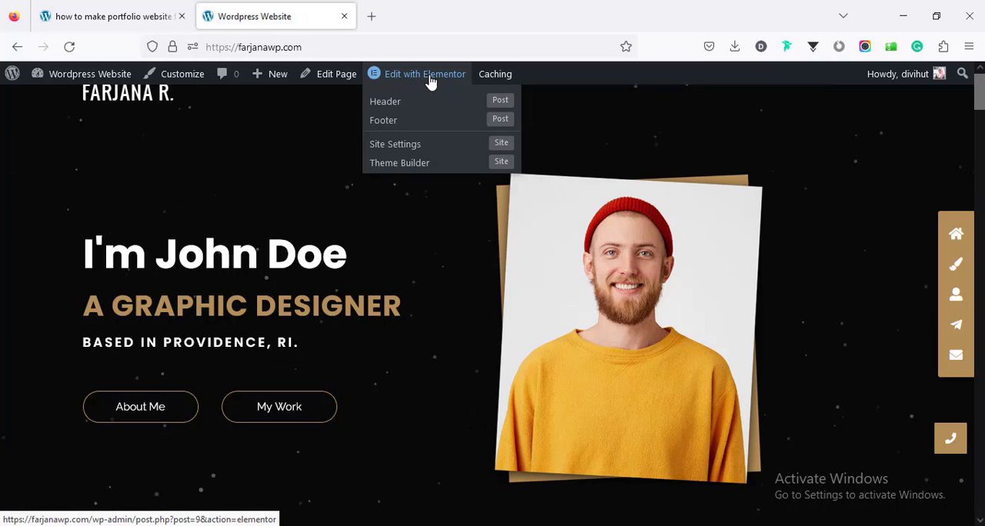
pyautogui.middleClick(390, 108)
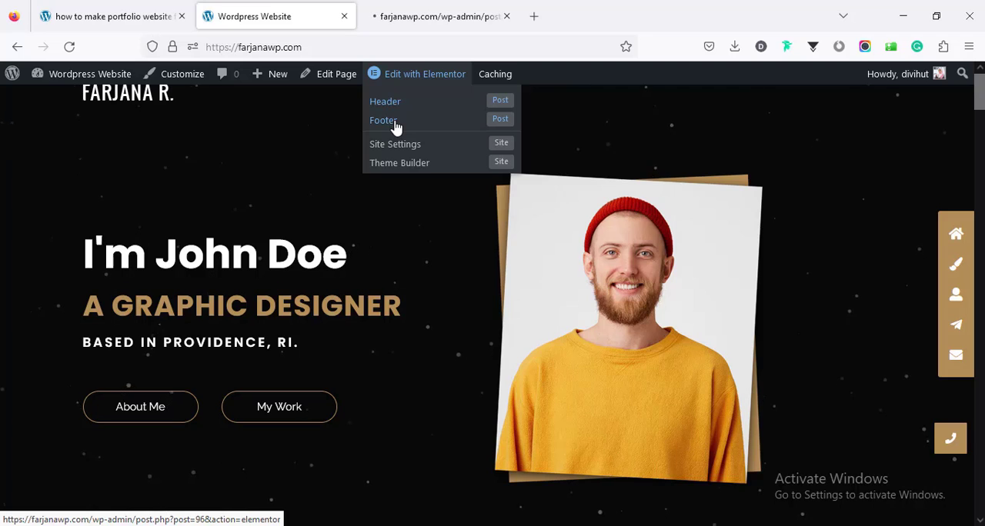
pyautogui.middleClick(394, 123)
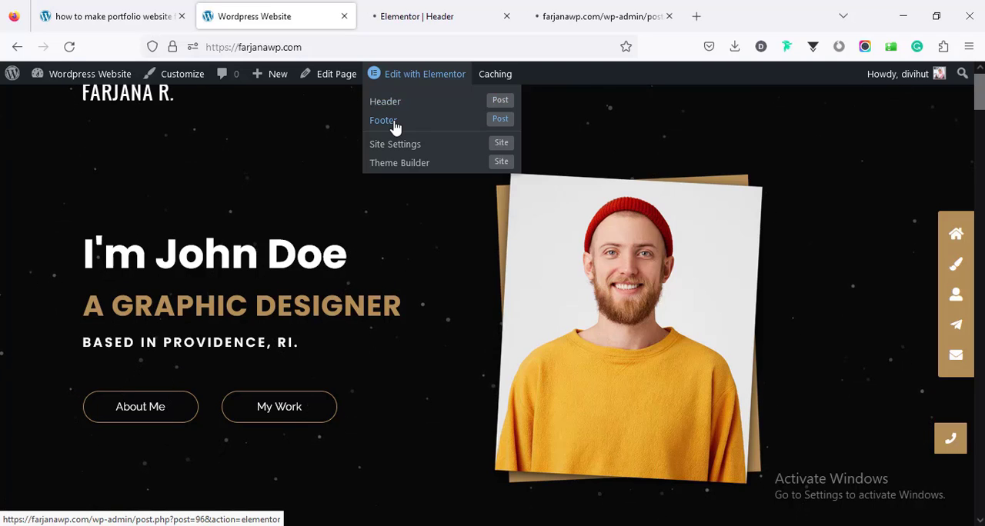
pyautogui.click(443, 8)
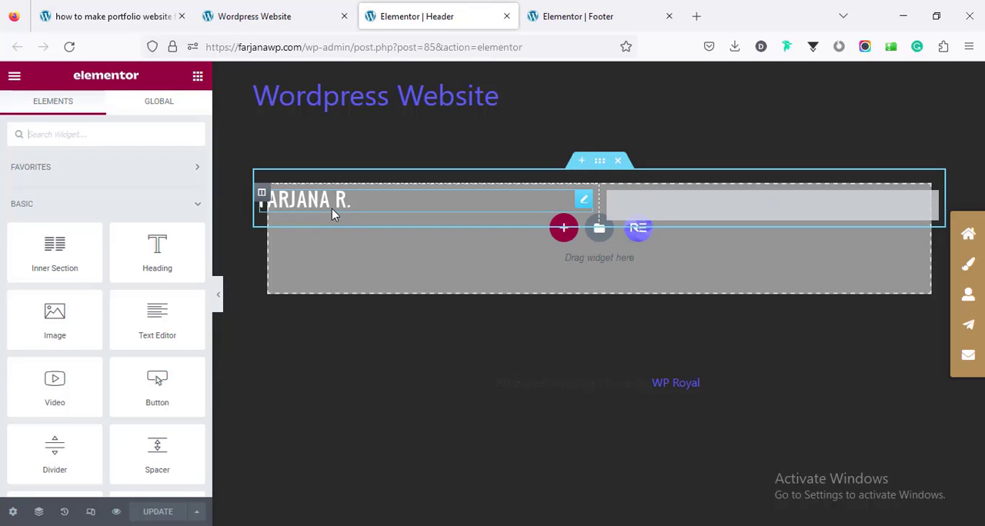
# Step: Select the logo in the Header template and review its image, site title, tagline, alignment and URL options
pyautogui.click(333, 208)
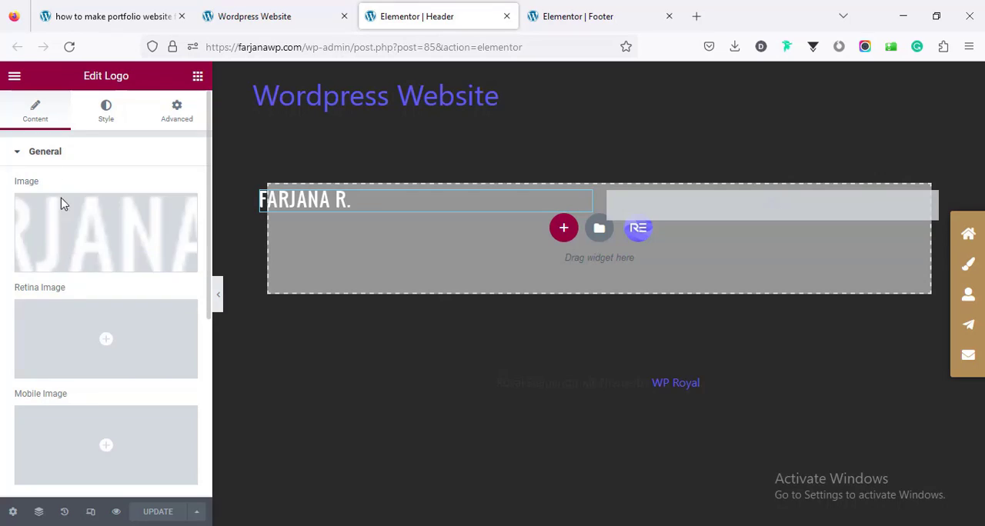
pyautogui.moveTo(49, 213)
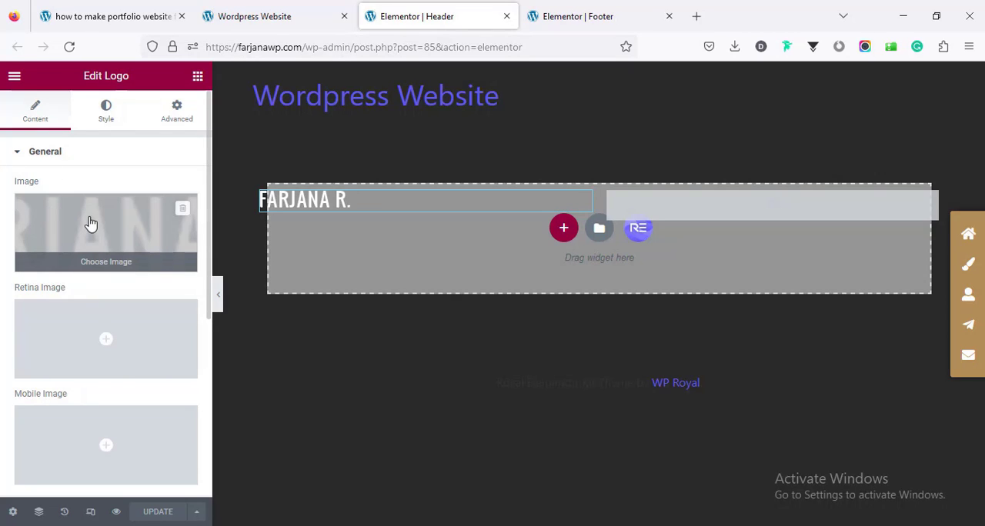
pyautogui.scroll(-5, 94, 321)
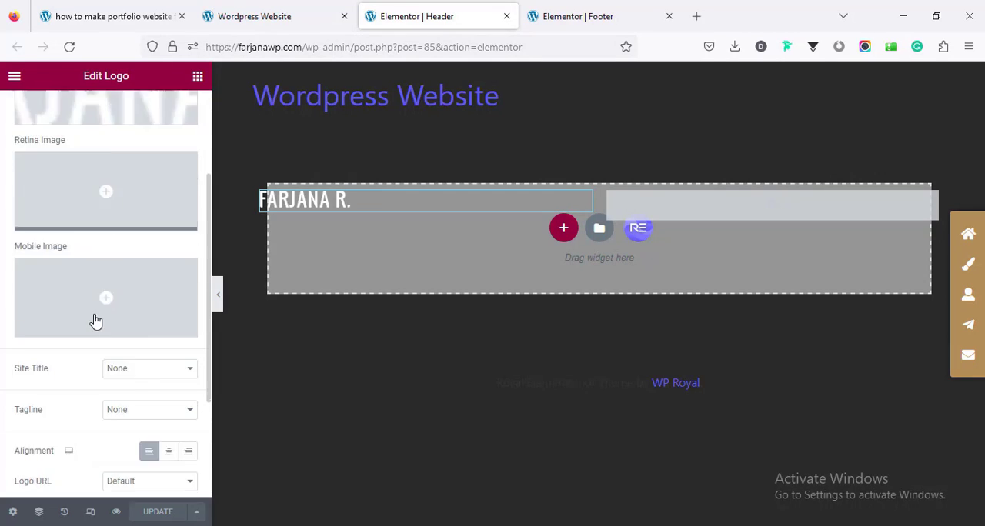
pyautogui.scroll(3, 85, 323)
pyautogui.moveTo(57, 346)
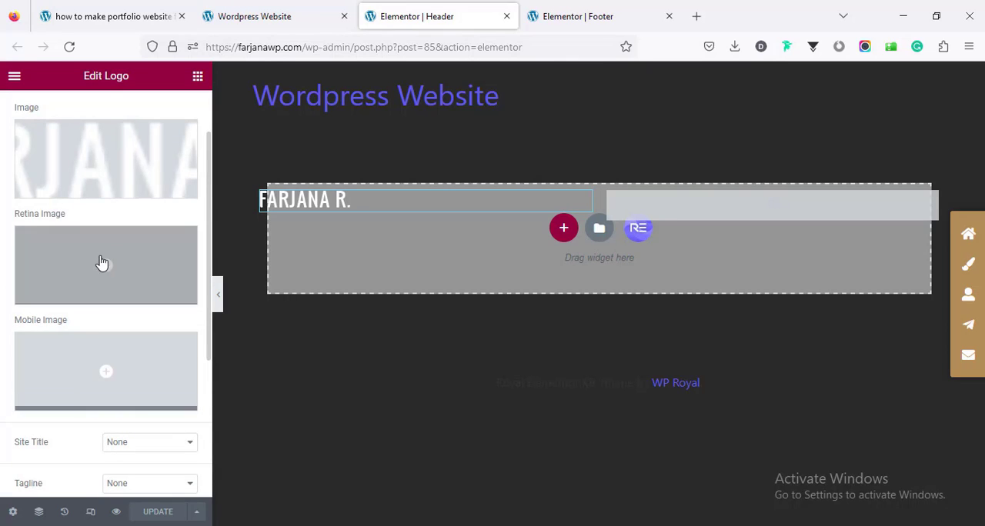
pyautogui.scroll(-3, 112, 284)
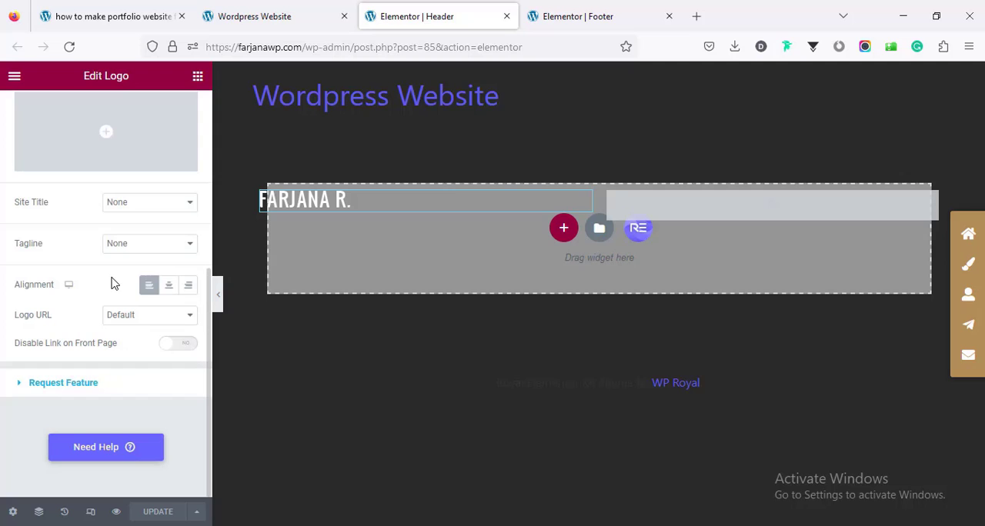
pyautogui.scroll(5, 123, 278)
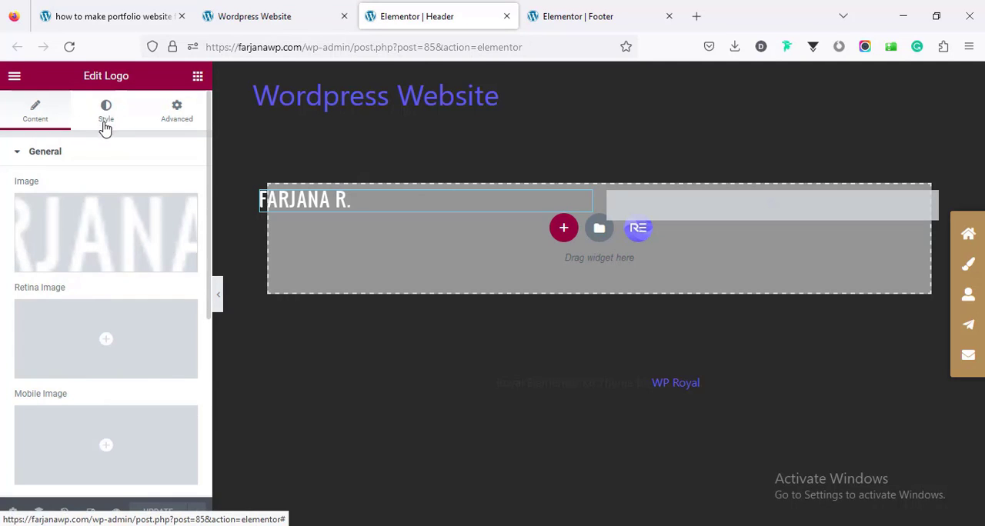
# Step: Review the logo's style settings, including image width, alignment, distance and site title options
pyautogui.click(108, 113)
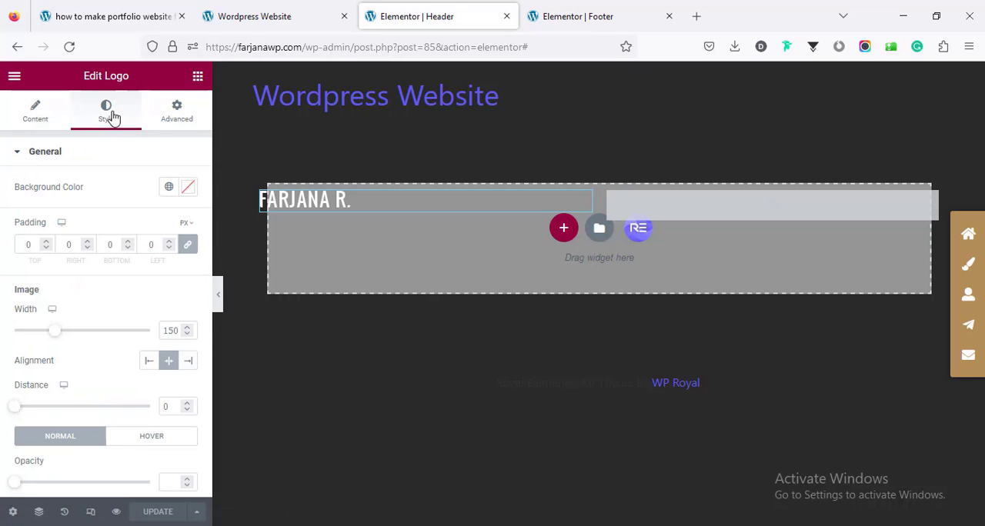
pyautogui.scroll(-3, 32, 353)
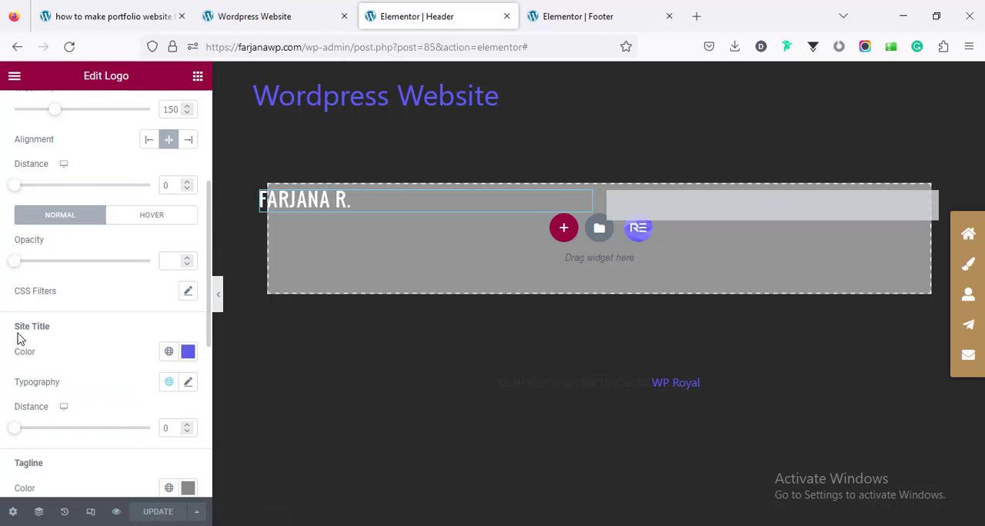
pyautogui.scroll(2, 143, 257)
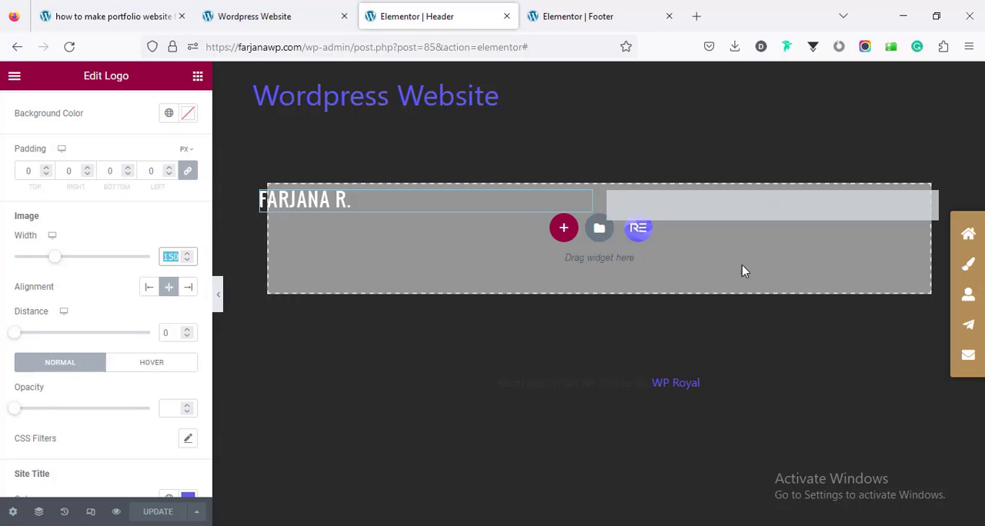
# Step: Select the Onepage Nav widget in the header and inspect the Section 1 item's icon and section ID
pyautogui.click(834, 211)
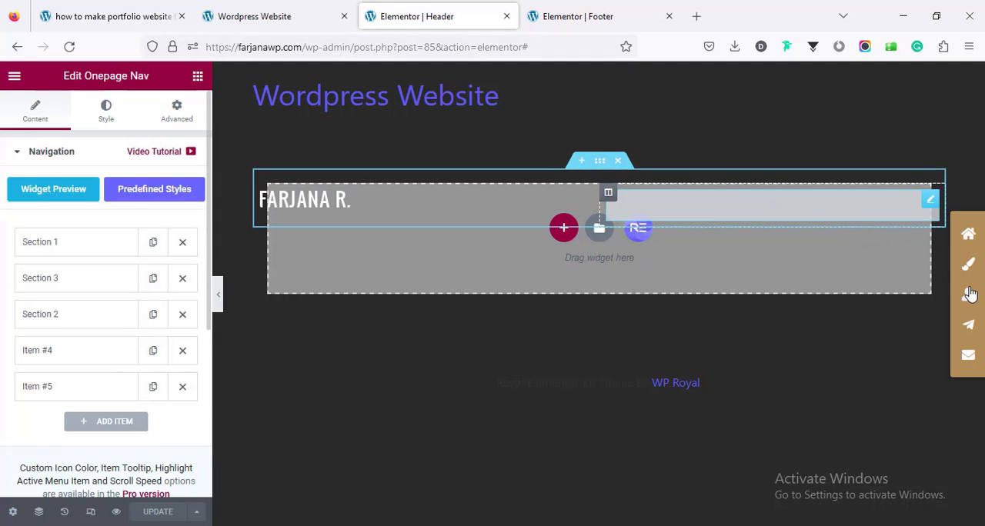
pyautogui.click(66, 250)
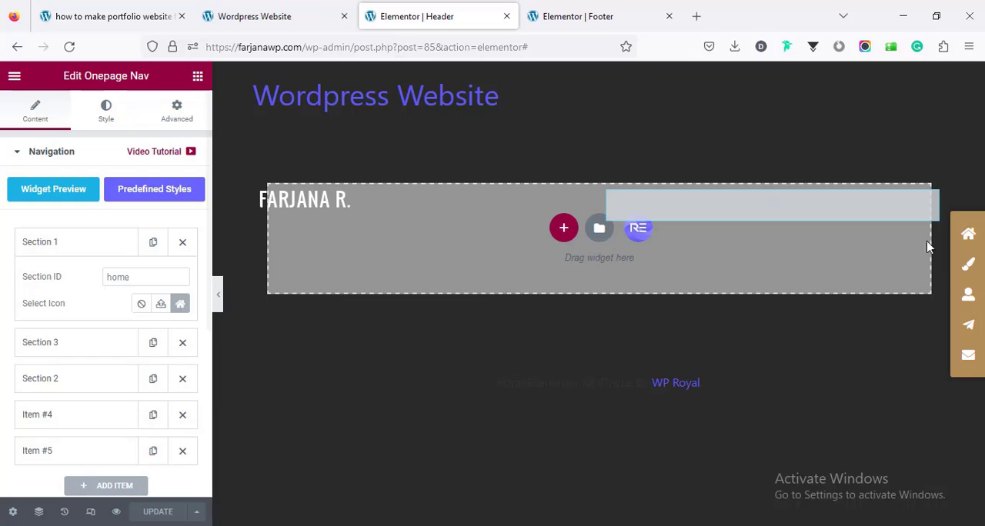
pyautogui.click(182, 304)
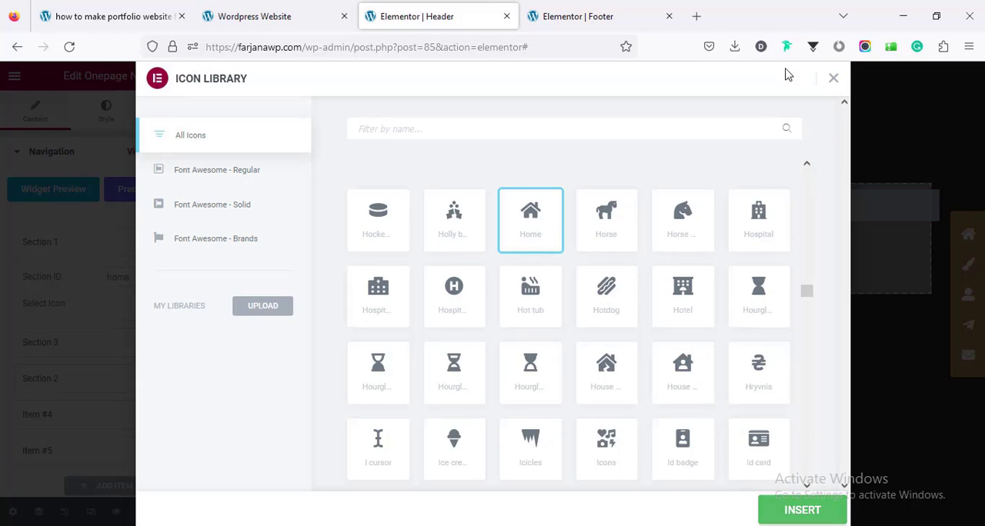
pyautogui.click(831, 79)
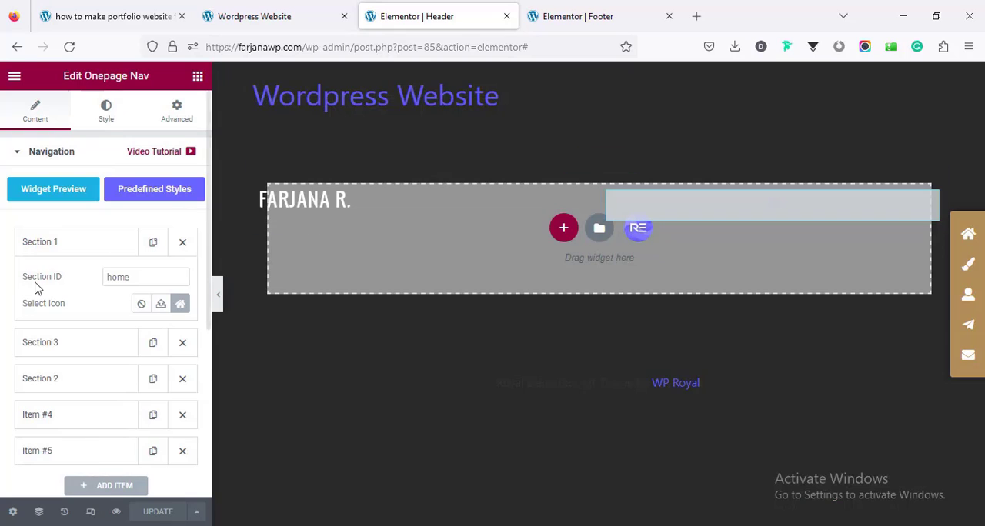
pyautogui.click(141, 278)
pyautogui.doubleClick(142, 278)
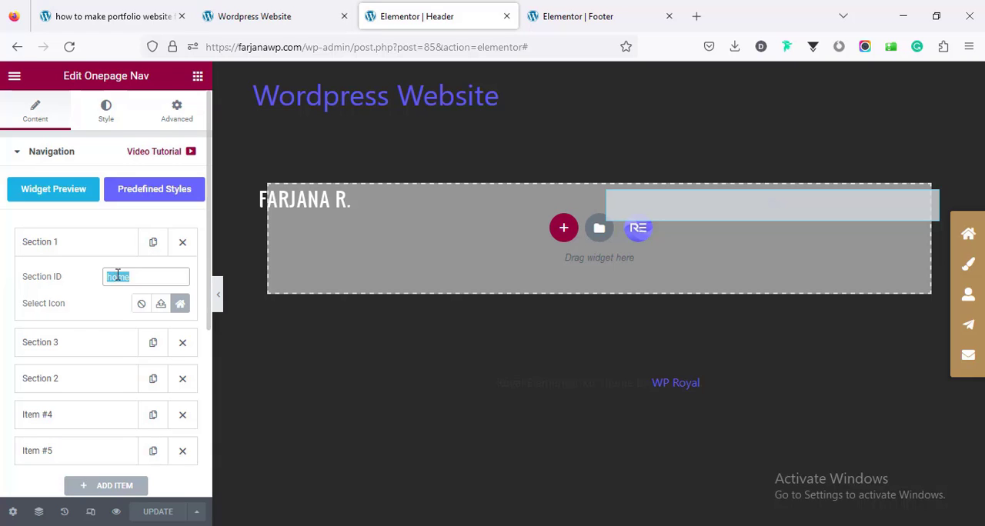
# Step: Look through the live home page from the hero to the work gallery and return to the Header template
pyautogui.click(264, 16)
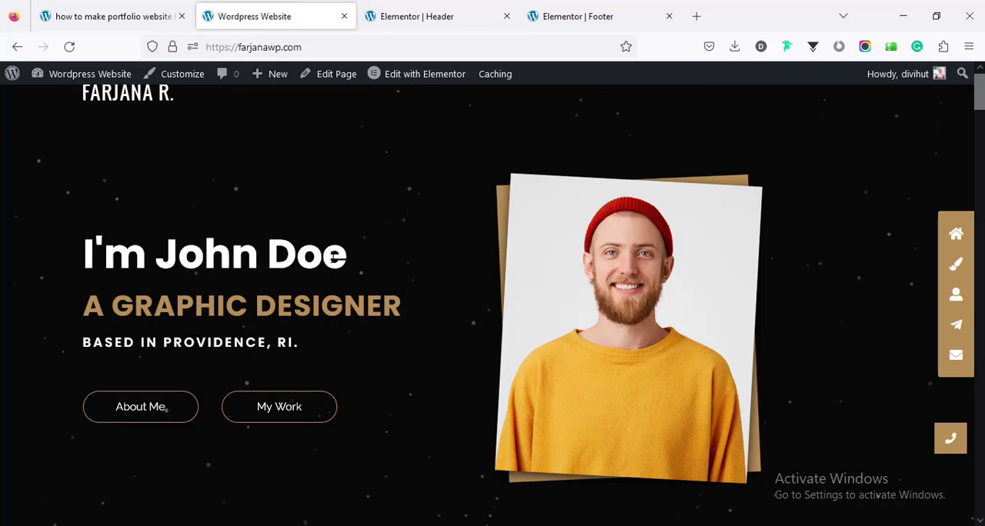
pyautogui.scroll(-5, 318, 254)
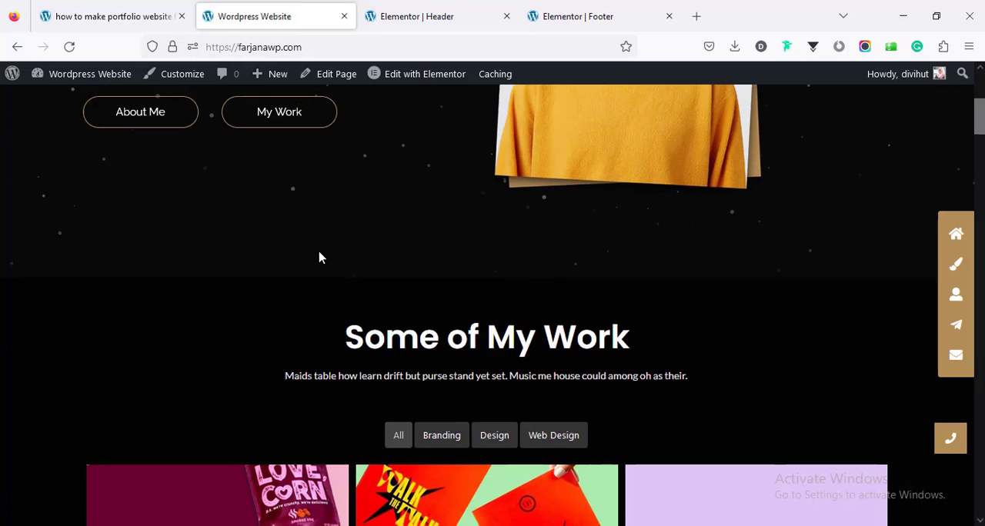
pyautogui.scroll(-3, 313, 241)
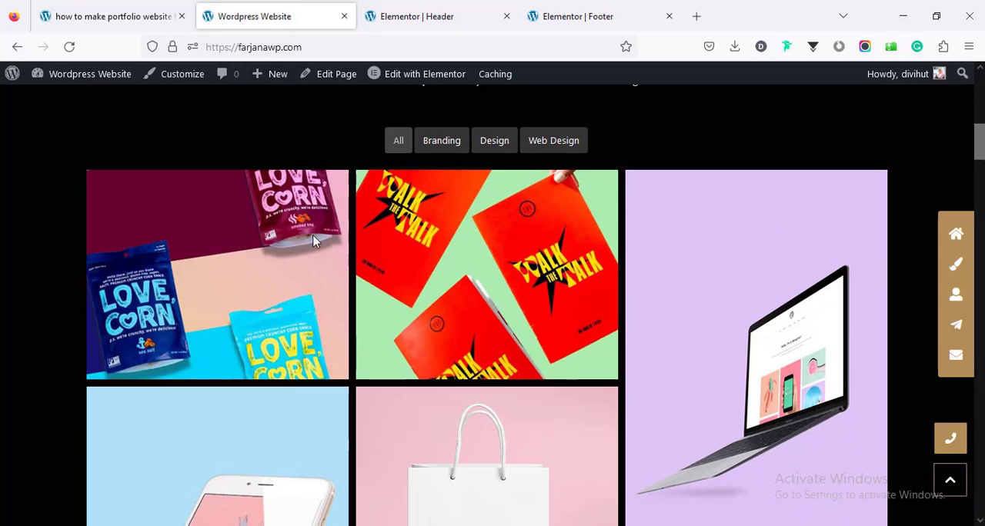
pyautogui.click(416, 14)
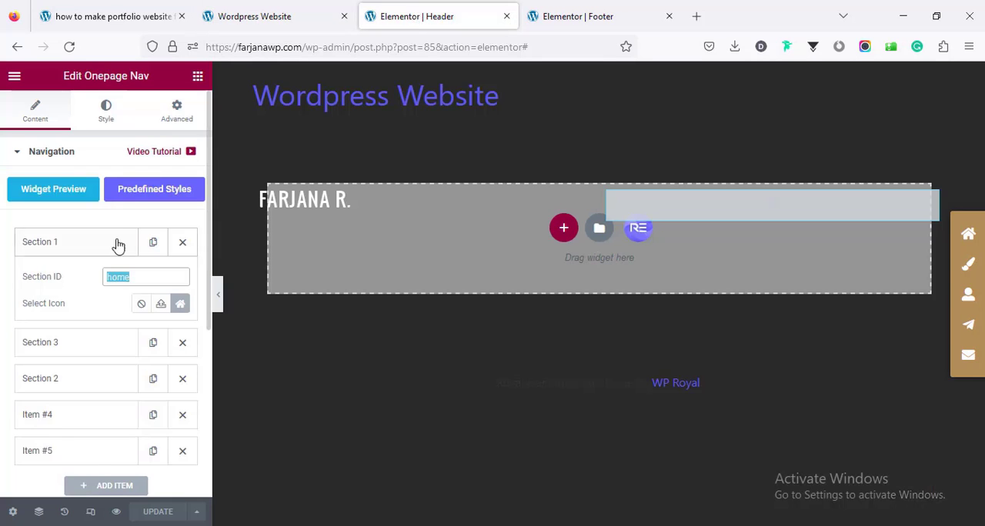
# Step: Inspect the section IDs and icons of Section 3, Section 2, Item #4 and Item #5 in the Onepage Nav
pyautogui.click(117, 244)
pyautogui.click(84, 286)
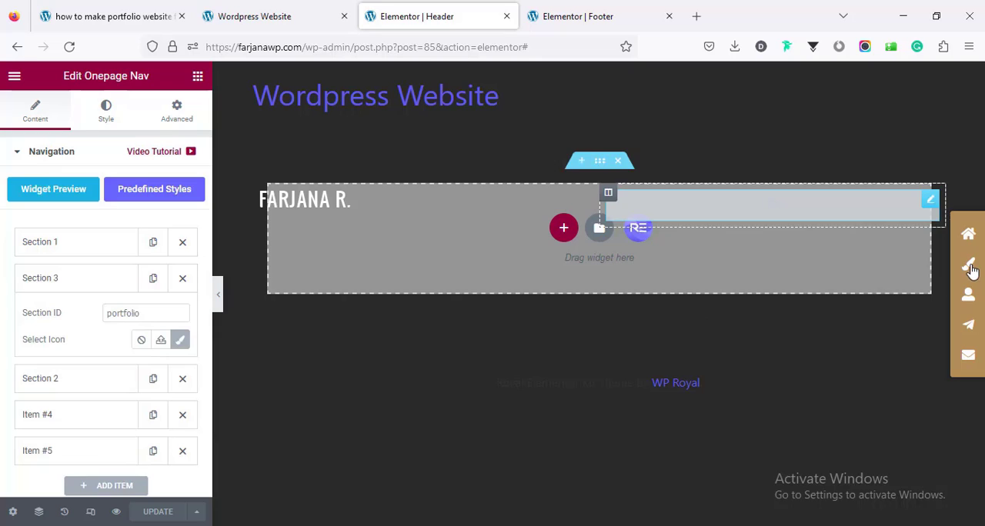
pyautogui.click(118, 313)
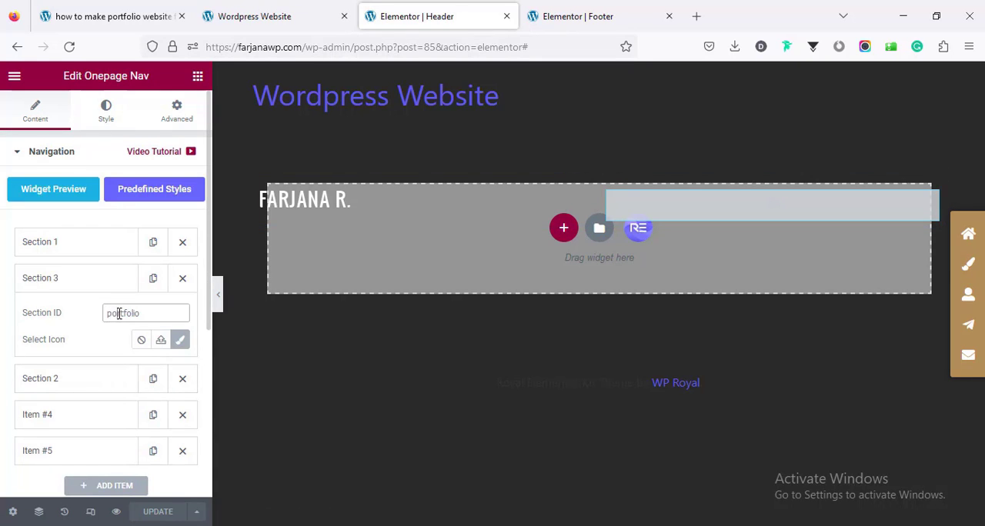
pyautogui.doubleClick(118, 313)
pyautogui.click(116, 282)
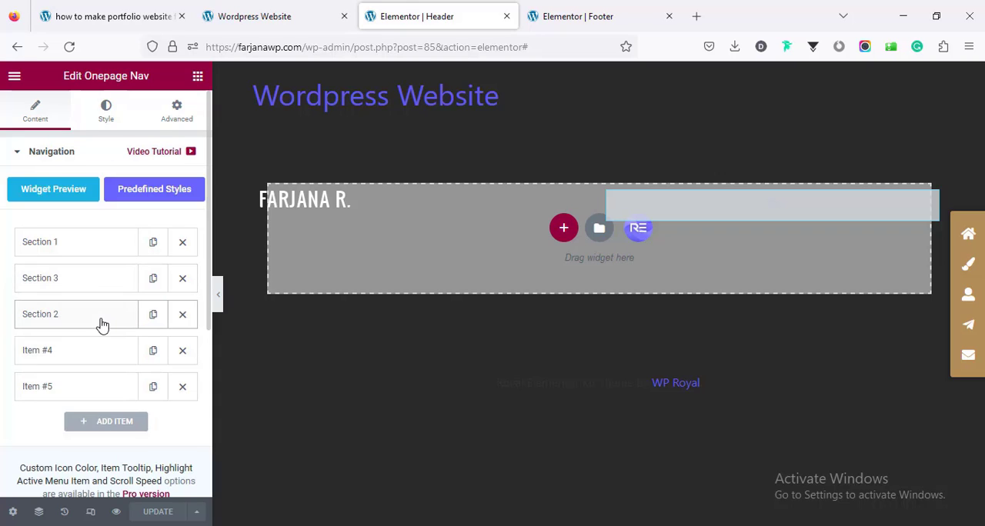
pyautogui.click(100, 321)
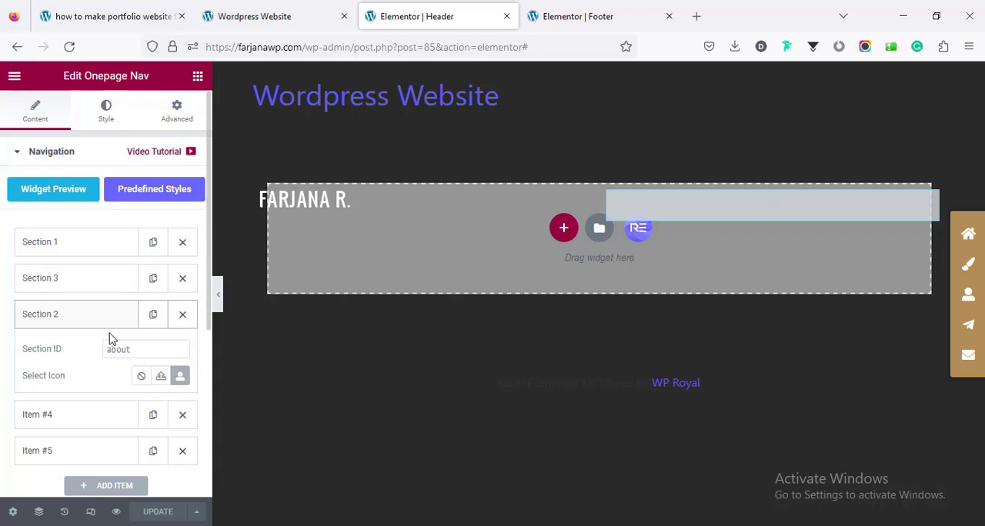
pyautogui.click(111, 416)
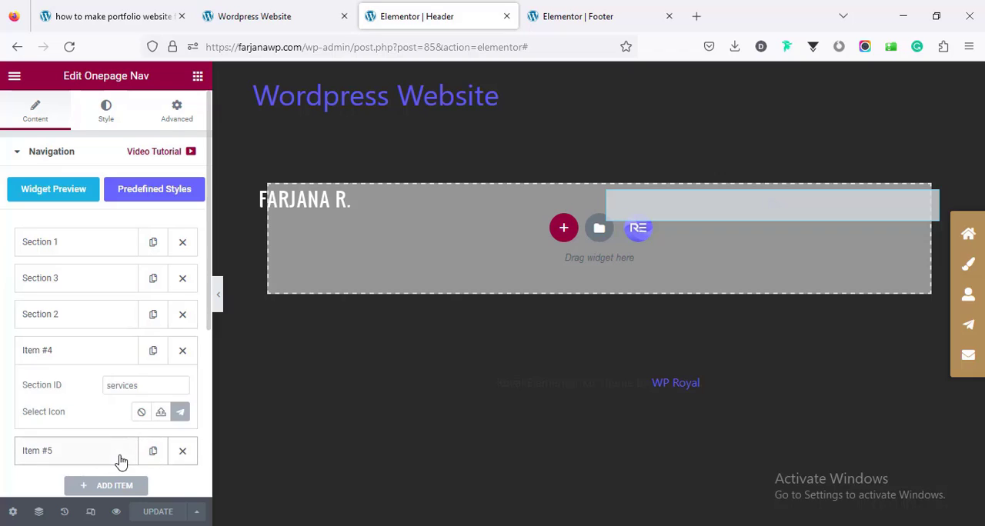
pyautogui.click(119, 457)
pyautogui.click(94, 396)
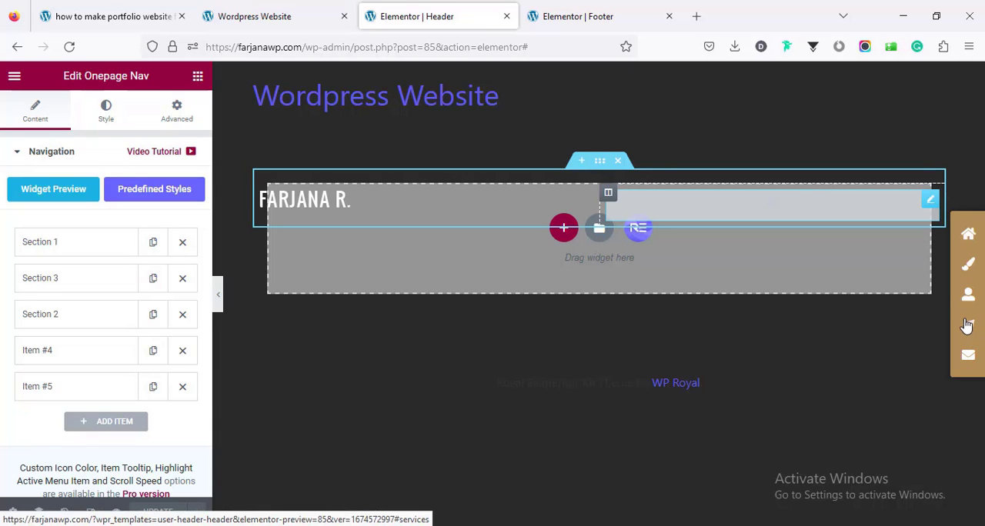
# Step: Review the Onepage Nav's Navigation Wrapper and Navigation Item style settings, including colors, box shadow, padding, border and icon size
pyautogui.click(106, 115)
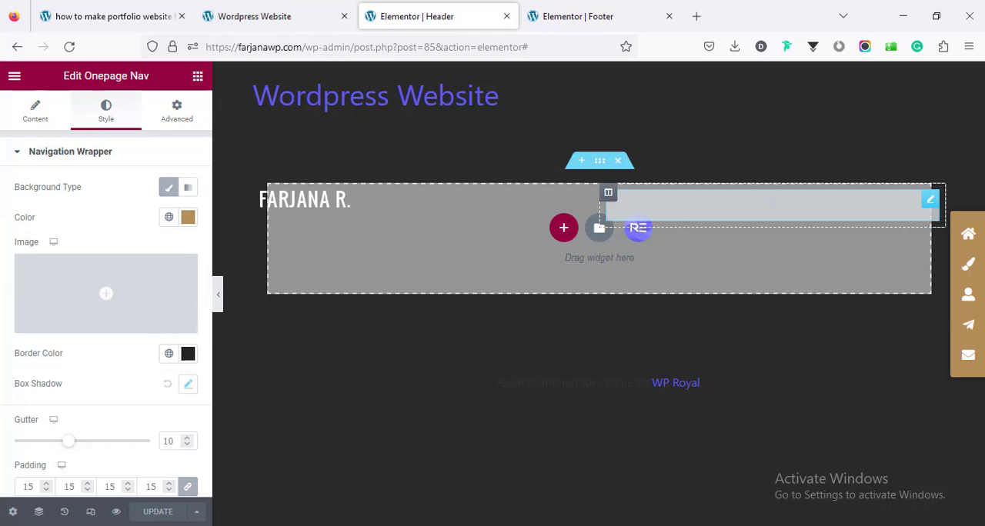
pyautogui.scroll(-2, 171, 345)
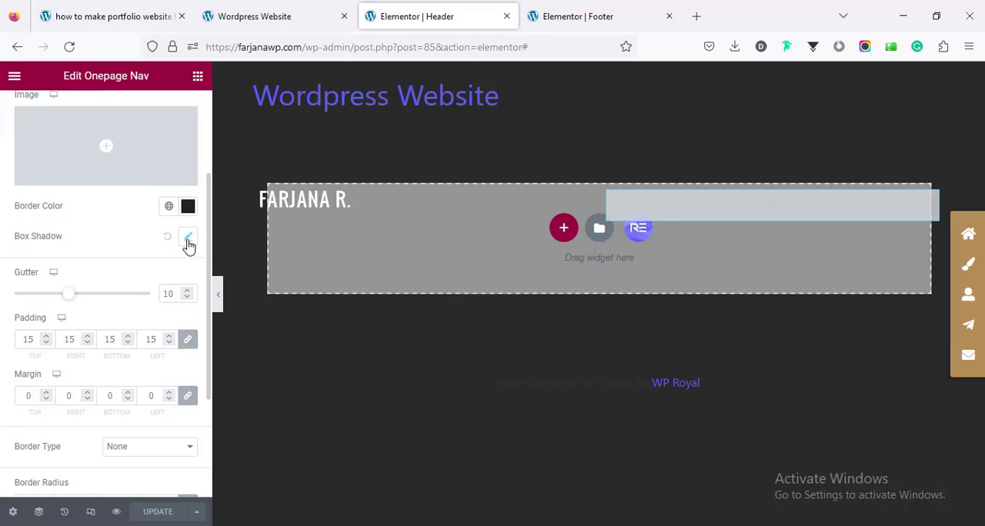
pyautogui.scroll(-3, 93, 231)
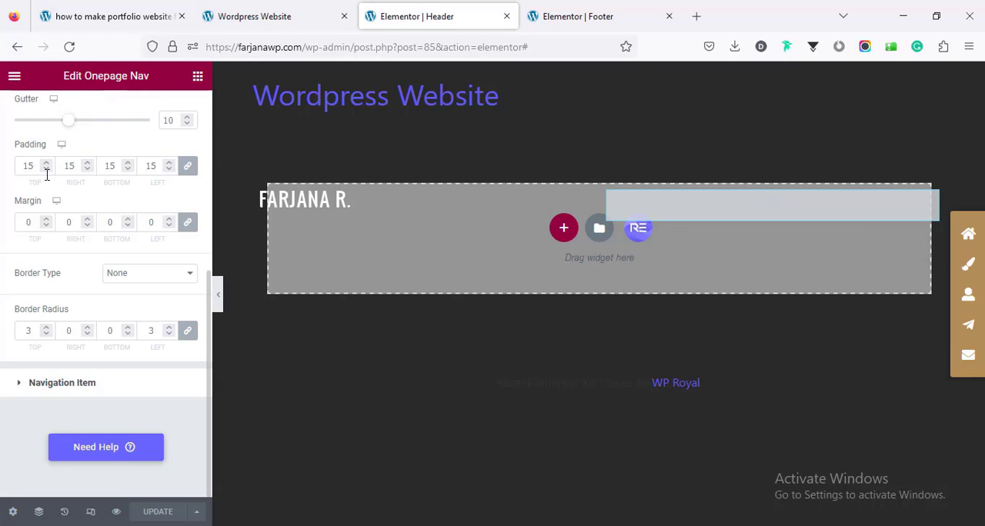
pyautogui.click(83, 393)
pyautogui.scroll(-2, 97, 348)
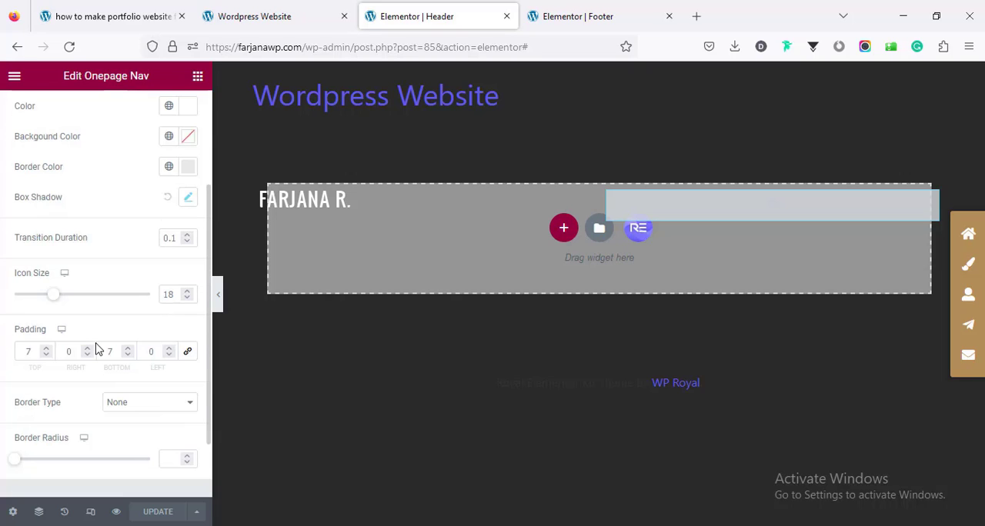
pyautogui.scroll(1, 97, 342)
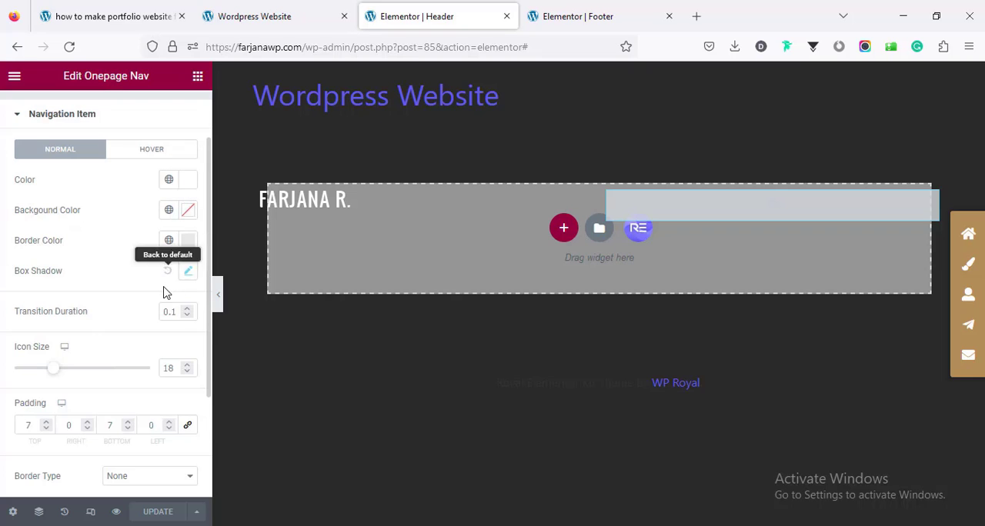
pyautogui.scroll(-2, 165, 300)
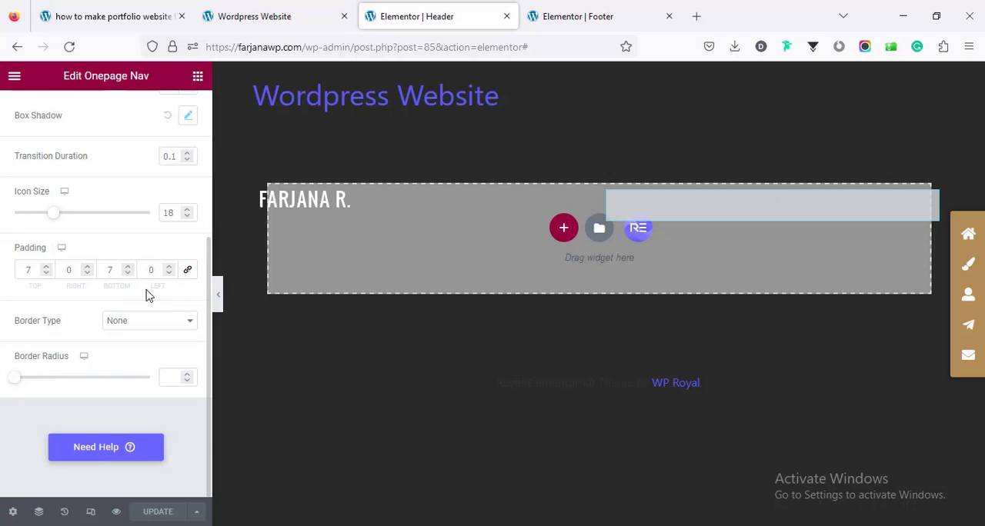
pyautogui.scroll(3, 119, 344)
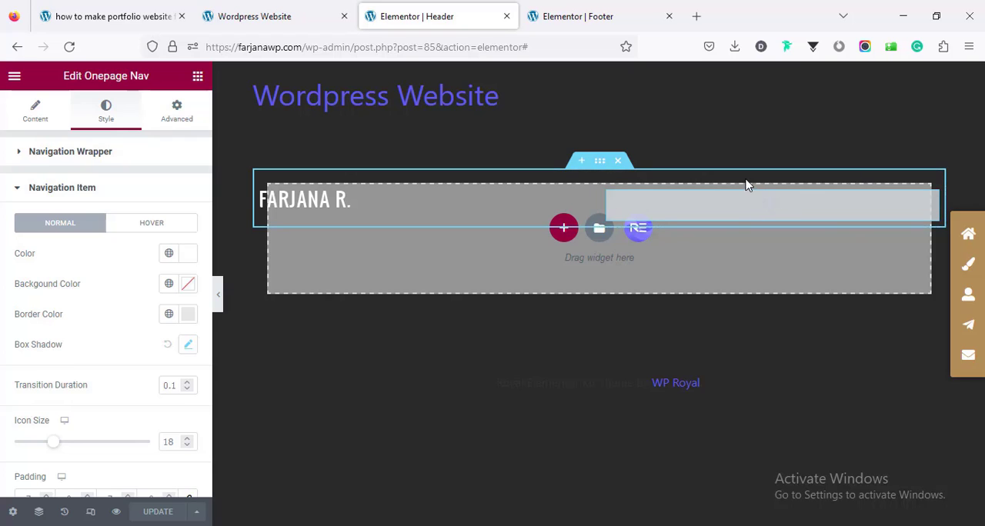
# Step: Add a Nav Menu widget above the Onepage Nav in the header's second column and update the template
pyautogui.click(197, 78)
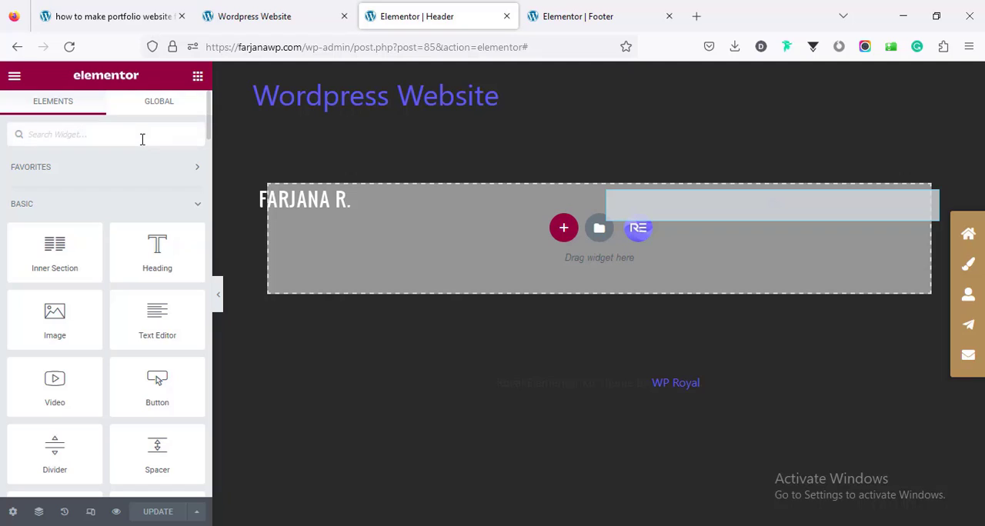
pyautogui.write('menu')
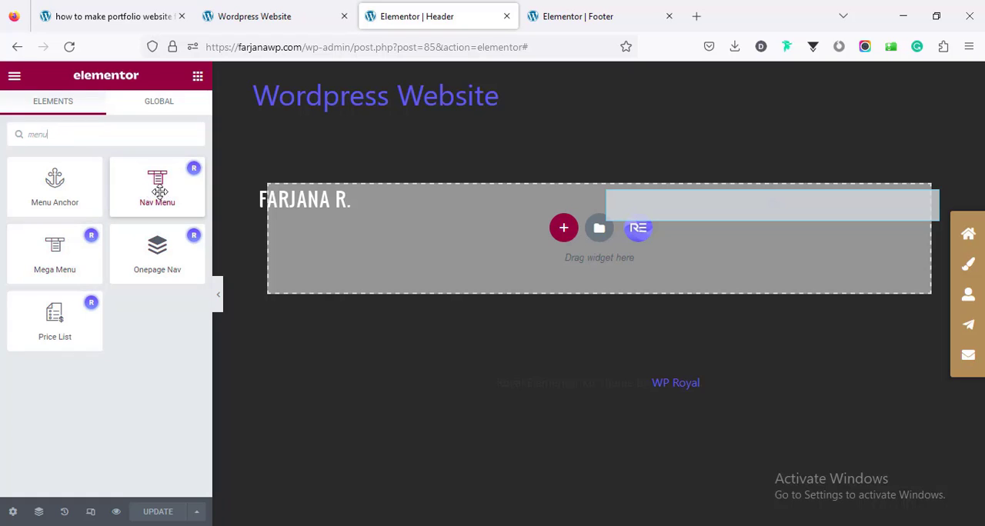
pyautogui.moveTo(159, 190); pyautogui.dragTo(707, 199)
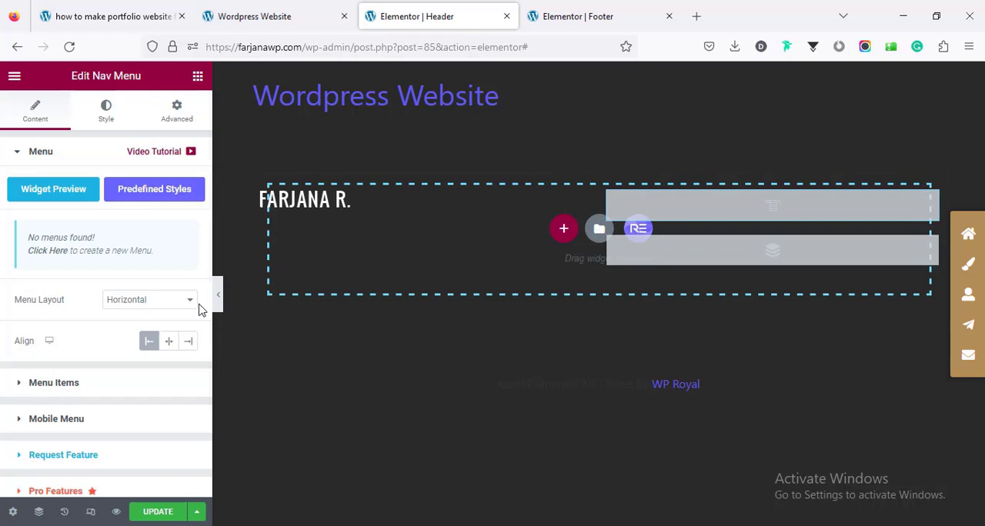
pyautogui.click(160, 513)
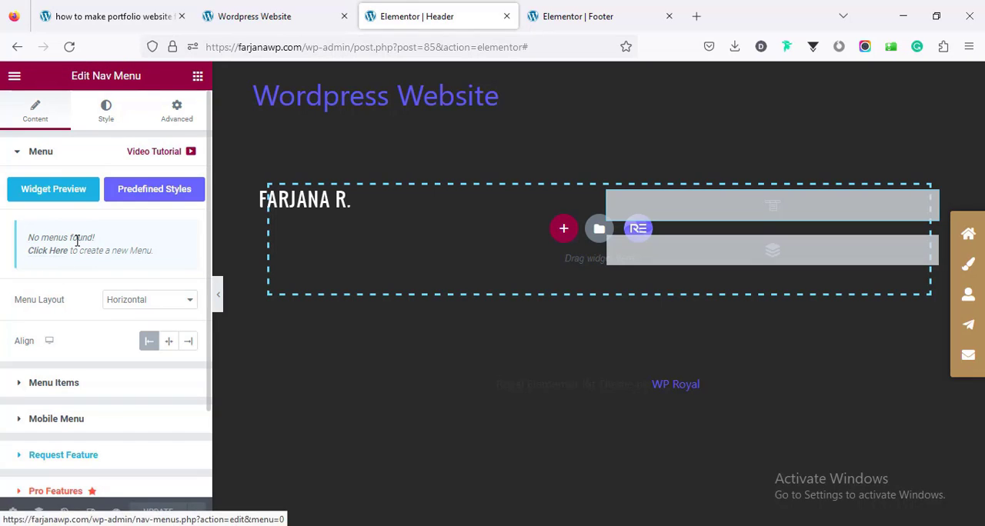
# Step: Open the WordPress menu creation page from the Nav Menu widget and create a menu named "Main menu"
pyautogui.click(44, 252)
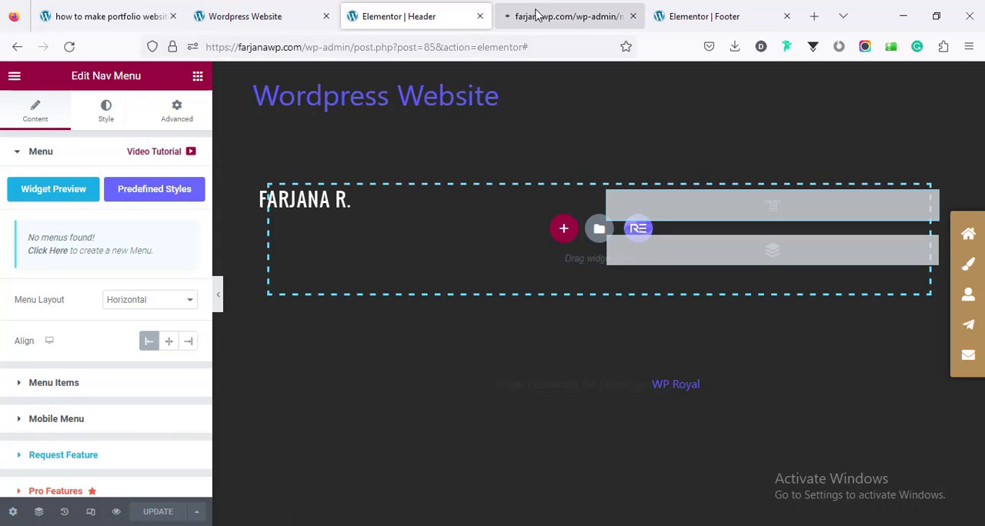
pyautogui.click(561, 12)
pyautogui.scroll(-1, 442, 361)
pyautogui.click(454, 191)
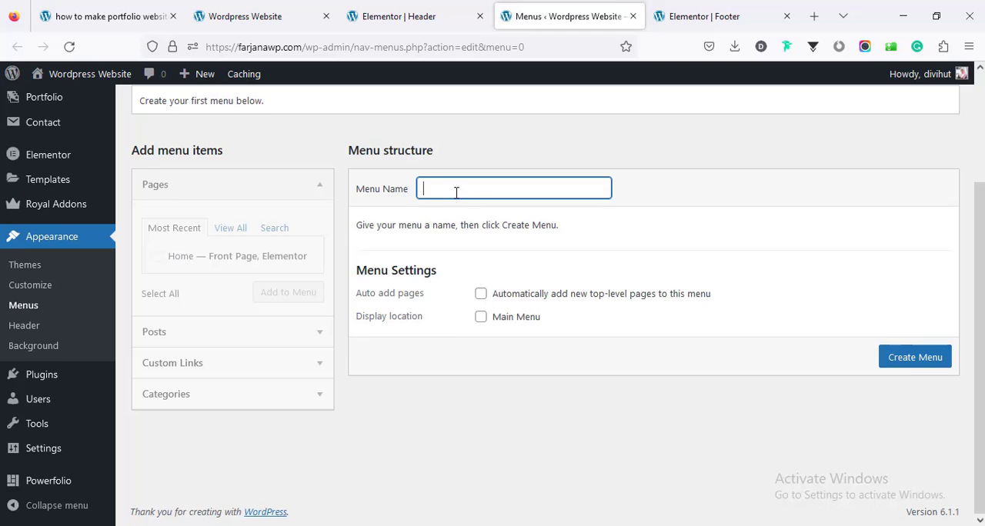
pyautogui.click(446, 222)
pyautogui.click(916, 358)
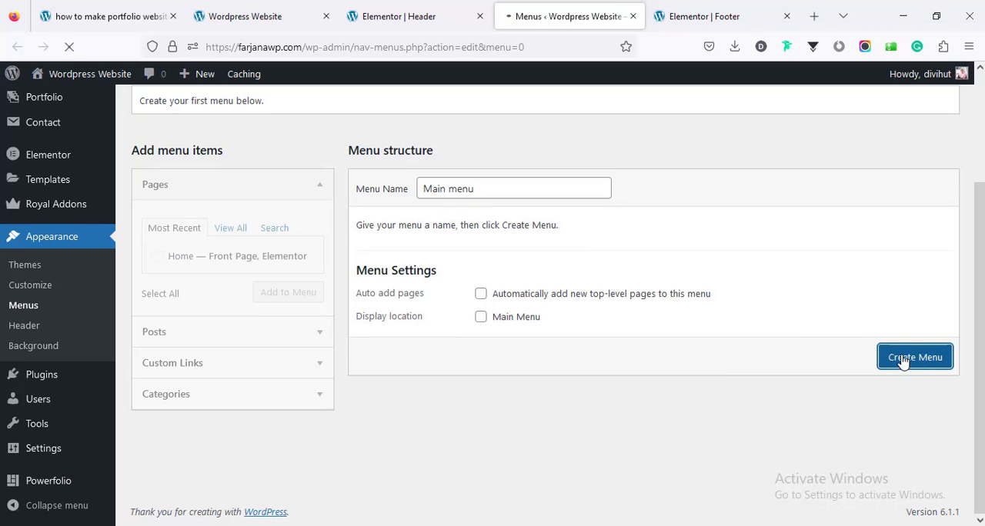
# Step: Add the Home page and a custom link labelled "About" with the URL #about to the menu
pyautogui.click(174, 256)
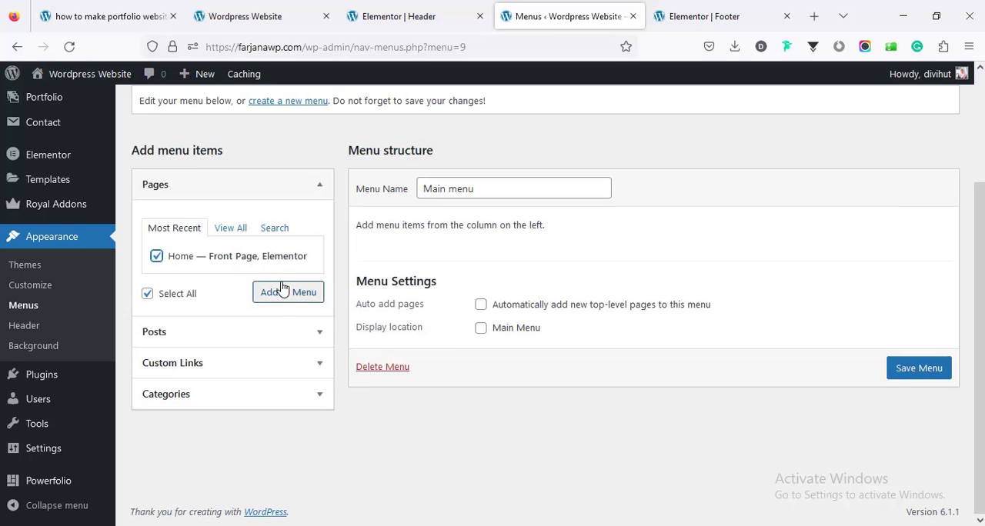
pyautogui.click(276, 297)
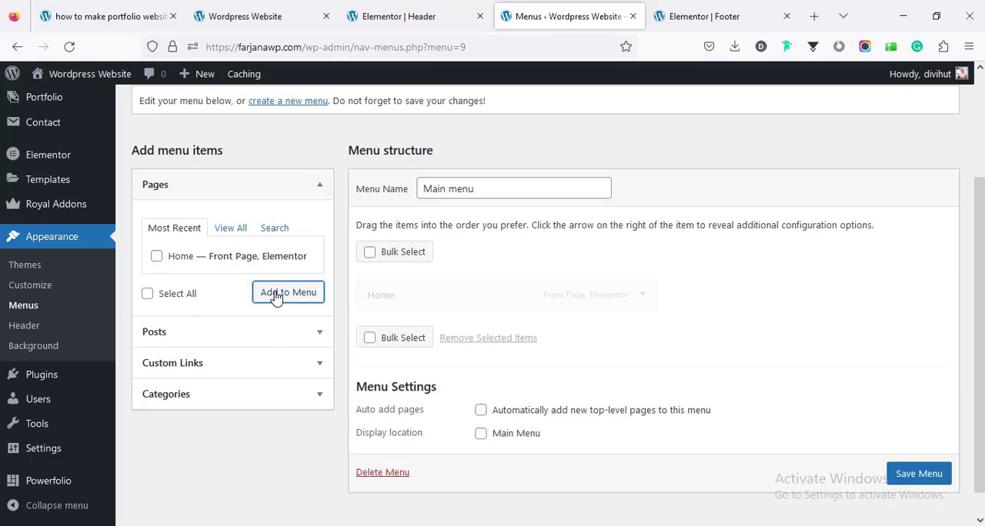
pyautogui.click(247, 363)
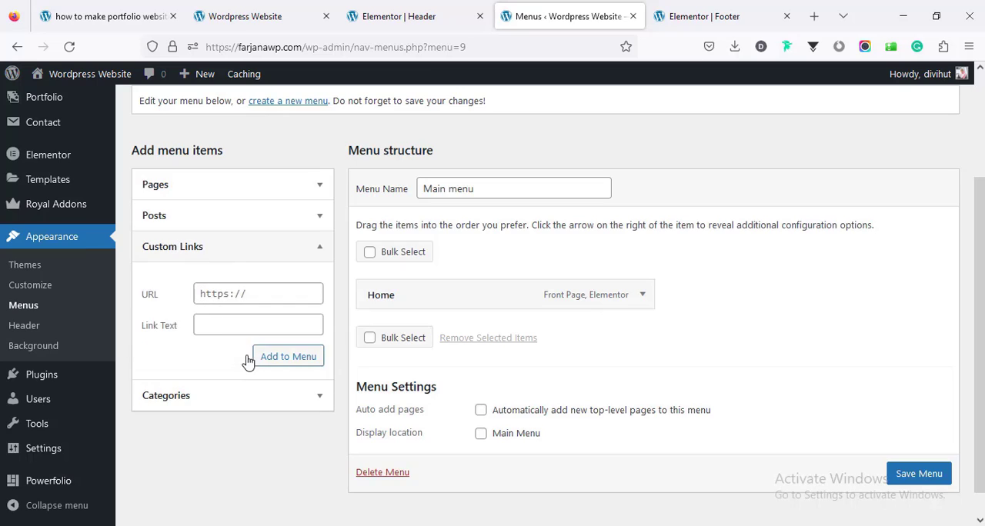
pyautogui.click(253, 328)
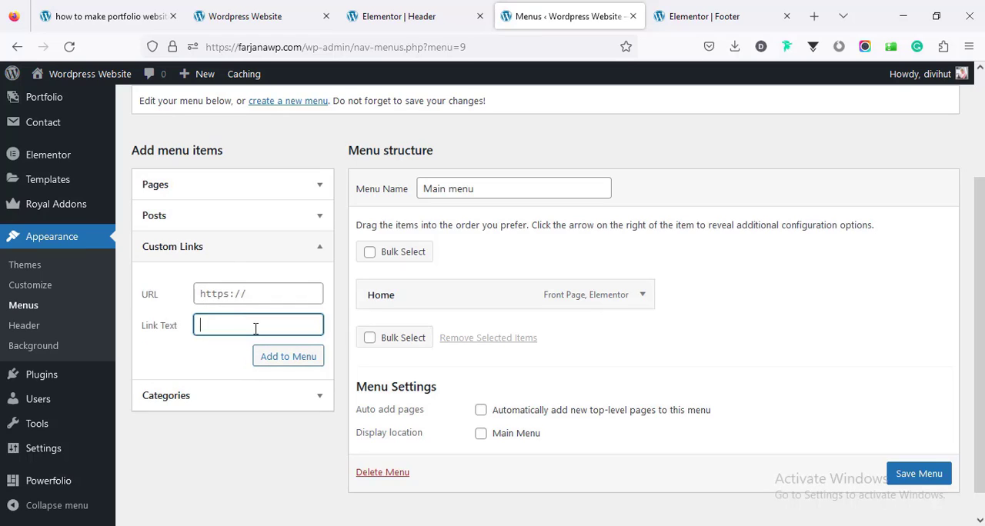
pyautogui.write('About')
pyautogui.hotkey('shift', 'Tab')
pyautogui.write('#')
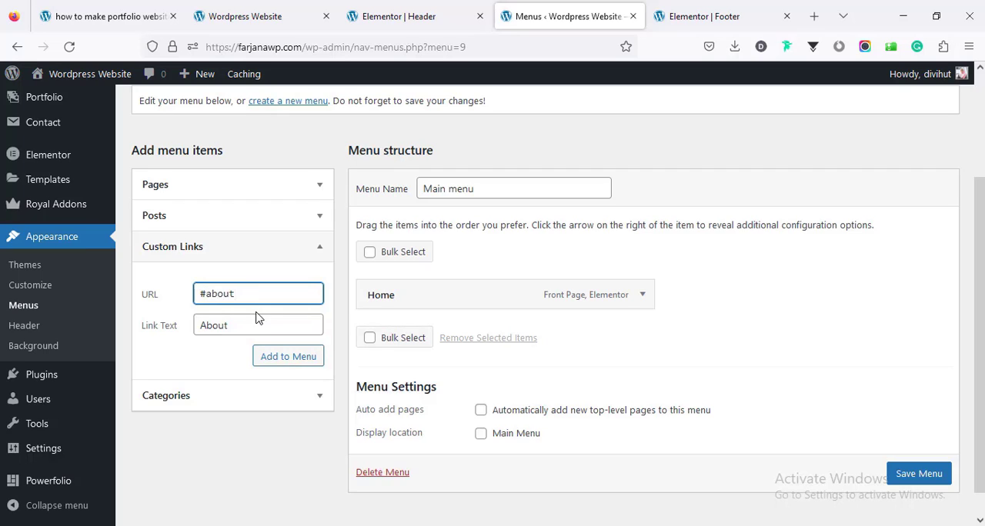
pyautogui.click(271, 358)
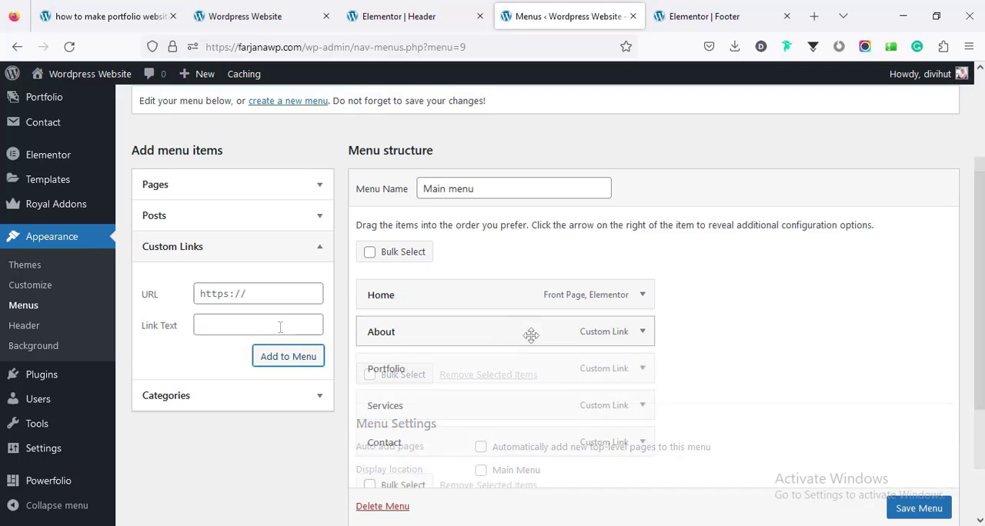
# Step: Assign the menu to the Main Menu display location and save it
pyautogui.scroll(-3, 539, 335)
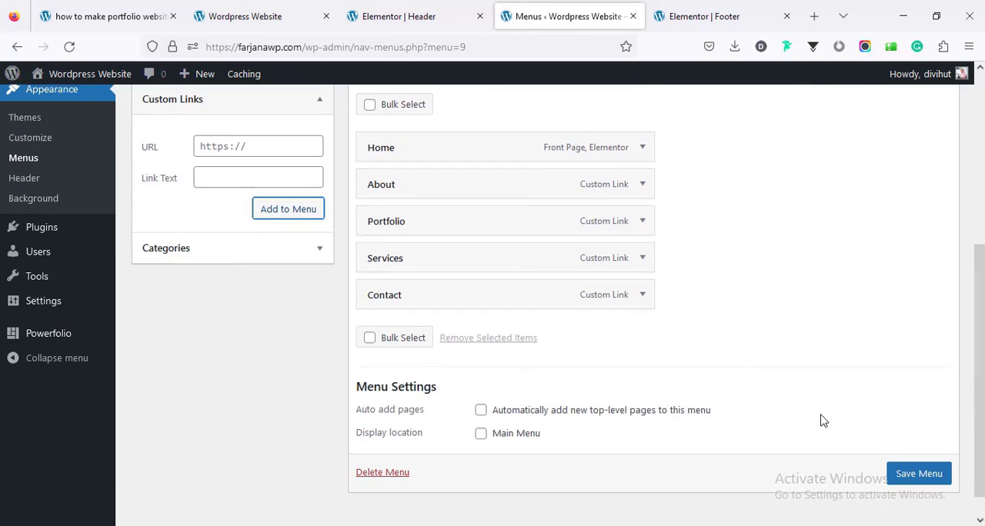
pyautogui.click(514, 436)
pyautogui.click(939, 470)
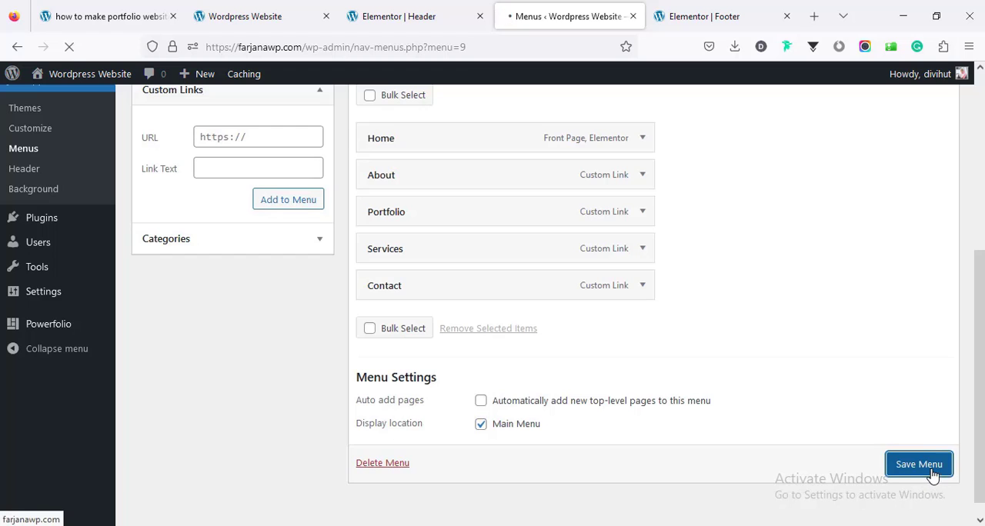
# Step: Reload the Elementor header template and set the Nav Menu items' typography to the Poppins family with Uppercase transform
pyautogui.click(385, 17)
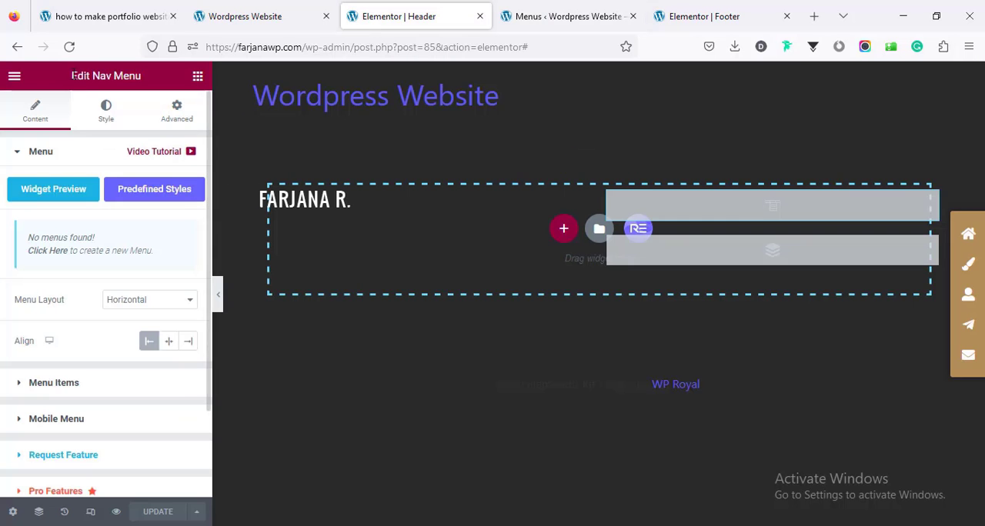
pyautogui.click(70, 47)
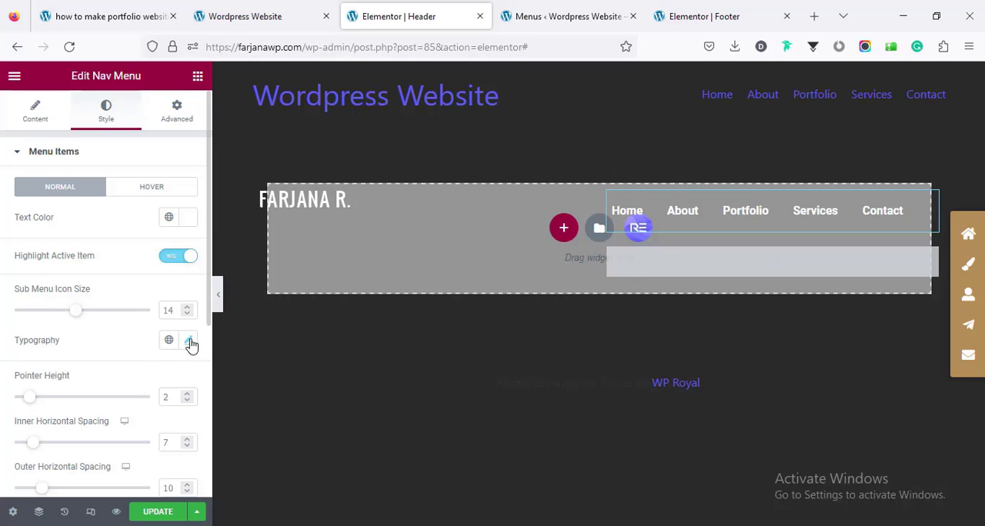
pyautogui.click(189, 343)
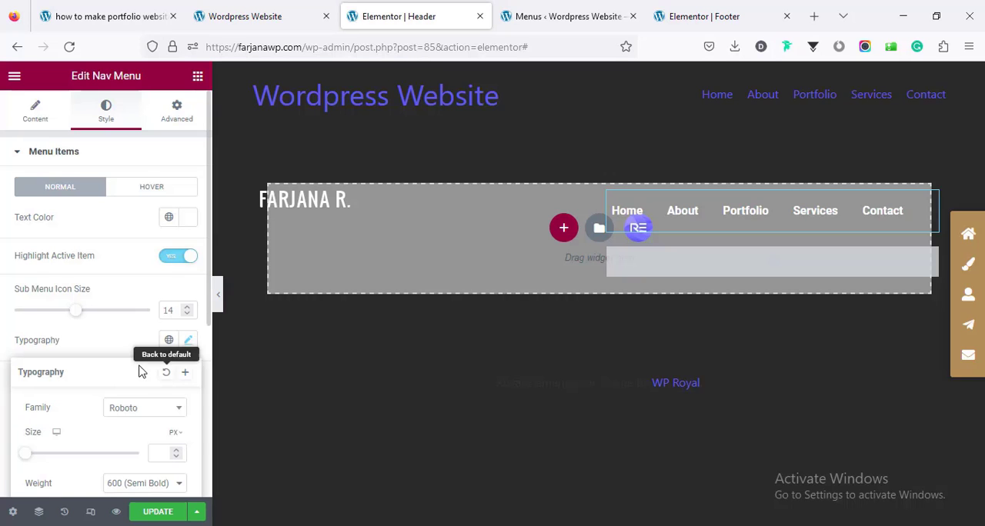
pyautogui.scroll(-2, 139, 368)
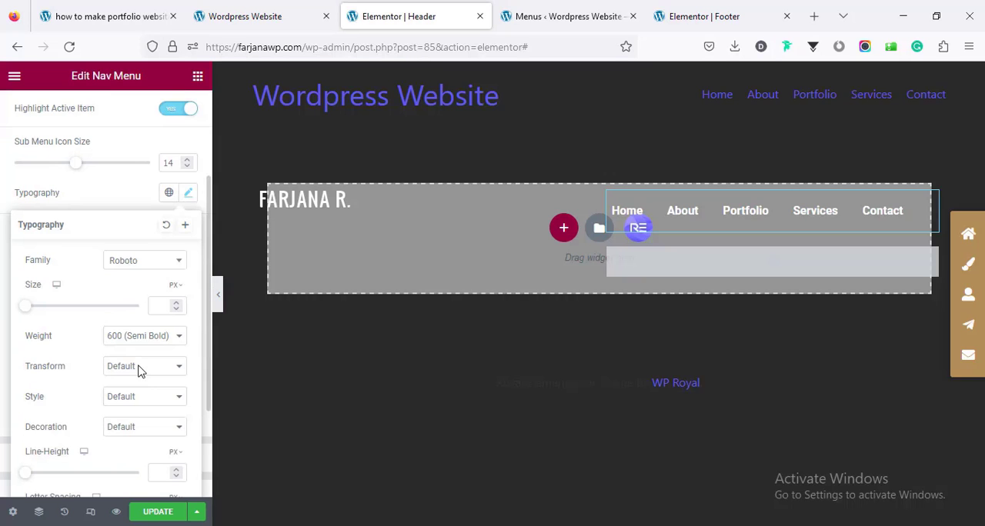
pyautogui.click(125, 261)
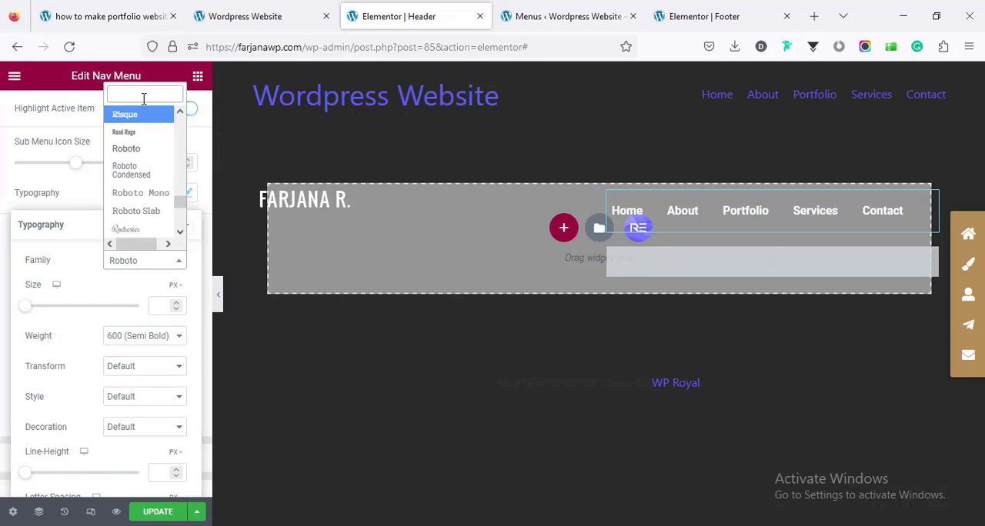
pyautogui.write('poppi')
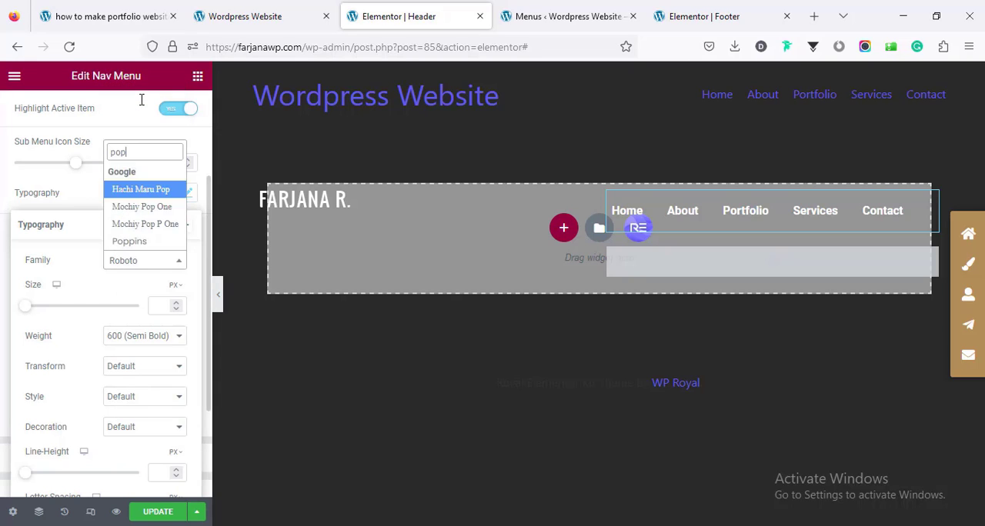
pyautogui.click(145, 245)
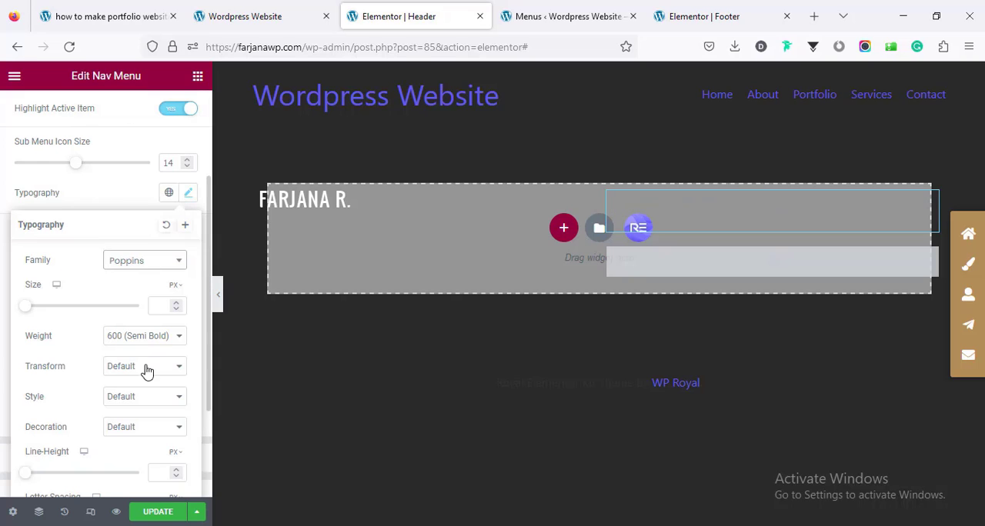
pyautogui.click(141, 367)
pyautogui.click(141, 407)
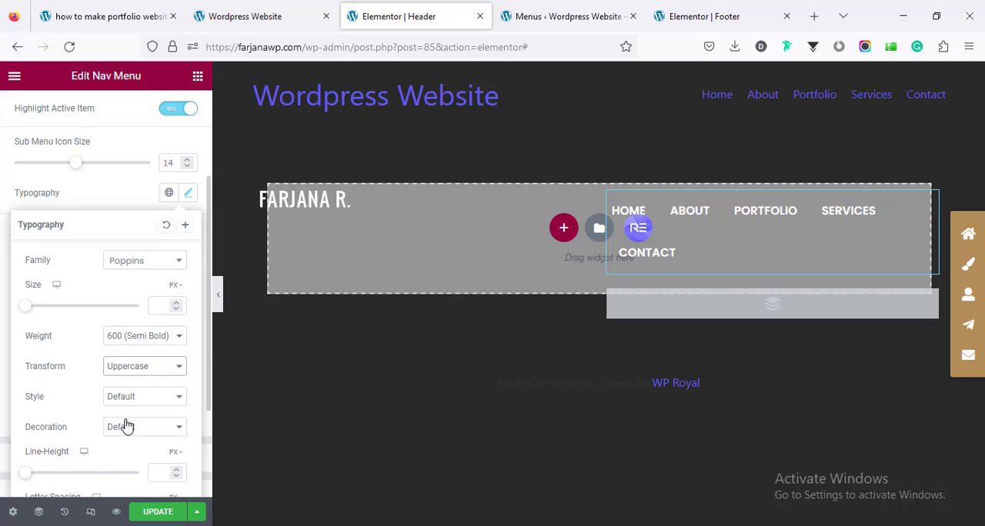
# Step: Set the Nav Menu items' font size to 15 px and weight to 400 (Normal)
pyautogui.click(158, 308)
pyautogui.write('22')
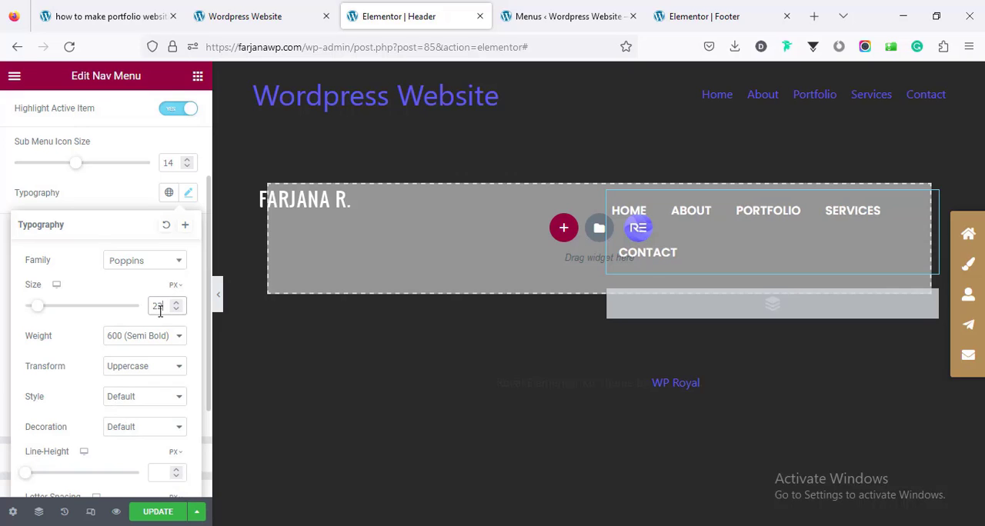
pyautogui.press('Down')
pyautogui.press('Down')
pyautogui.press('Down')
pyautogui.press('Down')
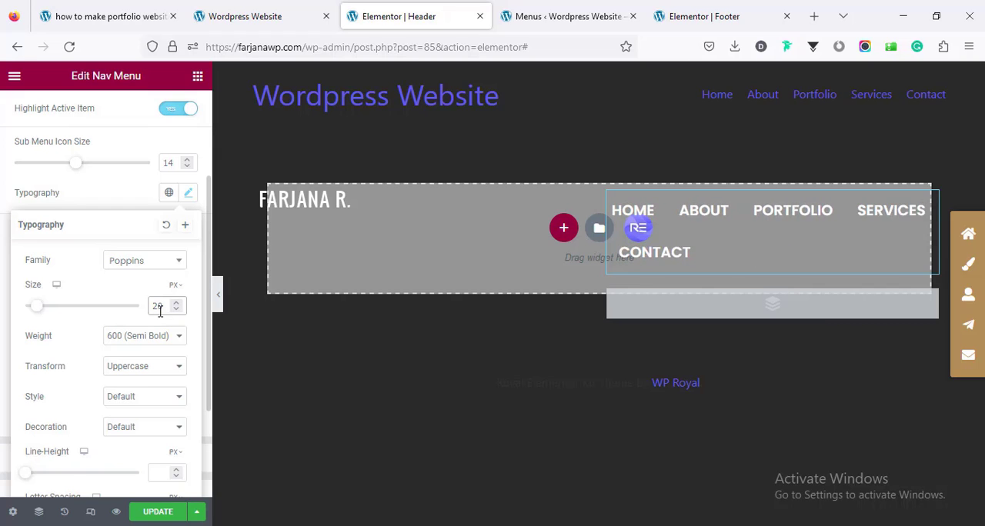
pyautogui.press('Down')
pyautogui.press('Down')
pyautogui.press('Down')
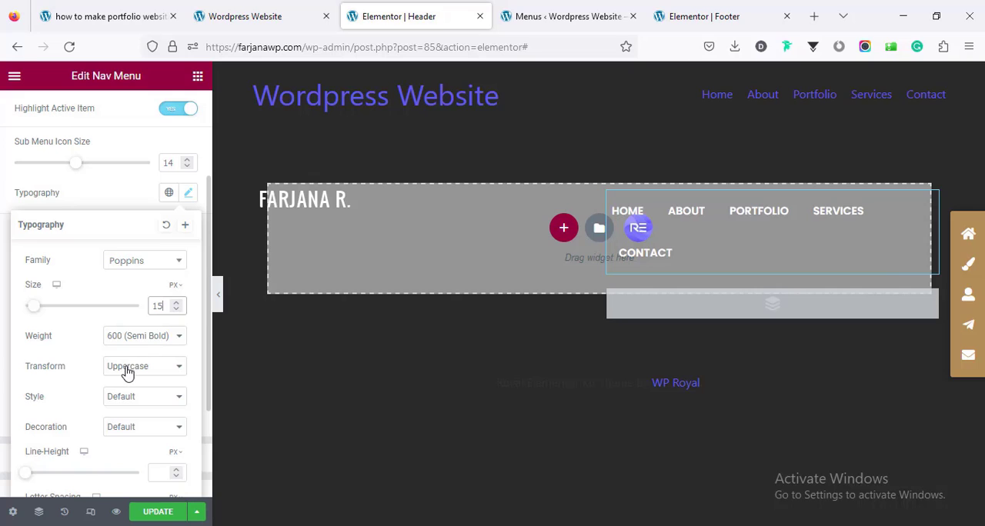
pyautogui.click(137, 341)
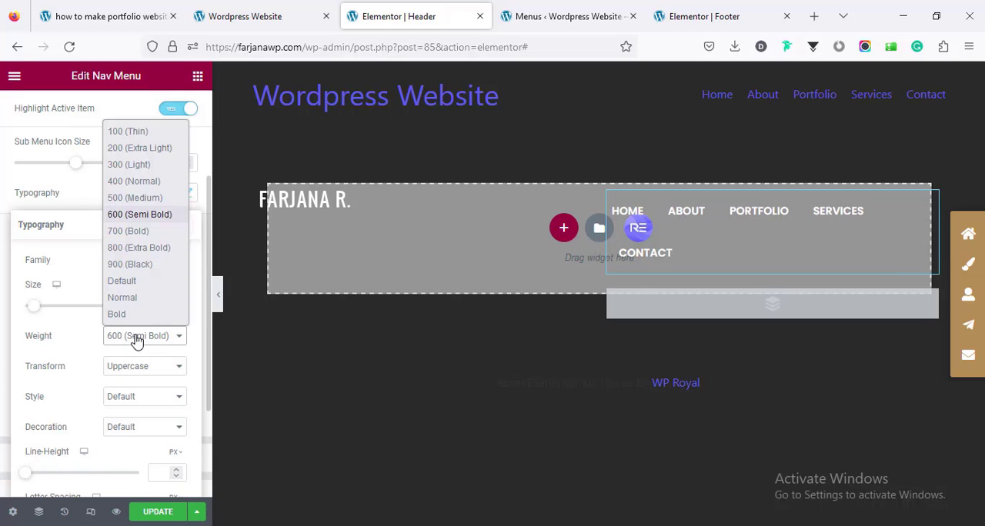
pyautogui.click(151, 182)
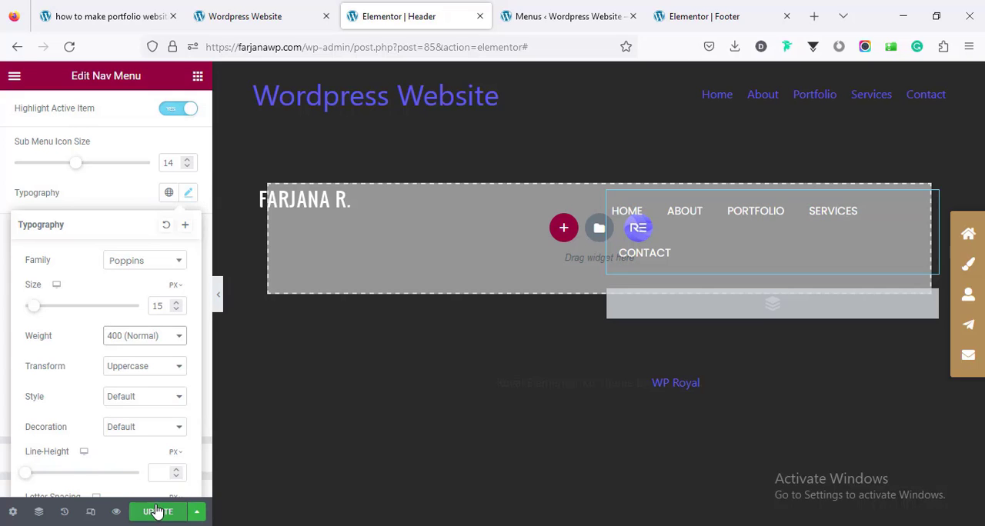
# Step: Set the Nav Menu items' letter spacing to 1 px and update the header template
pyautogui.scroll(-2, 132, 437)
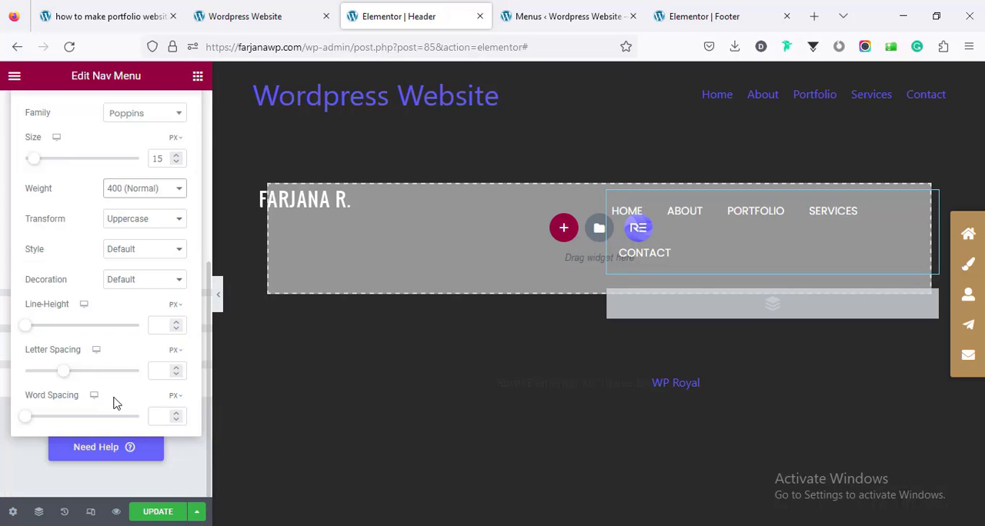
pyautogui.click(164, 371)
pyautogui.write('1')
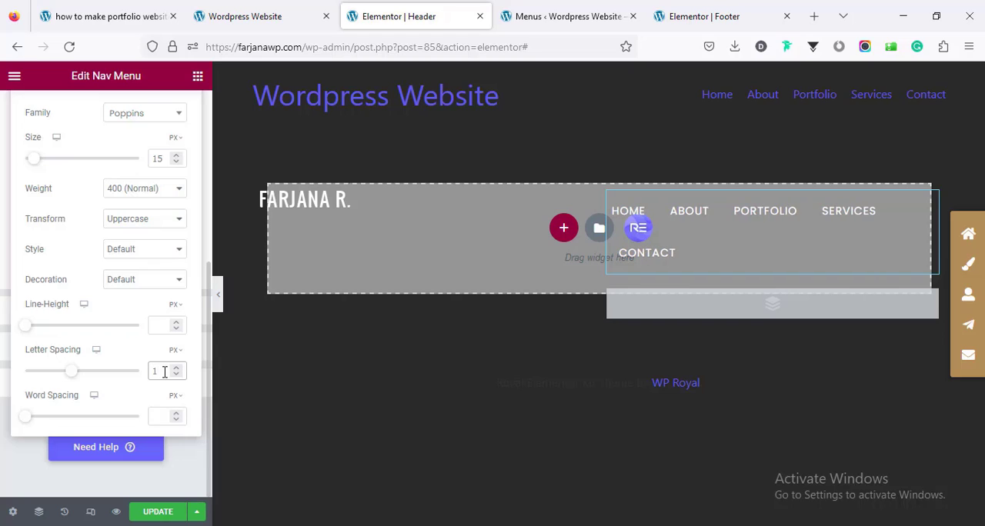
pyautogui.click(164, 513)
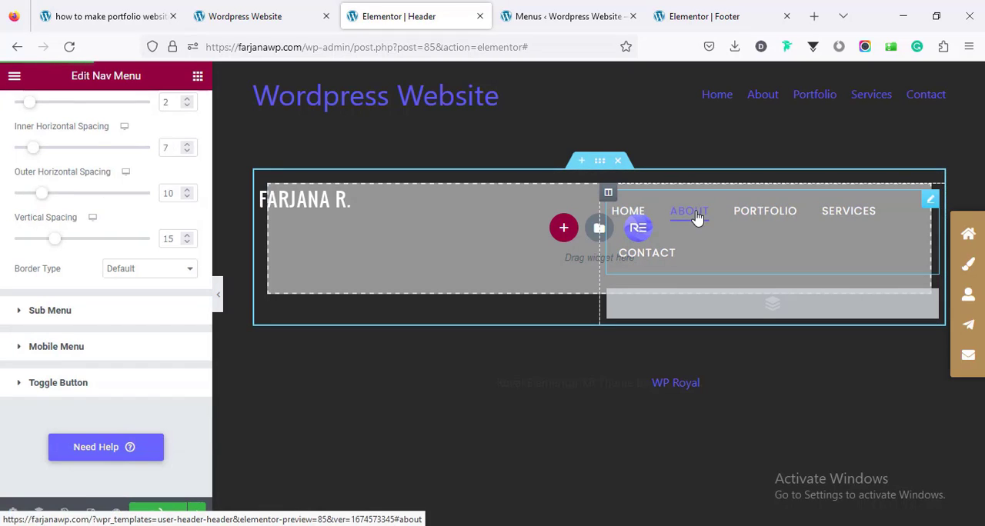
# Step: Set the menu items' hover text color to #B38E58
pyautogui.scroll(4, 81, 341)
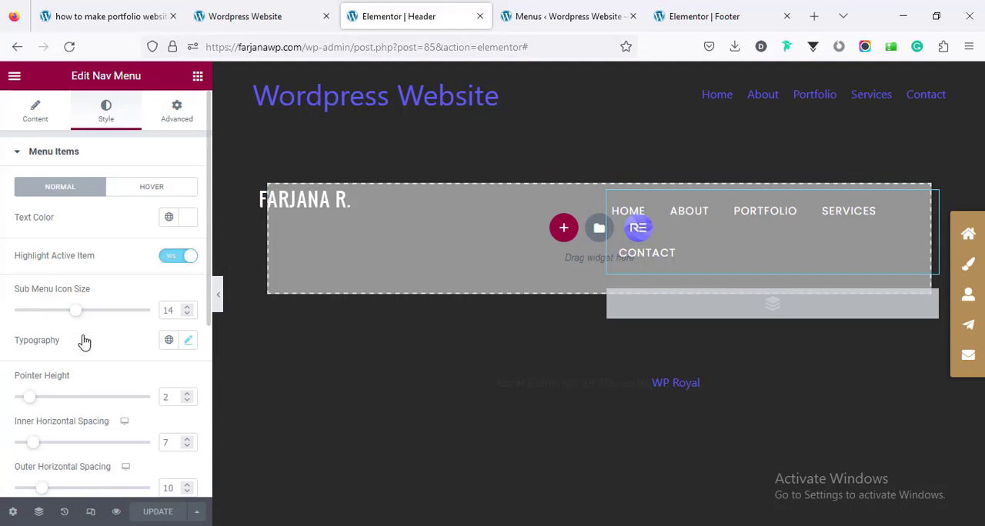
pyautogui.click(149, 190)
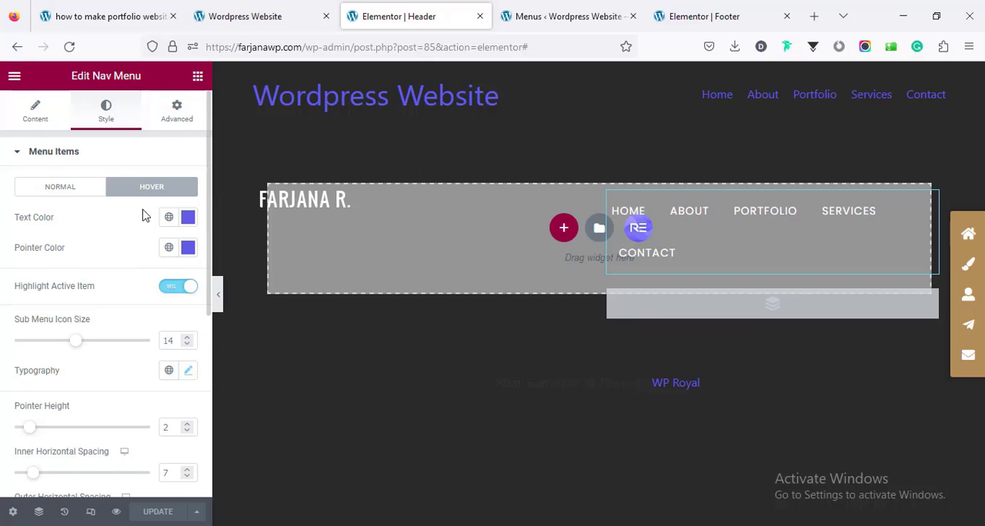
pyautogui.click(187, 218)
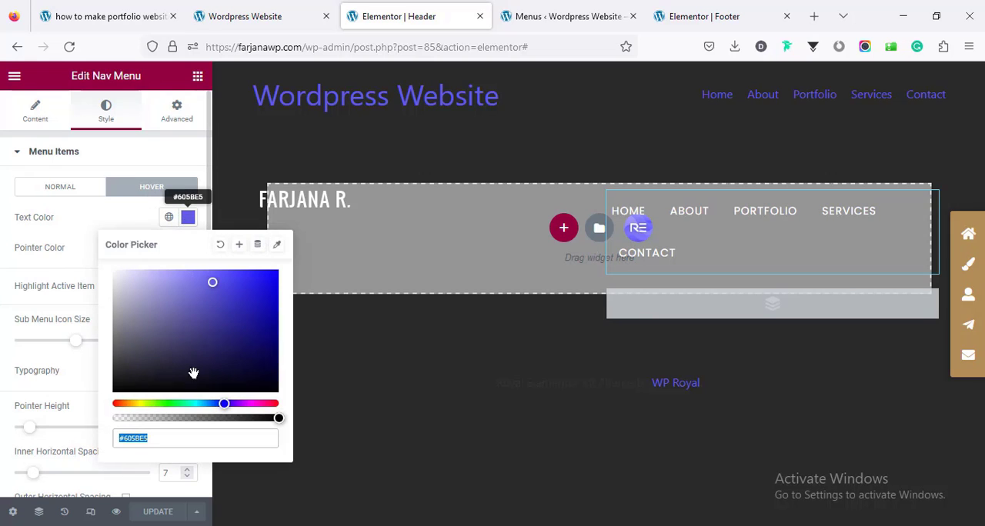
pyautogui.doubleClick(166, 439)
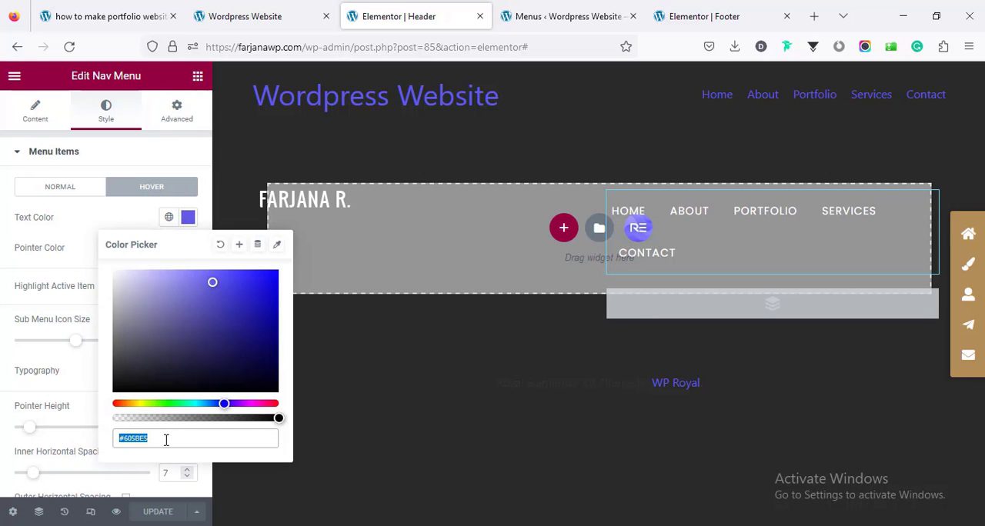
pyautogui.write('#B38E58')
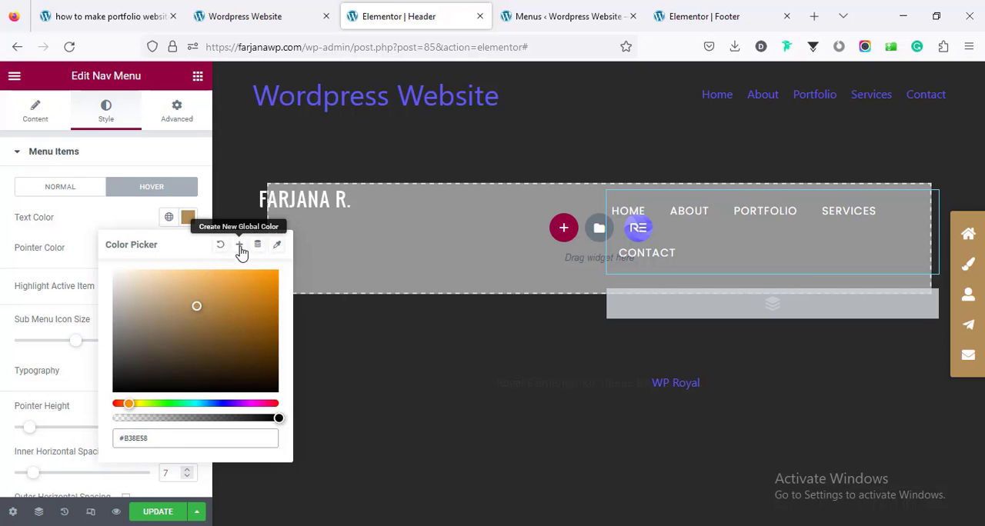
# Step: Save the hover text color as a global color named "brown" and apply it to the hover pointer color
pyautogui.click(240, 250)
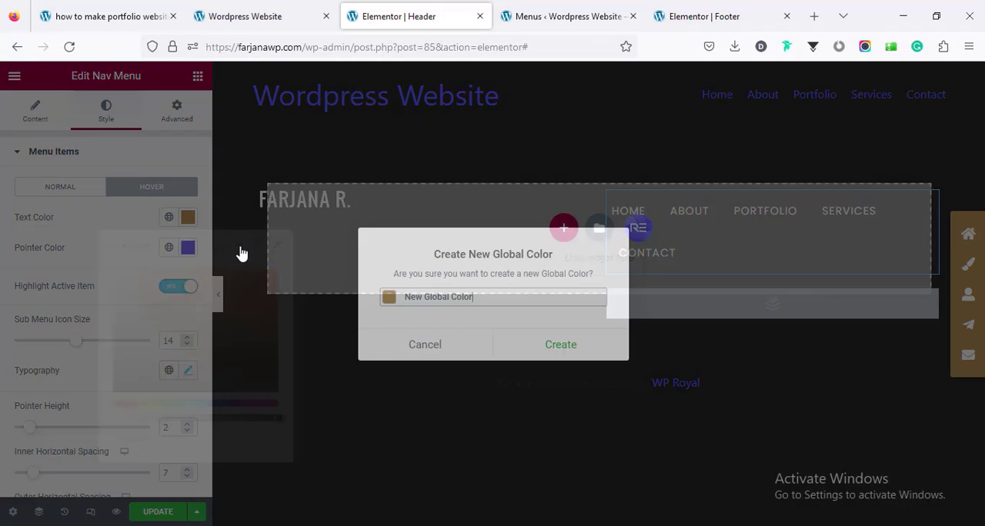
pyautogui.tripleClick(425, 297)
pyautogui.write('b')
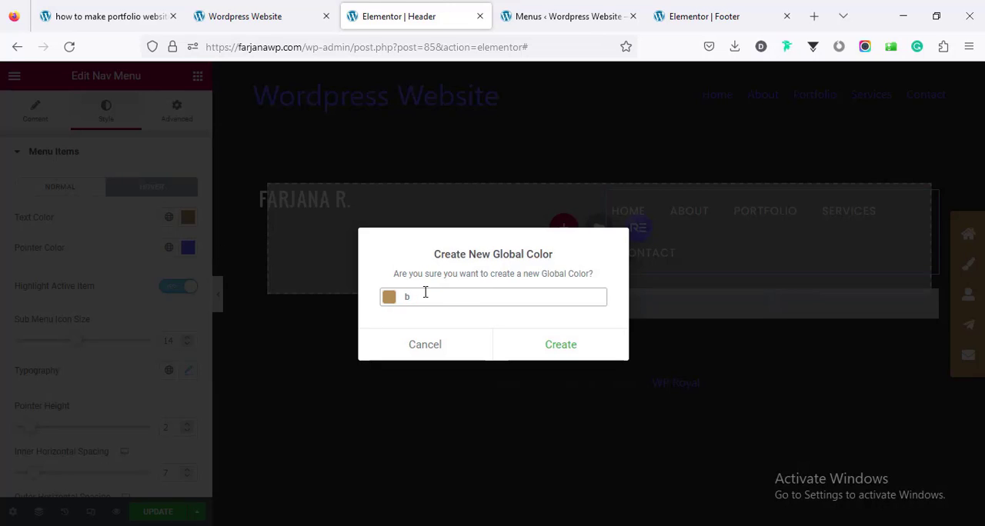
pyautogui.write('rown')
pyautogui.click(585, 350)
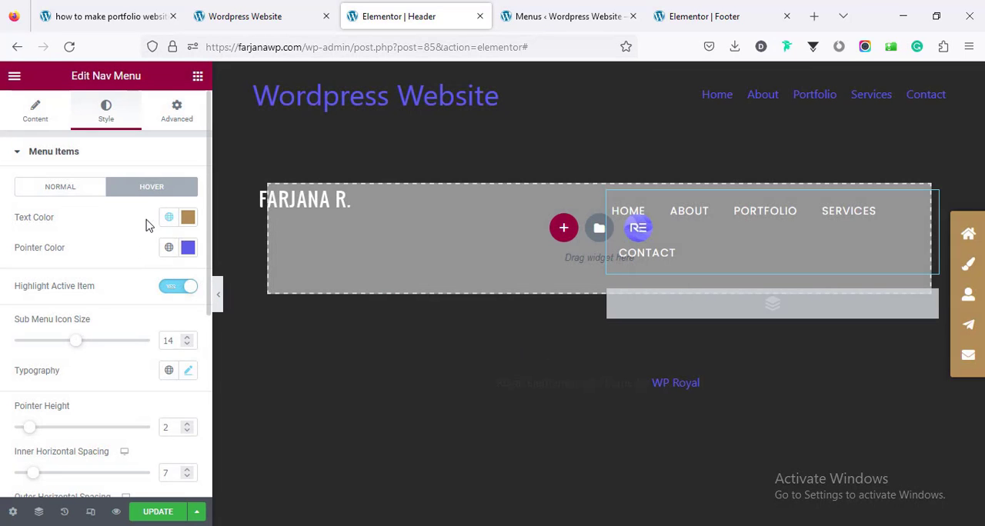
pyautogui.click(169, 247)
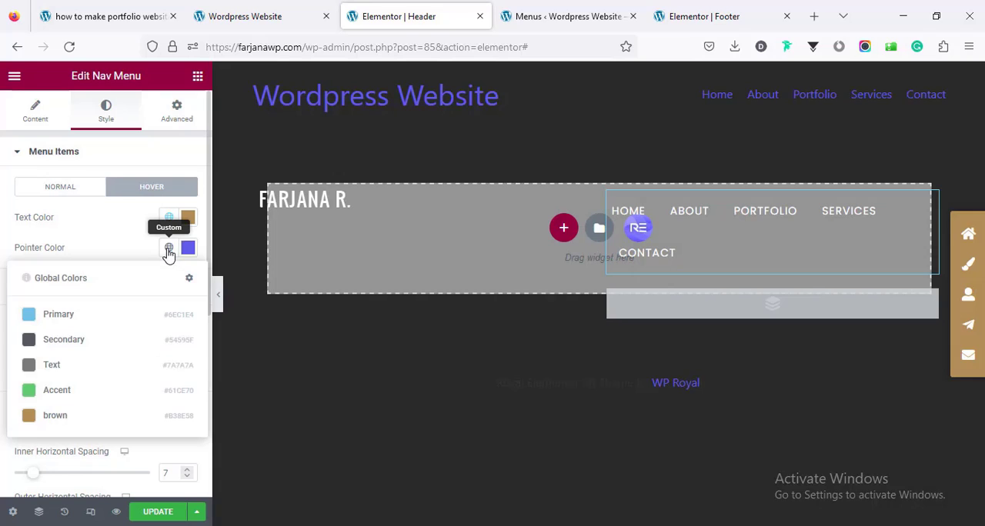
pyautogui.click(146, 418)
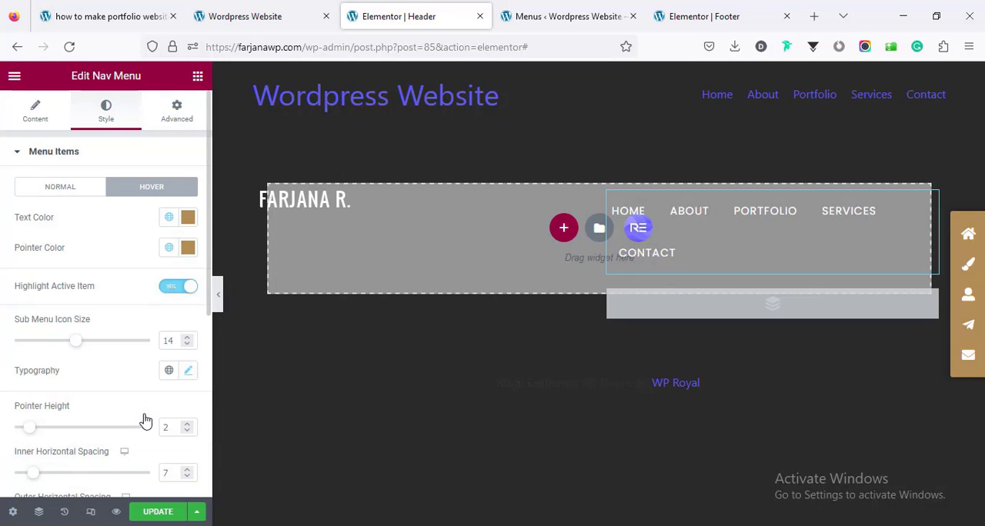
# Step: Preview the header in responsive mode at tablet and mobile sizes
pyautogui.click(90, 511)
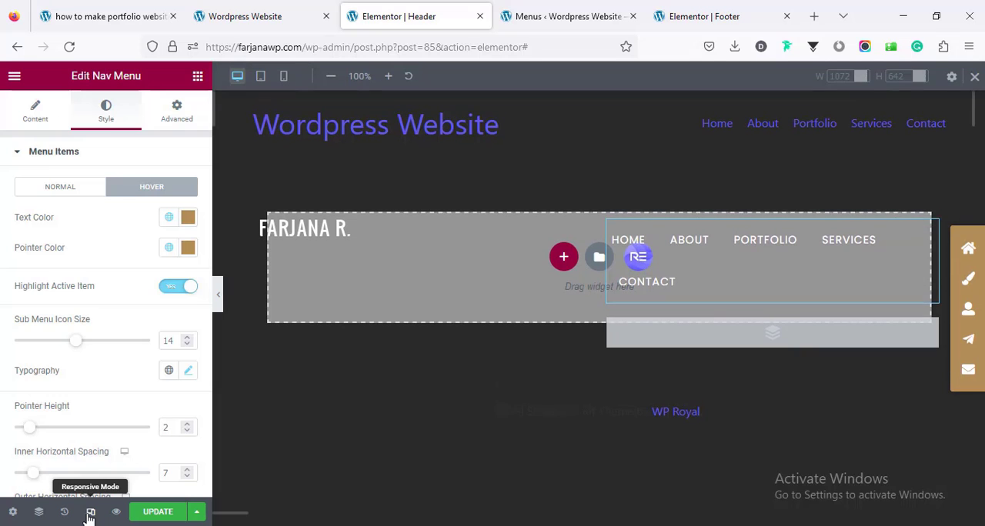
pyautogui.click(261, 76)
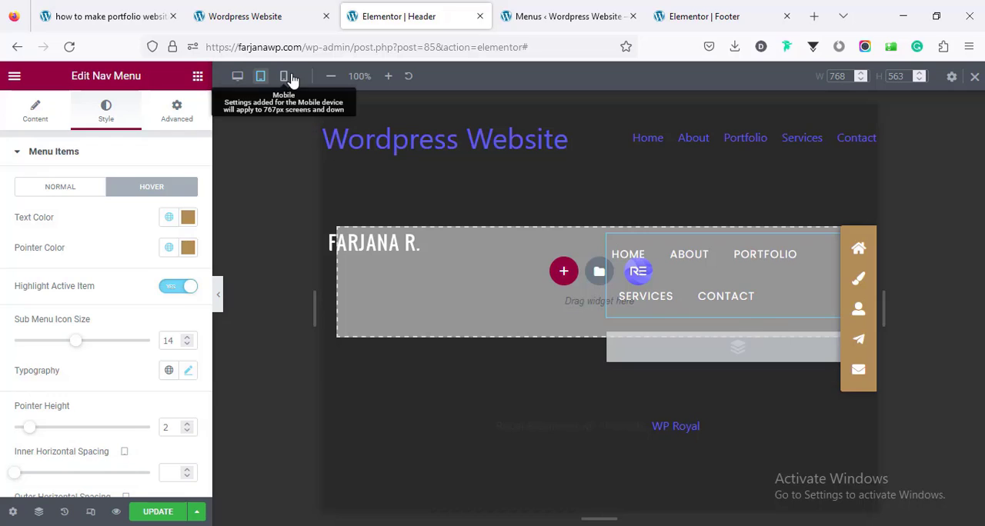
pyautogui.click(285, 77)
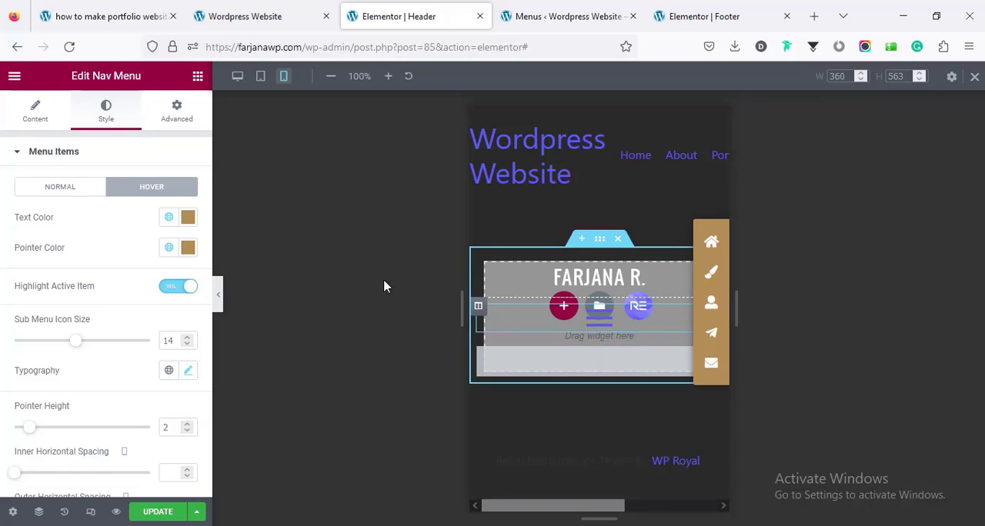
# Step: Set the mobile menu's normal text color to near-white and its background color to #020202
pyautogui.scroll(-4, 105, 308)
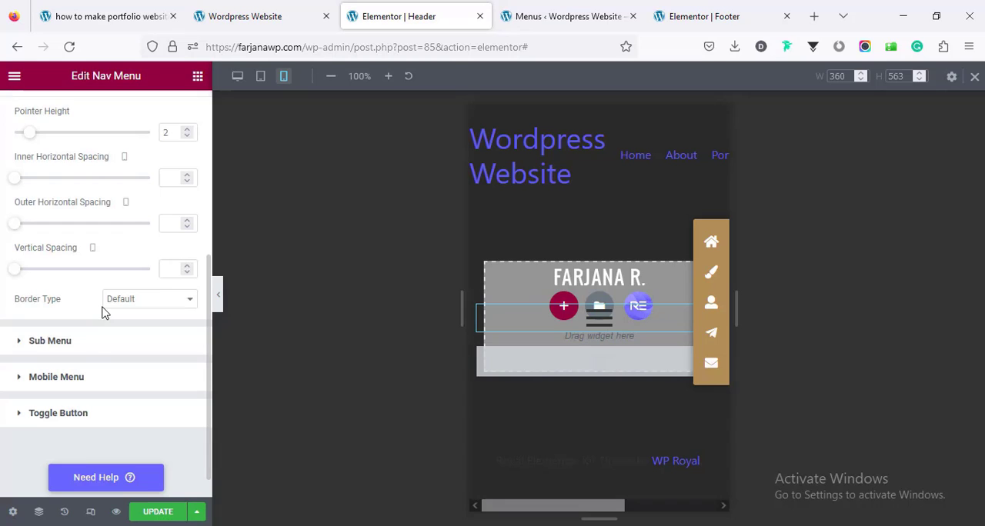
pyautogui.click(74, 381)
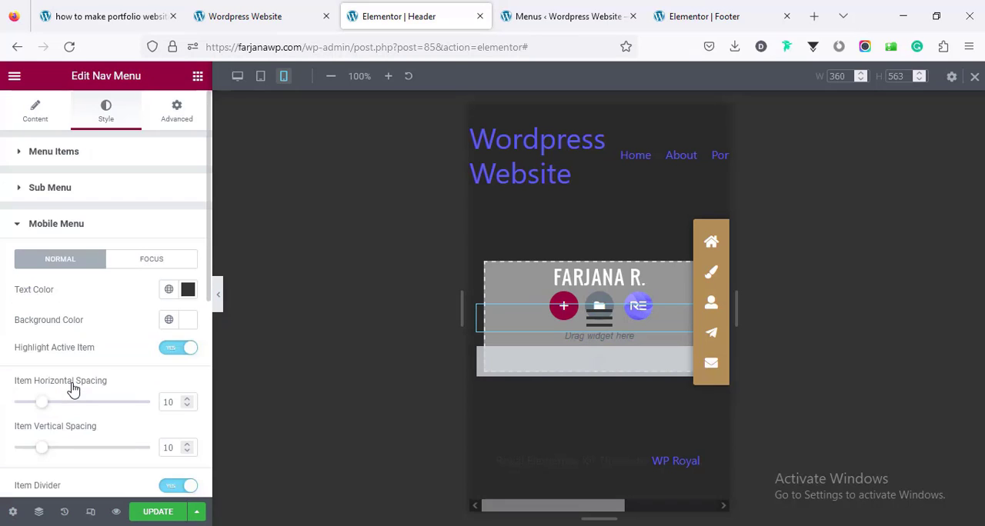
pyautogui.scroll(-2, 81, 307)
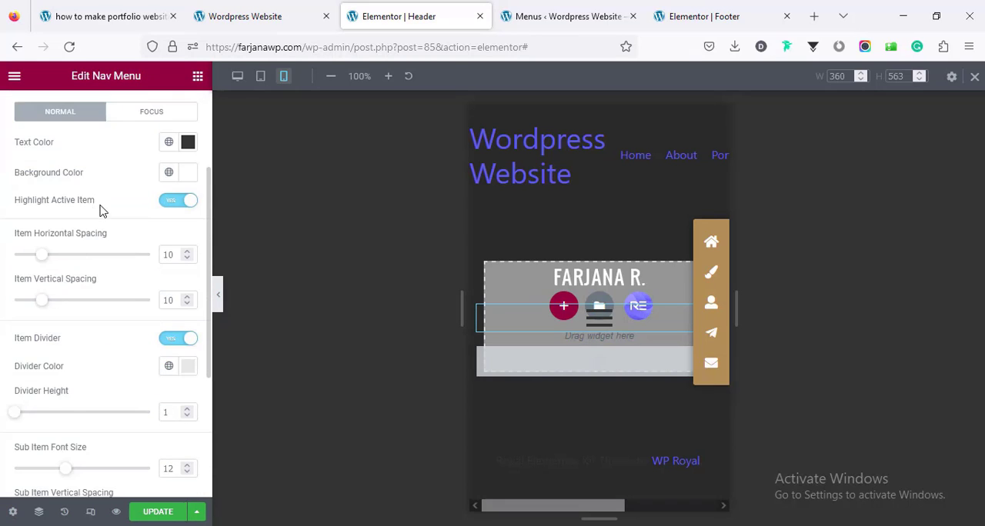
pyautogui.click(188, 142)
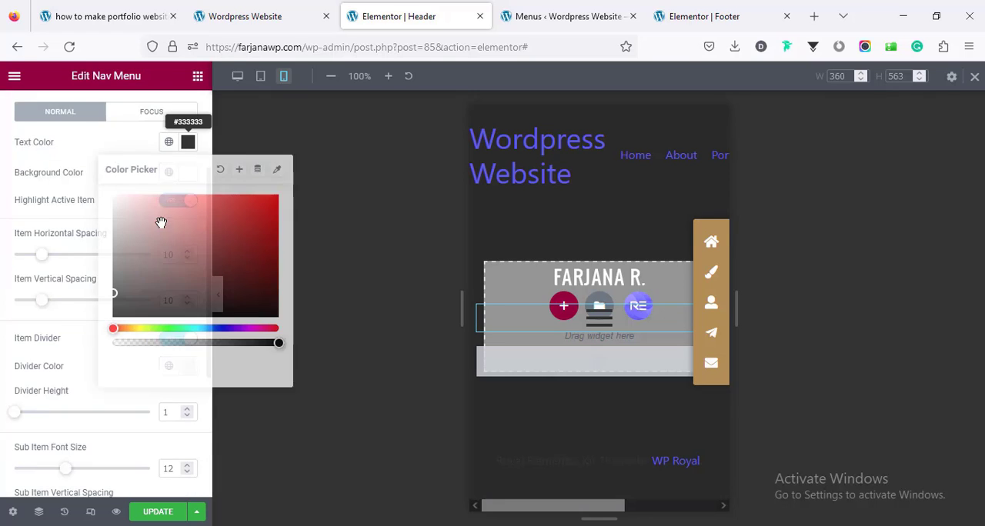
pyautogui.moveTo(119, 207); pyautogui.dragTo(111, 201)
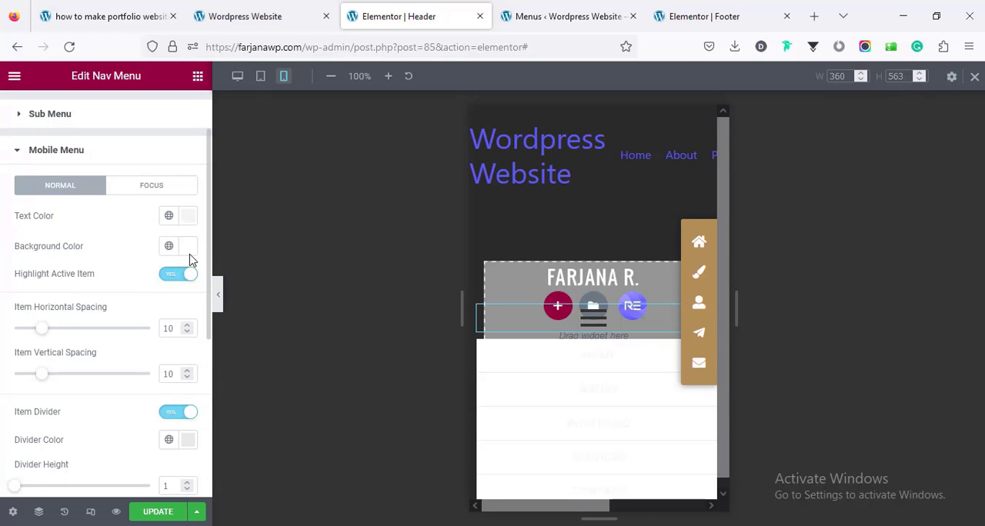
pyautogui.click(188, 246)
pyautogui.moveTo(128, 403); pyautogui.dragTo(110, 420)
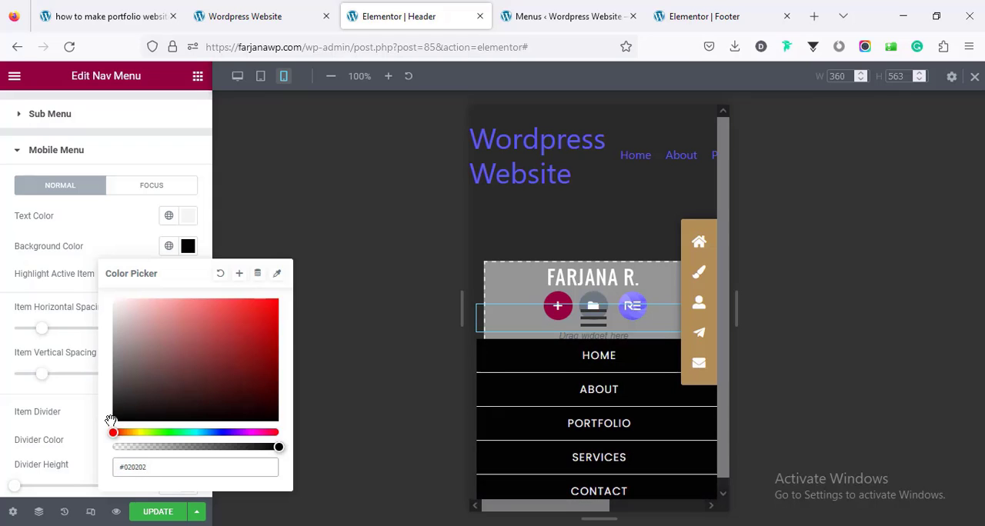
pyautogui.click(75, 303)
# Step: Apply the global brown color to the menu toggle button's normal state
pyautogui.scroll(-1, 95, 343)
pyautogui.scroll(-1, 96, 343)
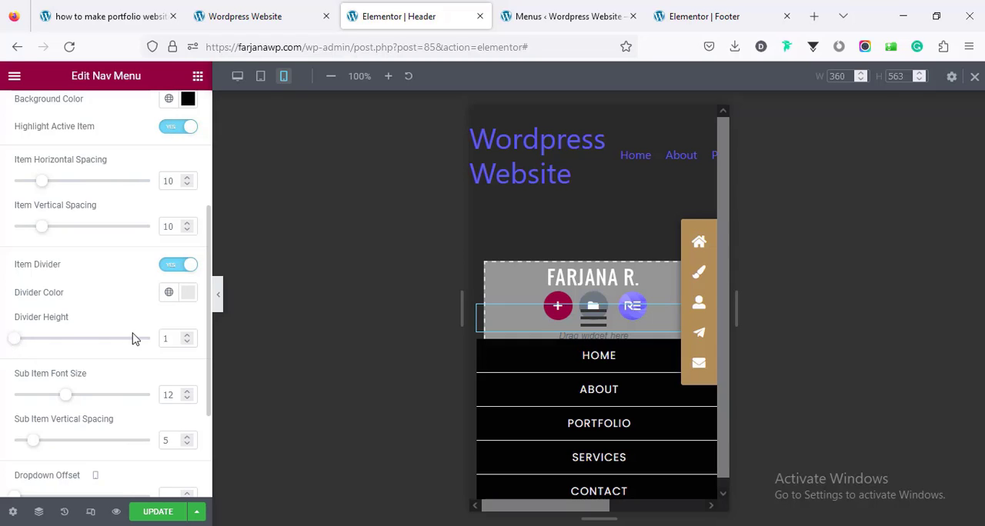
pyautogui.scroll(-2, 77, 395)
pyautogui.click(76, 395)
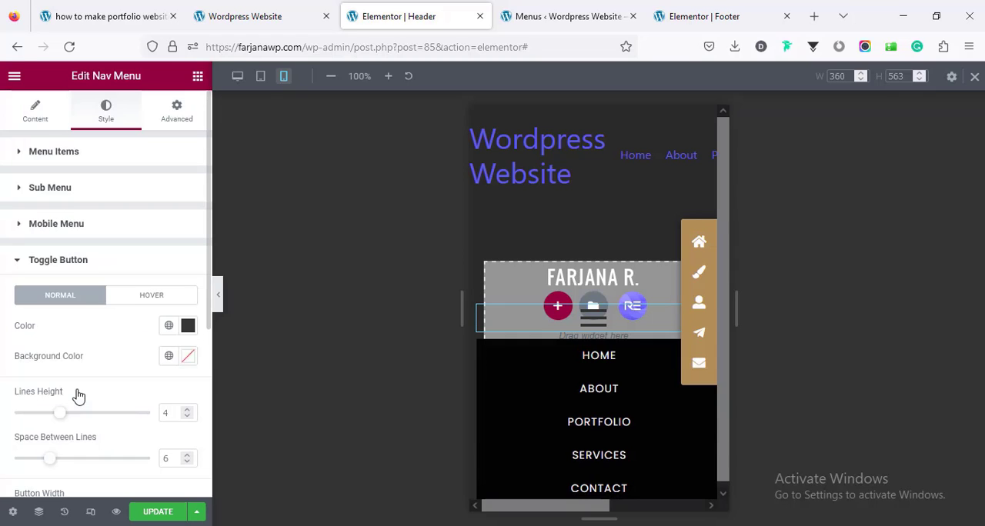
pyautogui.scroll(-2, 102, 360)
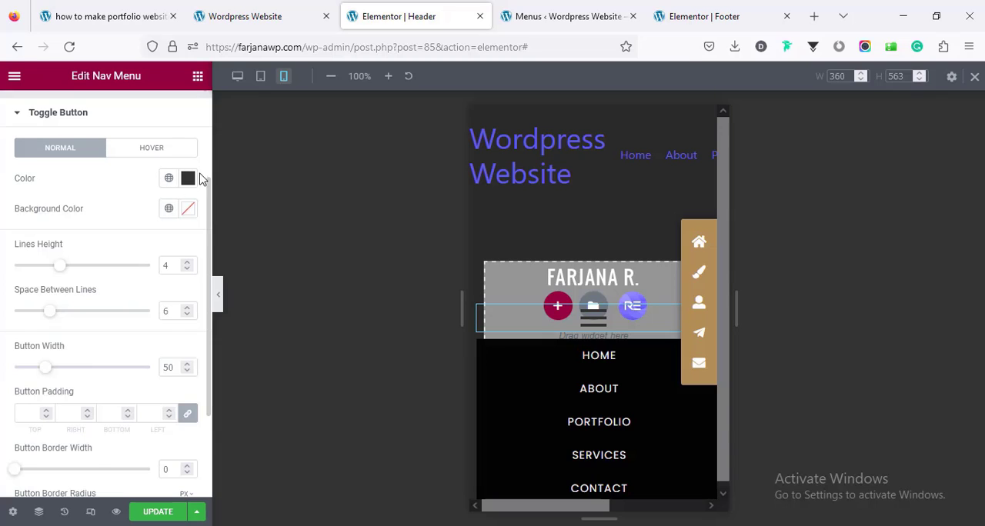
pyautogui.click(168, 178)
pyautogui.click(103, 357)
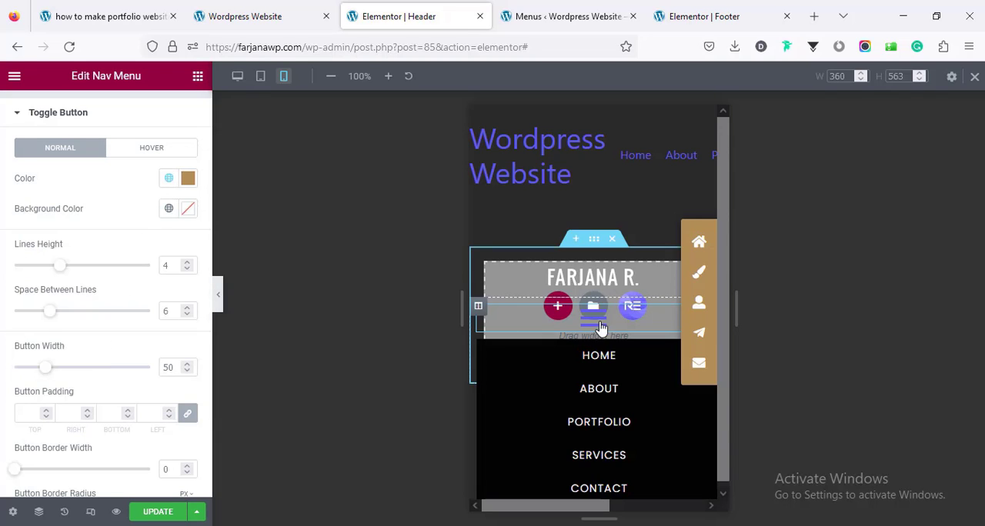
# Step: Set the toggle button's normal color to #FFFFFF
pyautogui.click(157, 152)
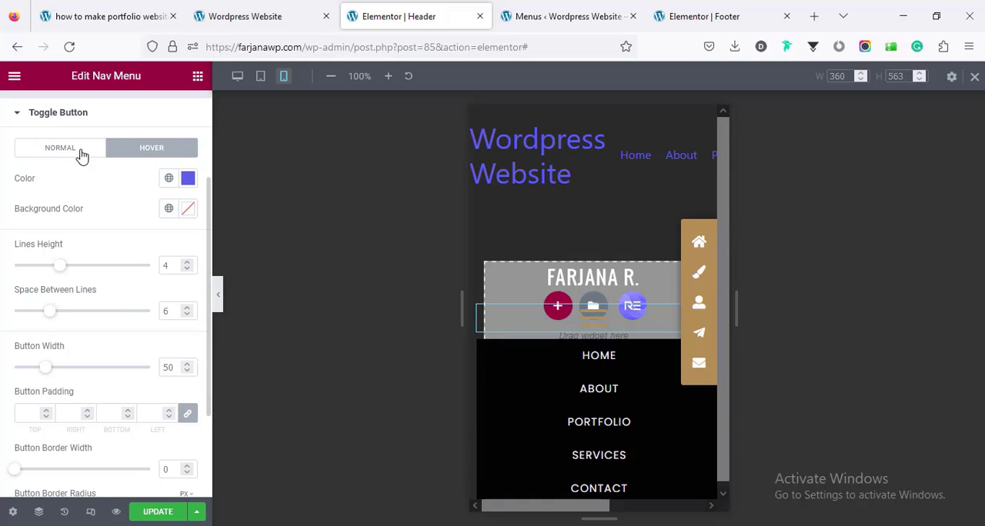
pyautogui.click(82, 156)
pyautogui.click(168, 179)
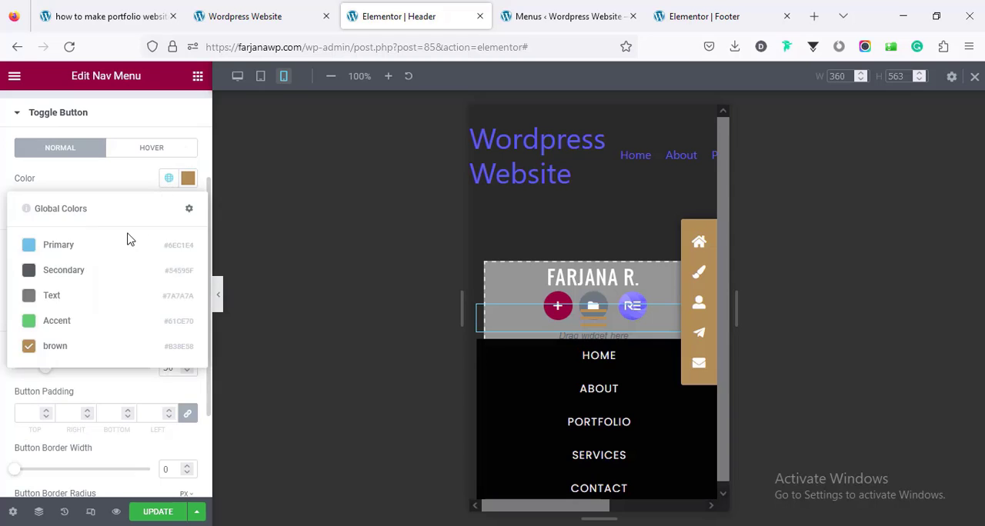
pyautogui.click(197, 184)
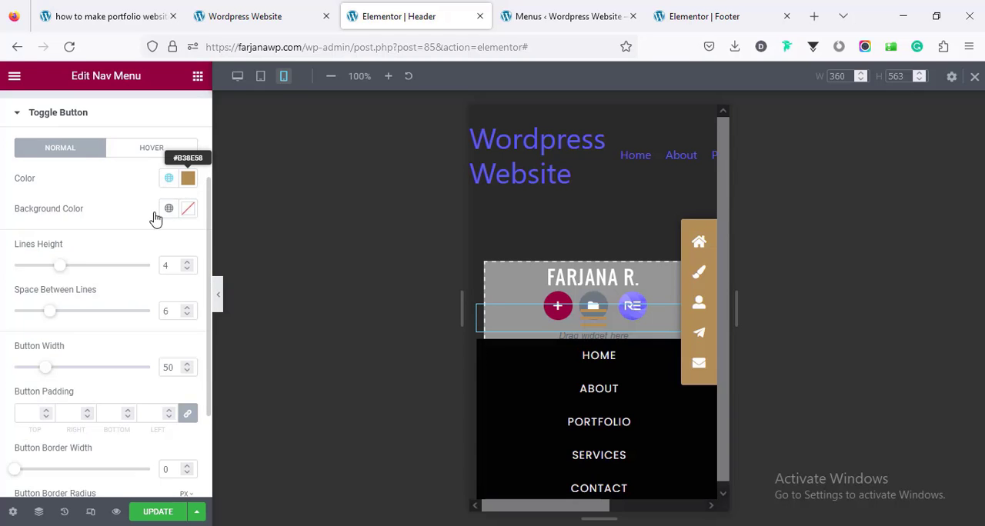
pyautogui.moveTo(117, 238); pyautogui.dragTo(112, 229)
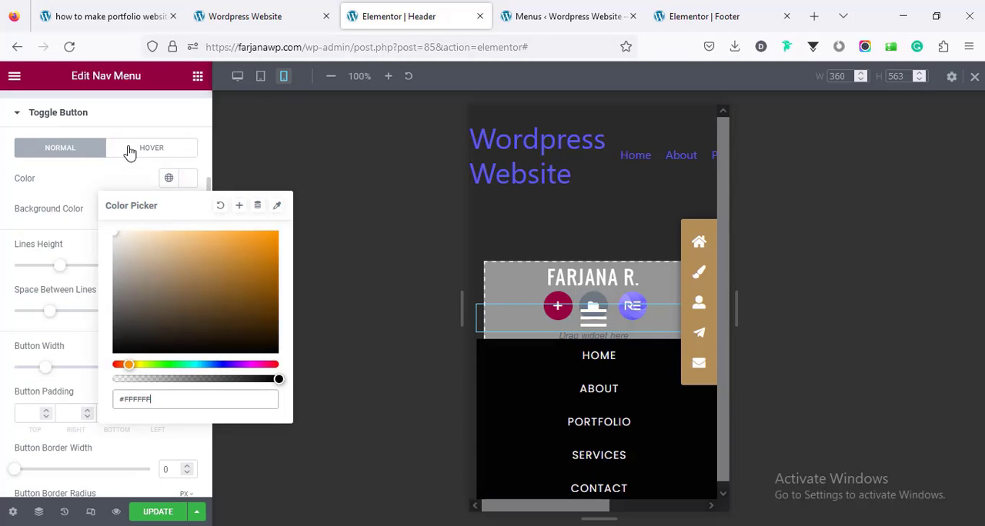
# Step: Apply the global brown color to the toggle button's hover state
pyautogui.click(130, 151)
pyautogui.click(170, 178)
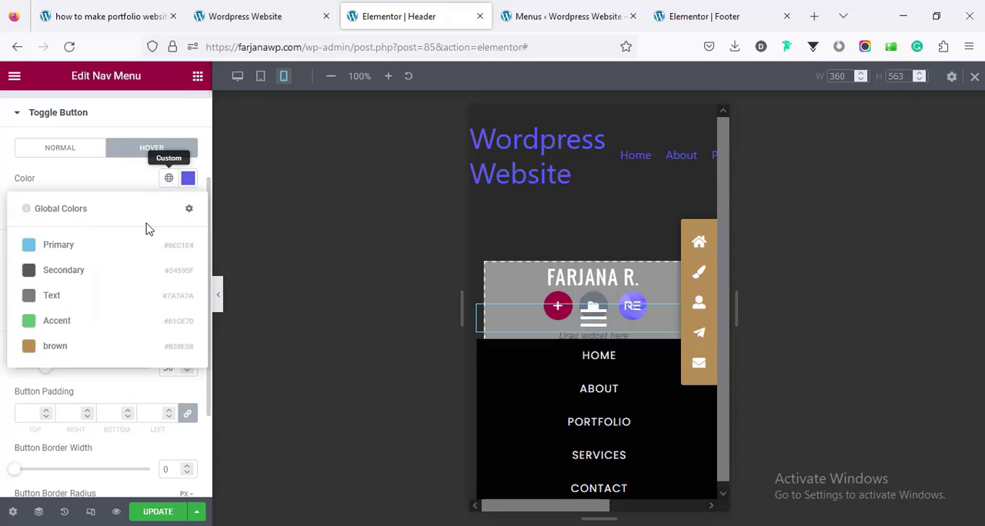
pyautogui.click(67, 350)
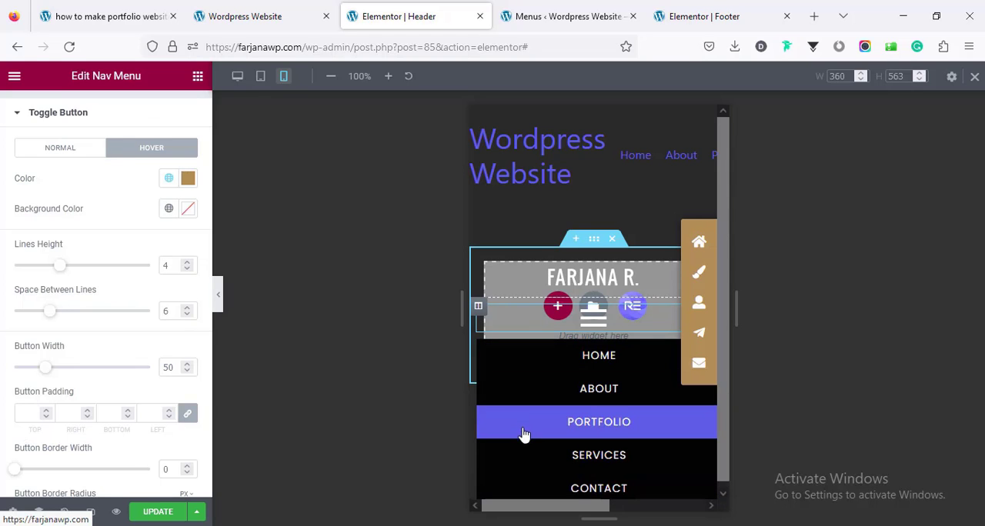
# Step: Set the mobile menu's focus background color to #232328 and update the header template
pyautogui.scroll(3, 110, 277)
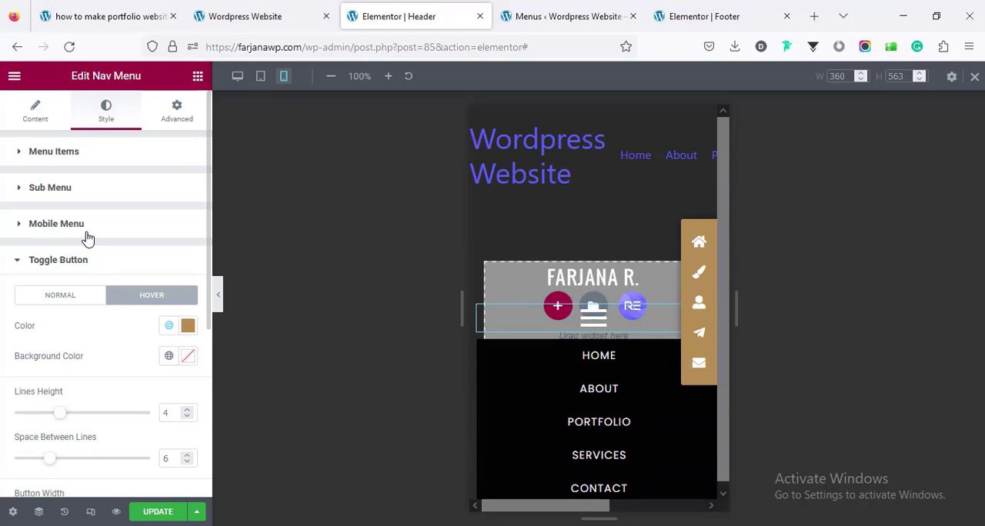
pyautogui.click(86, 237)
pyautogui.click(144, 264)
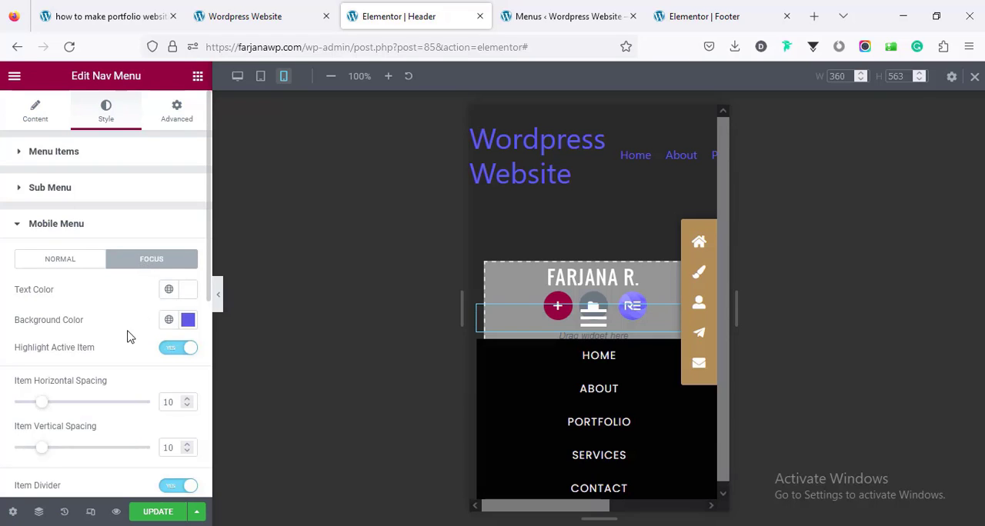
pyautogui.click(169, 322)
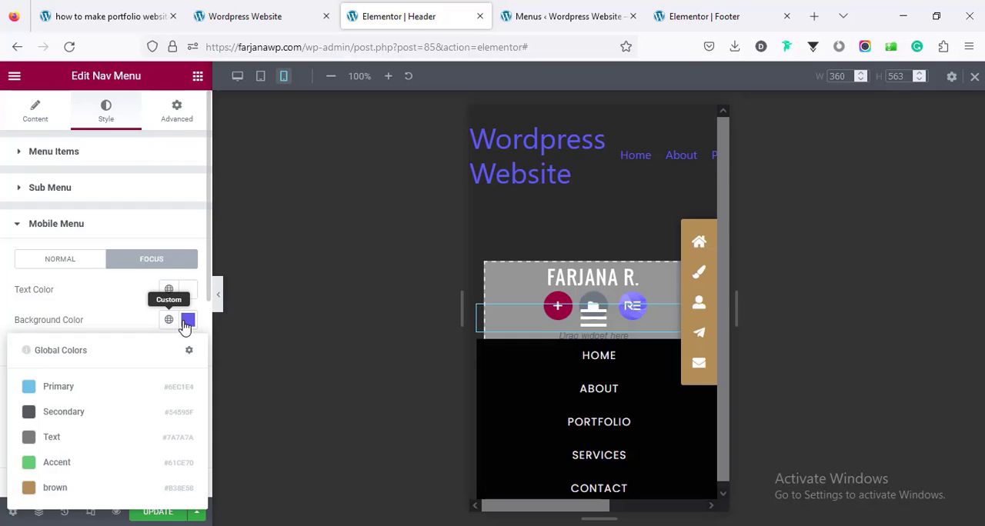
pyautogui.click(192, 323)
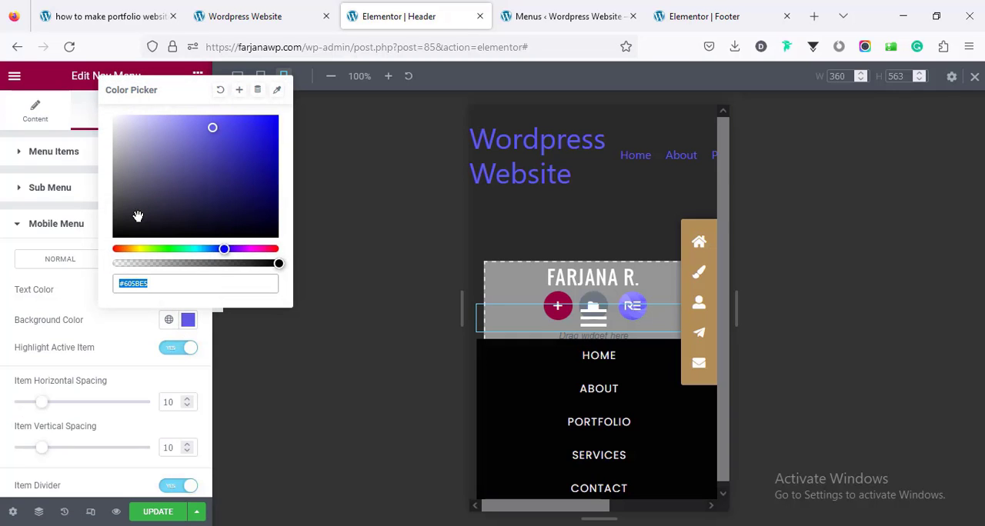
pyautogui.moveTo(136, 215)
pyautogui.mouseDown()
pyautogui.moveTo(128, 225)
pyautogui.moveTo(132, 218)
pyautogui.mouseUp()
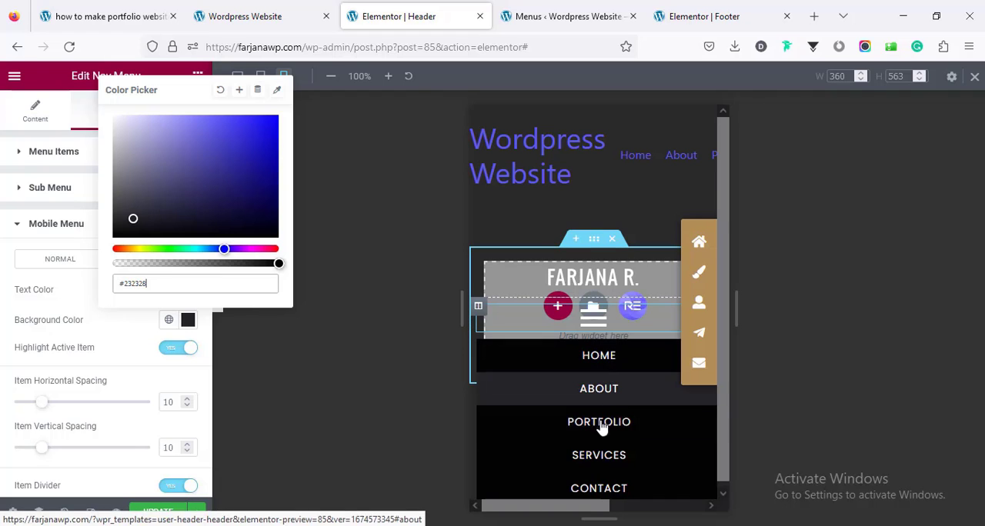
pyautogui.click(4, 233)
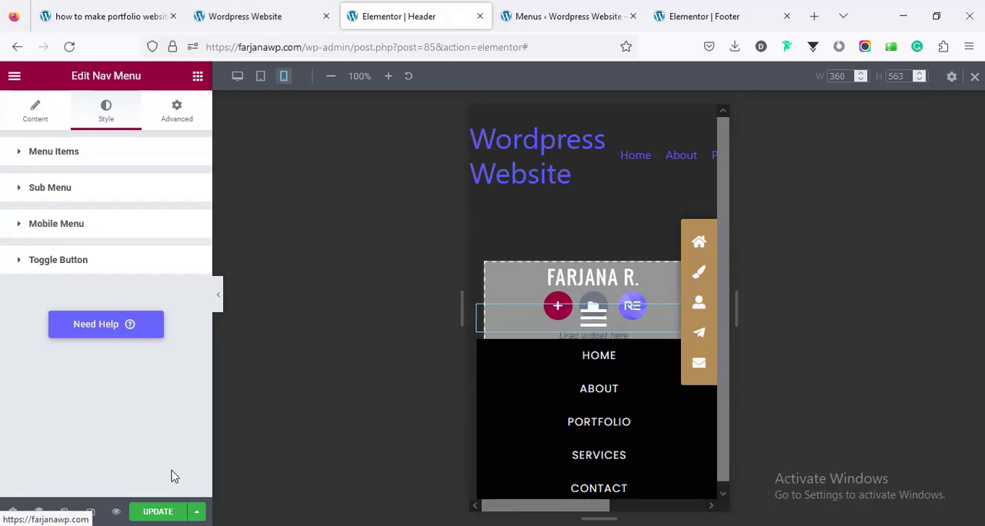
pyautogui.click(160, 513)
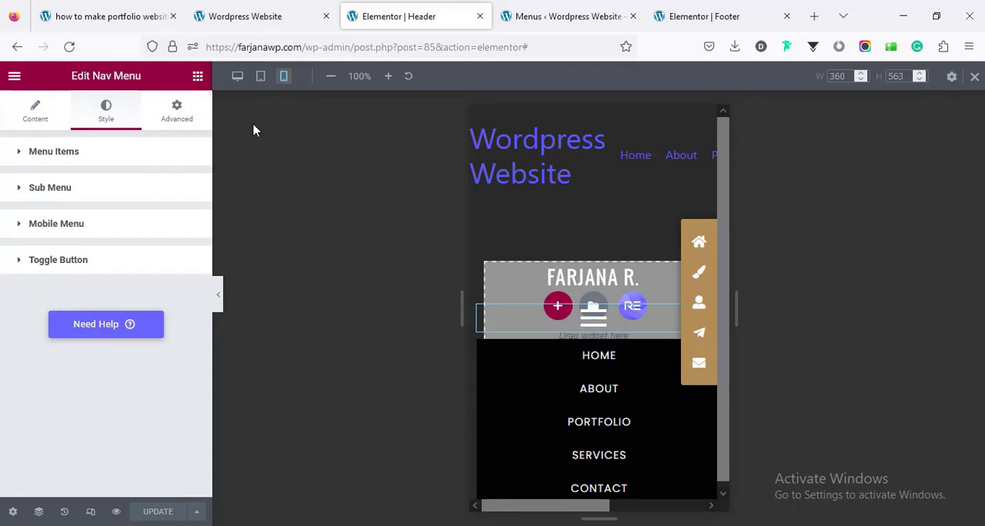
# Step: Reload the live homepage to check its navigation menu, and return the header editor to desktop view
pyautogui.click(258, 16)
pyautogui.rightClick(44, 126)
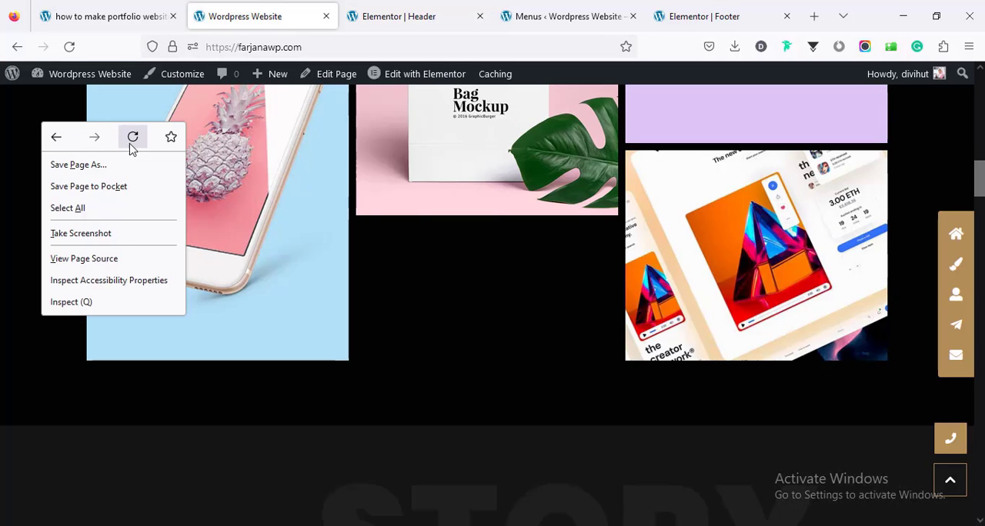
pyautogui.click(132, 140)
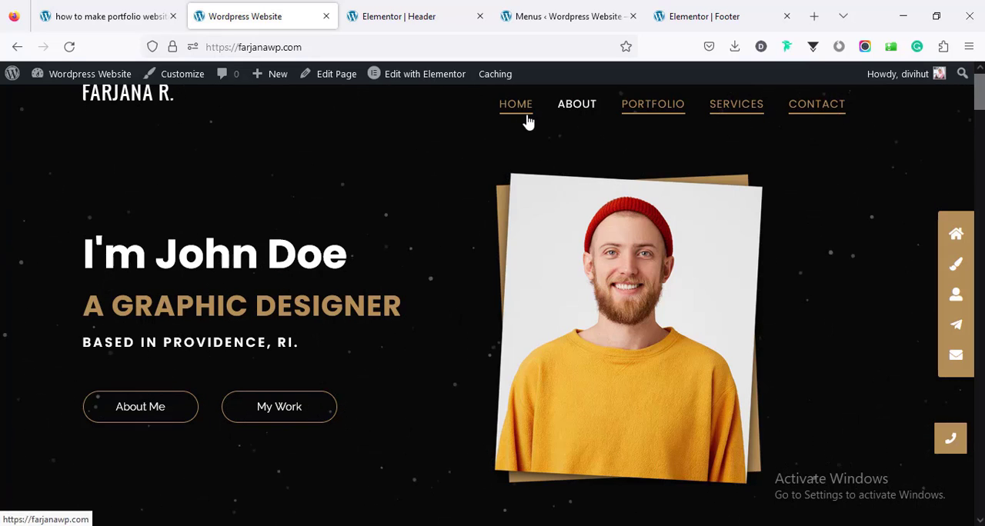
pyautogui.click(398, 19)
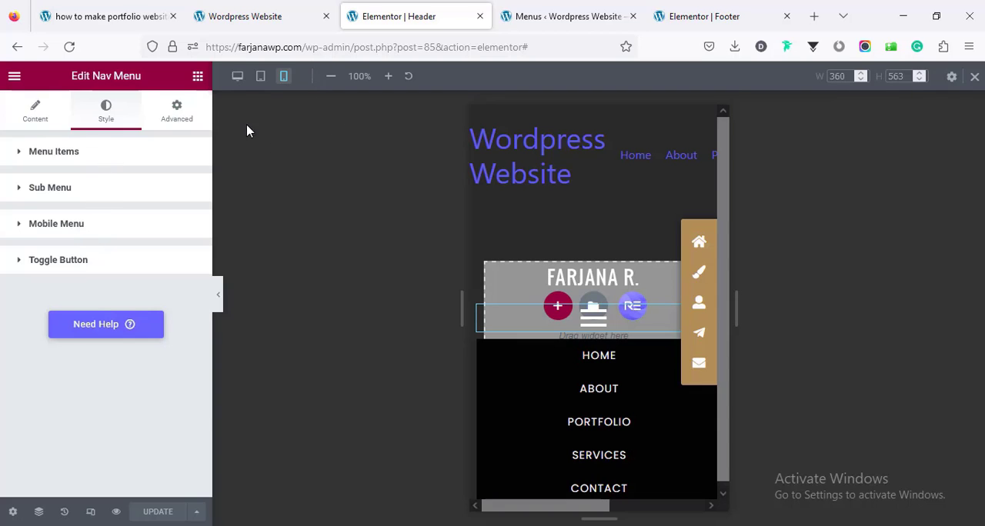
pyautogui.click(237, 76)
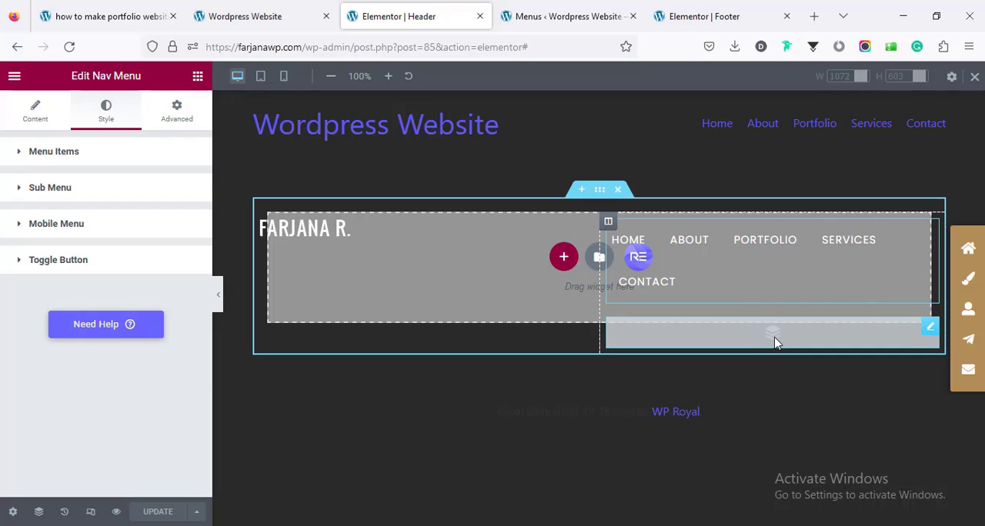
pyautogui.click(279, 18)
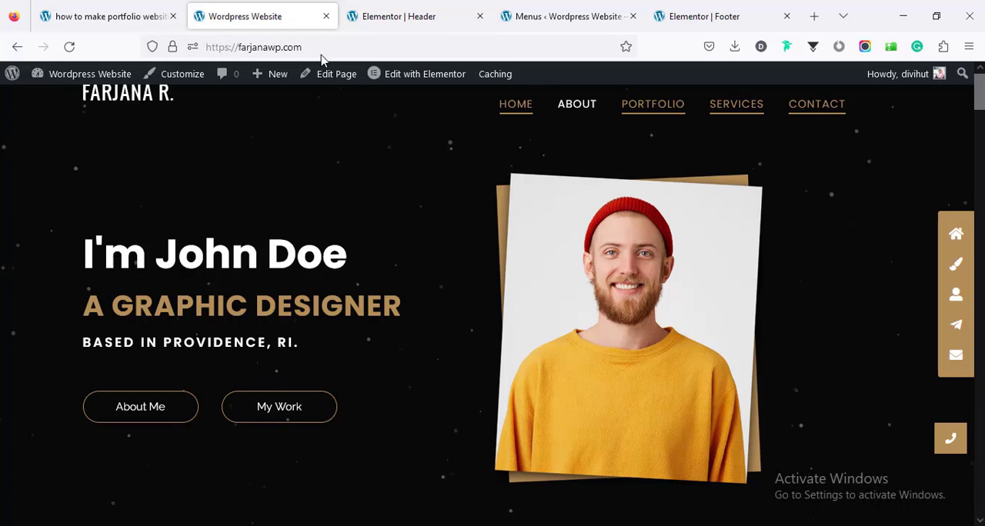
# Step: Delete the Nav Menu widget from the header and update the template
pyautogui.click(394, 9)
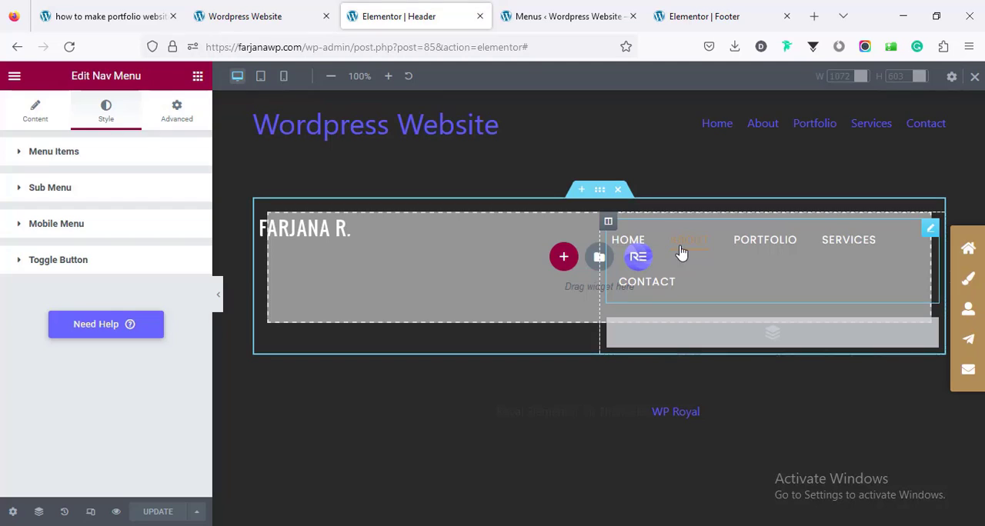
pyautogui.rightClick(682, 250)
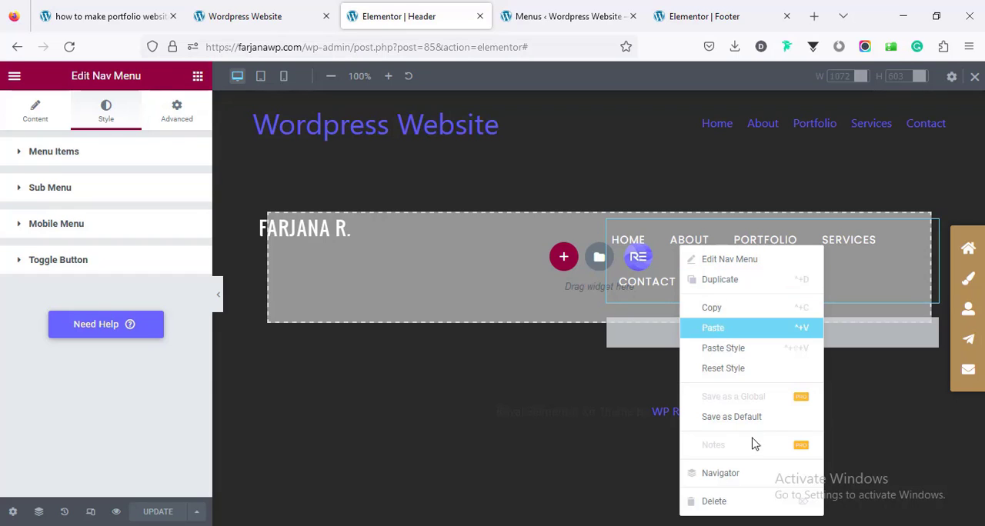
pyautogui.click(743, 501)
pyautogui.click(158, 513)
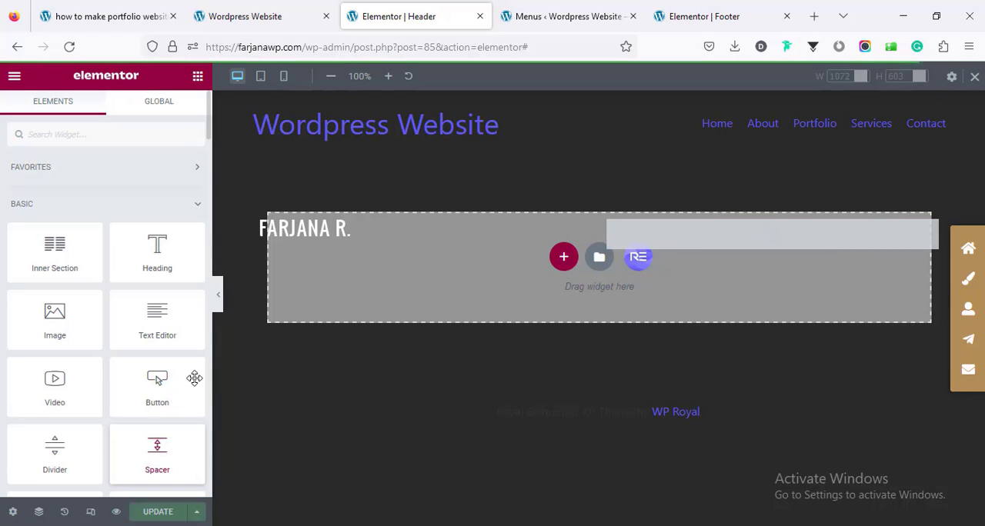
# Step: Check the reloaded live homepage down to its footer and switch to the Footer template editor
pyautogui.click(258, 16)
pyautogui.rightClick(143, 133)
pyautogui.click(233, 144)
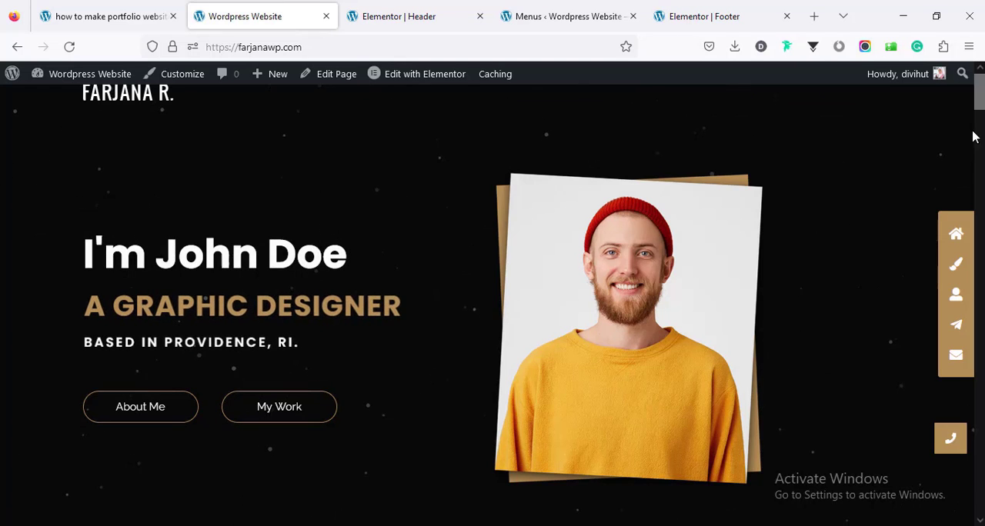
pyautogui.moveTo(982, 130); pyautogui.dragTo(983, 511)
pyautogui.click(703, 9)
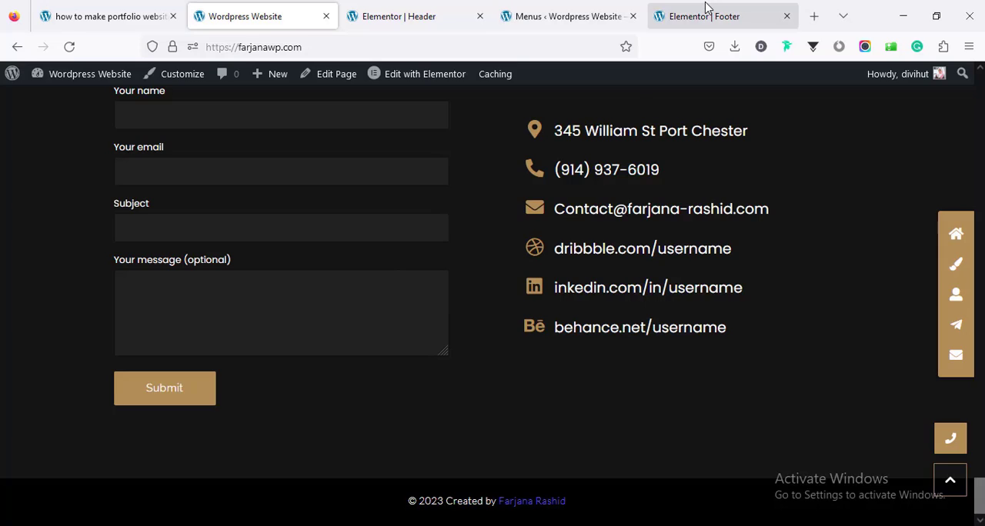
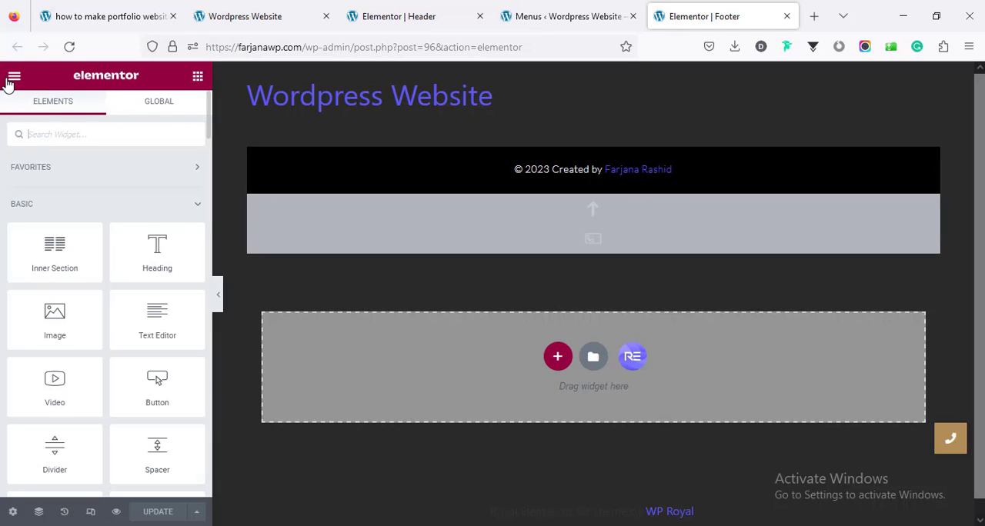
# Step: Set the site-wide normal link color to the global brown in the site's typography settings, update, and return to the footer
pyautogui.click(11, 511)
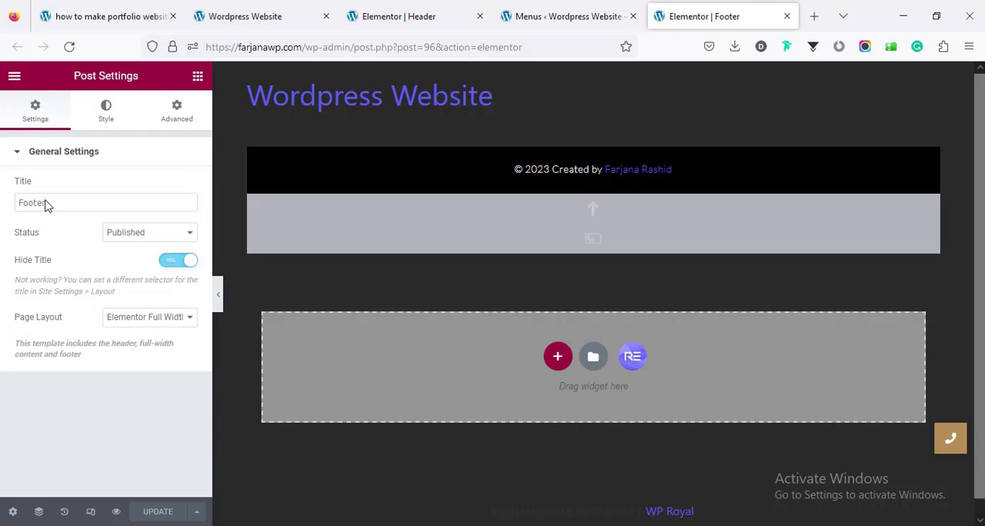
pyautogui.click(14, 78)
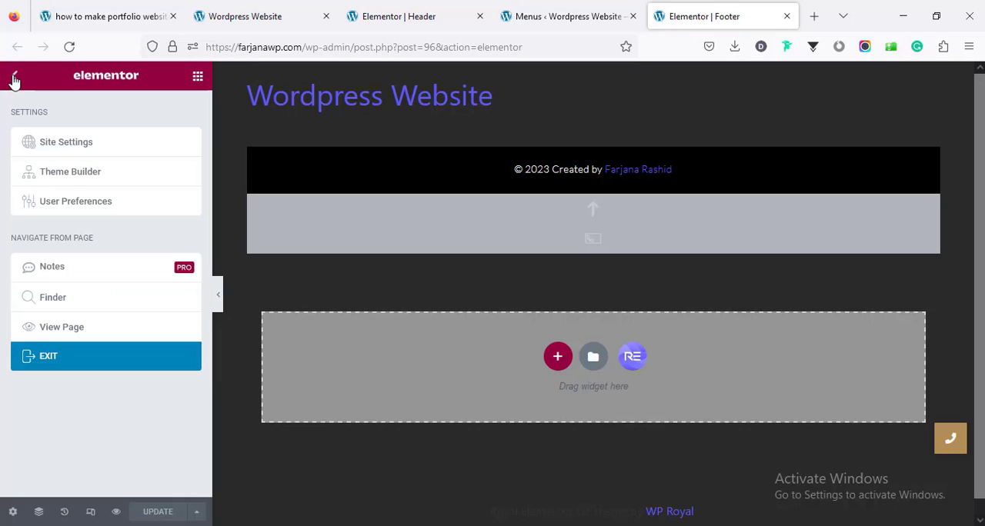
pyautogui.click(45, 147)
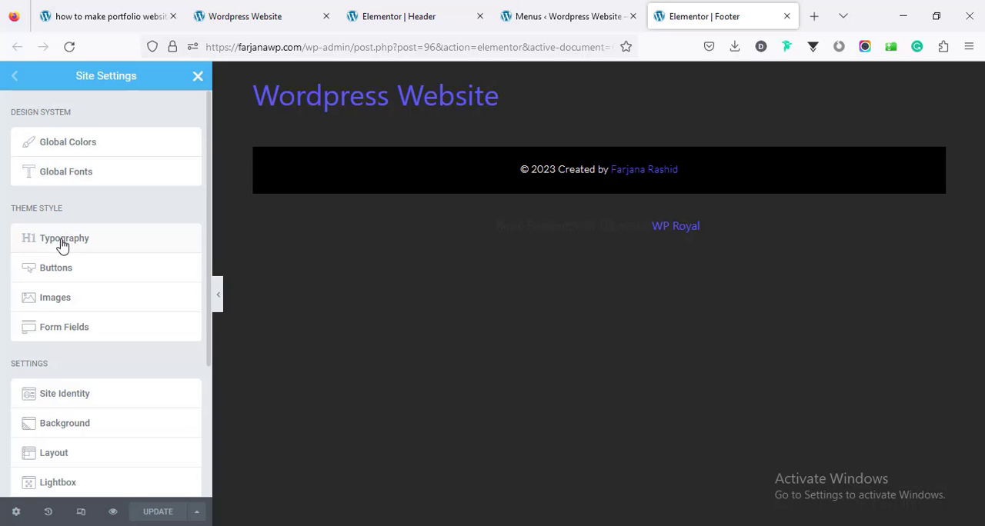
pyautogui.click(63, 240)
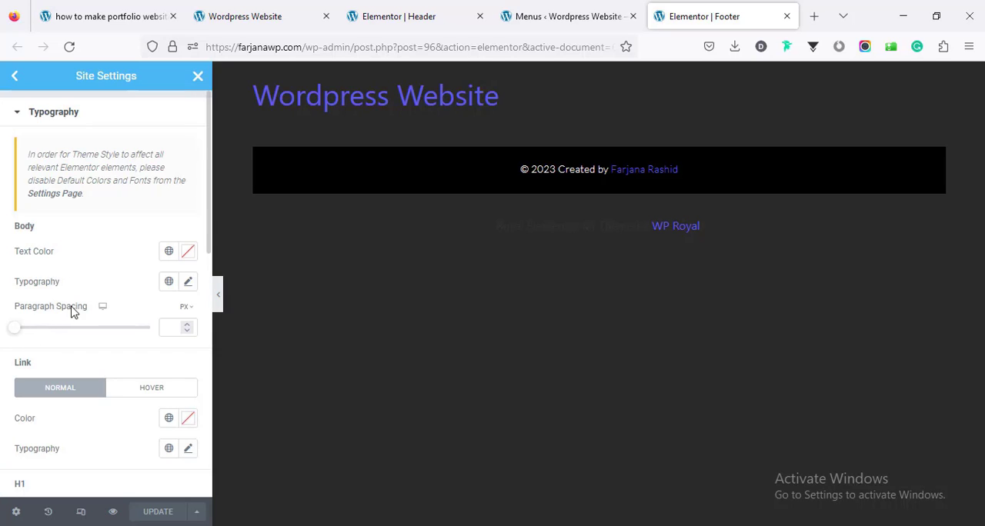
pyautogui.scroll(-5, 69, 320)
pyautogui.scroll(2, 69, 246)
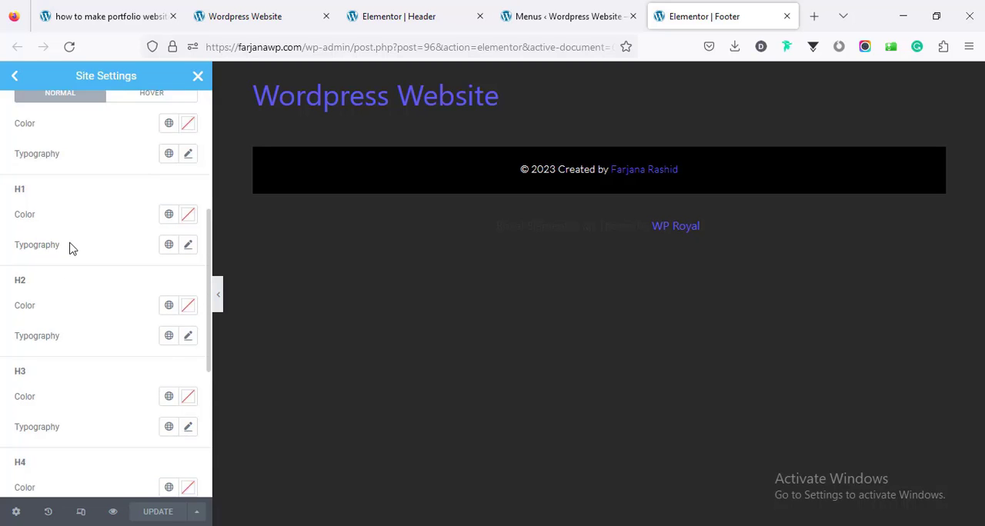
pyautogui.click(169, 198)
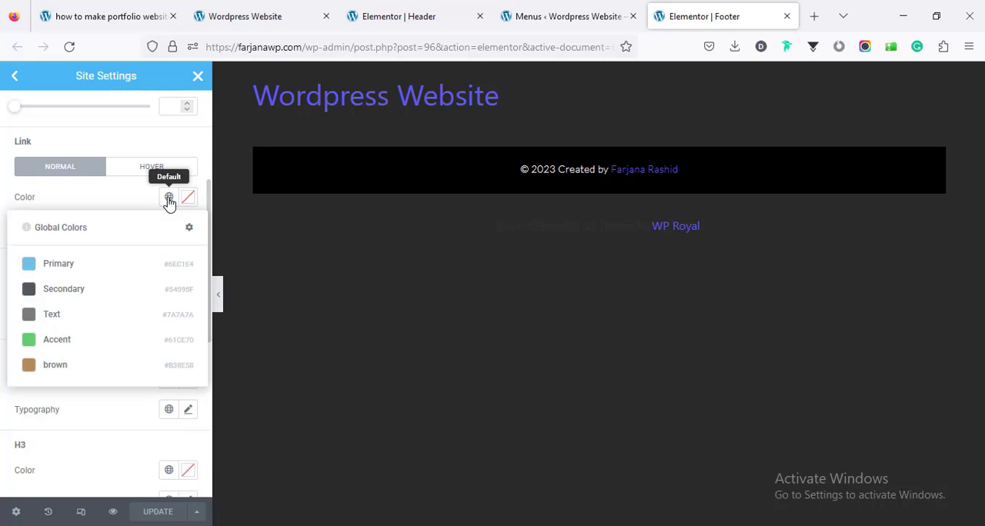
pyautogui.click(96, 364)
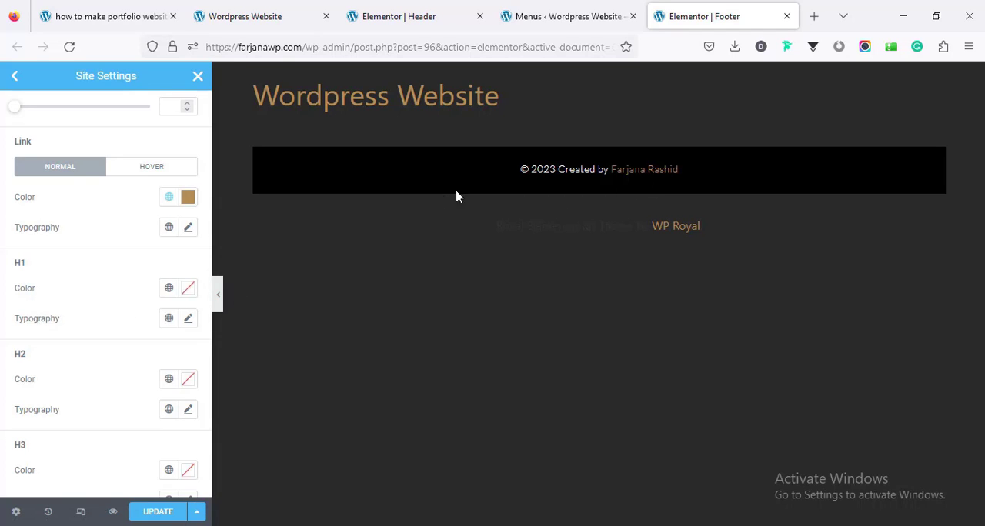
pyautogui.click(158, 512)
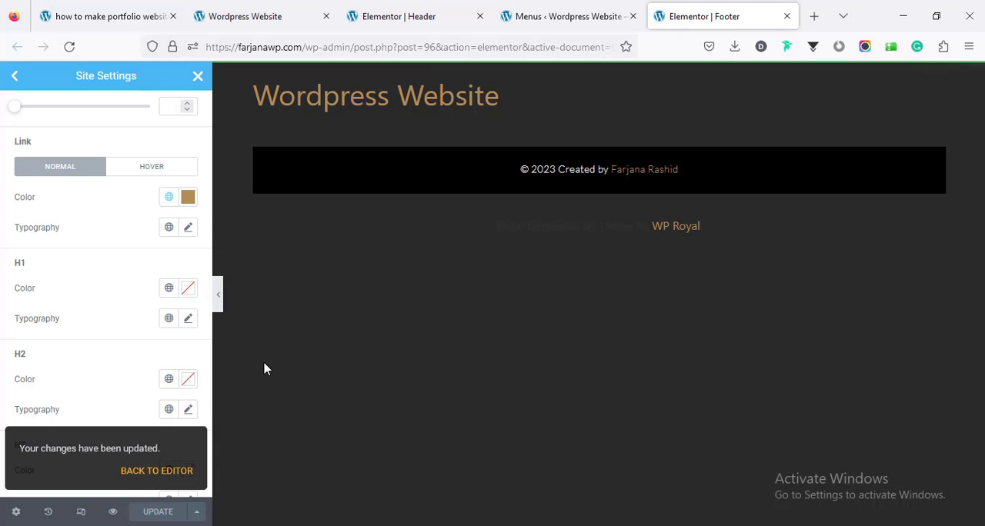
pyautogui.click(198, 75)
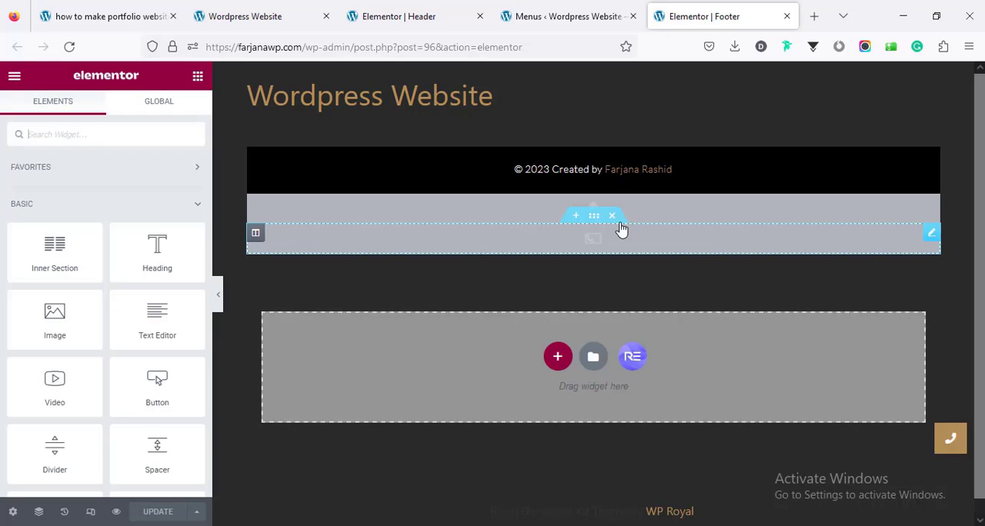
# Step: Examine the footer's Back To Top widget content and style settings, comparing them with the button on the live homepage
pyautogui.click(571, 210)
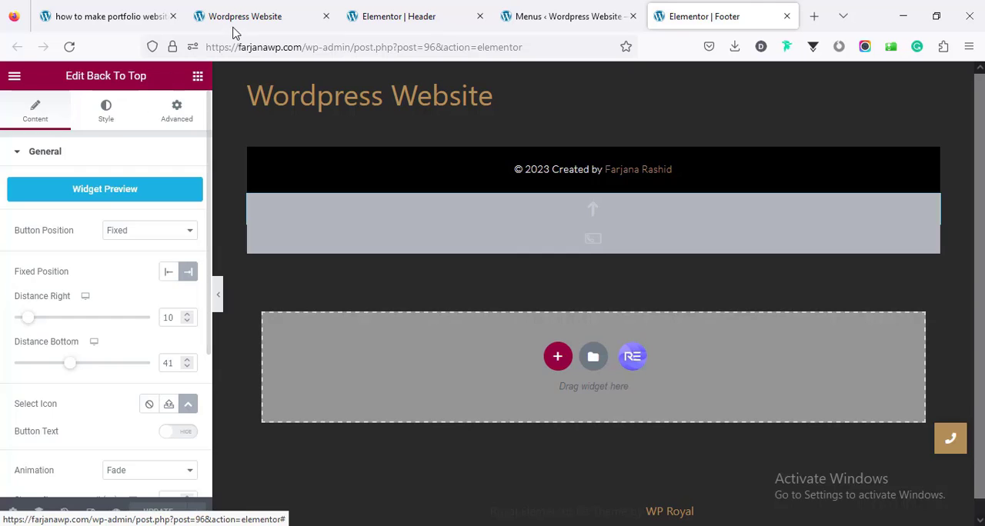
pyautogui.click(260, 15)
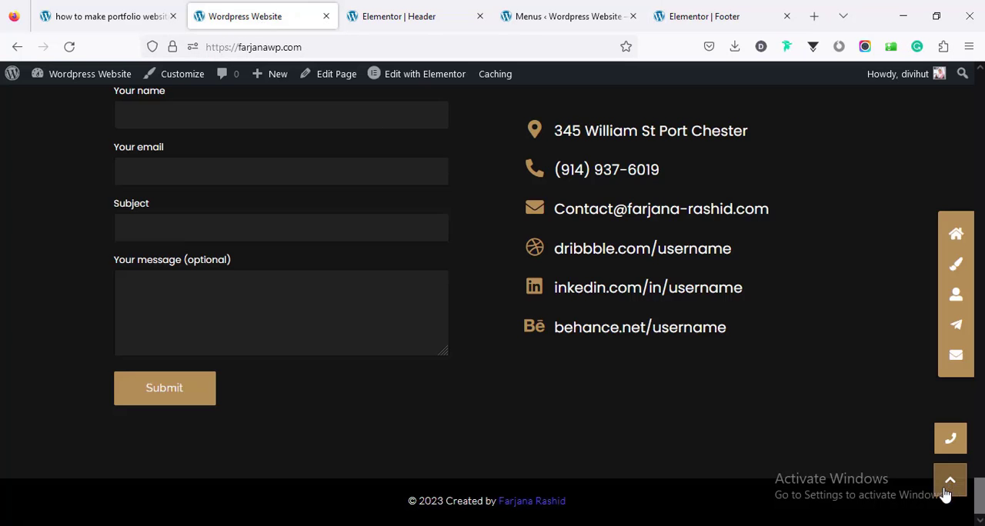
pyautogui.click(569, 9)
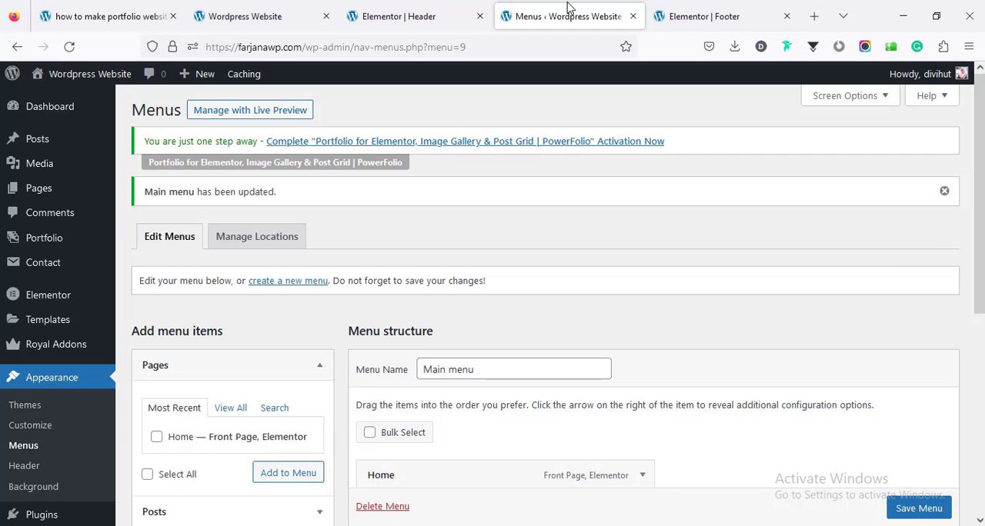
pyautogui.click(419, 16)
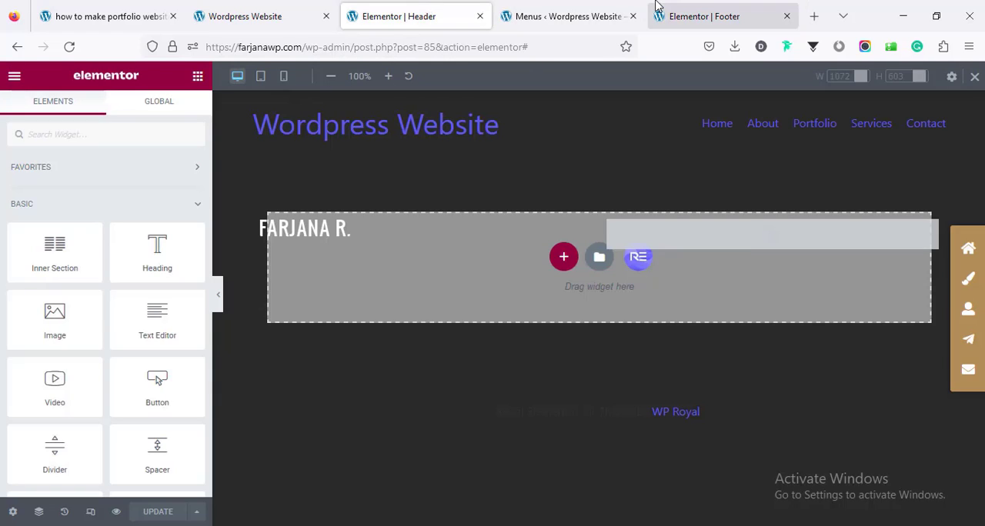
pyautogui.click(676, 16)
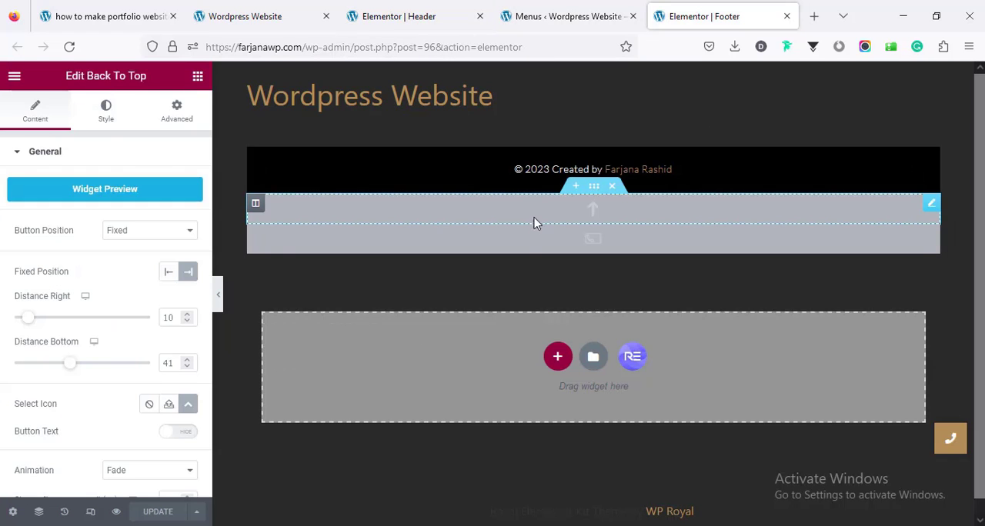
pyautogui.click(105, 110)
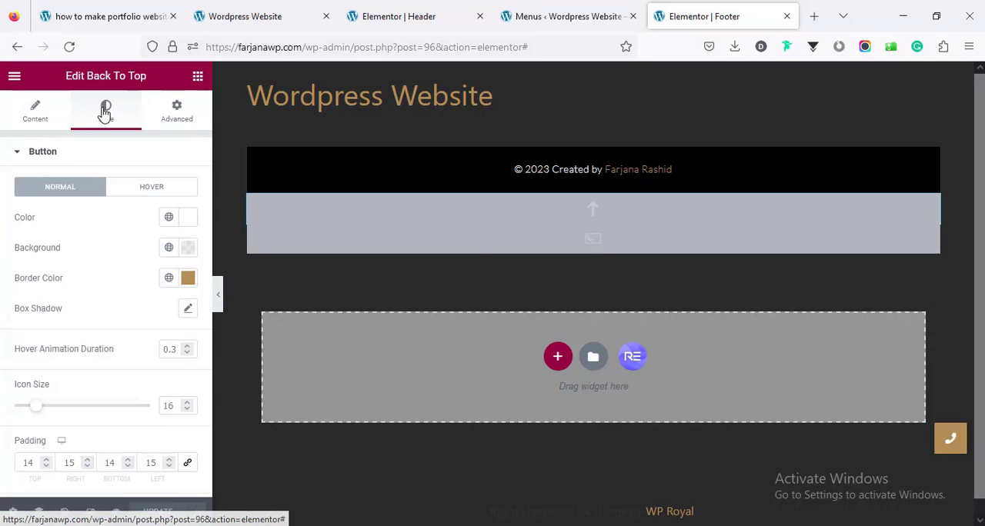
# Step: Review the Phone Call widget's content settings, including its phone number, and try removing the section that holds it
pyautogui.click(474, 247)
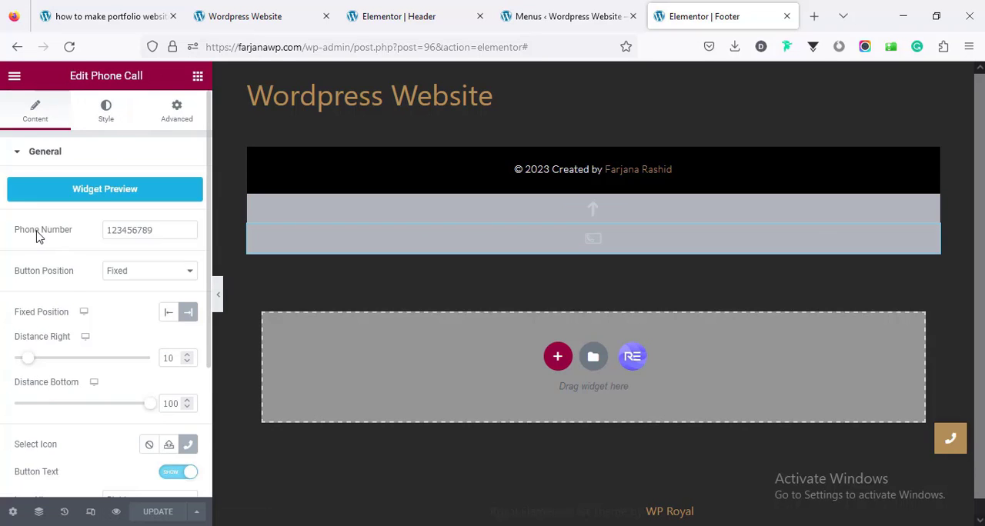
pyautogui.doubleClick(119, 229)
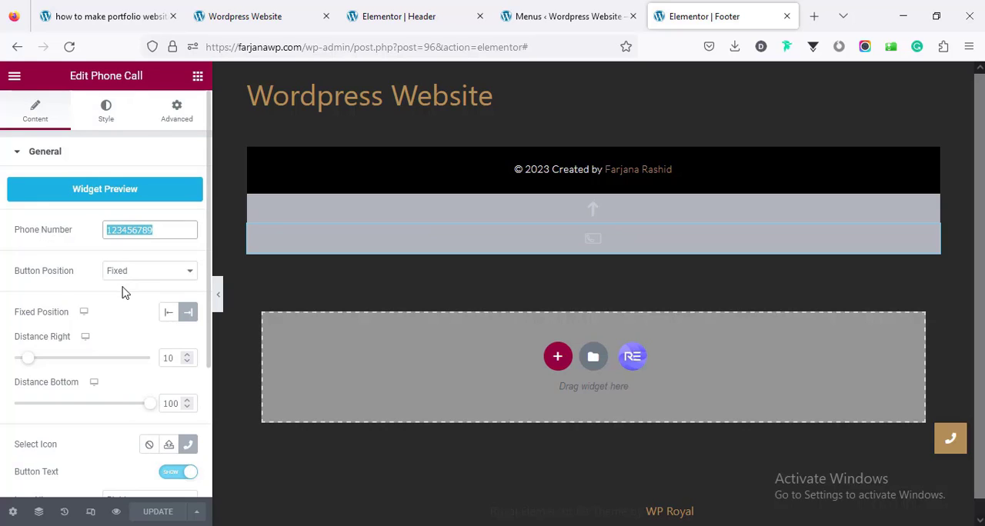
pyautogui.scroll(-3, 125, 292)
pyautogui.scroll(3, 123, 293)
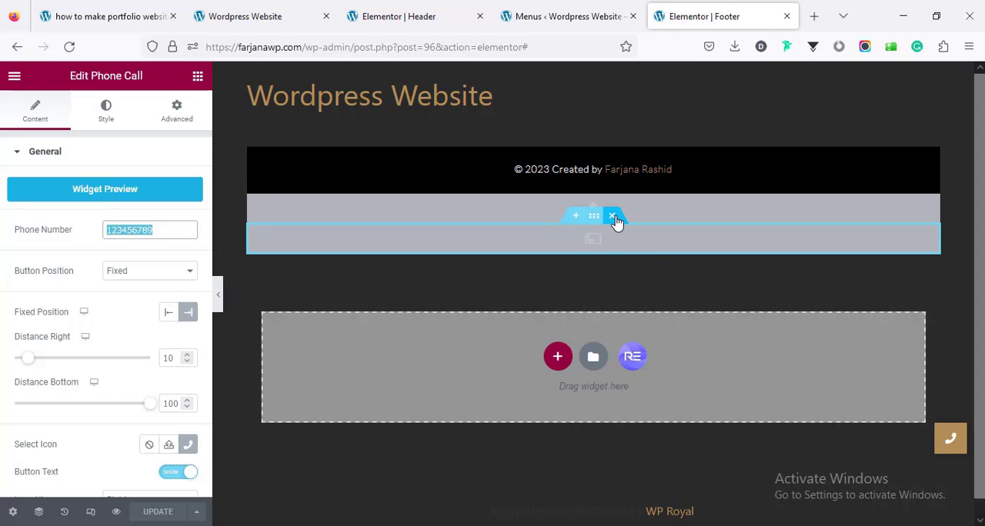
pyautogui.click(614, 217)
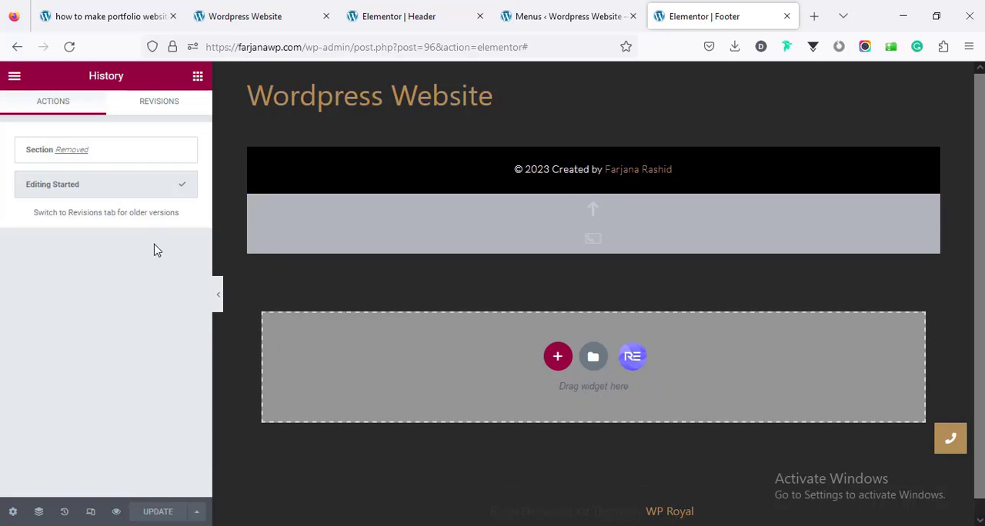
# Step: Close the Footer editor, the Menus page and the Header editor, returning to the live homepage
pyautogui.click(787, 16)
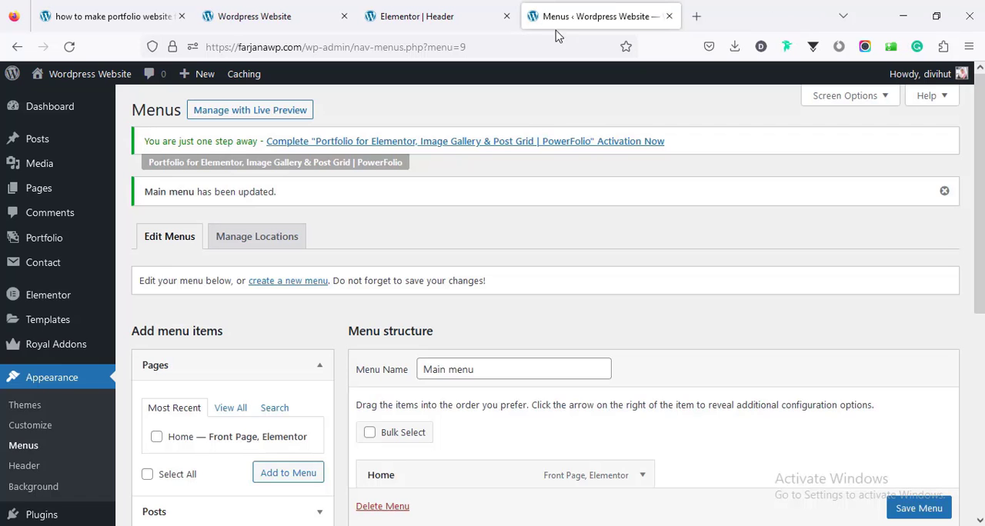
pyautogui.click(668, 16)
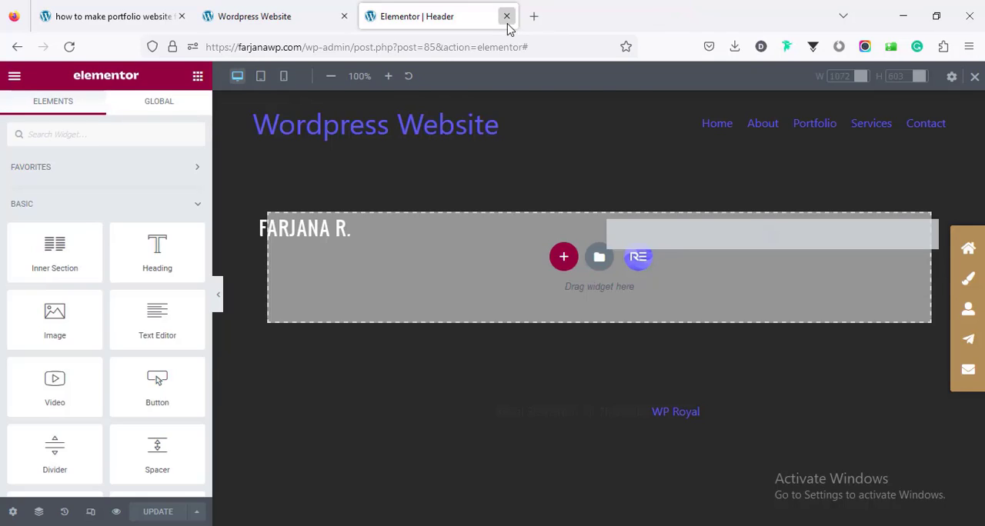
pyautogui.click(506, 16)
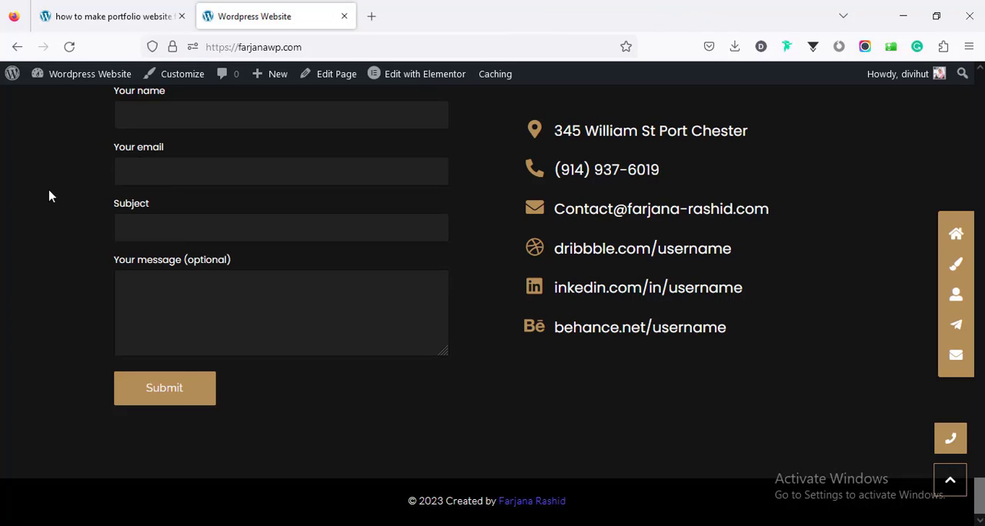
# Step: Reload the live homepage and test the back-to-top button beside the footer
pyautogui.rightClick(37, 210)
pyautogui.click(128, 224)
pyautogui.click(950, 480)
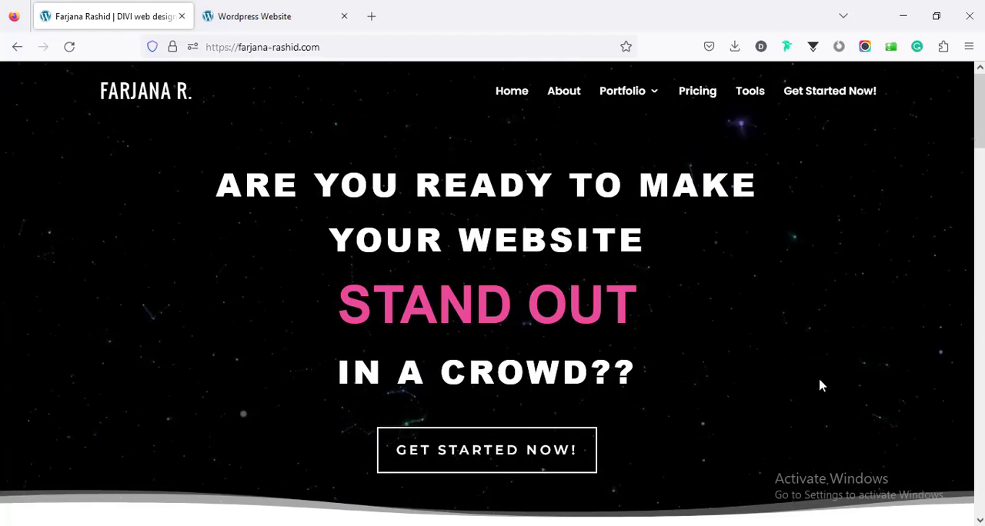
# Step: Open the Get Started Now booking page of farjana-rashid.com and look through its project inquiry form
pyautogui.click(529, 455)
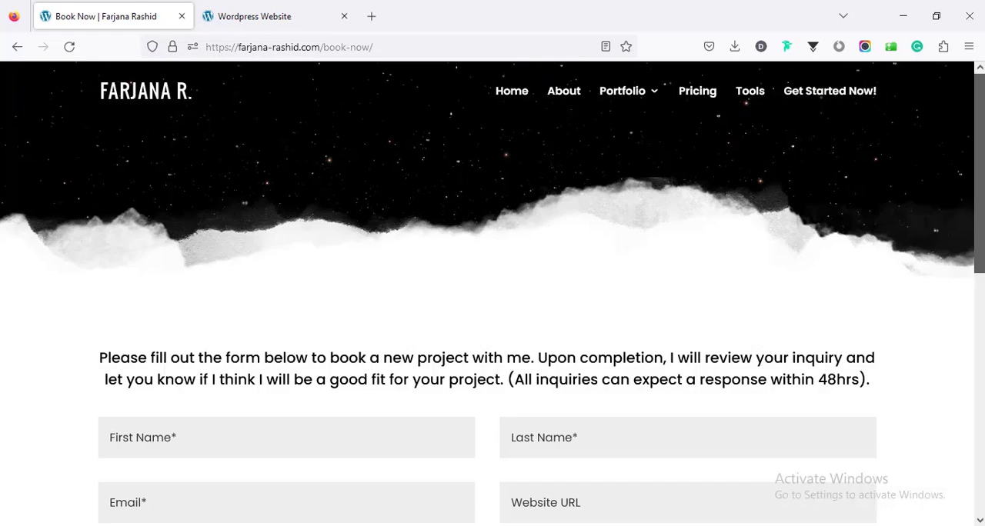
pyautogui.scroll(-2, 529, 455)
pyautogui.scroll(-6, 957, 463)
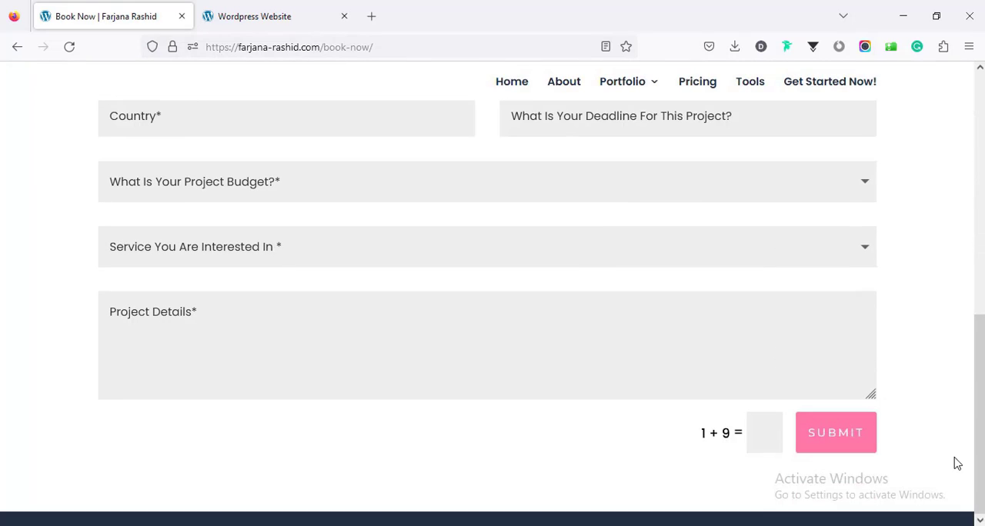